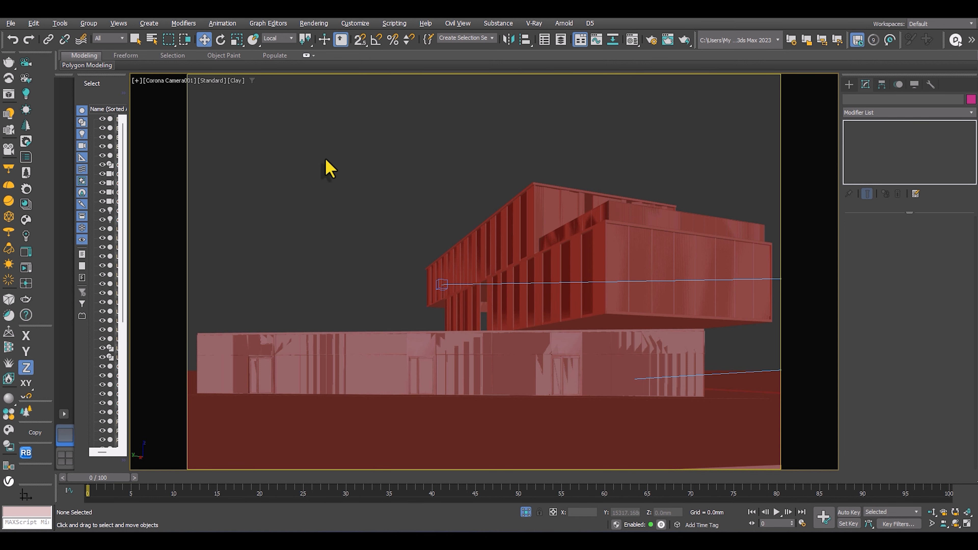
Examine the building model in the perspective and both Corona camera views, finishing with the top and camera views side by side.
{"action": "key", "text": "p"}
{"action": "scroll", "coordinate": [486, 219], "scroll_direction": "down", "scroll_amount": 10}
{"action": "middle_click_drag", "start_coordinate": [493, 227], "coordinate": [465, 291], "text": "alt"}
{"action": "scroll", "coordinate": [465, 292], "scroll_direction": "up", "scroll_amount": 10}
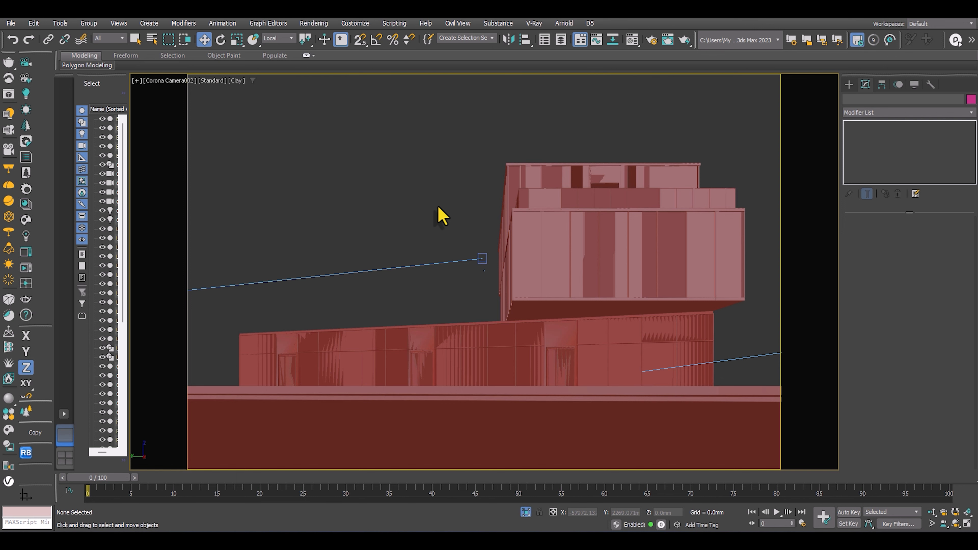
{"action": "key", "text": "shift+z"}
{"action": "key", "text": "alt+w"}
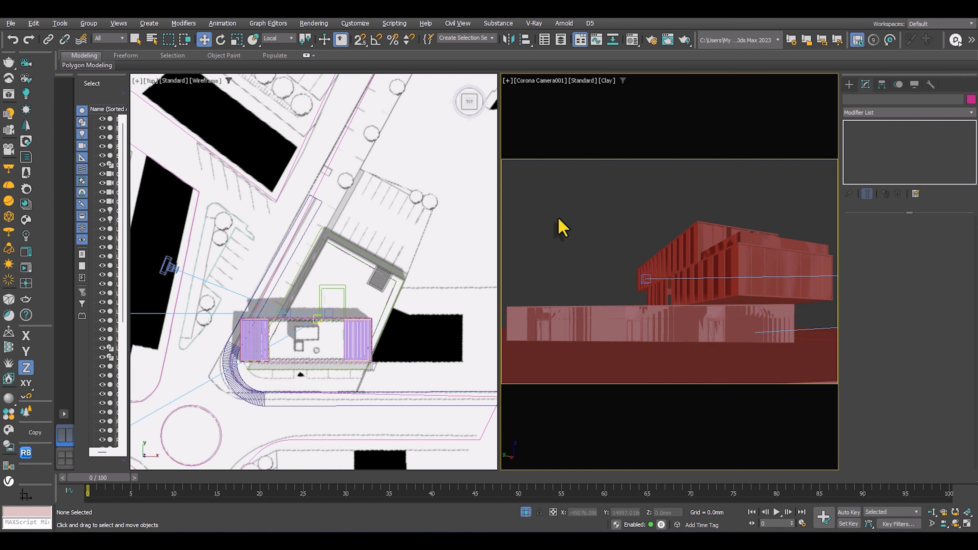
{"action": "key", "text": "alt+w"}
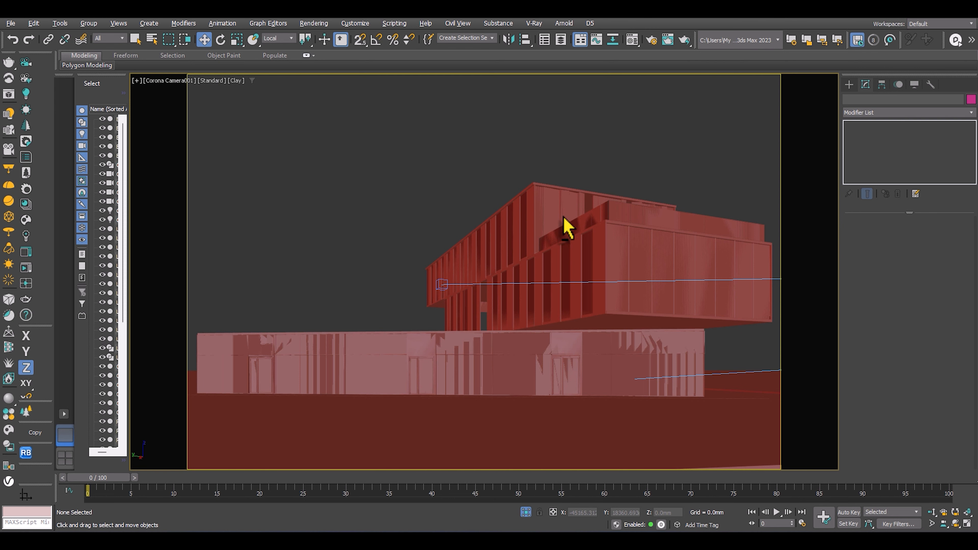
{"action": "key", "text": "alt+w"}
{"action": "scroll", "coordinate": [271, 278], "scroll_direction": "down", "scroll_amount": 3}
{"action": "scroll", "coordinate": [301, 234], "scroll_direction": "up", "scroll_amount": 4}
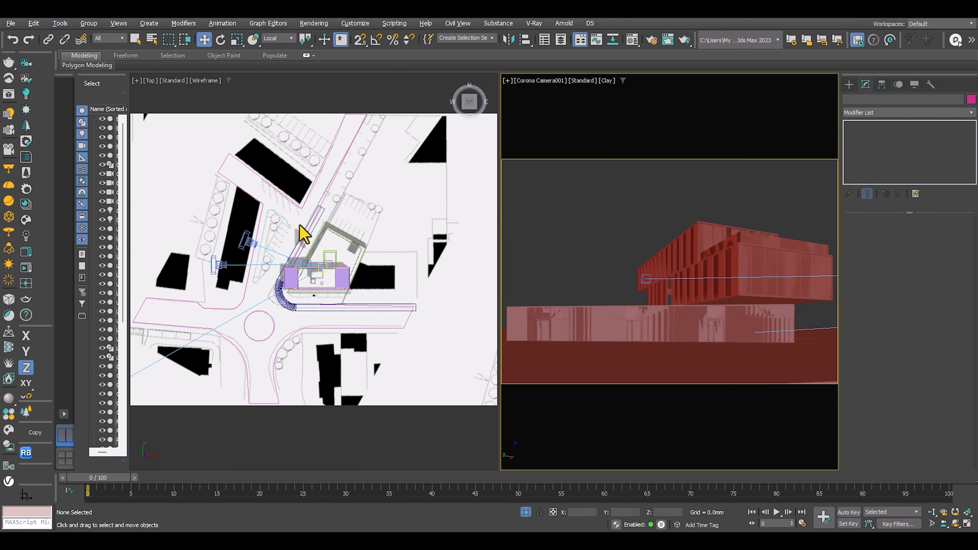
Examine the site plan and the modelled site elements from several angles in wireframe and shaded display.
{"action": "middle_click_drag", "start_coordinate": [306, 260], "coordinate": [350, 229], "text": "alt"}
{"action": "scroll", "coordinate": [348, 224], "scroll_direction": "up", "scroll_amount": 4}
{"action": "mouse_move", "coordinate": [277, 242]}
{"action": "middle_mouse_down", "text": "alt"}
{"action": "mouse_move", "coordinate": [393, 247]}
{"action": "mouse_move", "coordinate": [454, 221]}
{"action": "mouse_move", "coordinate": [370, 223]}
{"action": "mouse_move", "coordinate": [389, 240]}
{"action": "mouse_move", "coordinate": [366, 225]}
{"action": "mouse_move", "coordinate": [307, 284]}
{"action": "mouse_move", "coordinate": [304, 308]}
{"action": "mouse_move", "coordinate": [362, 308]}
{"action": "mouse_move", "coordinate": [312, 319]}
{"action": "mouse_move", "coordinate": [315, 293]}
{"action": "mouse_move", "coordinate": [283, 301]}
{"action": "mouse_move", "coordinate": [375, 302]}
{"action": "mouse_move", "coordinate": [334, 234]}
{"action": "mouse_move", "coordinate": [393, 367]}
{"action": "mouse_move", "coordinate": [338, 312]}
{"action": "mouse_move", "coordinate": [311, 324]}
{"action": "middle_mouse_up", "text": "alt"}
{"action": "key", "text": "F3"}
{"action": "key", "text": "F3"}
{"action": "scroll", "coordinate": [376, 254], "scroll_direction": "down", "scroll_amount": 4}
{"action": "scroll", "coordinate": [308, 284], "scroll_direction": "up", "scroll_amount": 7}
{"action": "scroll", "coordinate": [305, 307], "scroll_direction": "down", "scroll_amount": 3}
{"action": "key", "text": "F3"}
{"action": "scroll", "coordinate": [309, 309], "scroll_direction": "up", "scroll_amount": 2}
{"action": "scroll", "coordinate": [284, 301], "scroll_direction": "up", "scroll_amount": 4}
Select the road object and compare its outline with the site plan in wireframe and shaded display.
{"action": "left_click", "coordinate": [381, 298]}
{"action": "scroll", "coordinate": [387, 293], "scroll_direction": "down", "scroll_amount": 3}
{"action": "scroll", "coordinate": [387, 293], "scroll_direction": "down", "scroll_amount": 2}
{"action": "scroll", "coordinate": [371, 320], "scroll_direction": "up", "scroll_amount": 2}
{"action": "scroll", "coordinate": [375, 346], "scroll_direction": "down", "scroll_amount": 4}
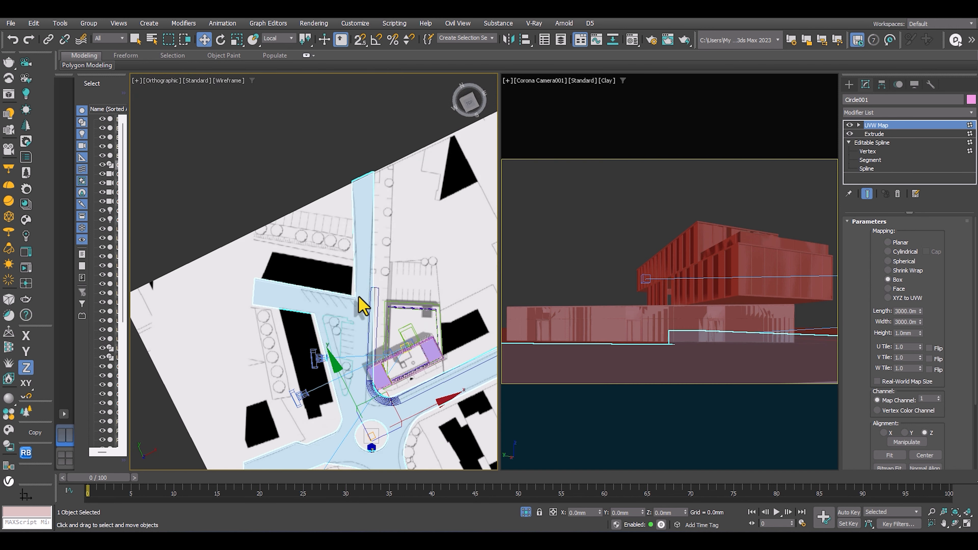
{"action": "scroll", "coordinate": [363, 300], "scroll_direction": "down", "scroll_amount": 4}
{"action": "scroll", "coordinate": [364, 291], "scroll_direction": "up", "scroll_amount": 2}
{"action": "middle_click_drag", "start_coordinate": [364, 294], "coordinate": [356, 306]}
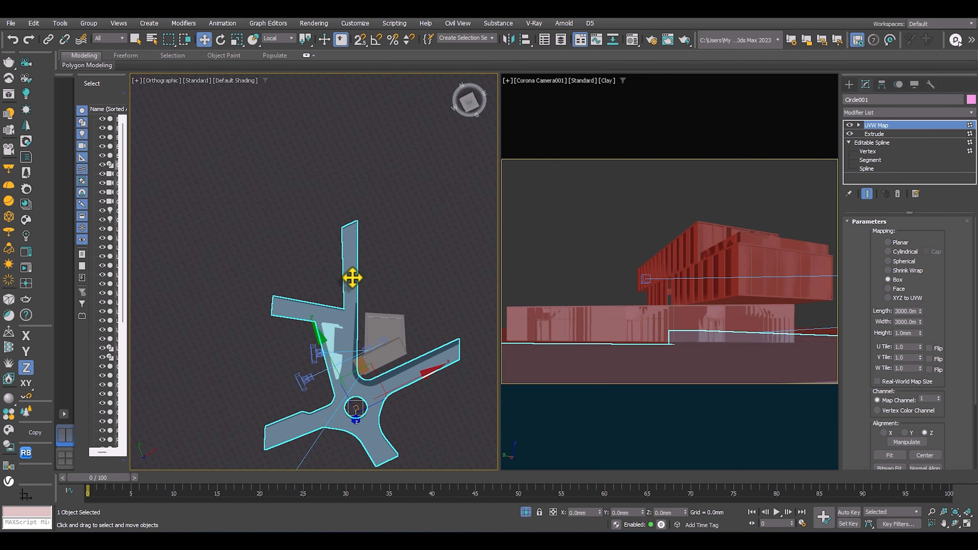
{"action": "key", "text": "F3"}
{"action": "scroll", "coordinate": [354, 283], "scroll_direction": "up", "scroll_amount": 2}
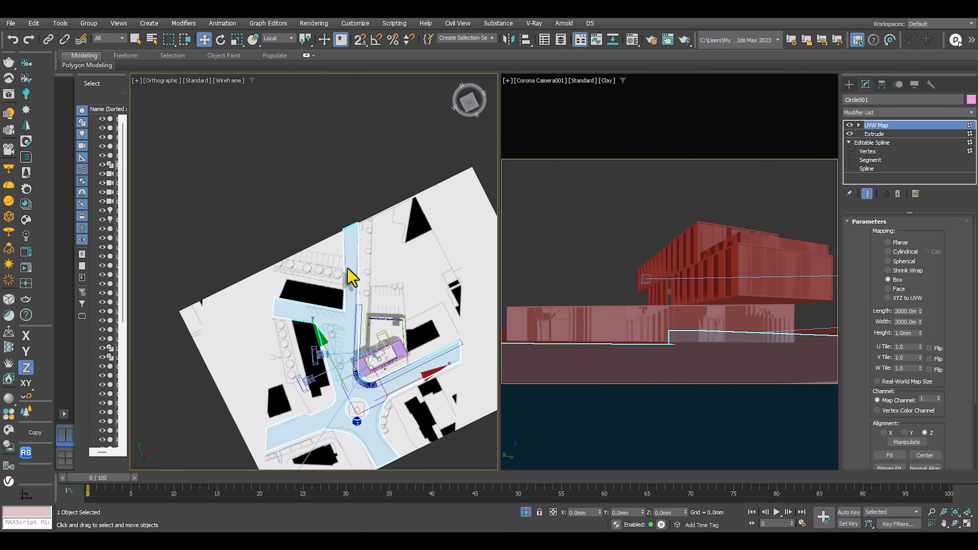
{"action": "middle_click_drag", "start_coordinate": [348, 272], "coordinate": [326, 234]}
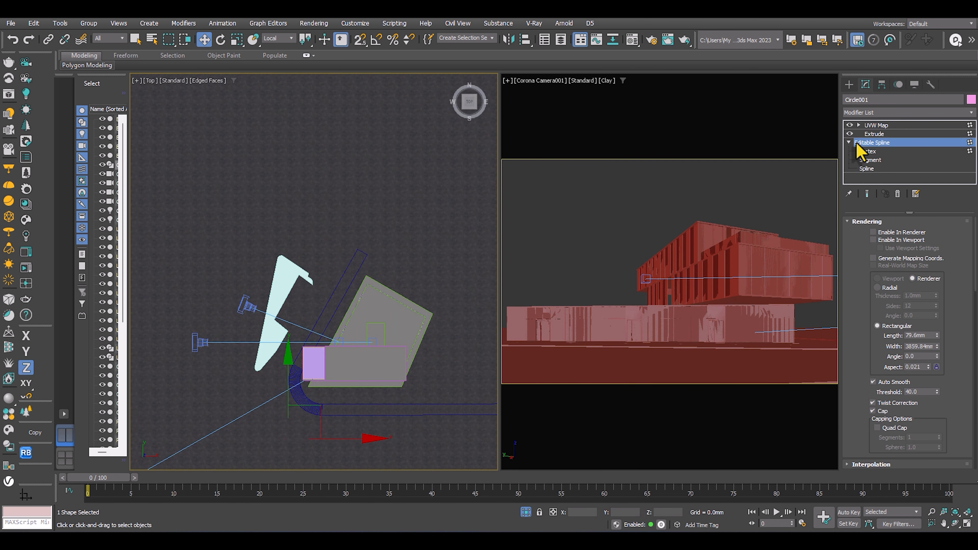
{"action": "scroll", "coordinate": [291, 289], "scroll_direction": "up", "scroll_amount": 3}
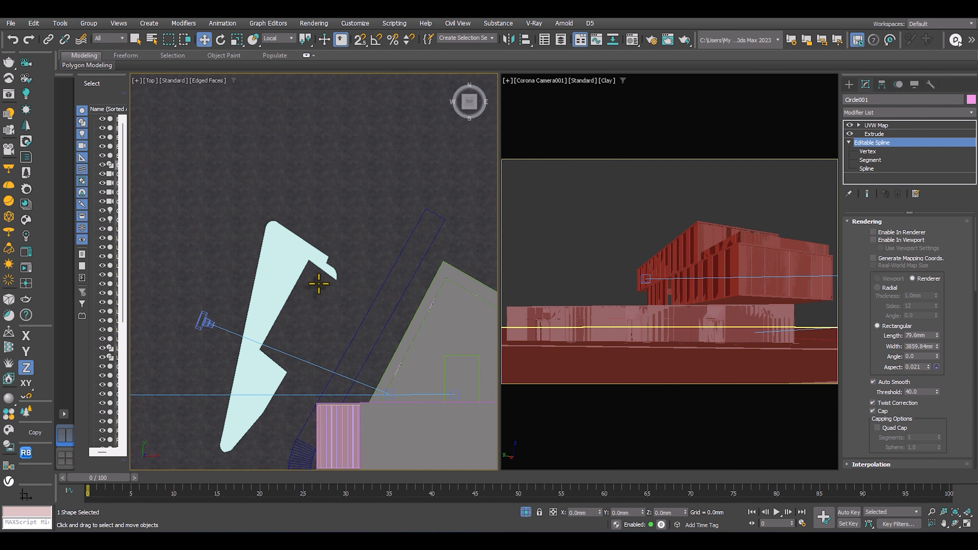
Inspect the road object's Editable Spline and Extrude levels from above and show the top view in wireframe.
{"action": "middle_click_drag", "start_coordinate": [319, 283], "coordinate": [313, 199]}
{"action": "scroll", "coordinate": [312, 199], "scroll_direction": "down", "scroll_amount": 3}
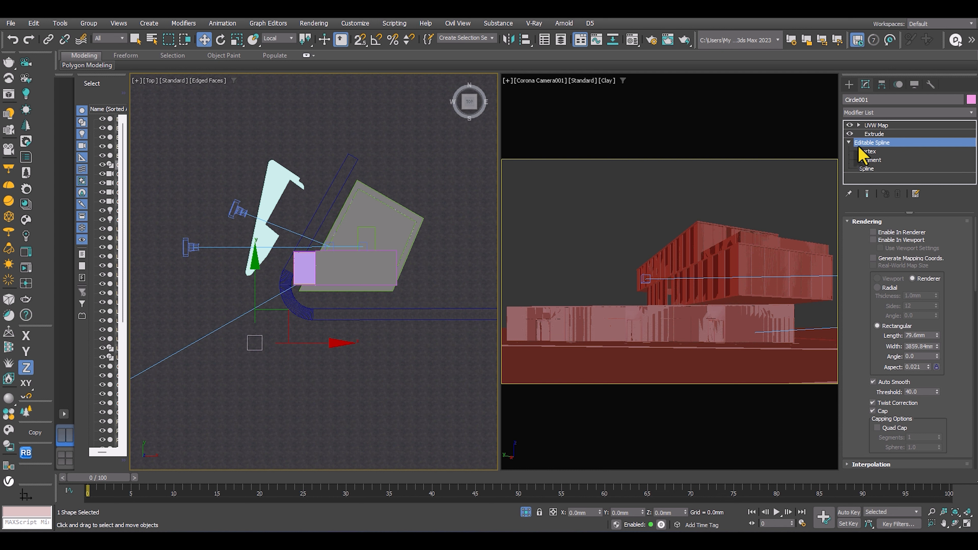
{"action": "scroll", "coordinate": [339, 215], "scroll_direction": "up", "scroll_amount": 3}
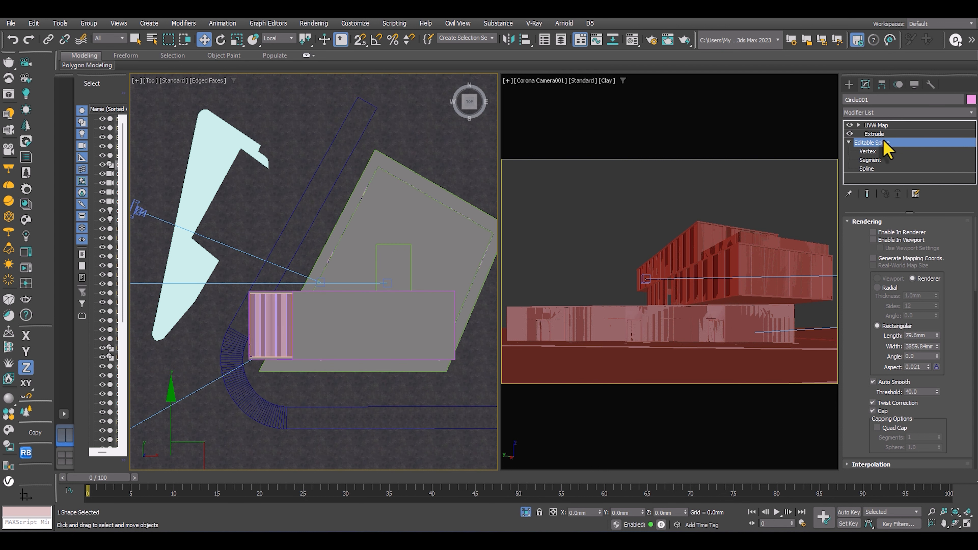
{"action": "left_click", "coordinate": [874, 134]}
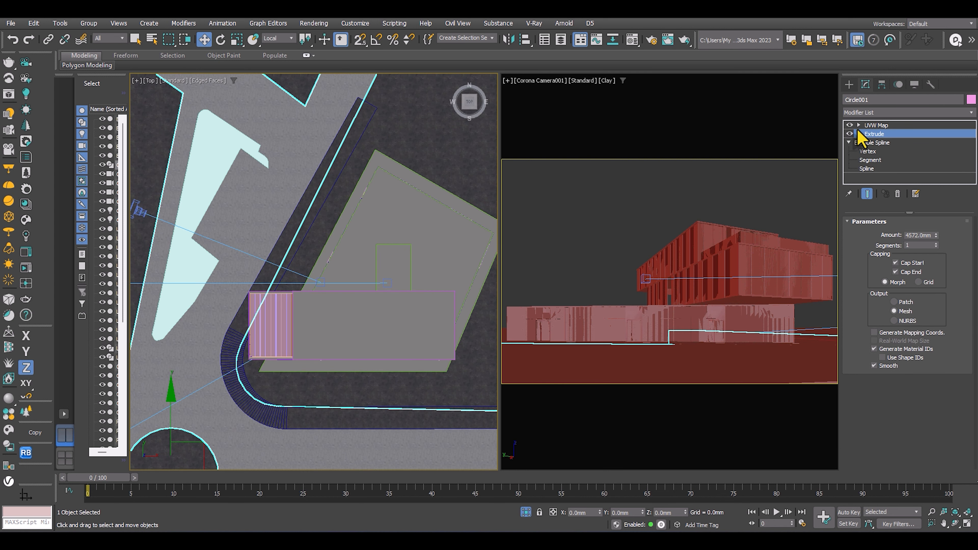
{"action": "scroll", "coordinate": [269, 193], "scroll_direction": "up", "scroll_amount": 3}
{"action": "scroll", "coordinate": [292, 227], "scroll_direction": "down", "scroll_amount": 5}
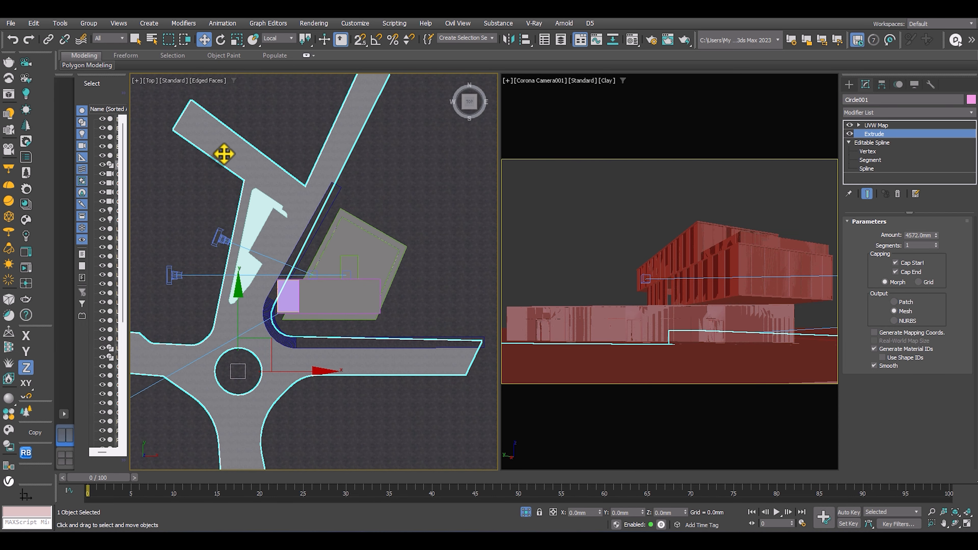
{"action": "left_click", "coordinate": [174, 80]}
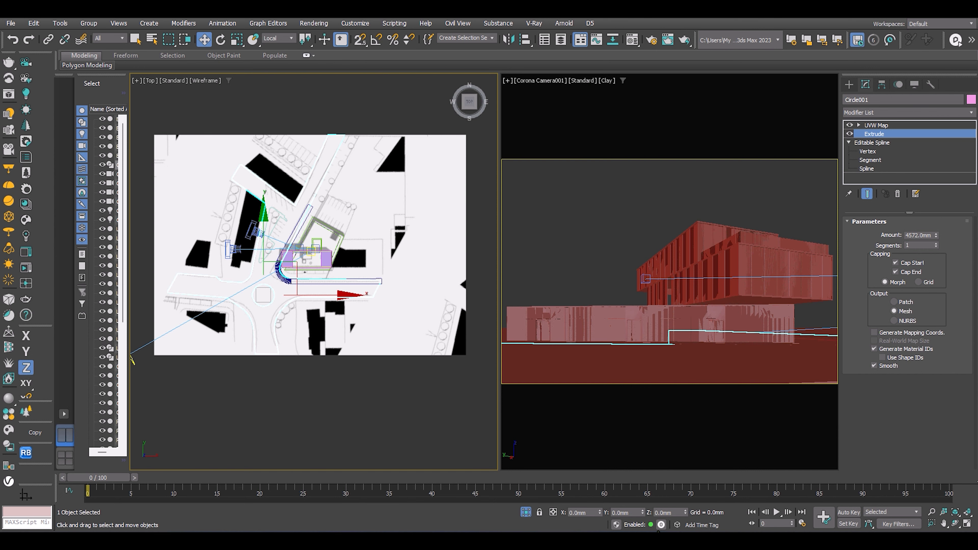
Switch to the browser, review the ArchDaily page for Le DomiNO Head Office, Co-working & Shops, and open its main exterior photo.
{"action": "left_click", "coordinate": [724, 508]}
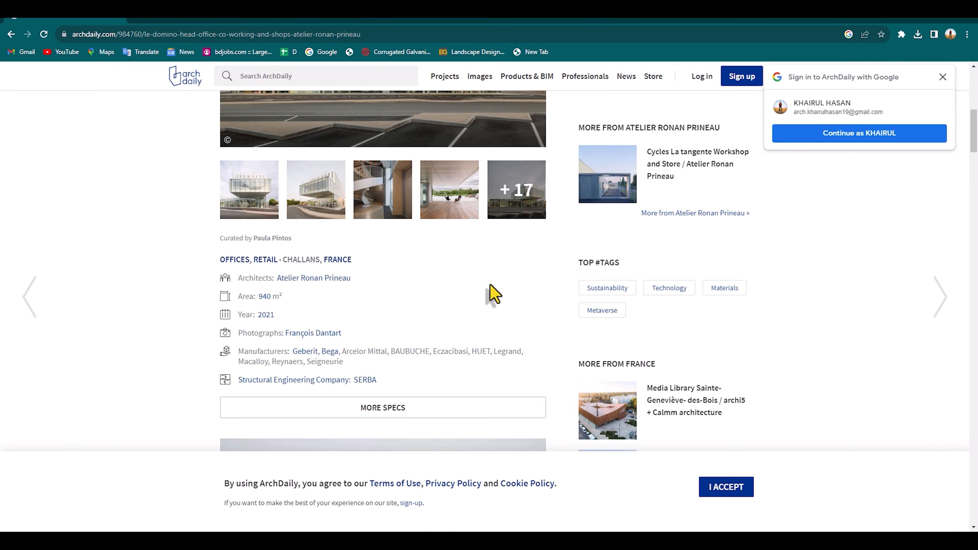
{"action": "scroll", "coordinate": [426, 290], "scroll_direction": "up", "scroll_amount": 8}
{"action": "scroll", "coordinate": [382, 196], "scroll_direction": "down", "scroll_amount": 4}
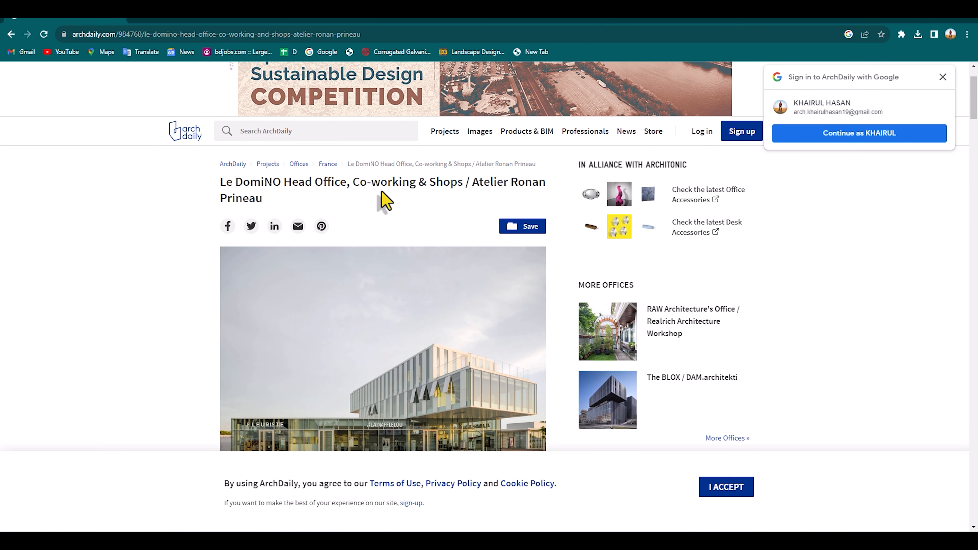
{"action": "scroll", "coordinate": [366, 238], "scroll_direction": "up", "scroll_amount": 4}
{"action": "left_click_drag", "start_coordinate": [219, 256], "coordinate": [303, 284]}
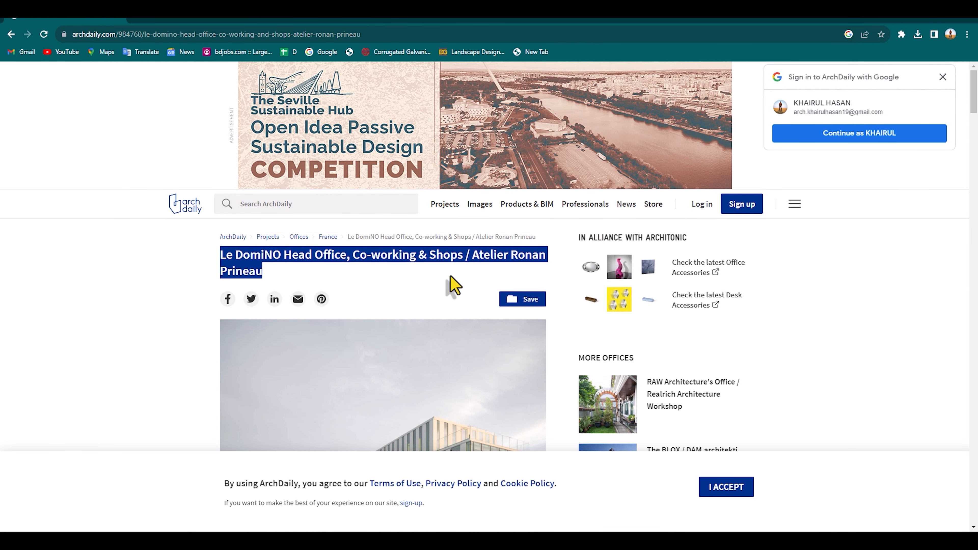
{"action": "scroll", "coordinate": [399, 258], "scroll_direction": "down", "scroll_amount": 6}
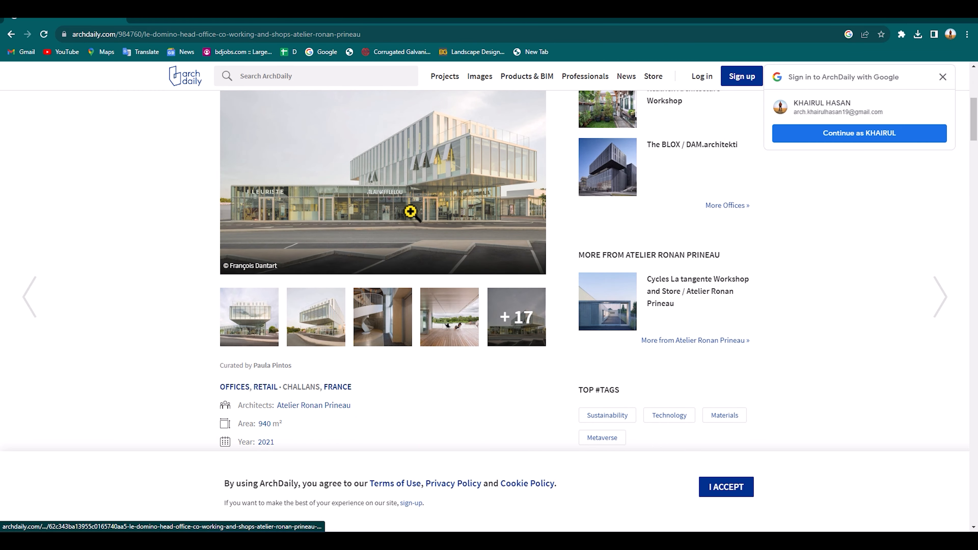
{"action": "scroll", "coordinate": [431, 339], "scroll_direction": "down", "scroll_amount": 8}
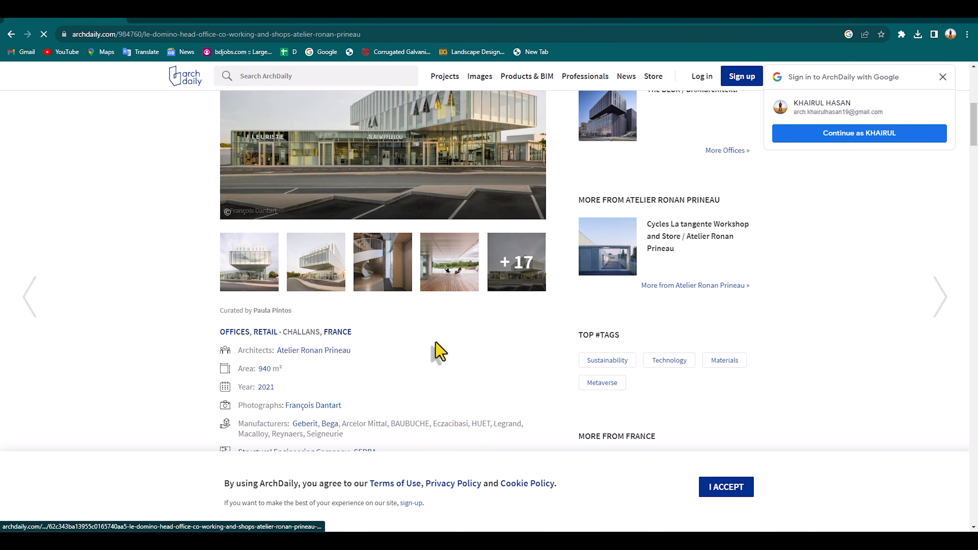
{"action": "left_click", "coordinate": [414, 268]}
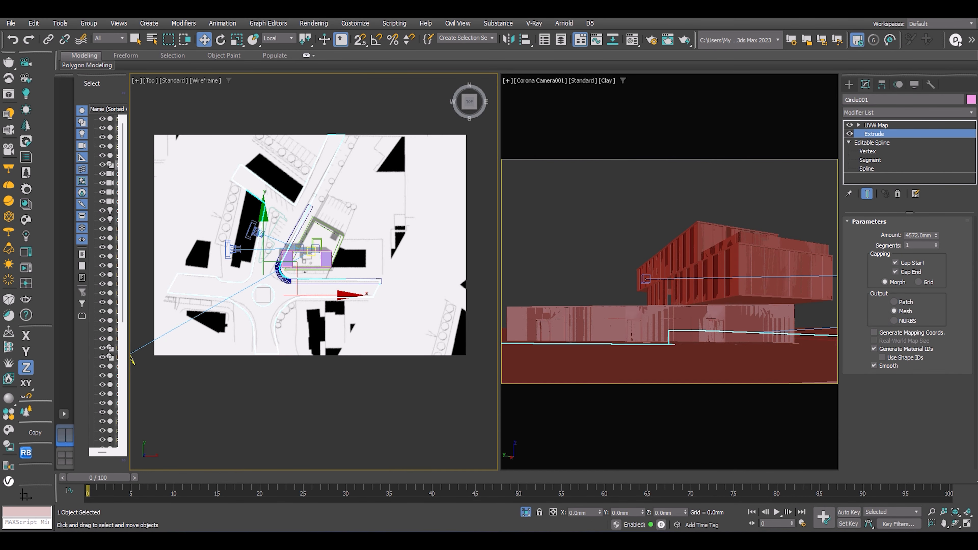
Switch to the saved reference images and examine the dusk exterior photo of the building up close.
{"action": "left_click_drag", "start_coordinate": [977, 127], "coordinate": [481, 100]}
{"action": "left_click", "coordinate": [591, 102]}
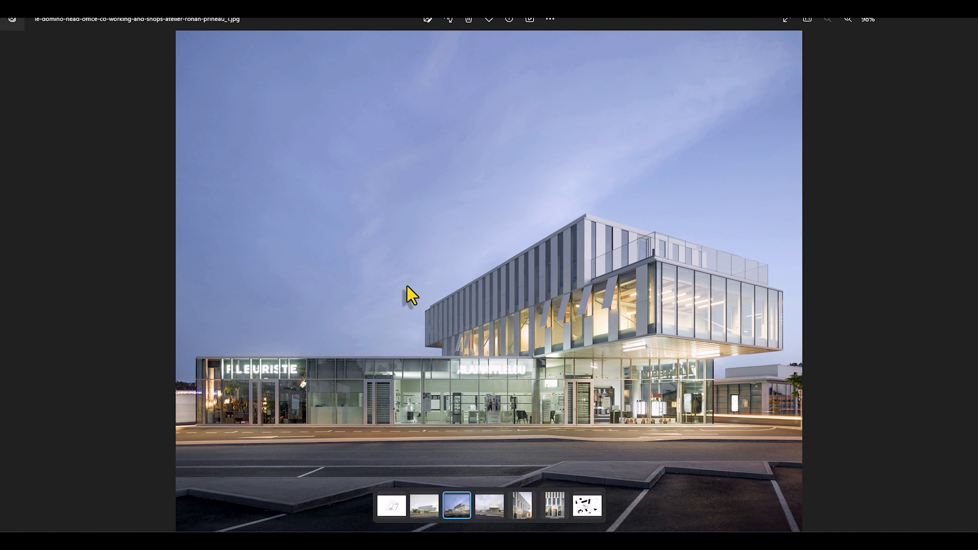
{"action": "scroll", "coordinate": [380, 400], "scroll_direction": "up", "scroll_amount": 2}
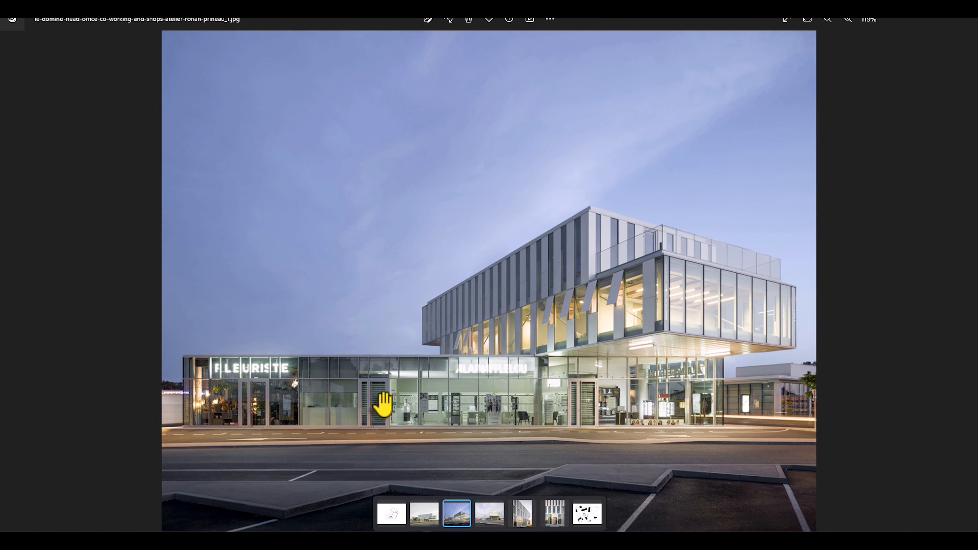
{"action": "scroll", "coordinate": [409, 262], "scroll_direction": "down", "scroll_amount": 2}
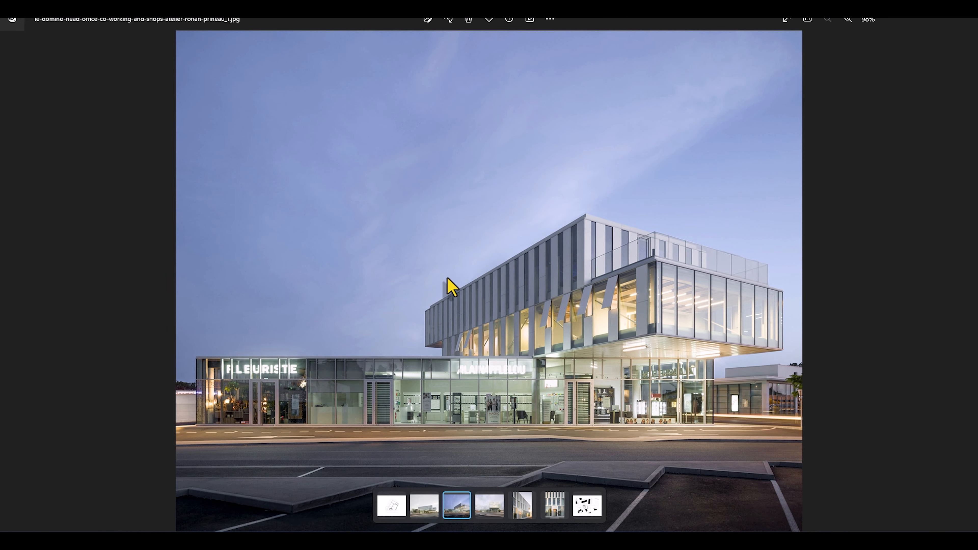
{"action": "scroll", "coordinate": [465, 254], "scroll_direction": "up", "scroll_amount": 3}
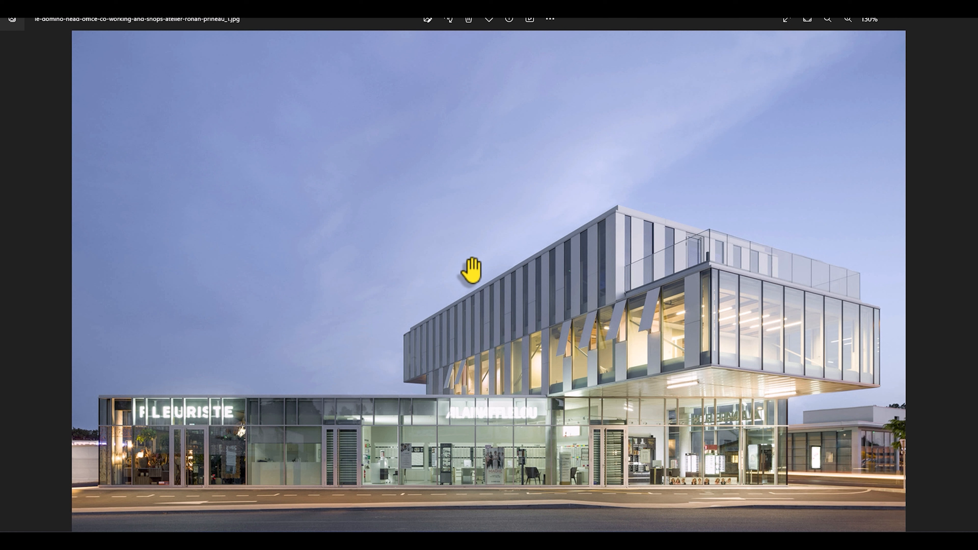
{"action": "scroll", "coordinate": [470, 270], "scroll_direction": "down", "scroll_amount": 3}
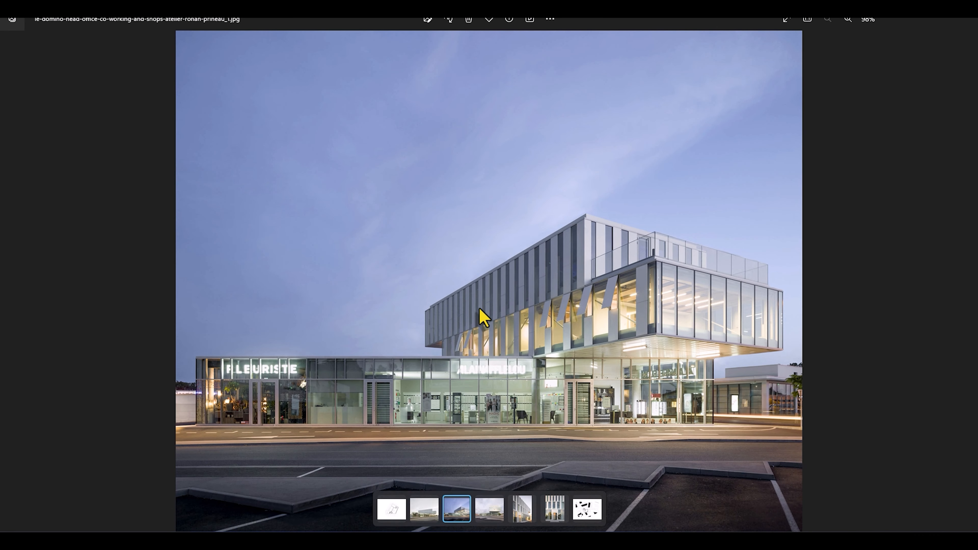
Browse the remaining reference photos through to site-plan-5.jpg and examine the plan around the building.
{"action": "left_click", "coordinate": [970, 281]}
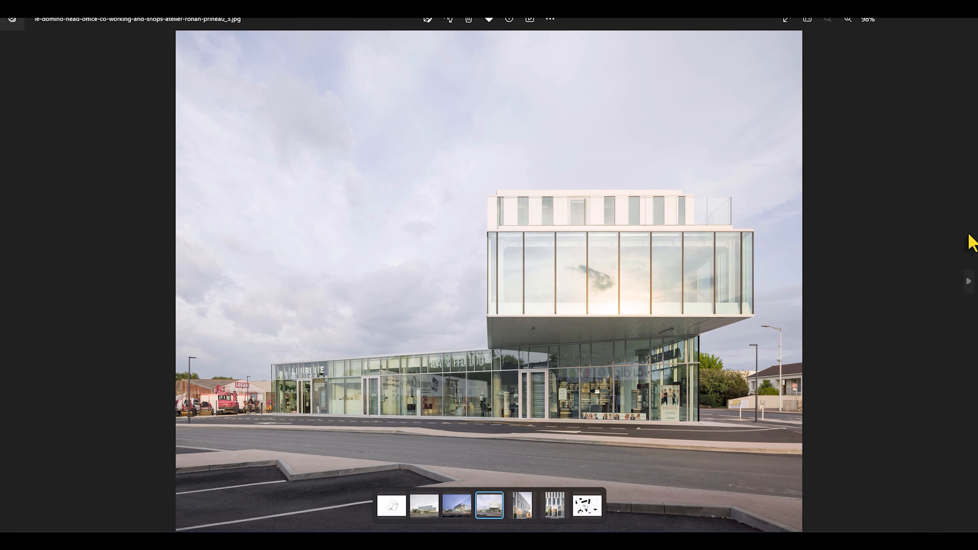
{"action": "left_click", "coordinate": [969, 281]}
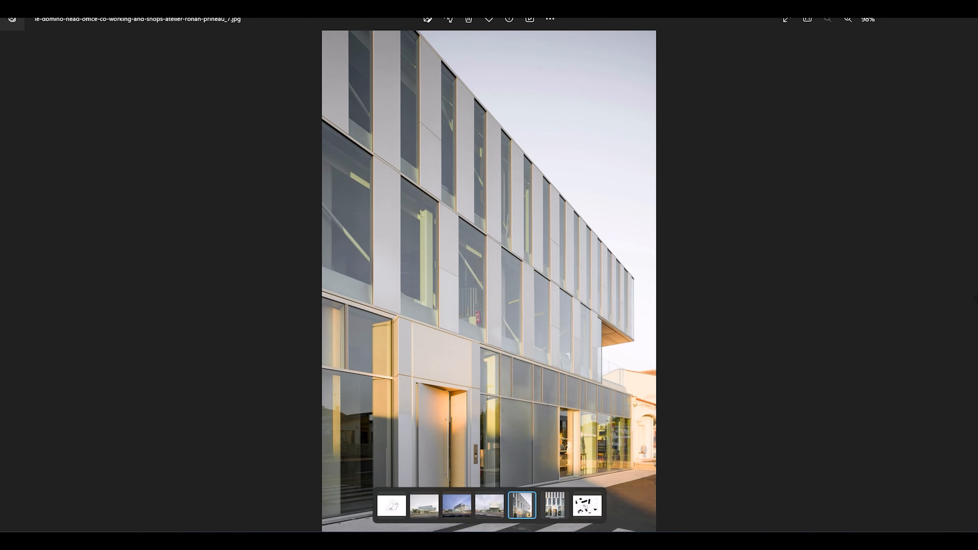
{"action": "left_click", "coordinate": [968, 284]}
{"action": "left_click", "coordinate": [968, 283]}
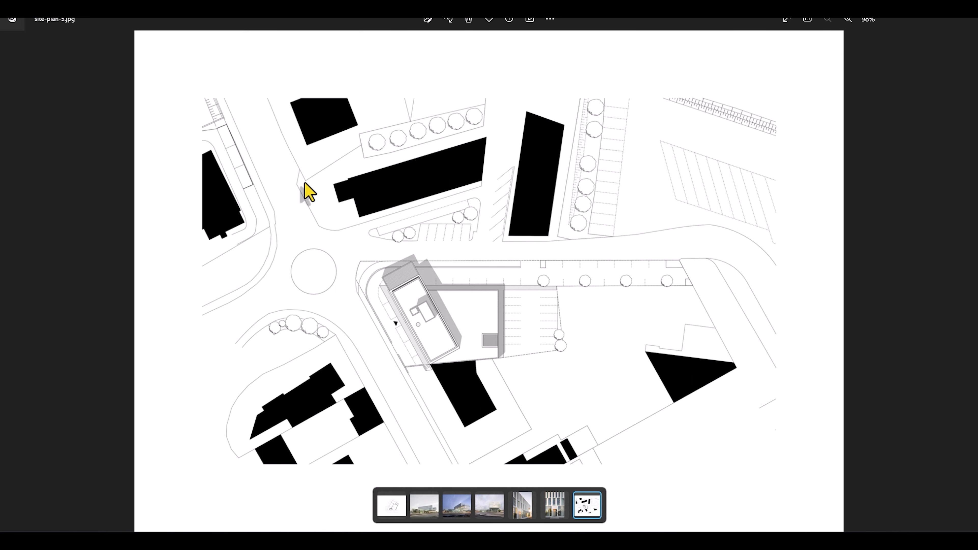
{"action": "scroll", "coordinate": [468, 387], "scroll_direction": "up", "scroll_amount": 1}
{"action": "scroll", "coordinate": [415, 227], "scroll_direction": "up", "scroll_amount": 6}
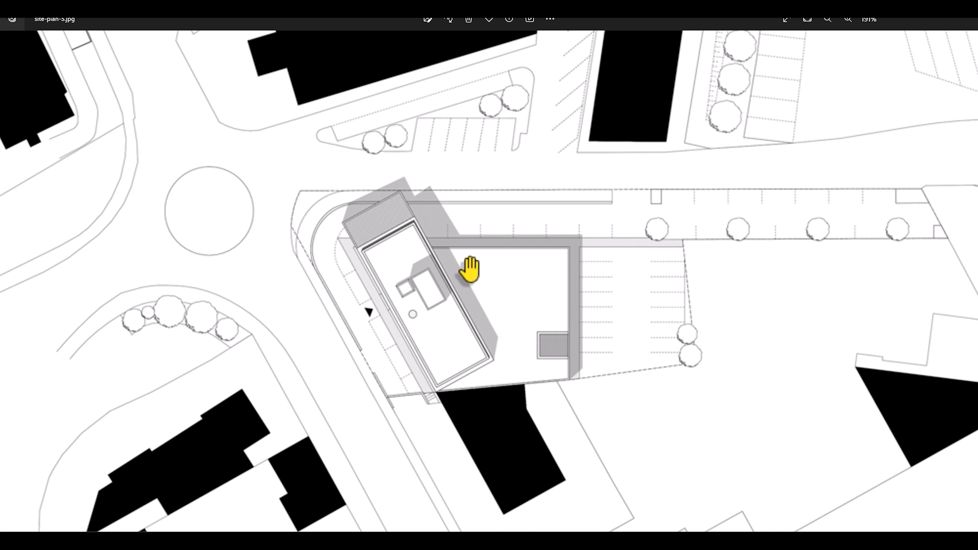
{"action": "scroll", "coordinate": [422, 304], "scroll_direction": "down", "scroll_amount": 7}
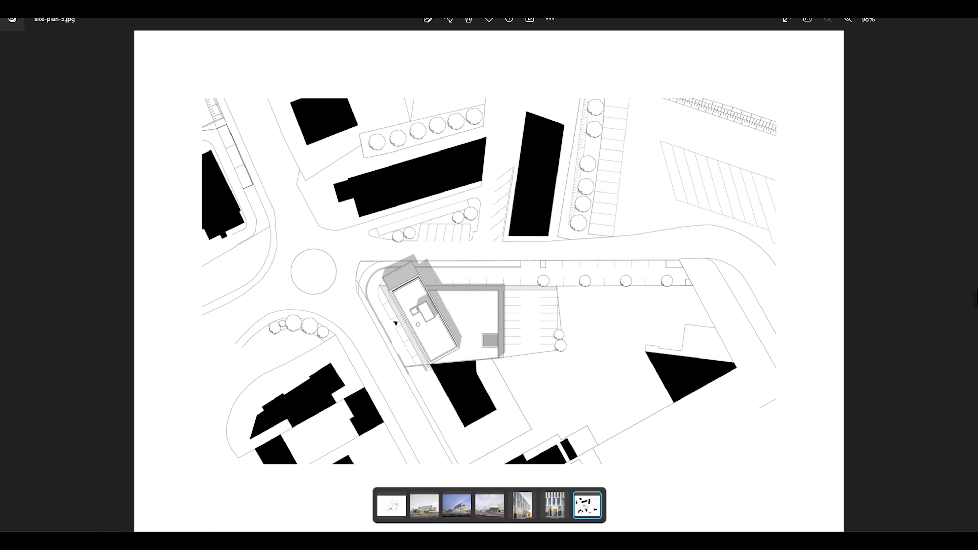
Return to 3ds Max and start interactive rendering of Corona Camera001 in the Corona VFB.
{"action": "left_click", "coordinate": [10, 270]}
{"action": "left_click", "coordinate": [17, 276]}
{"action": "key", "text": "alt+Tab"}
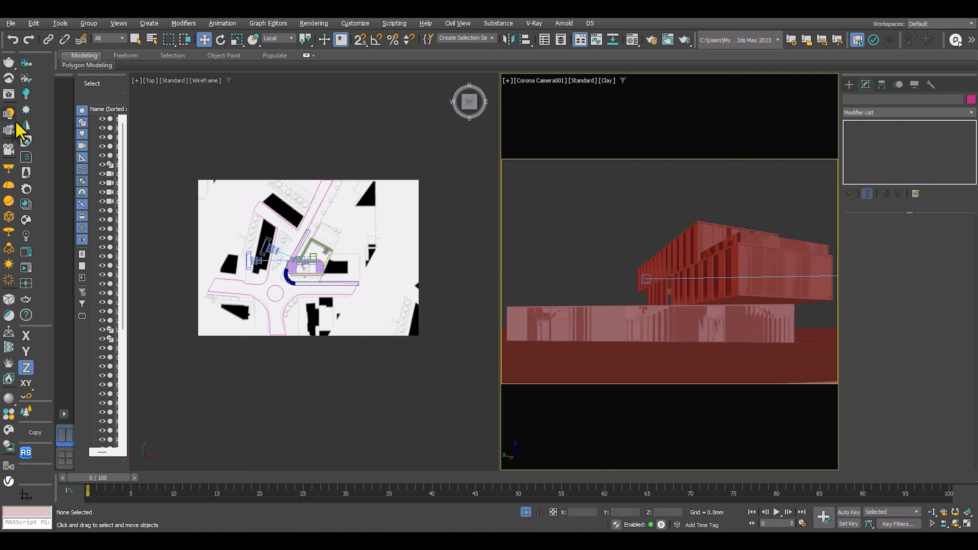
{"action": "left_click", "coordinate": [25, 269]}
Check the interactive render at full-screen size, restore the frame buffer window, and place it clear of the site plan in the top view.
{"action": "left_click_drag", "start_coordinate": [522, 90], "coordinate": [446, 91]}
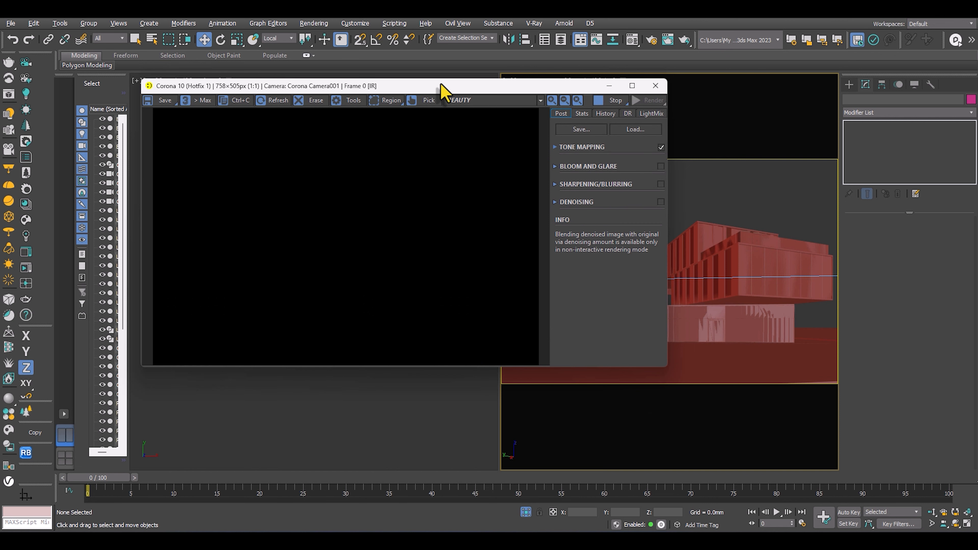
{"action": "left_click", "coordinate": [632, 86]}
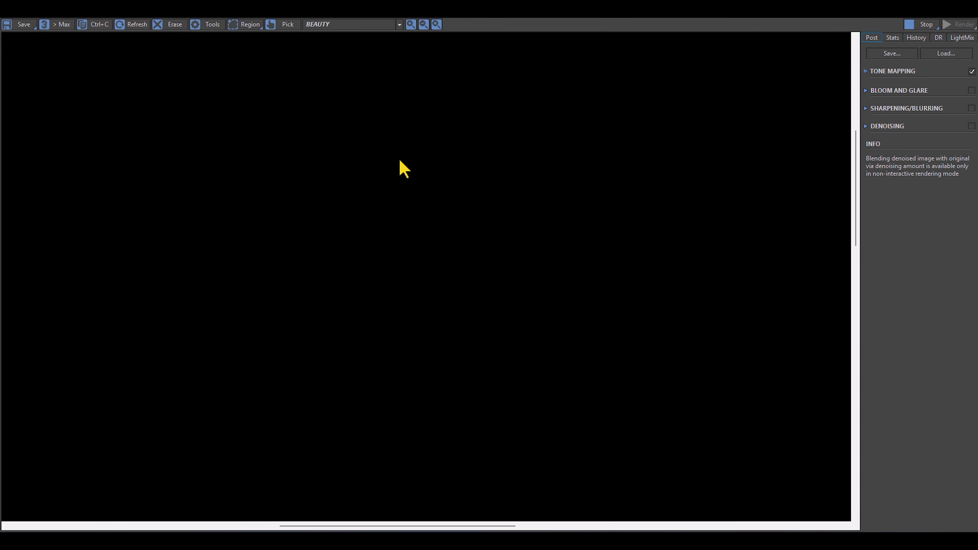
{"action": "left_click", "coordinate": [942, 11]}
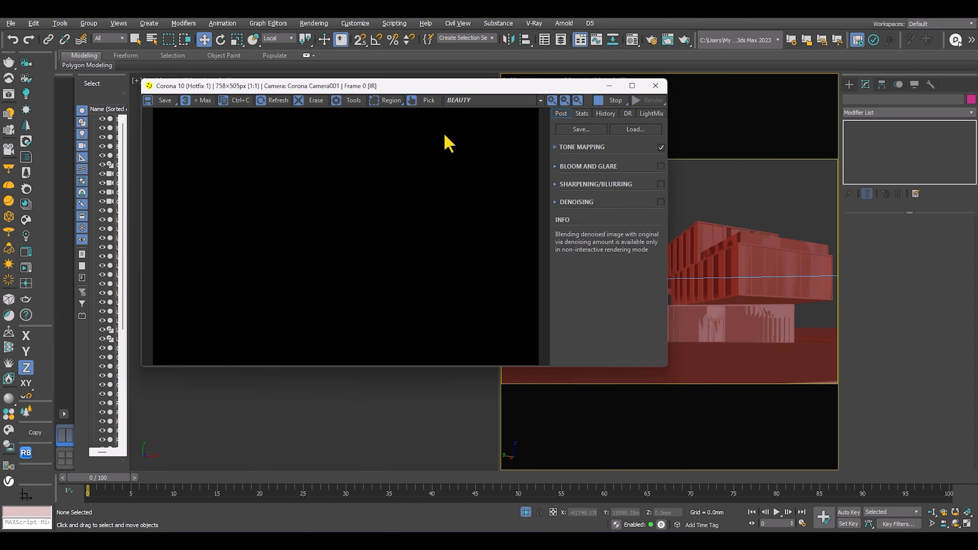
{"action": "left_click_drag", "start_coordinate": [435, 88], "coordinate": [718, 95]}
{"action": "scroll", "coordinate": [285, 244], "scroll_direction": "up", "scroll_amount": 3}
{"action": "scroll", "coordinate": [356, 228], "scroll_direction": "down", "scroll_amount": 4}
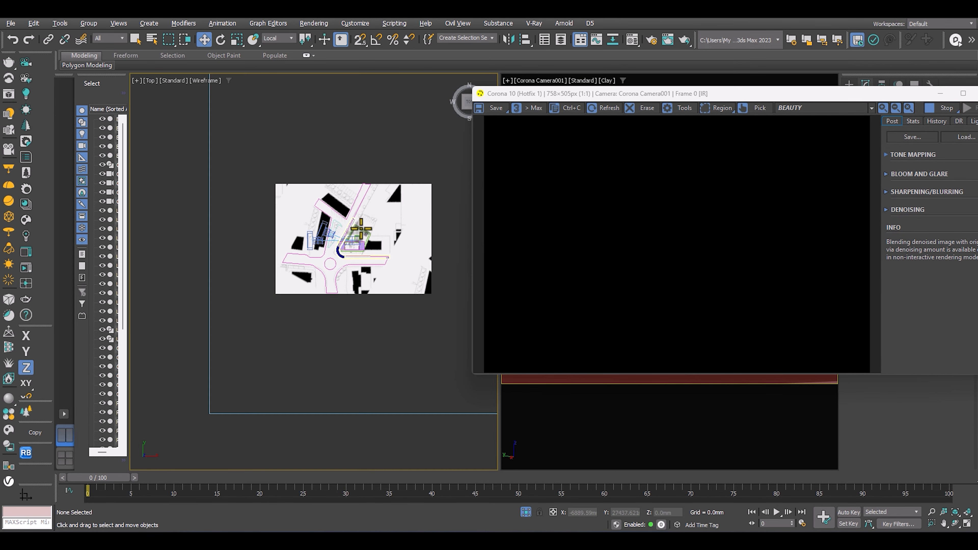
Move the Corona VFB window up so that the light creation settings and the site plan are uncovered.
{"action": "scroll", "coordinate": [361, 229], "scroll_direction": "up", "scroll_amount": 4}
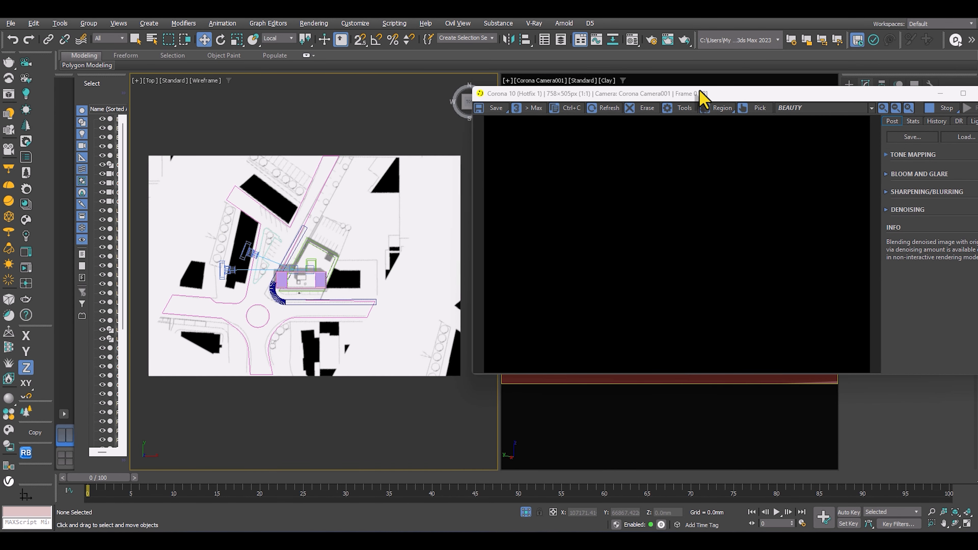
{"action": "left_click_drag", "start_coordinate": [703, 99], "coordinate": [704, 15]}
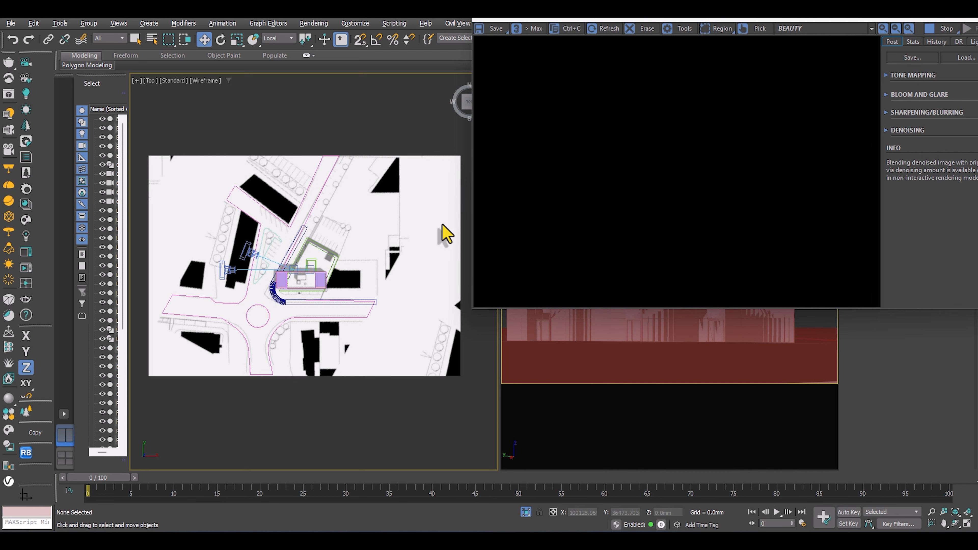
{"action": "middle_click_drag", "start_coordinate": [273, 109], "coordinate": [277, 131]}
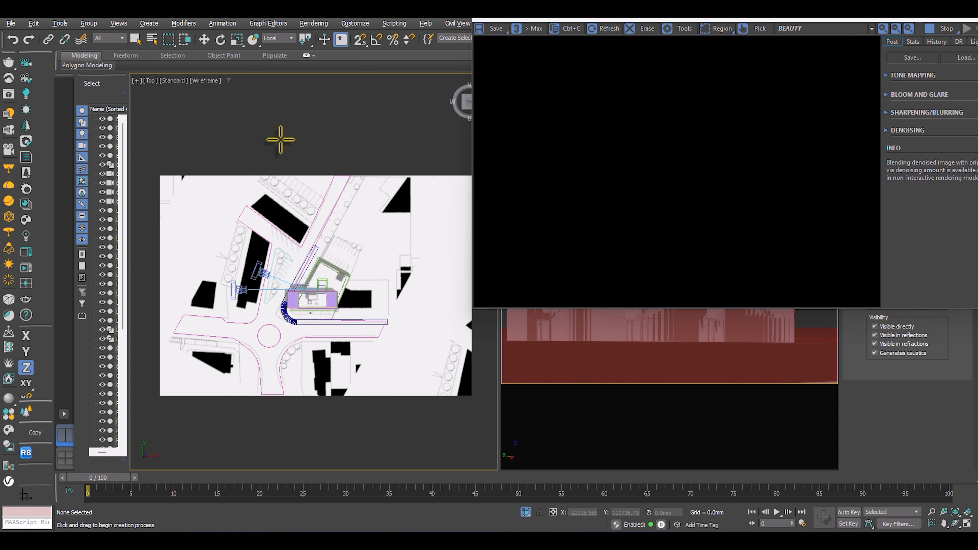
Examine the site plan in the top view around the building, the roundabout and the neighbouring blocks.
{"action": "middle_click_drag", "start_coordinate": [280, 141], "coordinate": [321, 241]}
{"action": "scroll", "coordinate": [321, 229], "scroll_direction": "down", "scroll_amount": 4}
{"action": "middle_click_drag", "start_coordinate": [254, 195], "coordinate": [218, 179]}
{"action": "scroll", "coordinate": [310, 347], "scroll_direction": "up", "scroll_amount": 6}
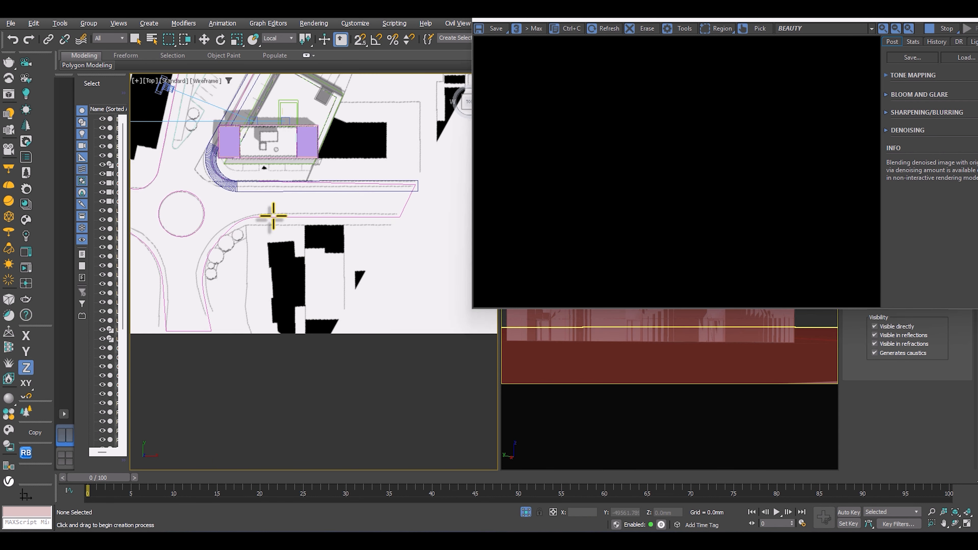
{"action": "scroll", "coordinate": [276, 206], "scroll_direction": "up", "scroll_amount": 4}
{"action": "middle_click_drag", "start_coordinate": [277, 198], "coordinate": [362, 369]}
{"action": "scroll", "coordinate": [227, 212], "scroll_direction": "down", "scroll_amount": 2}
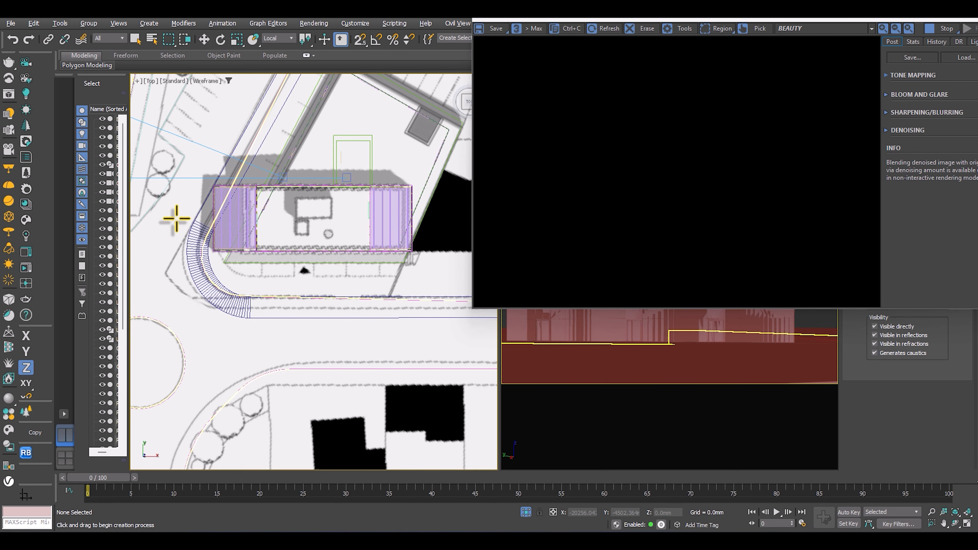
{"action": "middle_click_drag", "start_coordinate": [207, 225], "coordinate": [345, 342]}
{"action": "scroll", "coordinate": [282, 280], "scroll_direction": "down", "scroll_amount": 5}
{"action": "scroll", "coordinate": [334, 333], "scroll_direction": "up", "scroll_amount": 3}
{"action": "scroll", "coordinate": [345, 343], "scroll_direction": "down", "scroll_amount": 3}
{"action": "scroll", "coordinate": [320, 333], "scroll_direction": "up", "scroll_amount": 3}
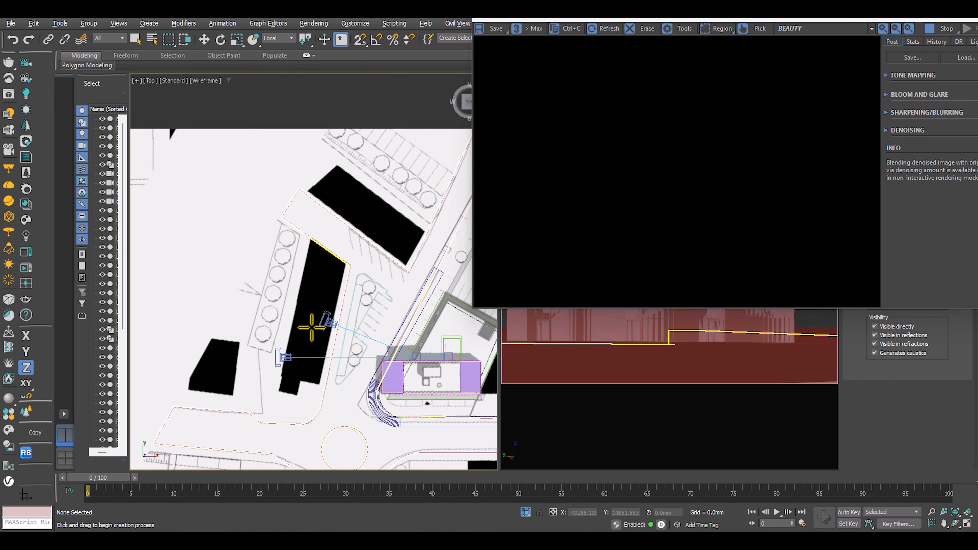
Create a targeted Corona Sun in the top view, placed beyond the plan's upper-left corner and aimed at the building.
{"action": "scroll", "coordinate": [358, 334], "scroll_direction": "down", "scroll_amount": 3}
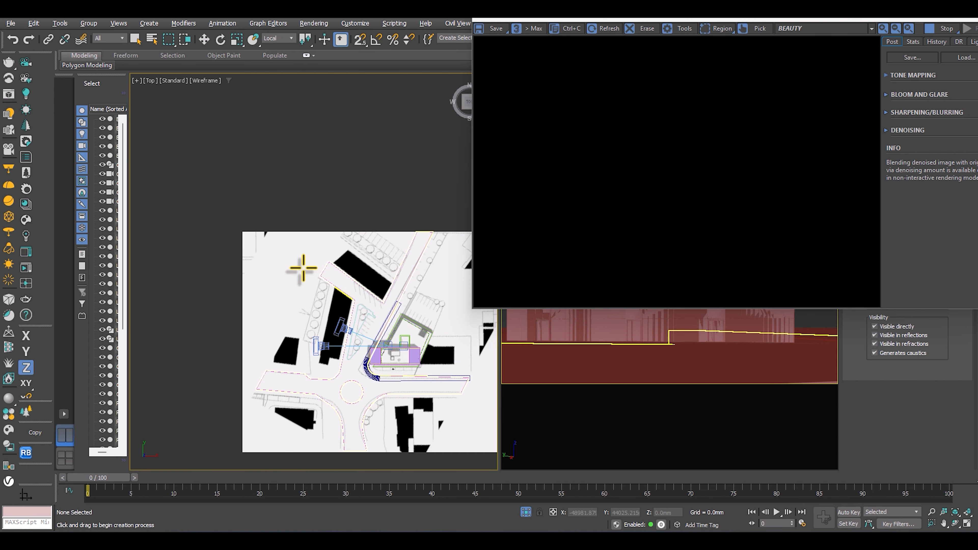
{"action": "scroll", "coordinate": [358, 335], "scroll_direction": "up", "scroll_amount": 2}
{"action": "middle_click_drag", "start_coordinate": [232, 258], "coordinate": [269, 269]}
{"action": "scroll", "coordinate": [269, 270], "scroll_direction": "down", "scroll_amount": 3}
{"action": "left_click_drag", "start_coordinate": [167, 142], "coordinate": [362, 324]}
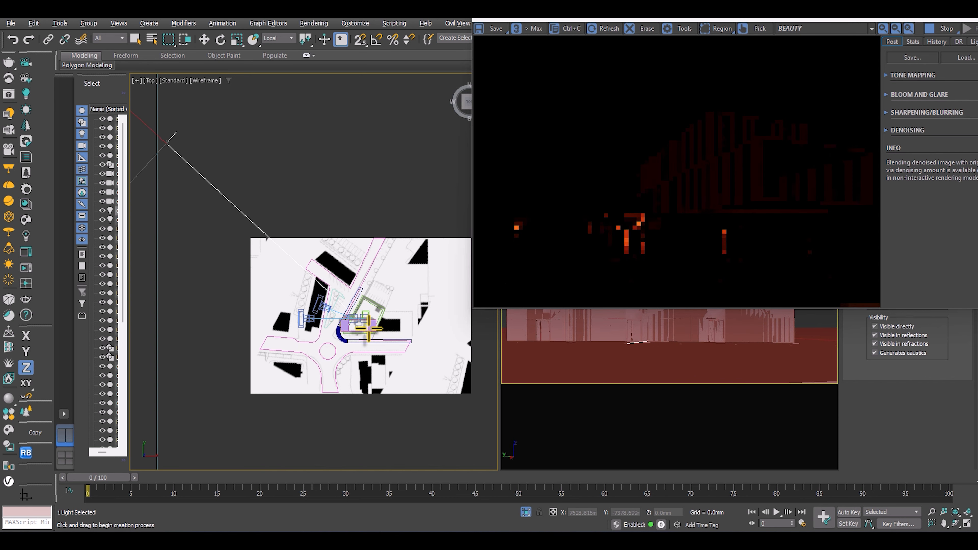
Raise the Corona Sun high above the site in the front view, leaving its target at the building.
{"action": "scroll", "coordinate": [366, 326], "scroll_direction": "down", "scroll_amount": 4}
{"action": "middle_click_drag", "start_coordinate": [355, 295], "coordinate": [254, 234]}
{"action": "key", "text": "w"}
{"action": "key", "text": "f"}
{"action": "scroll", "coordinate": [264, 208], "scroll_direction": "down", "scroll_amount": 8}
{"action": "scroll", "coordinate": [249, 208], "scroll_direction": "up", "scroll_amount": 1}
{"action": "left_click_drag", "start_coordinate": [257, 236], "coordinate": [260, 142]}
{"action": "scroll", "coordinate": [260, 153], "scroll_direction": "up", "scroll_amount": 4}
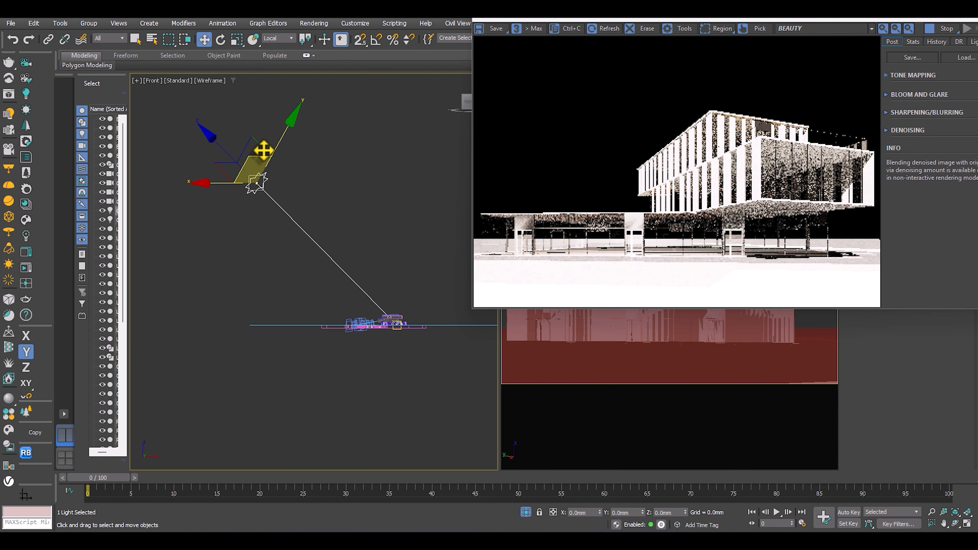
Set the reference coordinate system to View and move the sun slightly higher along the vertical axis.
{"action": "left_click", "coordinate": [287, 38]}
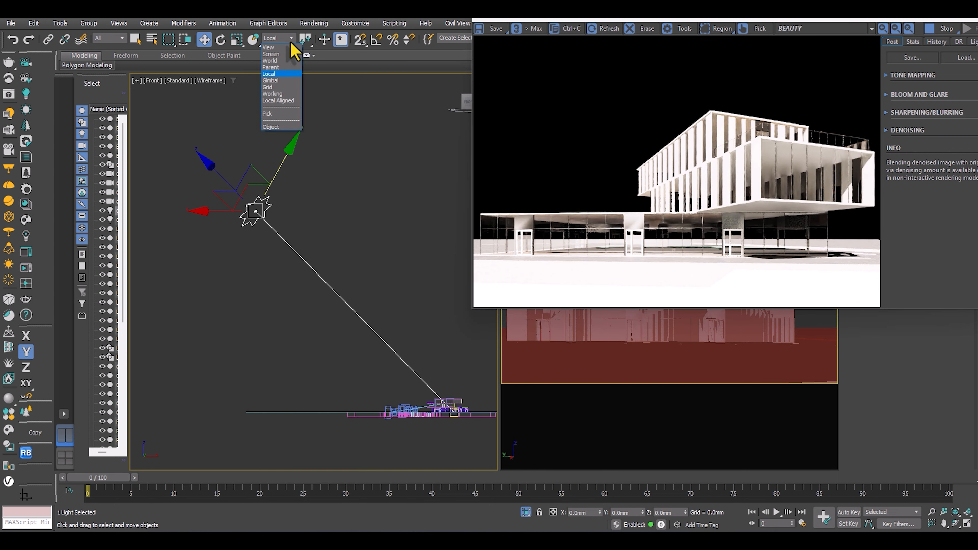
{"action": "left_click", "coordinate": [275, 58]}
{"action": "left_click_drag", "start_coordinate": [255, 192], "coordinate": [255, 164]}
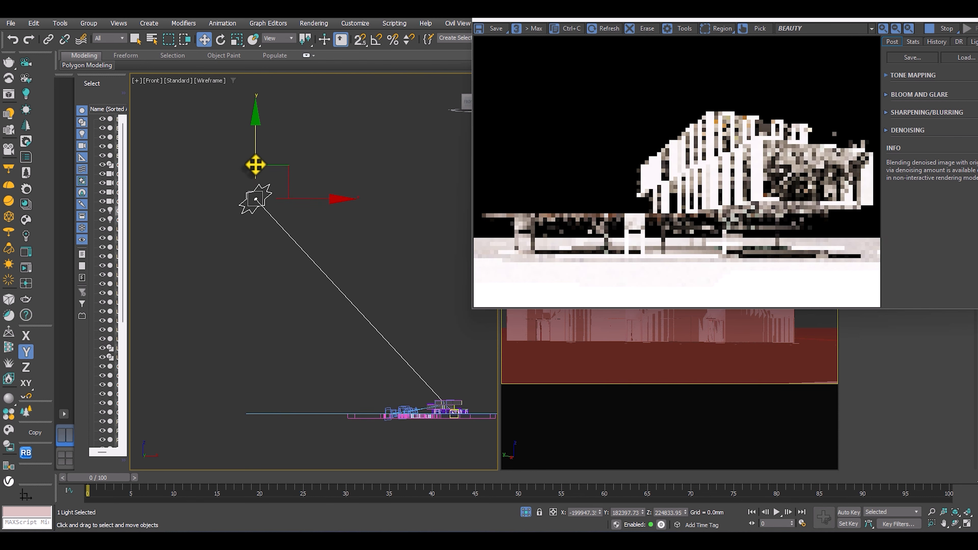
{"action": "scroll", "coordinate": [291, 201], "scroll_direction": "down", "scroll_amount": 4}
{"action": "mouse_move", "coordinate": [287, 192]}
{"action": "middle_mouse_down"}
{"action": "mouse_move", "coordinate": [277, 242]}
{"action": "mouse_move", "coordinate": [291, 179]}
{"action": "mouse_move", "coordinate": [284, 186]}
{"action": "middle_mouse_up"}
Show the sun and the whole site in a shaded perspective view.
{"action": "key", "text": "p"}
{"action": "scroll", "coordinate": [287, 237], "scroll_direction": "up", "scroll_amount": 5}
{"action": "key", "text": "F3"}
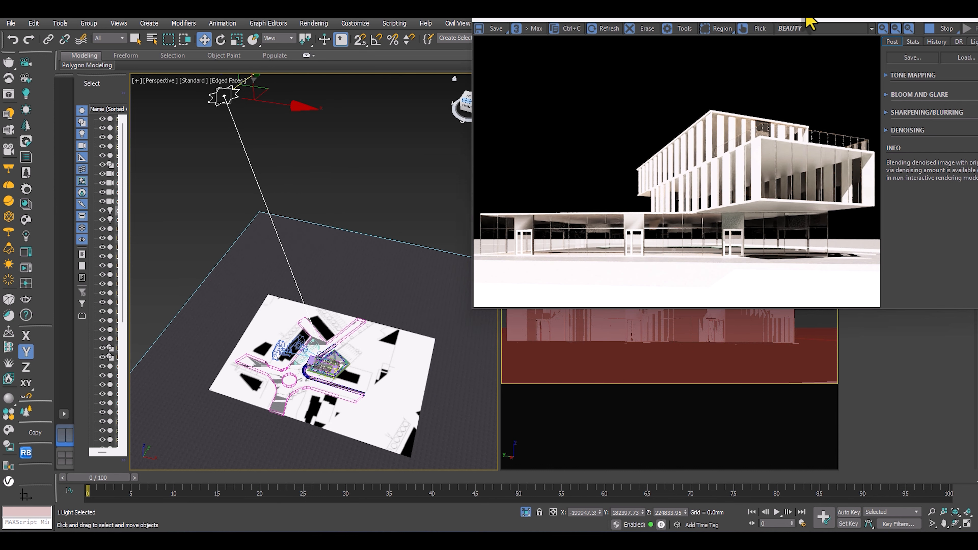
Move the frame buffer off the sun's parameters and add a Corona Sky environment from the sun's modifier settings.
{"action": "left_click_drag", "start_coordinate": [796, 24], "coordinate": [724, 50]}
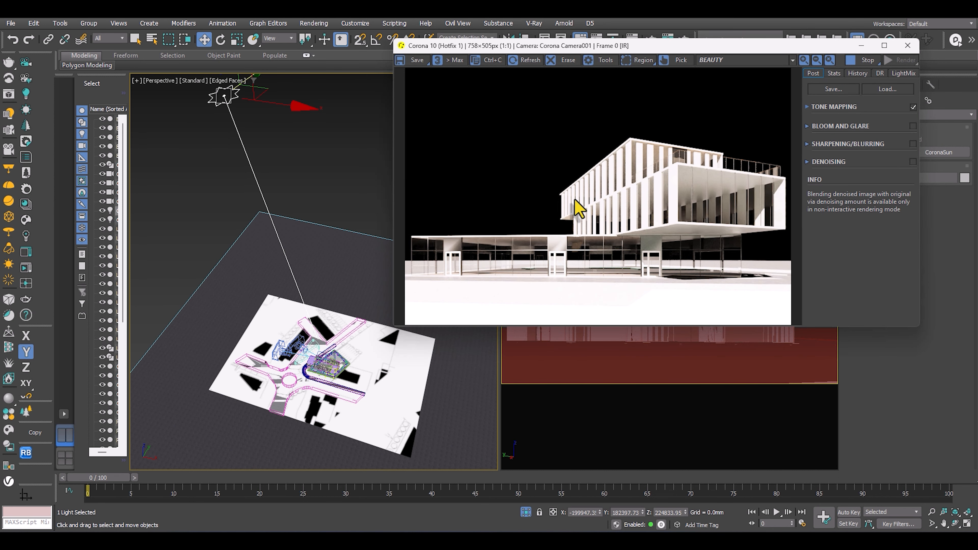
{"action": "left_click_drag", "start_coordinate": [655, 48], "coordinate": [616, 51]}
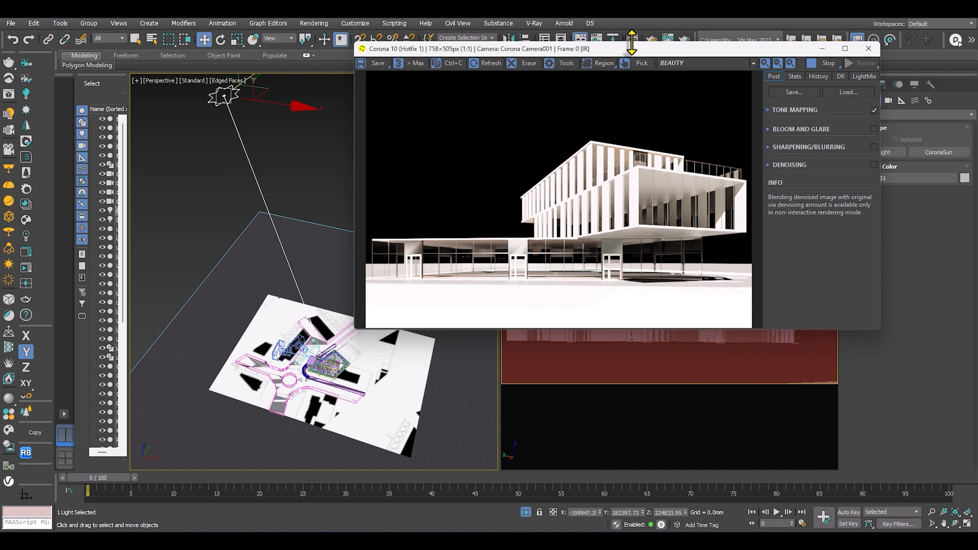
{"action": "left_click_drag", "start_coordinate": [619, 49], "coordinate": [507, 45]}
{"action": "left_click", "coordinate": [866, 85]}
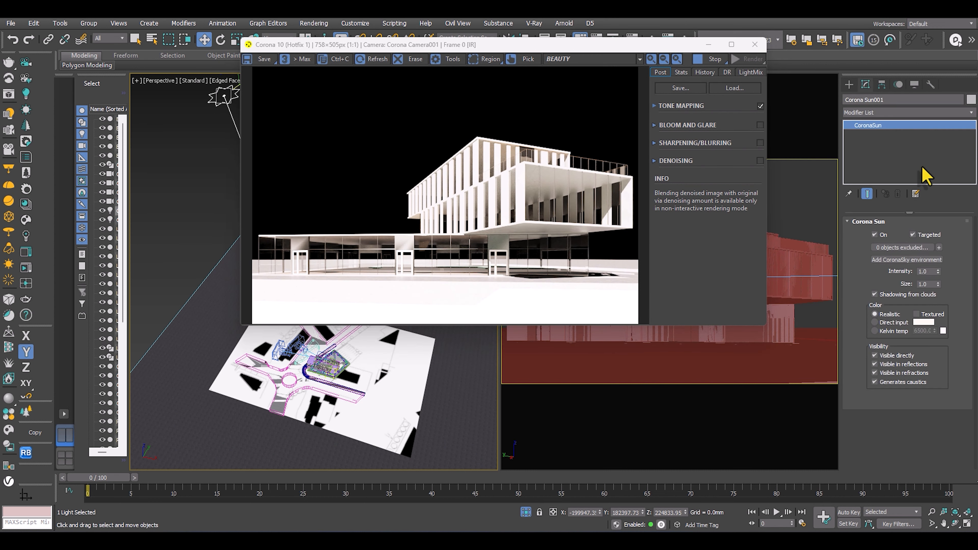
{"action": "left_click", "coordinate": [905, 260]}
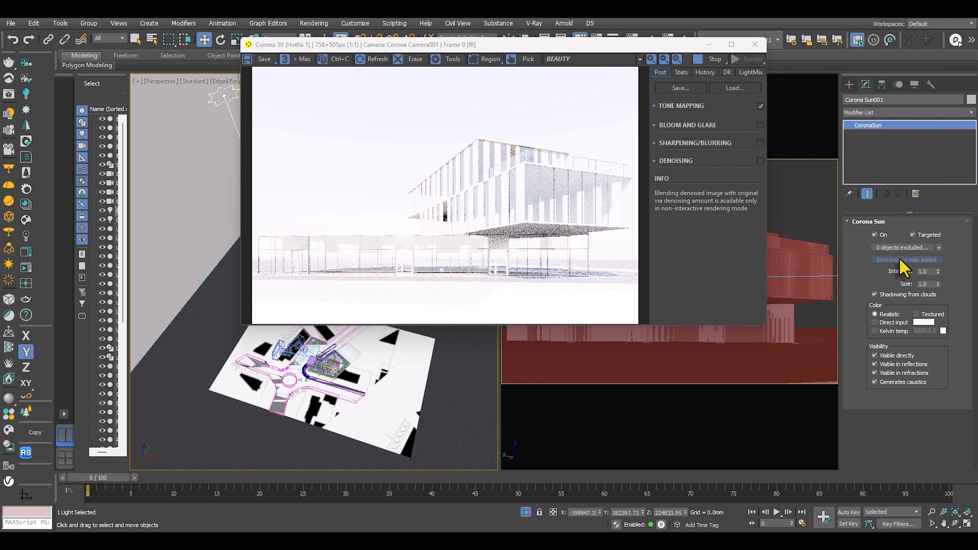
Try a Corona Sun intensity of 0.3, then lower it to 0.1.
{"action": "left_click_drag", "start_coordinate": [357, 52], "coordinate": [420, 65]}
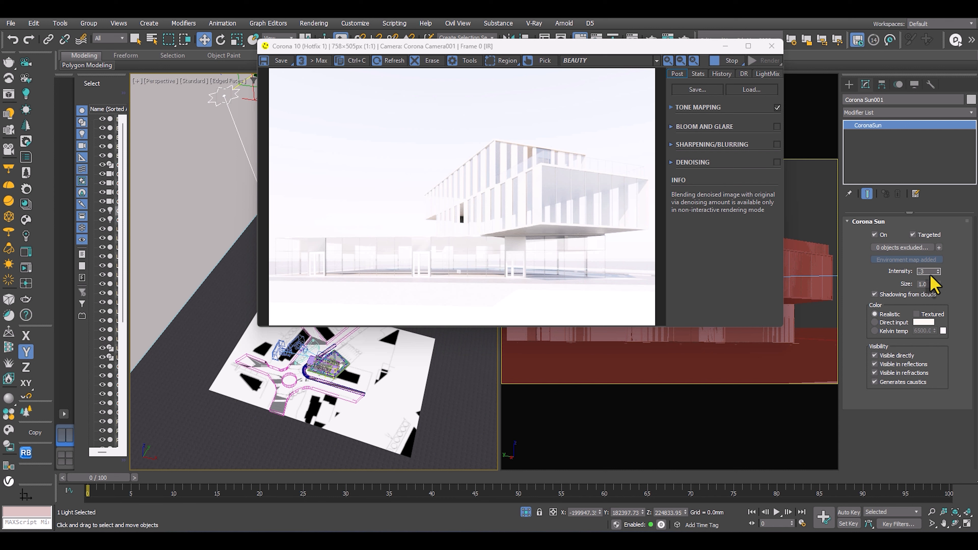
{"action": "key", "text": "Return"}
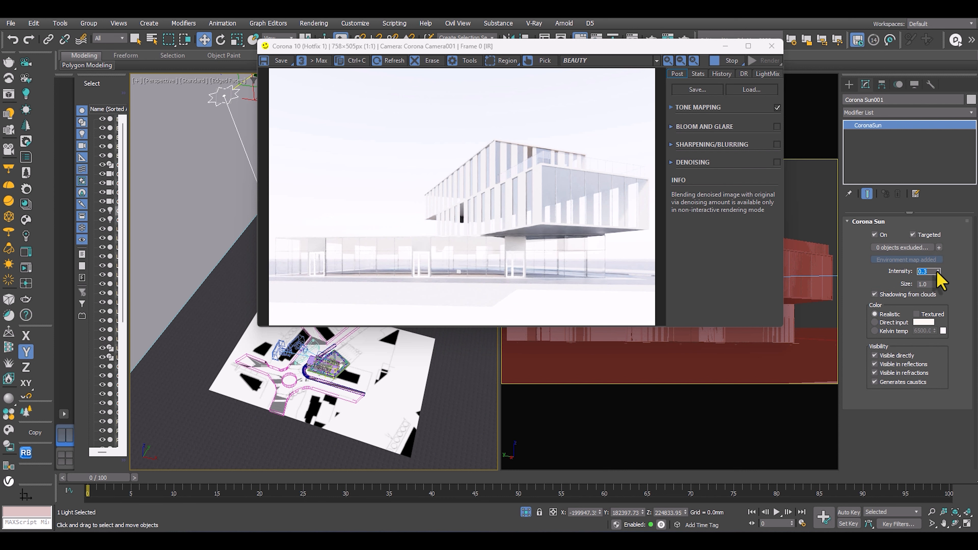
{"action": "type", "text": ".1"}
{"action": "key", "text": "Return"}
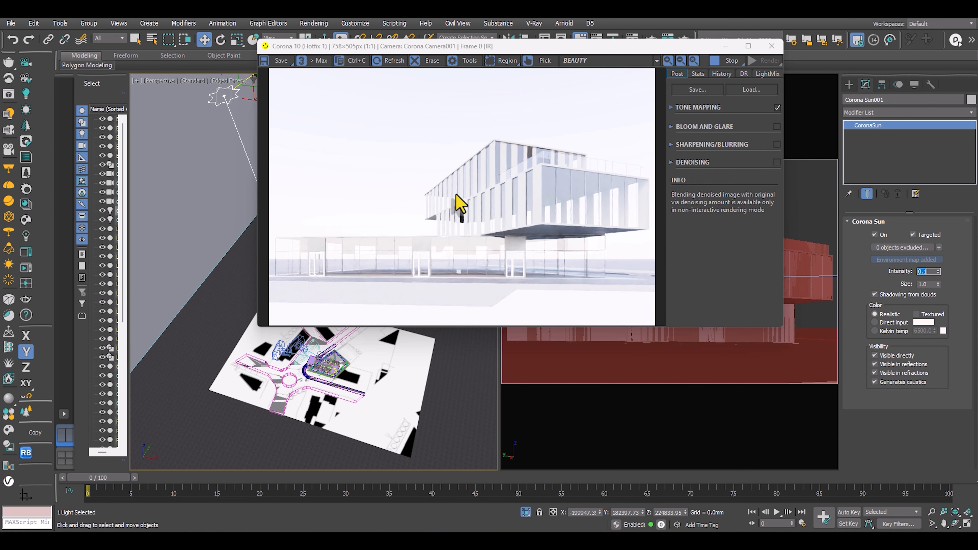
Place the frame buffer beside the perspective view, deselect the sun, and frame the site plan.
{"action": "left_click_drag", "start_coordinate": [507, 51], "coordinate": [405, 95]}
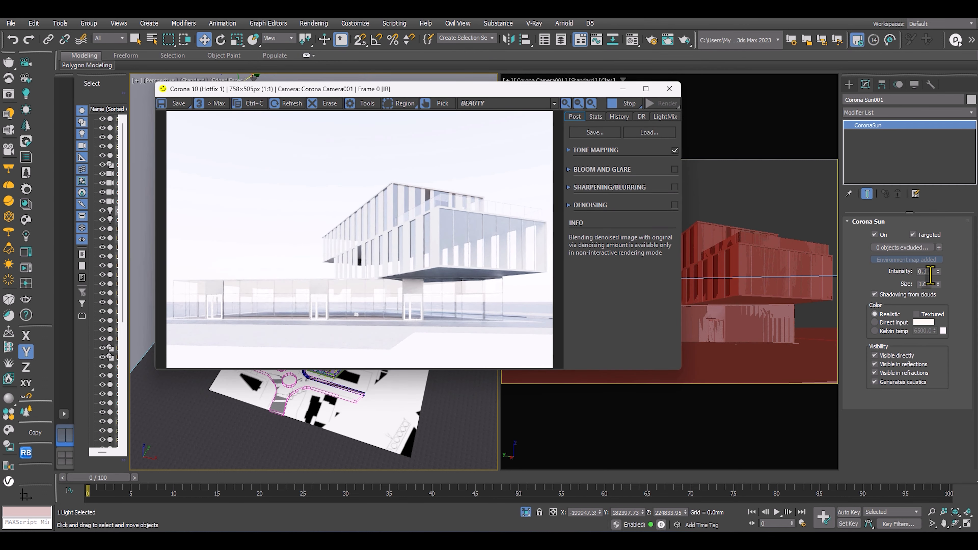
{"action": "left_click_drag", "start_coordinate": [554, 92], "coordinate": [795, 94]}
{"action": "left_click", "coordinate": [348, 181]}
{"action": "scroll", "coordinate": [344, 182], "scroll_direction": "down", "scroll_amount": 3}
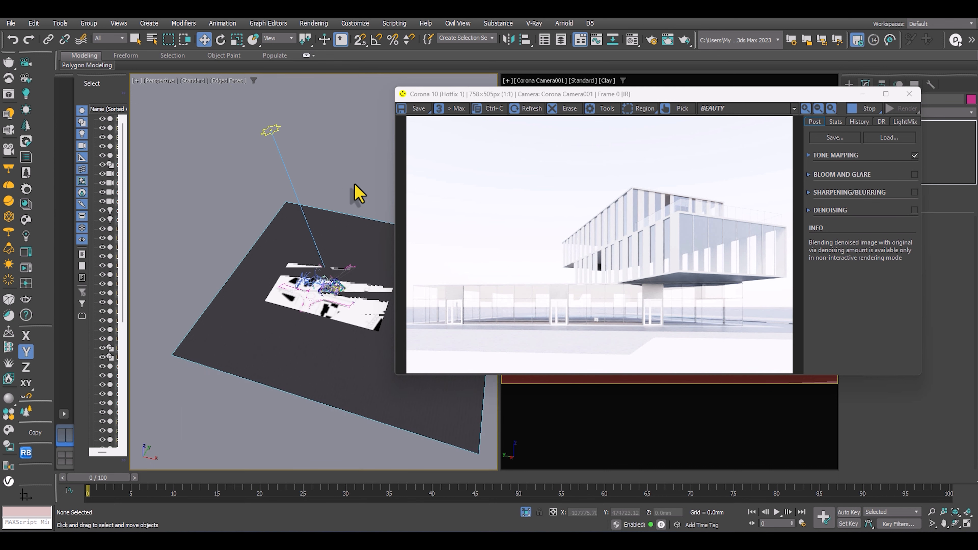
{"action": "left_click_drag", "start_coordinate": [651, 97], "coordinate": [682, 96]}
{"action": "scroll", "coordinate": [317, 313], "scroll_direction": "up", "scroll_amount": 10}
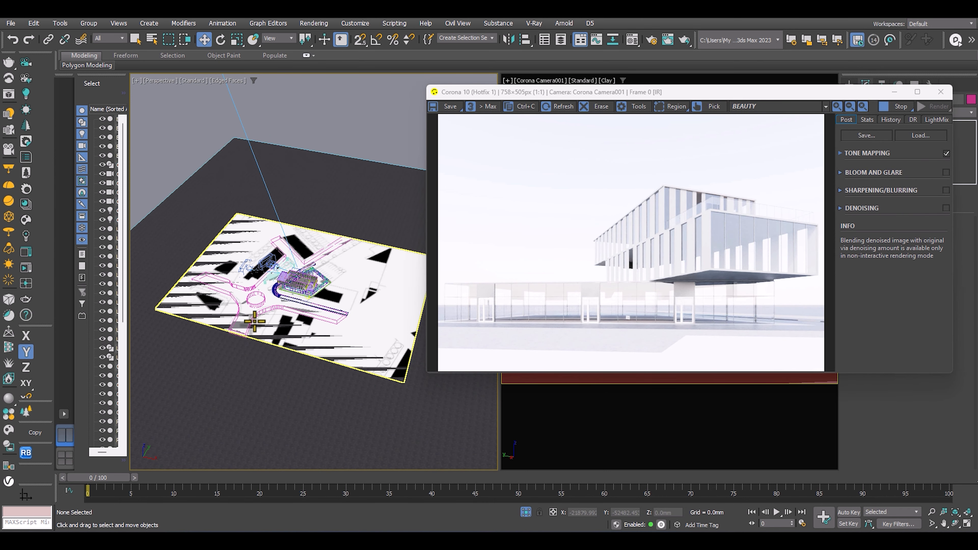
Open the Environment and Effects settings and place the window clear of the render.
{"action": "key", "text": "8"}
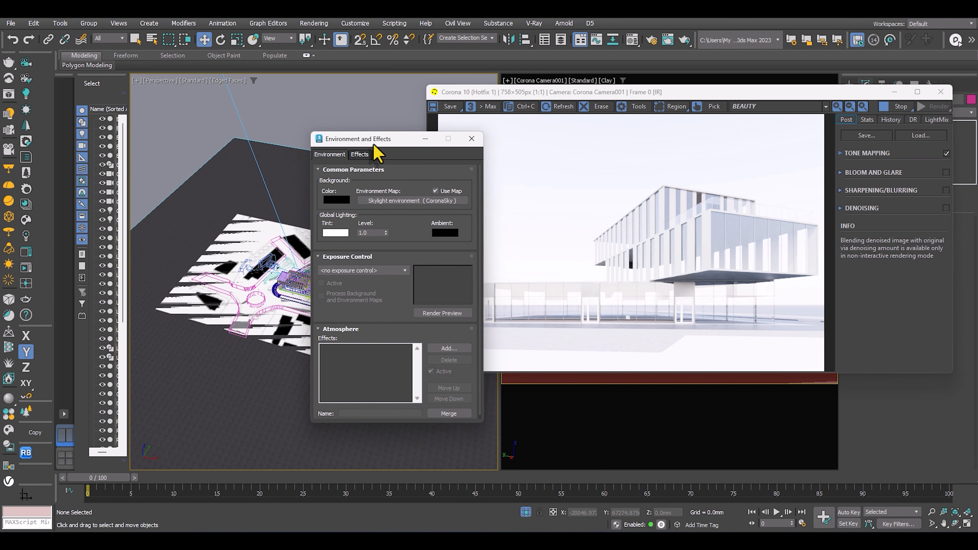
{"action": "left_click_drag", "start_coordinate": [374, 141], "coordinate": [234, 83]}
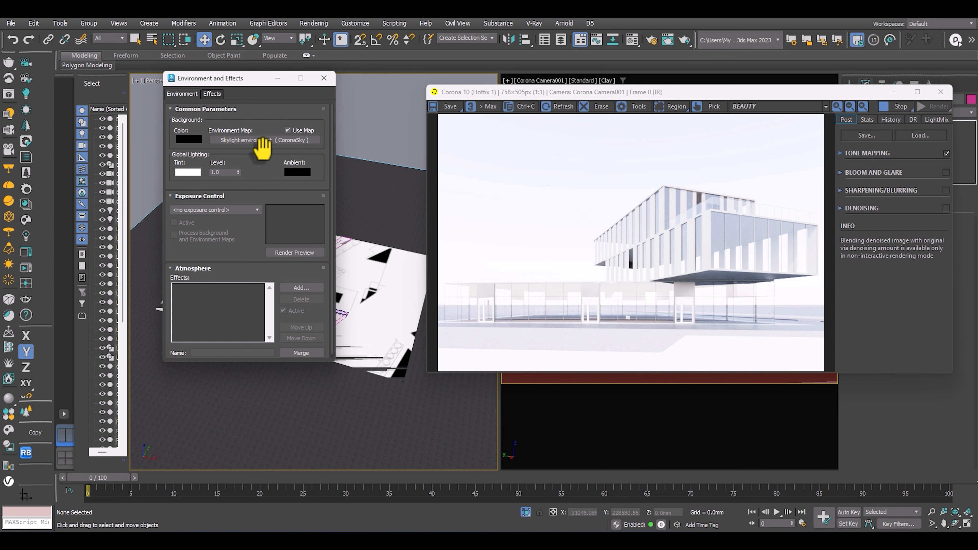
{"action": "left_click_drag", "start_coordinate": [231, 78], "coordinate": [176, 78]}
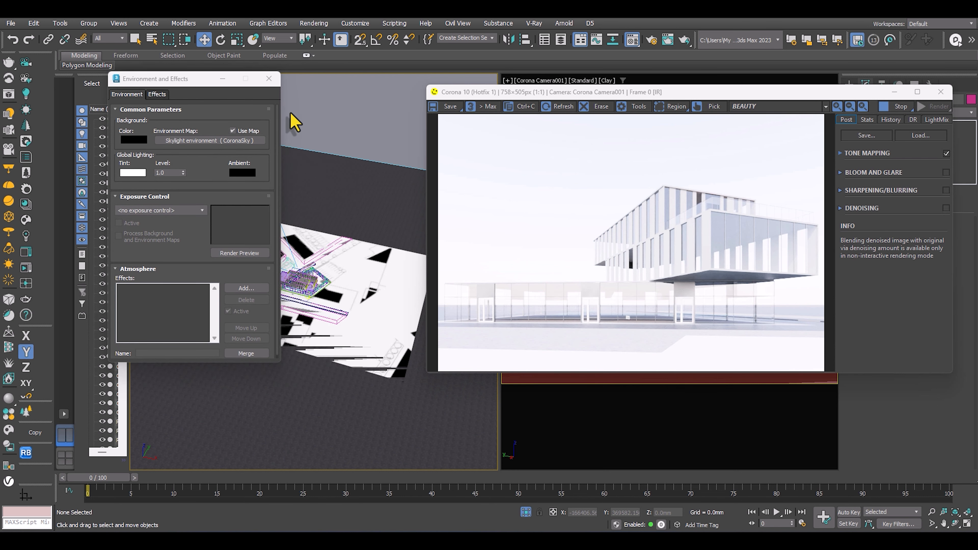
Switch from the compact to the Slate Material Editor and place it beside the environment settings.
{"action": "key", "text": "m"}
{"action": "left_click_drag", "start_coordinate": [728, 87], "coordinate": [458, 80]}
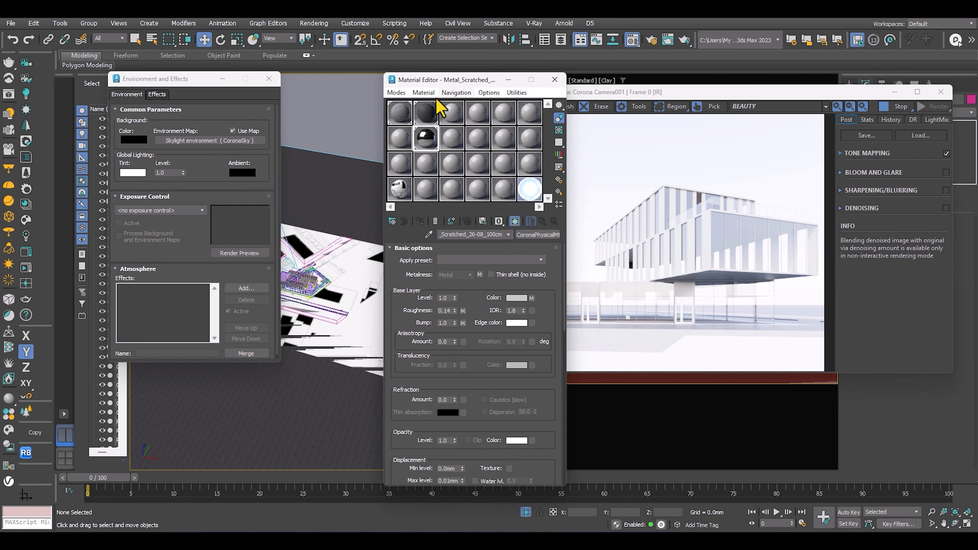
{"action": "key", "text": "m"}
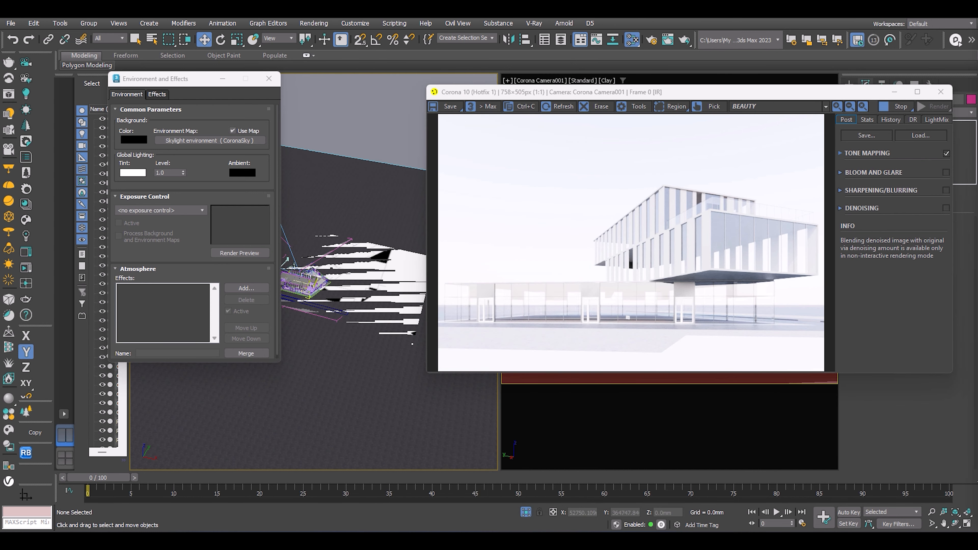
{"action": "key", "text": "m"}
{"action": "left_click_drag", "start_coordinate": [384, 70], "coordinate": [520, 67]}
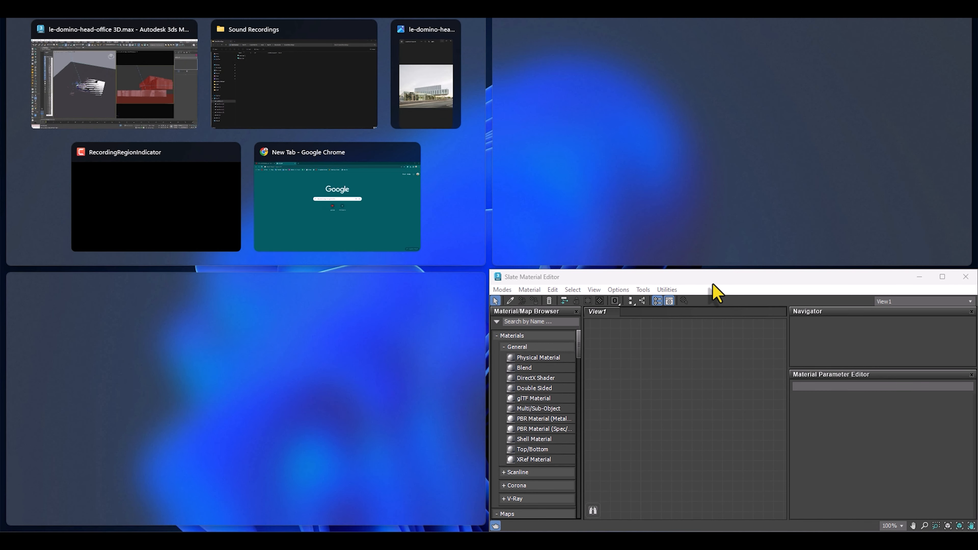
{"action": "left_click_drag", "start_coordinate": [711, 282], "coordinate": [532, 82]}
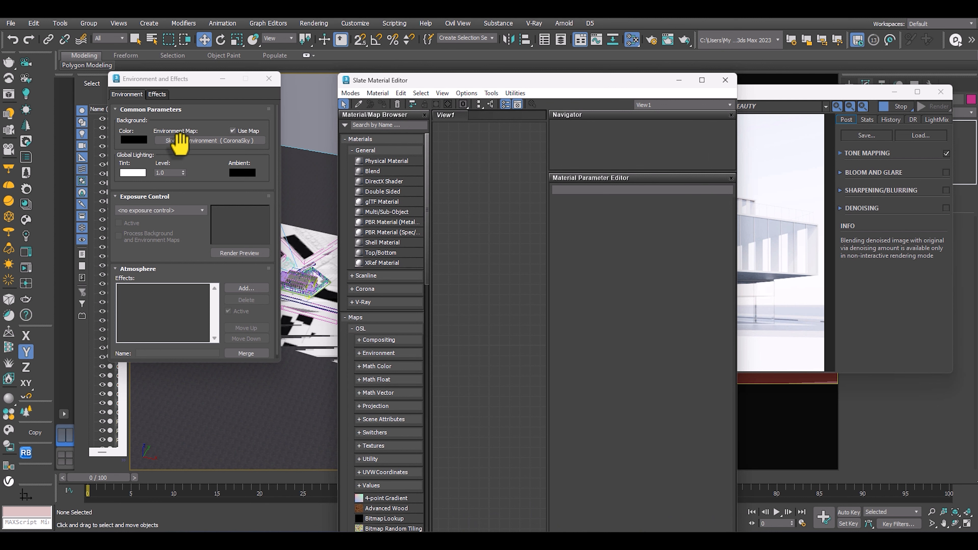
Instance the Skylight environment (CoronaSky) map into the Slate Material Editor's View1 and open its parameters.
{"action": "left_click_drag", "start_coordinate": [181, 141], "coordinate": [476, 212]}
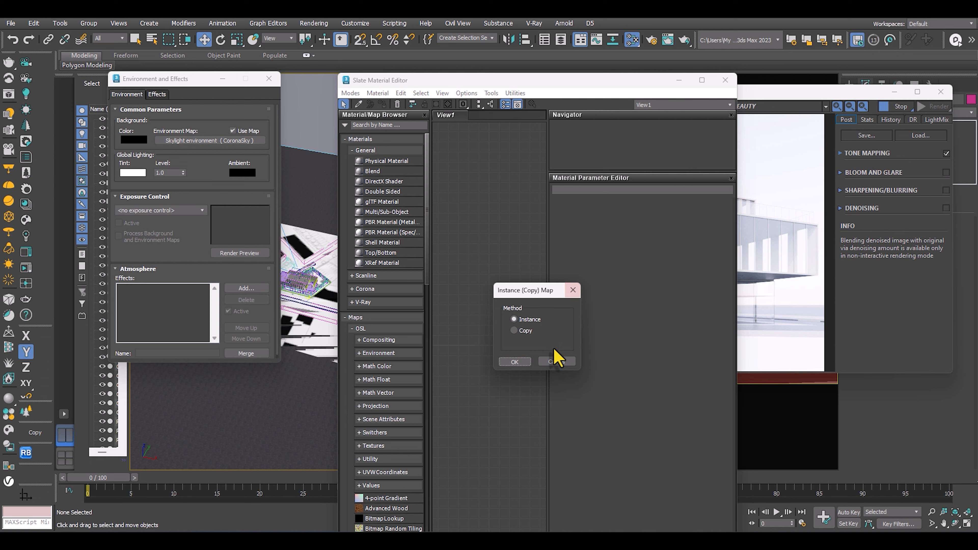
{"action": "left_click", "coordinate": [514, 363]}
{"action": "double_click", "coordinate": [468, 212]}
{"action": "left_click_drag", "start_coordinate": [468, 212], "coordinate": [507, 252]}
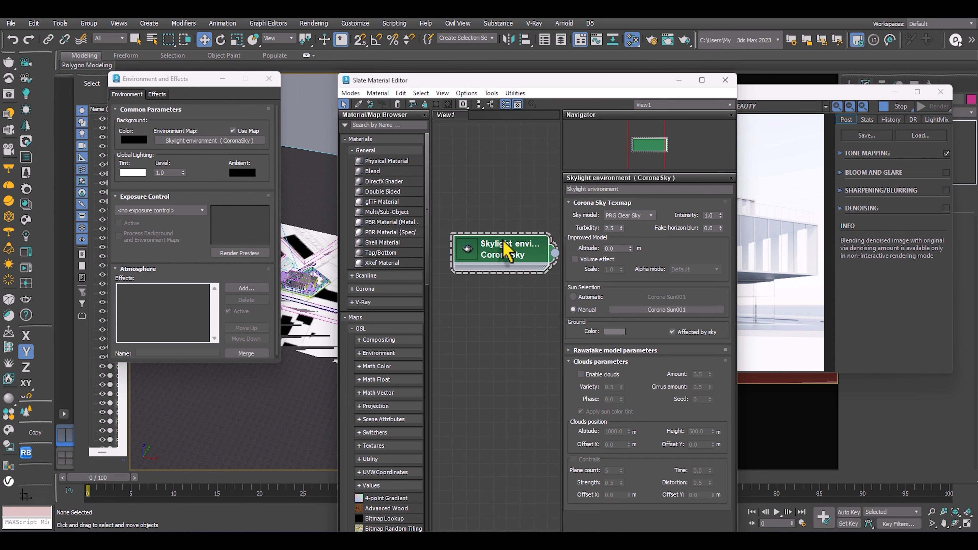
Close the environment settings and arrange the Slate Material Editor and the frame buffer side by side.
{"action": "left_click", "coordinate": [268, 79]}
{"action": "left_click_drag", "start_coordinate": [516, 80], "coordinate": [218, 52]}
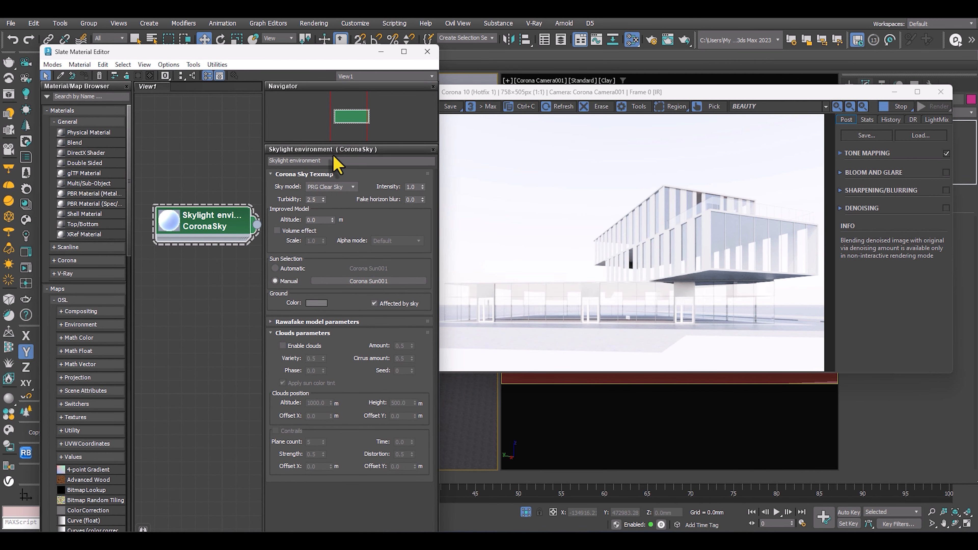
{"action": "left_click", "coordinate": [641, 93]}
{"action": "left_click_drag", "start_coordinate": [691, 96], "coordinate": [681, 185]}
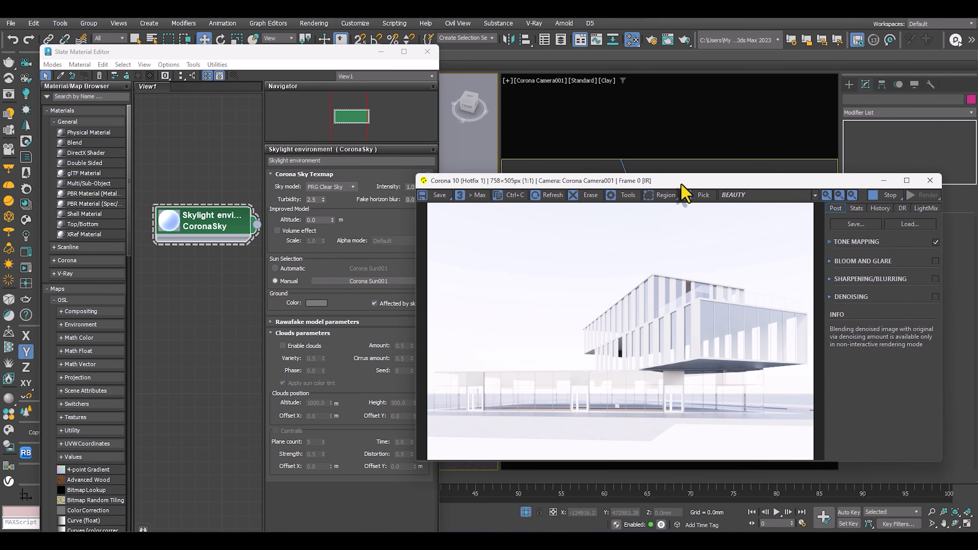
Move the CoronaSky node higher in View1 and set the sky's intensity to 0.2.
{"action": "left_click_drag", "start_coordinate": [196, 223], "coordinate": [183, 156]}
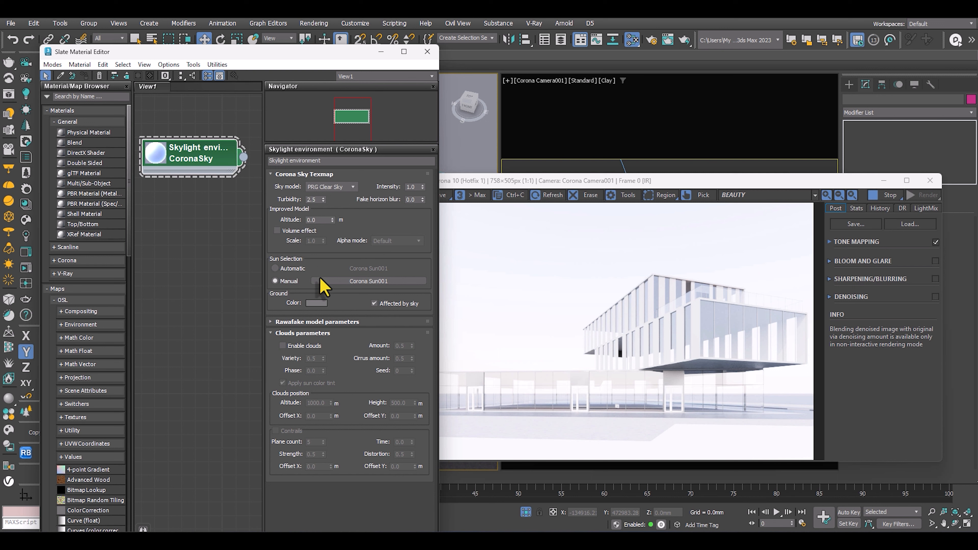
{"action": "left_click", "coordinate": [316, 200]}
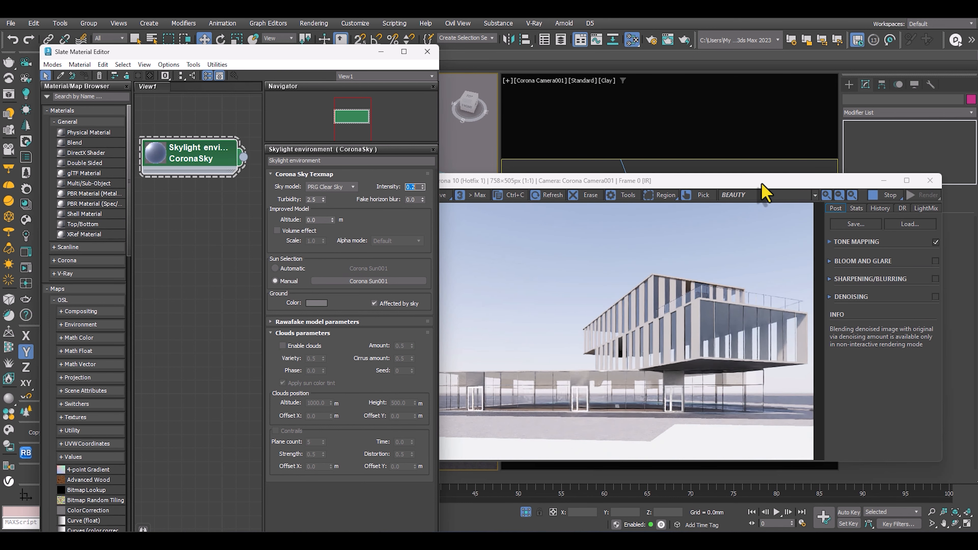
Move the frame buffer higher, clear of the material editor, and set the CoronaSky intensity to 0.1.
{"action": "left_click_drag", "start_coordinate": [764, 183], "coordinate": [777, 97]}
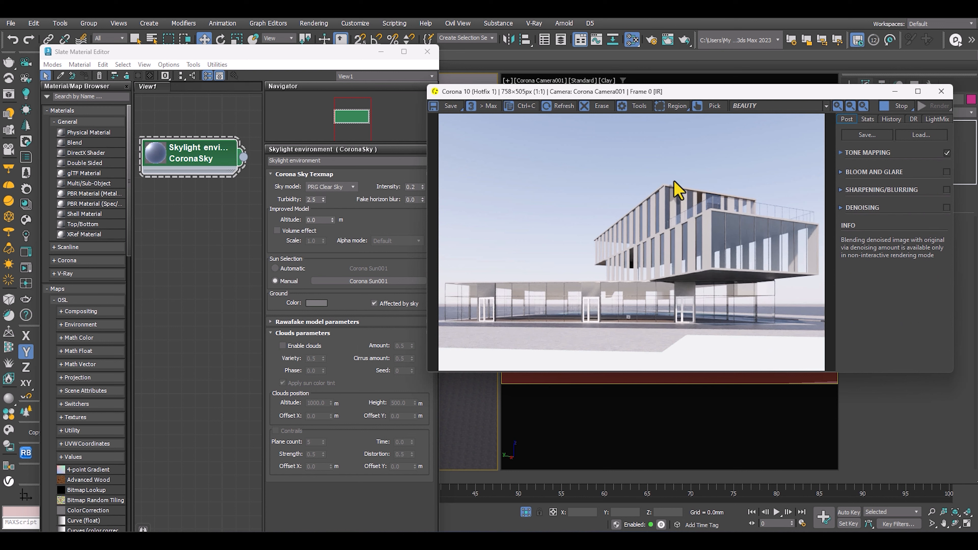
{"action": "left_click", "coordinate": [410, 186]}
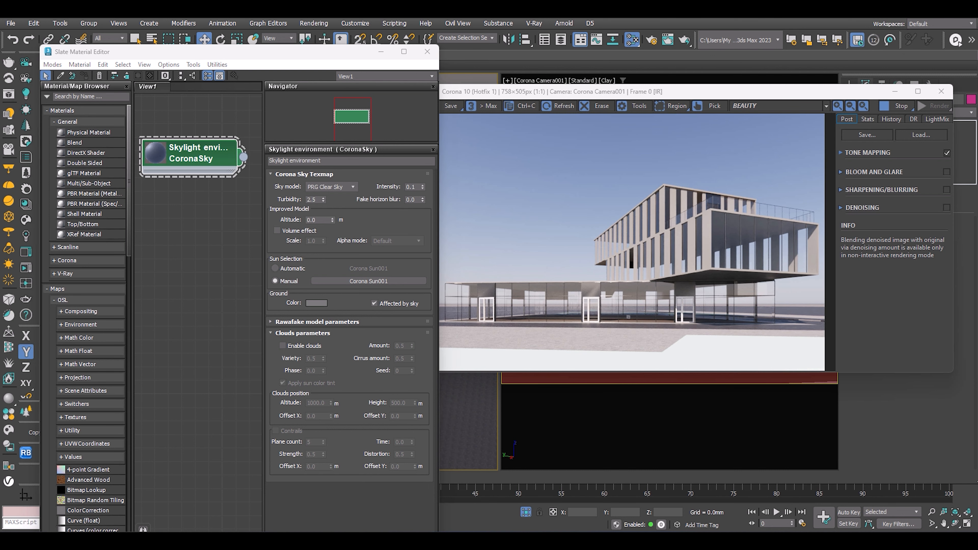
Switch to the Photos viewer, examine the reference photos' sky and lighting beside the render, and move the viewer off the workspace.
{"action": "key", "text": "alt+Tab"}
{"action": "left_click_drag", "start_coordinate": [285, 120], "coordinate": [514, 45]}
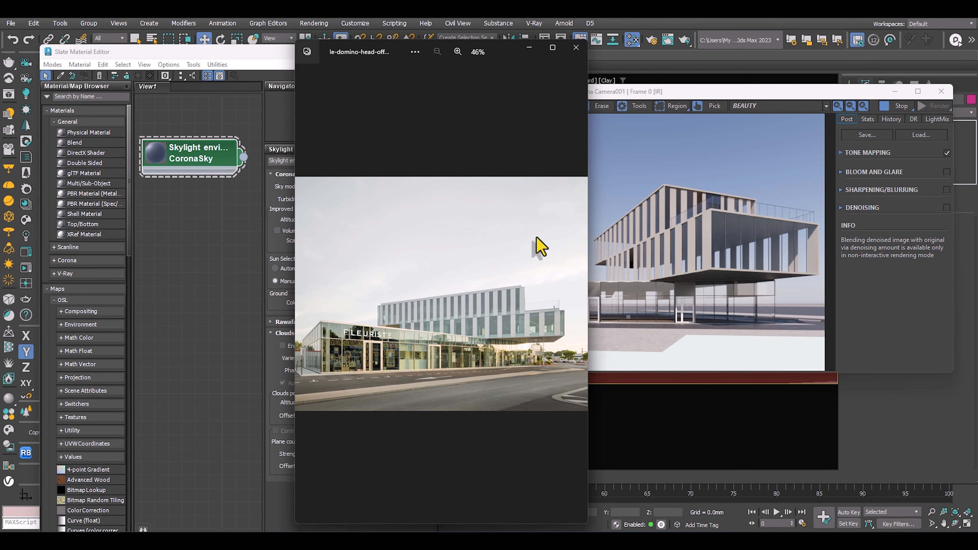
{"action": "left_click", "coordinate": [577, 296]}
{"action": "scroll", "coordinate": [432, 256], "scroll_direction": "up", "scroll_amount": 1}
{"action": "scroll", "coordinate": [433, 259], "scroll_direction": "down", "scroll_amount": 1}
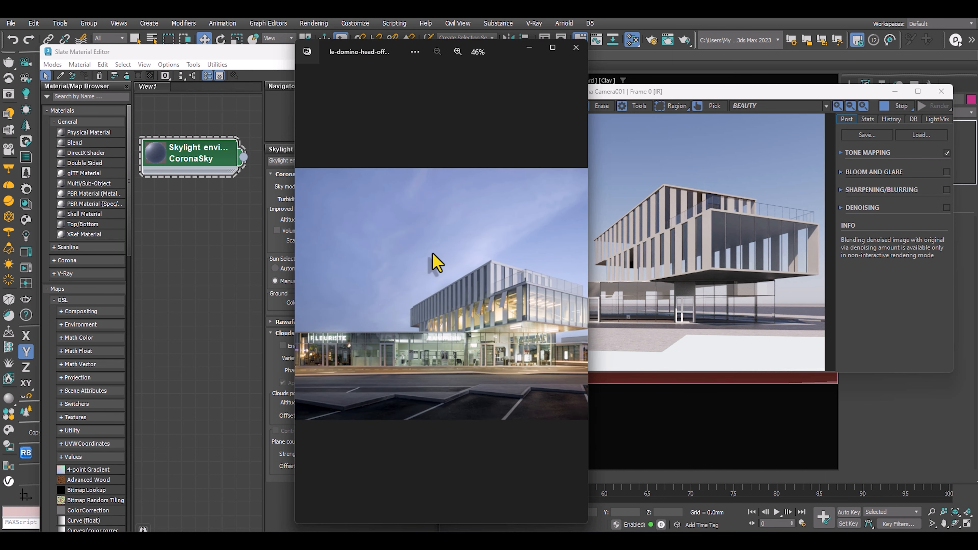
{"action": "scroll", "coordinate": [443, 256], "scroll_direction": "up", "scroll_amount": 3}
{"action": "scroll", "coordinate": [443, 255], "scroll_direction": "down", "scroll_amount": 3}
{"action": "left_click_drag", "start_coordinate": [498, 58], "coordinate": [437, 63]}
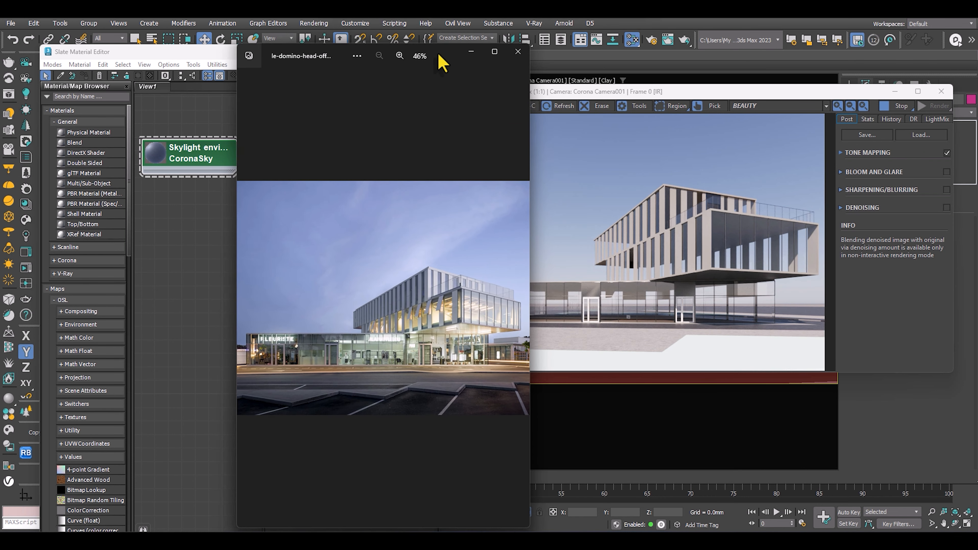
{"action": "scroll", "coordinate": [361, 269], "scroll_direction": "up", "scroll_amount": 2}
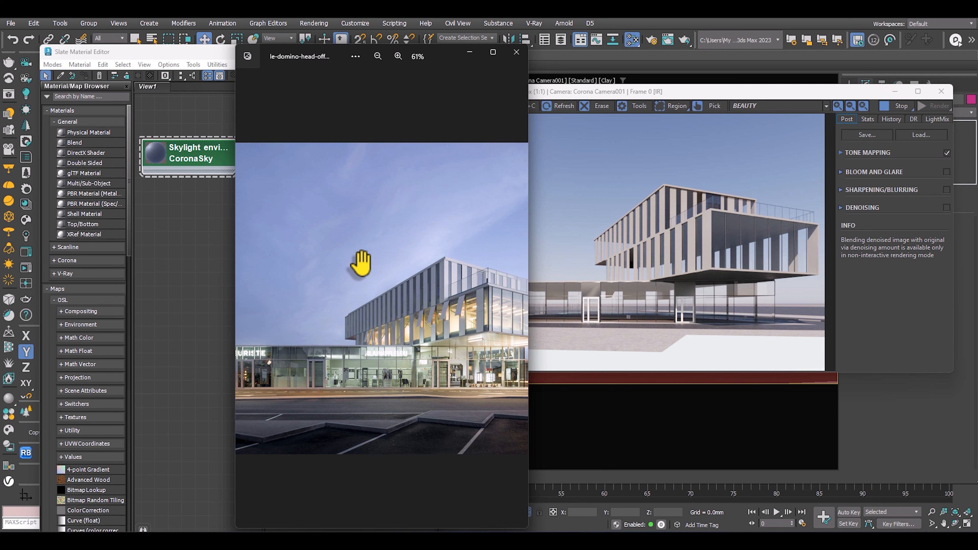
{"action": "scroll", "coordinate": [370, 243], "scroll_direction": "up", "scroll_amount": 2}
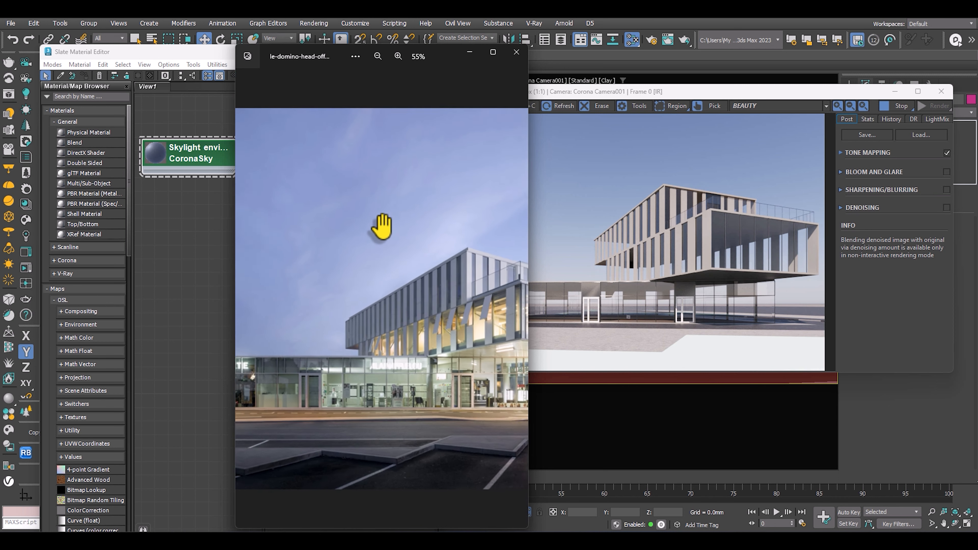
{"action": "scroll", "coordinate": [379, 224], "scroll_direction": "down", "scroll_amount": 4}
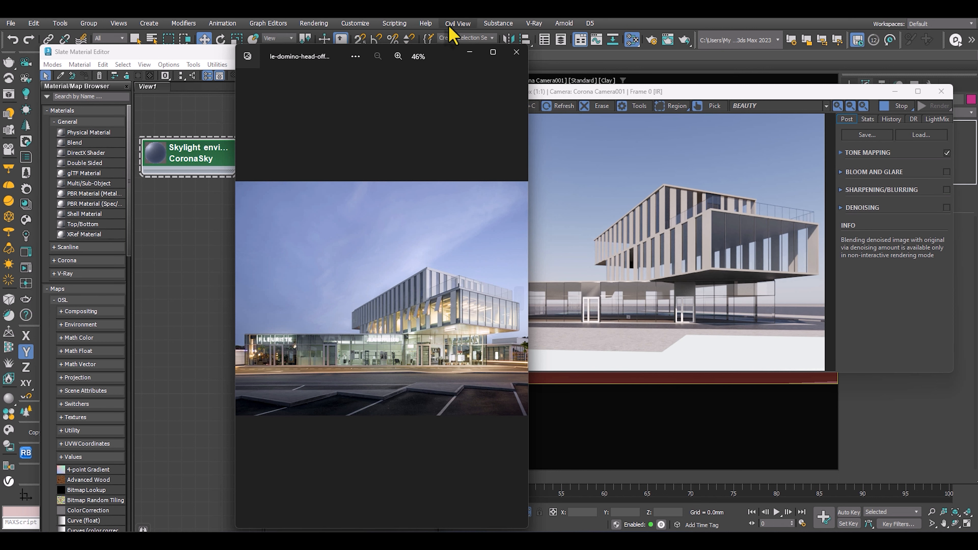
{"action": "left_click_drag", "start_coordinate": [437, 54], "coordinate": [977, 85]}
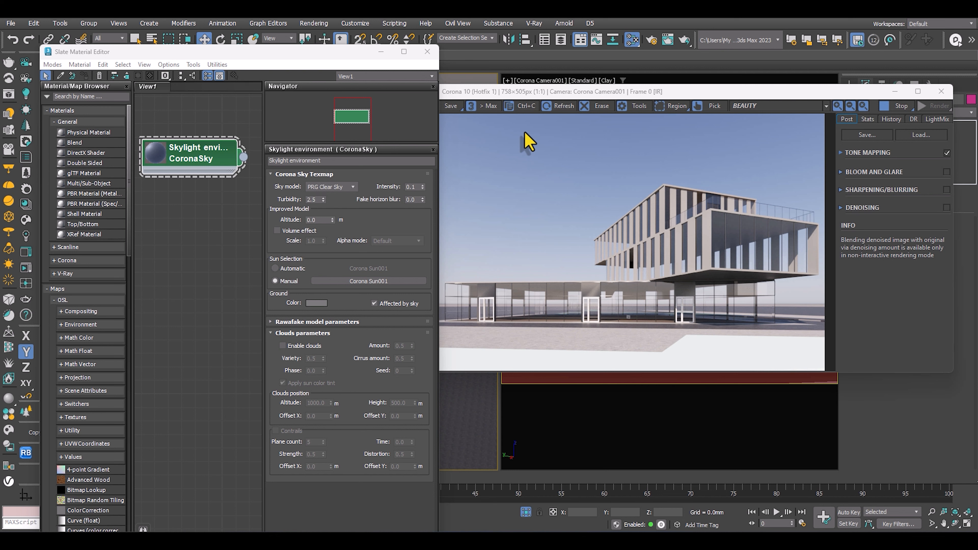
Enable clouds for the CoronaSky, rearrange the editor and frame buffer, and set the cloud amount to 0.19.
{"action": "left_click_drag", "start_coordinate": [329, 56], "coordinate": [307, 43]}
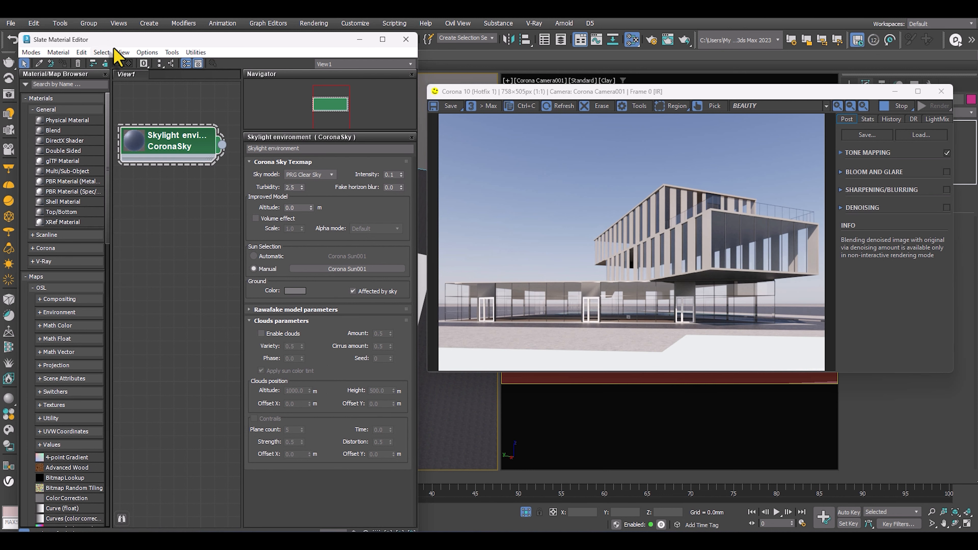
{"action": "left_click_drag", "start_coordinate": [114, 41], "coordinate": [177, 51]}
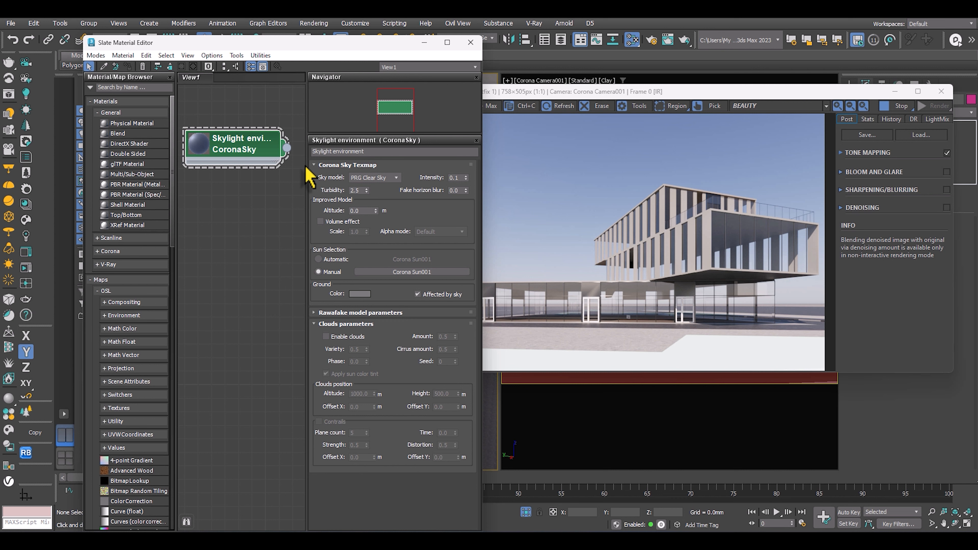
{"action": "left_click_drag", "start_coordinate": [319, 44], "coordinate": [296, 31]}
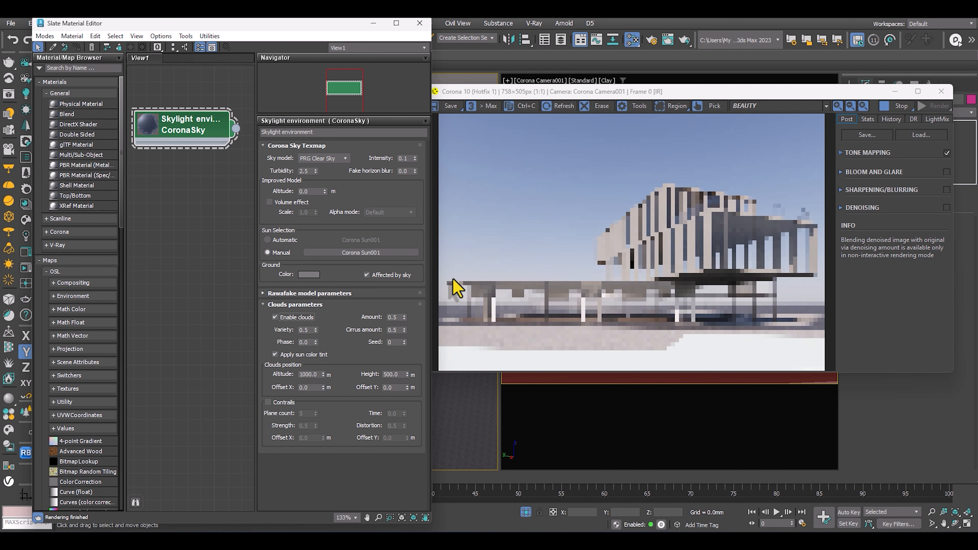
{"action": "left_click_drag", "start_coordinate": [685, 97], "coordinate": [661, 86]}
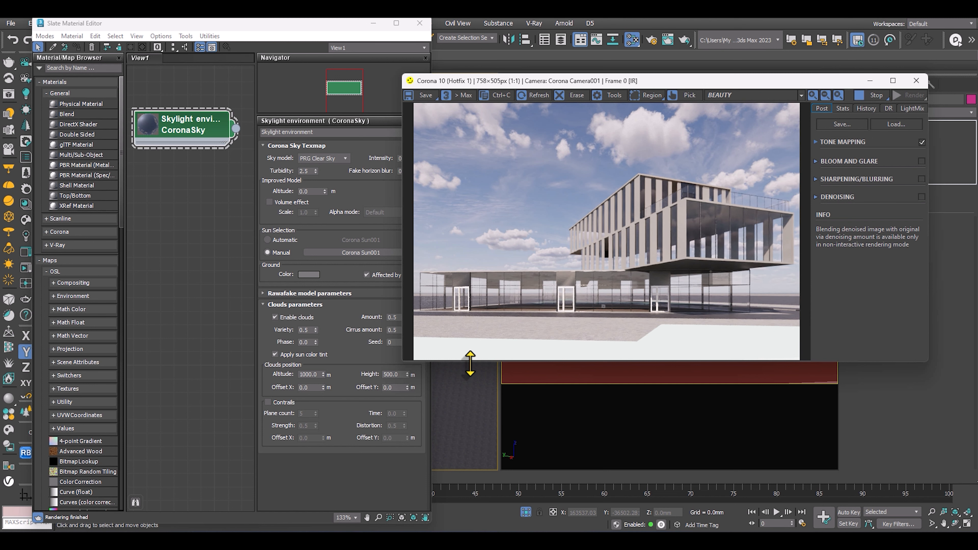
{"action": "left_click_drag", "start_coordinate": [292, 29], "coordinate": [255, 37]}
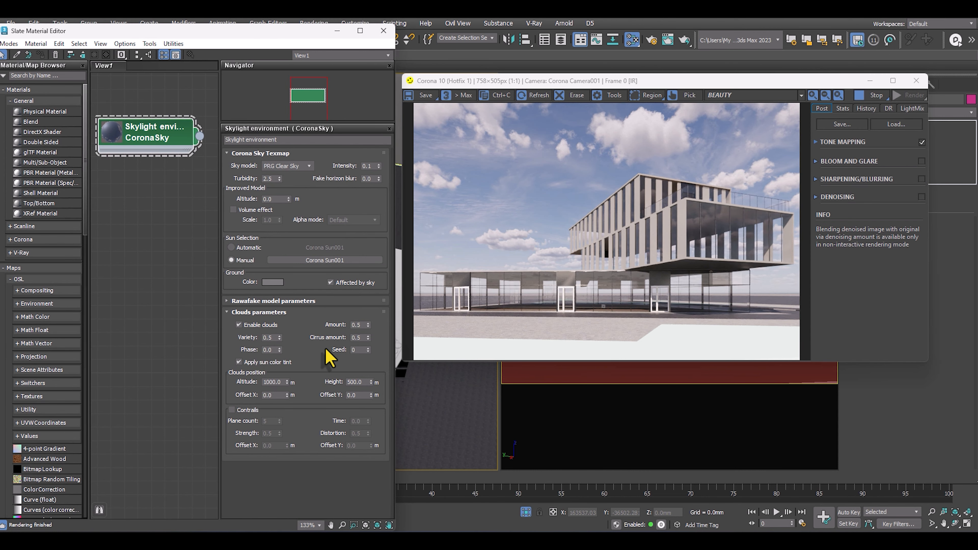
{"action": "left_click_drag", "start_coordinate": [368, 327], "coordinate": [370, 356]}
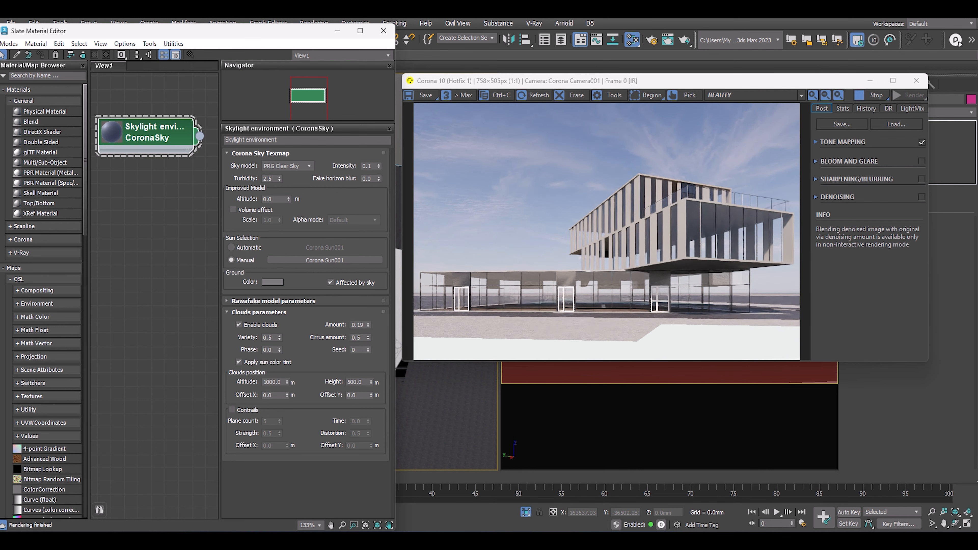
Bring the dusk reference photo over the frame buffer and examine its building and sky up close.
{"action": "left_click_drag", "start_coordinate": [977, 89], "coordinate": [657, 72]}
{"action": "scroll", "coordinate": [626, 332], "scroll_direction": "up", "scroll_amount": 2}
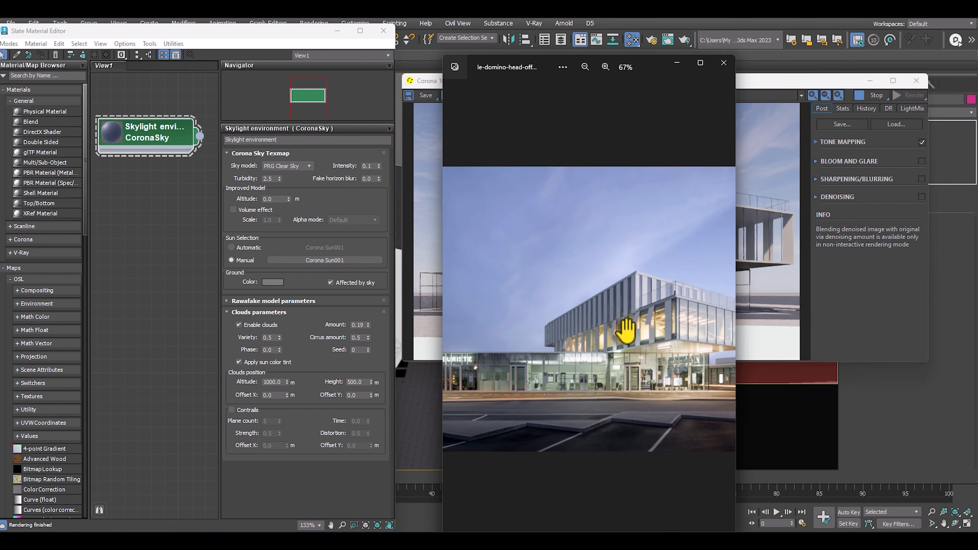
{"action": "scroll", "coordinate": [624, 347], "scroll_direction": "down", "scroll_amount": 2}
{"action": "scroll", "coordinate": [612, 408], "scroll_direction": "up", "scroll_amount": 2}
{"action": "scroll", "coordinate": [602, 370], "scroll_direction": "down", "scroll_amount": 2}
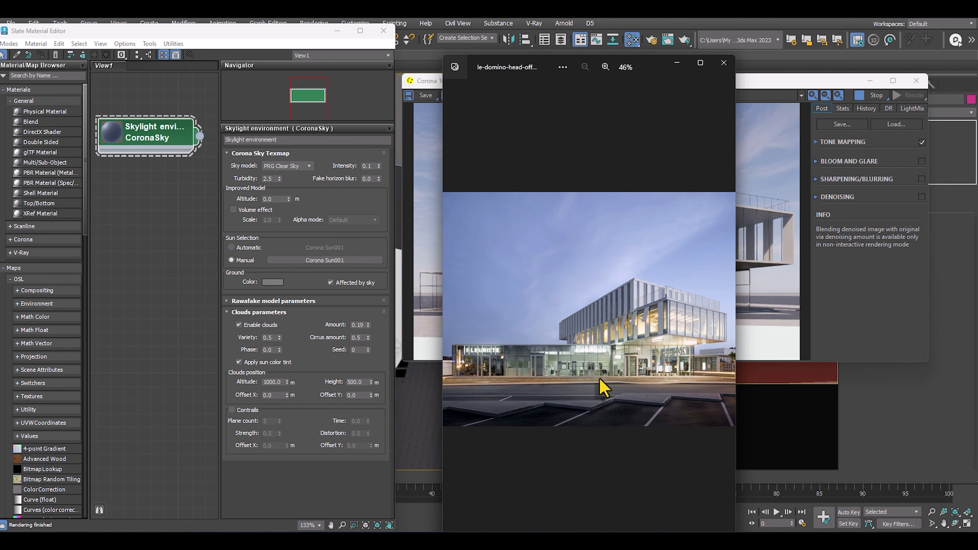
Maximize the dusk reference photo, examine the facade panels' shading, and move the photo back off the workspace.
{"action": "left_click", "coordinate": [700, 62]}
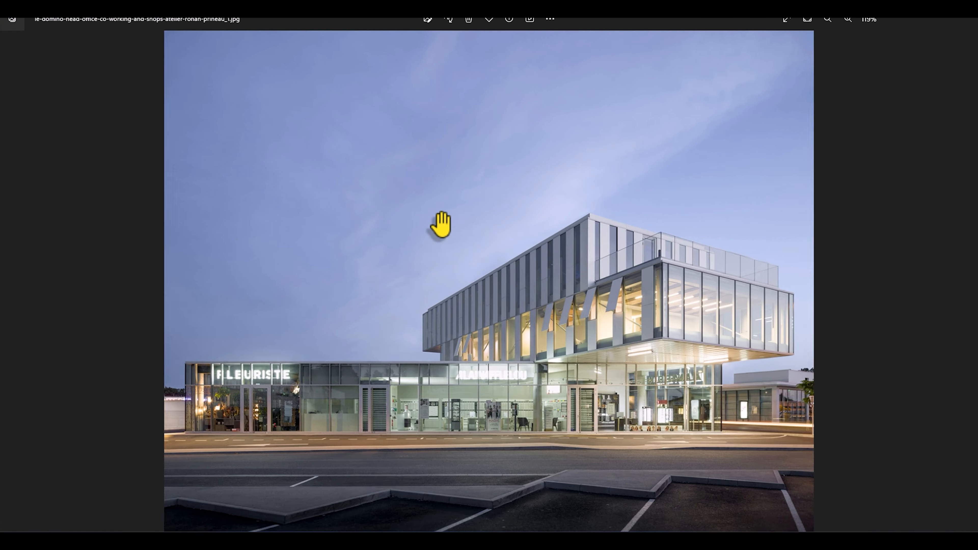
{"action": "scroll", "coordinate": [438, 222], "scroll_direction": "up", "scroll_amount": 3}
{"action": "scroll", "coordinate": [504, 235], "scroll_direction": "down", "scroll_amount": 3}
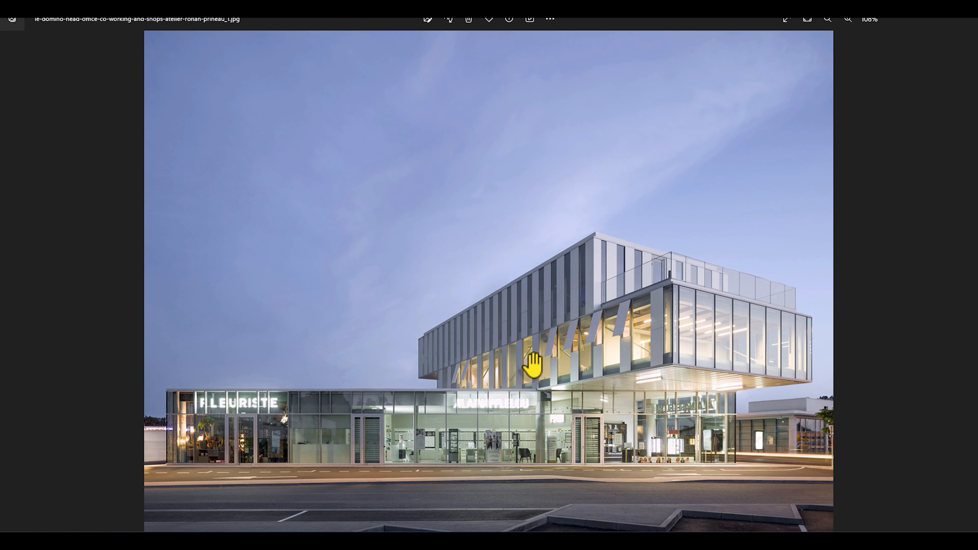
{"action": "scroll", "coordinate": [555, 481], "scroll_direction": "up", "scroll_amount": 2}
{"action": "scroll", "coordinate": [602, 225], "scroll_direction": "up", "scroll_amount": 3}
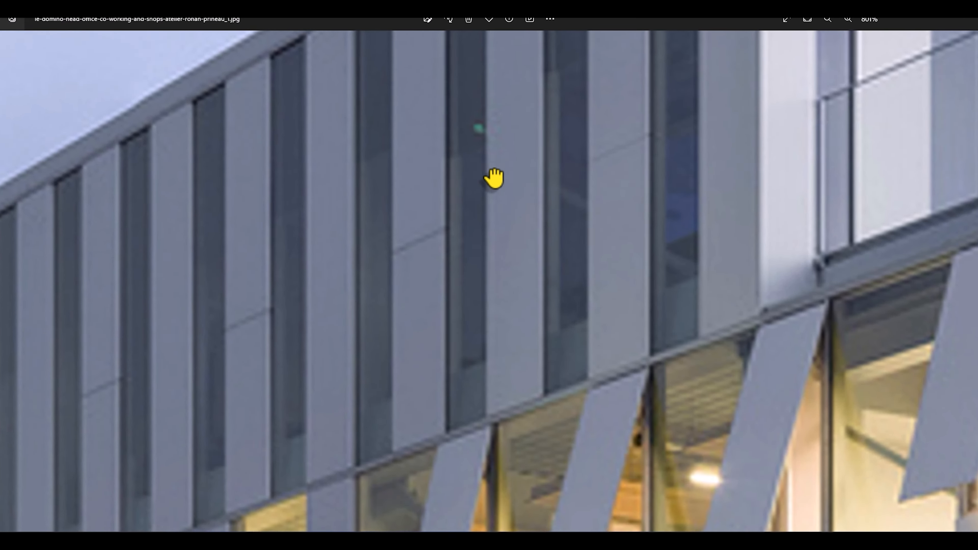
{"action": "scroll", "coordinate": [495, 179], "scroll_direction": "down", "scroll_amount": 4}
{"action": "scroll", "coordinate": [506, 239], "scroll_direction": "down", "scroll_amount": 3}
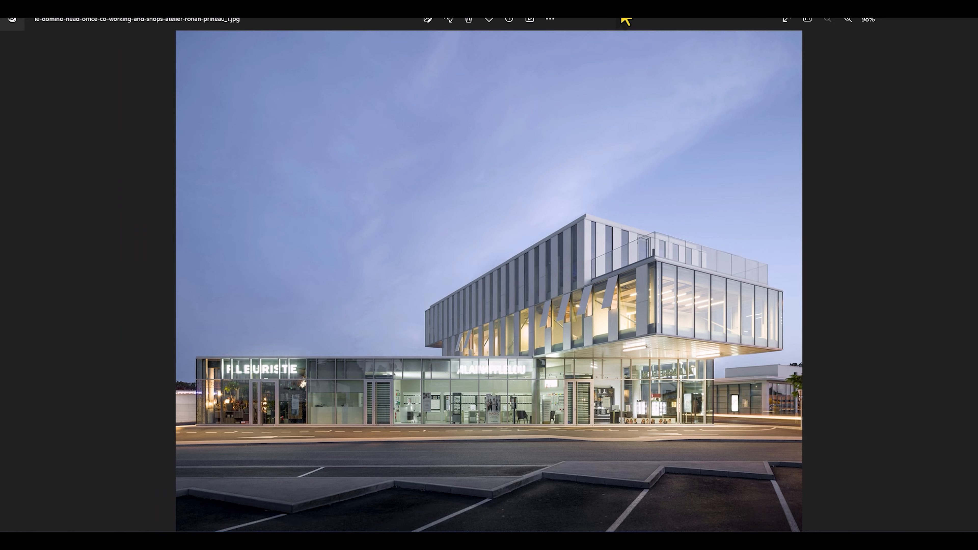
{"action": "left_click_drag", "start_coordinate": [626, 20], "coordinate": [251, 35]}
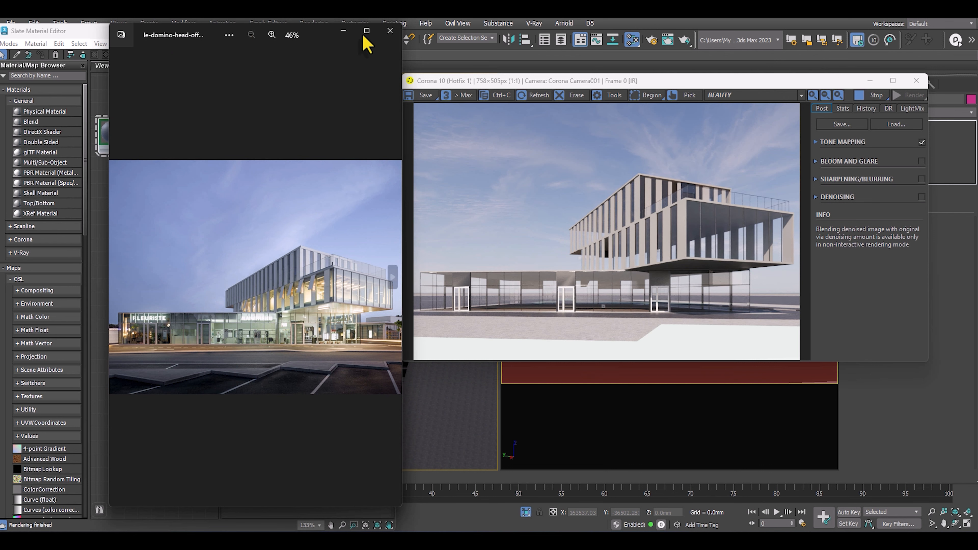
{"action": "left_click_drag", "start_coordinate": [315, 33], "coordinate": [0, 69]}
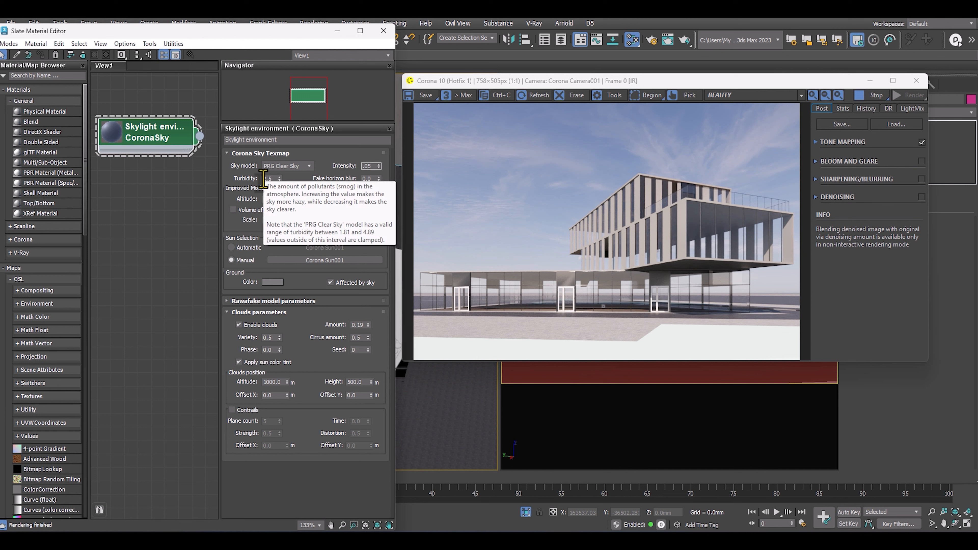
Set the CoronaSky intensity to 0.05 and reposition and slightly enlarge the frame buffer beside the material editor.
{"action": "left_click_drag", "start_coordinate": [654, 83], "coordinate": [649, 64]}
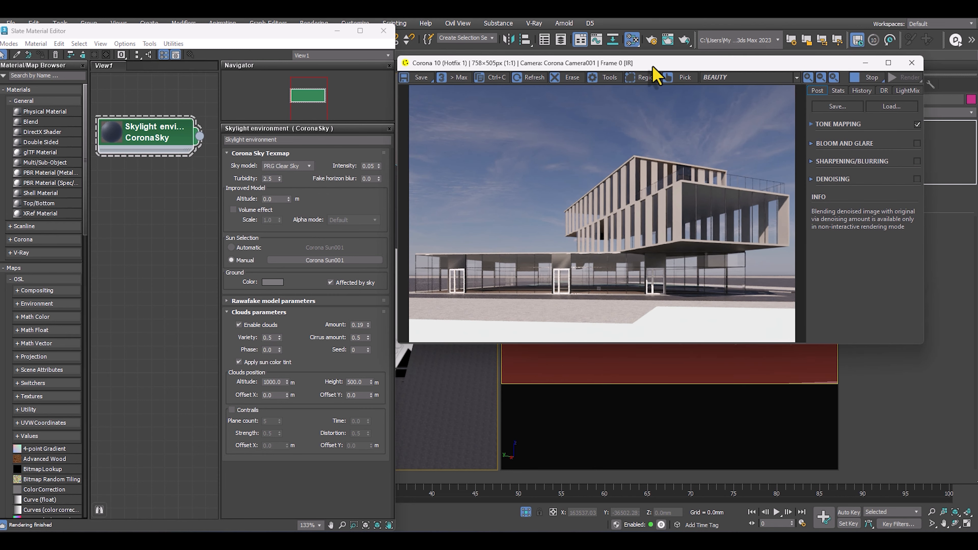
{"action": "scroll", "coordinate": [624, 271], "scroll_direction": "up", "scroll_amount": 1}
{"action": "scroll", "coordinate": [623, 273], "scroll_direction": "down", "scroll_amount": 1}
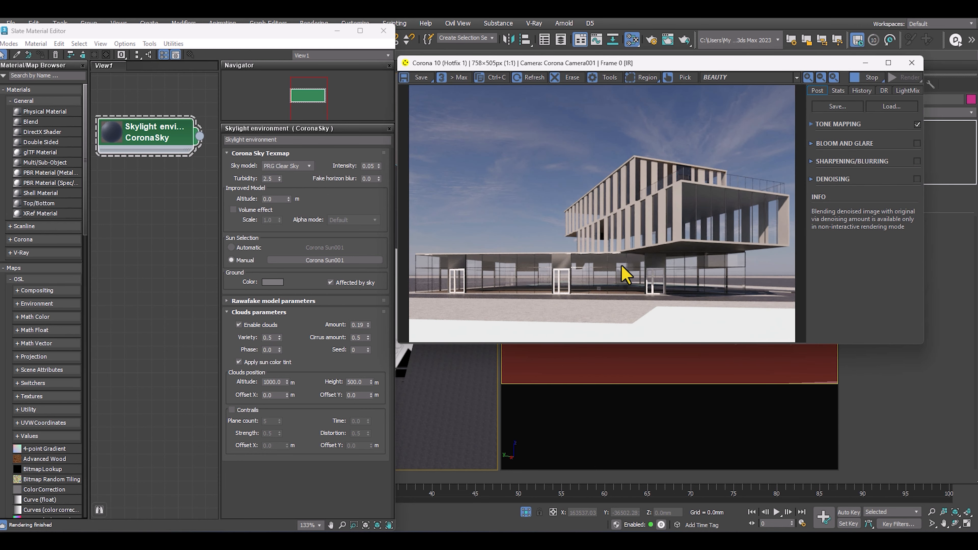
{"action": "left_click_drag", "start_coordinate": [287, 38], "coordinate": [285, 34]}
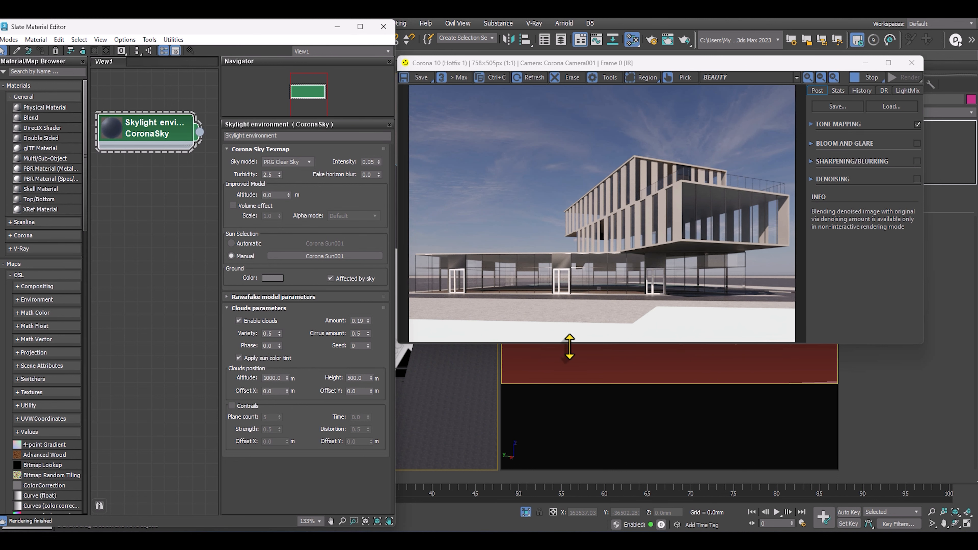
{"action": "mouse_move", "coordinate": [569, 347]}
{"action": "left_mouse_down"}
{"action": "mouse_move", "coordinate": [567, 409]}
{"action": "mouse_move", "coordinate": [568, 361]}
{"action": "left_mouse_up"}
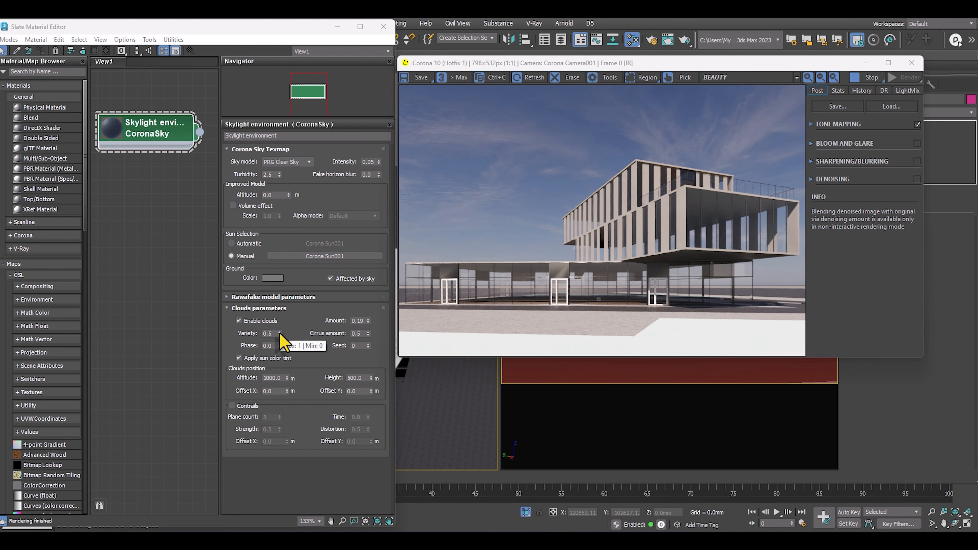
Try a cloud variety of 1.0 and a volume effect with scale 500 on the CoronaSky, reverting both.
{"action": "left_click_drag", "start_coordinate": [280, 334], "coordinate": [272, 238]}
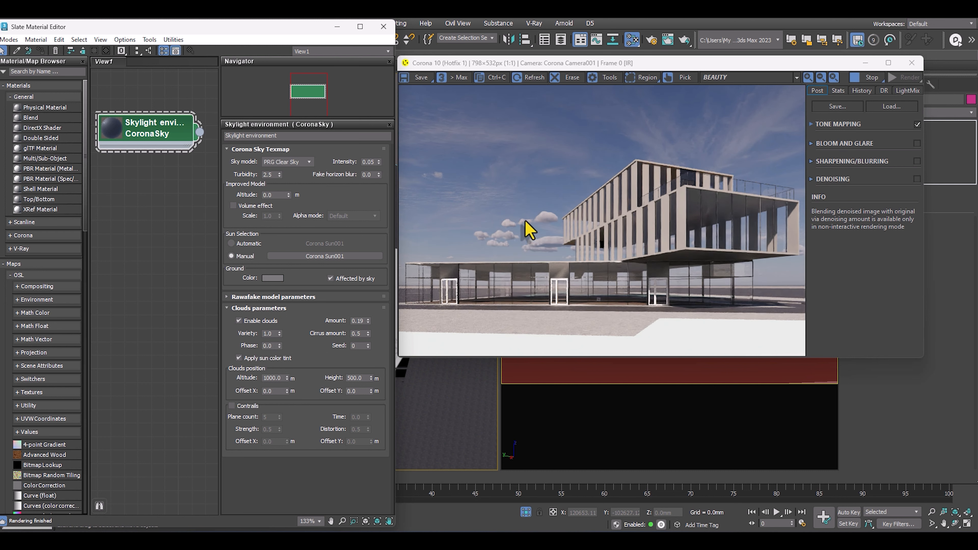
{"action": "key", "text": "ctrl+z"}
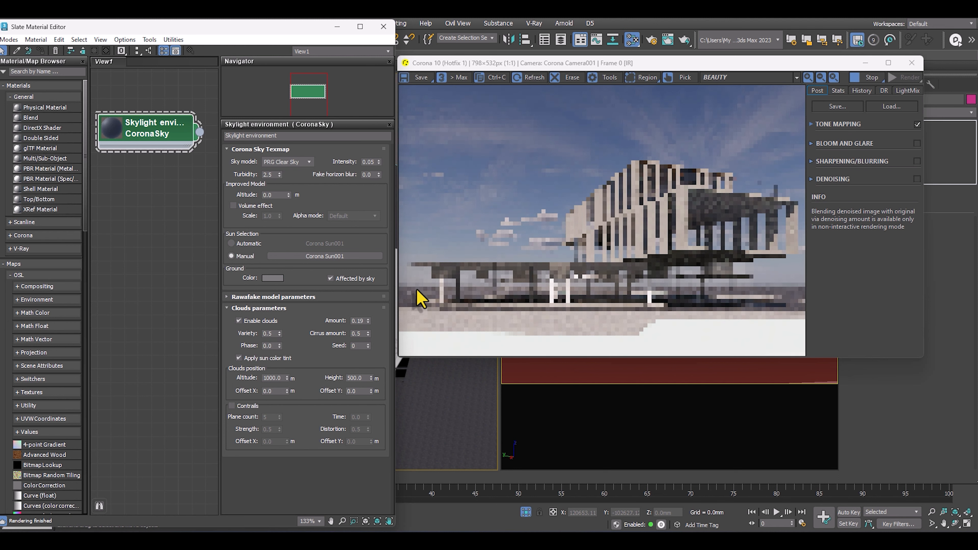
{"action": "left_click", "coordinate": [232, 206]}
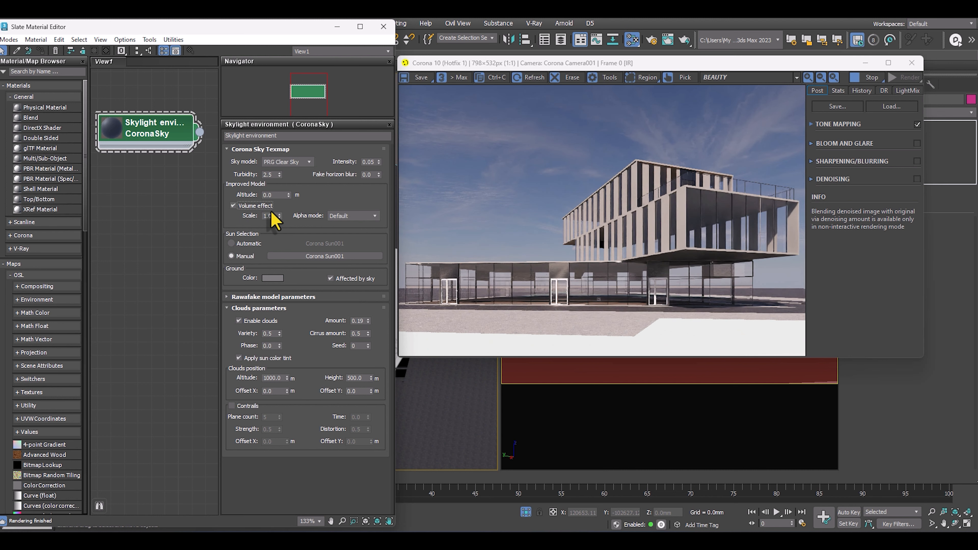
{"action": "left_click_drag", "start_coordinate": [273, 216], "coordinate": [242, 220]}
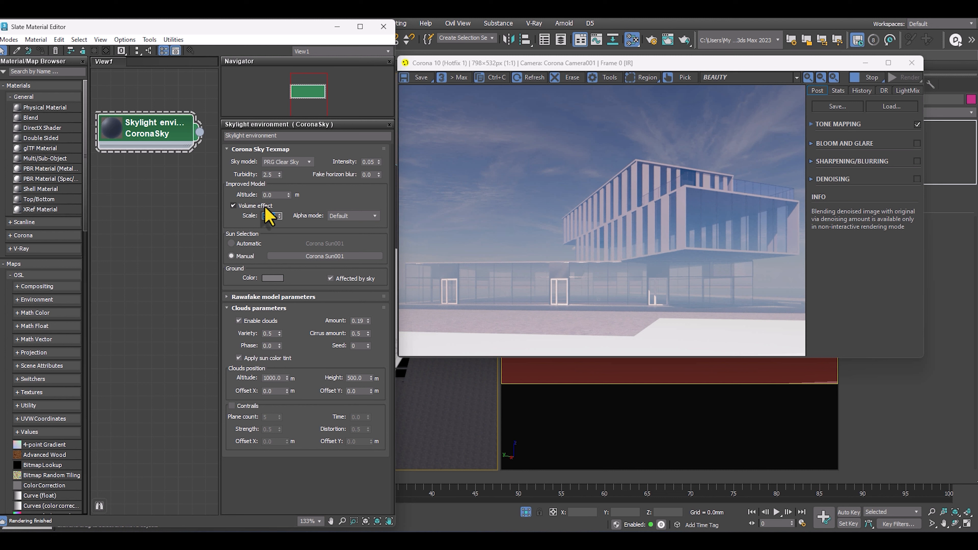
{"action": "left_click", "coordinate": [233, 205]}
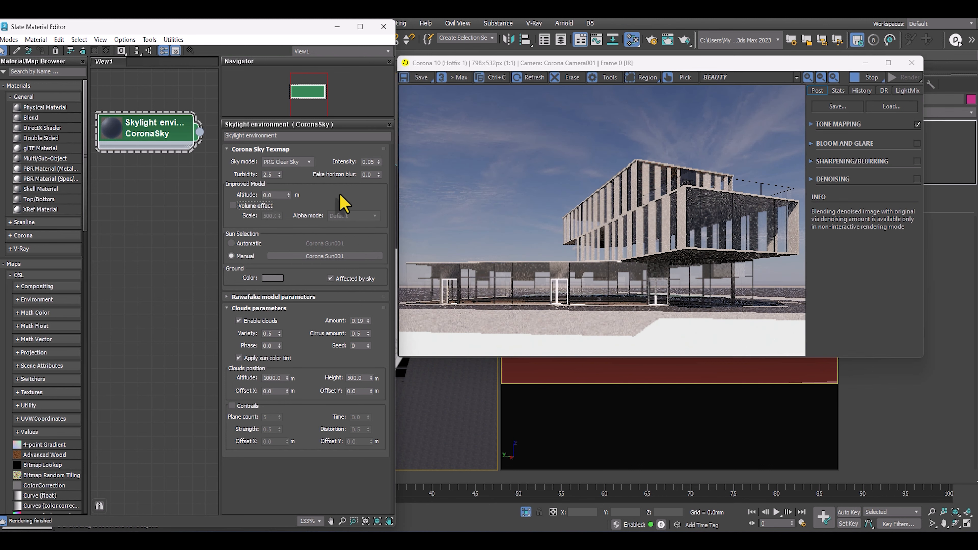
Close the Slate Material Editor and move the Corona Sun down along Y to the lower-left of the site in the Top view.
{"action": "key", "text": "m"}
{"action": "left_click_drag", "start_coordinate": [210, 127], "coordinate": [201, 284]}
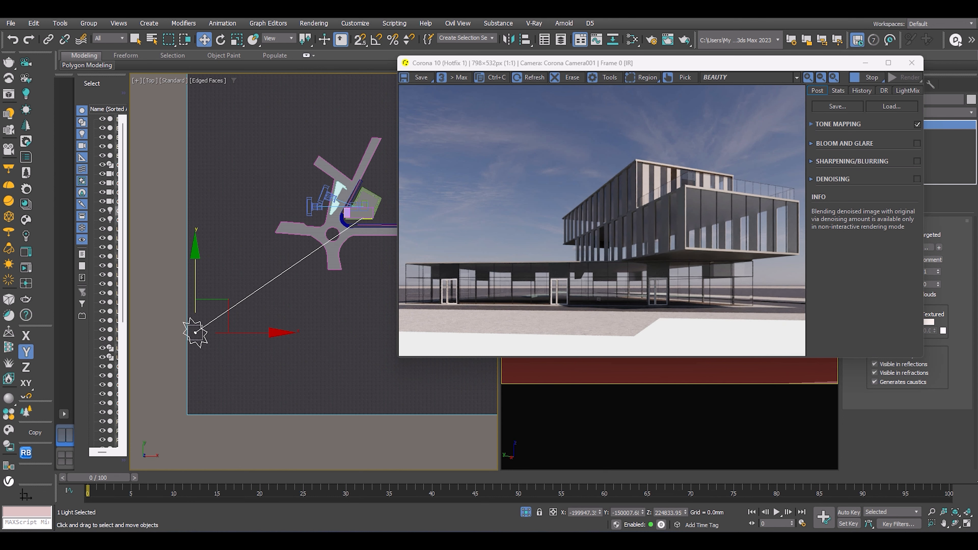
Browse the dusk and daytime reference photos and examine the shading on the ground floor and upper facade, then move the viewer aside.
{"action": "left_click_drag", "start_coordinate": [977, 112], "coordinate": [579, 73]}
{"action": "scroll", "coordinate": [479, 430], "scroll_direction": "up", "scroll_amount": 6}
{"action": "left_click_drag", "start_coordinate": [485, 445], "coordinate": [640, 408]}
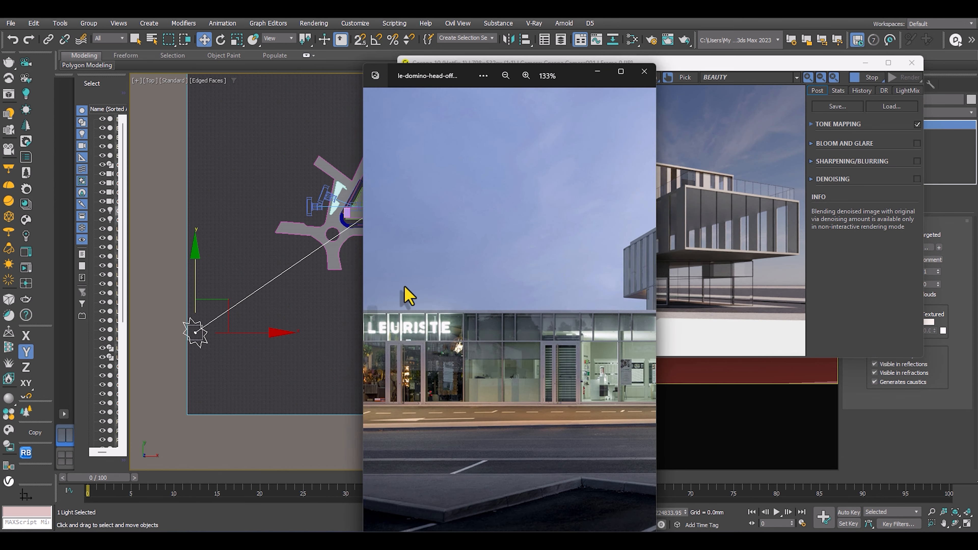
{"action": "key", "text": "Right"}
{"action": "scroll", "coordinate": [423, 401], "scroll_direction": "up", "scroll_amount": 6}
{"action": "scroll", "coordinate": [443, 496], "scroll_direction": "up", "scroll_amount": 3}
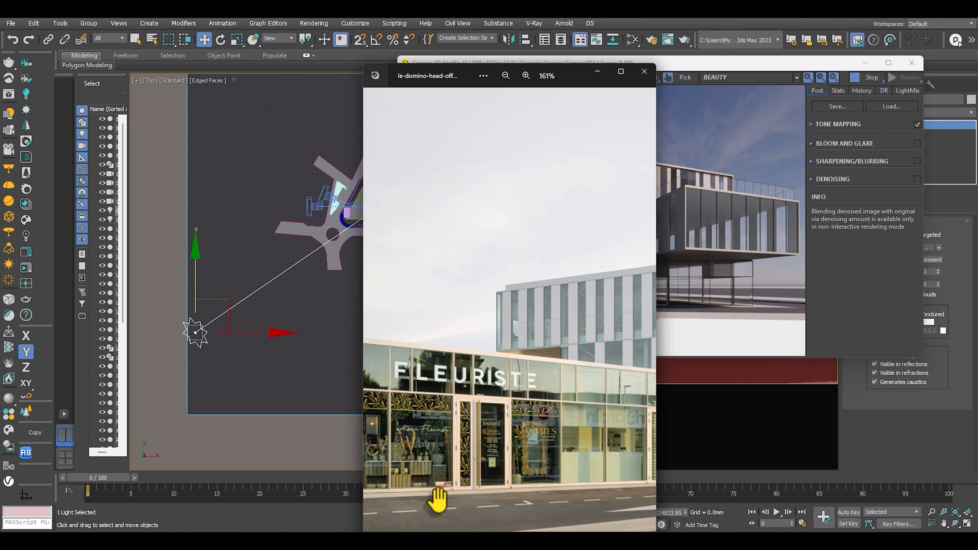
{"action": "left_click_drag", "start_coordinate": [438, 497], "coordinate": [343, 341]}
{"action": "left_click_drag", "start_coordinate": [464, 339], "coordinate": [492, 372]}
{"action": "scroll", "coordinate": [492, 372], "scroll_direction": "down", "scroll_amount": 8}
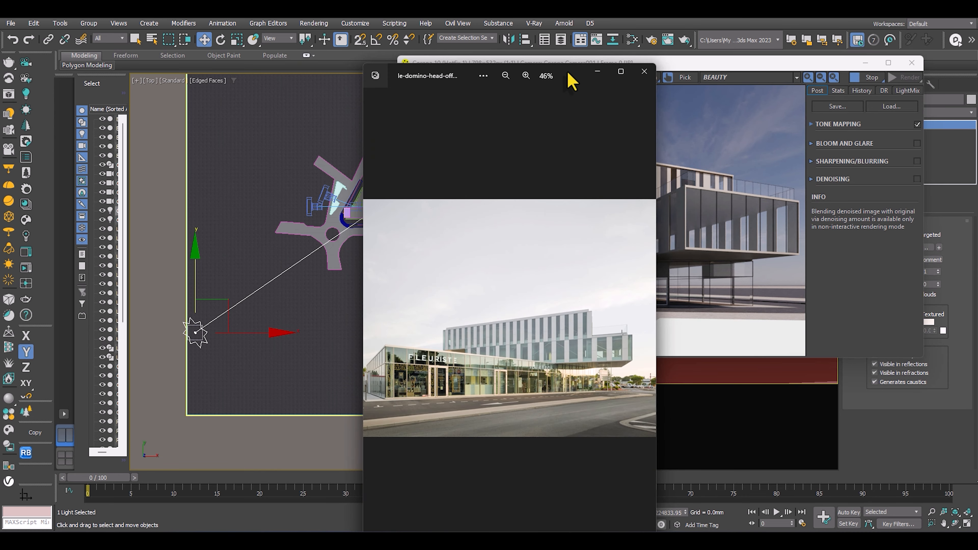
{"action": "left_click_drag", "start_coordinate": [568, 73], "coordinate": [614, 106]}
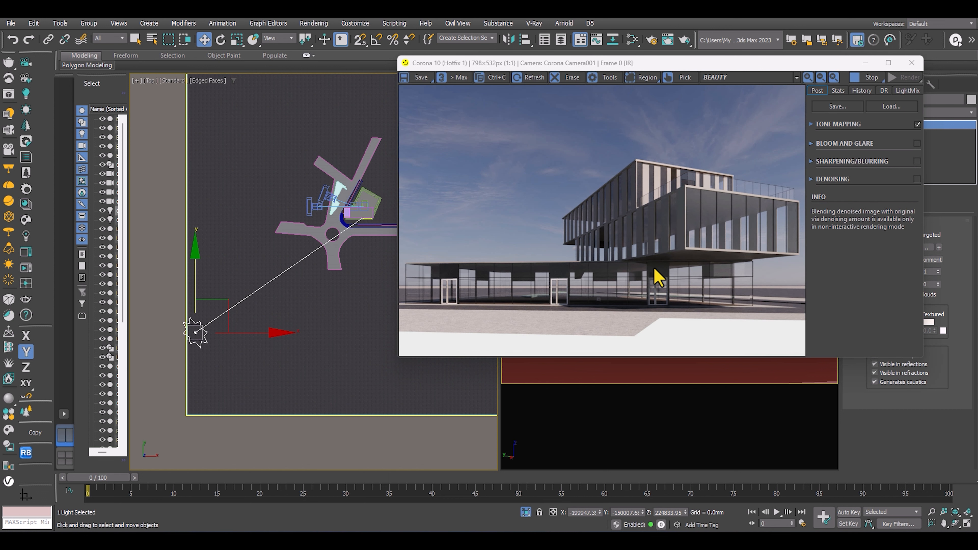
Enable the material override in the Corona render setup, stretch the frame buffer to full height and minimize the render setup.
{"action": "key", "text": "F10"}
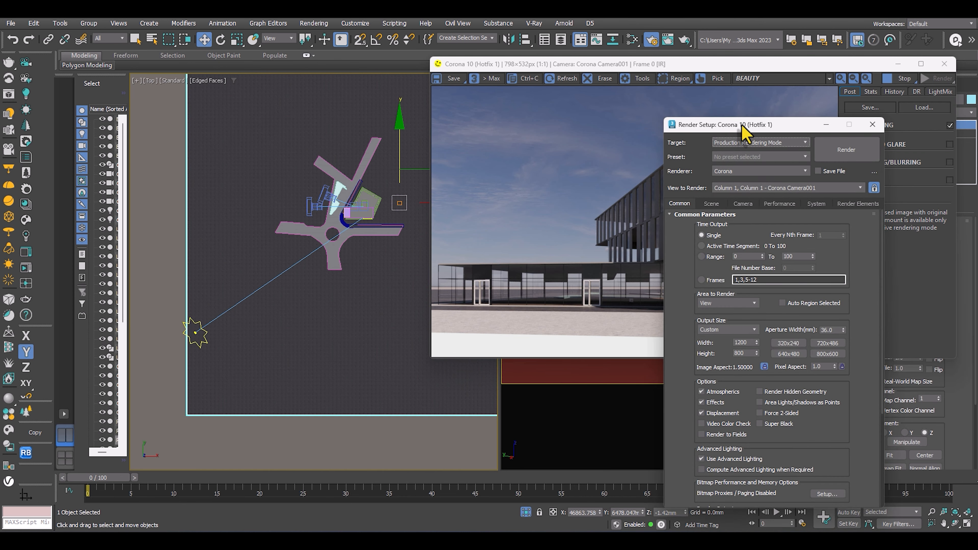
{"action": "left_click_drag", "start_coordinate": [768, 125], "coordinate": [257, 51]}
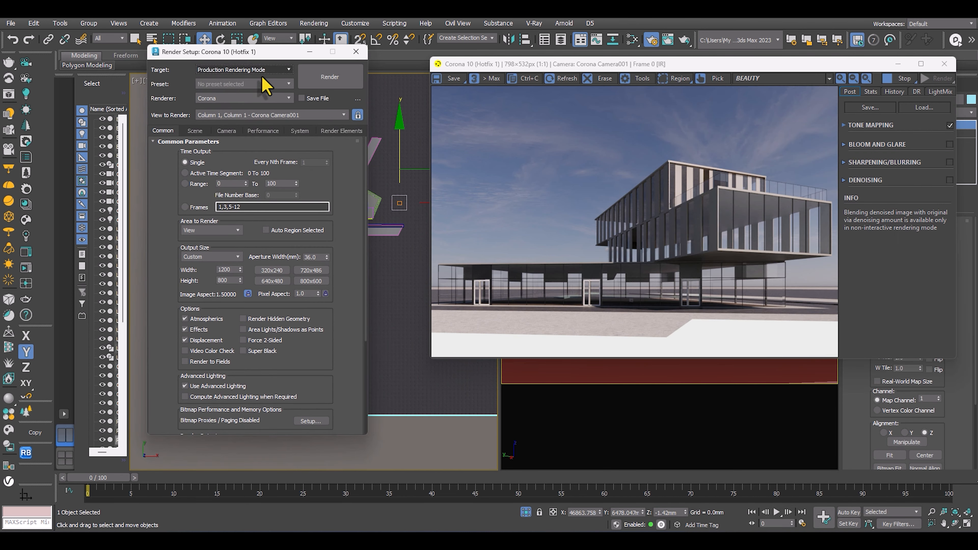
{"action": "left_click", "coordinate": [195, 131]}
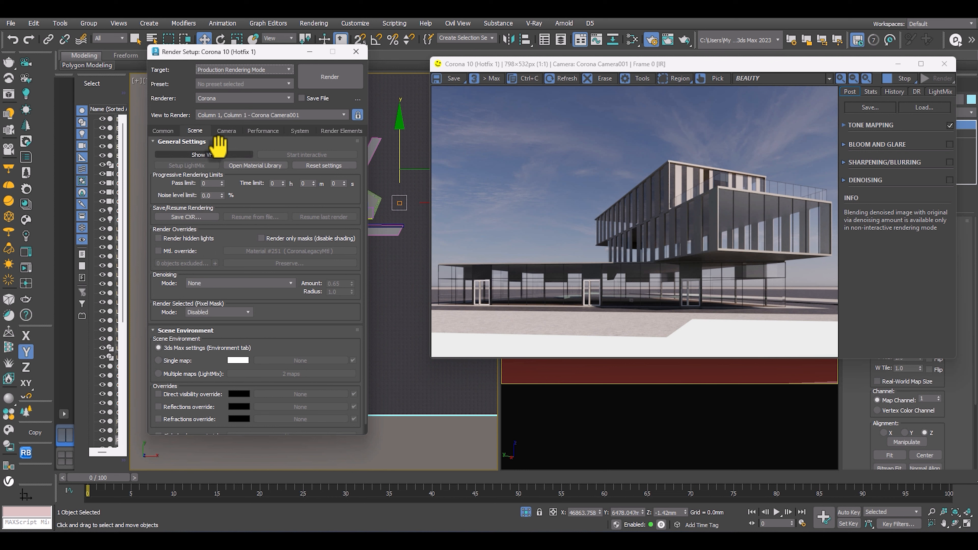
{"action": "left_click", "coordinate": [158, 251]}
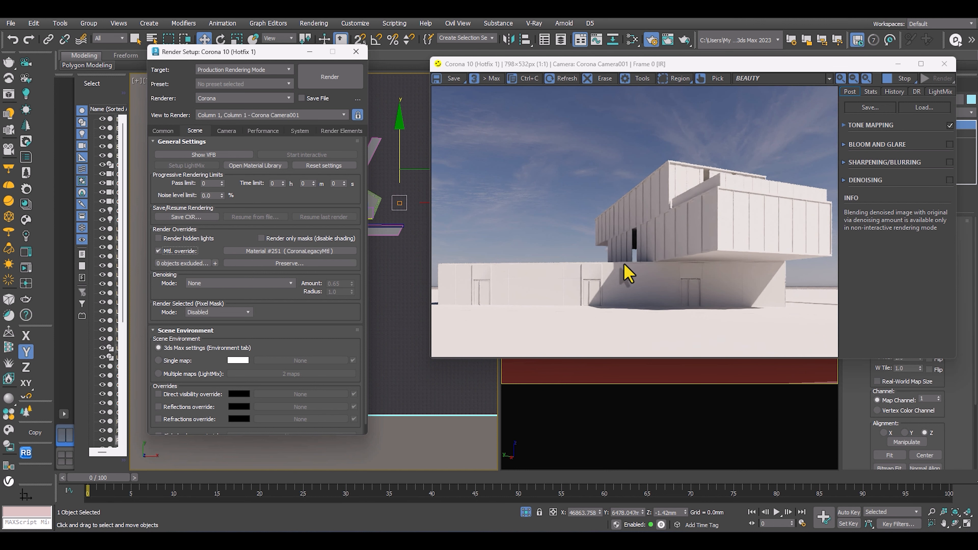
{"action": "double_click", "coordinate": [614, 360]}
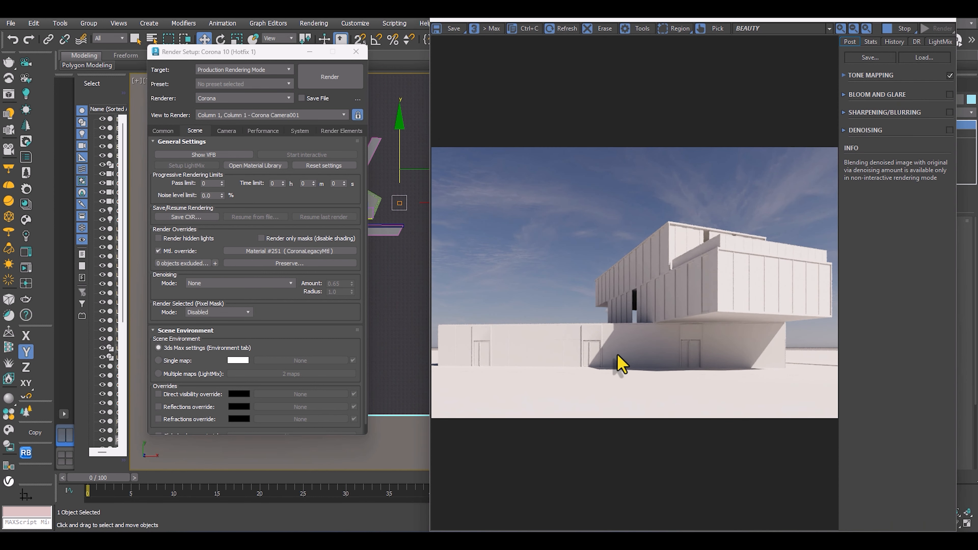
{"action": "scroll", "coordinate": [573, 370], "scroll_direction": "up", "scroll_amount": 1}
{"action": "scroll", "coordinate": [582, 367], "scroll_direction": "down", "scroll_amount": 1}
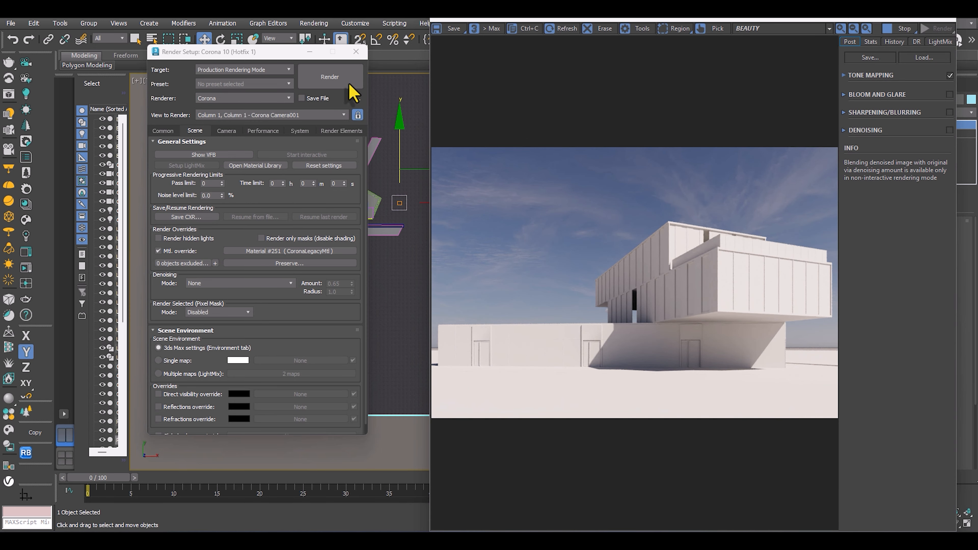
{"action": "left_click", "coordinate": [310, 52]}
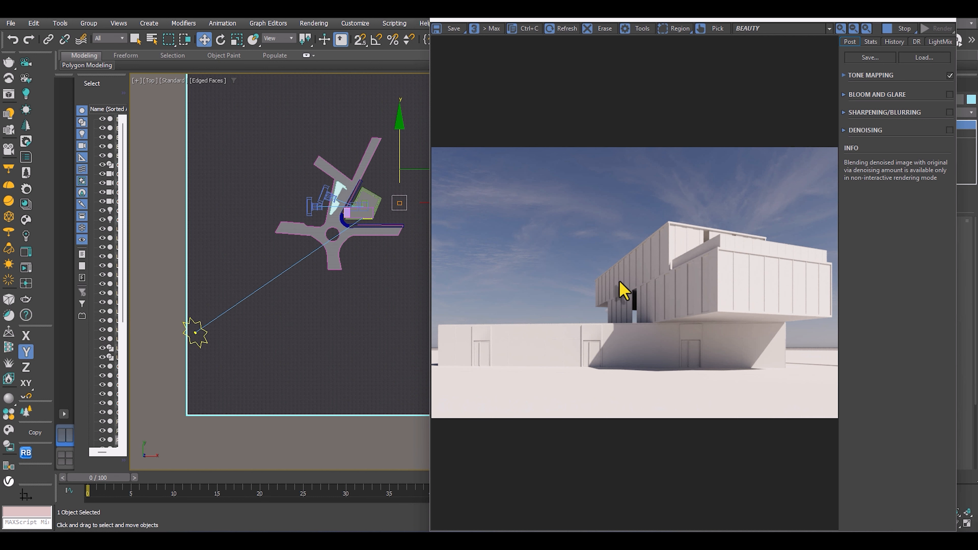
Try the Corona Sun at several positions on the building's south-west and west sides in the Top view.
{"action": "left_click", "coordinate": [195, 332]}
{"action": "middle_click_drag", "start_coordinate": [227, 333], "coordinate": [236, 299]}
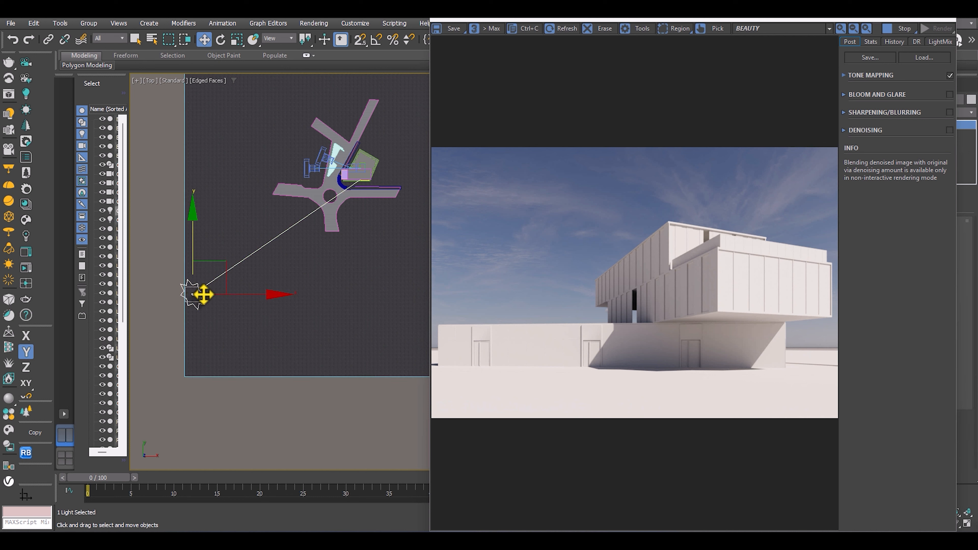
{"action": "left_click_drag", "start_coordinate": [231, 292], "coordinate": [276, 304]}
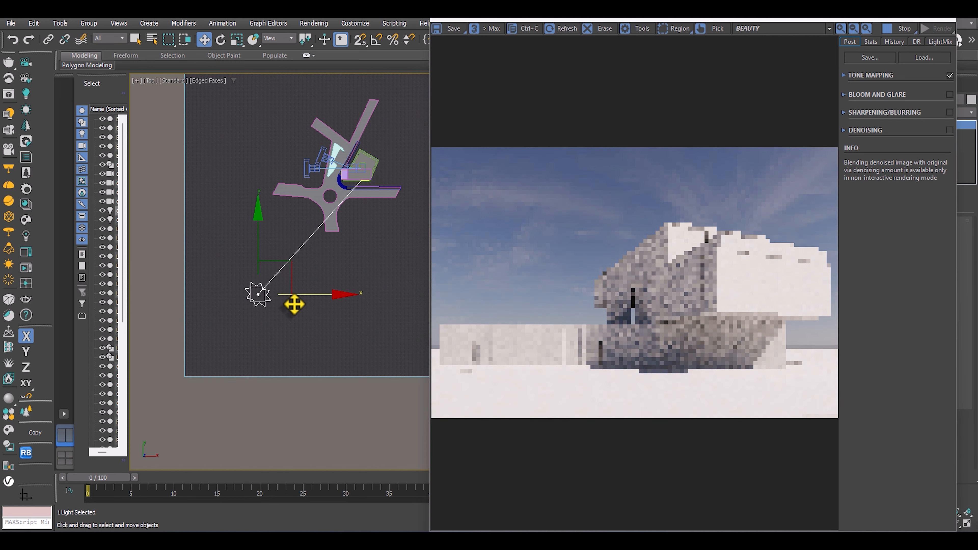
{"action": "left_click_drag", "start_coordinate": [255, 255], "coordinate": [226, 192]}
{"action": "left_click_drag", "start_coordinate": [316, 235], "coordinate": [253, 227]}
{"action": "middle_click_drag", "start_coordinate": [235, 253], "coordinate": [212, 343]}
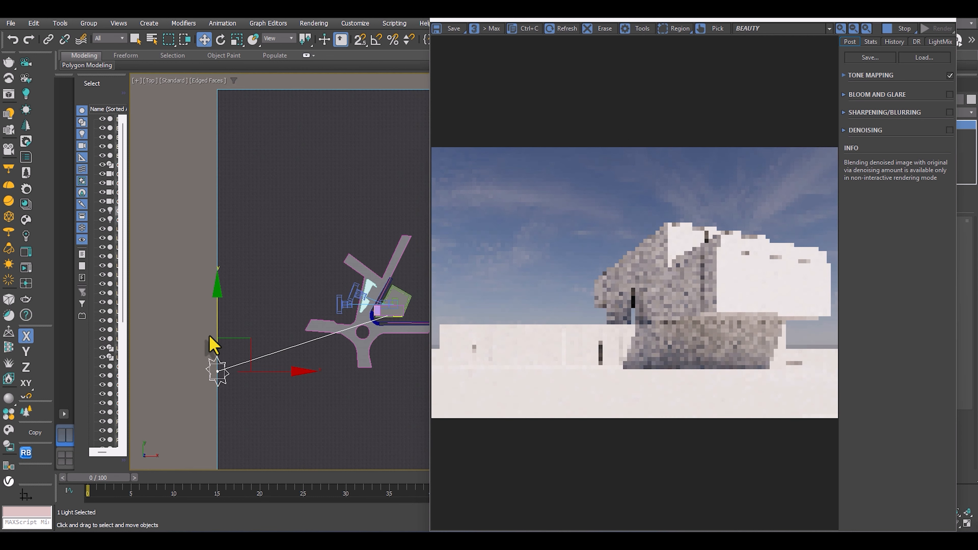
{"action": "left_click_drag", "start_coordinate": [216, 342], "coordinate": [299, 310]}
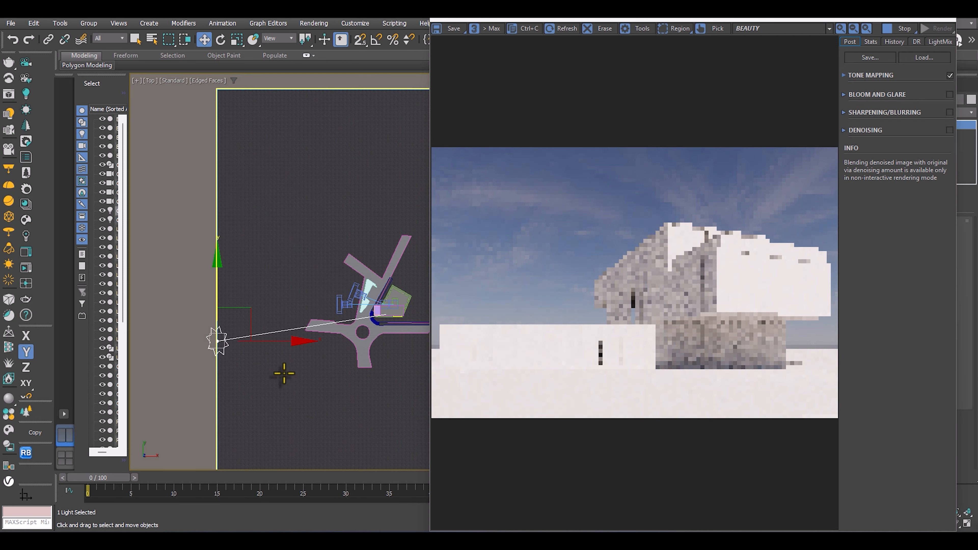
Try the Corona Sun north-west of the building and then closer on its north side in the Top view.
{"action": "left_click_drag", "start_coordinate": [220, 308], "coordinate": [246, 157]}
{"action": "scroll", "coordinate": [242, 162], "scroll_direction": "down", "scroll_amount": 2}
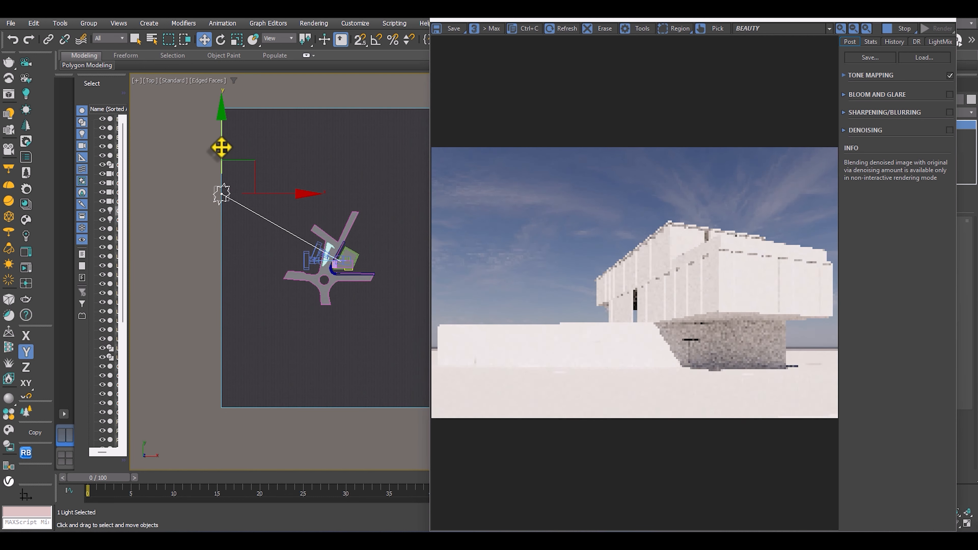
{"action": "left_click_drag", "start_coordinate": [279, 192], "coordinate": [366, 184]}
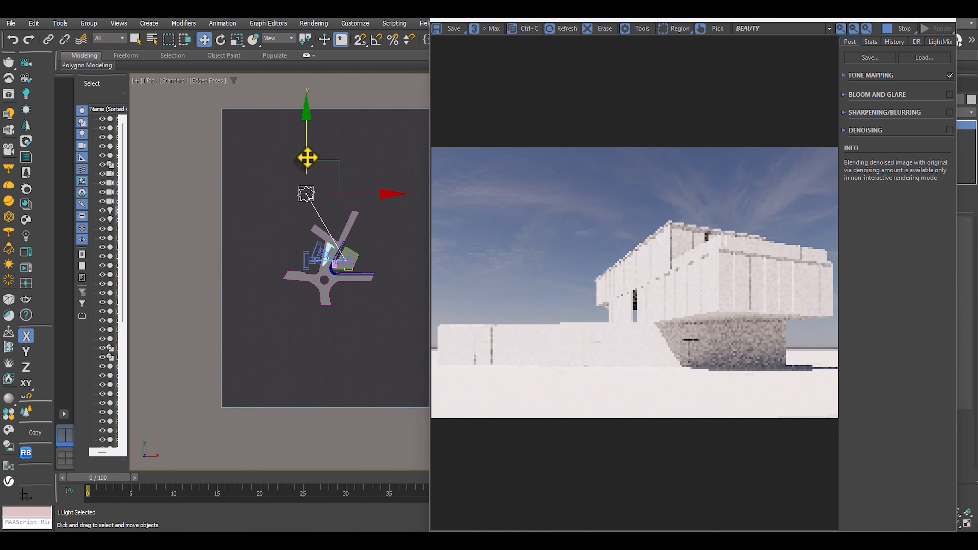
{"action": "left_click_drag", "start_coordinate": [307, 168], "coordinate": [307, 181]}
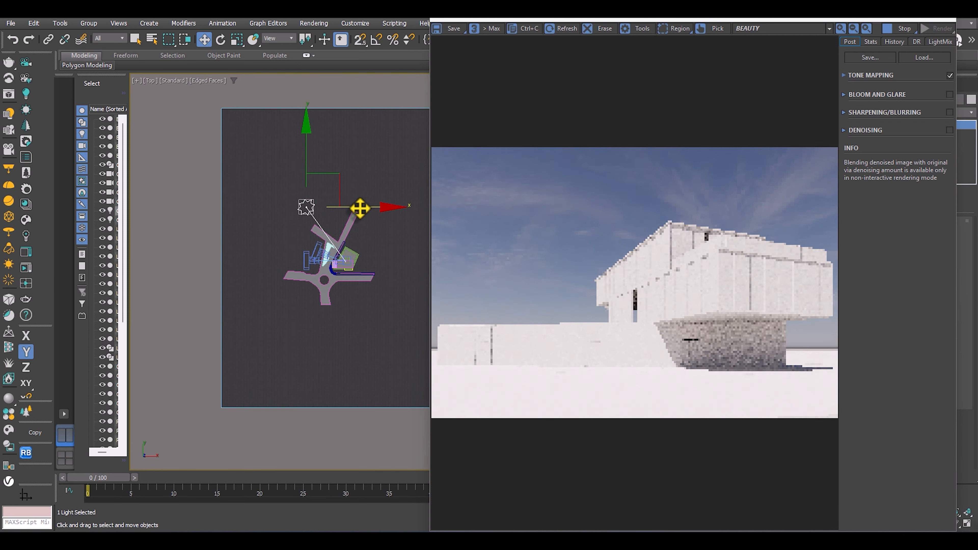
Try the Corona Sun on the south side of the building in the Top view.
{"action": "left_click_drag", "start_coordinate": [358, 207], "coordinate": [272, 218]}
{"action": "left_click_drag", "start_coordinate": [218, 179], "coordinate": [269, 340]}
{"action": "left_click_drag", "start_coordinate": [283, 376], "coordinate": [374, 381]}
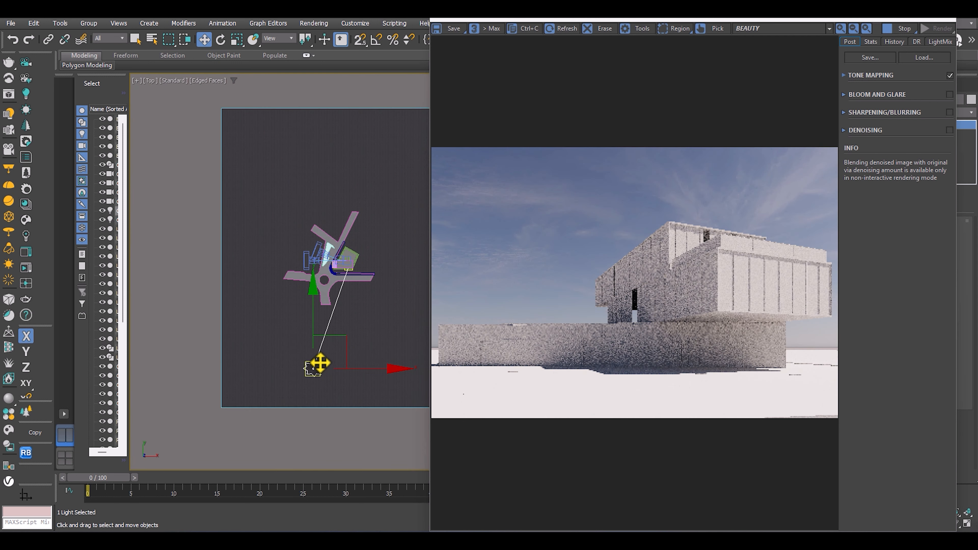
Lower the Corona Sun to just above the ground plane in the Front view for a sunset light.
{"action": "key", "text": "f"}
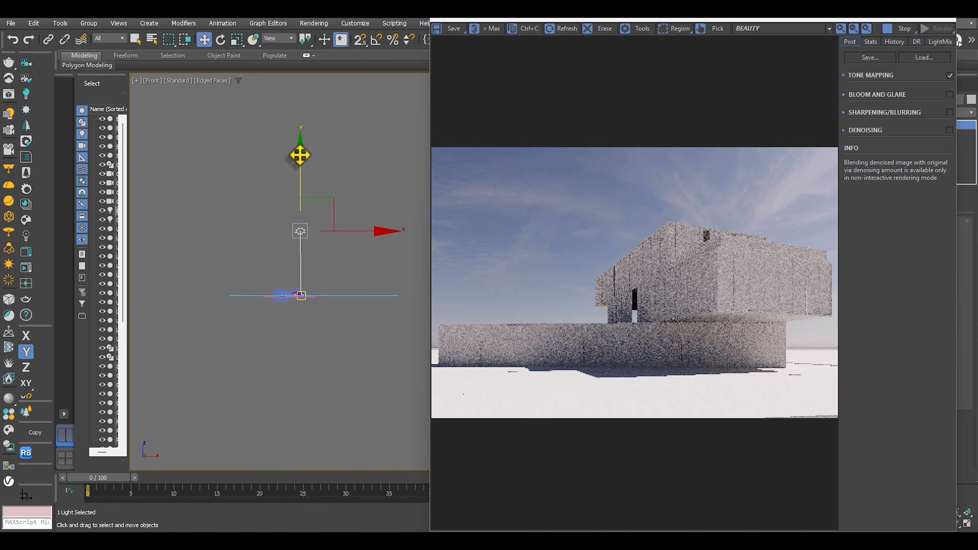
{"action": "left_click_drag", "start_coordinate": [299, 158], "coordinate": [297, 236]}
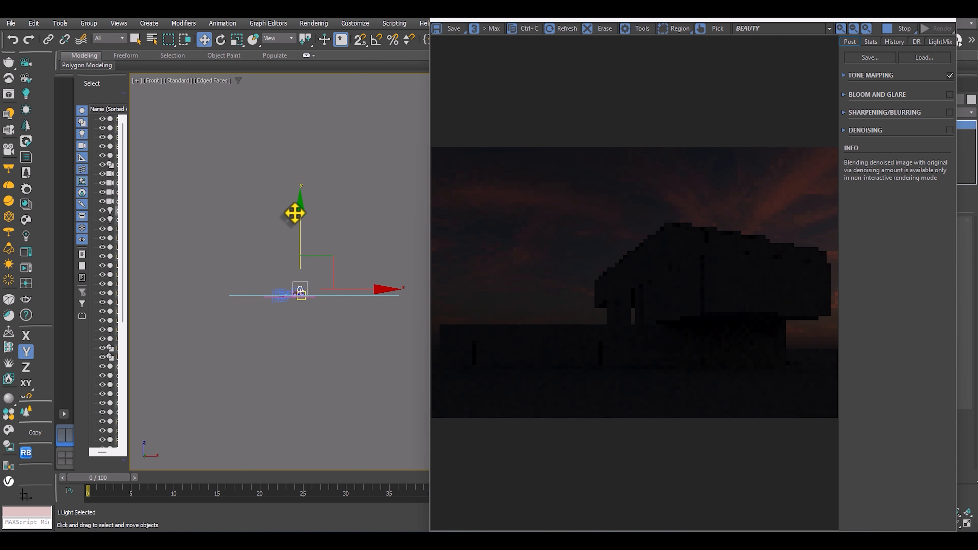
{"action": "left_click_drag", "start_coordinate": [295, 213], "coordinate": [294, 217]}
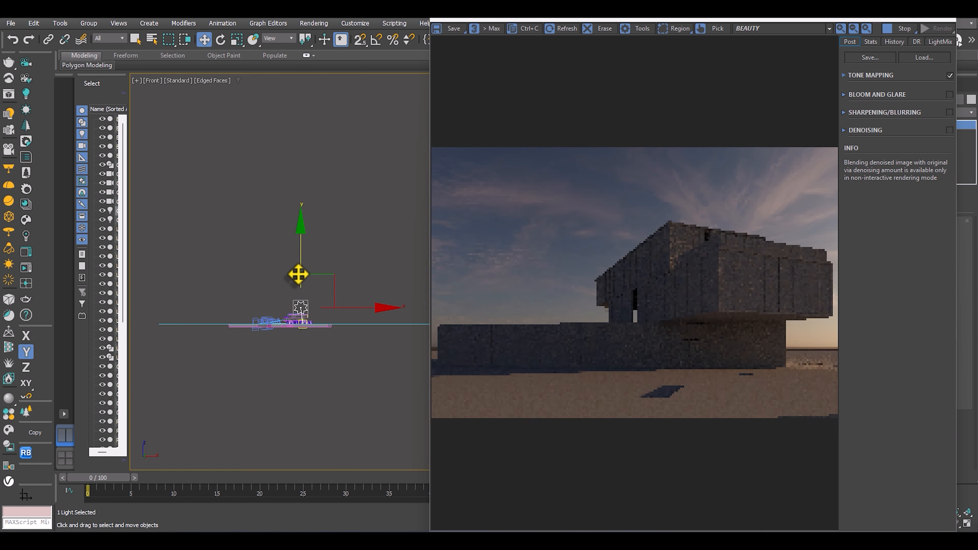
Move the Corona Sun to the building's north side in the Top view and raise it above the roof in the Front view.
{"action": "key", "text": "t"}
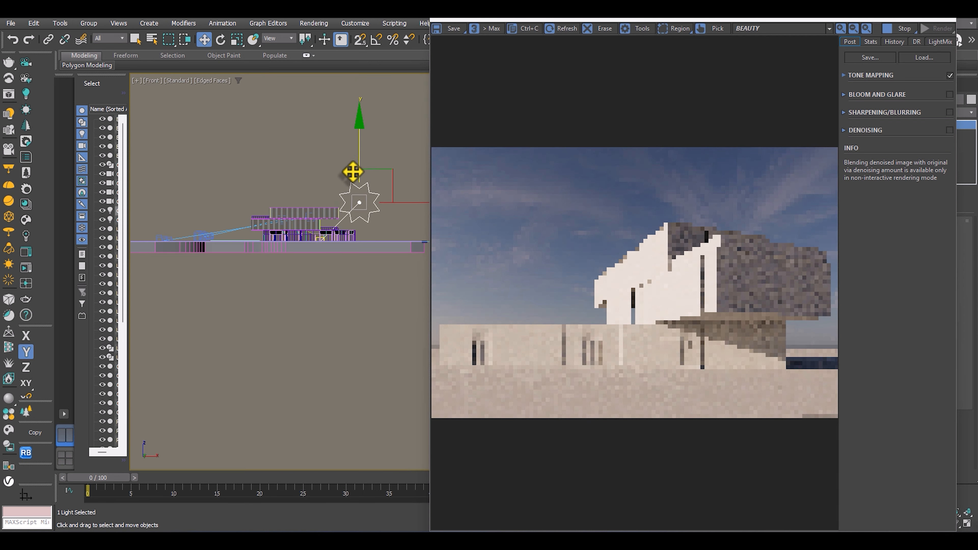
{"action": "left_click_drag", "start_coordinate": [354, 170], "coordinate": [354, 172]}
{"action": "left_click_drag", "start_coordinate": [402, 207], "coordinate": [282, 207]}
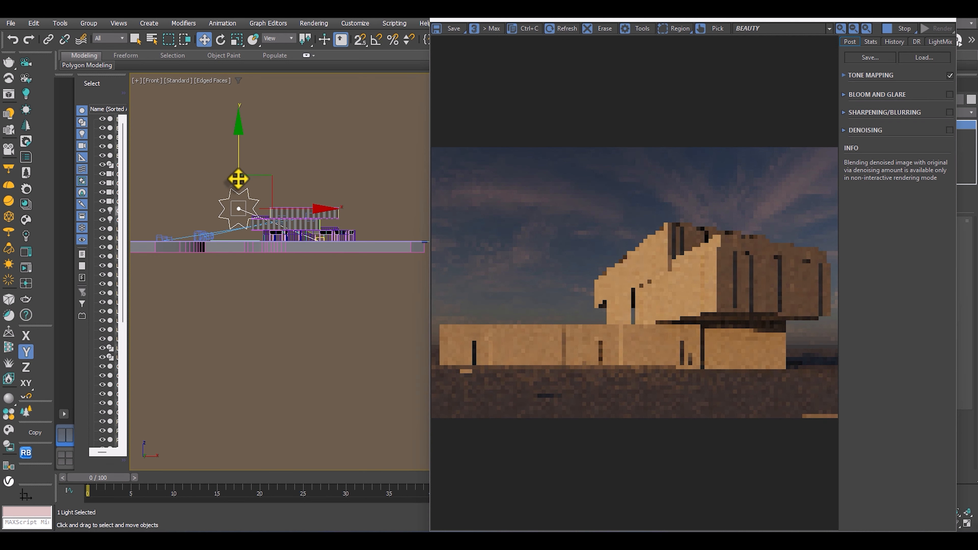
{"action": "mouse_move", "coordinate": [236, 167]}
{"action": "left_mouse_down"}
{"action": "mouse_move", "coordinate": [235, 197]}
{"action": "mouse_move", "coordinate": [236, 177]}
{"action": "left_mouse_up"}
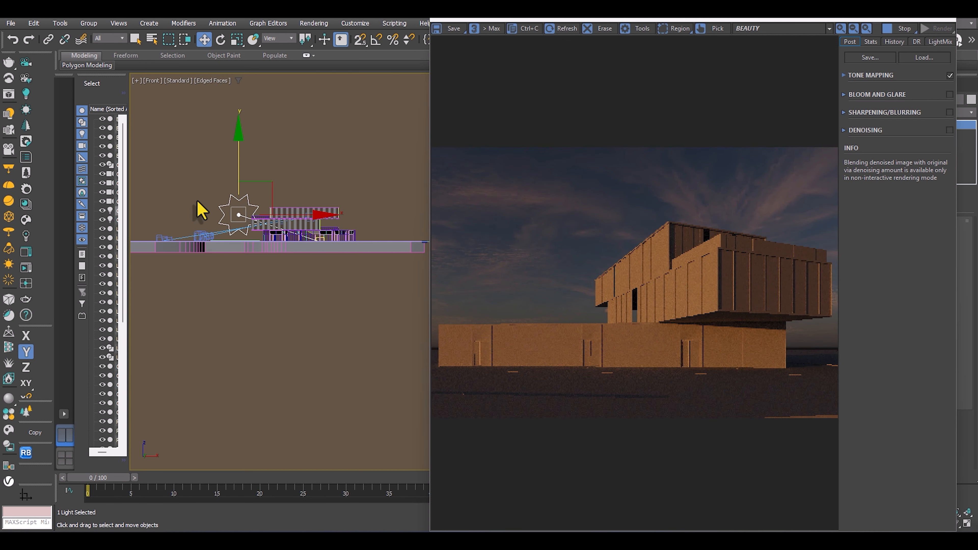
{"action": "left_click_drag", "start_coordinate": [238, 181], "coordinate": [237, 154]}
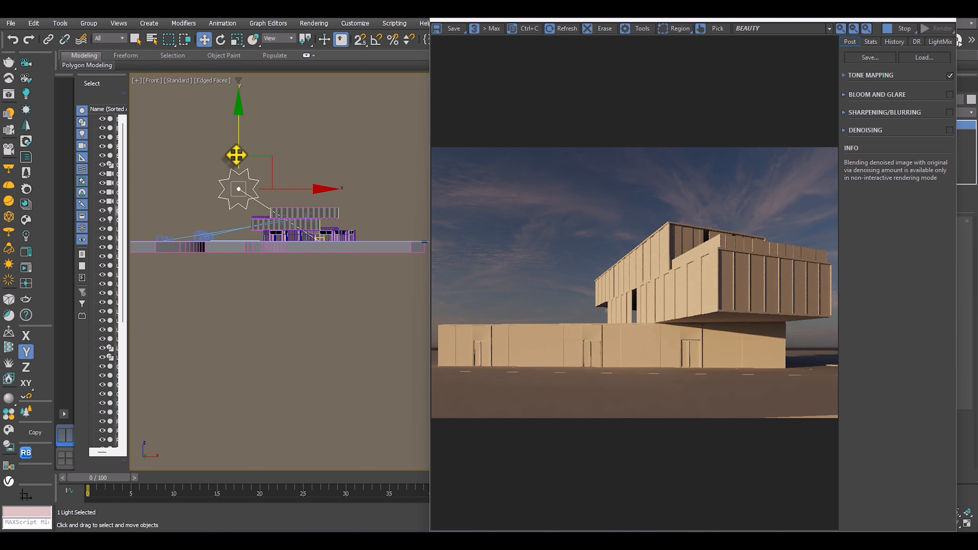
{"action": "left_click_drag", "start_coordinate": [239, 141], "coordinate": [236, 118]}
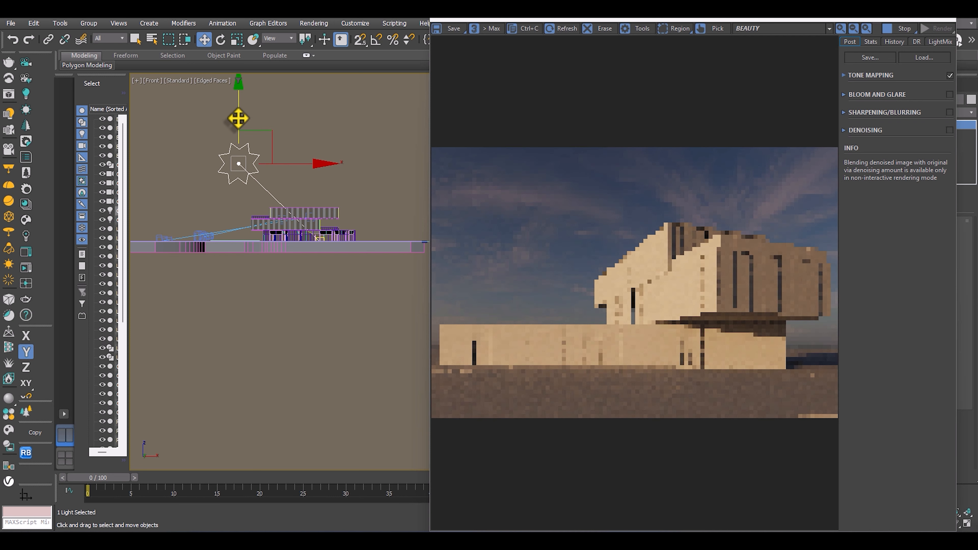
Reposition the Corona Sun along X and Y in the Top view, ending north-west of the building.
{"action": "key", "text": "t"}
{"action": "scroll", "coordinate": [258, 170], "scroll_direction": "down", "scroll_amount": 5}
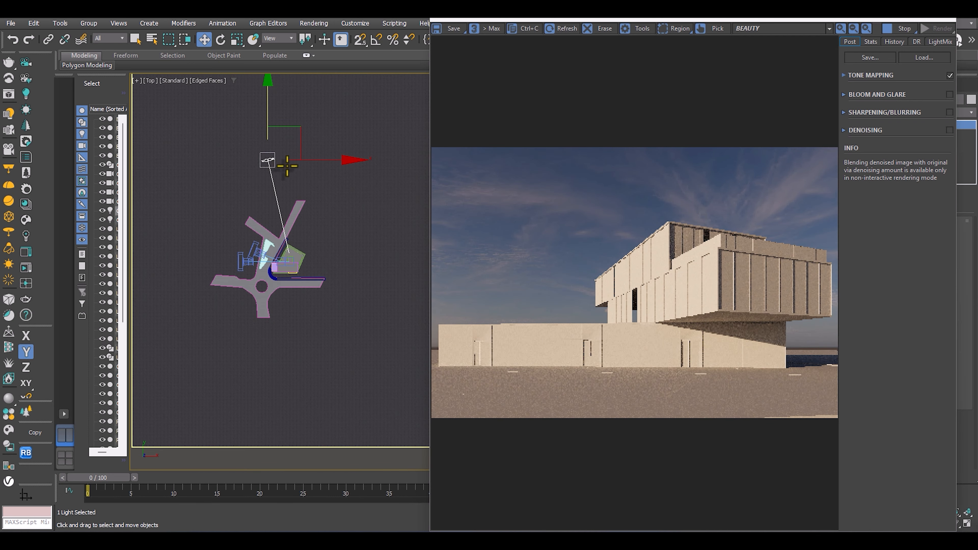
{"action": "left_click_drag", "start_coordinate": [297, 159], "coordinate": [218, 159]}
{"action": "left_click_drag", "start_coordinate": [194, 128], "coordinate": [195, 291]}
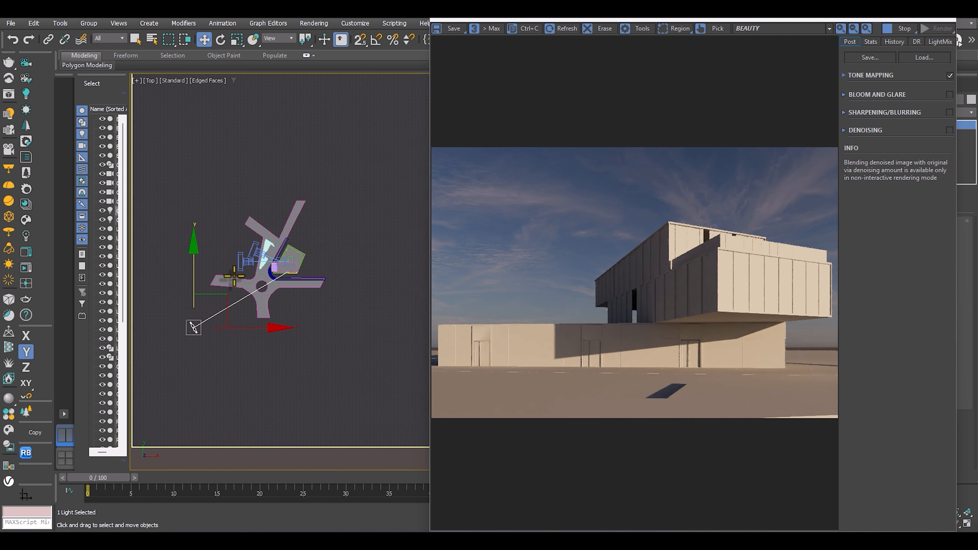
{"action": "left_click_drag", "start_coordinate": [261, 327], "coordinate": [288, 328]}
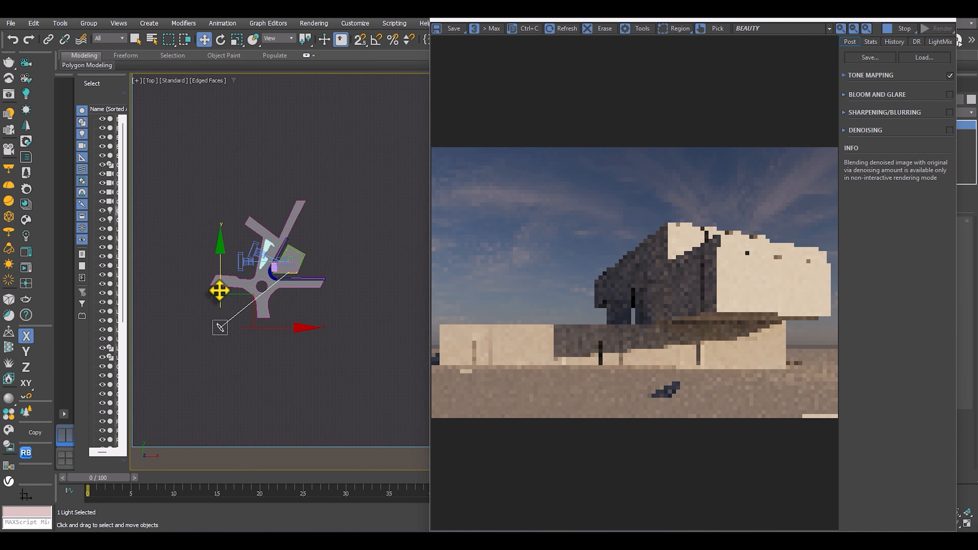
{"action": "left_click_drag", "start_coordinate": [219, 287], "coordinate": [219, 262]}
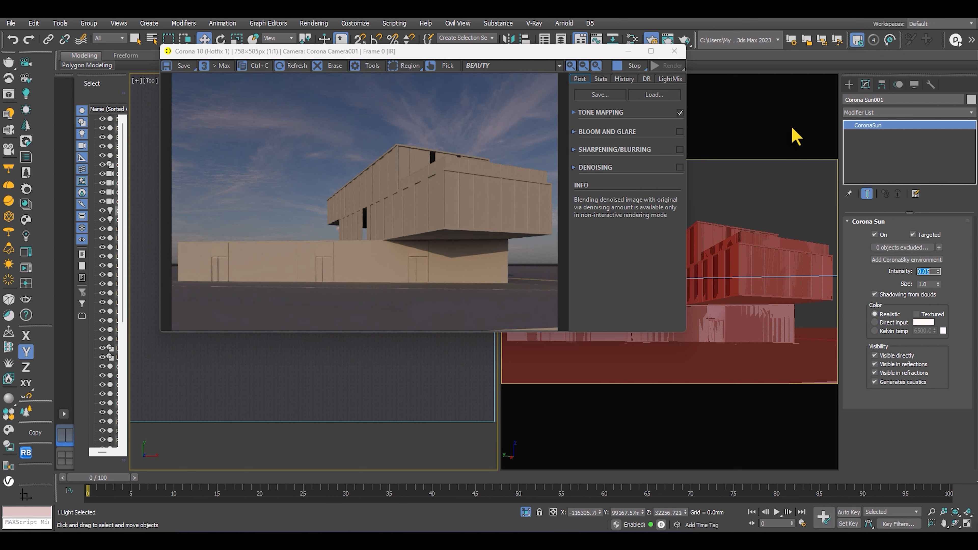
Move the frame buffer beside the Top view and zoom into the render to examine the facade panels.
{"action": "left_click_drag", "start_coordinate": [551, 52], "coordinate": [735, 56]}
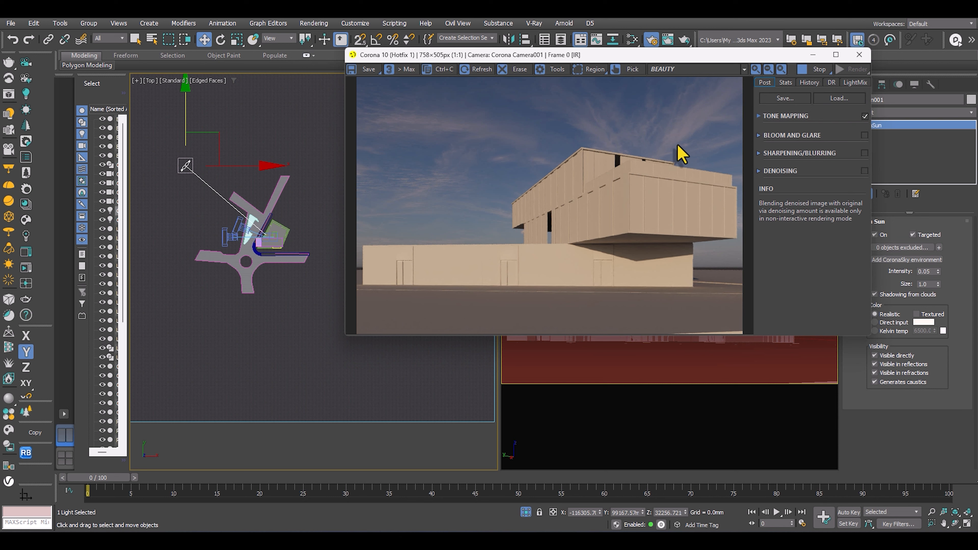
{"action": "scroll", "coordinate": [616, 214], "scroll_direction": "up", "scroll_amount": 1}
{"action": "scroll", "coordinate": [554, 245], "scroll_direction": "down", "scroll_amount": 1}
{"action": "scroll", "coordinate": [541, 239], "scroll_direction": "up", "scroll_amount": 1}
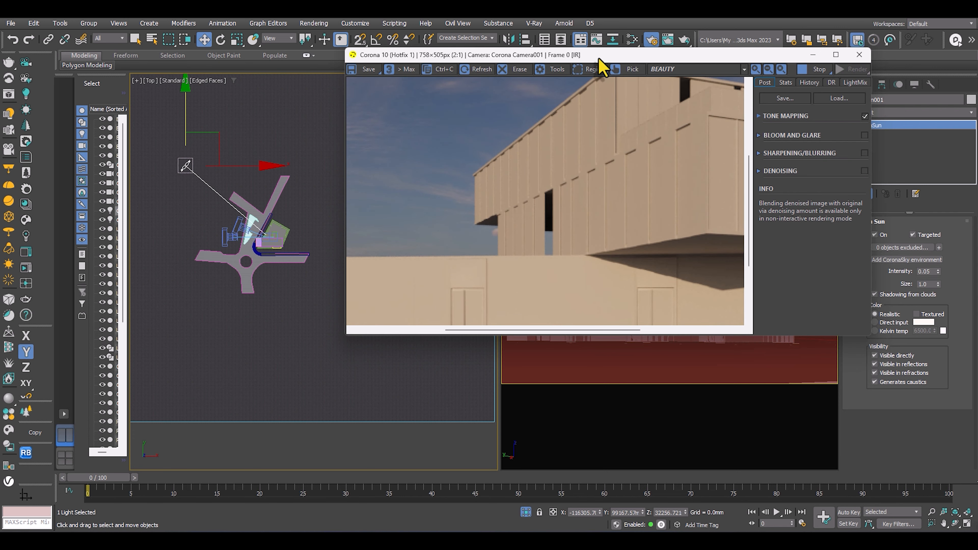
Switch the camera viewport to Perspective, isolate the upper facade's side wall object and enable polygon selection on it.
{"action": "left_click_drag", "start_coordinate": [599, 58], "coordinate": [283, 127]}
{"action": "left_click", "coordinate": [640, 323]}
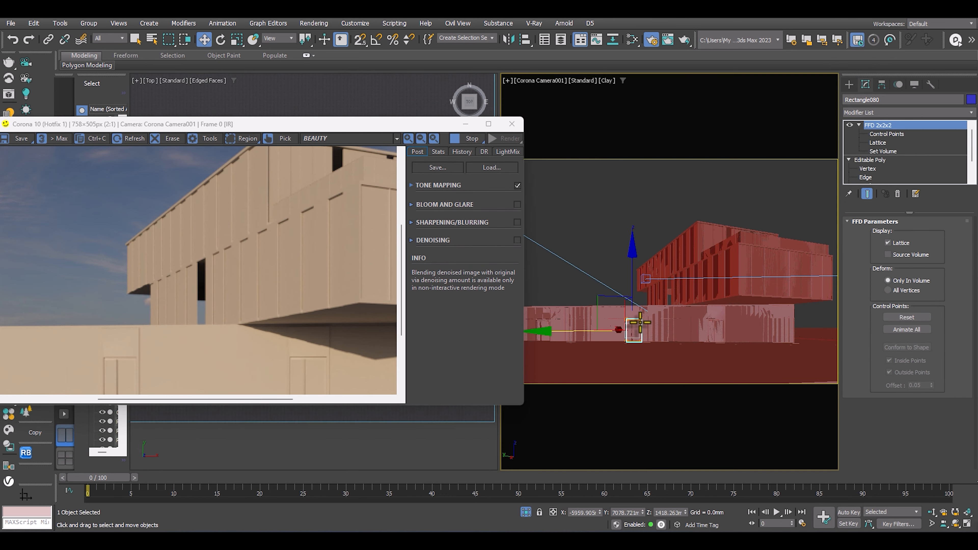
{"action": "key", "text": "p"}
{"action": "middle_click_drag", "start_coordinate": [670, 332], "coordinate": [714, 317], "text": "alt"}
{"action": "scroll", "coordinate": [637, 258], "scroll_direction": "up", "scroll_amount": 5}
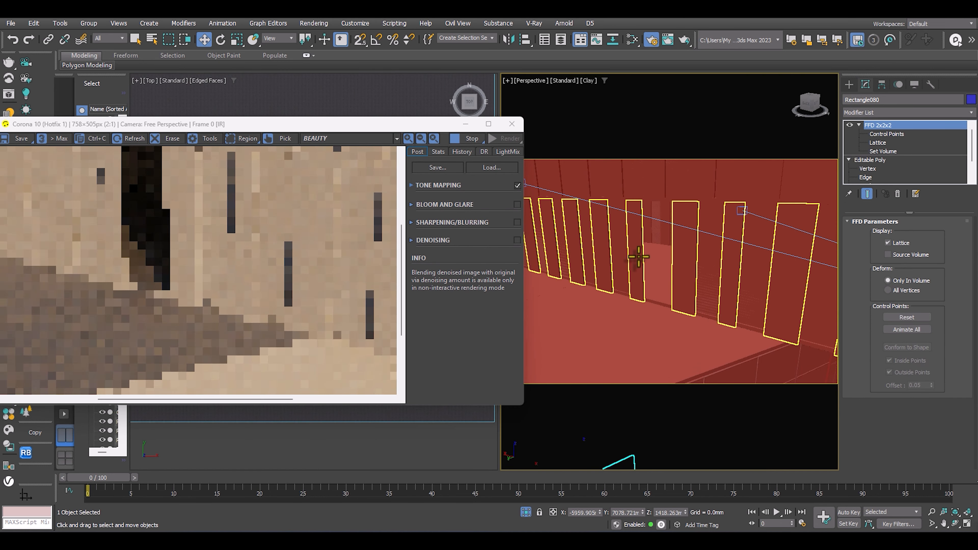
{"action": "left_click", "coordinate": [623, 246]}
{"action": "mouse_move", "coordinate": [627, 250]}
{"action": "middle_mouse_down", "text": "alt"}
{"action": "mouse_move", "coordinate": [661, 257]}
{"action": "mouse_move", "coordinate": [665, 278]}
{"action": "mouse_move", "coordinate": [635, 272]}
{"action": "mouse_move", "coordinate": [617, 247]}
{"action": "middle_mouse_up", "text": "alt"}
{"action": "left_click", "coordinate": [871, 160]}
{"action": "key", "text": "alt+q"}
{"action": "scroll", "coordinate": [618, 247], "scroll_direction": "down", "scroll_amount": 5}
{"action": "scroll", "coordinate": [633, 271], "scroll_direction": "up", "scroll_amount": 4}
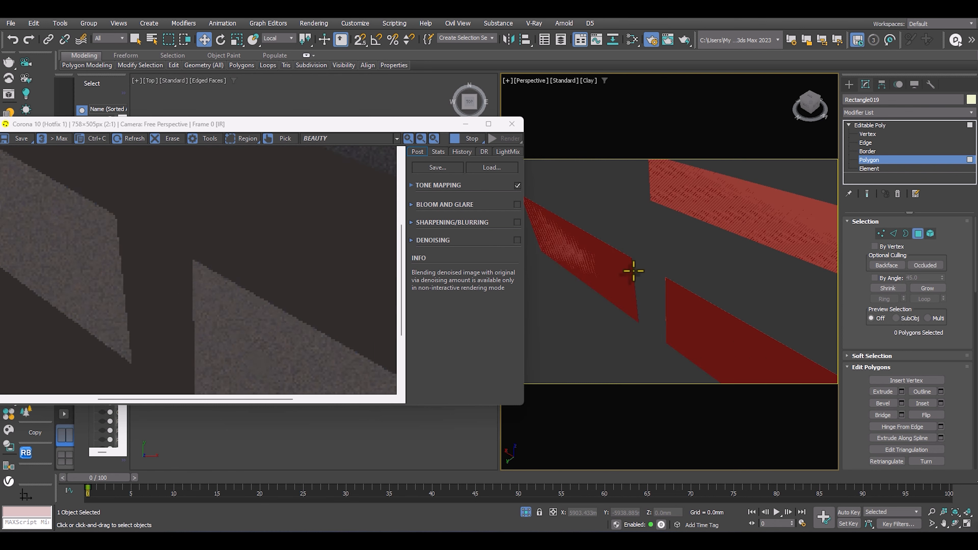
Try to bridge the facing end polygons of the two parallel wall strips.
{"action": "scroll", "coordinate": [633, 271], "scroll_direction": "up", "scroll_amount": 3}
{"action": "left_click", "coordinate": [630, 256]}
{"action": "scroll", "coordinate": [632, 250], "scroll_direction": "up", "scroll_amount": 2}
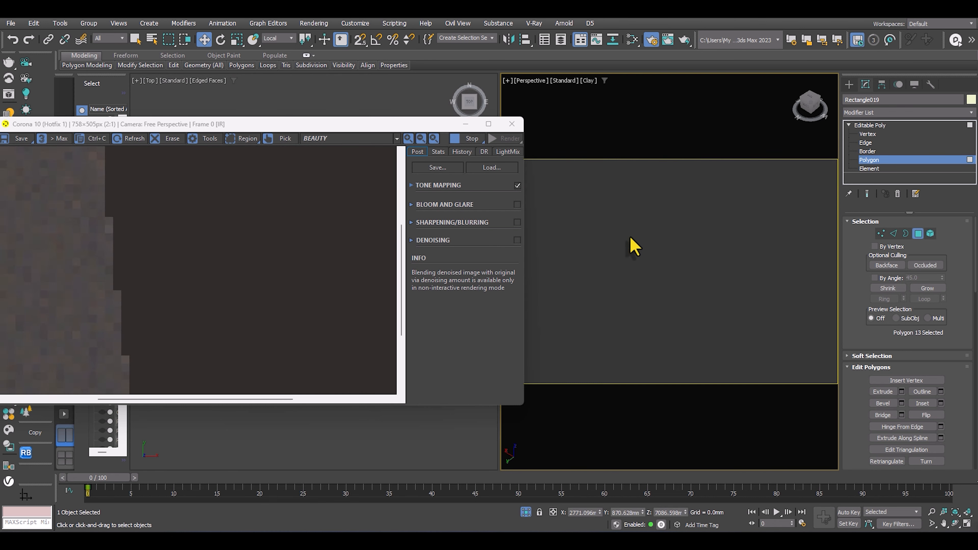
{"action": "middle_click_drag", "start_coordinate": [657, 230], "coordinate": [634, 288], "text": "alt"}
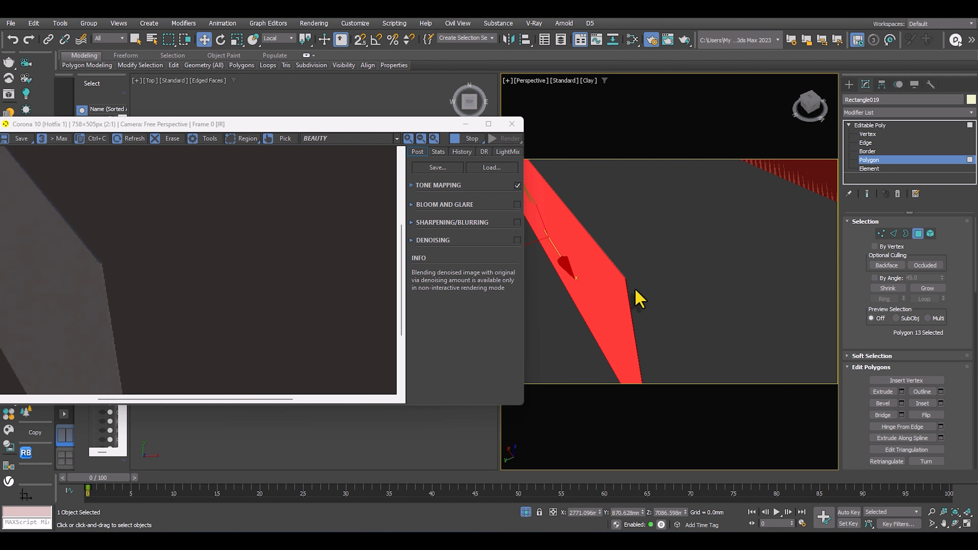
{"action": "scroll", "coordinate": [628, 288], "scroll_direction": "up", "scroll_amount": 1}
{"action": "scroll", "coordinate": [628, 288], "scroll_direction": "down", "scroll_amount": 1}
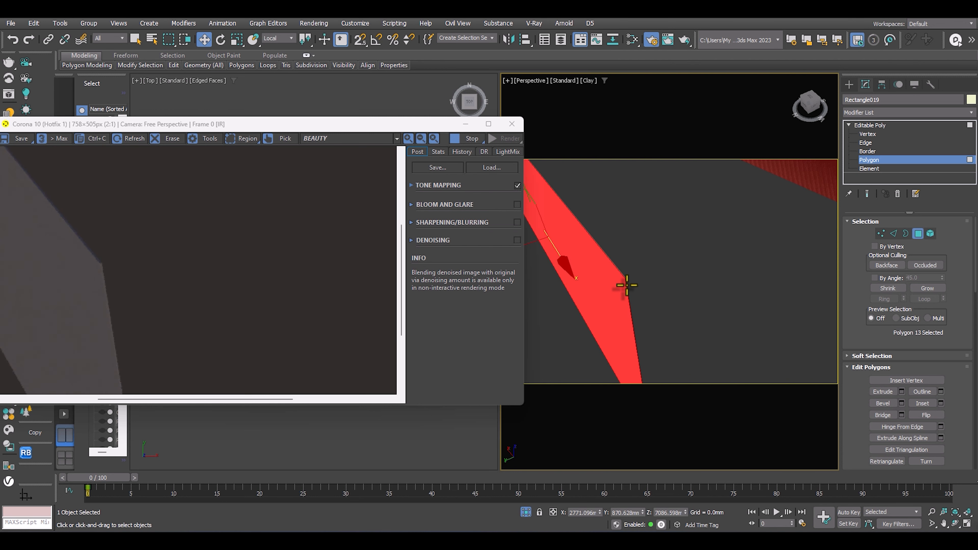
{"action": "left_click", "coordinate": [628, 288]}
{"action": "middle_click_drag", "start_coordinate": [628, 288], "coordinate": [806, 235], "text": "alt"}
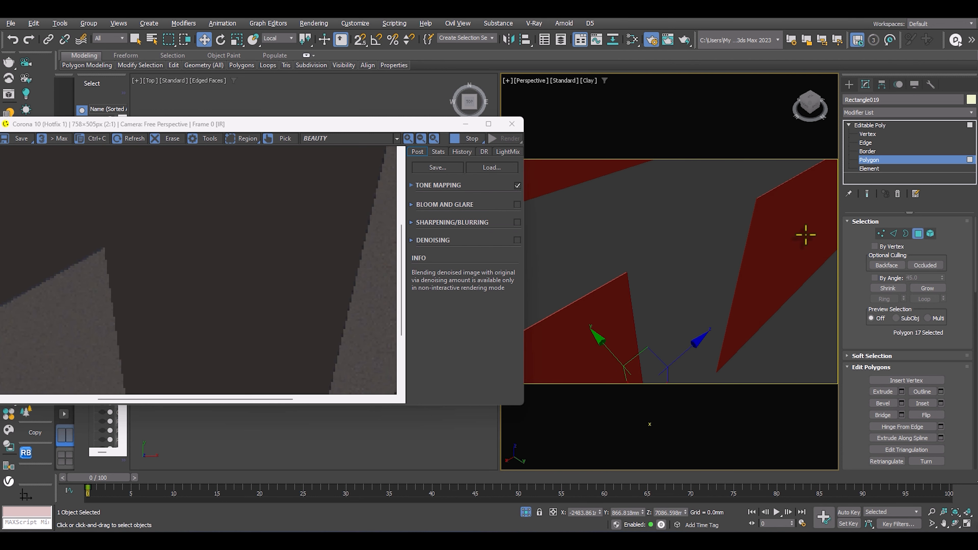
{"action": "left_click", "coordinate": [756, 206], "text": "ctrl"}
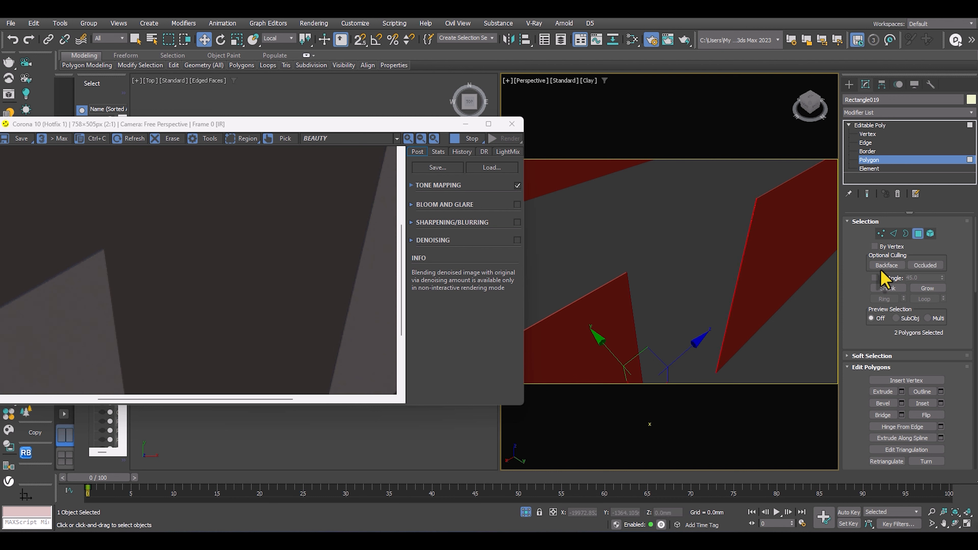
{"action": "left_click_drag", "start_coordinate": [854, 318], "coordinate": [854, 277]}
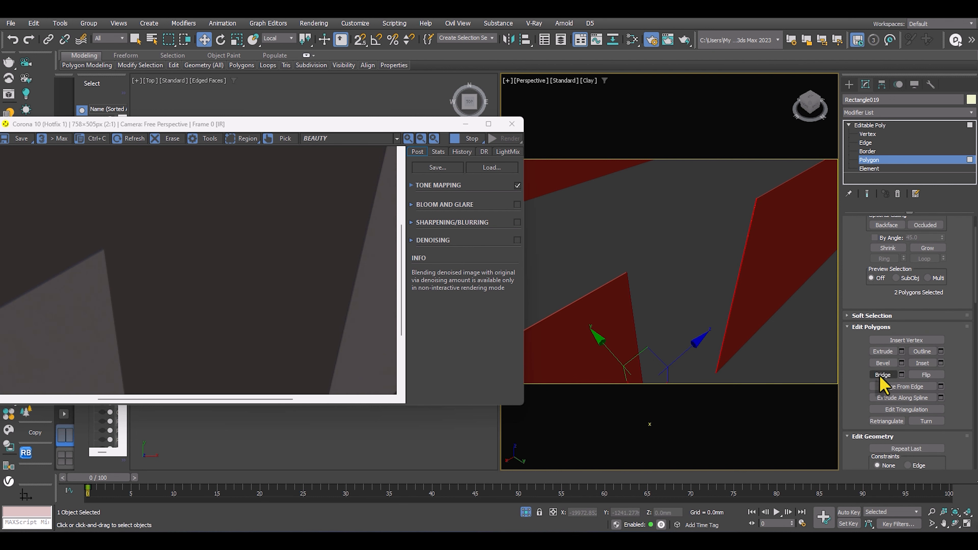
{"action": "left_click", "coordinate": [882, 375]}
Leave polygon editing on the wall strips and end isolation to bring back the whole building.
{"action": "left_click", "coordinate": [868, 160]}
{"action": "key", "text": "z"}
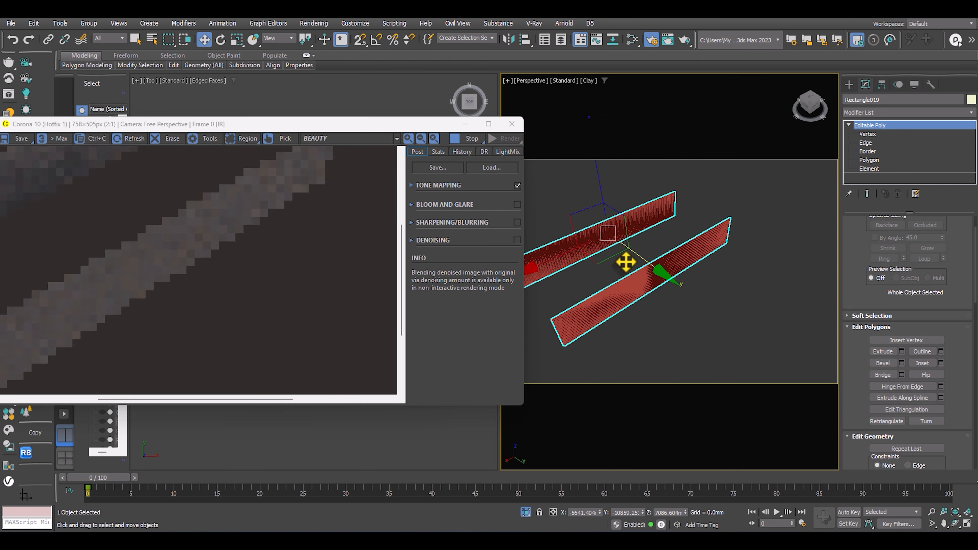
{"action": "middle_click_drag", "start_coordinate": [626, 262], "coordinate": [670, 241], "text": "alt"}
{"action": "right_click", "coordinate": [666, 231]}
{"action": "left_click", "coordinate": [695, 180]}
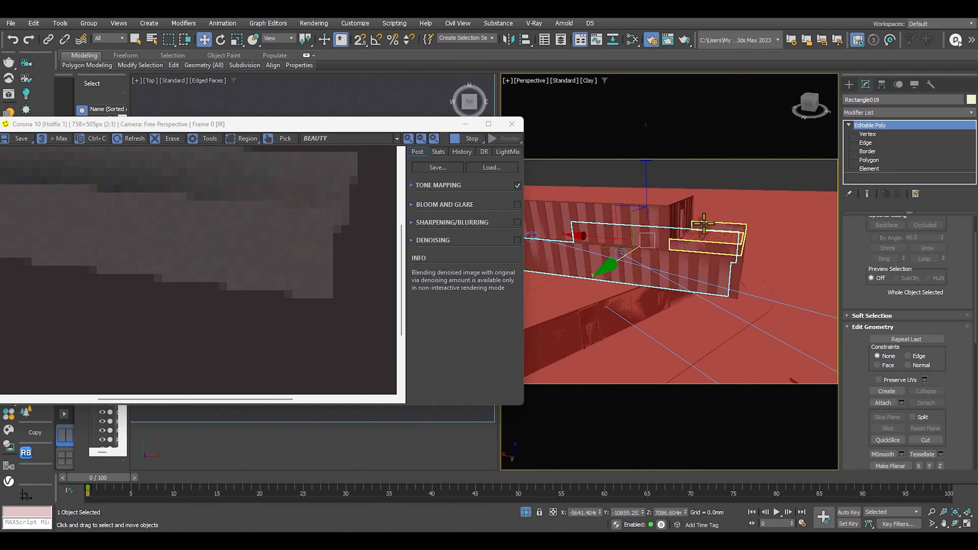
Examine the building and its cast shadow from above in the Perspective view and the interactive render.
{"action": "key", "text": "c"}
{"action": "left_click_drag", "start_coordinate": [483, 186], "coordinate": [636, 178]}
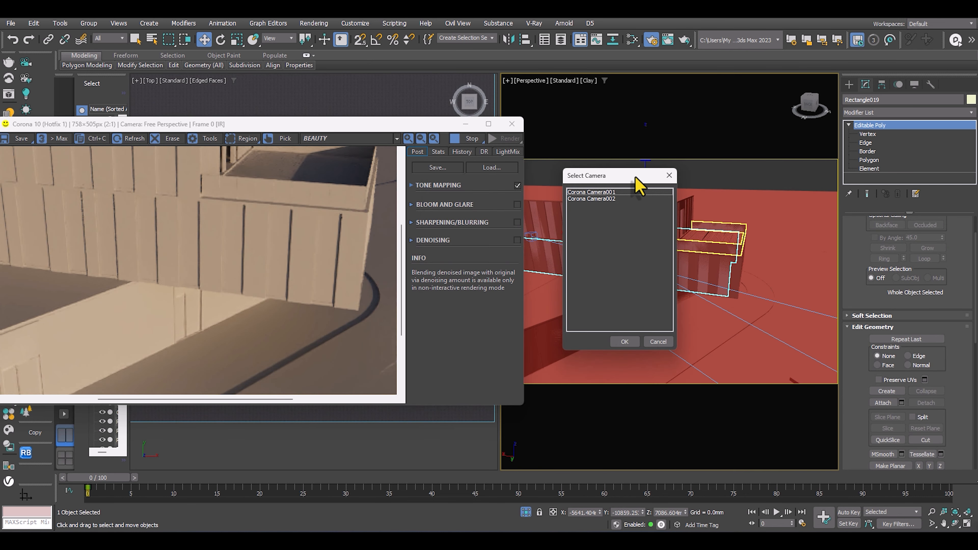
{"action": "left_click", "coordinate": [672, 177]}
{"action": "scroll", "coordinate": [651, 247], "scroll_direction": "down", "scroll_amount": 5}
{"action": "middle_click_drag", "start_coordinate": [646, 277], "coordinate": [631, 293], "text": "alt"}
{"action": "middle_click_drag", "start_coordinate": [631, 293], "coordinate": [633, 330]}
{"action": "scroll", "coordinate": [288, 309], "scroll_direction": "down", "scroll_amount": 1}
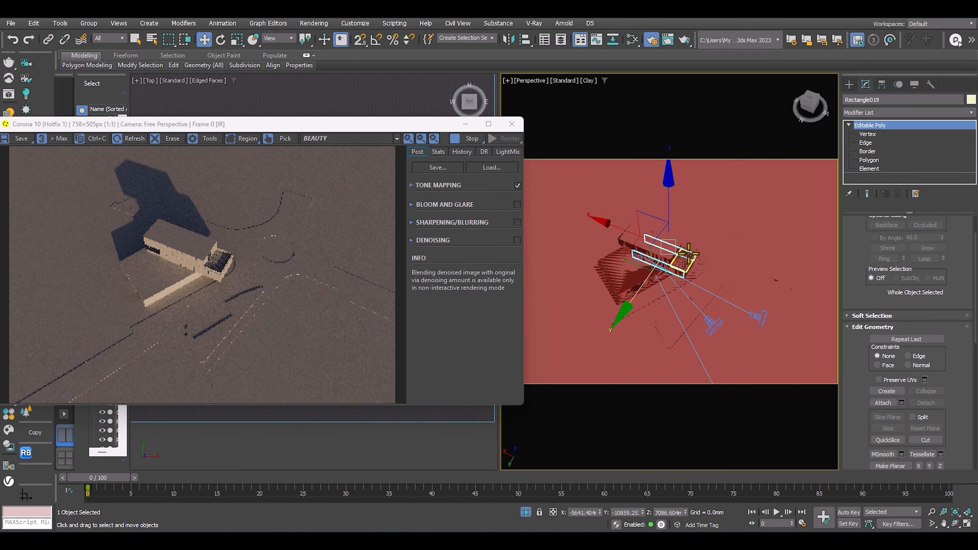
{"action": "scroll", "coordinate": [689, 254], "scroll_direction": "up", "scroll_amount": 3}
{"action": "middle_click_drag", "start_coordinate": [704, 257], "coordinate": [678, 278], "text": "alt"}
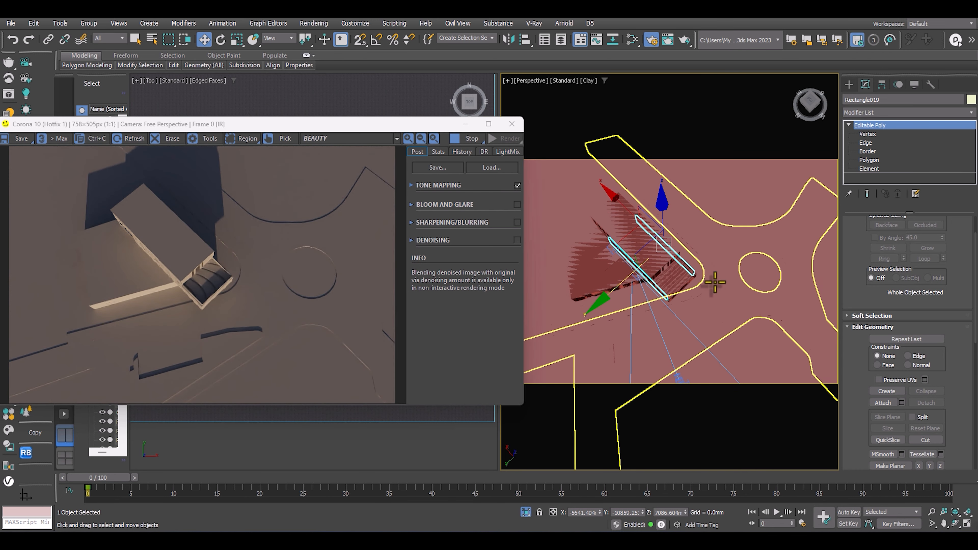
{"action": "middle_click_drag", "start_coordinate": [715, 282], "coordinate": [692, 219], "text": "alt"}
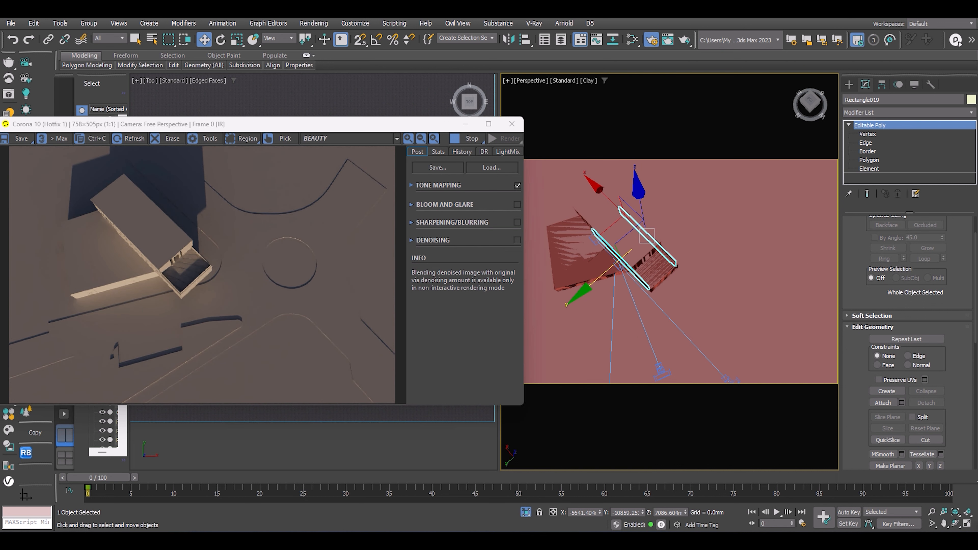
Switch to the photo viewer and examine the sky and lighting in the daytime and dusk reference photos.
{"action": "left_click_drag", "start_coordinate": [977, 152], "coordinate": [468, 72]}
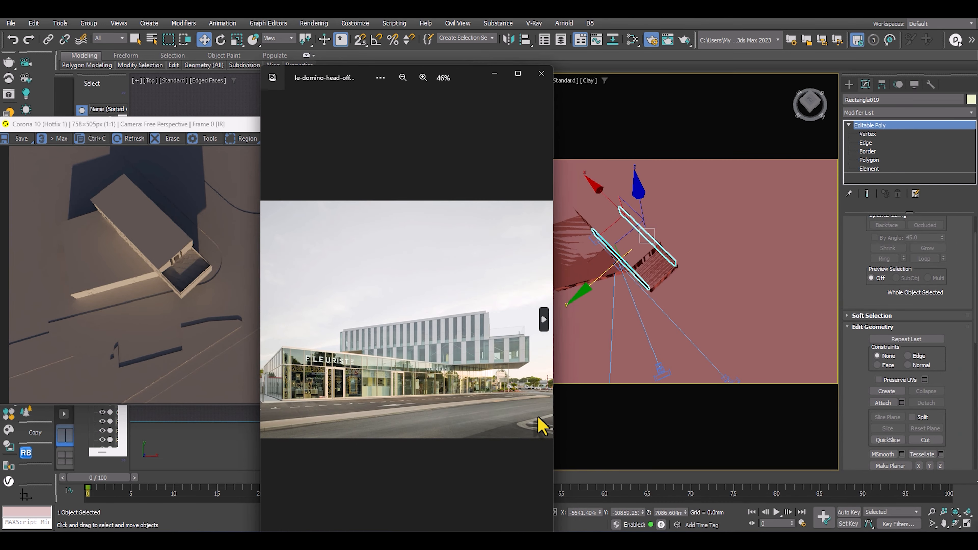
{"action": "left_click", "coordinate": [517, 73]}
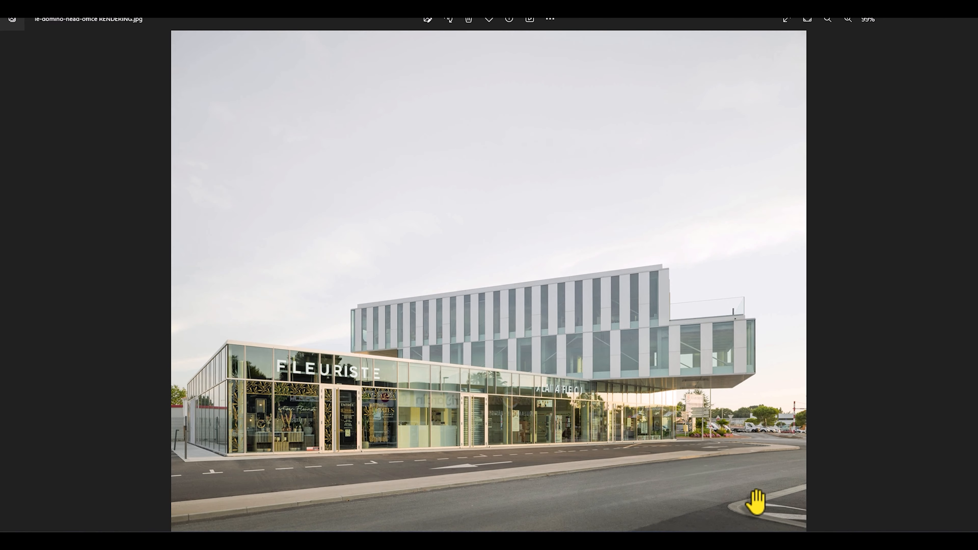
{"action": "scroll", "coordinate": [753, 502], "scroll_direction": "up", "scroll_amount": 5}
{"action": "scroll", "coordinate": [934, 397], "scroll_direction": "down", "scroll_amount": 5}
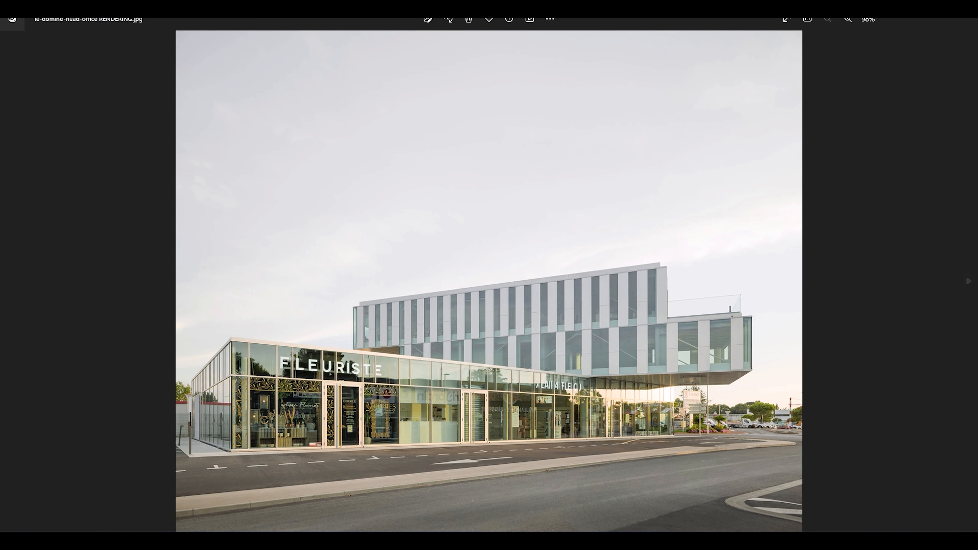
{"action": "left_click", "coordinate": [968, 281]}
{"action": "scroll", "coordinate": [757, 430], "scroll_direction": "up", "scroll_amount": 5}
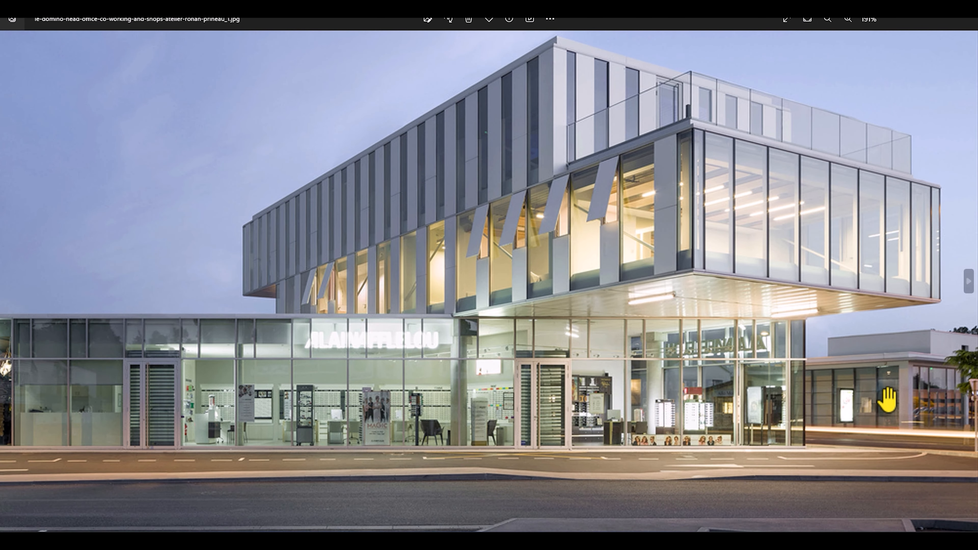
{"action": "scroll", "coordinate": [907, 379], "scroll_direction": "down", "scroll_amount": 2}
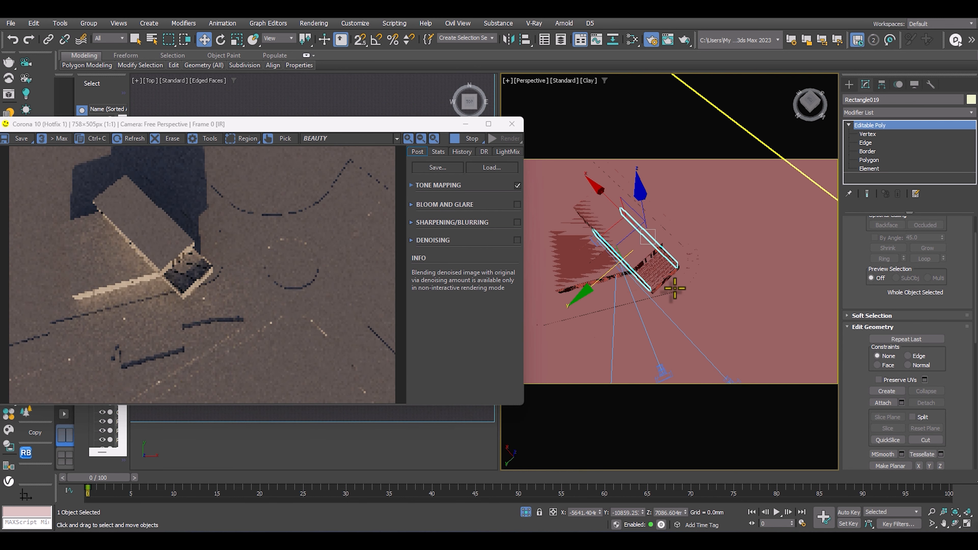
Return to 3ds Max and check the interactive render through Corona Camera002.
{"action": "key", "text": "c"}
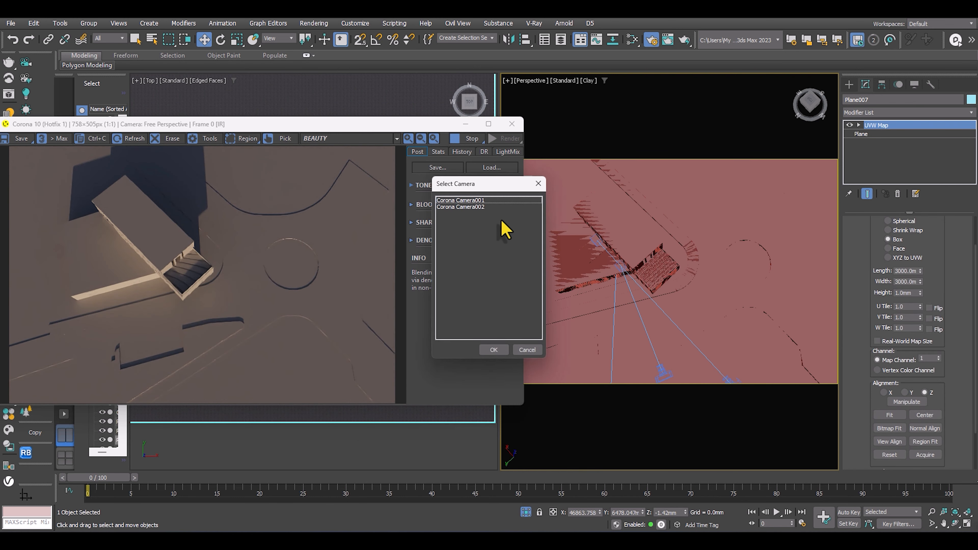
{"action": "double_click", "coordinate": [486, 208]}
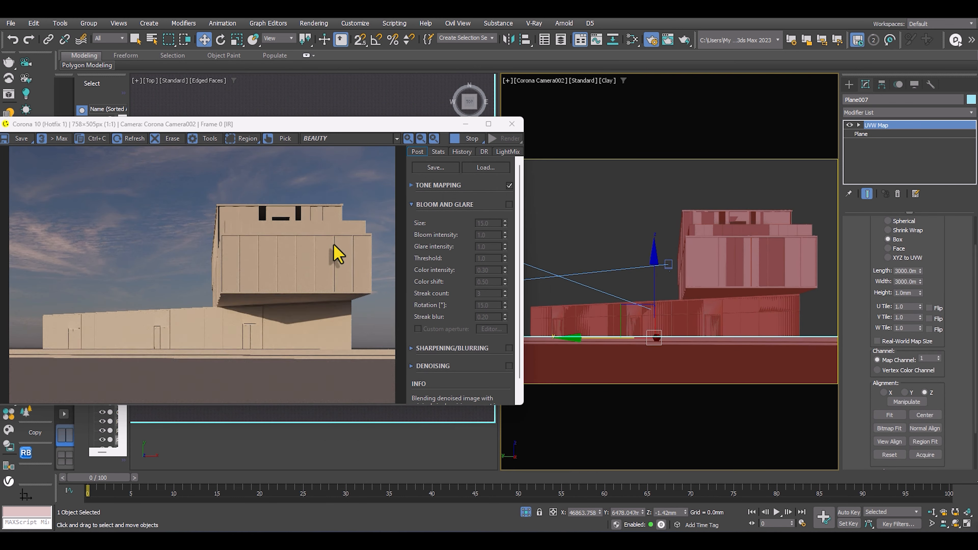
{"action": "left_click", "coordinate": [595, 249]}
{"action": "key", "text": "c"}
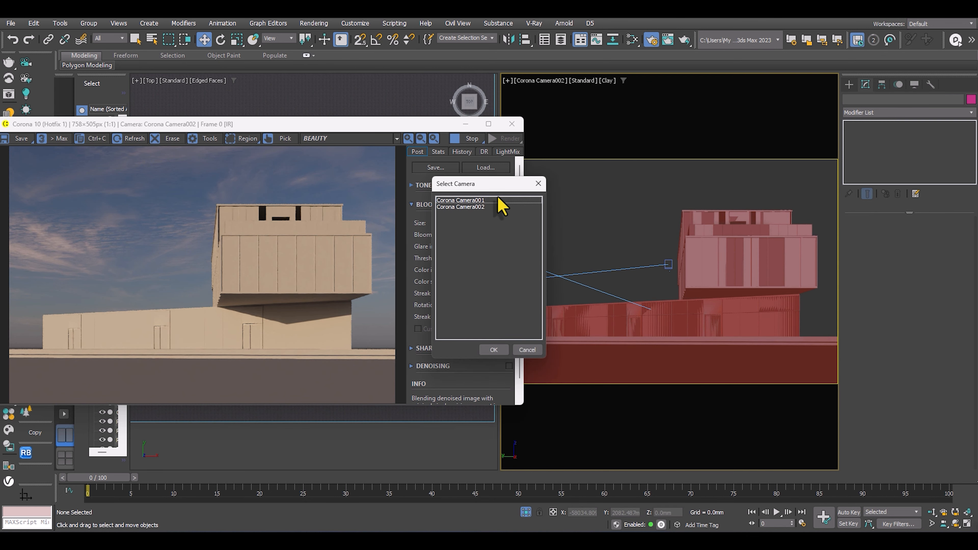
{"action": "left_click_drag", "start_coordinate": [499, 200], "coordinate": [621, 186]}
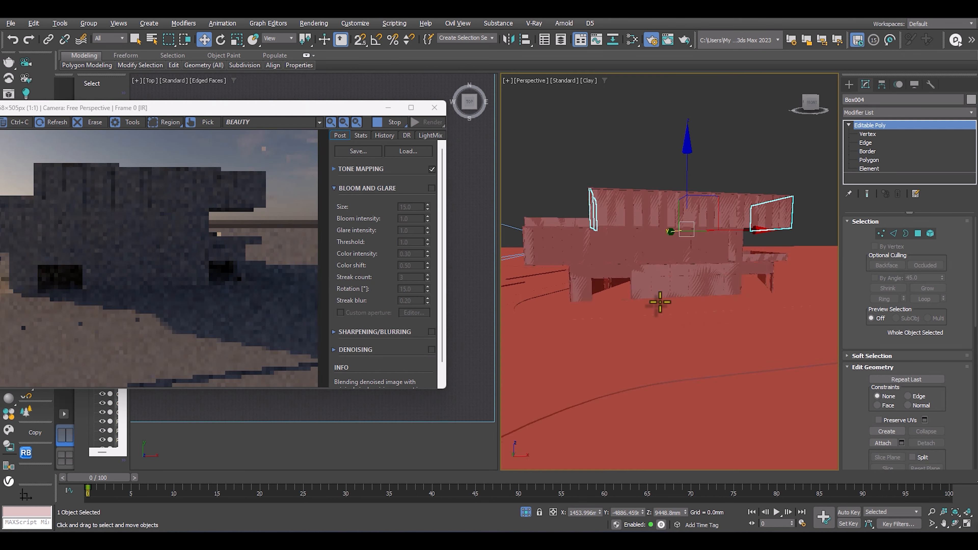
Inspect the sun disc in the cloudy sky and the building's shadow in the interactive render from Perspective angles.
{"action": "middle_click_drag", "start_coordinate": [731, 304], "coordinate": [585, 364], "text": "alt"}
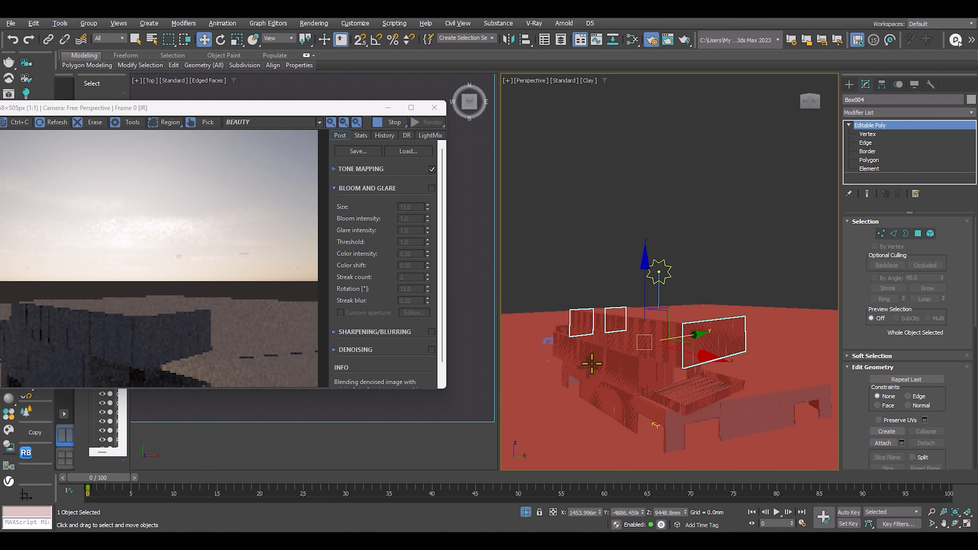
{"action": "scroll", "coordinate": [131, 281], "scroll_direction": "up", "scroll_amount": 1}
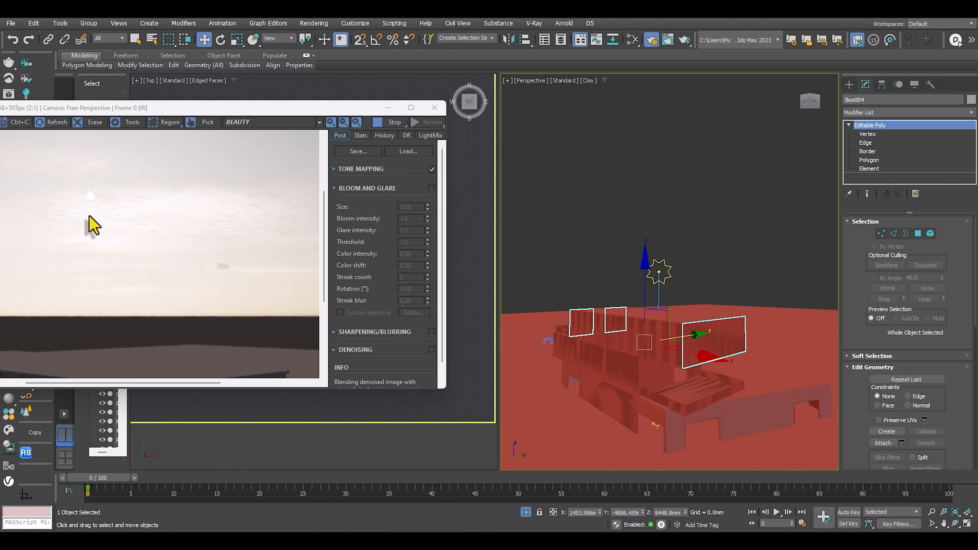
{"action": "scroll", "coordinate": [145, 221], "scroll_direction": "up", "scroll_amount": 1}
{"action": "scroll", "coordinate": [182, 229], "scroll_direction": "down", "scroll_amount": 1}
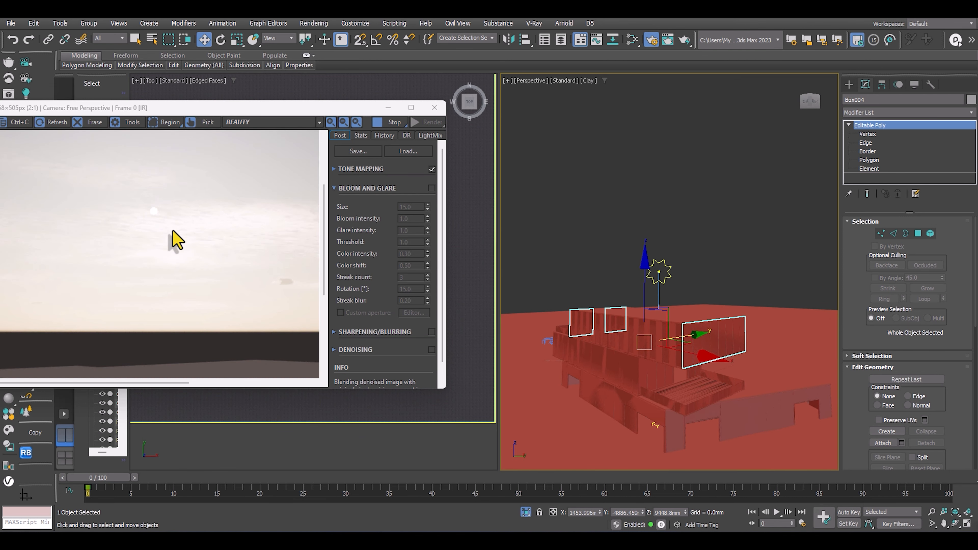
{"action": "scroll", "coordinate": [84, 239], "scroll_direction": "down", "scroll_amount": 1}
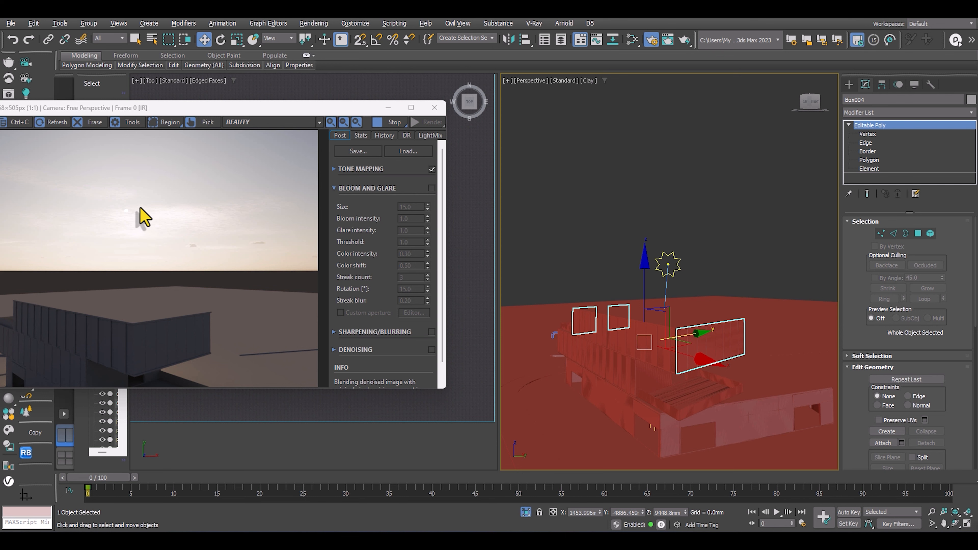
{"action": "middle_click_drag", "start_coordinate": [716, 256], "coordinate": [770, 269], "text": "alt"}
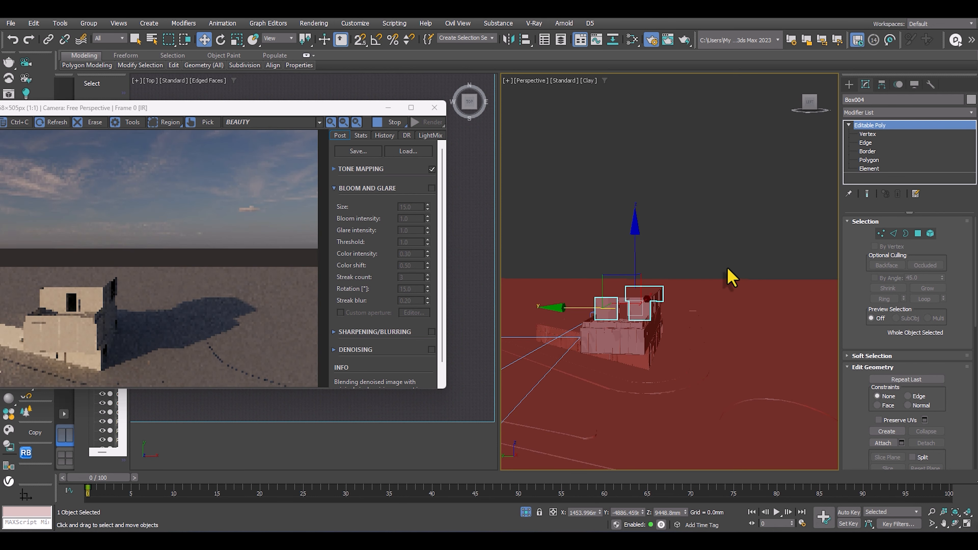
Preview the render through Corona Camera002, and set the viewport to Corona Camera001.
{"action": "key", "text": "c"}
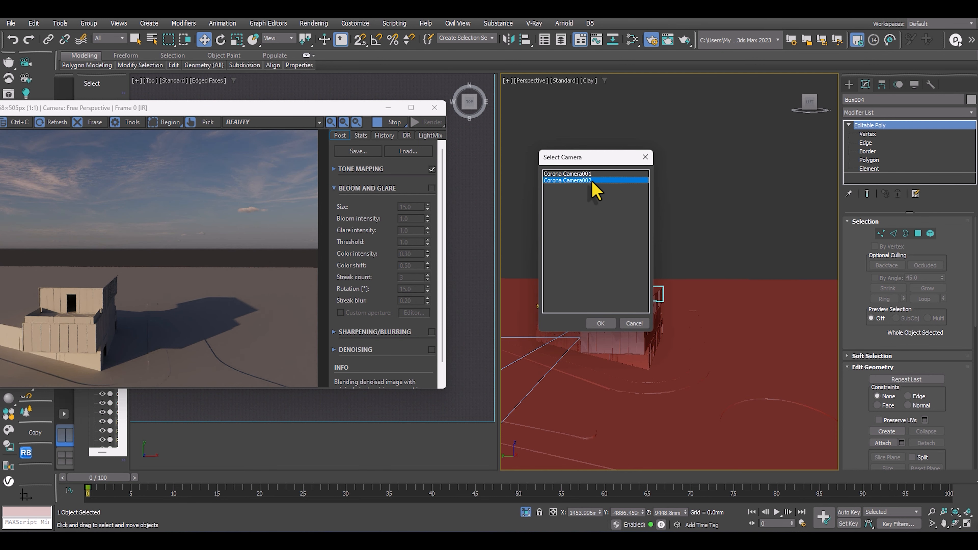
{"action": "double_click", "coordinate": [592, 181]}
{"action": "left_click", "coordinate": [627, 208]}
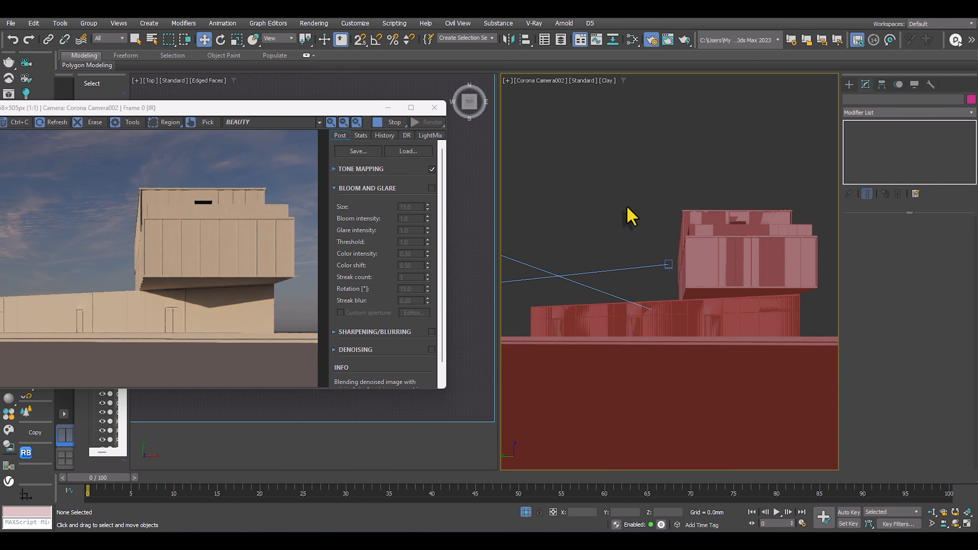
{"action": "key", "text": "c"}
{"action": "double_click", "coordinate": [487, 208]}
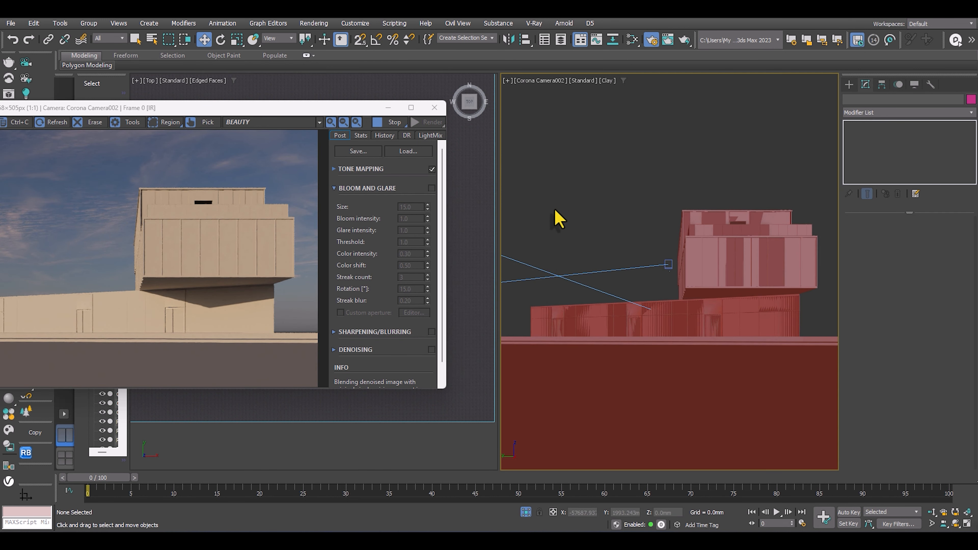
{"action": "key", "text": "c"}
{"action": "double_click", "coordinate": [470, 201]}
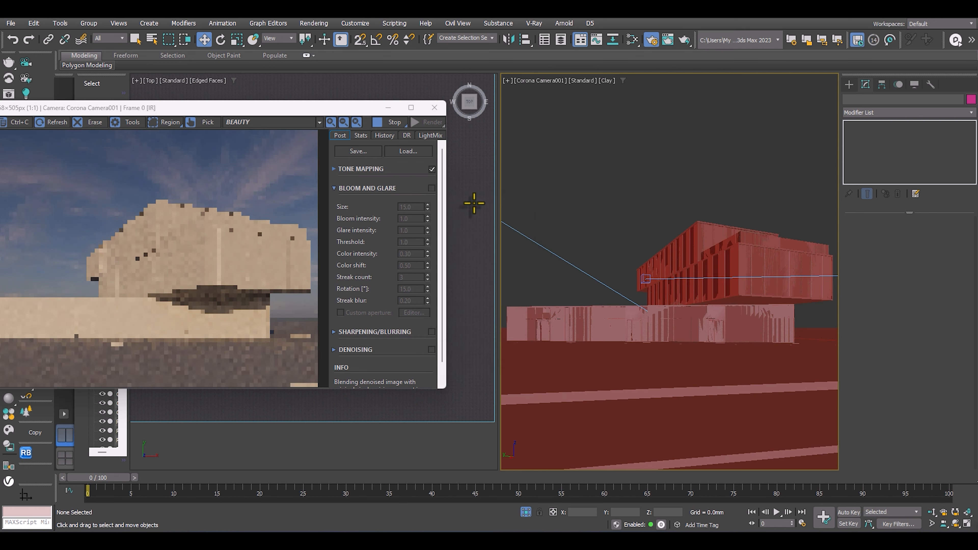
Import the Clothes Store 107-15 model from the Architecture category of the Chaos Cosmos library.
{"action": "left_click_drag", "start_coordinate": [279, 108], "coordinate": [732, 82]}
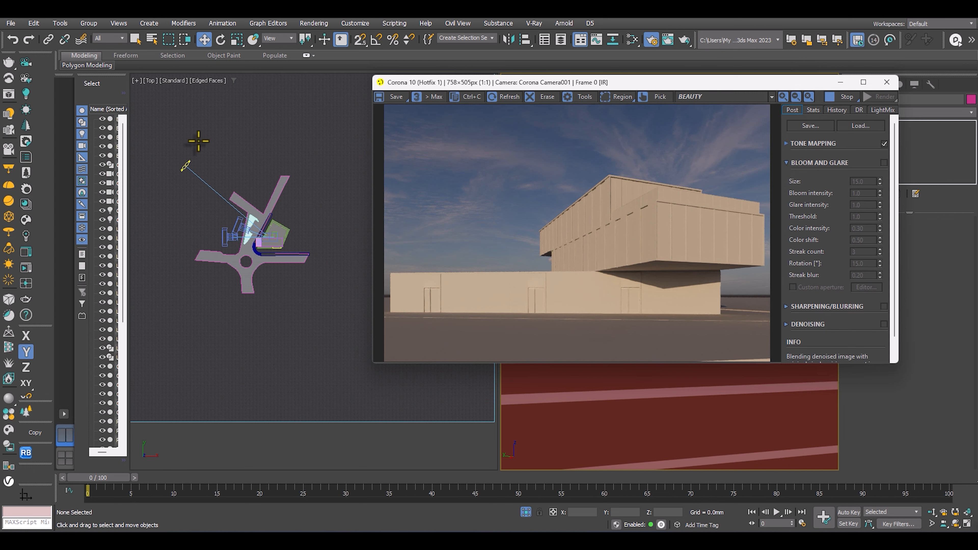
{"action": "left_click", "coordinate": [26, 220]}
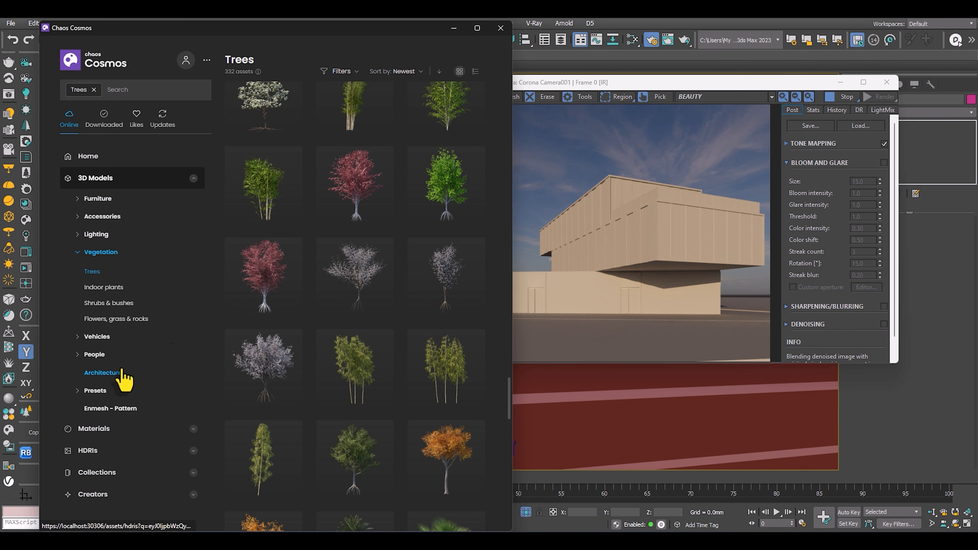
{"action": "left_click", "coordinate": [116, 374]}
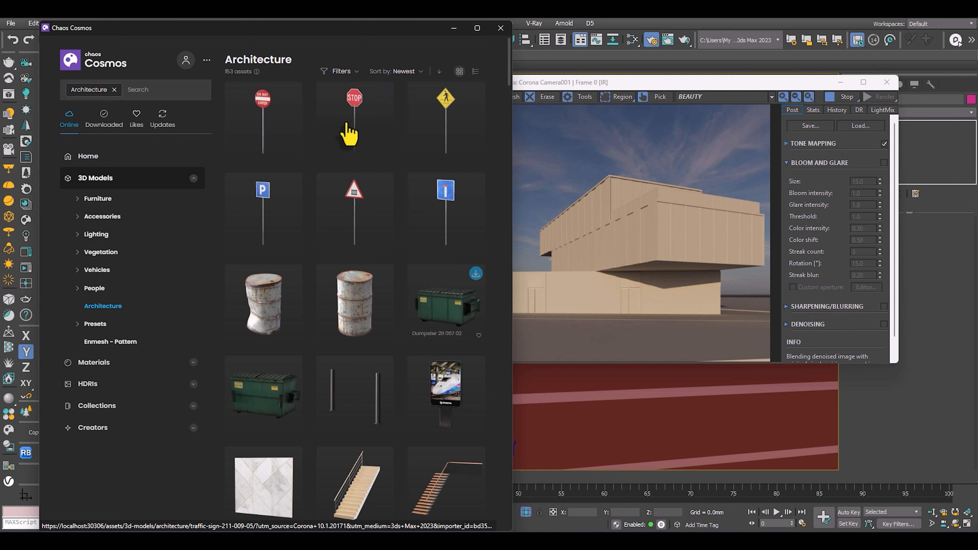
{"action": "left_click_drag", "start_coordinate": [371, 37], "coordinate": [345, 37]}
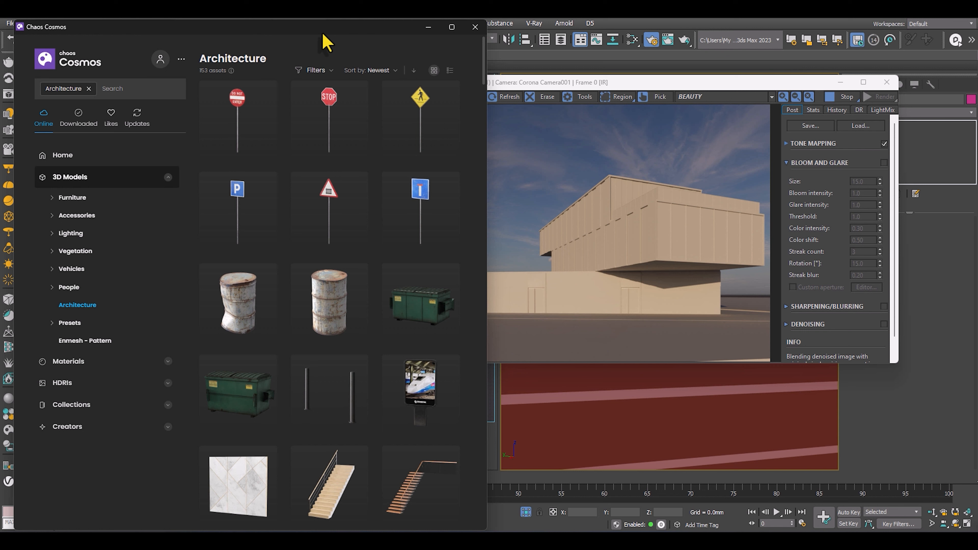
{"action": "mouse_move", "coordinate": [296, 35]}
{"action": "left_mouse_down"}
{"action": "mouse_move", "coordinate": [257, 33]}
{"action": "mouse_move", "coordinate": [301, 37]}
{"action": "mouse_move", "coordinate": [287, 35]}
{"action": "left_mouse_up"}
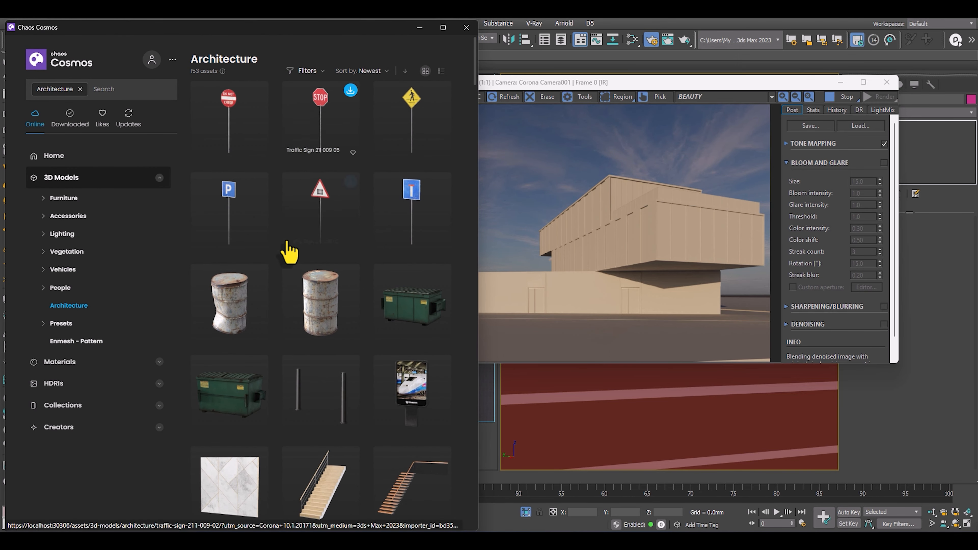
{"action": "scroll", "coordinate": [283, 254], "scroll_direction": "down", "scroll_amount": 15}
{"action": "scroll", "coordinate": [271, 280], "scroll_direction": "down", "scroll_amount": 6}
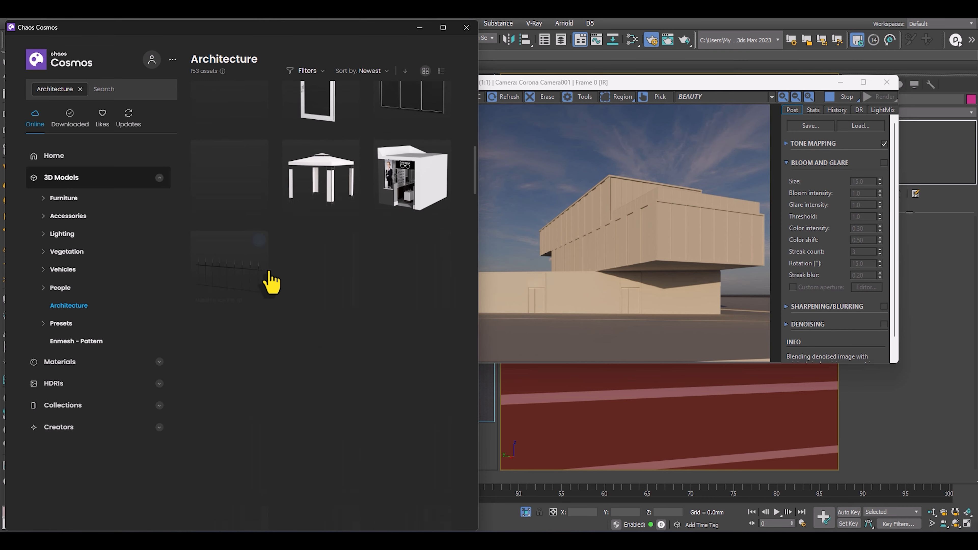
{"action": "scroll", "coordinate": [307, 358], "scroll_direction": "up", "scroll_amount": 10}
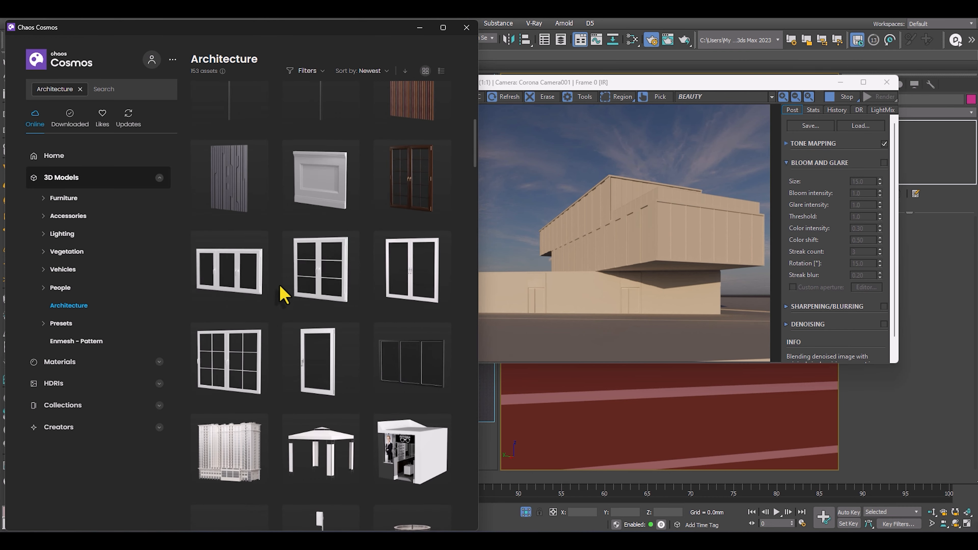
{"action": "scroll", "coordinate": [285, 301], "scroll_direction": "down", "scroll_amount": 8}
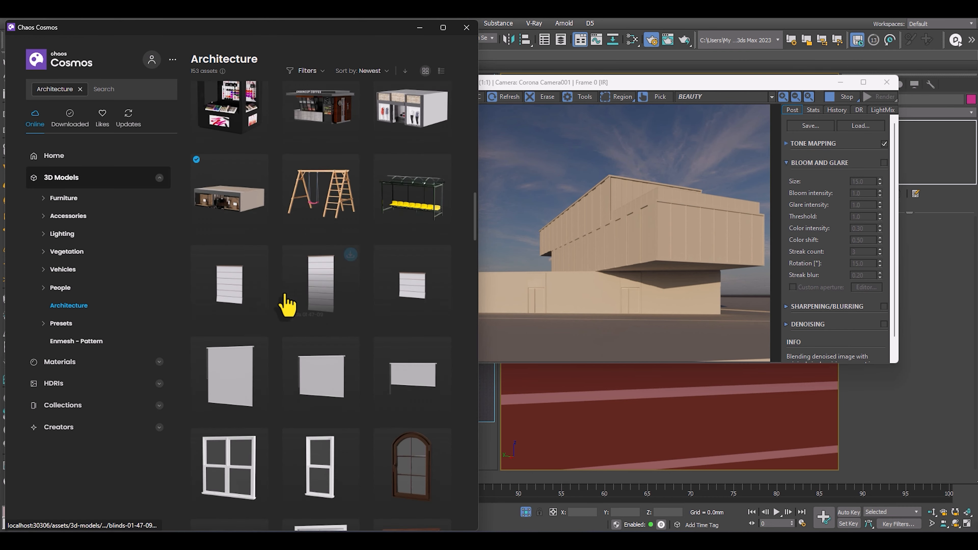
{"action": "left_click", "coordinate": [258, 157]}
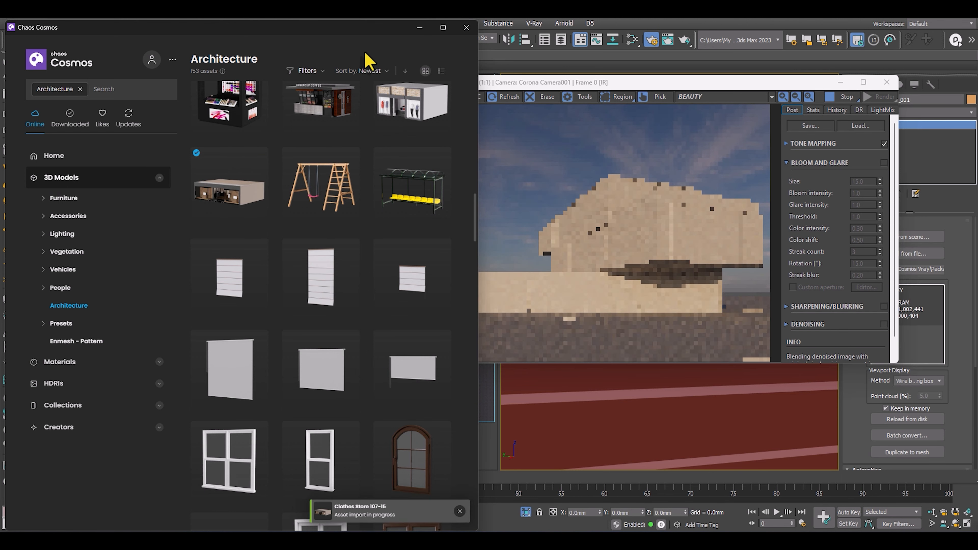
{"action": "left_click", "coordinate": [419, 28]}
Move the imported clothes store clear of the building in the Top view, to about X 42279 mm, Y -15411 mm.
{"action": "left_click_drag", "start_coordinate": [677, 79], "coordinate": [238, 77]}
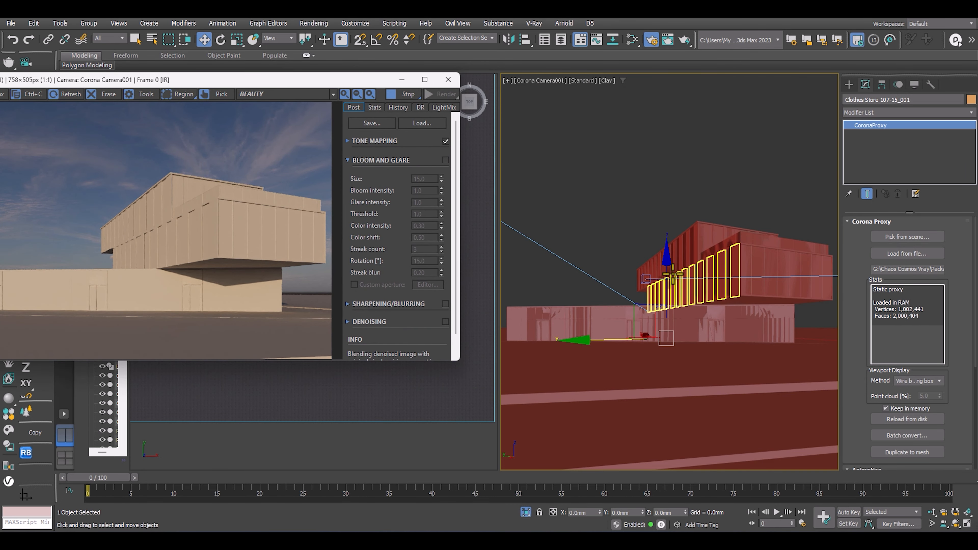
{"action": "left_click_drag", "start_coordinate": [316, 87], "coordinate": [803, 78]}
{"action": "scroll", "coordinate": [293, 216], "scroll_direction": "up", "scroll_amount": 4}
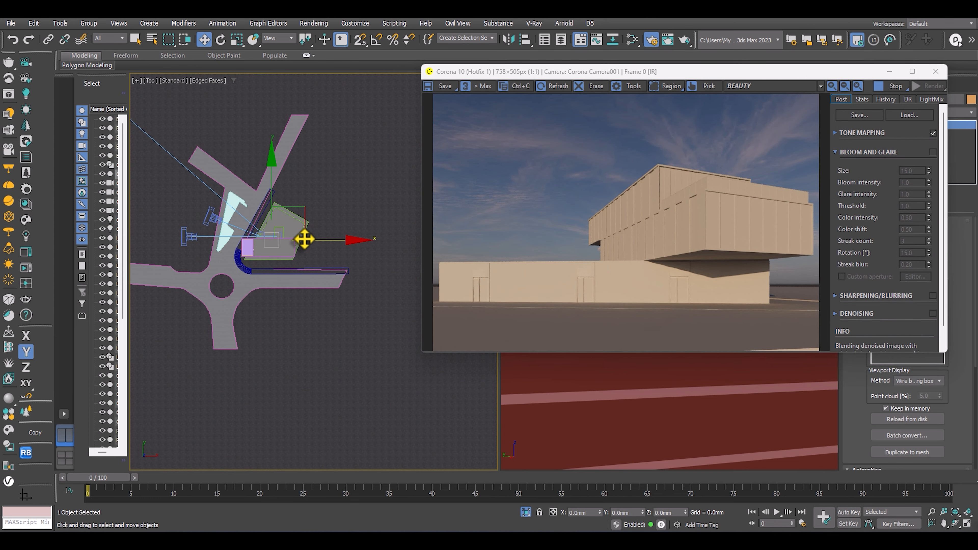
{"action": "left_click_drag", "start_coordinate": [309, 240], "coordinate": [368, 241]}
{"action": "scroll", "coordinate": [314, 237], "scroll_direction": "up", "scroll_amount": 5}
{"action": "middle_click_drag", "start_coordinate": [314, 238], "coordinate": [262, 212]}
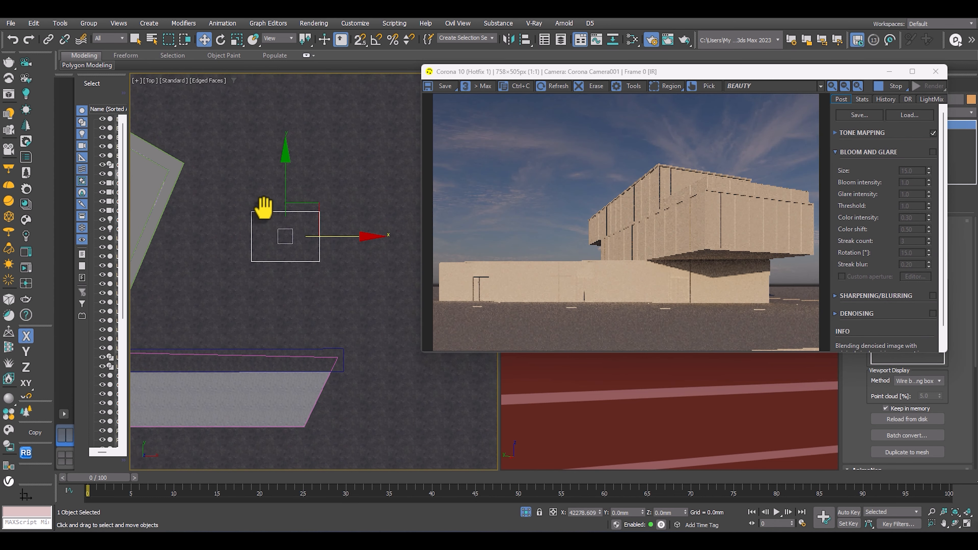
{"action": "left_click_drag", "start_coordinate": [283, 190], "coordinate": [346, 244]}
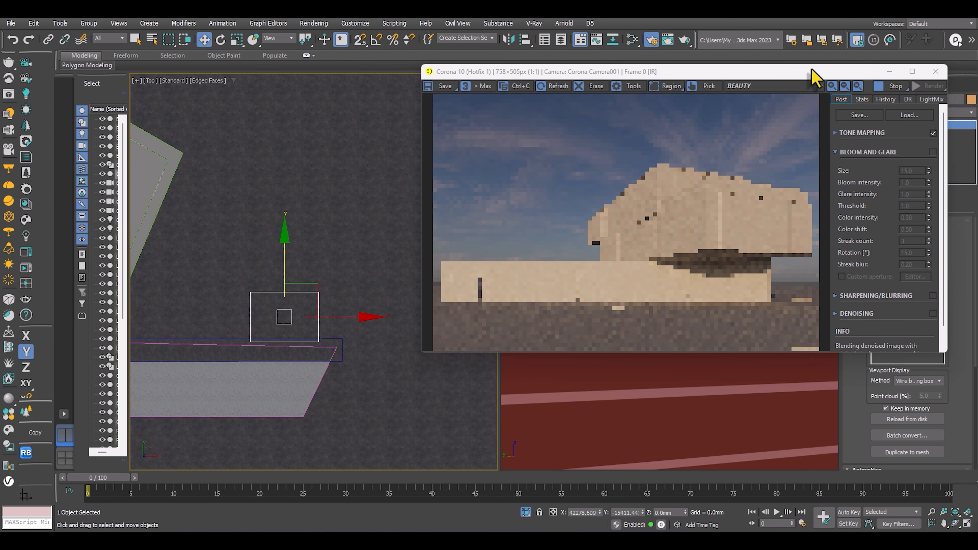
{"action": "left_click_drag", "start_coordinate": [790, 72], "coordinate": [597, 26]}
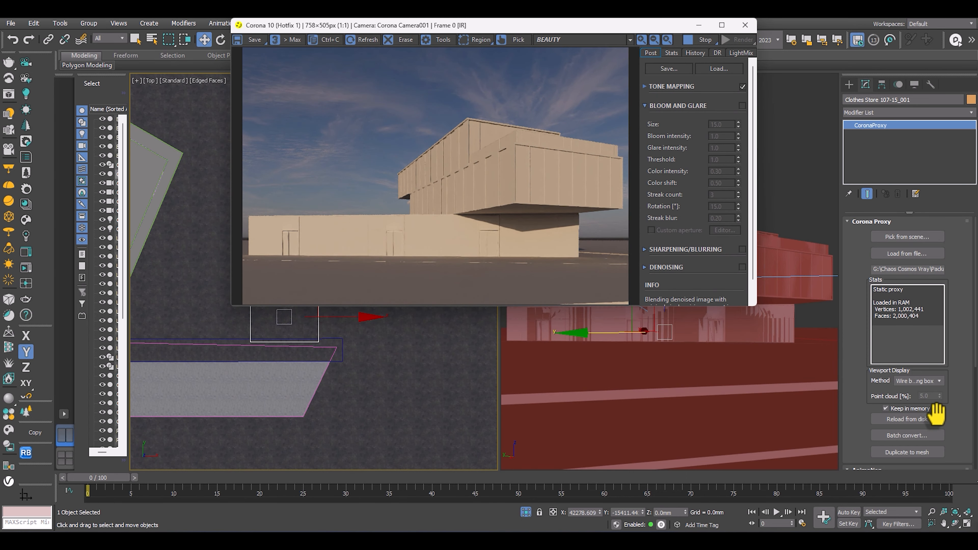
Try the point cloud display for the clothes store proxy and set its viewport display method to Full mesh.
{"action": "left_click_drag", "start_coordinate": [866, 338], "coordinate": [845, 139]}
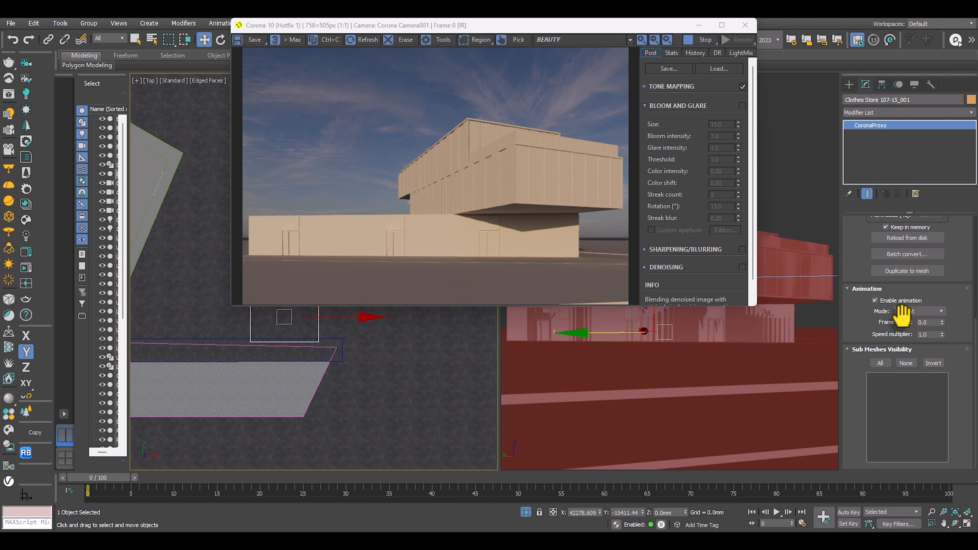
{"action": "left_click", "coordinate": [916, 312]}
{"action": "left_click", "coordinate": [918, 320]}
{"action": "scroll", "coordinate": [863, 323], "scroll_direction": "up", "scroll_amount": 5}
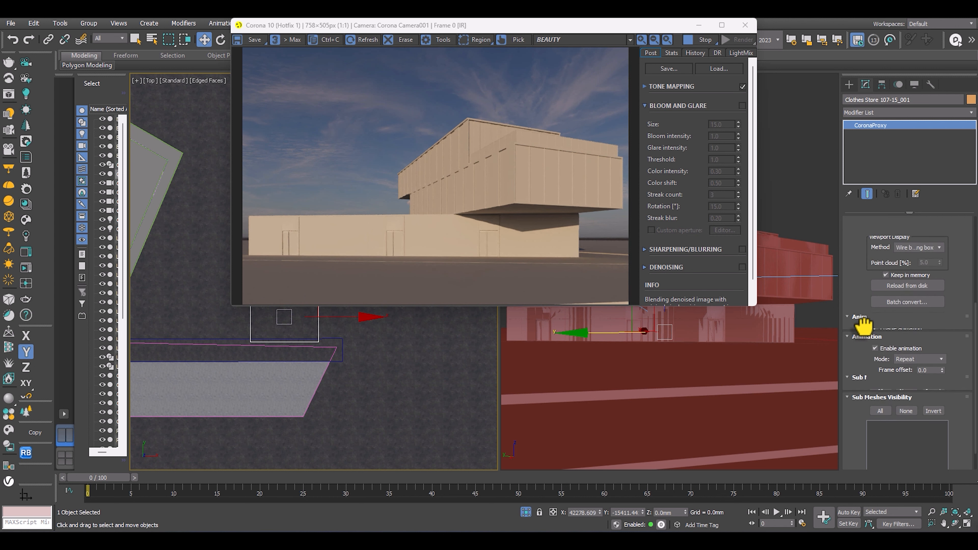
{"action": "left_click", "coordinate": [916, 338]}
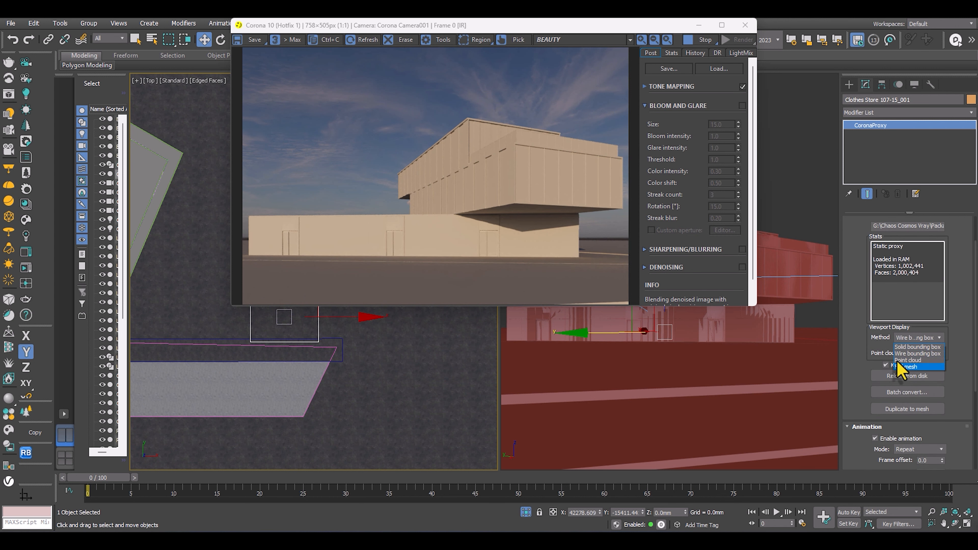
{"action": "left_click", "coordinate": [905, 360]}
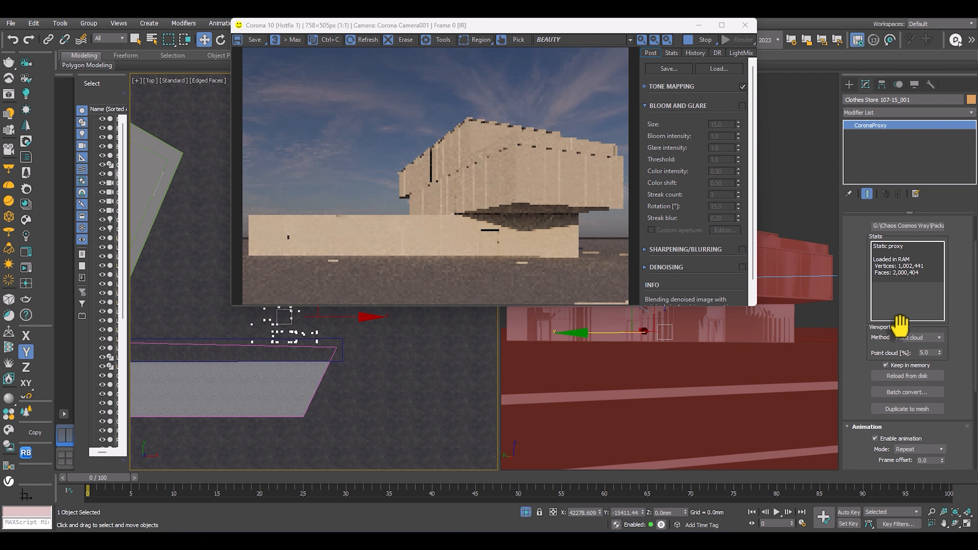
{"action": "left_click", "coordinate": [911, 339]}
{"action": "left_click", "coordinate": [907, 366]}
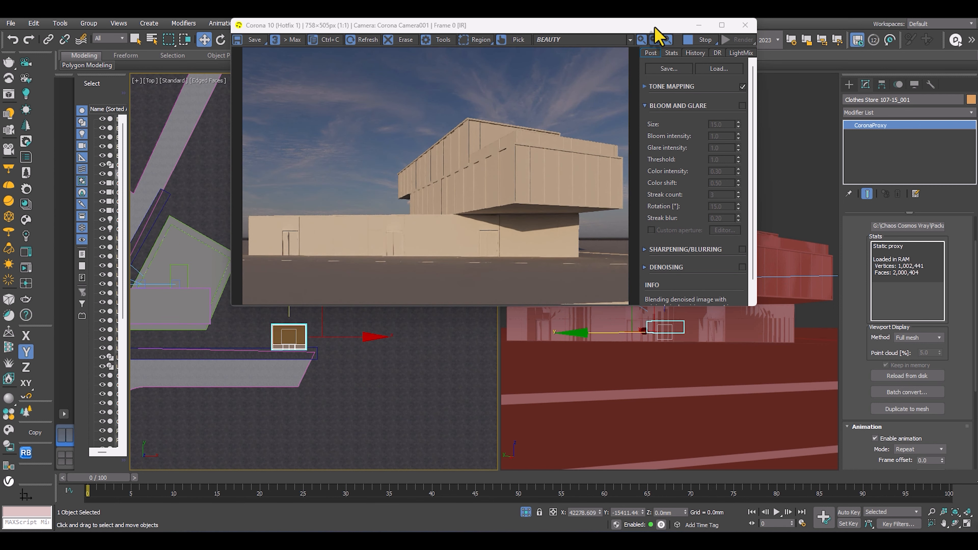
Move the clothes store across the road below the building in the Top view, to about X -5793 mm, Y -36637 mm.
{"action": "left_click_drag", "start_coordinate": [655, 27], "coordinate": [898, 51]}
{"action": "scroll", "coordinate": [299, 334], "scroll_direction": "up", "scroll_amount": 2}
{"action": "middle_click_drag", "start_coordinate": [299, 334], "coordinate": [340, 297]}
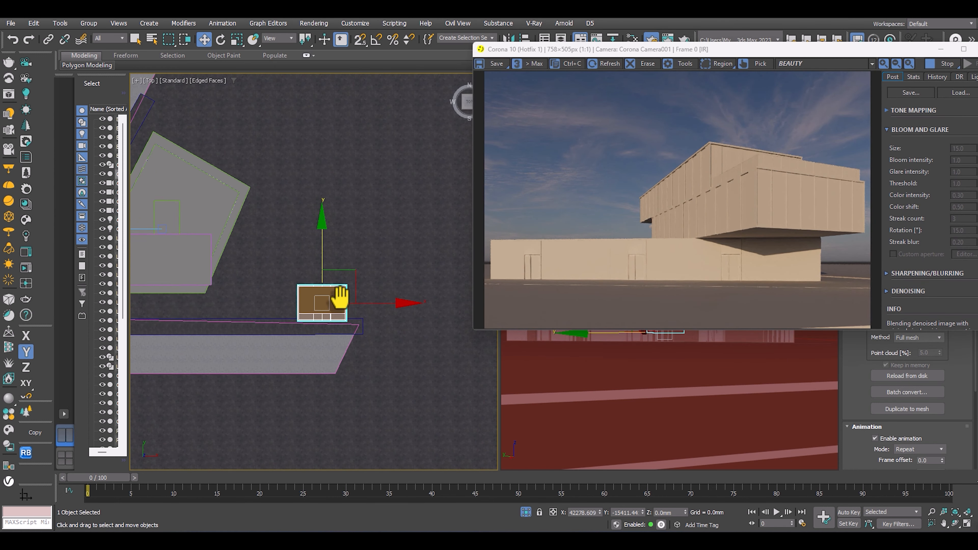
{"action": "scroll", "coordinate": [335, 304], "scroll_direction": "down", "scroll_amount": 3}
{"action": "left_click_drag", "start_coordinate": [331, 306], "coordinate": [228, 318]}
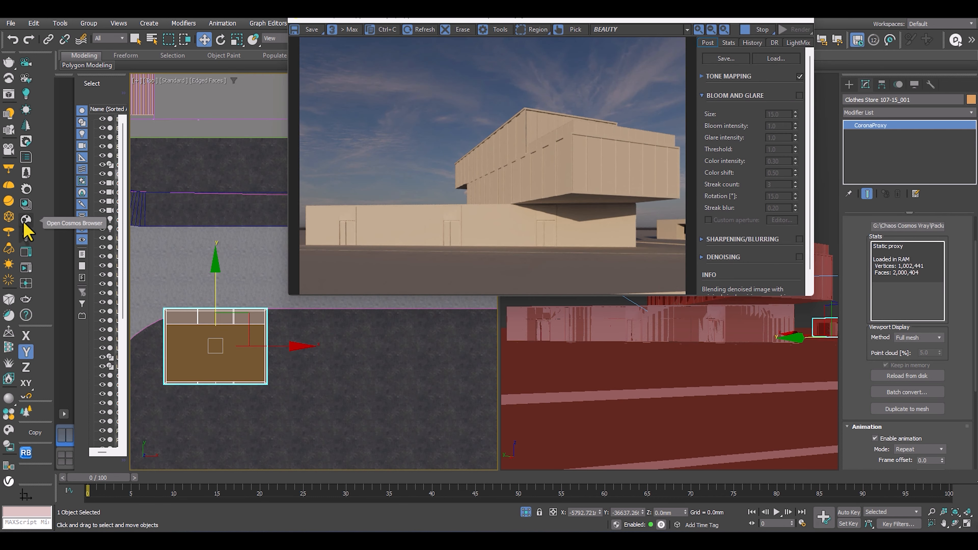
Import Clothes Store 107-21 from Chaos Cosmos and place it beside the first store at about X 4480 mm, Y -37649 mm.
{"action": "left_click", "coordinate": [26, 221]}
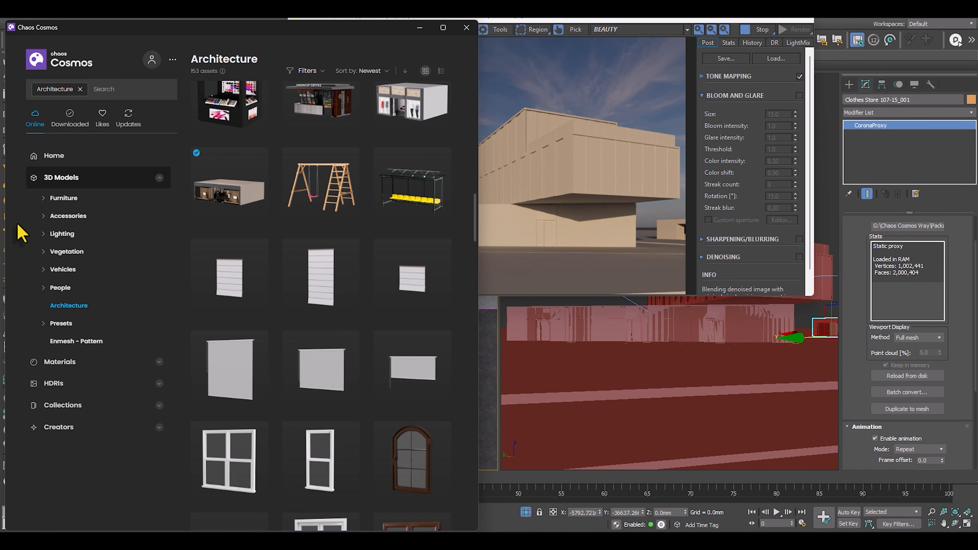
{"action": "scroll", "coordinate": [385, 142], "scroll_direction": "up", "scroll_amount": 2}
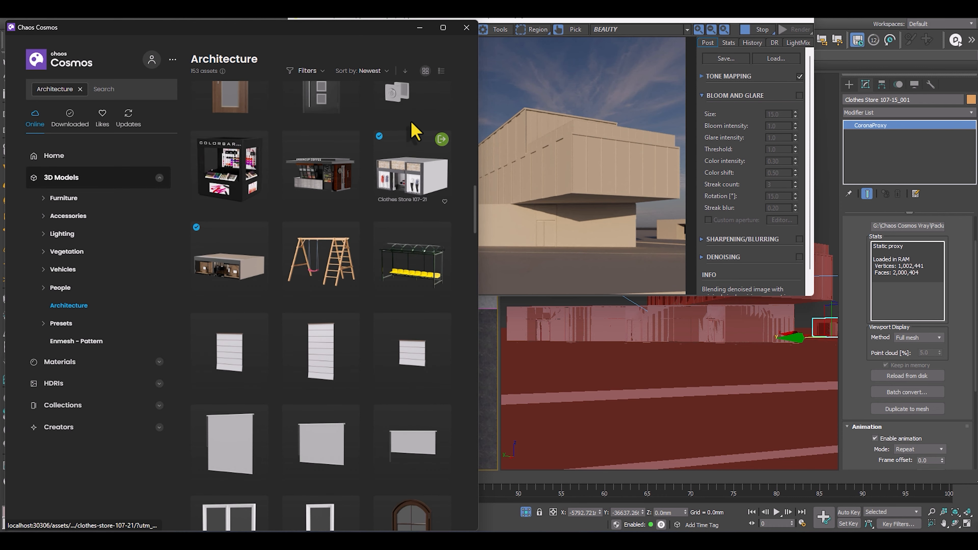
{"action": "left_click", "coordinate": [439, 138]}
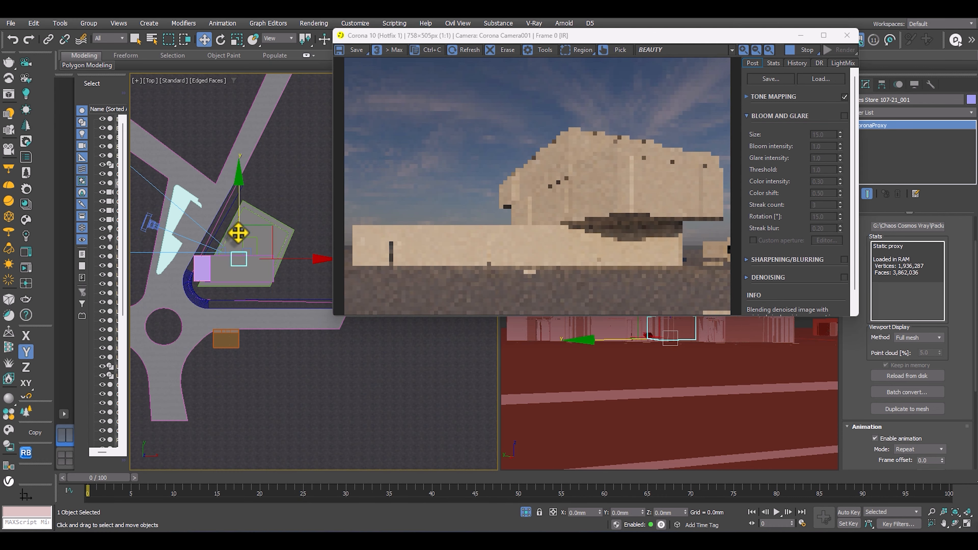
{"action": "left_click_drag", "start_coordinate": [238, 233], "coordinate": [250, 304]}
{"action": "scroll", "coordinate": [240, 310], "scroll_direction": "up", "scroll_amount": 5}
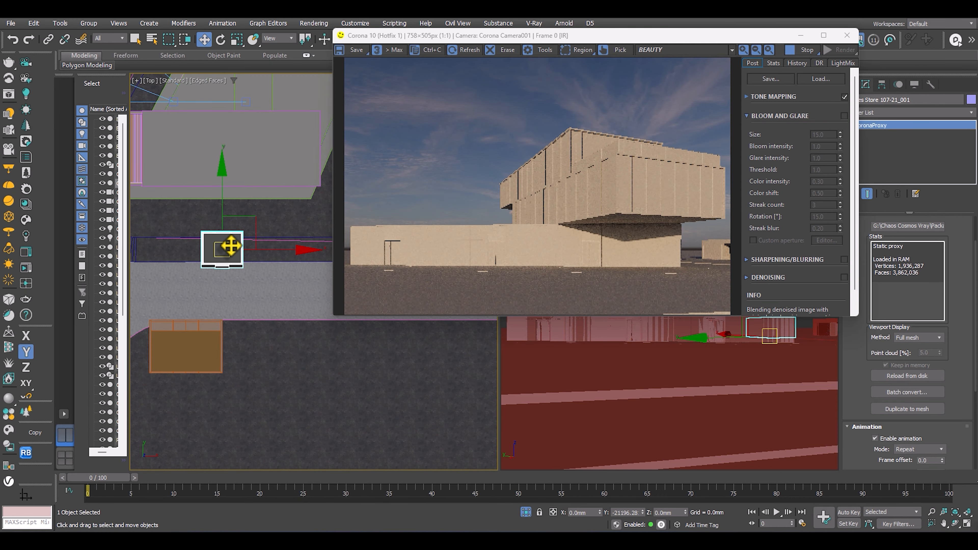
{"action": "left_click_drag", "start_coordinate": [230, 247], "coordinate": [260, 349]}
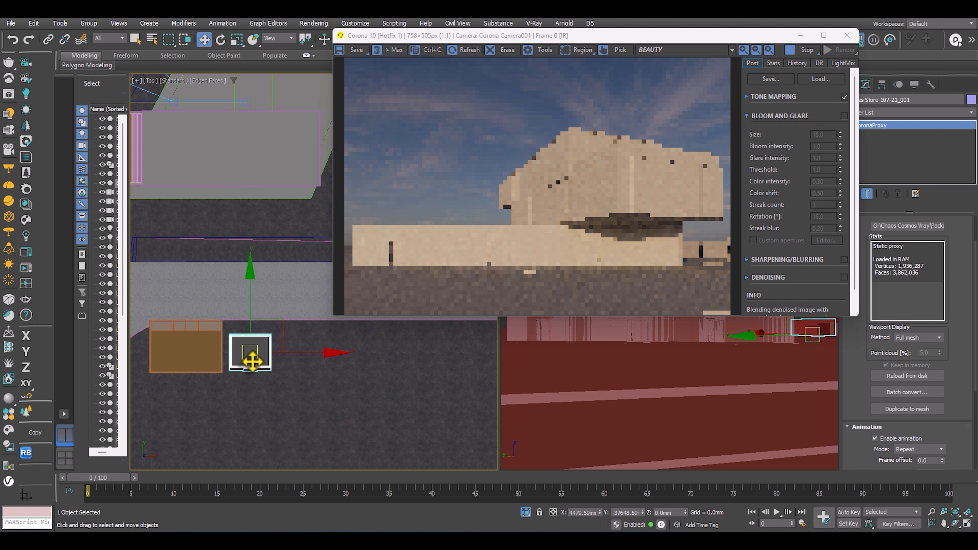
Shift the second store forward to the road edge in line with the first store, to about X 4948 mm, Y -35336 mm.
{"action": "scroll", "coordinate": [260, 349], "scroll_direction": "up", "scroll_amount": 2}
{"action": "key", "text": "e"}
{"action": "mouse_move", "coordinate": [319, 382]}
{"action": "left_mouse_down"}
{"action": "mouse_move", "coordinate": [312, 395]}
{"action": "mouse_move", "coordinate": [325, 376]}
{"action": "mouse_move", "coordinate": [313, 390]}
{"action": "left_mouse_up"}
{"action": "key", "text": "w"}
{"action": "mouse_move", "coordinate": [235, 349]}
{"action": "middle_mouse_down", "text": "alt"}
{"action": "mouse_move", "coordinate": [295, 339]}
{"action": "mouse_move", "coordinate": [228, 348]}
{"action": "middle_mouse_up", "text": "alt"}
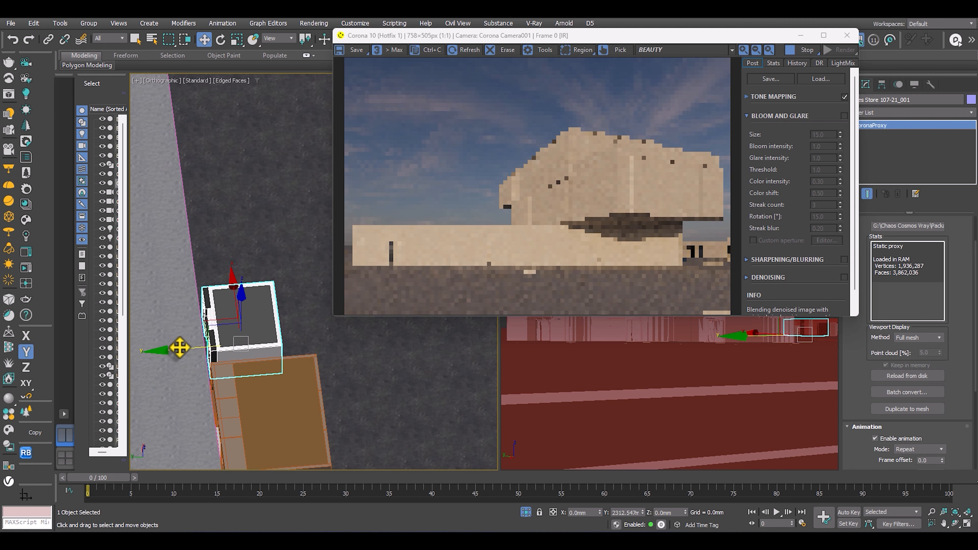
{"action": "middle_click_drag", "start_coordinate": [180, 348], "coordinate": [133, 314], "text": "alt"}
{"action": "scroll", "coordinate": [229, 340], "scroll_direction": "up", "scroll_amount": 3}
{"action": "scroll", "coordinate": [266, 317], "scroll_direction": "up", "scroll_amount": 2}
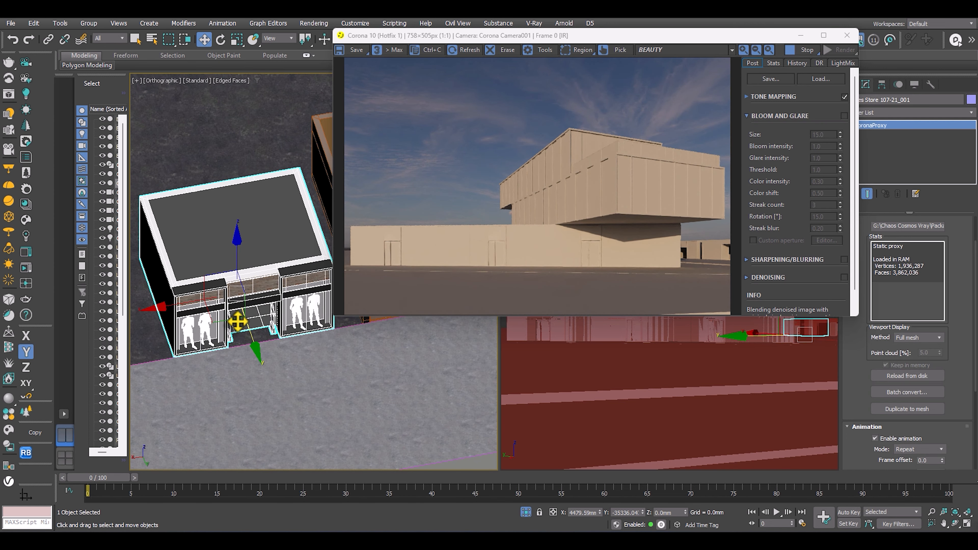
{"action": "middle_click_drag", "start_coordinate": [231, 323], "coordinate": [314, 320], "text": "alt"}
{"action": "middle_click_drag", "start_coordinate": [123, 304], "coordinate": [247, 284], "text": "alt"}
Turn off the material override in the Corona scene settings and inspect the building and stores in the interactive render with real materials.
{"action": "key", "text": "F10"}
{"action": "left_click", "coordinate": [194, 131]}
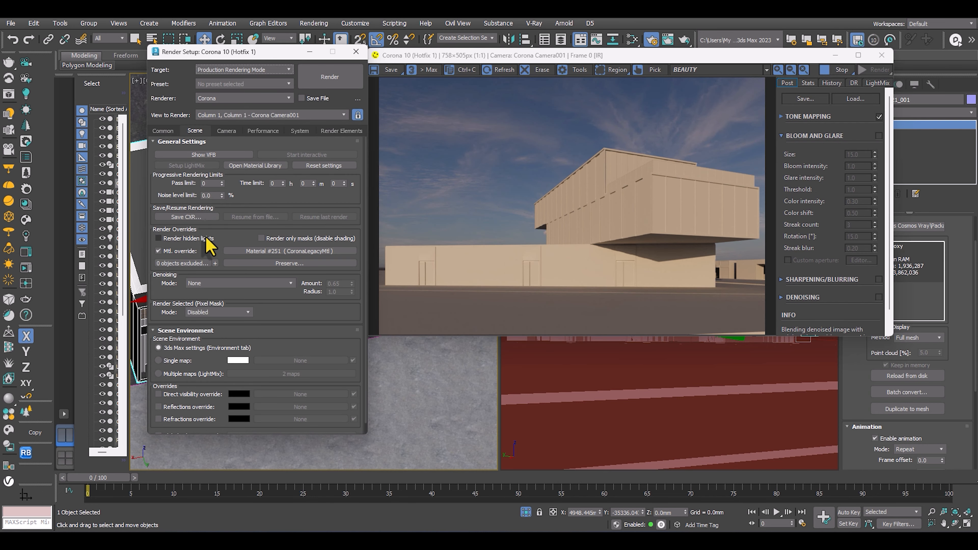
{"action": "left_click", "coordinate": [158, 251]}
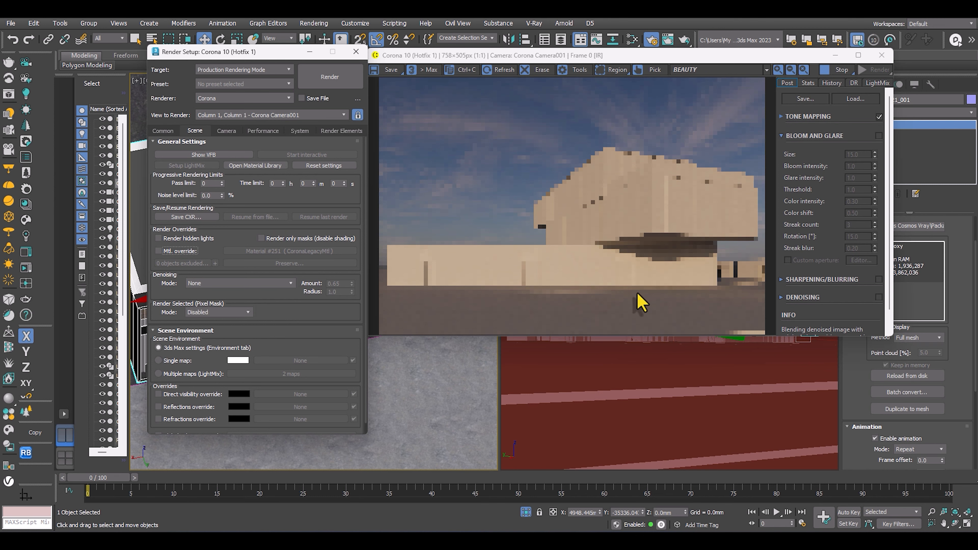
{"action": "left_click_drag", "start_coordinate": [248, 54], "coordinate": [180, 59]}
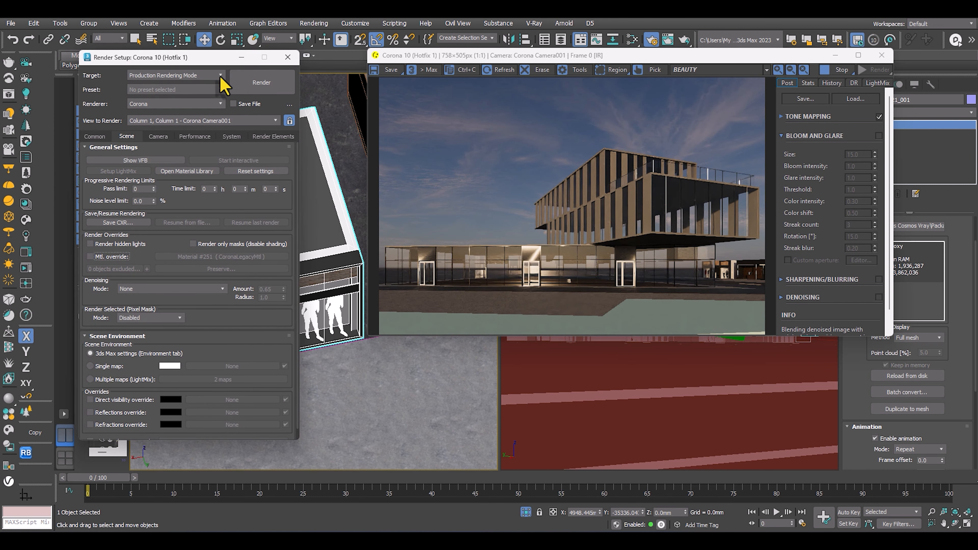
{"action": "scroll", "coordinate": [732, 290], "scroll_direction": "up", "scroll_amount": 1}
{"action": "scroll", "coordinate": [612, 257], "scroll_direction": "down", "scroll_amount": 1}
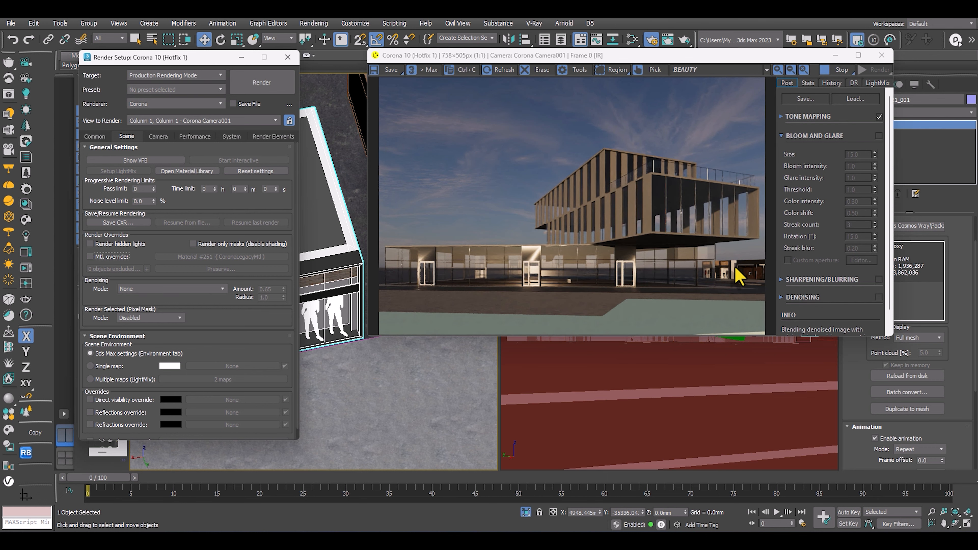
{"action": "scroll", "coordinate": [569, 287], "scroll_direction": "up", "scroll_amount": 1}
{"action": "scroll", "coordinate": [547, 269], "scroll_direction": "down", "scroll_amount": 1}
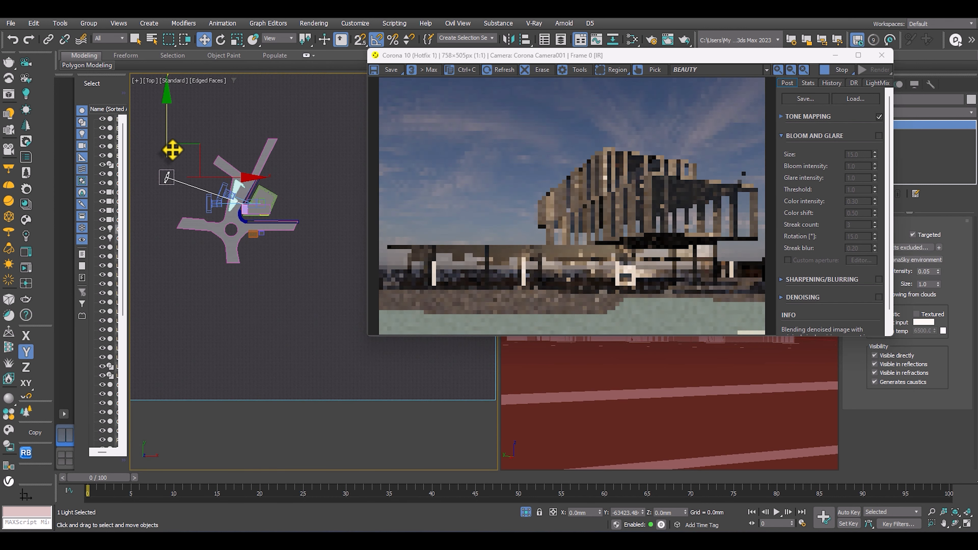
Select the Corona Sun, try an intensity of 0.5, and reduce it to 0.3.
{"action": "mouse_move", "coordinate": [170, 148]}
{"action": "left_mouse_down"}
{"action": "mouse_move", "coordinate": [172, 180]}
{"action": "mouse_move", "coordinate": [172, 150]}
{"action": "left_mouse_up"}
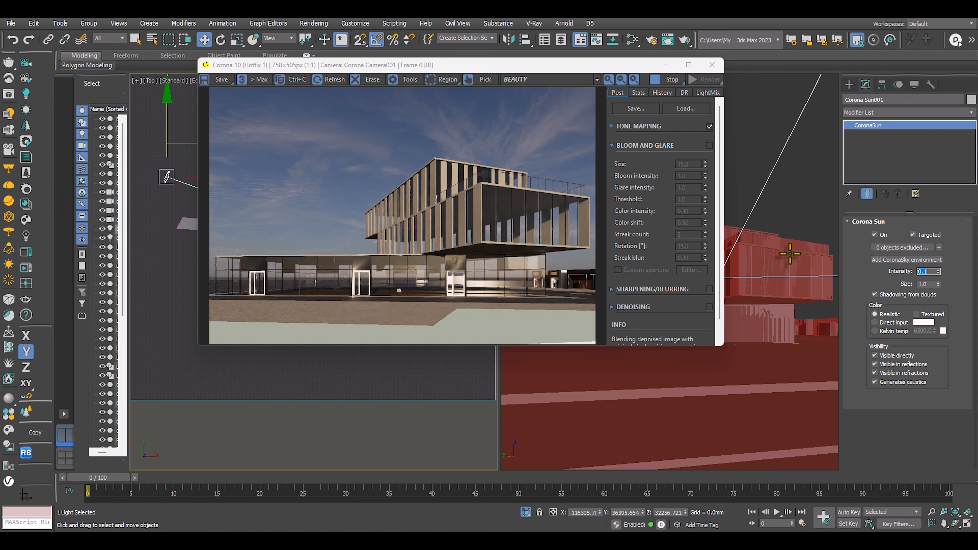
{"action": "key", "text": "Return"}
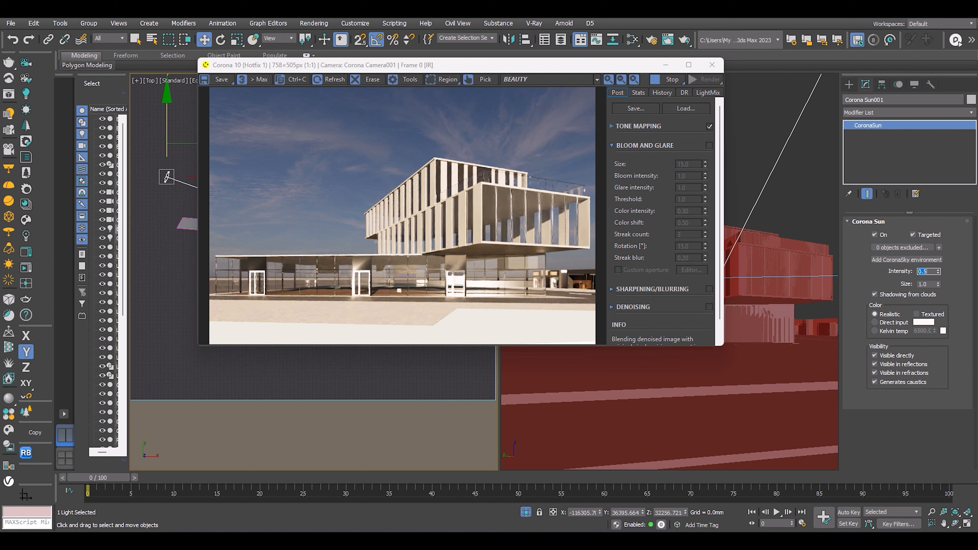
{"action": "key", "text": "Return"}
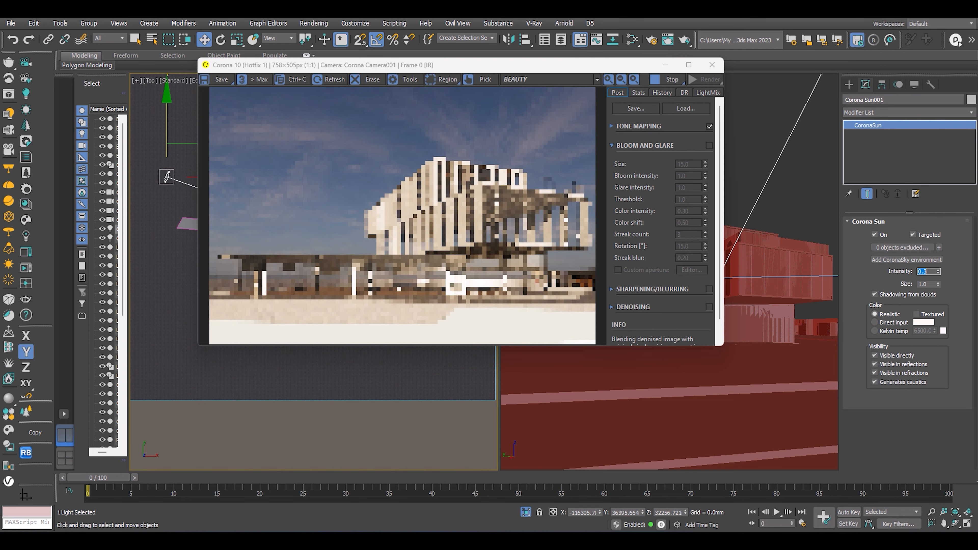
Move both clothes stores back from the road edge in the top view, the larger one to about Y -40150 mm.
{"action": "scroll", "coordinate": [484, 227], "scroll_direction": "up", "scroll_amount": 1}
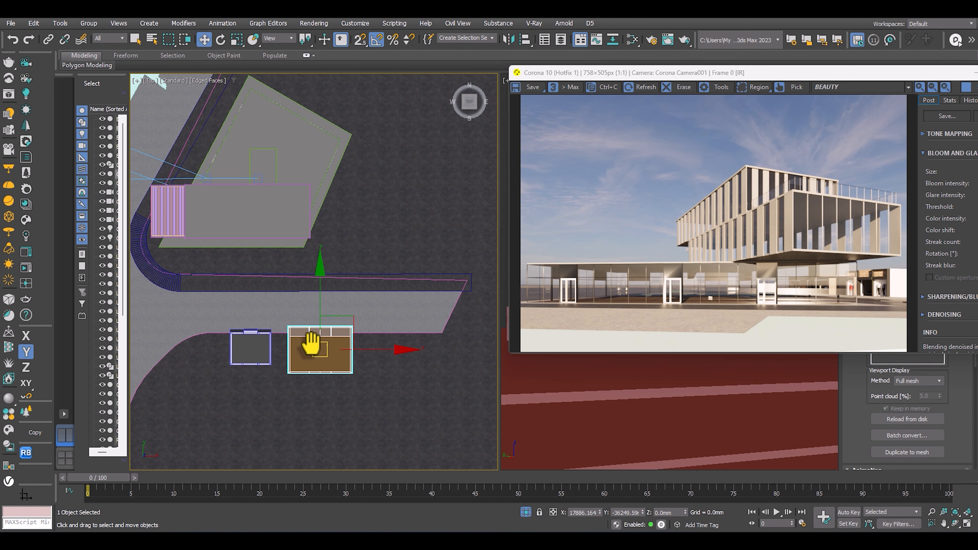
{"action": "scroll", "coordinate": [327, 332], "scroll_direction": "up", "scroll_amount": 4}
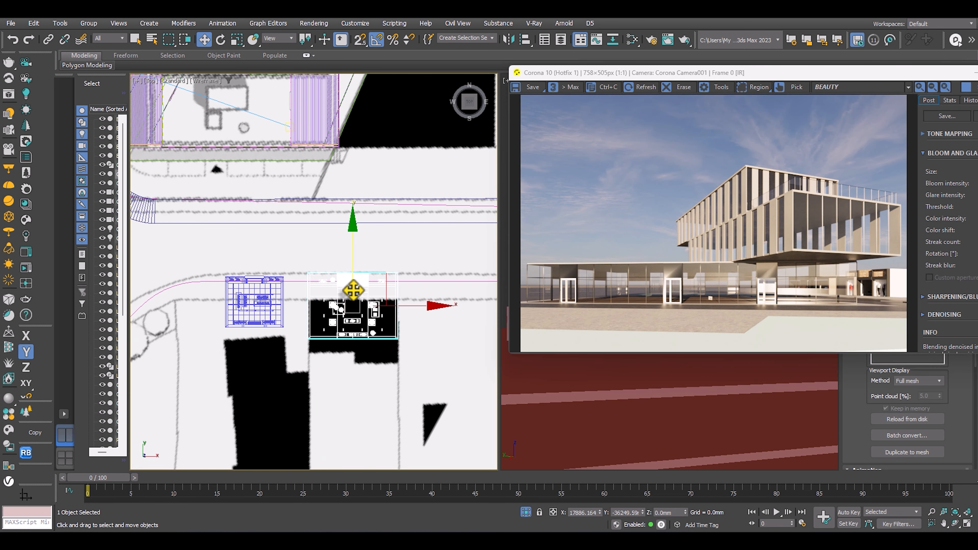
{"action": "left_click_drag", "start_coordinate": [353, 290], "coordinate": [353, 314]}
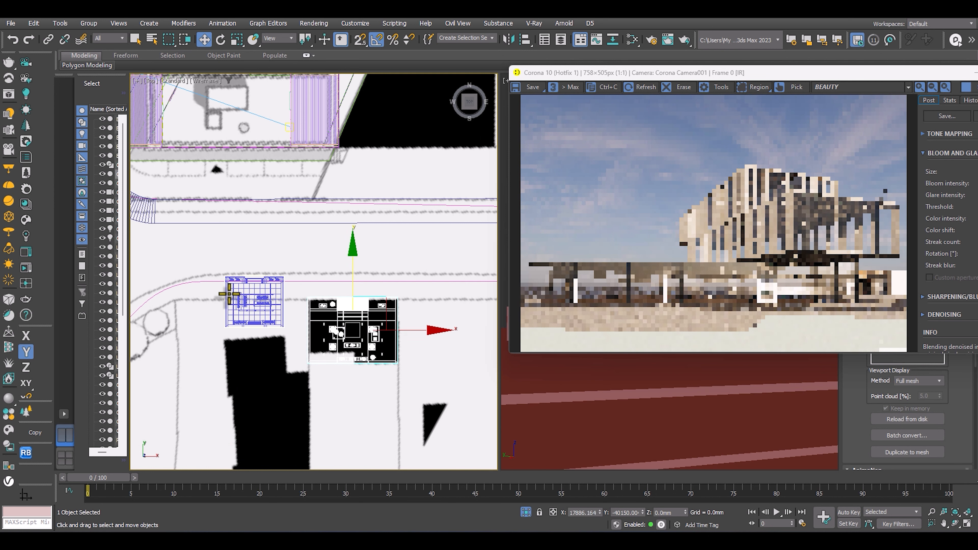
{"action": "left_click", "coordinate": [254, 292]}
{"action": "middle_click_drag", "start_coordinate": [262, 294], "coordinate": [299, 267]}
{"action": "left_click_drag", "start_coordinate": [299, 266], "coordinate": [304, 328]}
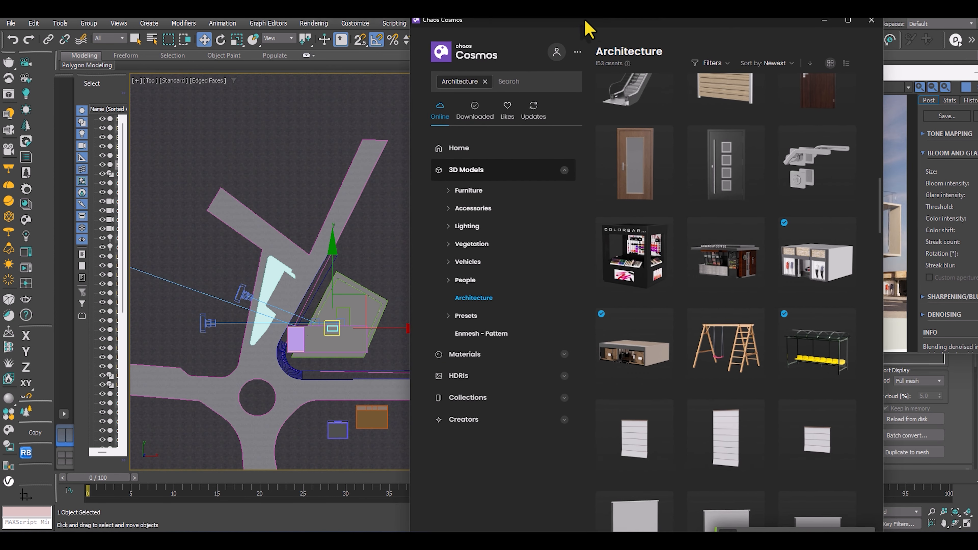
Bring in Bus Stop 44-17 from Chaos Cosmos and place it along the far corner of the building plot, at about Y 23936 mm.
{"action": "left_click_drag", "start_coordinate": [585, 27], "coordinate": [555, 25]}
{"action": "mouse_move", "coordinate": [784, 350]}
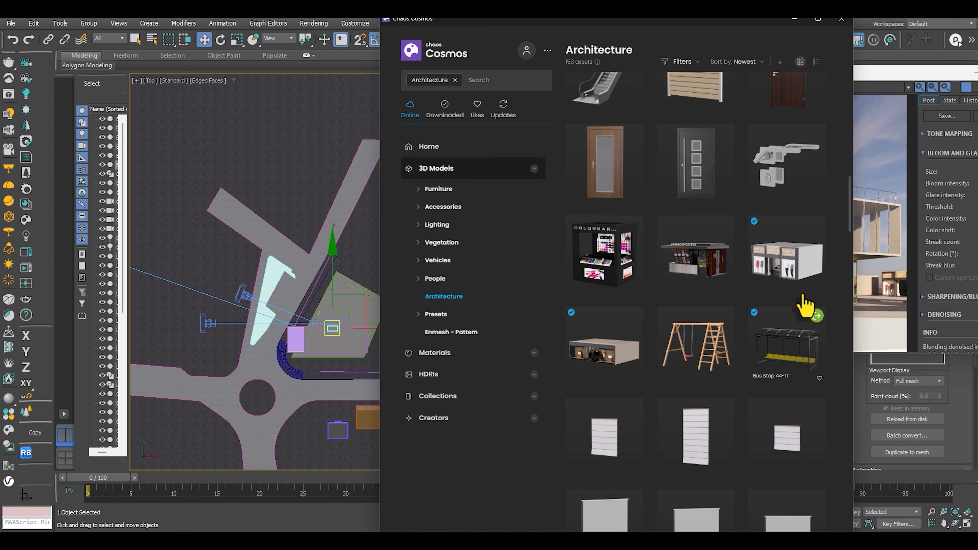
{"action": "left_click", "coordinate": [795, 19]}
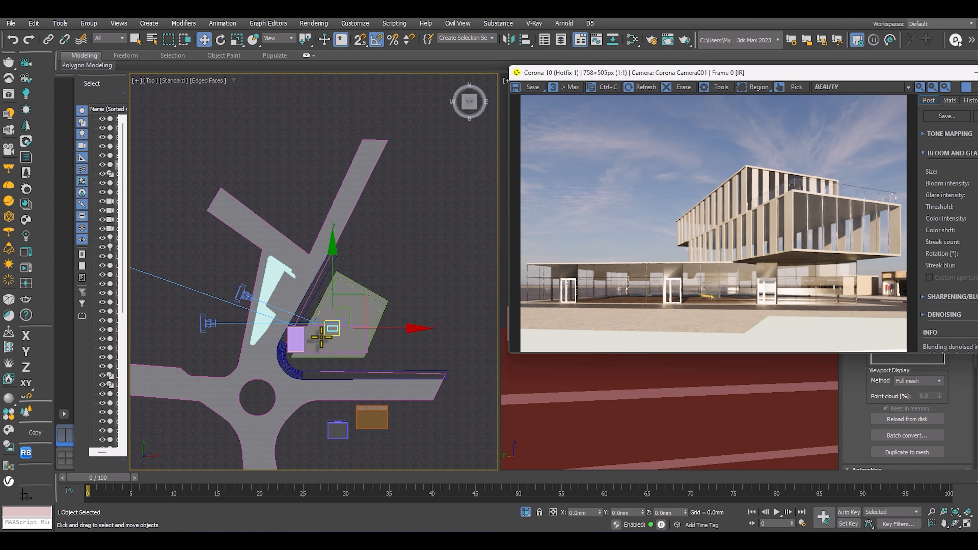
{"action": "left_click_drag", "start_coordinate": [338, 323], "coordinate": [294, 319]}
{"action": "scroll", "coordinate": [331, 260], "scroll_direction": "up", "scroll_amount": 3}
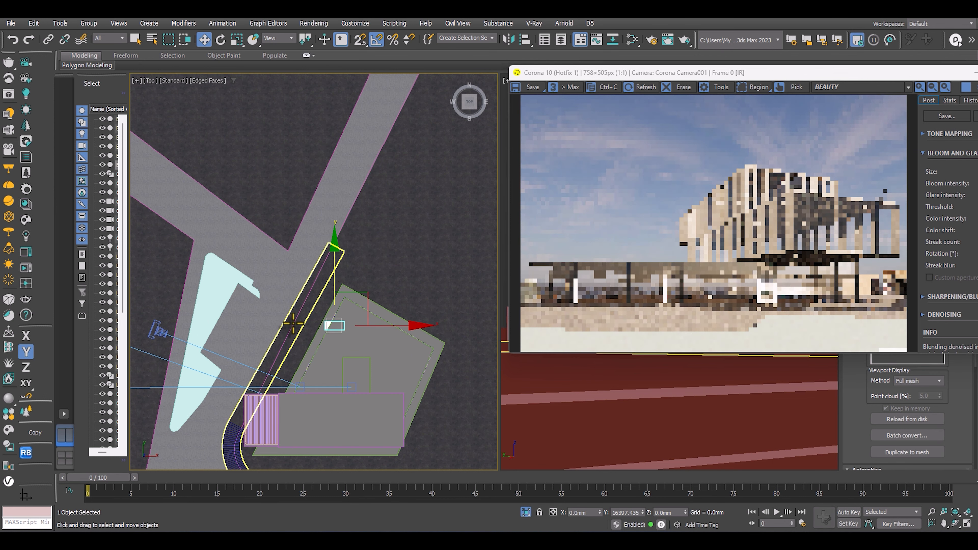
{"action": "key", "text": "F3"}
{"action": "middle_click_drag", "start_coordinate": [321, 332], "coordinate": [339, 312]}
{"action": "left_click_drag", "start_coordinate": [347, 295], "coordinate": [371, 256]}
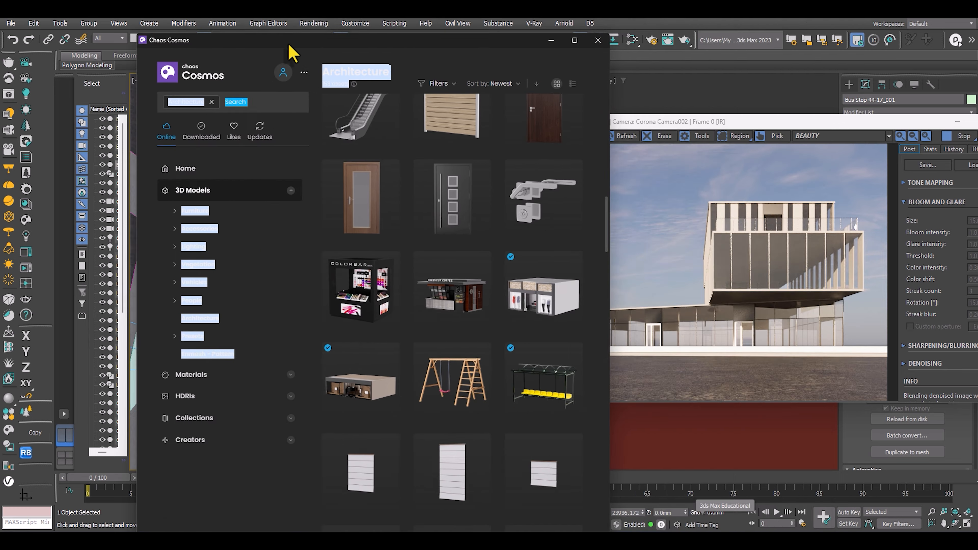
Browse the Chaos Cosmos Architecture models and import Building Office 121-19.
{"action": "left_click_drag", "start_coordinate": [289, 44], "coordinate": [276, 44]}
{"action": "scroll", "coordinate": [427, 299], "scroll_direction": "down", "scroll_amount": 10}
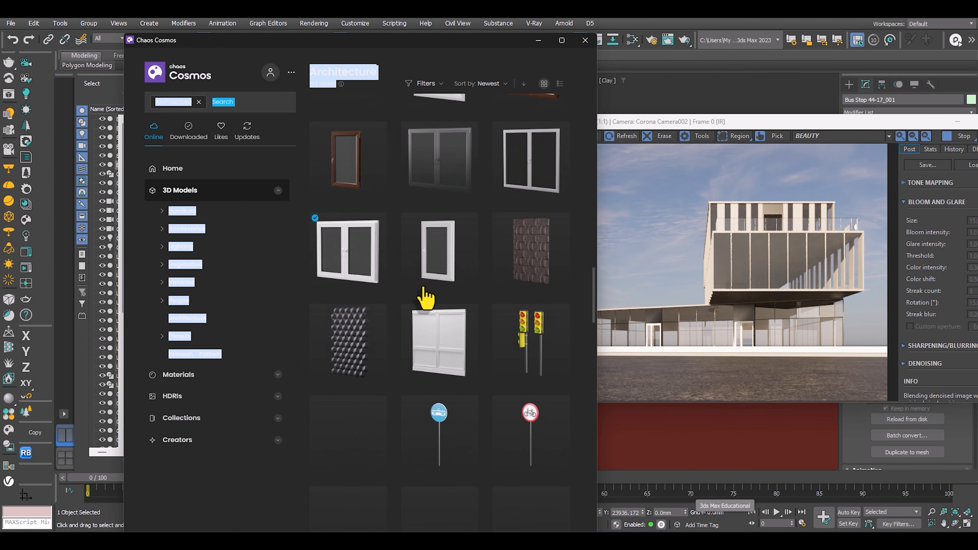
{"action": "scroll", "coordinate": [428, 299], "scroll_direction": "down", "scroll_amount": 6}
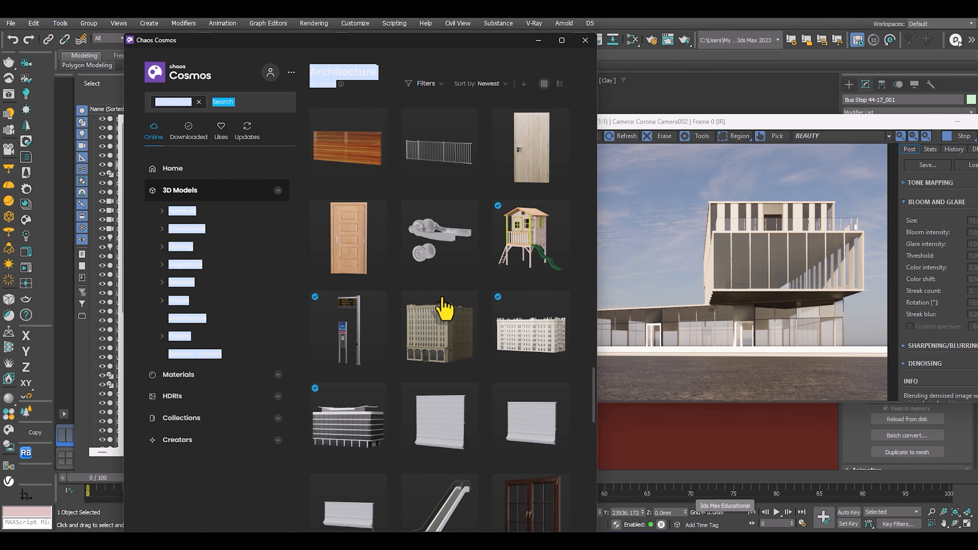
{"action": "scroll", "coordinate": [464, 341], "scroll_direction": "down", "scroll_amount": 3}
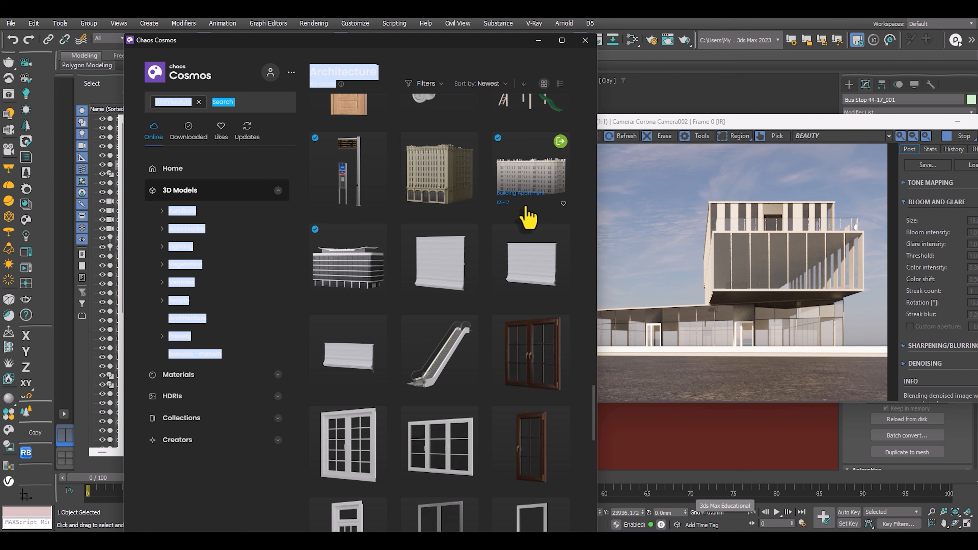
{"action": "left_click", "coordinate": [378, 234]}
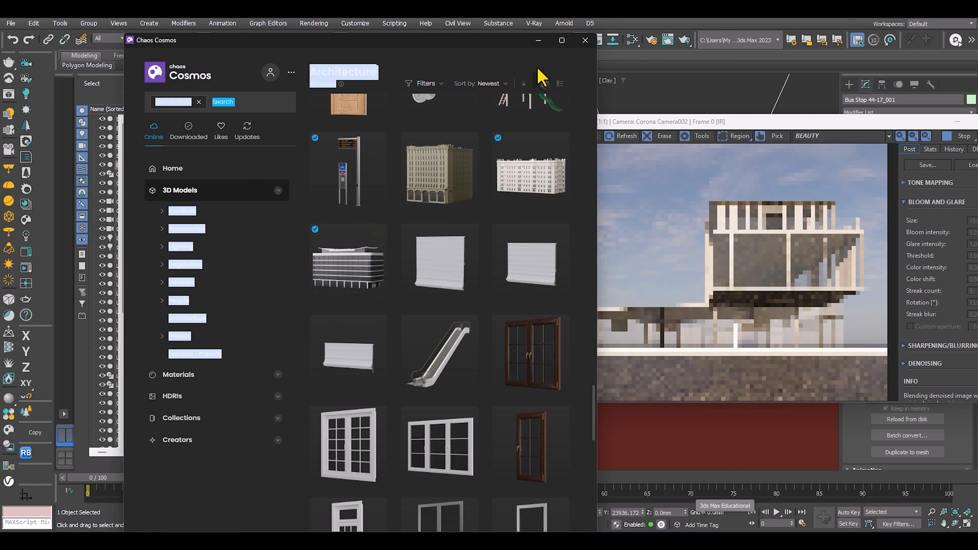
{"action": "left_click", "coordinate": [539, 40]}
Move the office building behind the plot to about X 27414 mm, Y 40775 mm, and rotate it about -38.6° around Z.
{"action": "scroll", "coordinate": [401, 249], "scroll_direction": "down", "scroll_amount": 5}
{"action": "scroll", "coordinate": [400, 242], "scroll_direction": "up", "scroll_amount": 3}
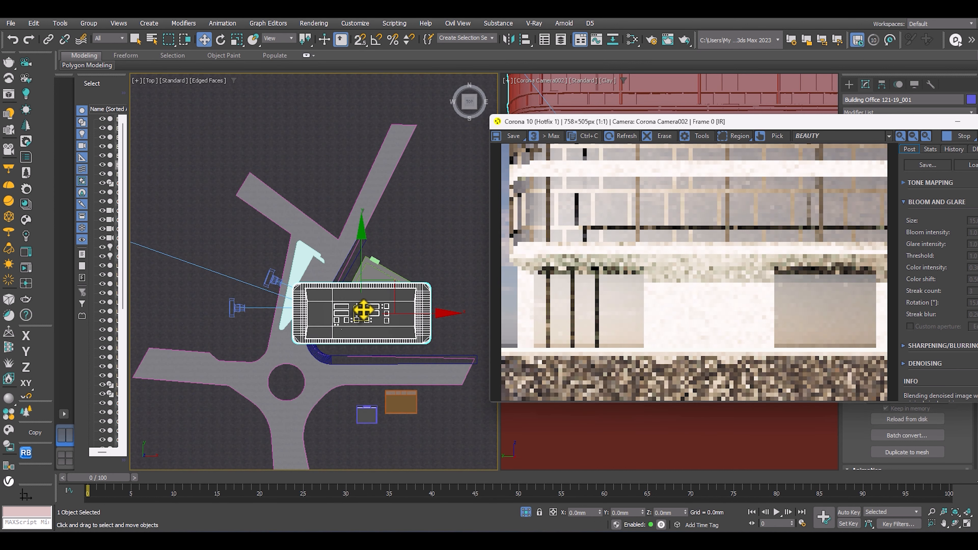
{"action": "left_click_drag", "start_coordinate": [397, 247], "coordinate": [426, 221]}
{"action": "middle_click_drag", "start_coordinate": [427, 221], "coordinate": [317, 280]}
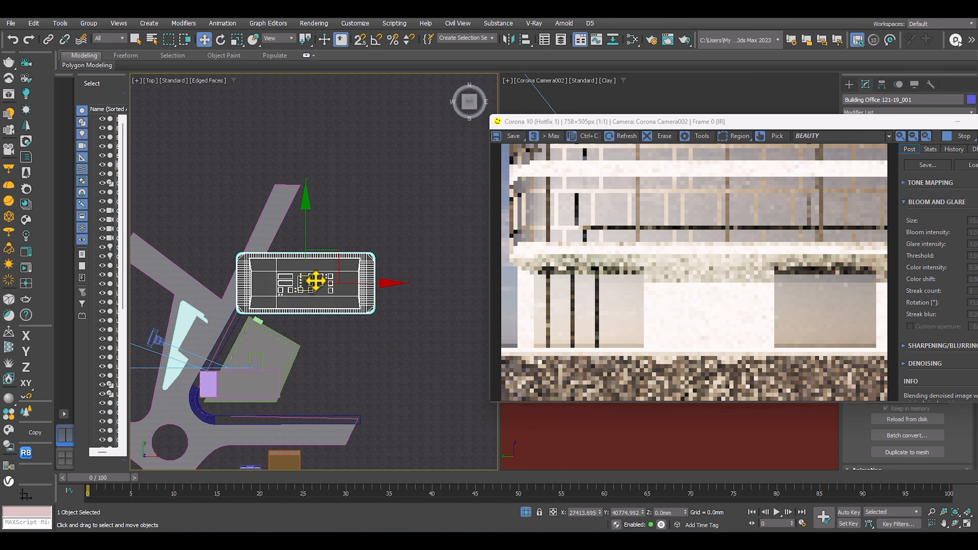
{"action": "scroll", "coordinate": [324, 279], "scroll_direction": "down", "scroll_amount": 4}
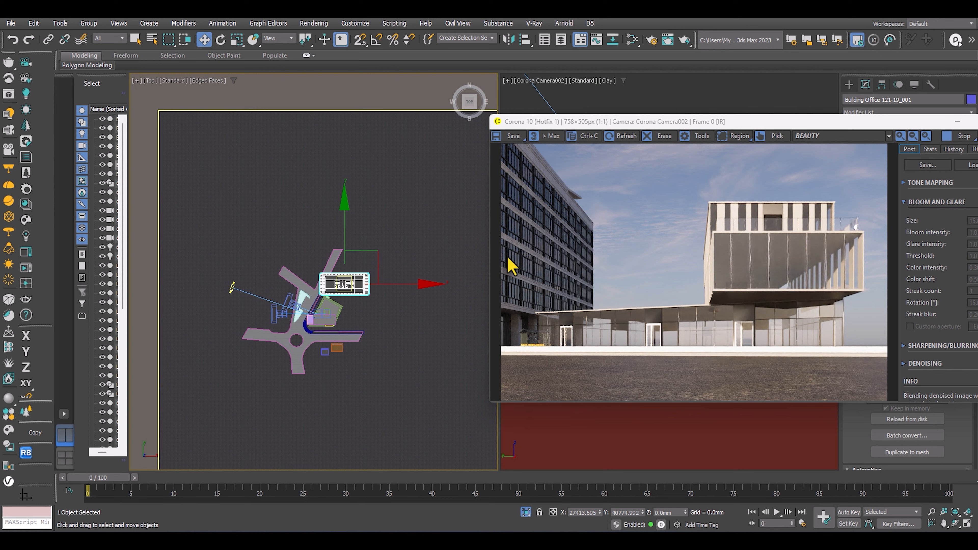
{"action": "key", "text": "e"}
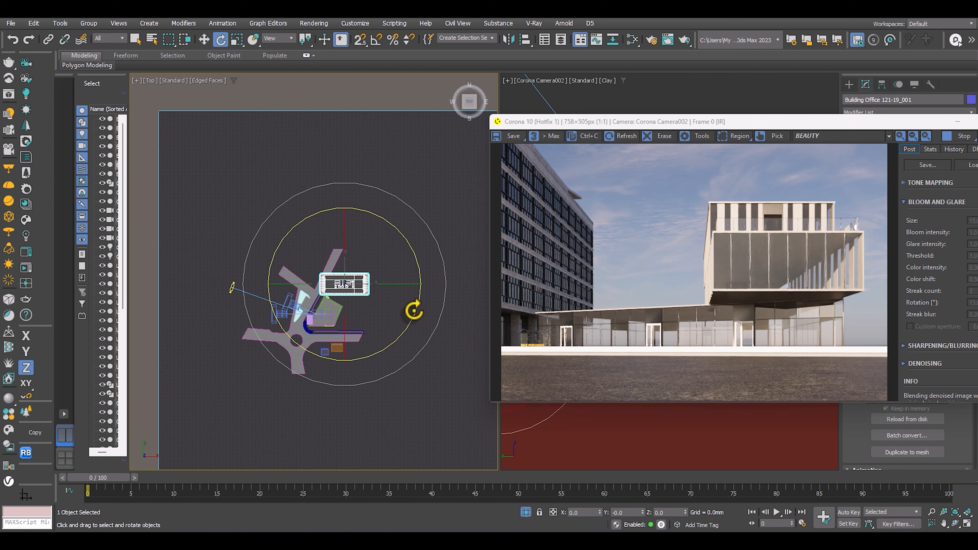
{"action": "left_click_drag", "start_coordinate": [411, 306], "coordinate": [401, 341]}
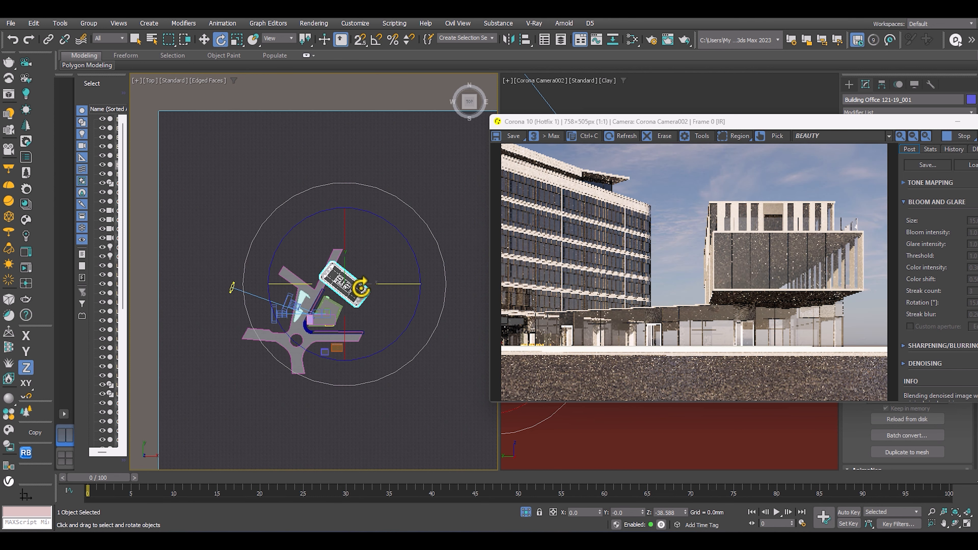
Lower the office building below ground in the front view to about Z -26163 mm.
{"action": "key", "text": "f"}
{"action": "key", "text": "z"}
{"action": "scroll", "coordinate": [361, 282], "scroll_direction": "down", "scroll_amount": 2}
{"action": "key", "text": "w"}
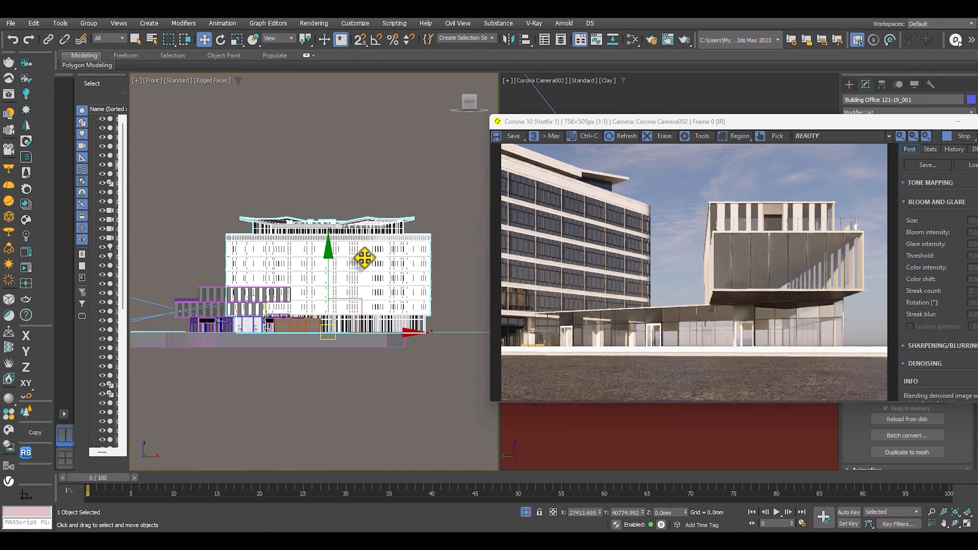
{"action": "left_click_drag", "start_coordinate": [324, 268], "coordinate": [325, 339]}
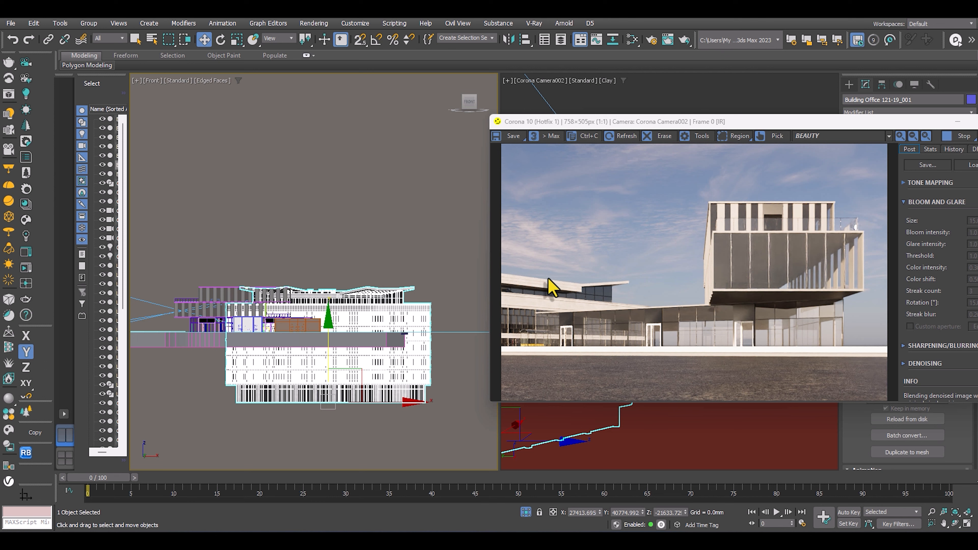
{"action": "left_click_drag", "start_coordinate": [327, 344], "coordinate": [327, 358]}
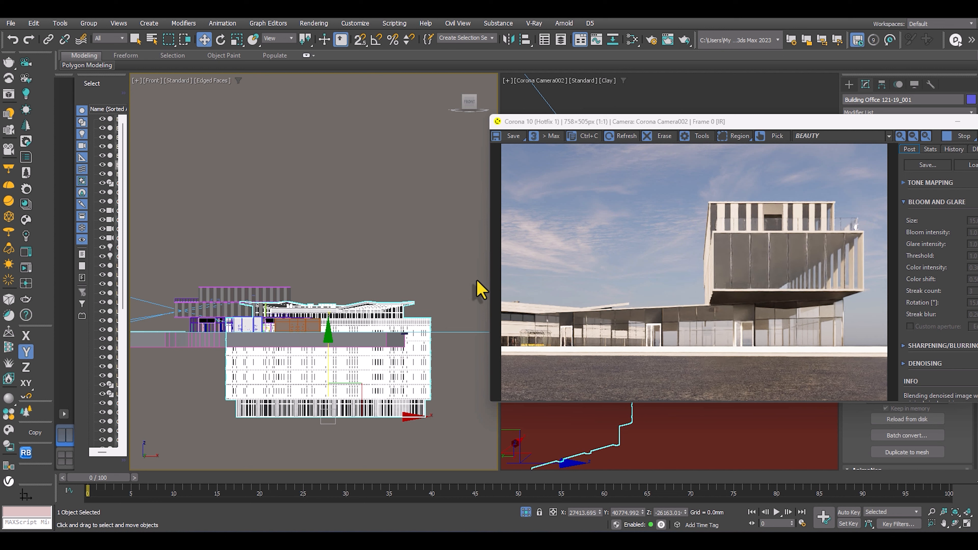
Try mirroring the office building on the Y axis with No Clone, and undo it.
{"action": "key", "text": "e"}
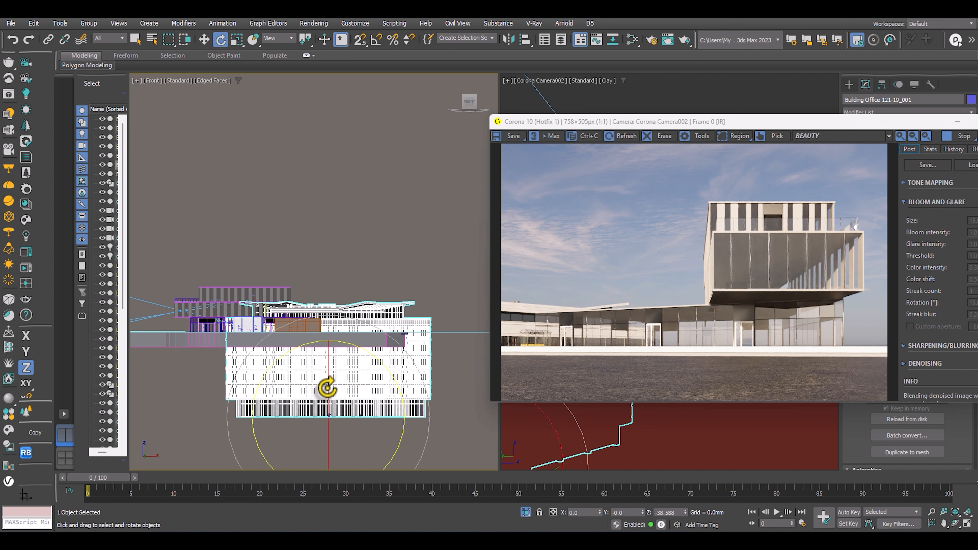
{"action": "key", "text": "w"}
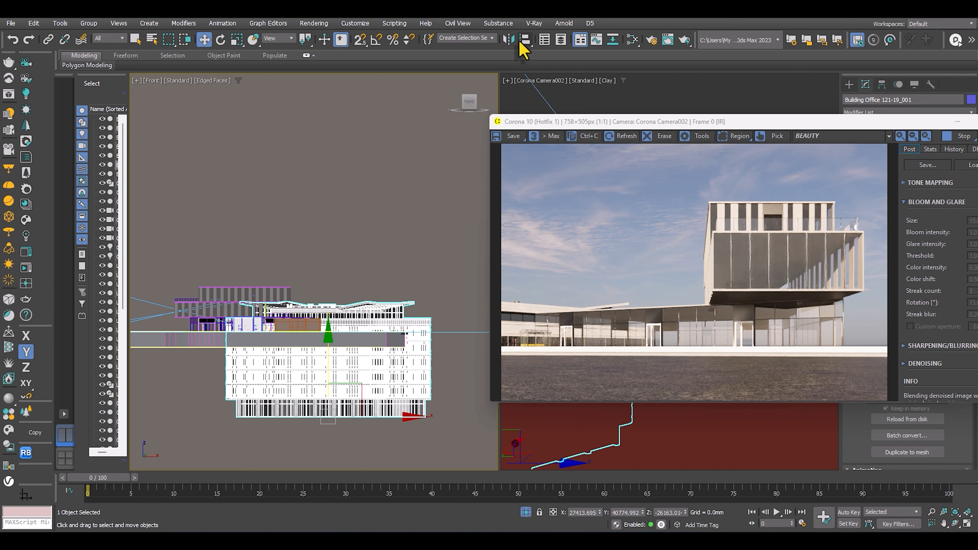
{"action": "left_click", "coordinate": [508, 39]}
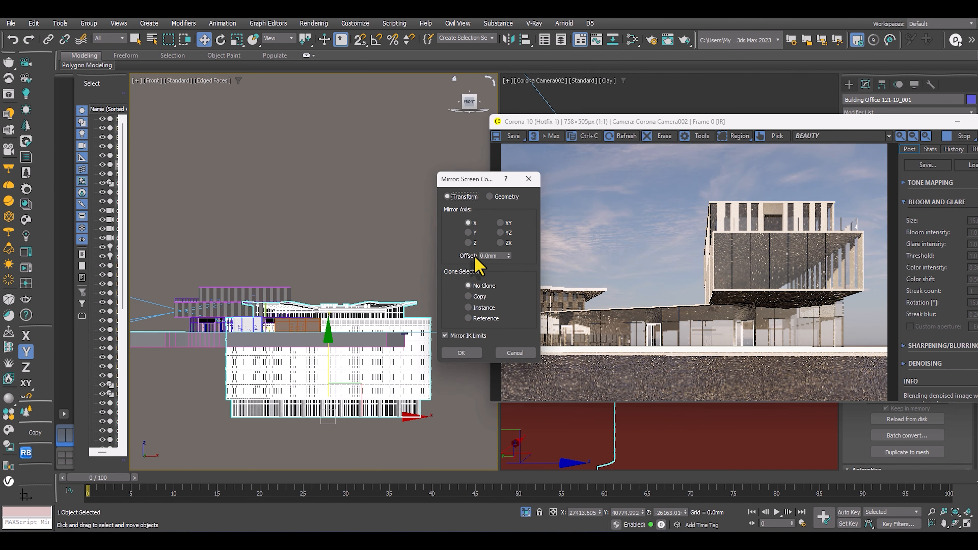
{"action": "left_click", "coordinate": [474, 233]}
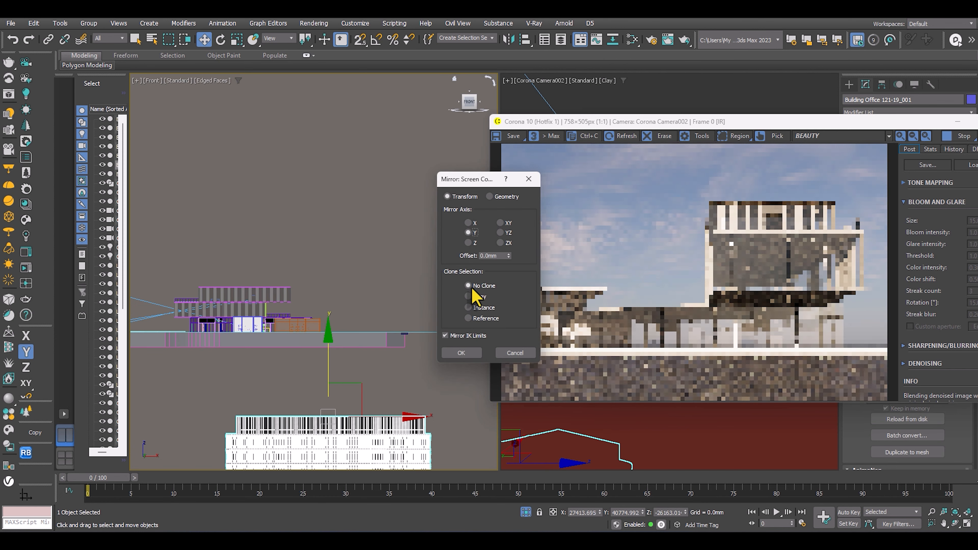
{"action": "left_click", "coordinate": [462, 352]}
{"action": "key", "text": "ctrl+z"}
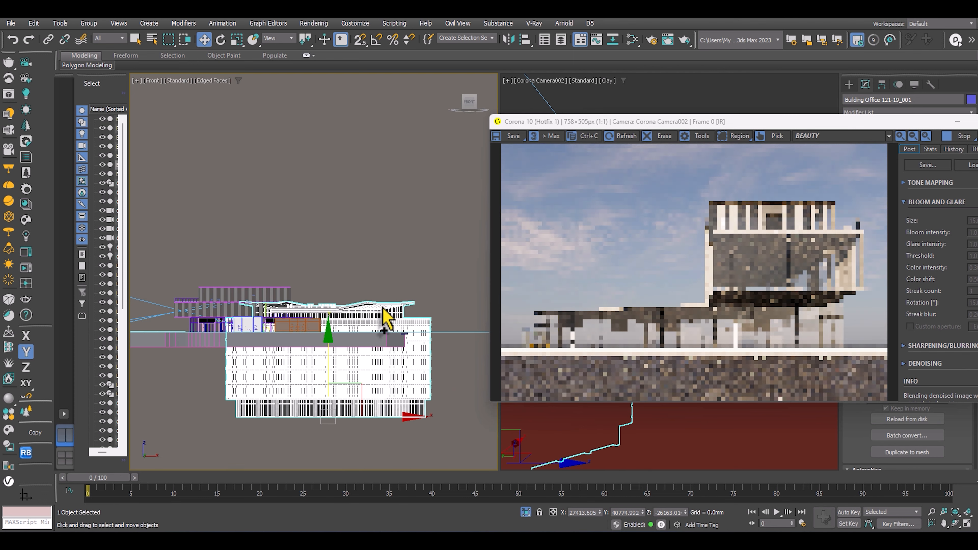
Raise the sunken office building partway in the front view, check the render, and delete the building.
{"action": "left_click_drag", "start_coordinate": [330, 346], "coordinate": [330, 323]}
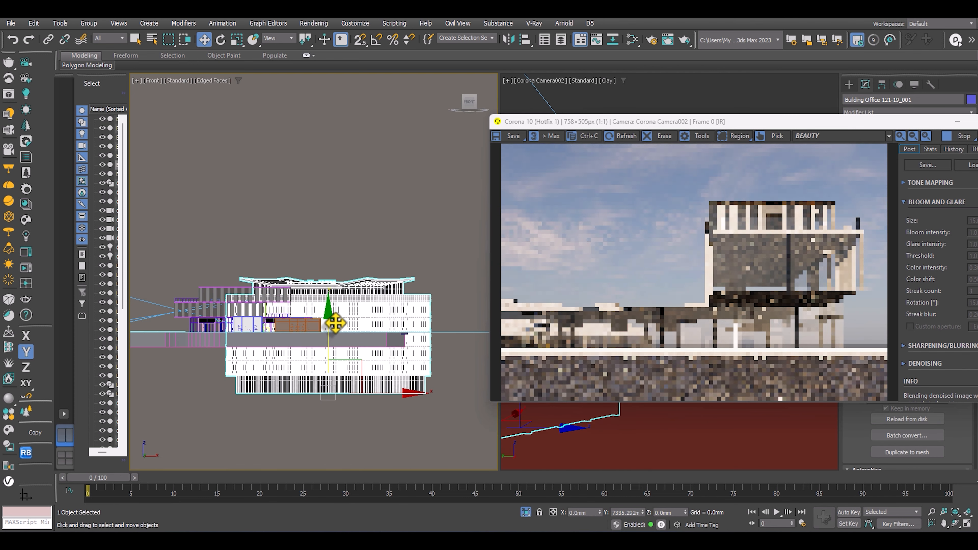
{"action": "left_click", "coordinate": [415, 229]}
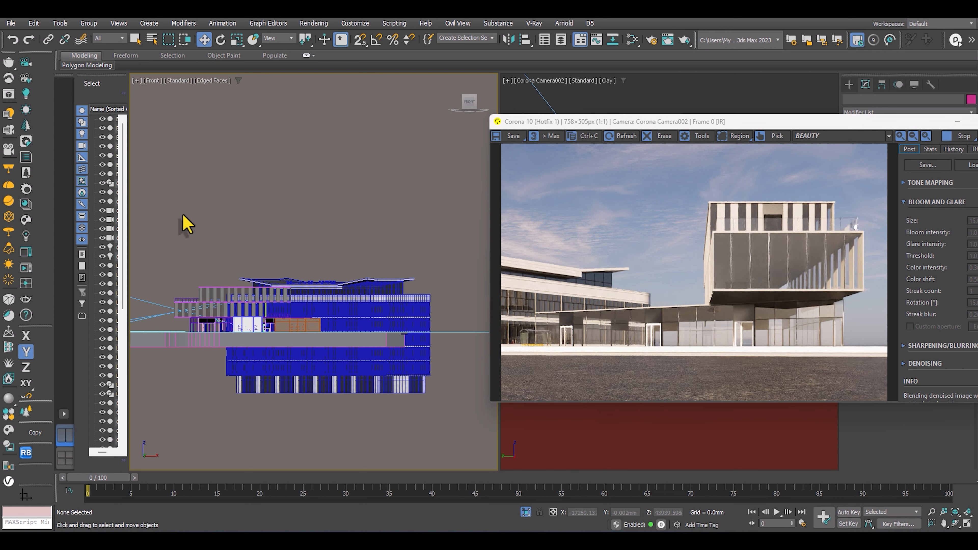
{"action": "left_click", "coordinate": [308, 358]}
{"action": "key", "text": "Delete"}
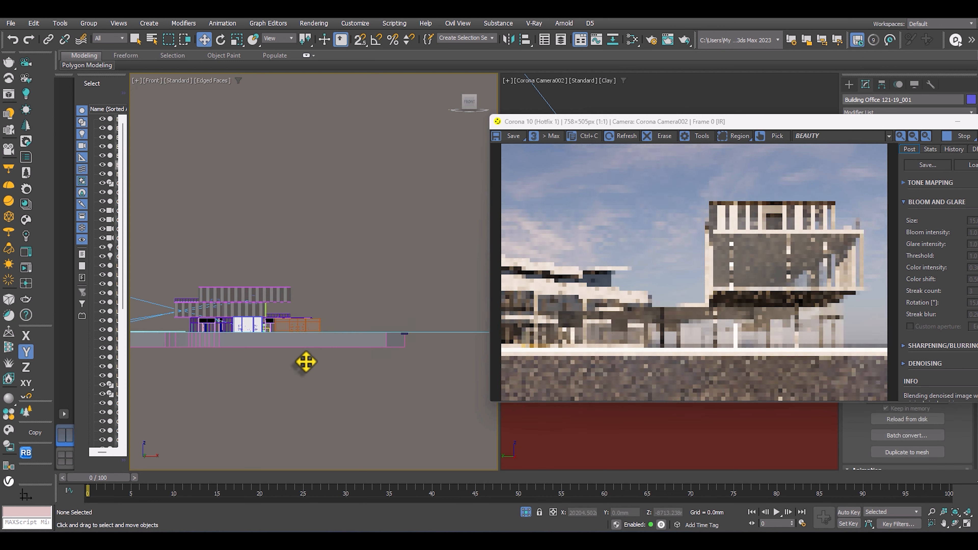
Import Children House 93-17 from the Chaos Cosmos Architecture models.
{"action": "left_click", "coordinate": [637, 540]}
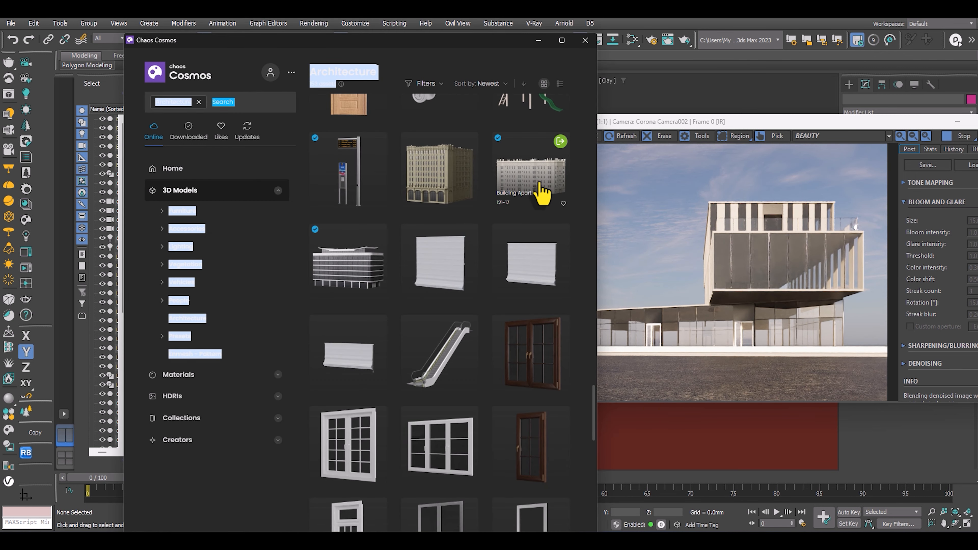
{"action": "scroll", "coordinate": [534, 200], "scroll_direction": "down", "scroll_amount": 5}
{"action": "scroll", "coordinate": [513, 260], "scroll_direction": "up", "scroll_amount": 10}
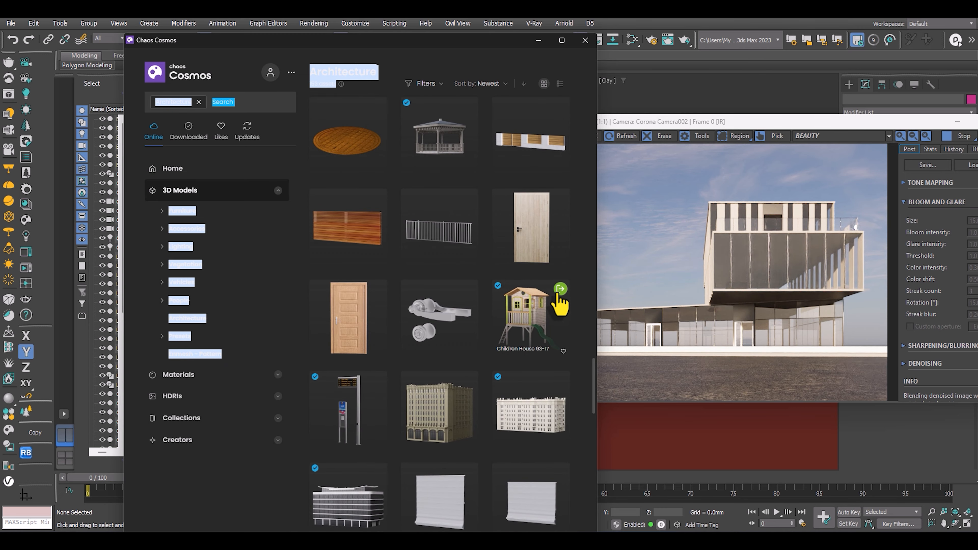
{"action": "left_click", "coordinate": [560, 289]}
{"action": "left_click", "coordinate": [539, 40]}
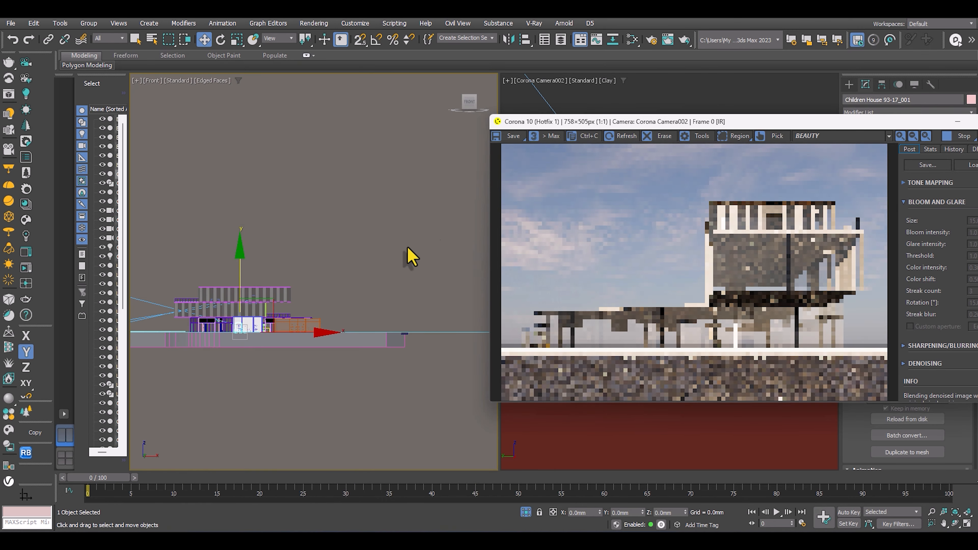
Move the children's house in the top view to the plot's northern corner, beside the green bus stop, at about X 2096, Y 25367 mm.
{"action": "key", "text": "t"}
{"action": "key", "text": "z"}
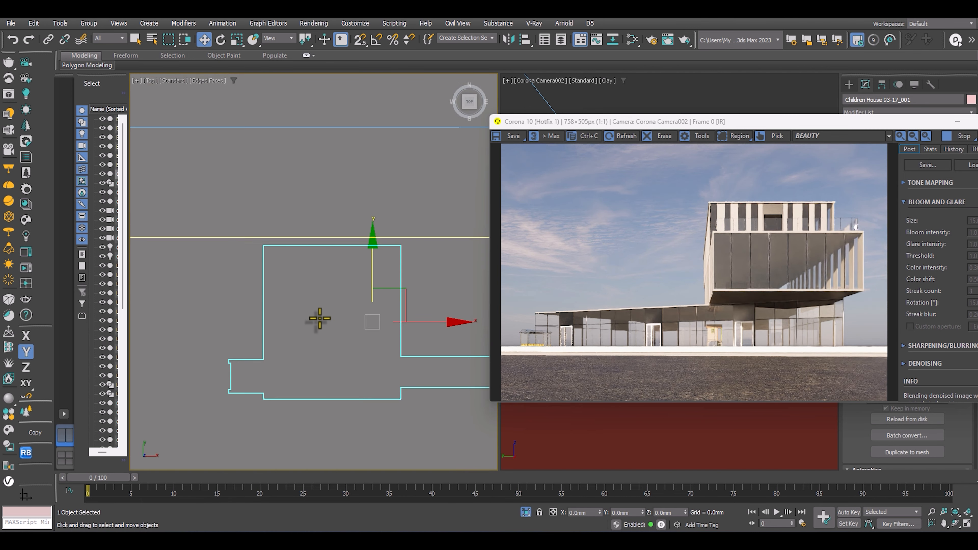
{"action": "scroll", "coordinate": [364, 322], "scroll_direction": "down", "scroll_amount": 10}
{"action": "key", "text": "F3"}
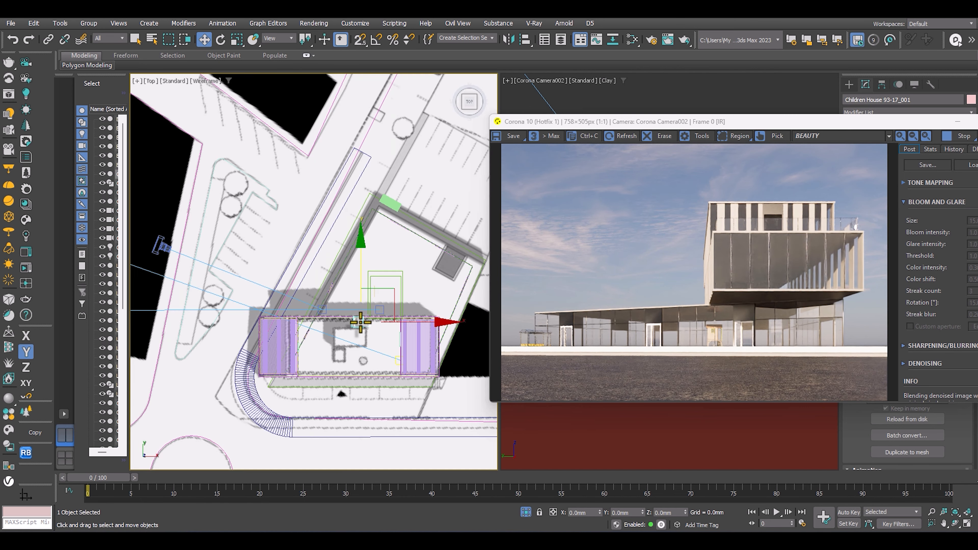
{"action": "scroll", "coordinate": [360, 323], "scroll_direction": "up", "scroll_amount": 2}
{"action": "left_click_drag", "start_coordinate": [360, 324], "coordinate": [387, 172]}
{"action": "middle_click_drag", "start_coordinate": [377, 184], "coordinate": [311, 263]}
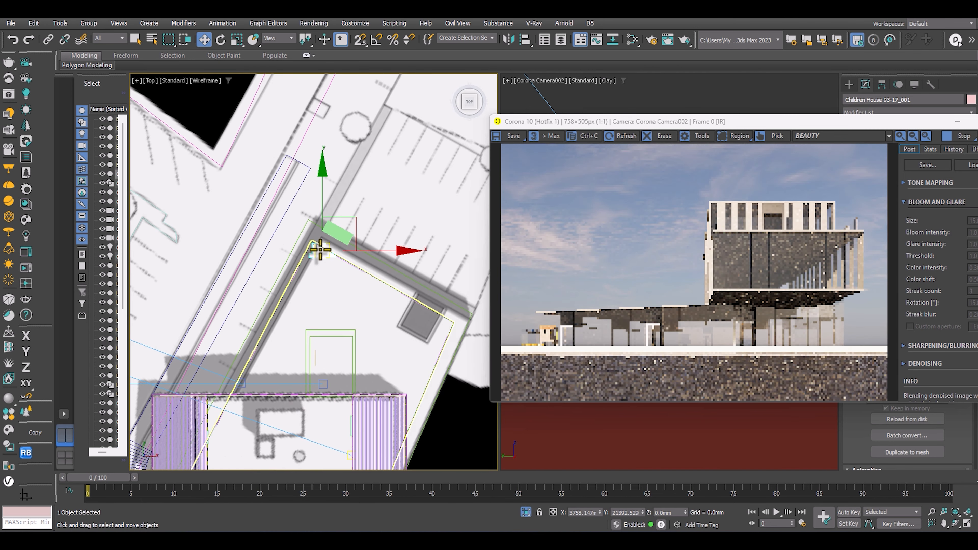
{"action": "left_click_drag", "start_coordinate": [319, 255], "coordinate": [336, 214]}
{"action": "key", "text": "F3"}
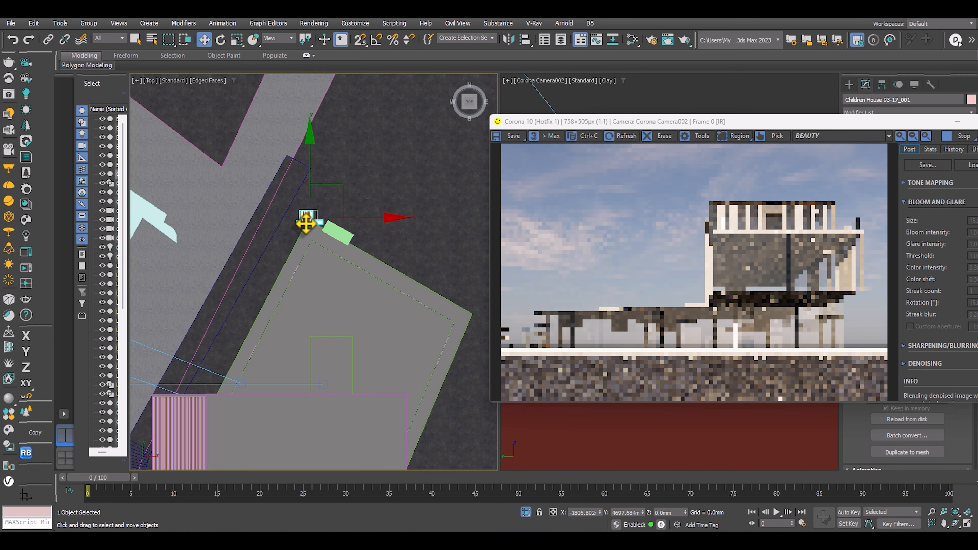
{"action": "scroll", "coordinate": [307, 218], "scroll_direction": "up", "scroll_amount": 4}
{"action": "middle_click_drag", "start_coordinate": [305, 218], "coordinate": [287, 243]}
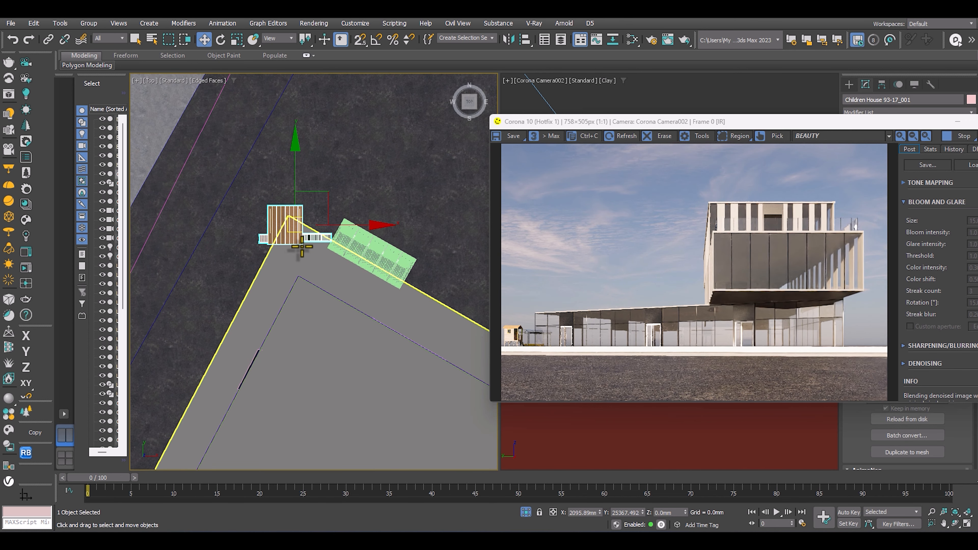
Rotate the children's house to about -31 degrees on Z to match the plot edge and nudge it clear of the corner.
{"action": "key", "text": "e"}
{"action": "left_click_drag", "start_coordinate": [337, 291], "coordinate": [312, 299]}
{"action": "key", "text": "w"}
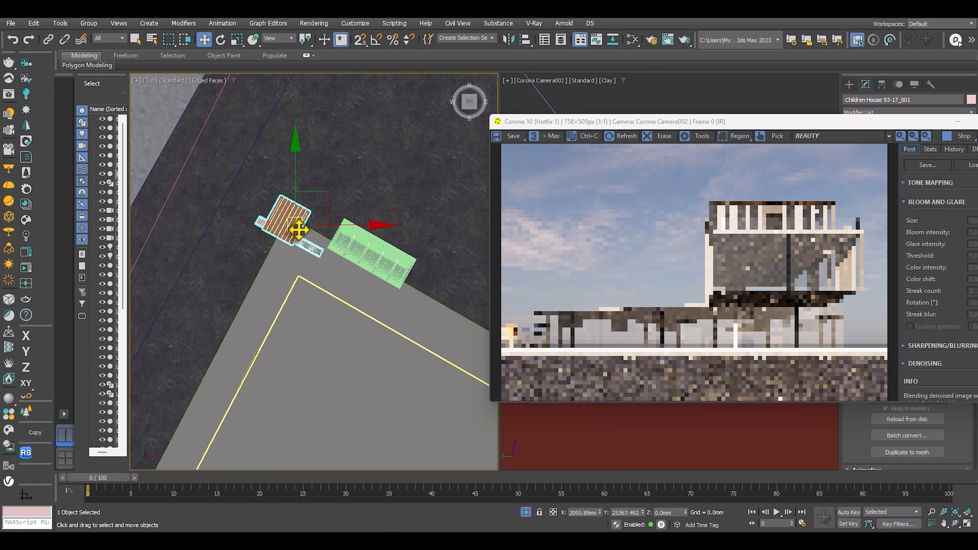
{"action": "left_click_drag", "start_coordinate": [301, 219], "coordinate": [306, 209]}
{"action": "key", "text": "e"}
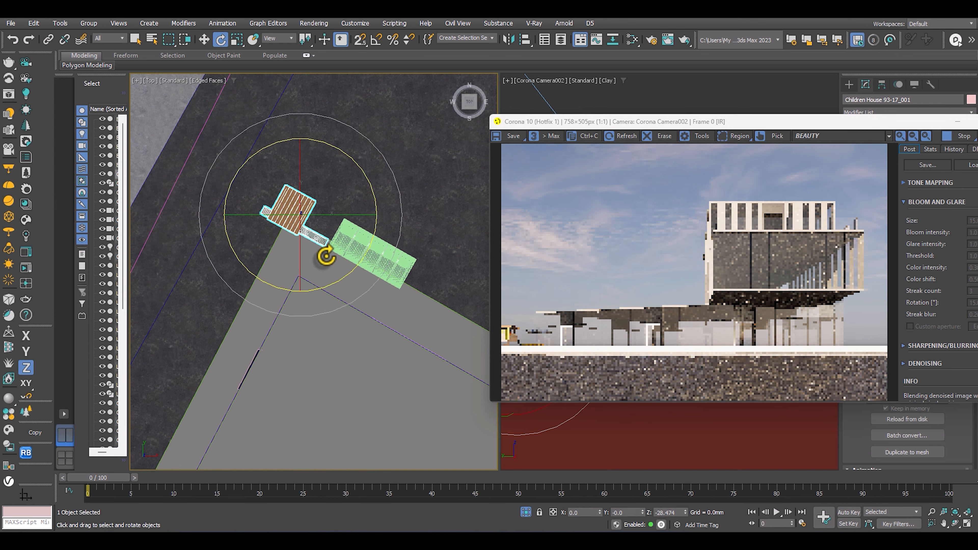
{"action": "left_click_drag", "start_coordinate": [332, 282], "coordinate": [328, 267]}
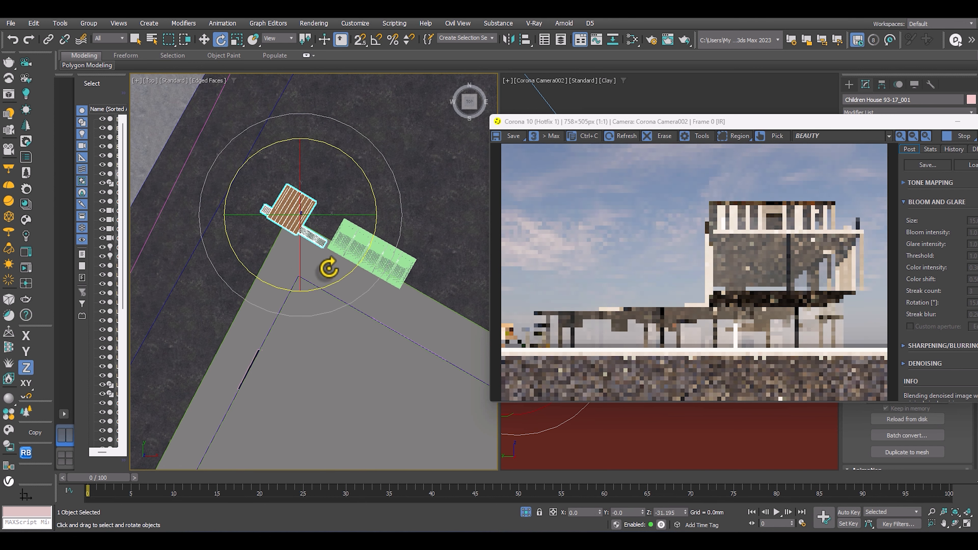
{"action": "key", "text": "w"}
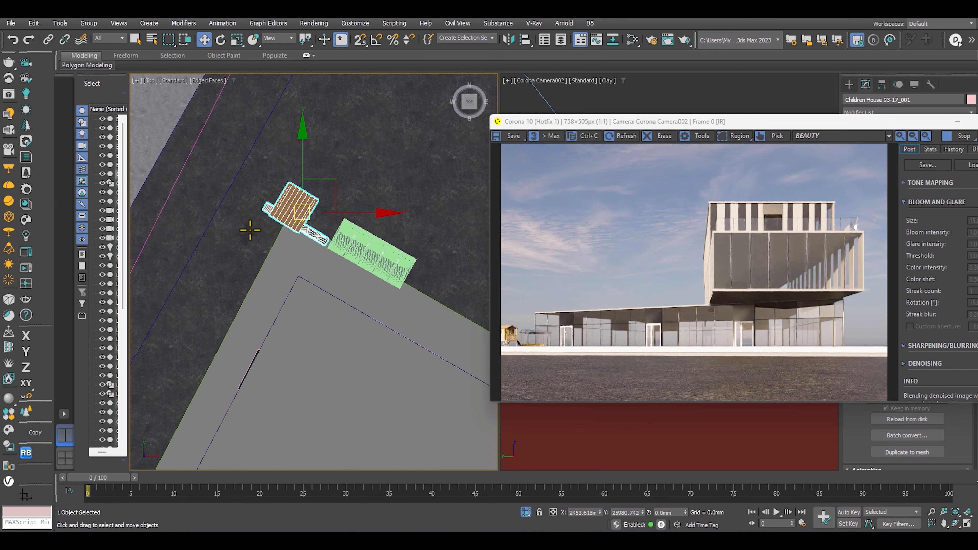
Import Building Tenement 121-07 from the Chaos Cosmos Architecture models and minimize the asset browser.
{"action": "scroll", "coordinate": [251, 230], "scroll_direction": "down", "scroll_amount": 10}
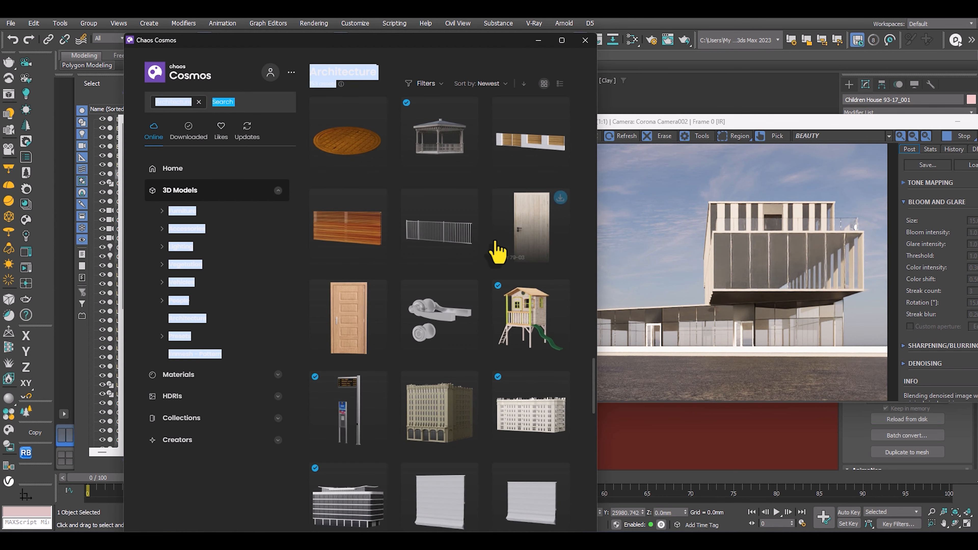
{"action": "scroll", "coordinate": [498, 227], "scroll_direction": "down", "scroll_amount": 5}
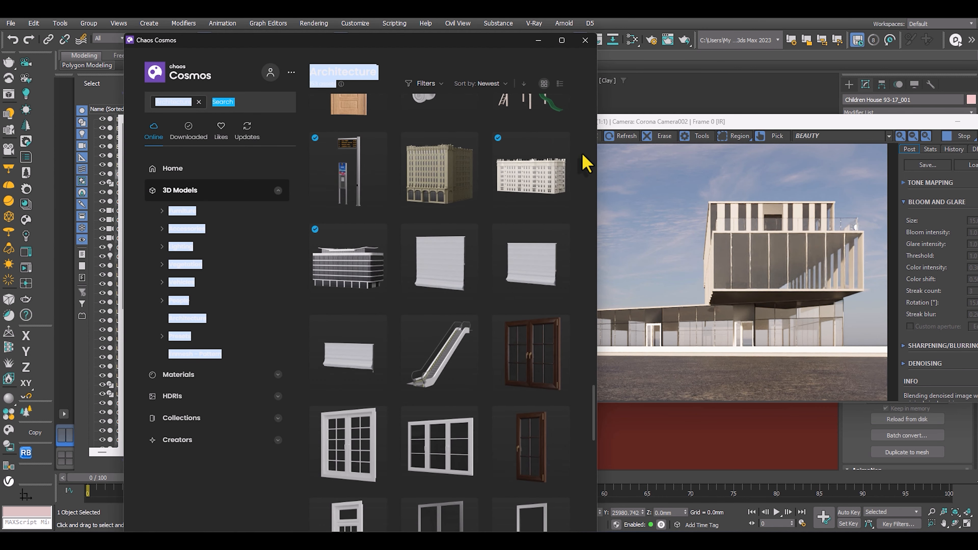
{"action": "scroll", "coordinate": [535, 174], "scroll_direction": "down", "scroll_amount": 15}
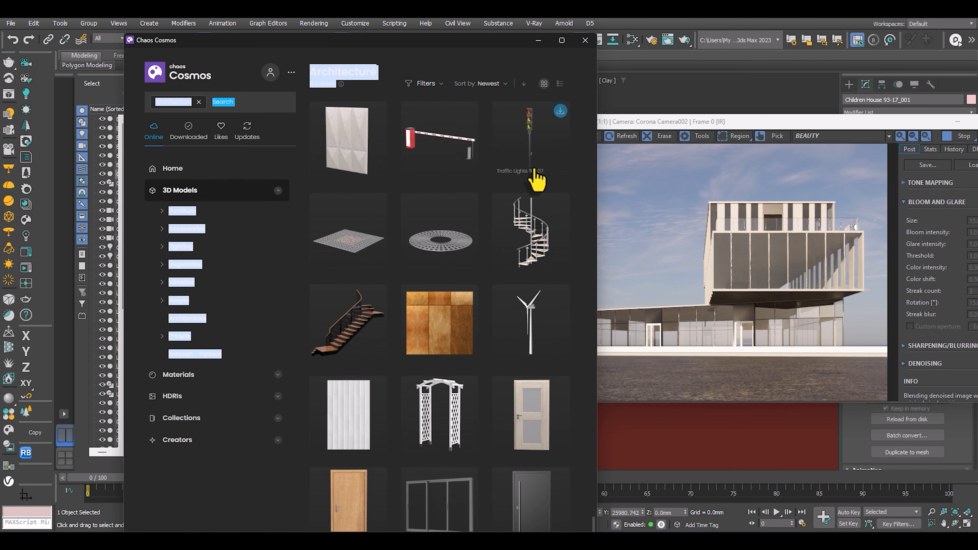
{"action": "scroll", "coordinate": [536, 179], "scroll_direction": "up", "scroll_amount": 2}
{"action": "scroll", "coordinate": [537, 179], "scroll_direction": "down", "scroll_amount": 3}
{"action": "scroll", "coordinate": [536, 179], "scroll_direction": "up", "scroll_amount": 4}
{"action": "scroll", "coordinate": [537, 180], "scroll_direction": "down", "scroll_amount": 2}
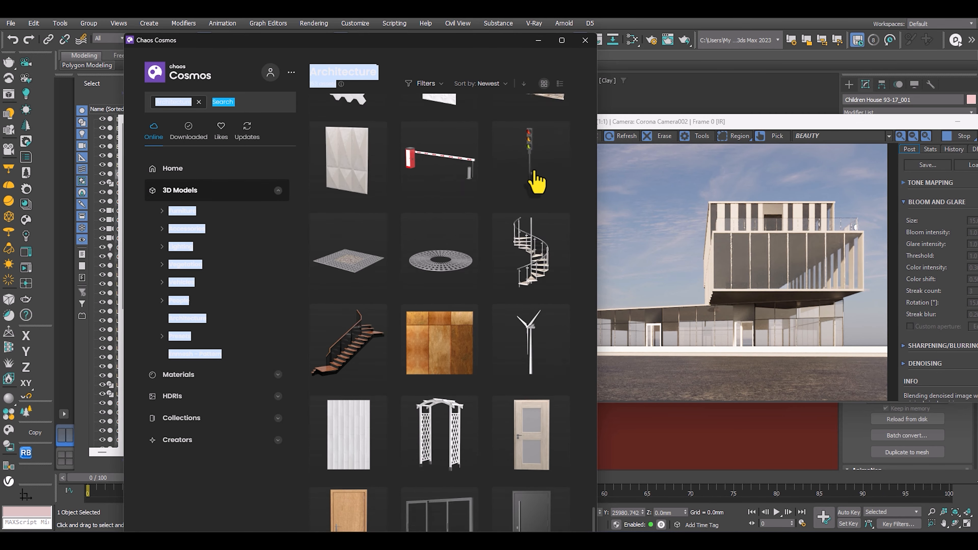
{"action": "scroll", "coordinate": [535, 181], "scroll_direction": "down", "scroll_amount": 2}
{"action": "left_click", "coordinate": [378, 488]}
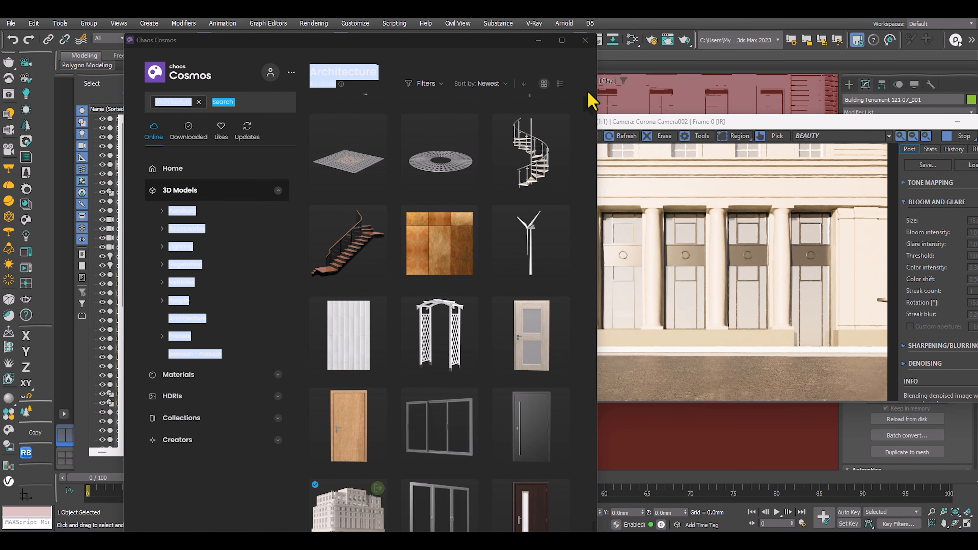
{"action": "left_click", "coordinate": [538, 40]}
Move the tenement building north of the plot to about X 23508, Y 43745 mm and rotate it to match the plot edge.
{"action": "middle_click_drag", "start_coordinate": [296, 296], "coordinate": [303, 282]}
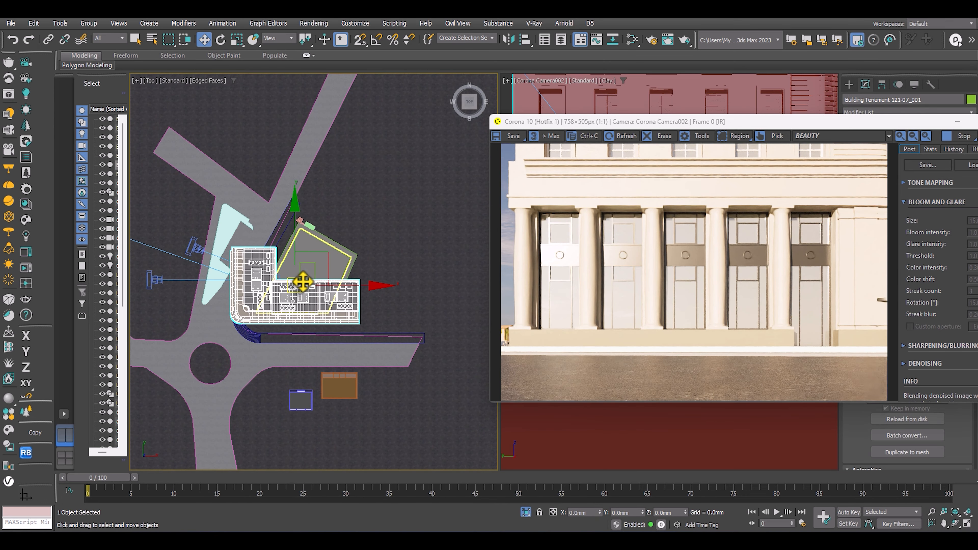
{"action": "left_click_drag", "start_coordinate": [297, 285], "coordinate": [327, 218]}
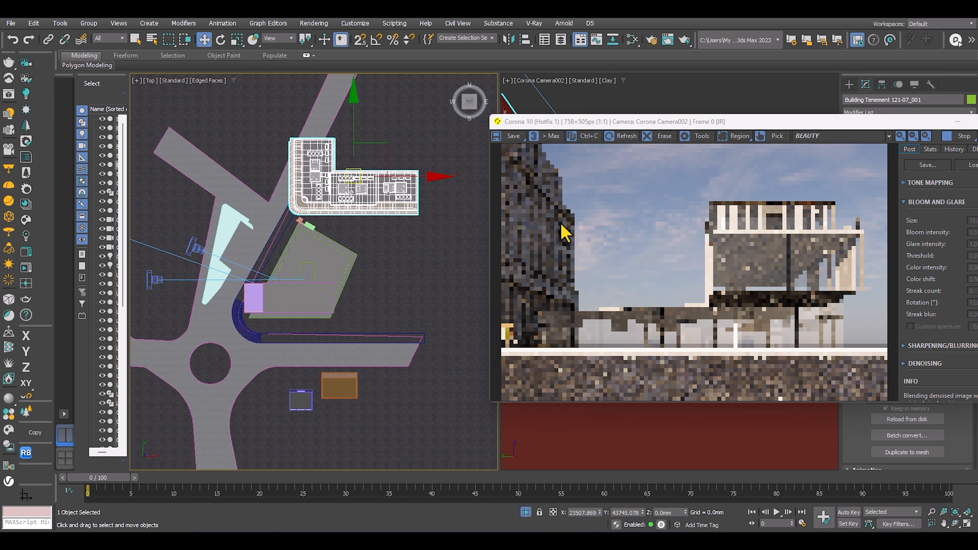
{"action": "middle_click_drag", "start_coordinate": [327, 219], "coordinate": [296, 259]}
{"action": "key", "text": "e"}
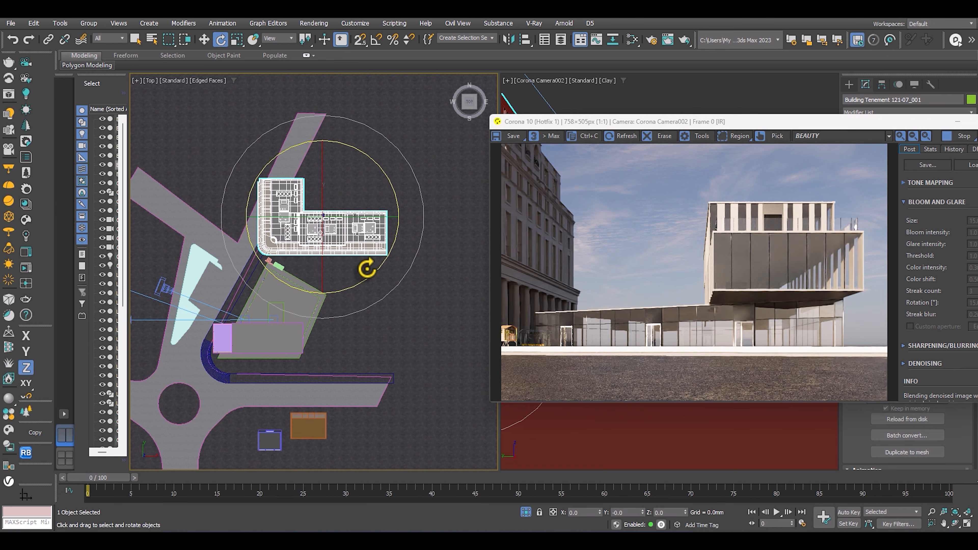
{"action": "left_click_drag", "start_coordinate": [362, 281], "coordinate": [352, 259]}
{"action": "key", "text": "w"}
{"action": "scroll", "coordinate": [353, 223], "scroll_direction": "down", "scroll_amount": 2}
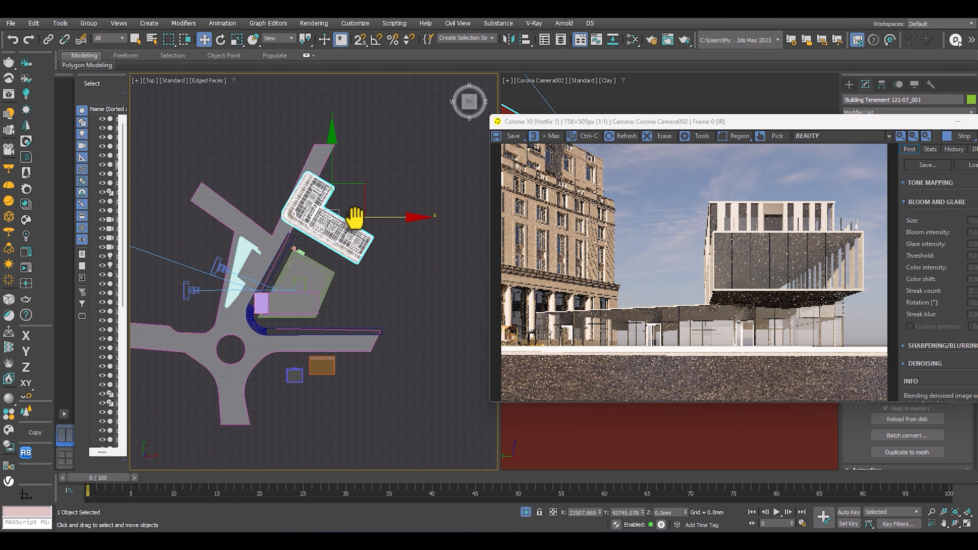
Lower the tenement building below ground in the front view to about Z -31787 mm.
{"action": "key", "text": "f"}
{"action": "scroll", "coordinate": [334, 221], "scroll_direction": "up", "scroll_amount": 3}
{"action": "left_click_drag", "start_coordinate": [321, 258], "coordinate": [308, 369]}
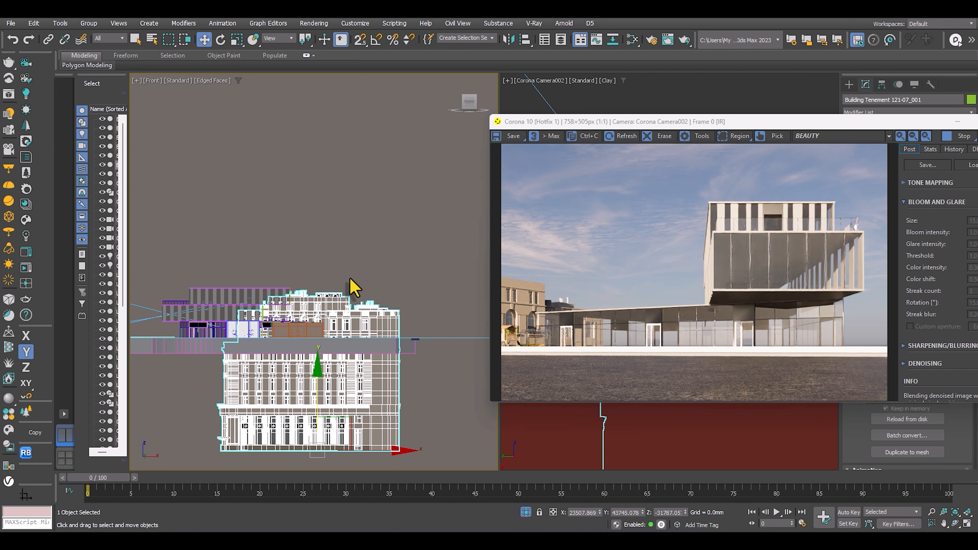
Shift the tenement building northeast in the top view, using the wireframe display to check it against the site plan.
{"action": "key", "text": "t"}
{"action": "middle_click_drag", "start_coordinate": [330, 217], "coordinate": [333, 262]}
{"action": "key", "text": "F3"}
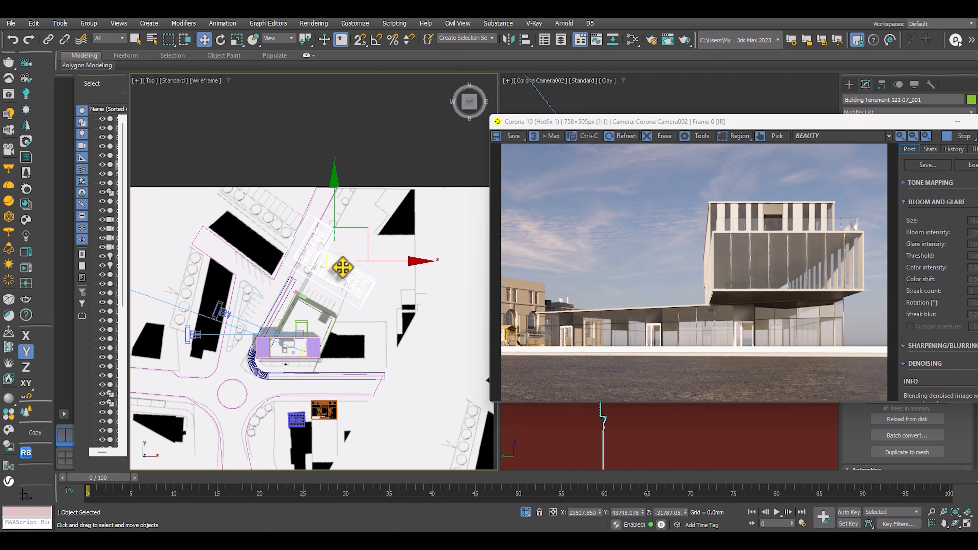
{"action": "left_click_drag", "start_coordinate": [332, 263], "coordinate": [392, 240]}
{"action": "key", "text": "F3"}
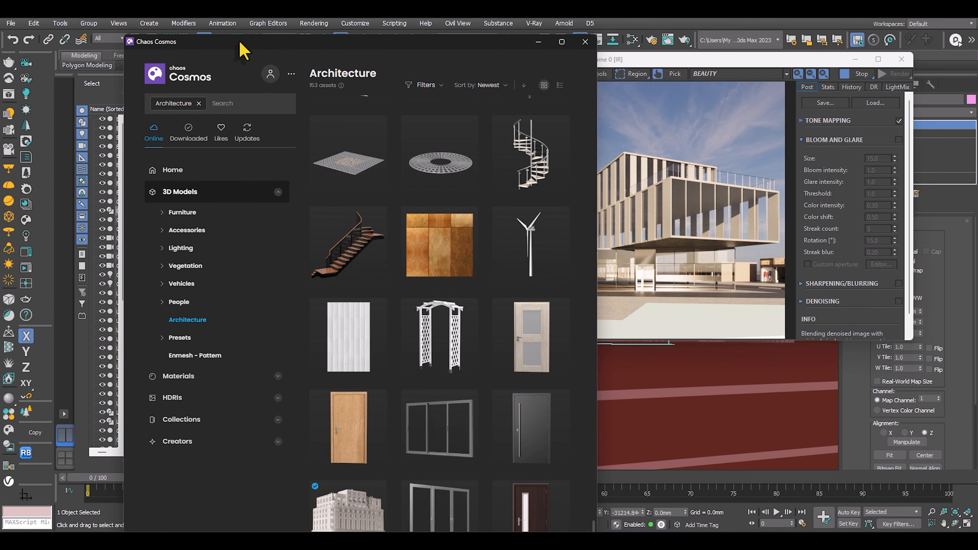
Browse the Decals category of the Chaos Cosmos materials and download Street Marking Turn Right 001.
{"action": "left_click_drag", "start_coordinate": [240, 43], "coordinate": [173, 34]}
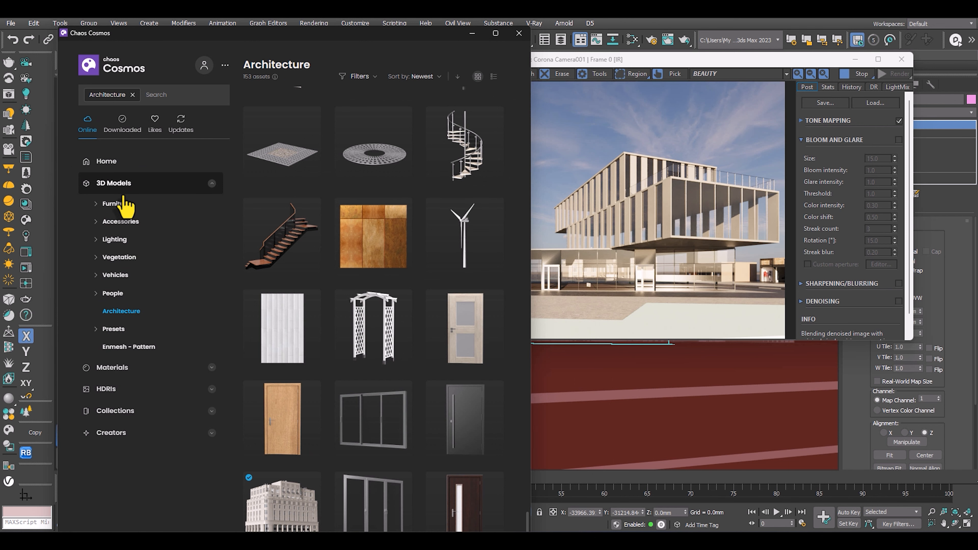
{"action": "left_click", "coordinate": [114, 183]}
{"action": "left_click", "coordinate": [112, 205]}
{"action": "left_click", "coordinate": [113, 261]}
{"action": "scroll", "coordinate": [378, 252], "scroll_direction": "down", "scroll_amount": 10}
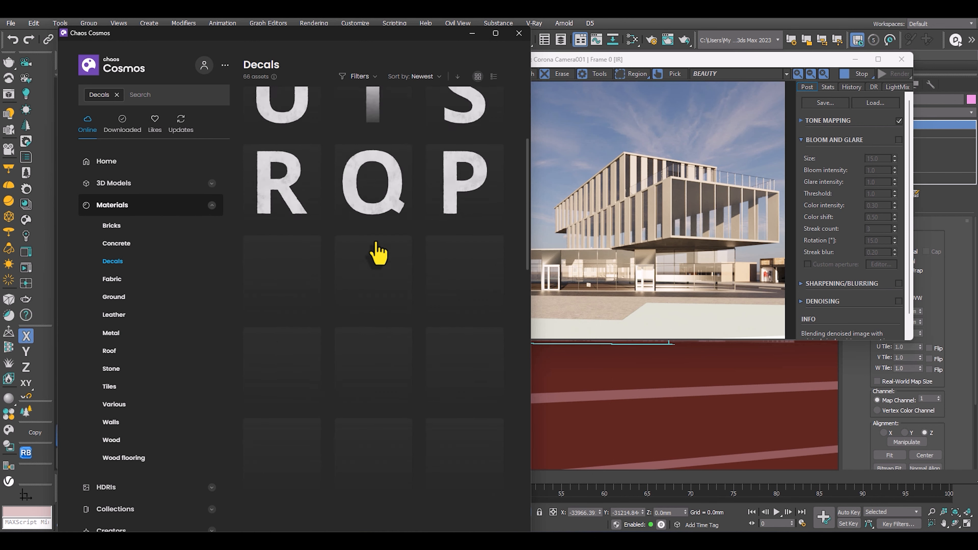
{"action": "scroll", "coordinate": [378, 252], "scroll_direction": "down", "scroll_amount": 10}
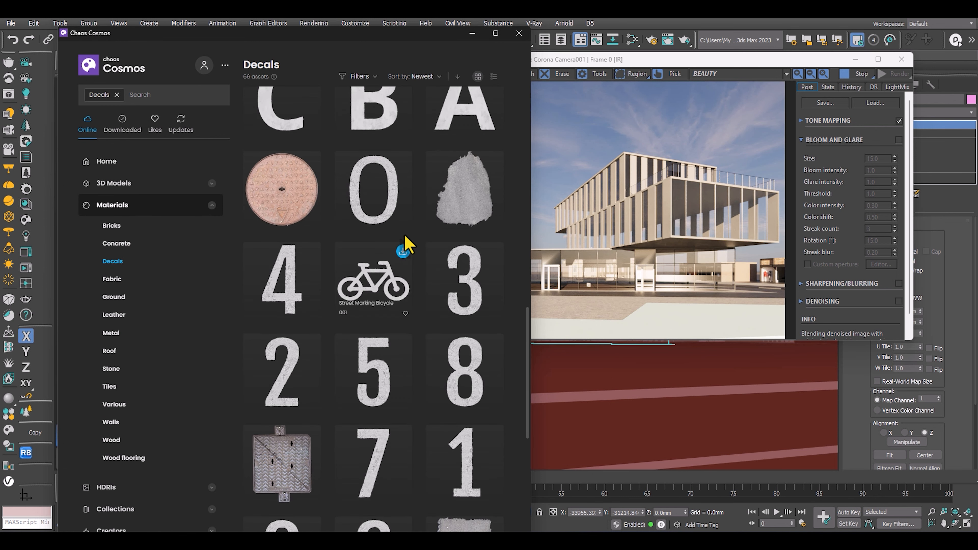
{"action": "scroll", "coordinate": [404, 245], "scroll_direction": "down", "scroll_amount": 12}
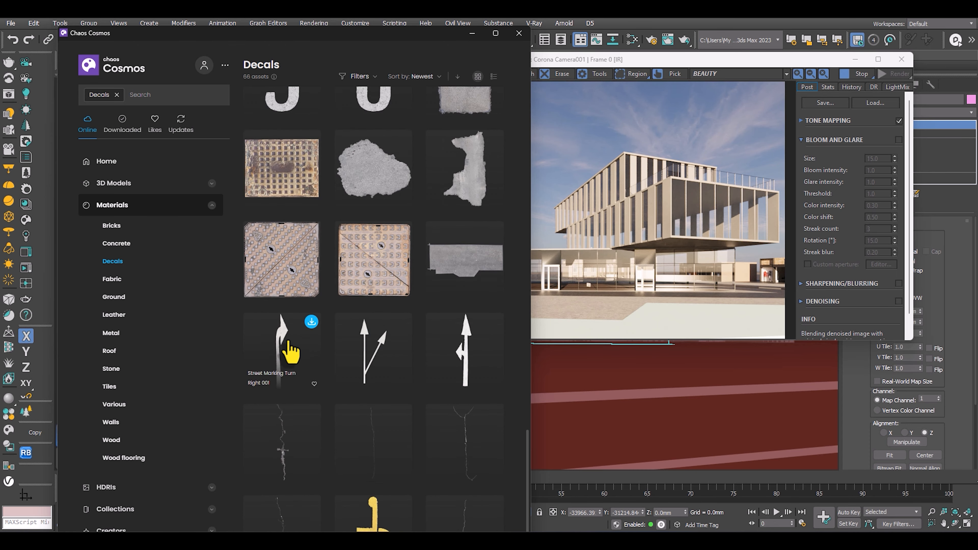
{"action": "scroll", "coordinate": [289, 346], "scroll_direction": "down", "scroll_amount": 1}
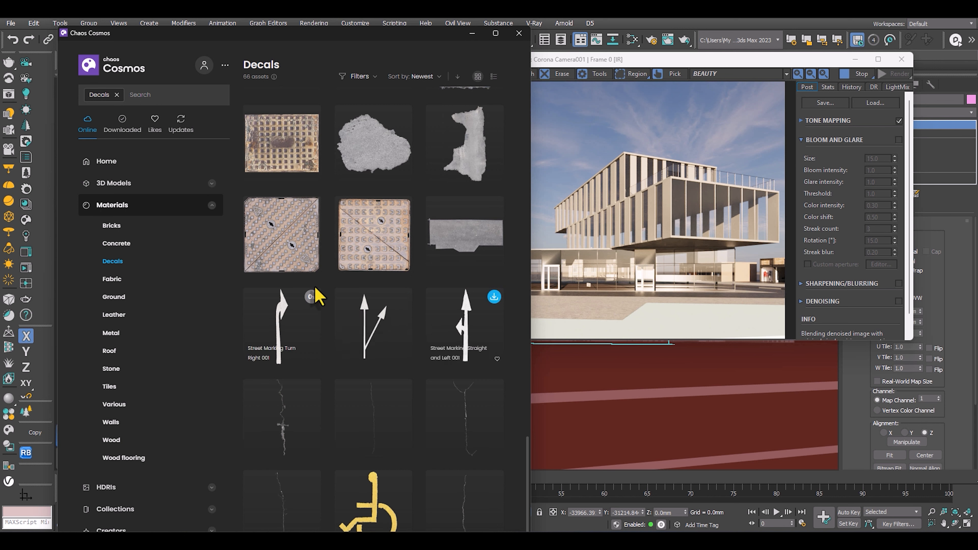
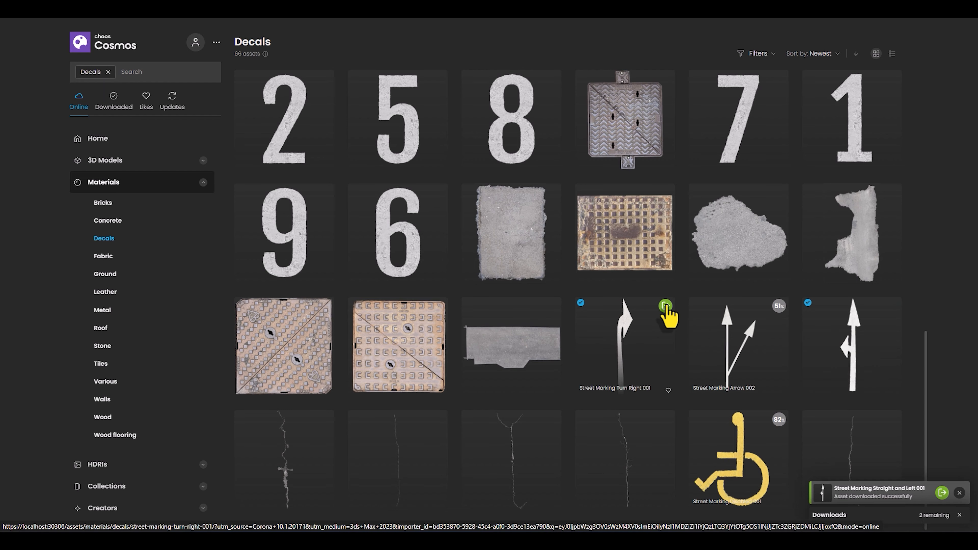
Import Street Marking Turn Right 001 and place its decal beside the building at about X -18427, Y 938, Z 190 mm.
{"action": "left_click", "coordinate": [666, 307]}
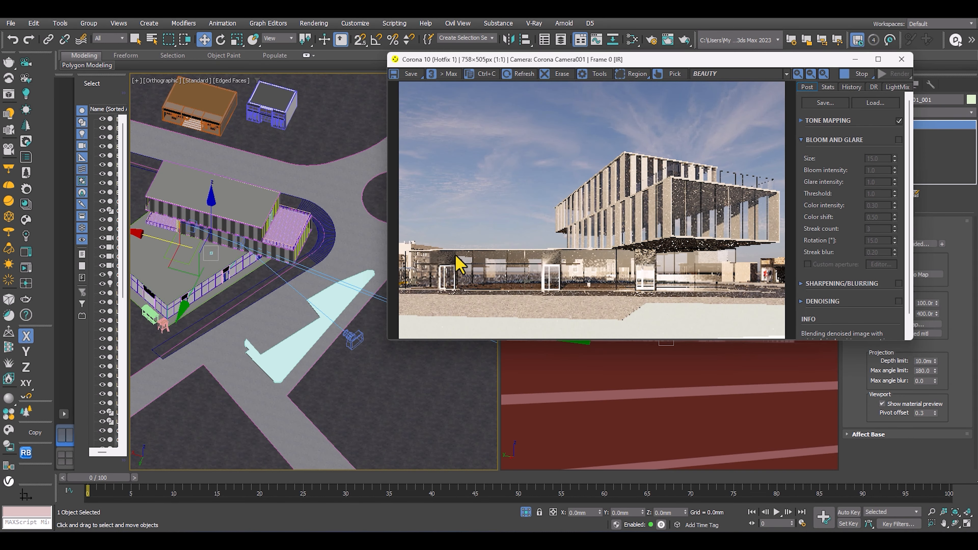
{"action": "left_click_drag", "start_coordinate": [158, 240], "coordinate": [235, 261]}
{"action": "scroll", "coordinate": [313, 286], "scroll_direction": "up", "scroll_amount": 10}
{"action": "middle_click_drag", "start_coordinate": [273, 270], "coordinate": [301, 330]}
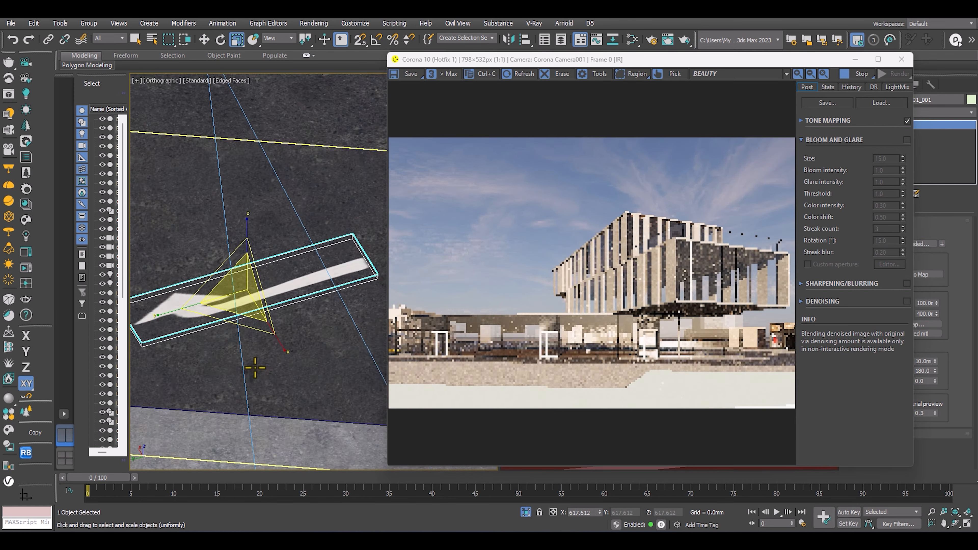
{"action": "scroll", "coordinate": [255, 368], "scroll_direction": "down", "scroll_amount": 4}
{"action": "left_click_drag", "start_coordinate": [253, 347], "coordinate": [249, 328]}
{"action": "key", "text": "w"}
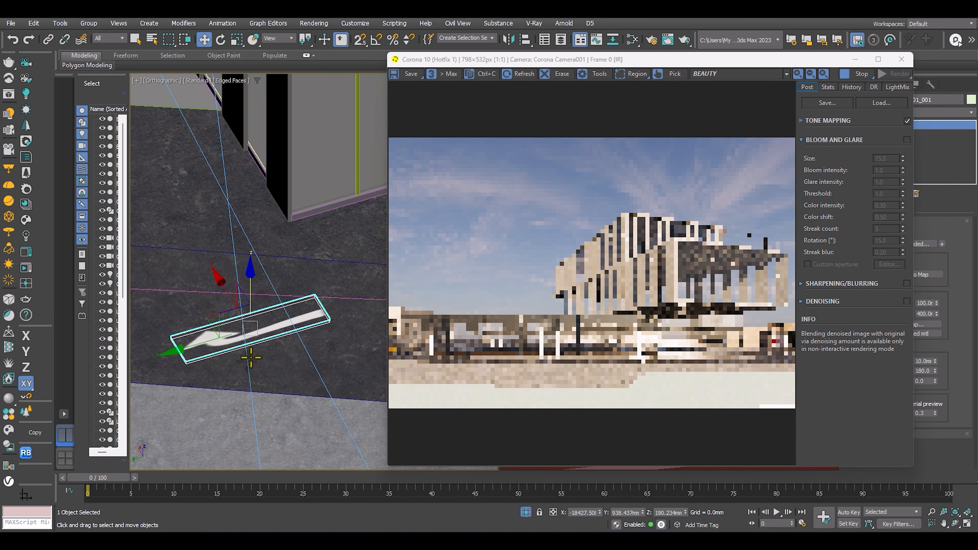
Rotate the turn-right decal about its Z axis to run parallel to the dark road strip in front of the building.
{"action": "scroll", "coordinate": [261, 373], "scroll_direction": "down", "scroll_amount": 6}
{"action": "middle_click_drag", "start_coordinate": [264, 375], "coordinate": [297, 375], "text": "alt"}
{"action": "scroll", "coordinate": [297, 376], "scroll_direction": "down", "scroll_amount": 7}
{"action": "mouse_move", "coordinate": [297, 376]}
{"action": "middle_mouse_down"}
{"action": "mouse_move", "coordinate": [301, 367]}
{"action": "mouse_move", "coordinate": [278, 358]}
{"action": "mouse_move", "coordinate": [288, 379]}
{"action": "middle_mouse_up"}
{"action": "scroll", "coordinate": [278, 372], "scroll_direction": "down", "scroll_amount": 2}
{"action": "scroll", "coordinate": [278, 370], "scroll_direction": "up", "scroll_amount": 8}
{"action": "key", "text": "e"}
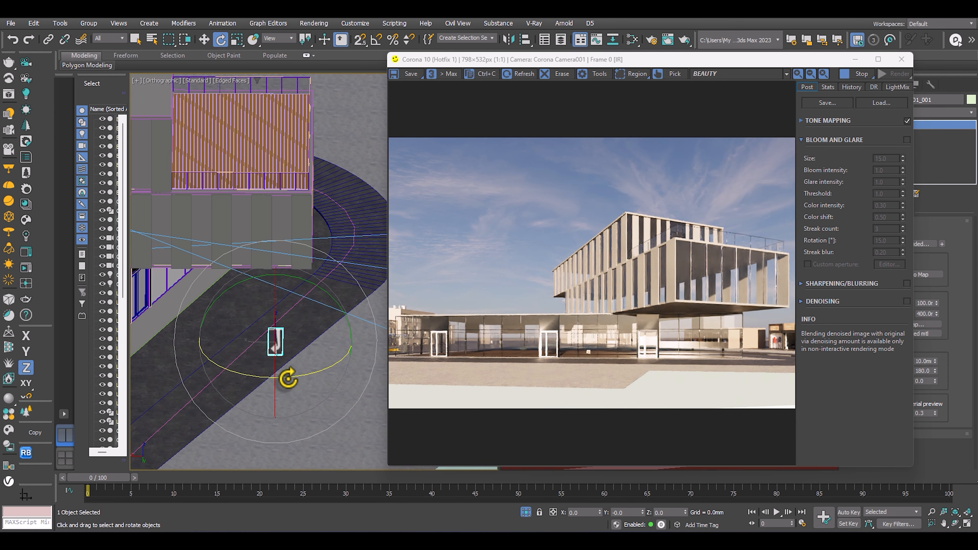
{"action": "left_click_drag", "start_coordinate": [256, 380], "coordinate": [315, 371]}
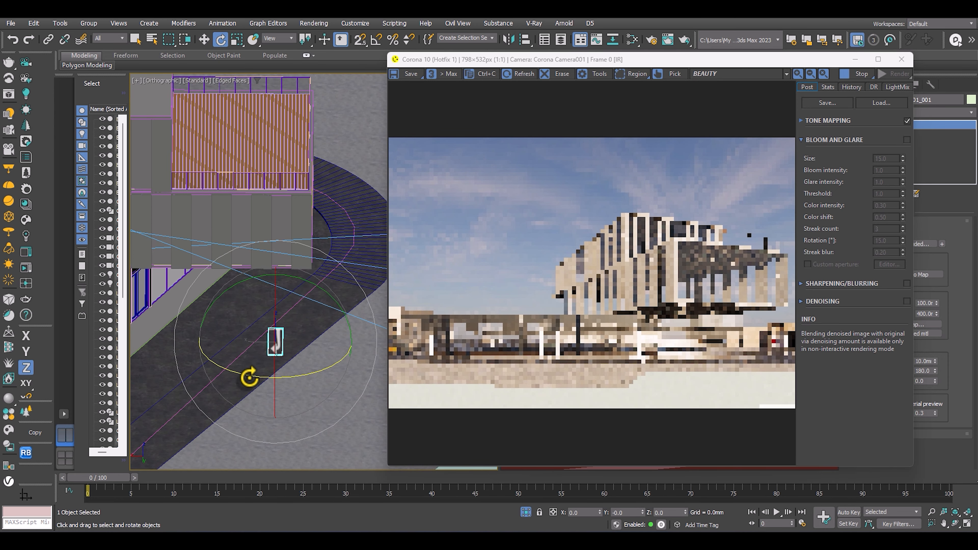
{"action": "left_click_drag", "start_coordinate": [251, 375], "coordinate": [432, 366]}
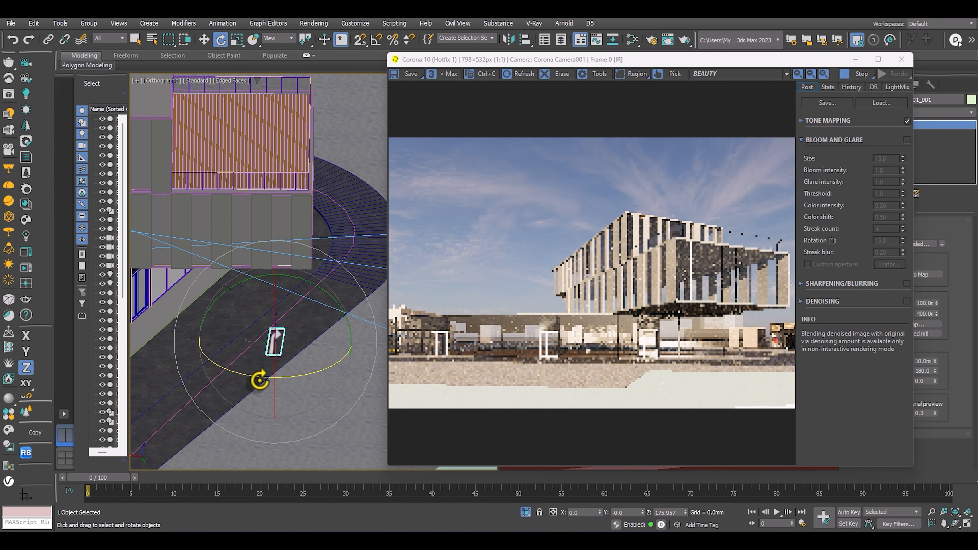
{"action": "left_click_drag", "start_coordinate": [258, 380], "coordinate": [243, 379]}
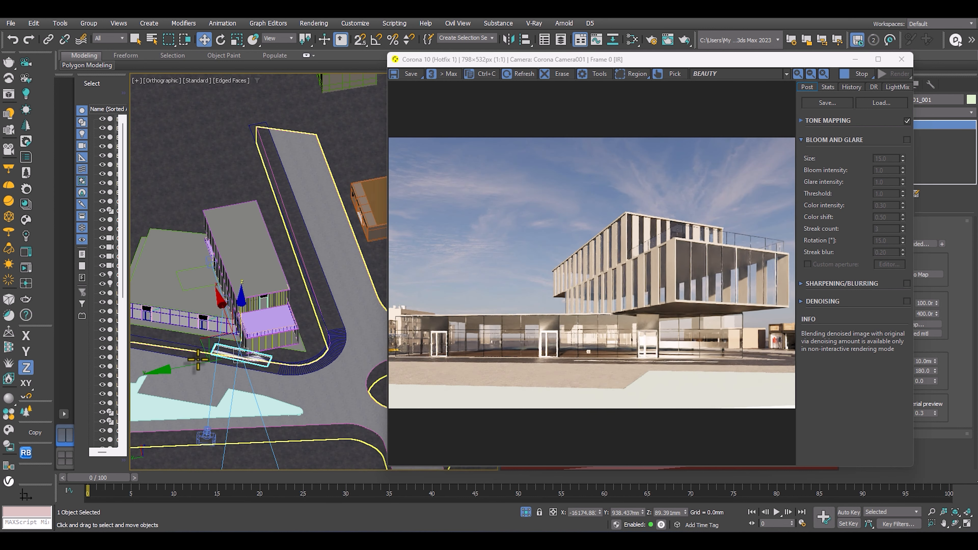
Move the turn-right decal onto the road strip near the building's corner, to about X -20859, Y -4995 mm.
{"action": "left_click_drag", "start_coordinate": [193, 367], "coordinate": [260, 364]}
{"action": "middle_click_drag", "start_coordinate": [295, 321], "coordinate": [310, 312], "text": "alt"}
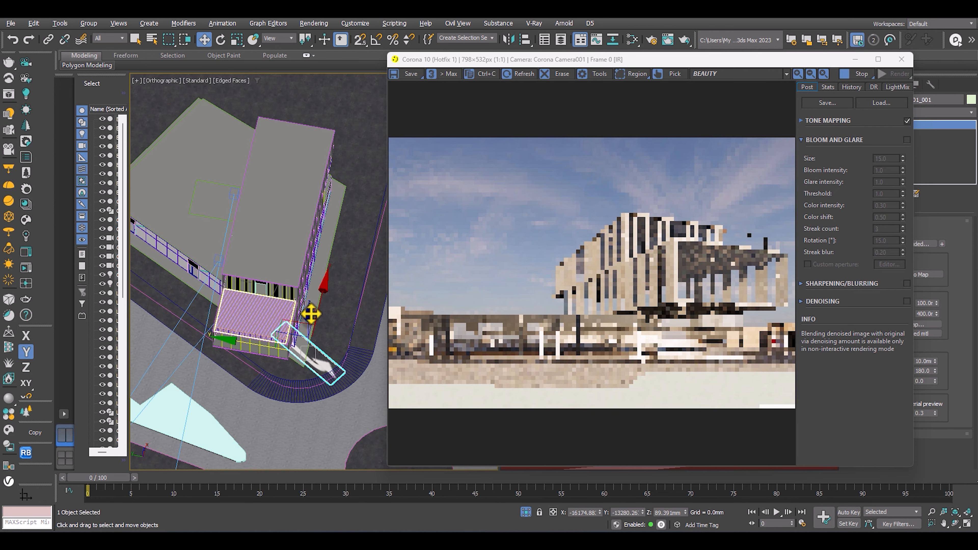
{"action": "left_click_drag", "start_coordinate": [314, 313], "coordinate": [300, 332]}
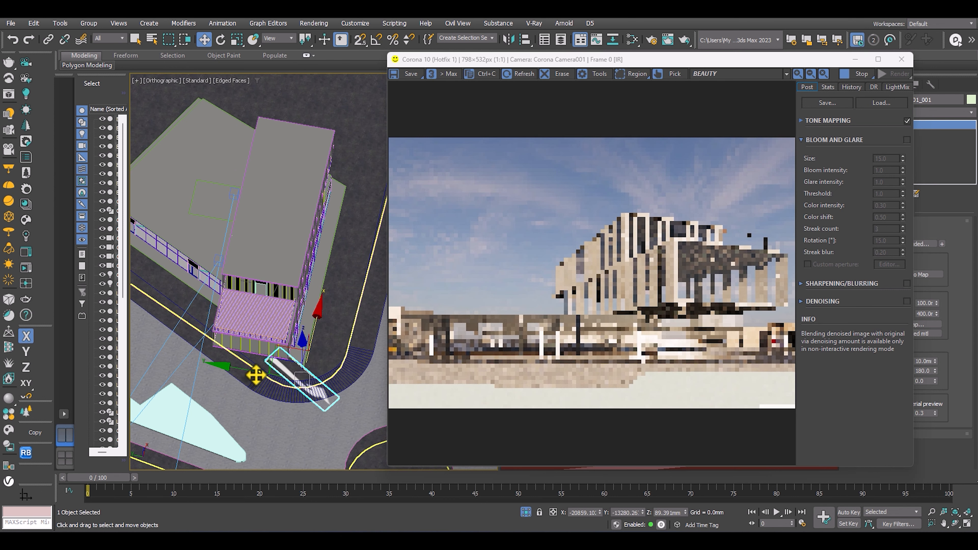
{"action": "left_click_drag", "start_coordinate": [255, 375], "coordinate": [193, 363]}
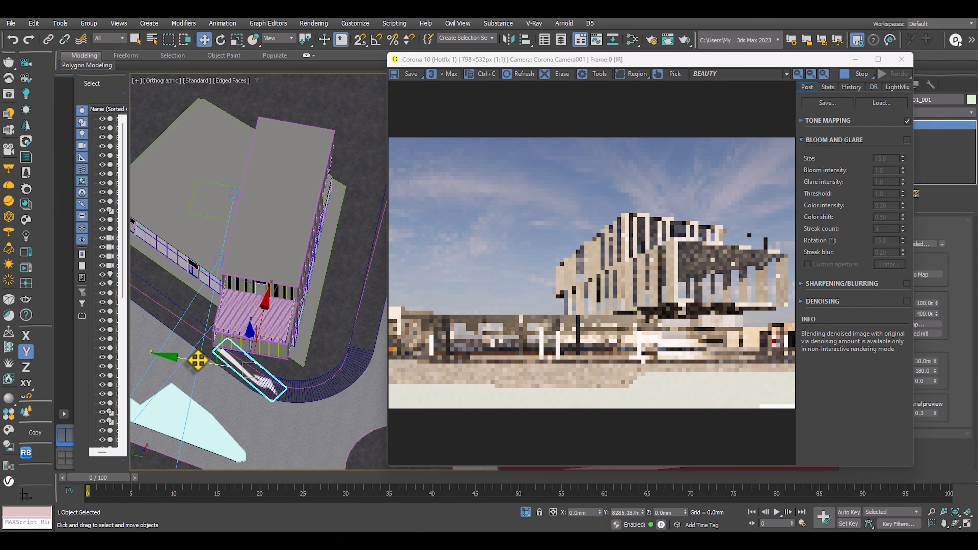
{"action": "middle_click_drag", "start_coordinate": [294, 358], "coordinate": [349, 326], "text": "alt"}
{"action": "scroll", "coordinate": [748, 367], "scroll_direction": "up", "scroll_amount": 1}
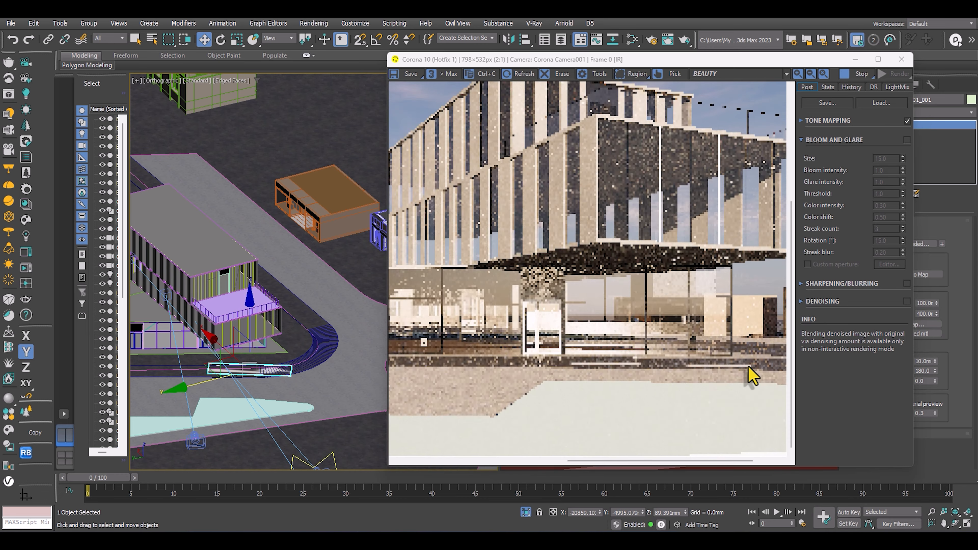
Check the turn-right decal in the interactive render from a raised perspective view and rotate it about Z to reverse the arrow.
{"action": "middle_click_drag", "start_coordinate": [748, 368], "coordinate": [592, 338]}
{"action": "scroll", "coordinate": [575, 339], "scroll_direction": "down", "scroll_amount": 1}
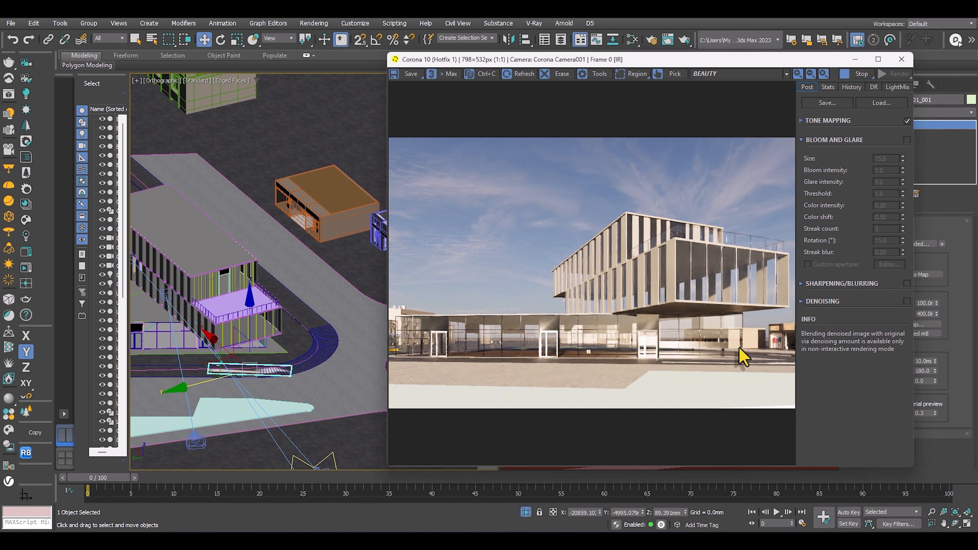
{"action": "left_click_drag", "start_coordinate": [739, 58], "coordinate": [383, 97]}
{"action": "left_click", "coordinate": [737, 266]}
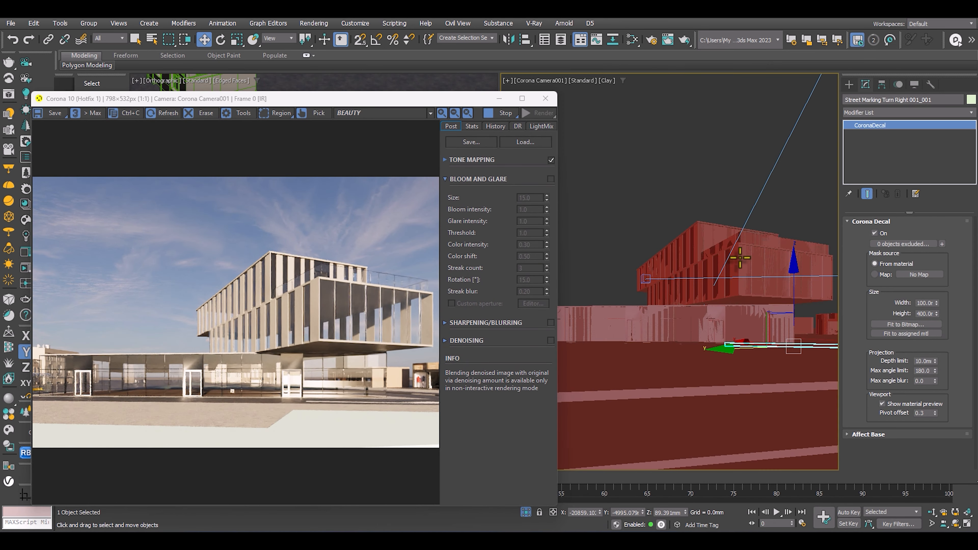
{"action": "middle_click_drag", "start_coordinate": [690, 332], "coordinate": [740, 273], "text": "alt"}
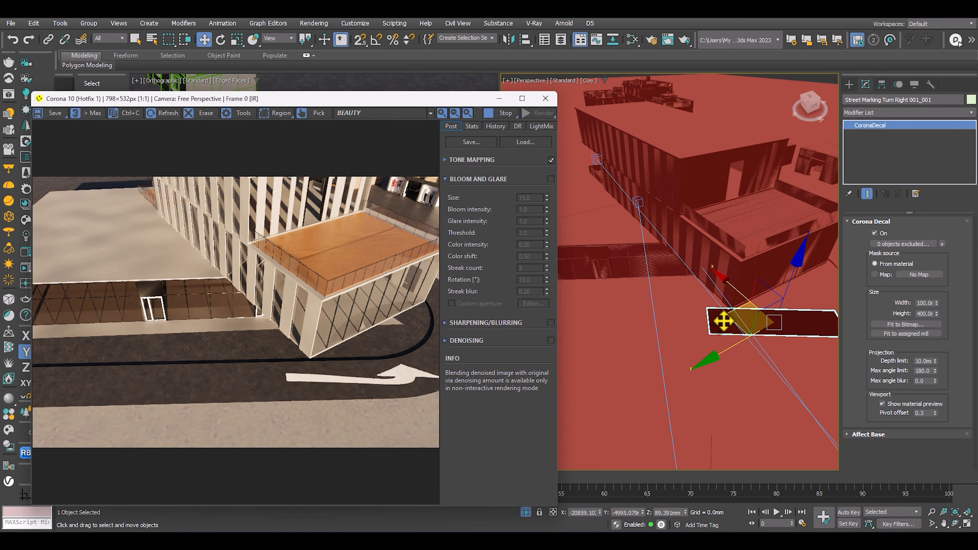
{"action": "mouse_move", "coordinate": [722, 321]}
{"action": "middle_mouse_down", "text": "alt"}
{"action": "mouse_move", "coordinate": [694, 323]}
{"action": "mouse_move", "coordinate": [725, 323]}
{"action": "mouse_move", "coordinate": [716, 332]}
{"action": "middle_mouse_up", "text": "alt"}
{"action": "key", "text": "e"}
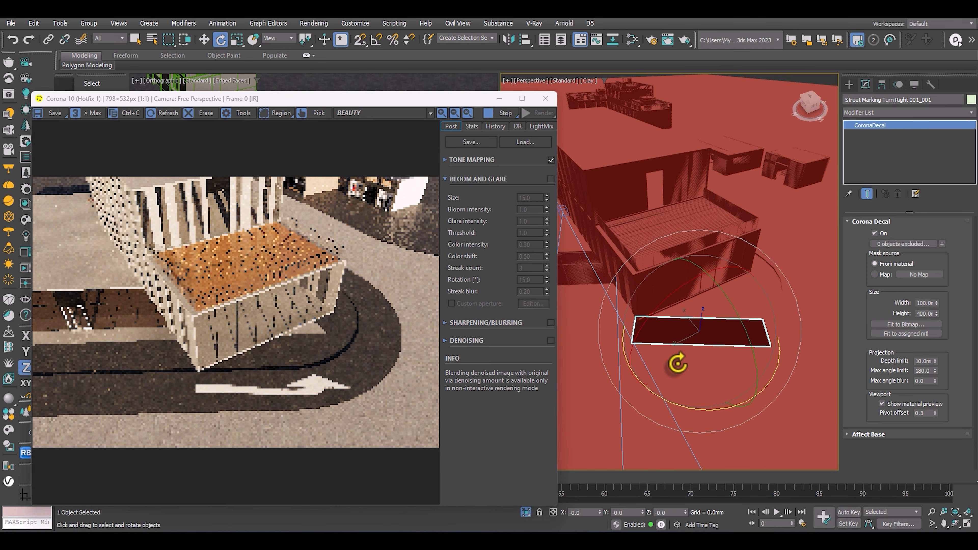
{"action": "left_click_drag", "start_coordinate": [678, 363], "coordinate": [686, 409]}
{"action": "key", "text": "w"}
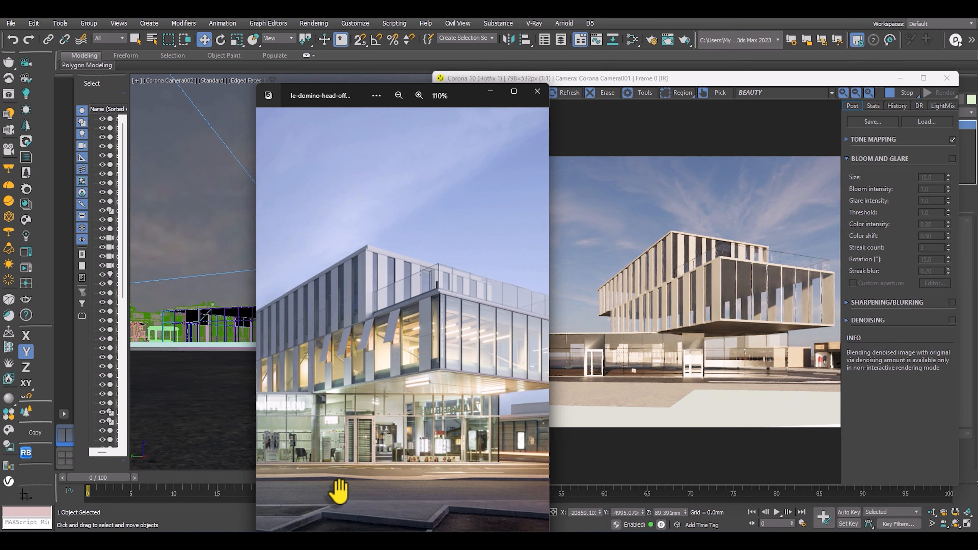
Compare the render with the Le DomiNO reference photo and shift the two selected street-prop objects near the road marking.
{"action": "left_click_drag", "start_coordinate": [338, 491], "coordinate": [428, 455]}
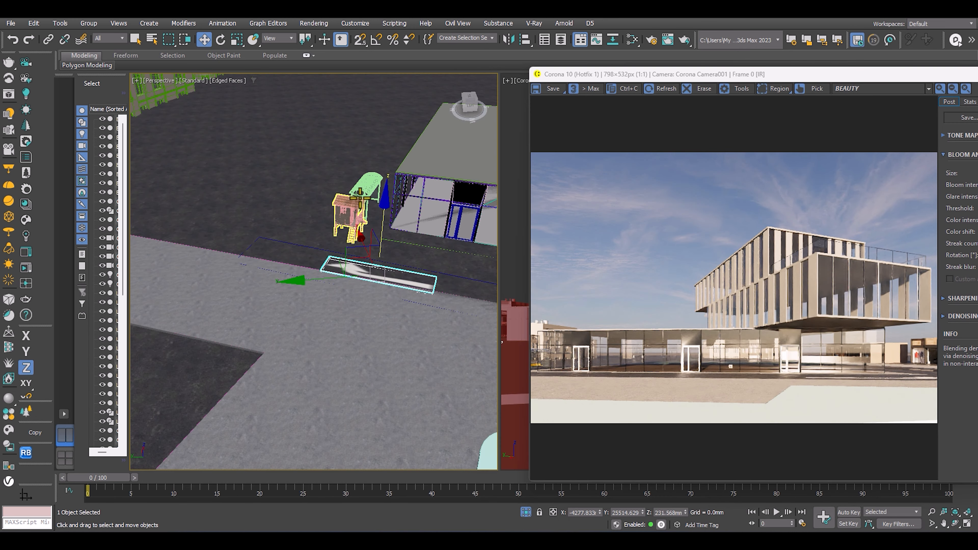
{"action": "left_click_drag", "start_coordinate": [332, 262], "coordinate": [273, 203]}
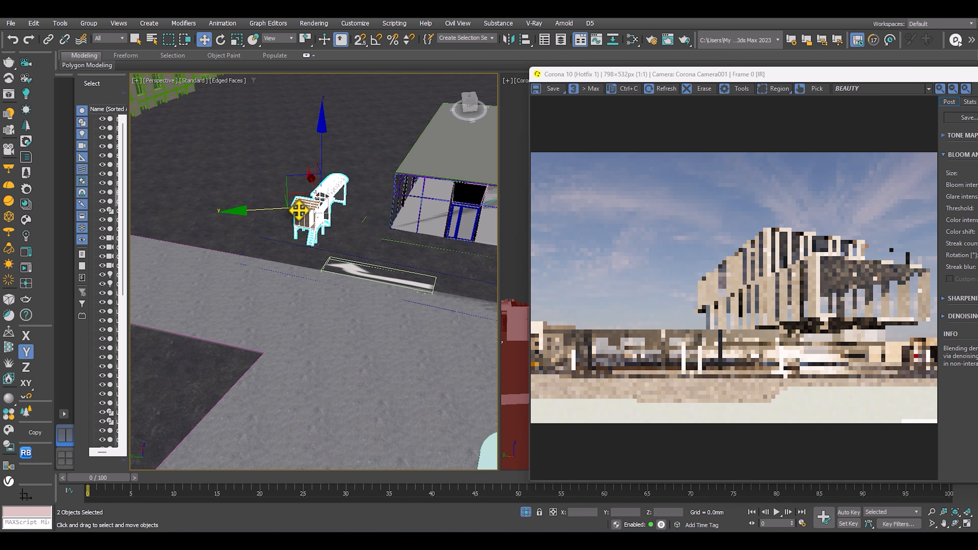
{"action": "middle_click_drag", "start_coordinate": [319, 198], "coordinate": [294, 224], "text": "alt"}
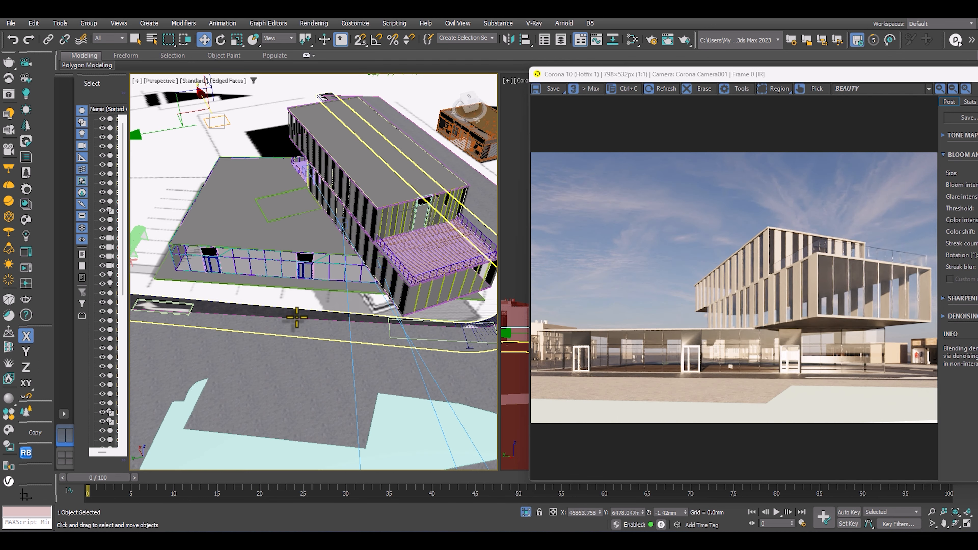
Isolate the dark road strip that curves around the building and convert it to an editable poly.
{"action": "key", "text": "alt+q"}
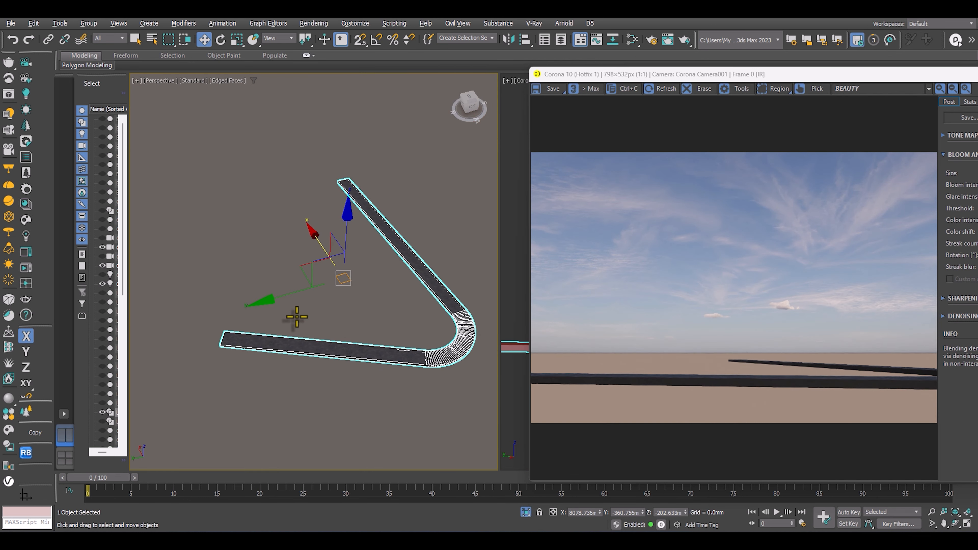
{"action": "key", "text": "t"}
{"action": "middle_click_drag", "start_coordinate": [308, 299], "coordinate": [300, 216]}
{"action": "scroll", "coordinate": [313, 280], "scroll_direction": "down", "scroll_amount": 5}
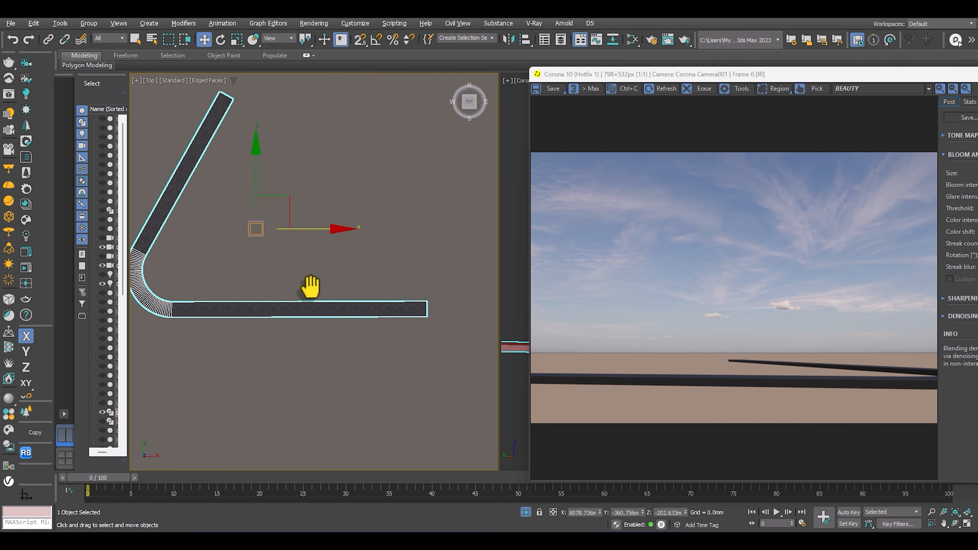
{"action": "scroll", "coordinate": [322, 283], "scroll_direction": "up", "scroll_amount": 2}
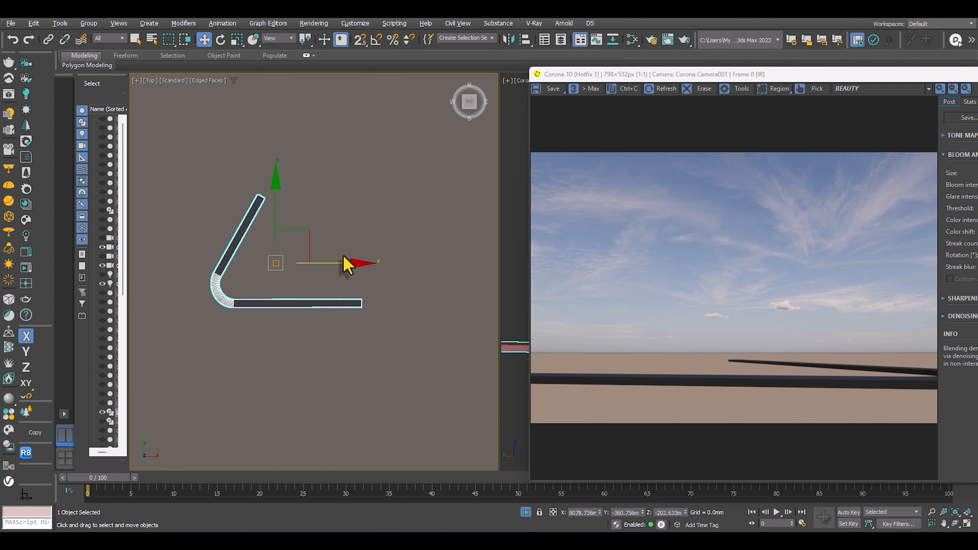
{"action": "right_click", "coordinate": [343, 244]}
{"action": "left_click", "coordinate": [360, 190]}
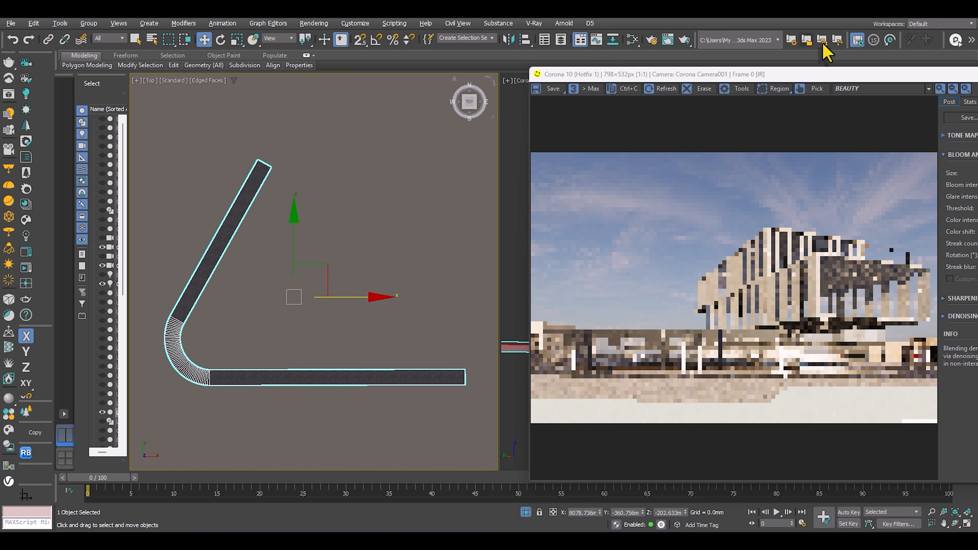
Draw a narrow rectangle spline about 49940 mm long and 789 mm wide beside the road strip in the top view.
{"action": "left_click_drag", "start_coordinate": [824, 75], "coordinate": [648, 321]}
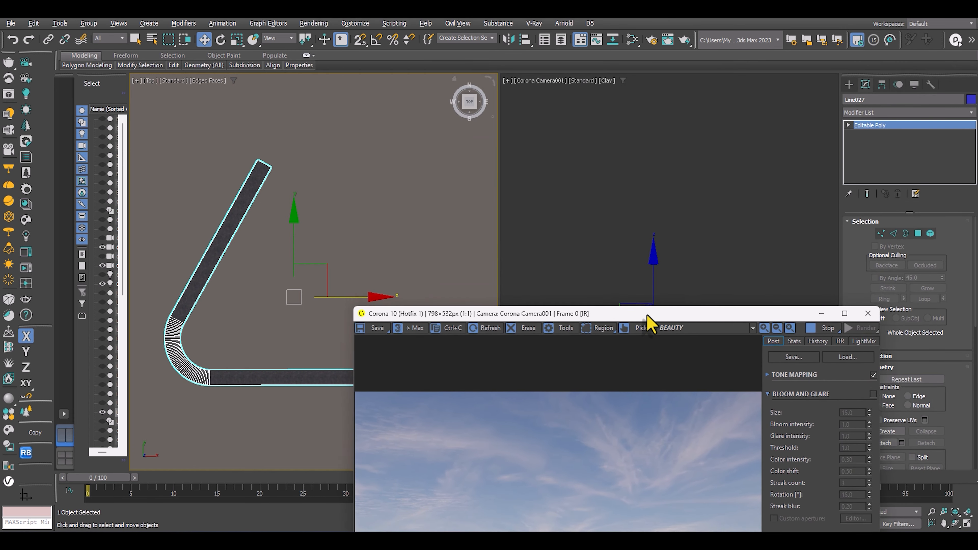
{"action": "left_click", "coordinate": [849, 84]}
{"action": "left_click", "coordinate": [927, 169]}
{"action": "middle_click_drag", "start_coordinate": [341, 223], "coordinate": [412, 203]}
{"action": "mouse_move", "coordinate": [314, 179]}
{"action": "left_mouse_down"}
{"action": "mouse_move", "coordinate": [285, 223]}
{"action": "mouse_move", "coordinate": [258, 324]}
{"action": "mouse_move", "coordinate": [312, 372]}
{"action": "mouse_move", "coordinate": [326, 341]}
{"action": "left_mouse_up"}
{"action": "middle_click_drag", "start_coordinate": [327, 341], "coordinate": [291, 297]}
Rotate the rectangle spline and position it along the middle of the road strip's slanted arm.
{"action": "key", "text": "w"}
{"action": "key", "text": "e"}
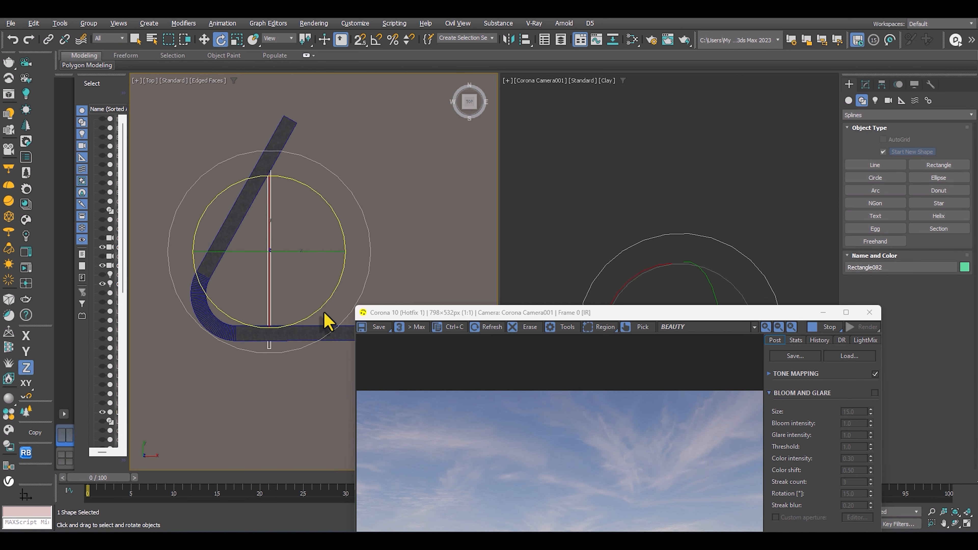
{"action": "left_click_drag", "start_coordinate": [319, 309], "coordinate": [303, 331]}
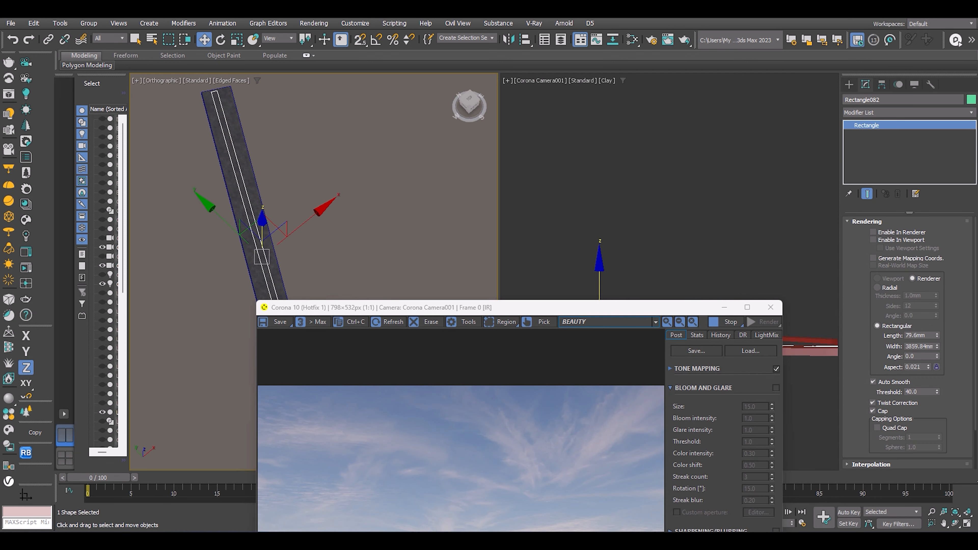
{"action": "scroll", "coordinate": [305, 144], "scroll_direction": "down", "scroll_amount": 3}
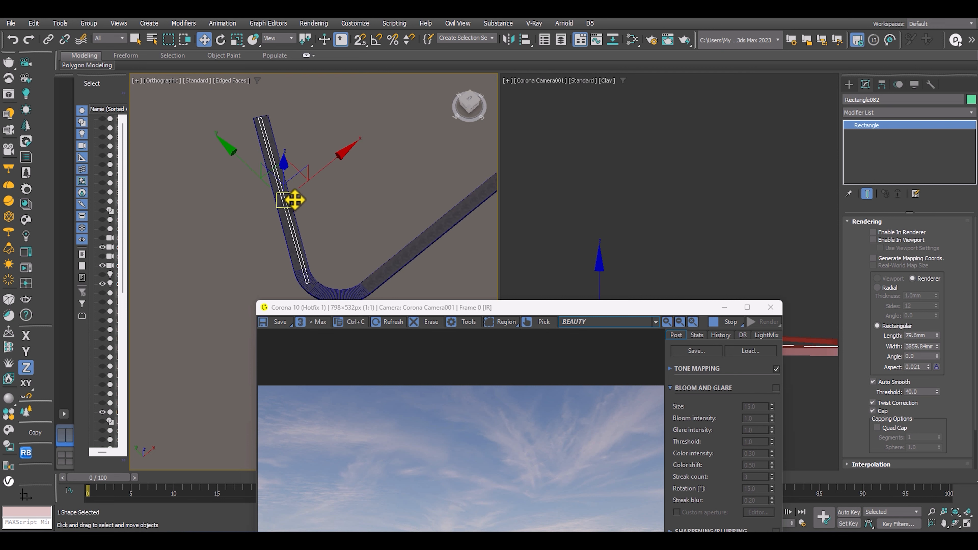
{"action": "middle_click_drag", "start_coordinate": [322, 212], "coordinate": [321, 178]}
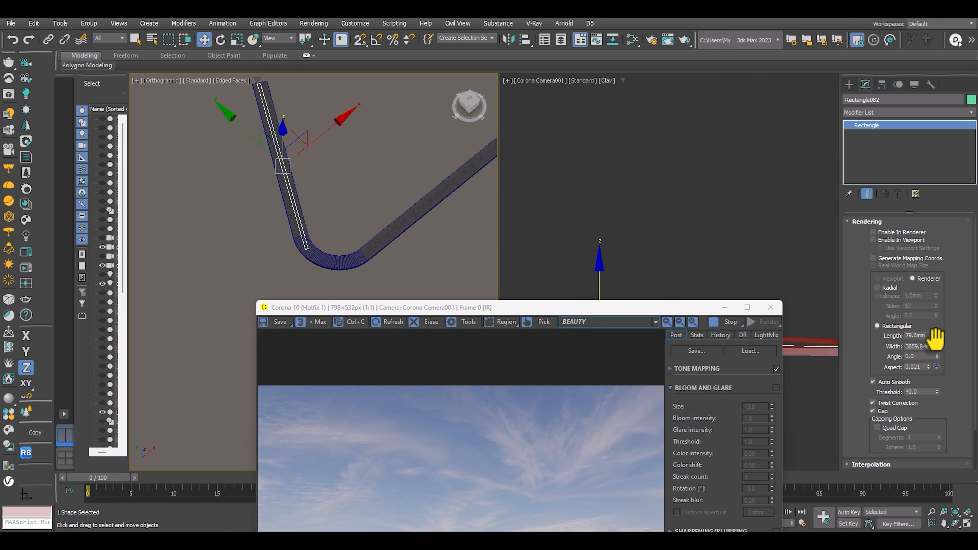
Set the rectangle's rectangular rendering size to about 39.5 mm length and 2856 mm width.
{"action": "left_click_drag", "start_coordinate": [937, 337], "coordinate": [940, 347]}
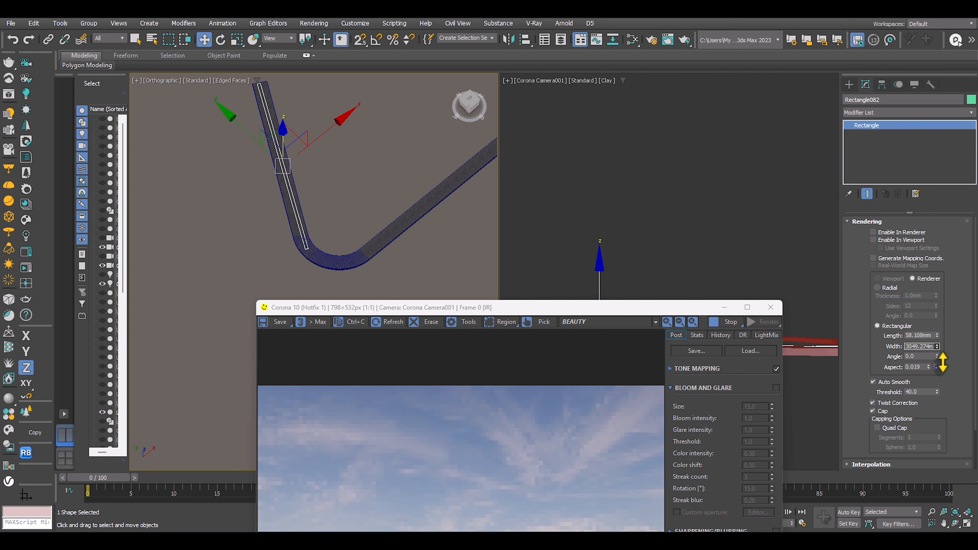
{"action": "middle_click_drag", "start_coordinate": [282, 265], "coordinate": [310, 280]}
{"action": "scroll", "coordinate": [296, 262], "scroll_direction": "up", "scroll_amount": 2}
{"action": "scroll", "coordinate": [278, 148], "scroll_direction": "up", "scroll_amount": 1}
{"action": "middle_click_drag", "start_coordinate": [278, 148], "coordinate": [282, 183]}
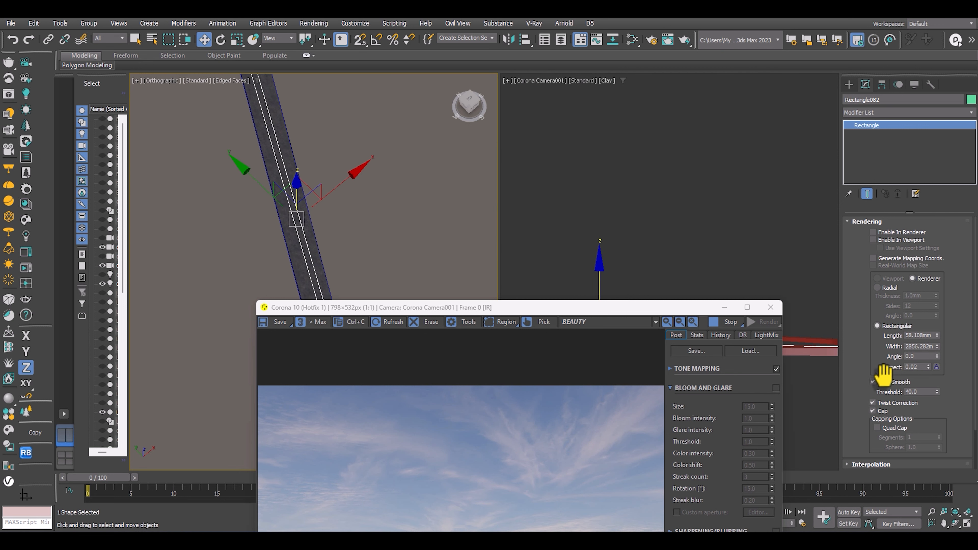
{"action": "left_click_drag", "start_coordinate": [883, 375], "coordinate": [871, 208]}
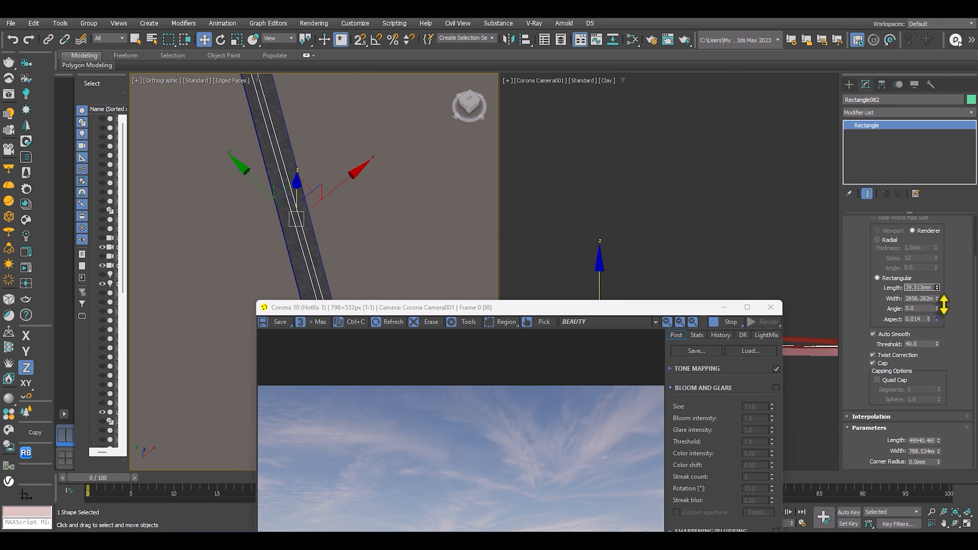
Reduce the rectangle's own dimensions to about 40452 mm length and 347 mm width.
{"action": "left_click_drag", "start_coordinate": [866, 236], "coordinate": [879, 328]}
{"action": "left_click", "coordinate": [864, 222]}
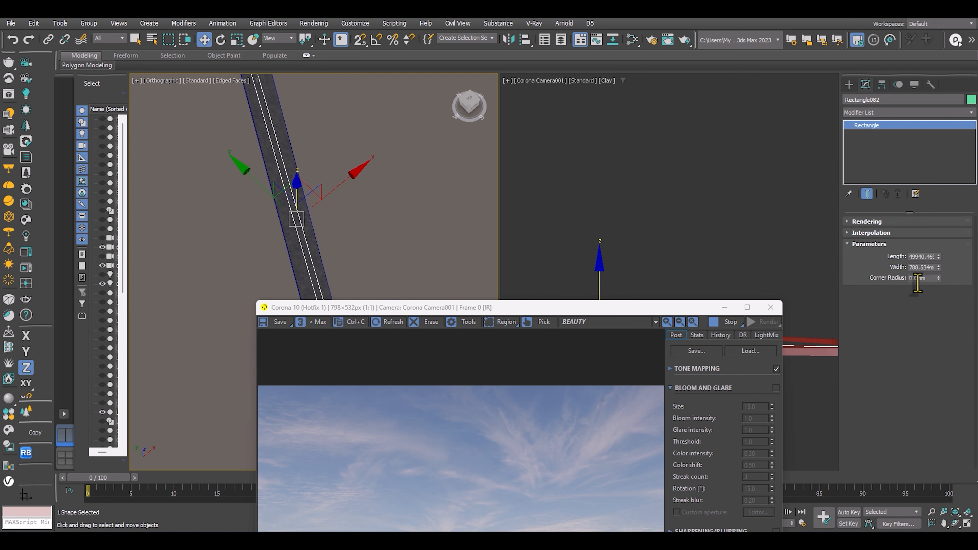
{"action": "left_click_drag", "start_coordinate": [938, 256], "coordinate": [941, 297]}
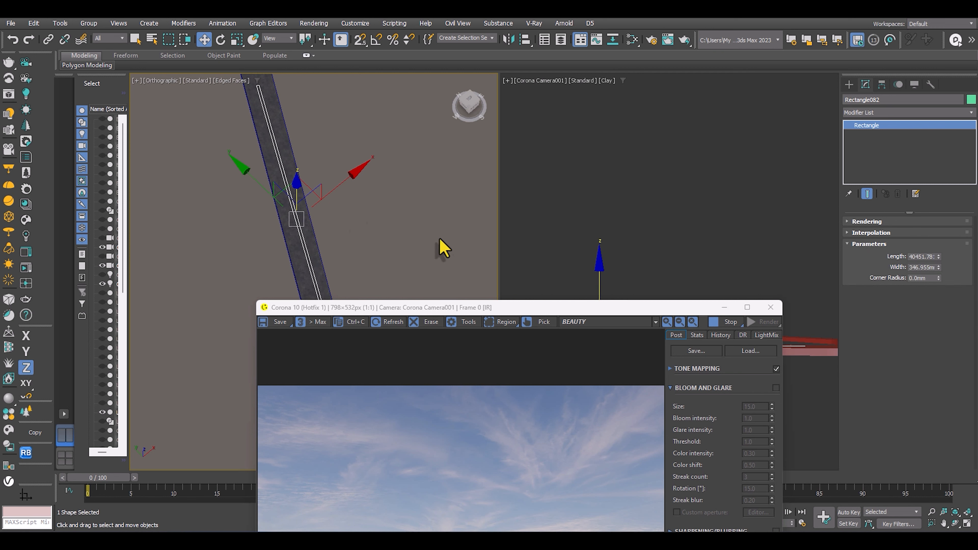
Apply an Extrude modifier to the rectangle spline on the road and set its amount to 20 mm.
{"action": "scroll", "coordinate": [343, 197], "scroll_direction": "down", "scroll_amount": 4}
{"action": "scroll", "coordinate": [342, 189], "scroll_direction": "up", "scroll_amount": 2}
{"action": "middle_click_drag", "start_coordinate": [345, 201], "coordinate": [319, 162]}
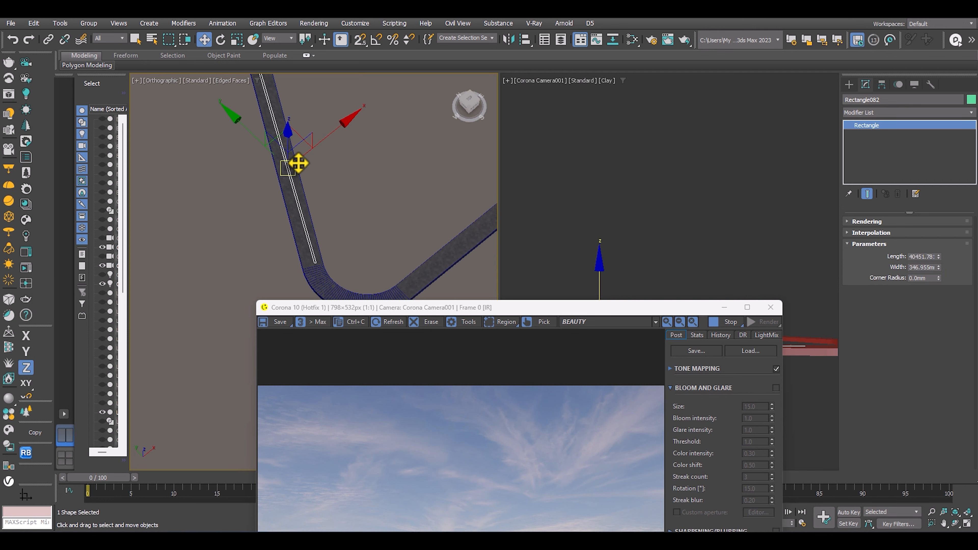
{"action": "left_click", "coordinate": [854, 114]}
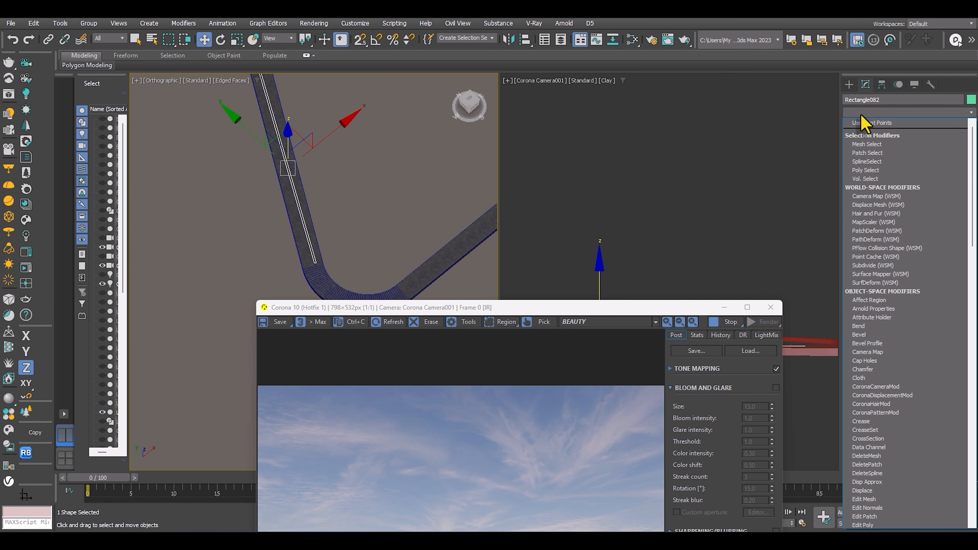
{"action": "key", "text": "e"}
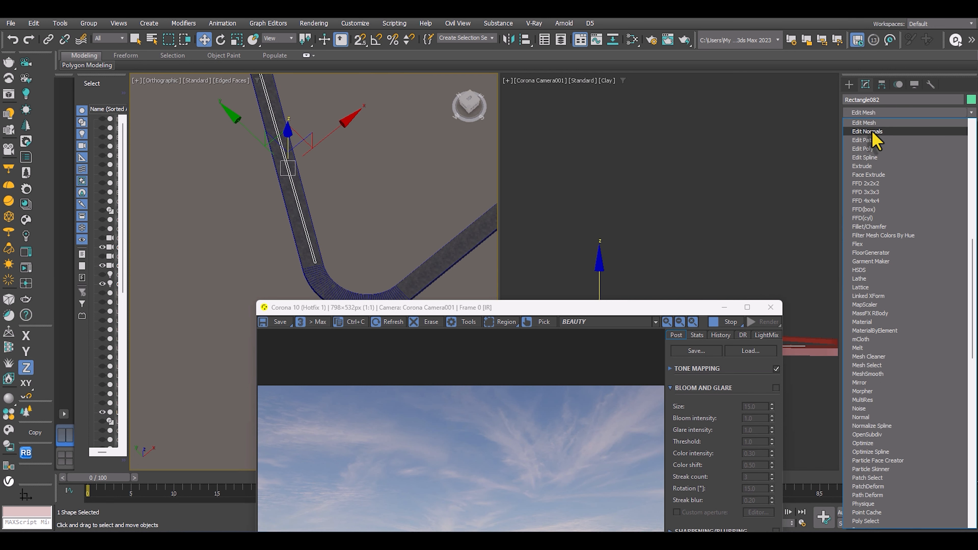
{"action": "left_click", "coordinate": [861, 166]}
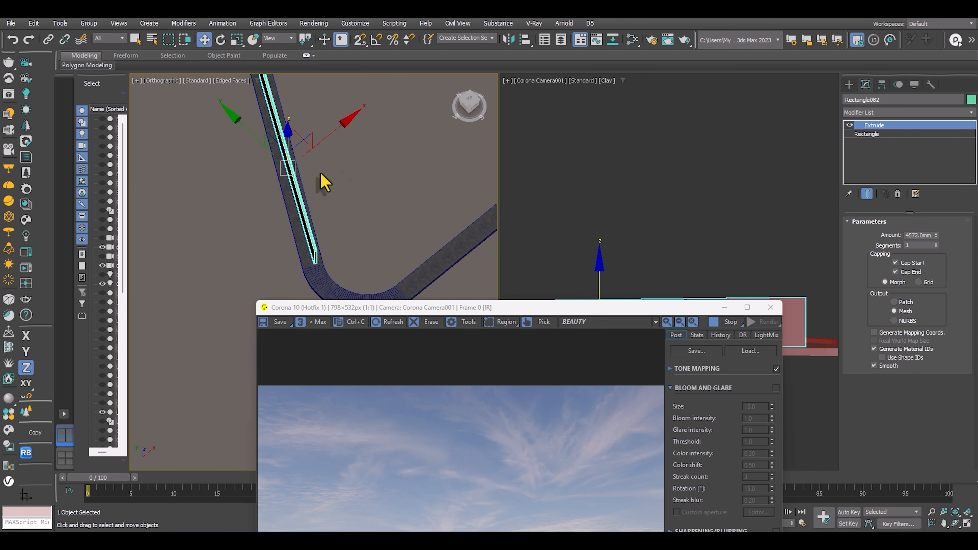
{"action": "scroll", "coordinate": [324, 183], "scroll_direction": "up", "scroll_amount": 2}
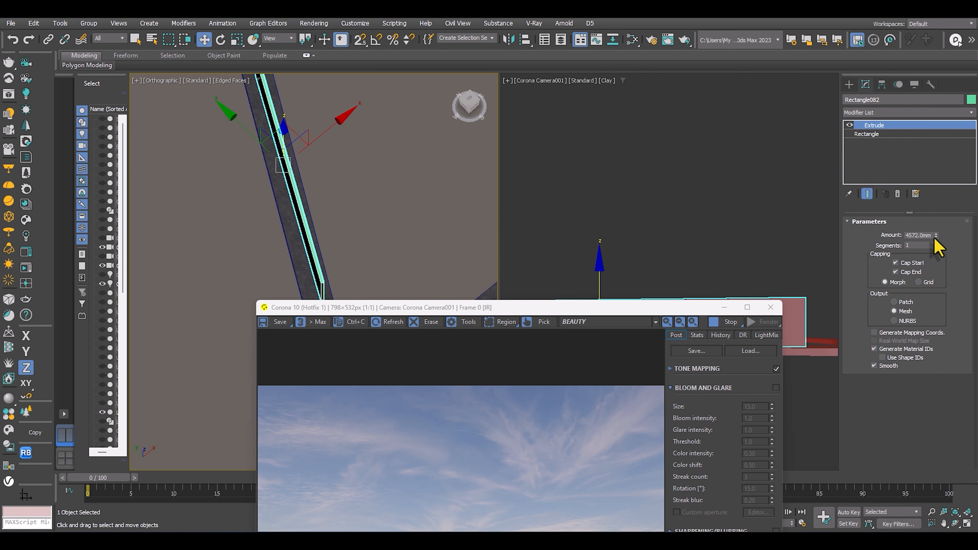
{"action": "mouse_move", "coordinate": [948, 295]}
{"action": "left_mouse_down"}
{"action": "mouse_move", "coordinate": [954, 356]}
{"action": "mouse_move", "coordinate": [946, 297]}
{"action": "left_mouse_up"}
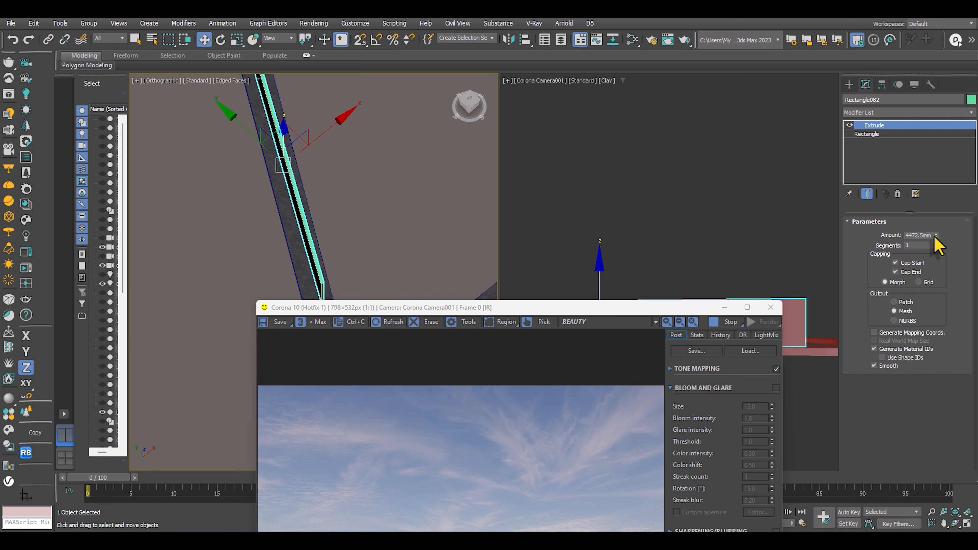
{"action": "right_click", "coordinate": [935, 236]}
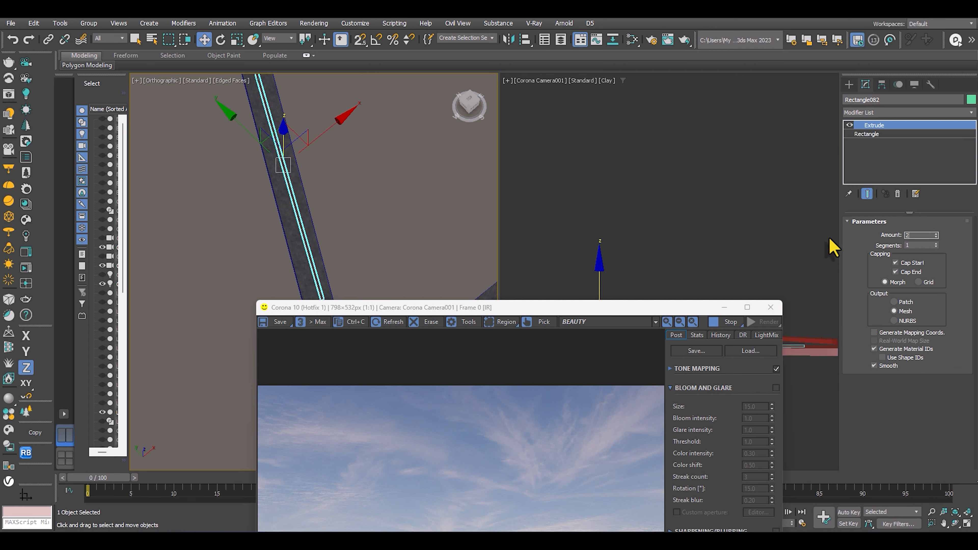
{"action": "key", "text": "Return"}
{"action": "scroll", "coordinate": [243, 211], "scroll_direction": "up", "scroll_amount": 3}
{"action": "scroll", "coordinate": [326, 215], "scroll_direction": "down", "scroll_amount": 3}
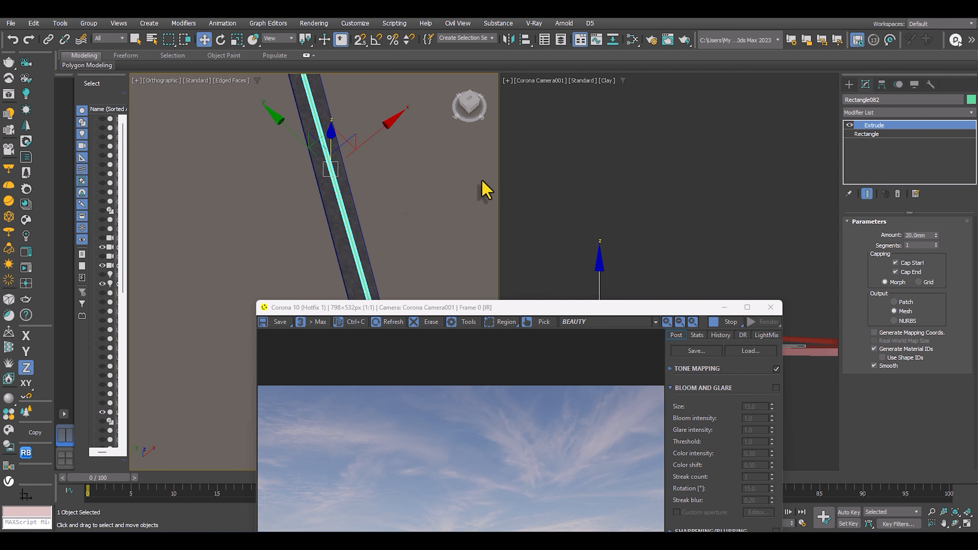
Convert the extruded strip to an Editable Poly.
{"action": "right_click", "coordinate": [354, 143]}
{"action": "mouse_move", "coordinate": [393, 271]}
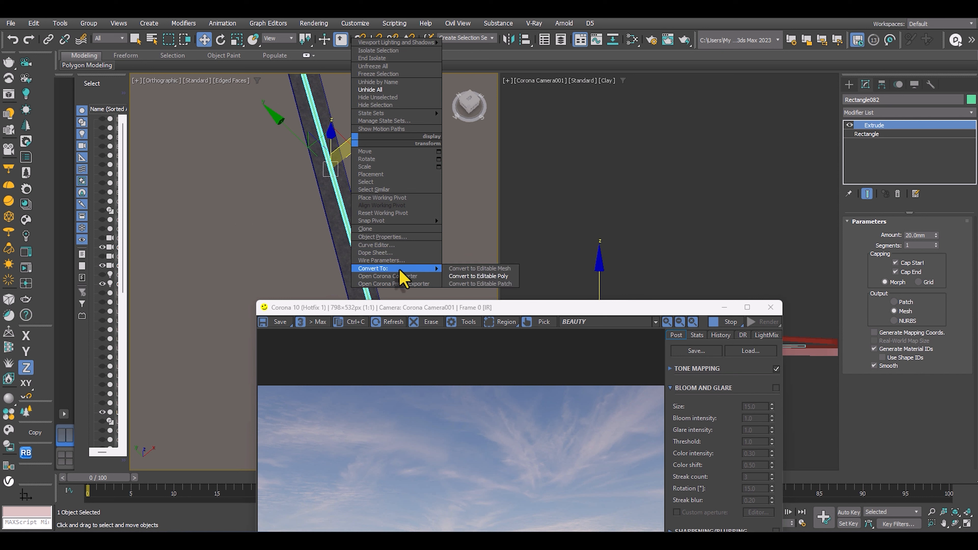
{"action": "left_click", "coordinate": [496, 280]}
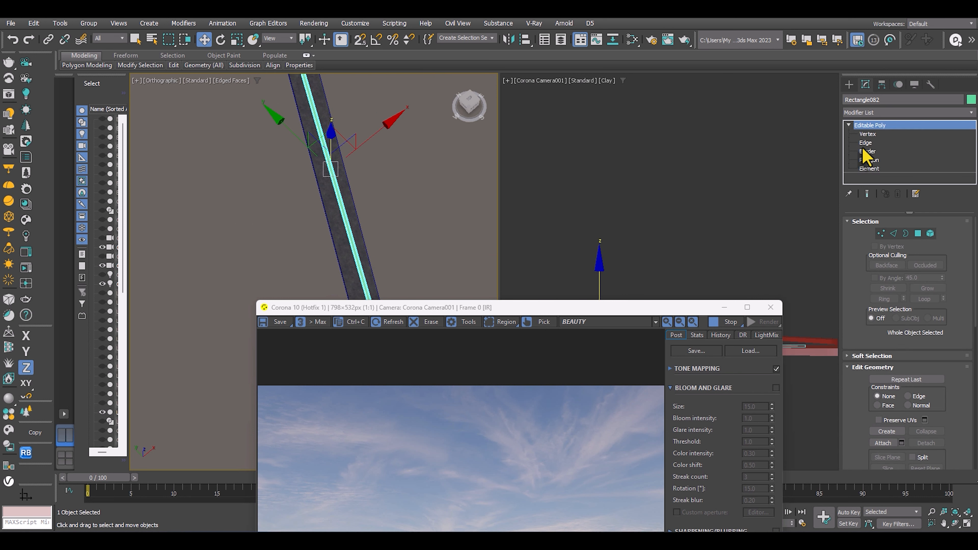
Select the strip's four long edges and connect them with five evenly spaced cross segments.
{"action": "left_click", "coordinate": [865, 143]}
{"action": "left_click_drag", "start_coordinate": [428, 157], "coordinate": [109, 227]}
{"action": "right_click", "coordinate": [240, 193]}
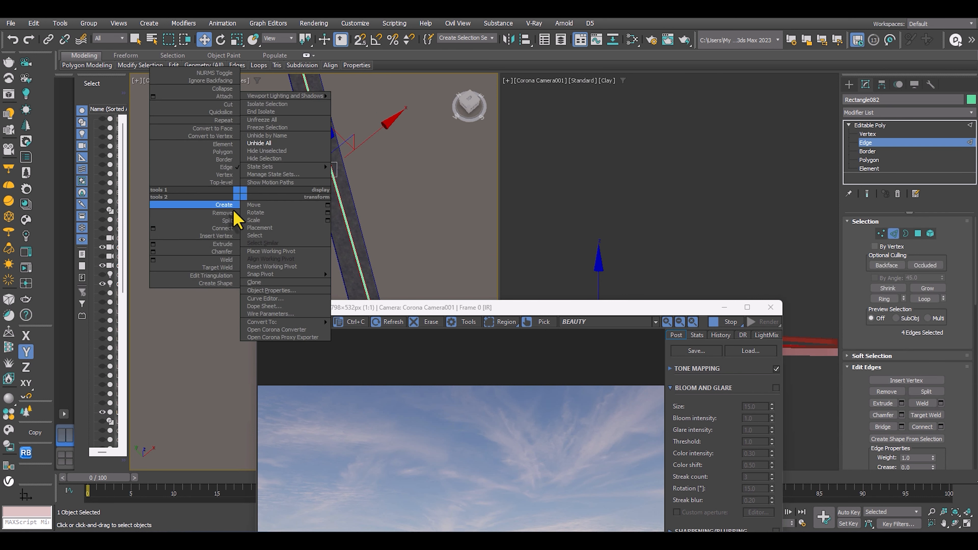
{"action": "left_click", "coordinate": [153, 228]}
{"action": "scroll", "coordinate": [304, 167], "scroll_direction": "up", "scroll_amount": 2}
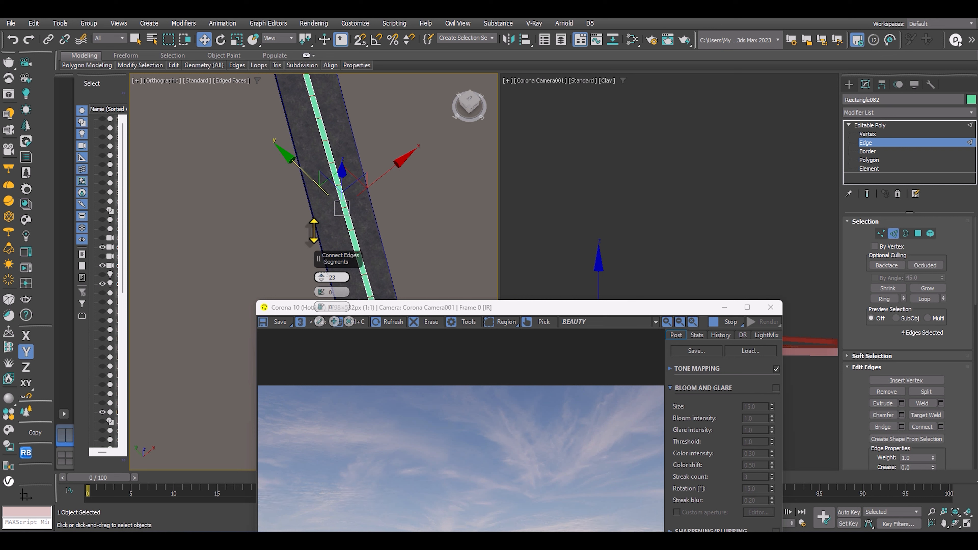
{"action": "right_click", "coordinate": [333, 194]}
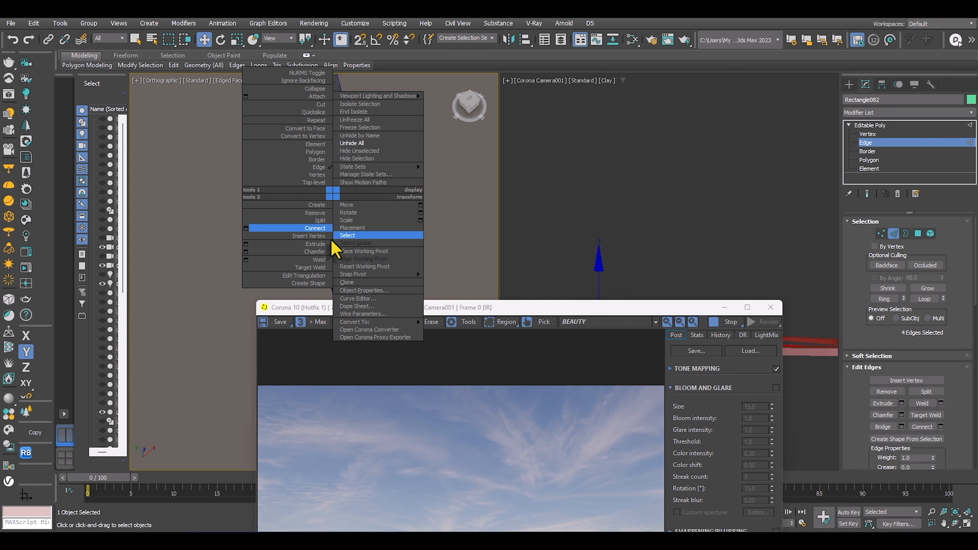
{"action": "left_click", "coordinate": [246, 229]}
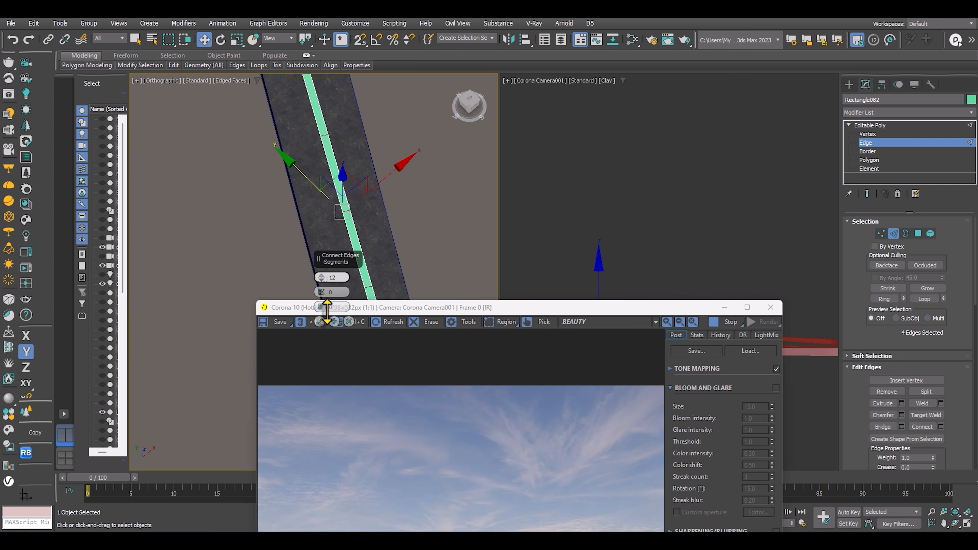
{"action": "scroll", "coordinate": [279, 208], "scroll_direction": "down", "scroll_amount": 3}
{"action": "scroll", "coordinate": [293, 206], "scroll_direction": "down", "scroll_amount": 2}
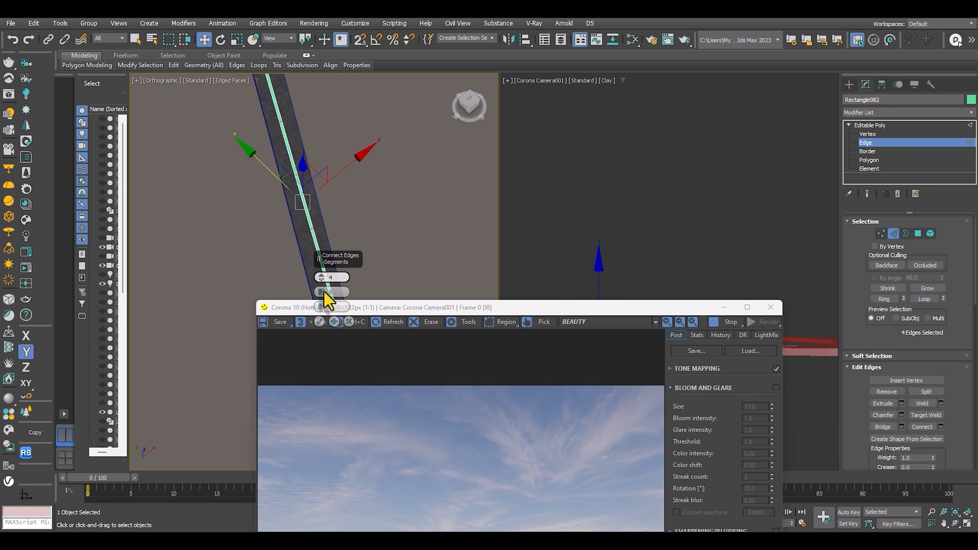
{"action": "left_click", "coordinate": [319, 322]}
Chamfer the new cross edges by about 1951.5 mm, moving the render window clear of the road.
{"action": "right_click", "coordinate": [300, 201]}
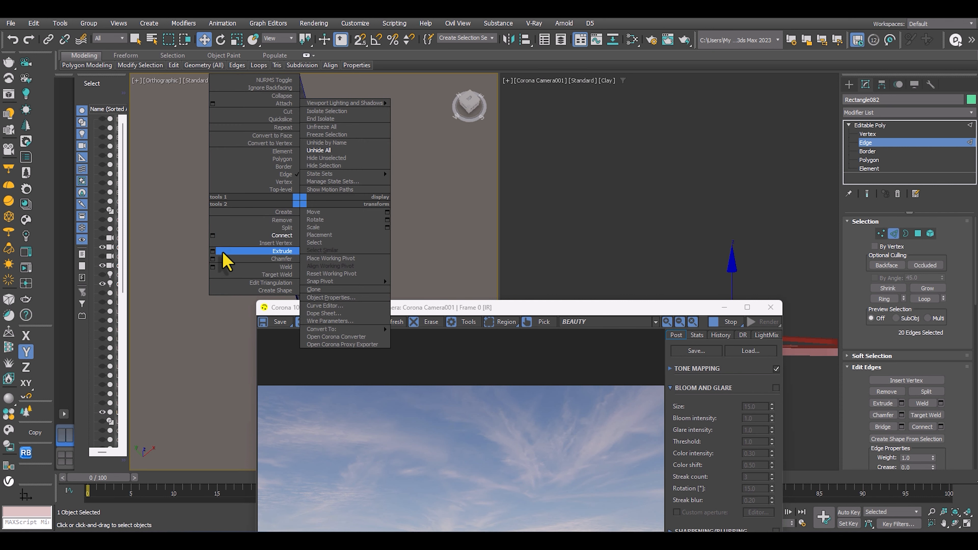
{"action": "left_click", "coordinate": [213, 259]}
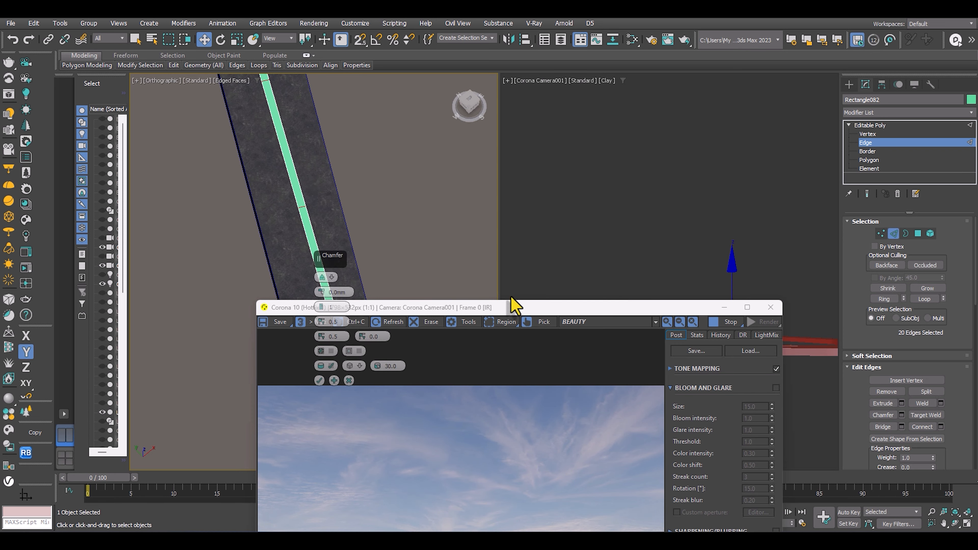
{"action": "left_click_drag", "start_coordinate": [546, 312], "coordinate": [716, 107]}
{"action": "scroll", "coordinate": [279, 255], "scroll_direction": "up", "scroll_amount": 2}
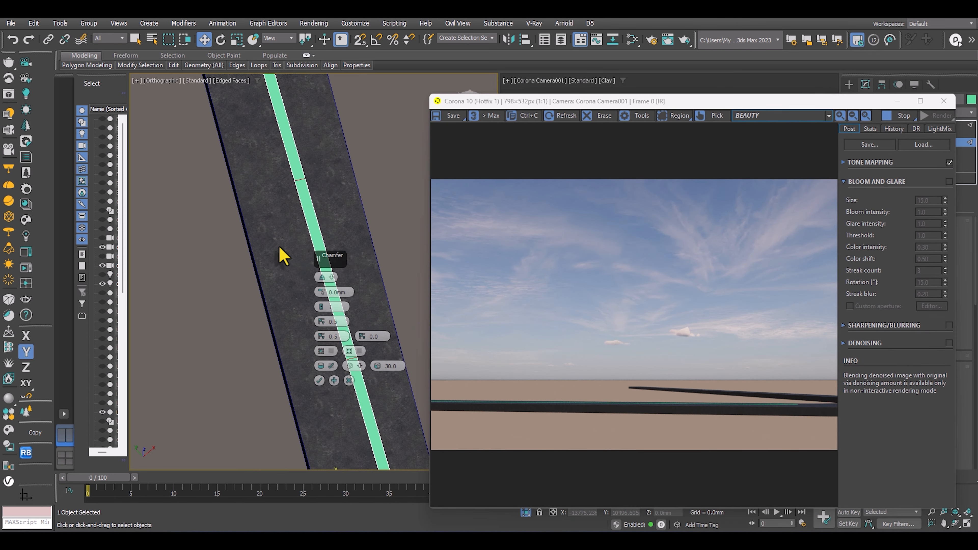
{"action": "scroll", "coordinate": [235, 208], "scroll_direction": "down", "scroll_amount": 2}
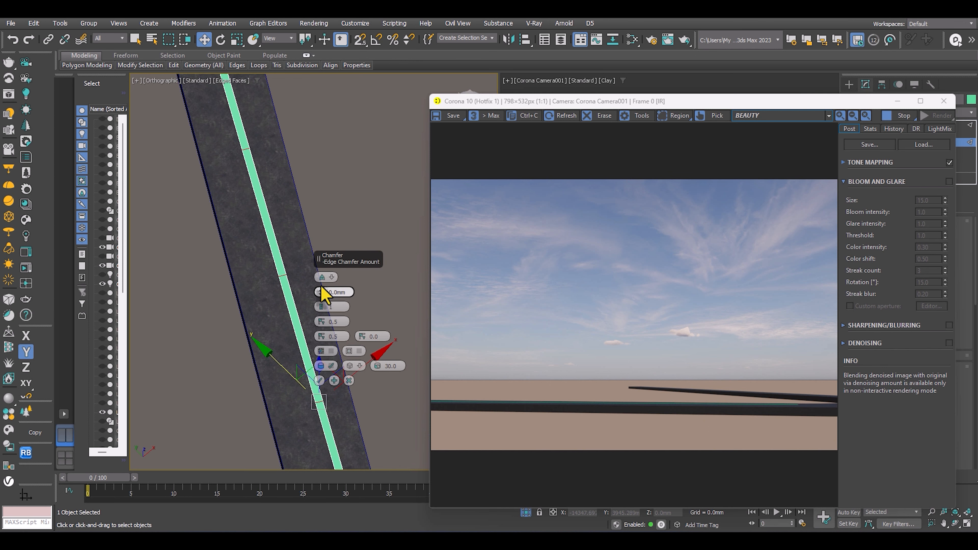
{"action": "left_click_drag", "start_coordinate": [322, 289], "coordinate": [314, 239]}
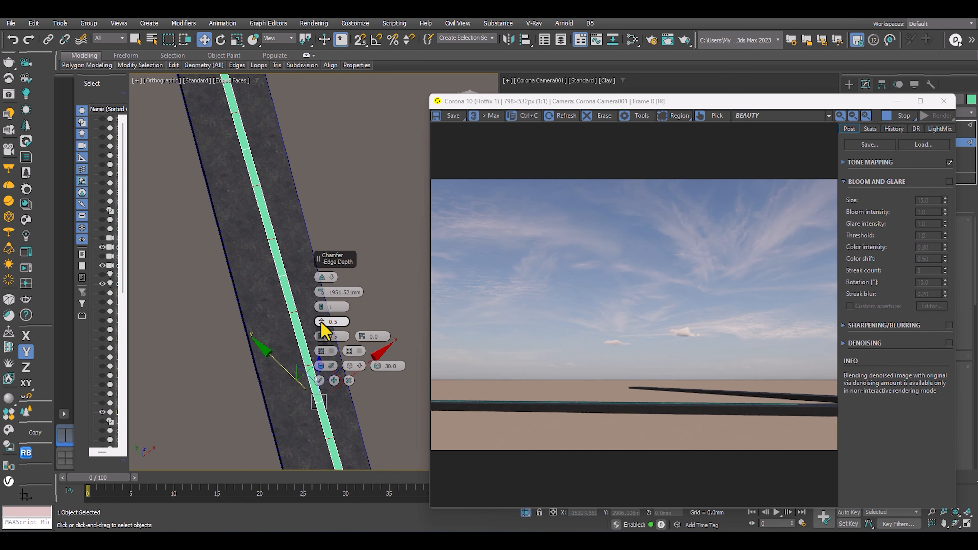
Make it an open chamfer so the strip splits into separate dashes, and apply it.
{"action": "left_click", "coordinate": [321, 352]}
{"action": "scroll", "coordinate": [239, 262], "scroll_direction": "down", "scroll_amount": 5}
{"action": "middle_click_drag", "start_coordinate": [259, 330], "coordinate": [201, 260]}
{"action": "scroll", "coordinate": [233, 295], "scroll_direction": "up", "scroll_amount": 4}
{"action": "scroll", "coordinate": [240, 257], "scroll_direction": "up", "scroll_amount": 4}
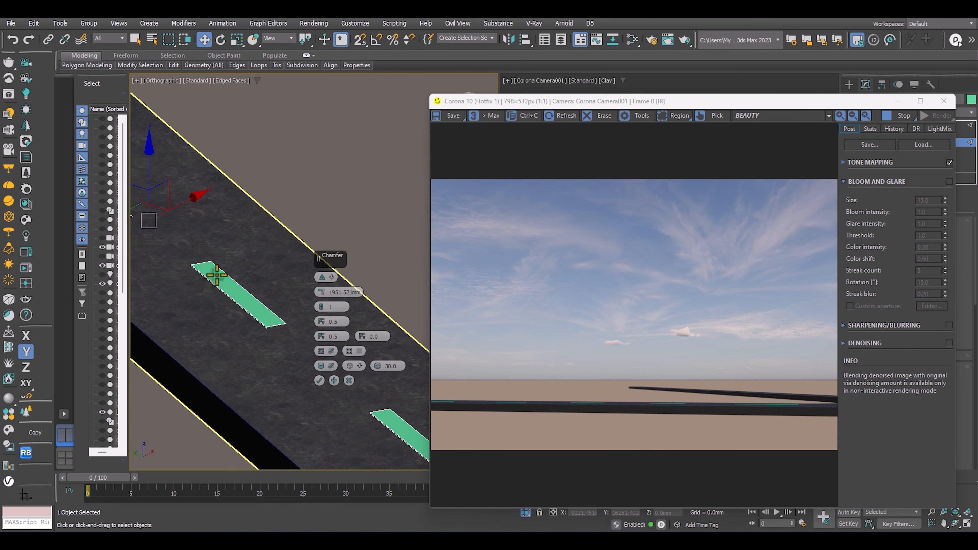
{"action": "scroll", "coordinate": [251, 302], "scroll_direction": "up", "scroll_amount": 2}
{"action": "middle_click_drag", "start_coordinate": [250, 302], "coordinate": [233, 235]}
{"action": "scroll", "coordinate": [211, 254], "scroll_direction": "up", "scroll_amount": 4}
{"action": "middle_click_drag", "start_coordinate": [268, 275], "coordinate": [209, 257]}
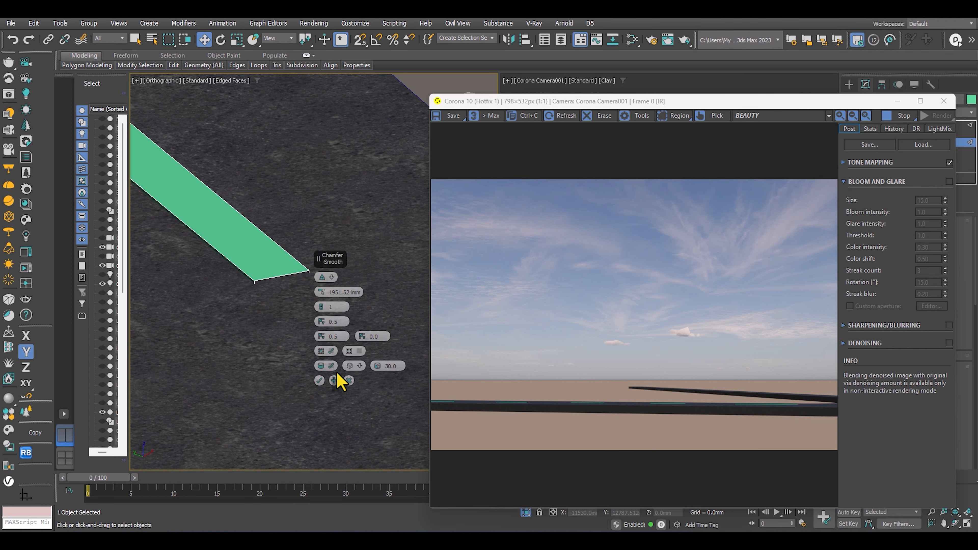
{"action": "left_click", "coordinate": [319, 380]}
Leave edge editing and move the whole dashed line vertically to about Z 134 mm, onto the road surface.
{"action": "scroll", "coordinate": [275, 258], "scroll_direction": "down", "scroll_amount": 5}
{"action": "middle_click_drag", "start_coordinate": [275, 257], "coordinate": [303, 300]}
{"action": "scroll", "coordinate": [275, 313], "scroll_direction": "down", "scroll_amount": 2}
{"action": "scroll", "coordinate": [305, 288], "scroll_direction": "up", "scroll_amount": 3}
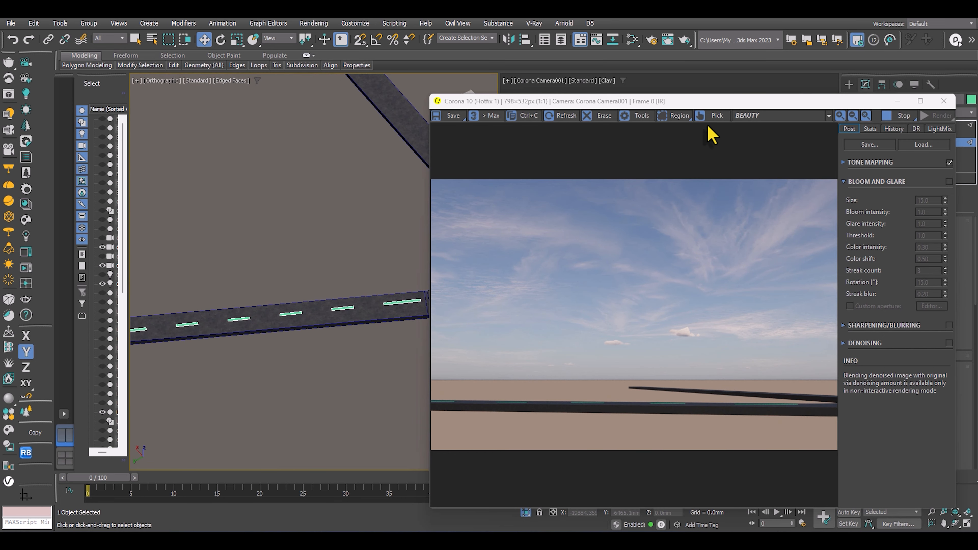
{"action": "left_click_drag", "start_coordinate": [714, 103], "coordinate": [800, 67]}
{"action": "left_click", "coordinate": [874, 126]}
{"action": "scroll", "coordinate": [284, 294], "scroll_direction": "up", "scroll_amount": 4}
{"action": "middle_click_drag", "start_coordinate": [284, 294], "coordinate": [245, 314]}
{"action": "left_click_drag", "start_coordinate": [245, 314], "coordinate": [251, 342]}
{"action": "scroll", "coordinate": [242, 333], "scroll_direction": "up", "scroll_amount": 4}
Create a Corona Legacy material and assign it to the dashed road line.
{"action": "key", "text": "m"}
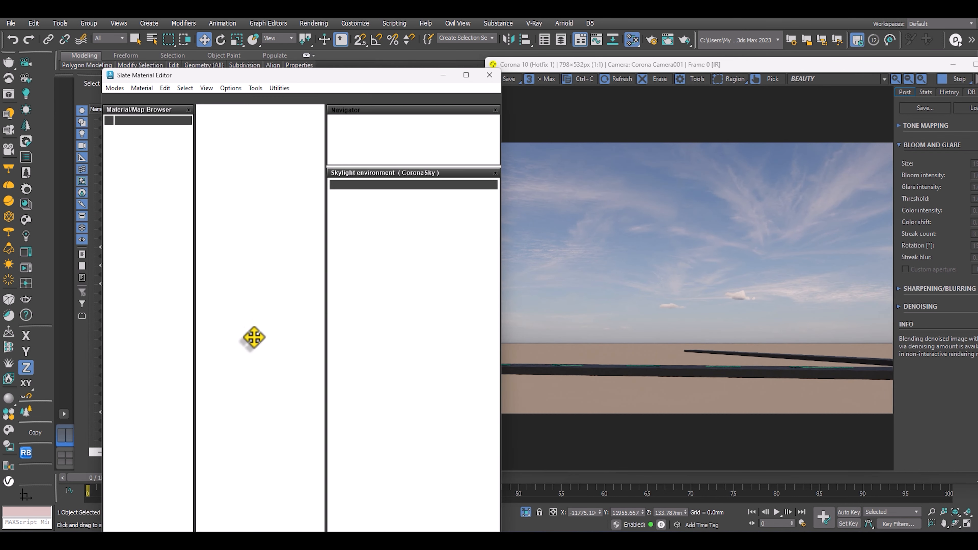
{"action": "middle_click_drag", "start_coordinate": [251, 255], "coordinate": [236, 197]}
{"action": "right_click", "coordinate": [240, 232]}
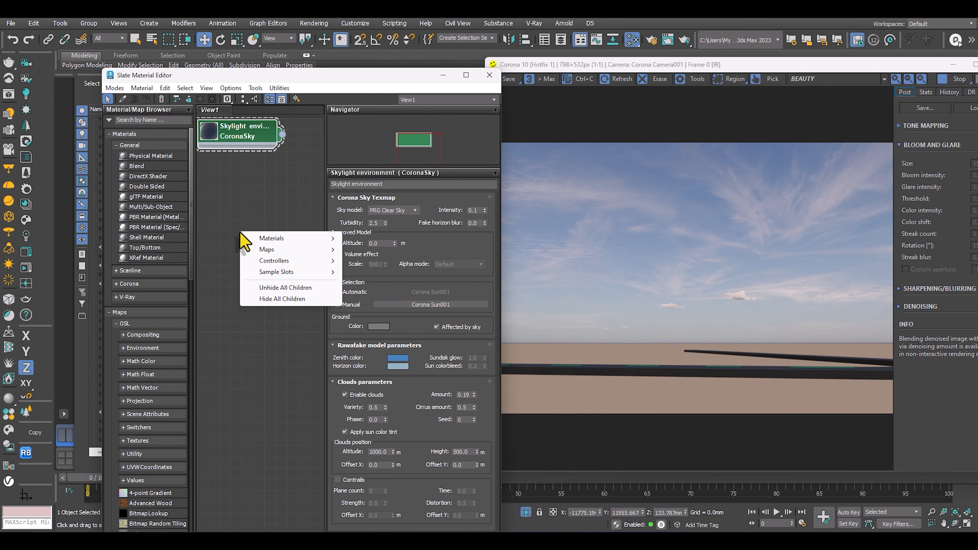
{"action": "mouse_move", "coordinate": [268, 241]}
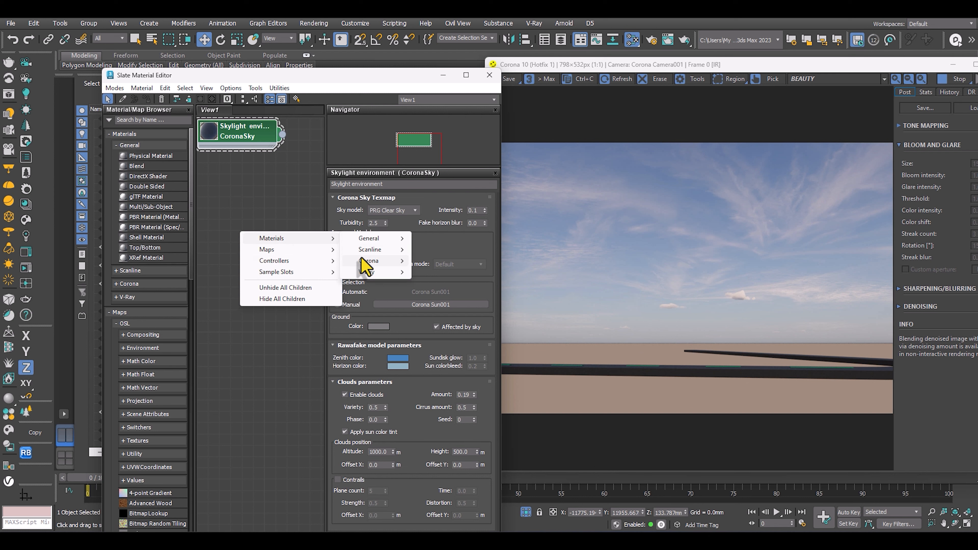
{"action": "mouse_move", "coordinate": [364, 265]}
{"action": "left_click", "coordinate": [461, 297]}
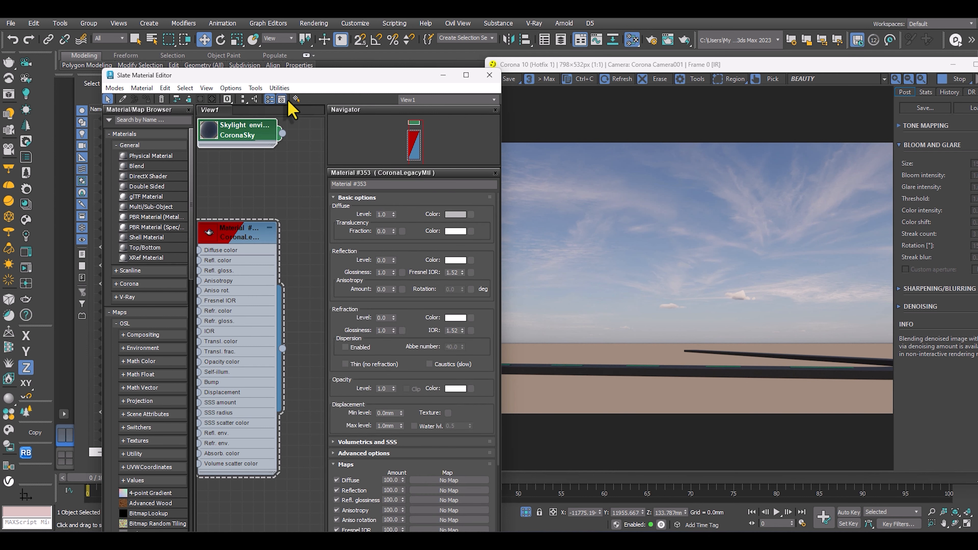
{"action": "left_click_drag", "start_coordinate": [357, 76], "coordinate": [649, 76]}
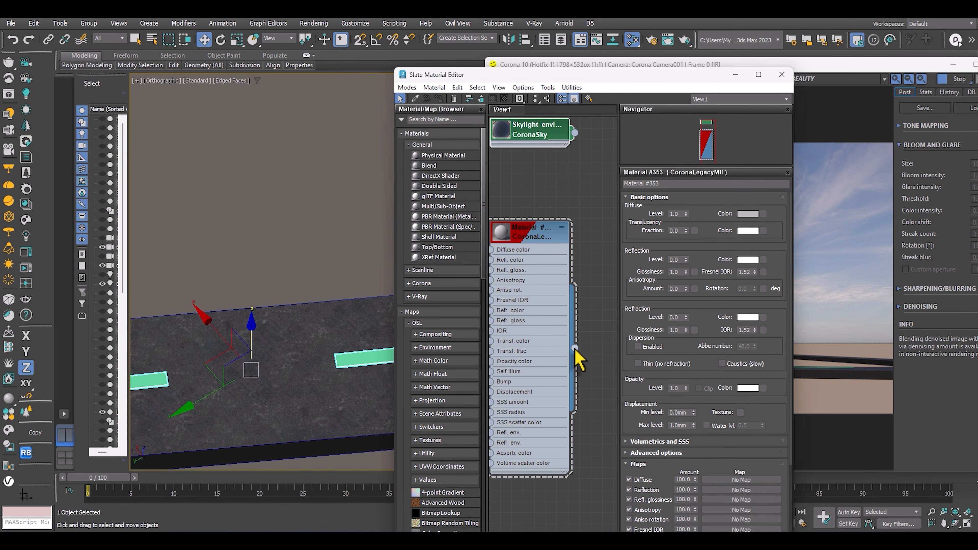
{"action": "left_click_drag", "start_coordinate": [574, 348], "coordinate": [356, 360]}
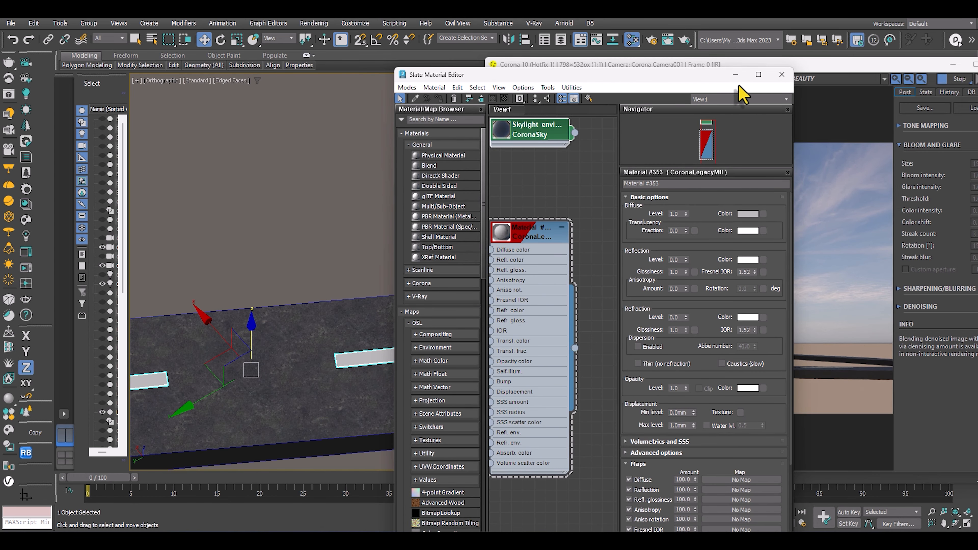
{"action": "left_click", "coordinate": [781, 74]}
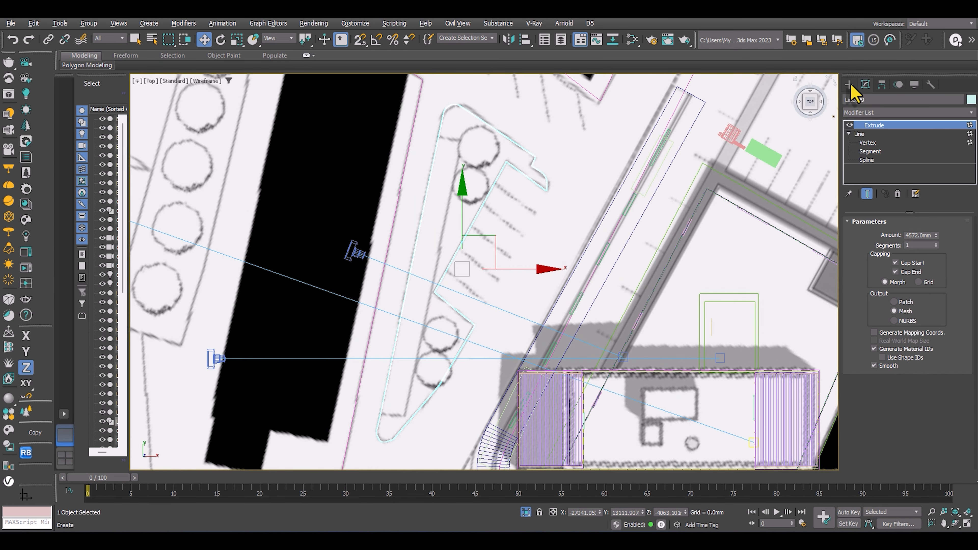
Trace the inner edge of the planted island beside the parking bays with a Line spline in the top view.
{"action": "left_click", "coordinate": [849, 85]}
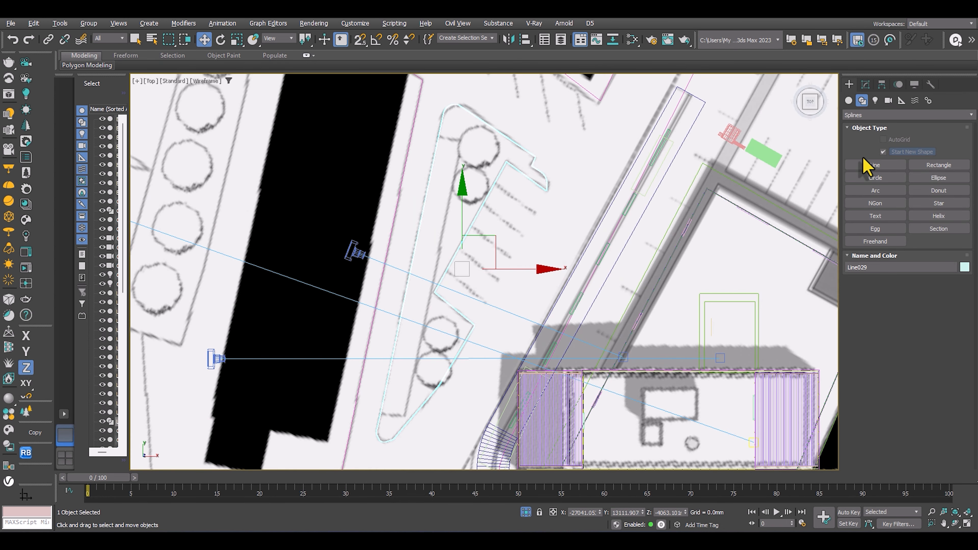
{"action": "left_click", "coordinate": [872, 168]}
{"action": "scroll", "coordinate": [443, 123], "scroll_direction": "up", "scroll_amount": 5}
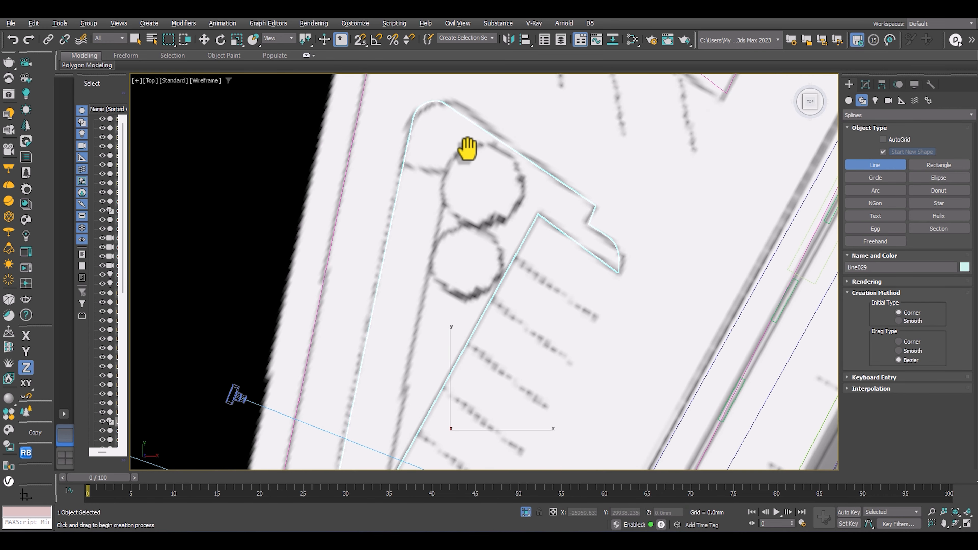
{"action": "left_click", "coordinate": [404, 170]}
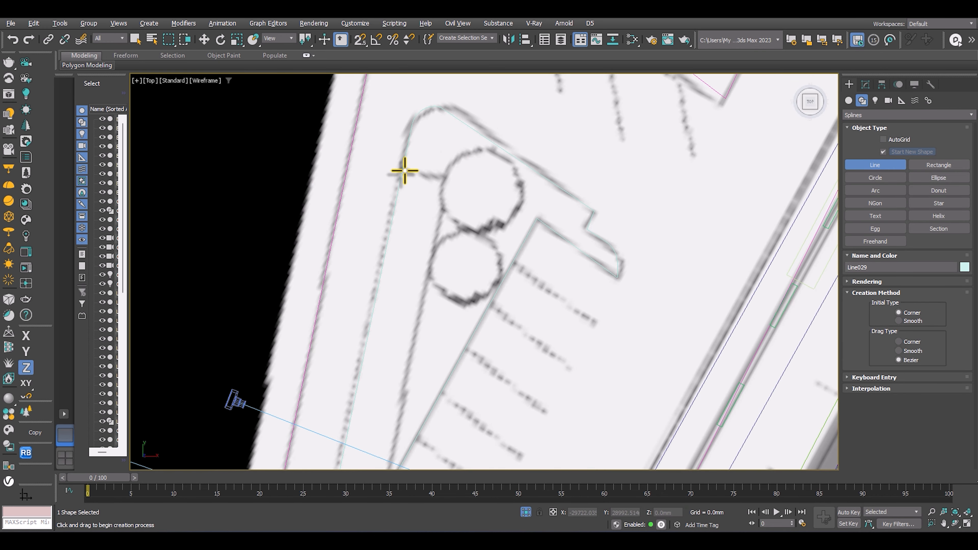
{"action": "left_click", "coordinate": [444, 181]}
{"action": "scroll", "coordinate": [445, 278], "scroll_direction": "down", "scroll_amount": 5}
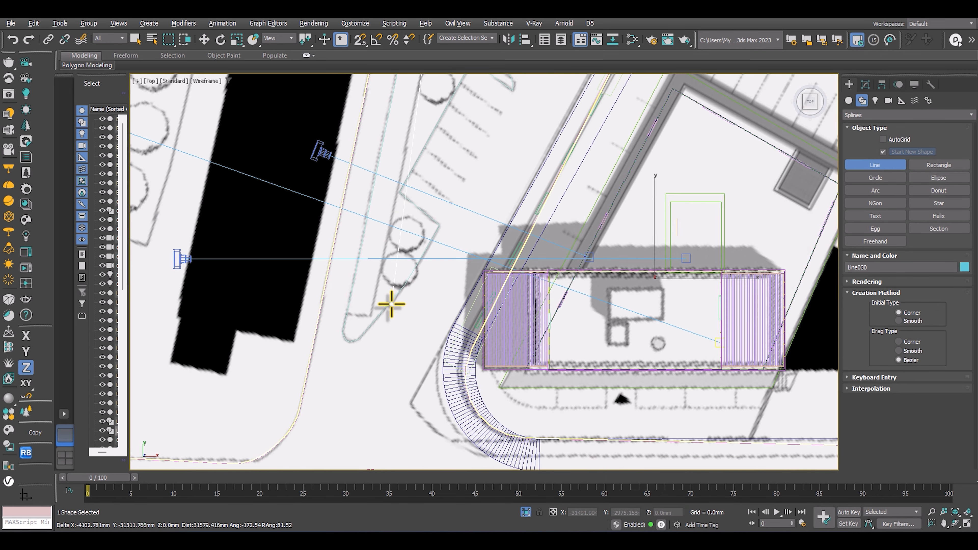
{"action": "scroll", "coordinate": [388, 306], "scroll_direction": "up", "scroll_amount": 3}
{"action": "left_click", "coordinate": [361, 323]}
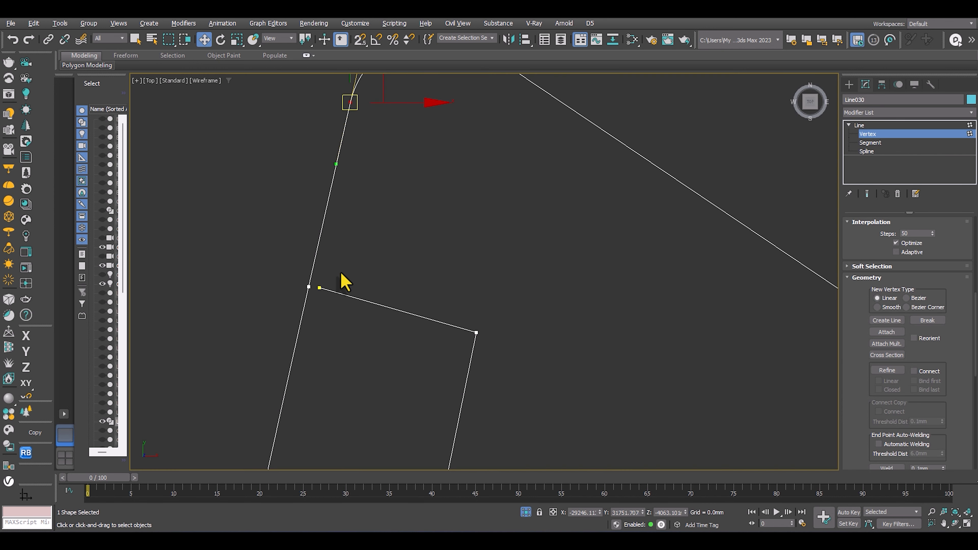
Move the island outline's outer vertex onto the adjacent inner corner vertex, try welding them, and fuse them at that corner.
{"action": "left_click_drag", "start_coordinate": [232, 340], "coordinate": [231, 340]}
{"action": "scroll", "coordinate": [301, 254], "scroll_direction": "up", "scroll_amount": 3}
{"action": "middle_click_drag", "start_coordinate": [280, 302], "coordinate": [319, 225]}
{"action": "scroll", "coordinate": [324, 210], "scroll_direction": "down", "scroll_amount": 3}
{"action": "right_click", "coordinate": [318, 225]}
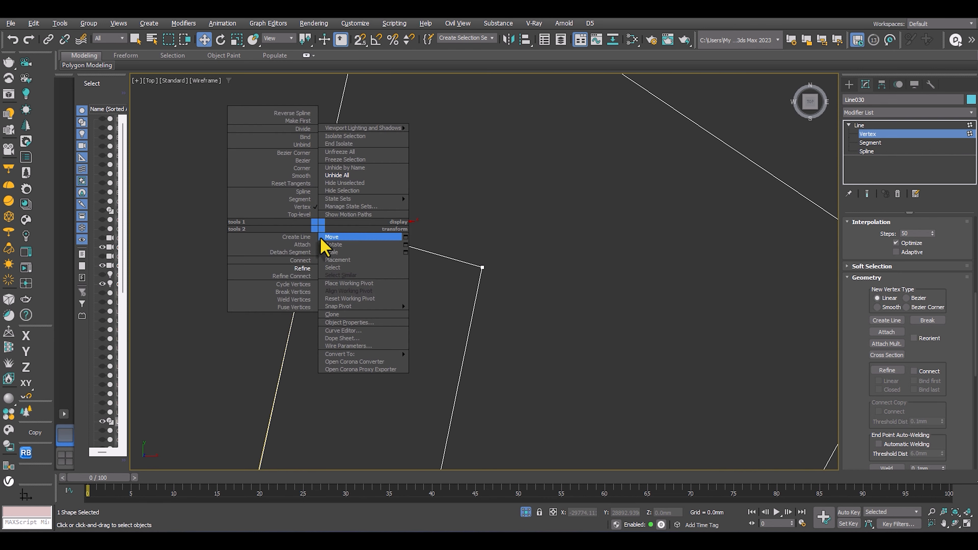
{"action": "left_click", "coordinate": [296, 299]}
{"action": "right_click", "coordinate": [309, 226]}
{"action": "left_click", "coordinate": [285, 308]}
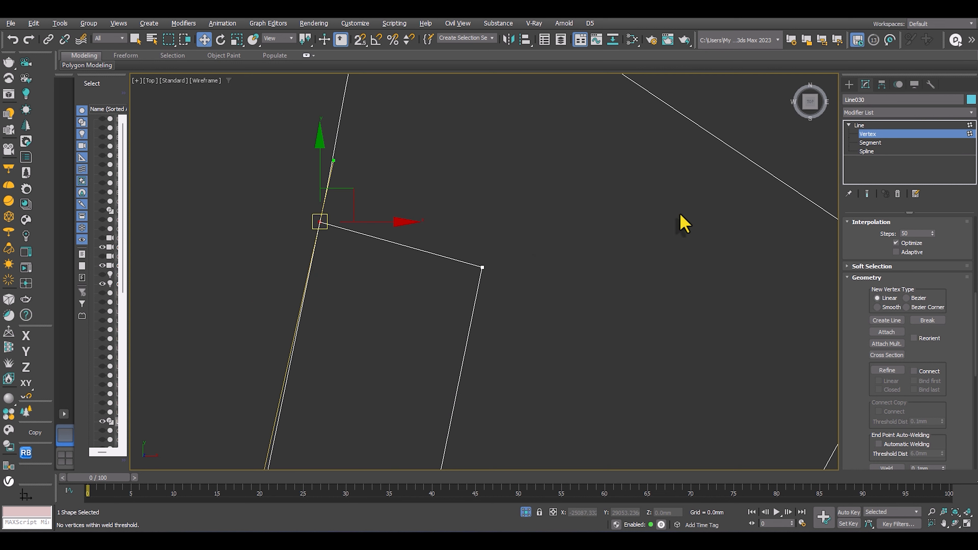
Delete the long straight outer segment of the island outline, leaving the narrow planting strip shape.
{"action": "left_click", "coordinate": [870, 142]}
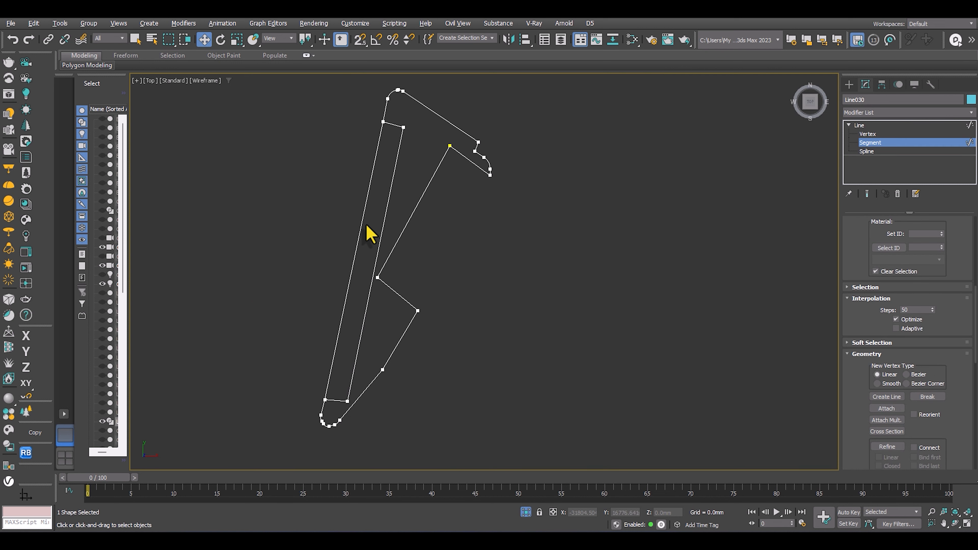
{"action": "left_click", "coordinate": [362, 223]}
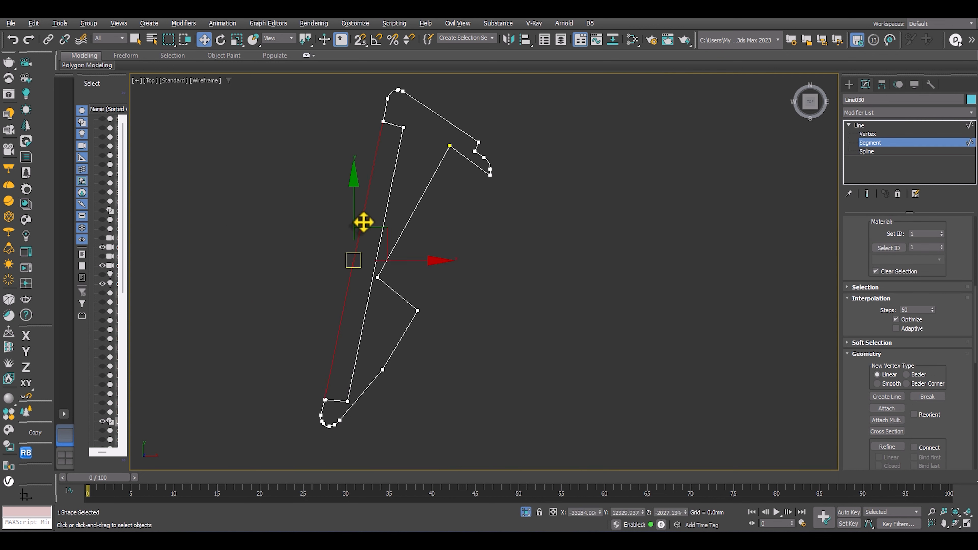
{"action": "middle_click_drag", "start_coordinate": [366, 224], "coordinate": [366, 217]}
{"action": "key", "text": "Delete"}
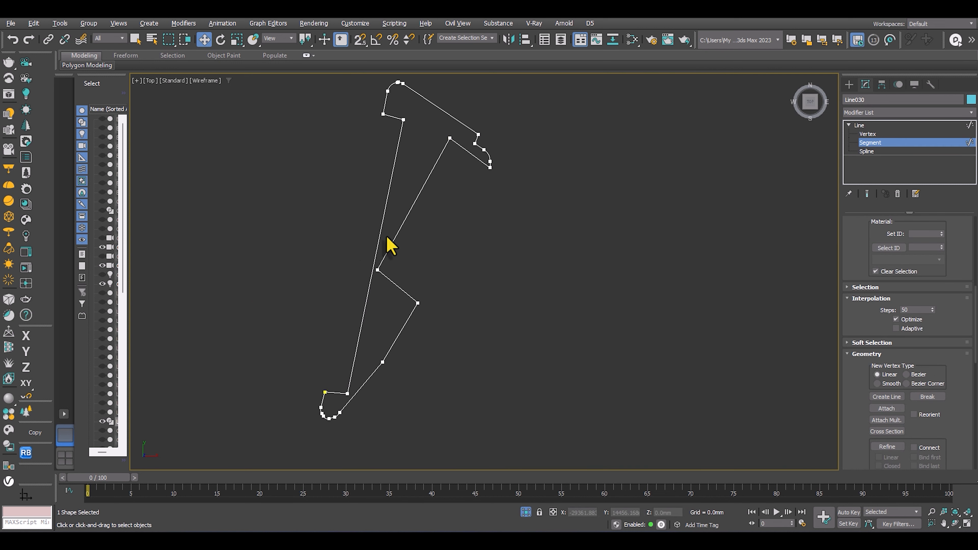
{"action": "middle_click_drag", "start_coordinate": [378, 276], "coordinate": [368, 240]}
{"action": "scroll", "coordinate": [371, 265], "scroll_direction": "down", "scroll_amount": 2}
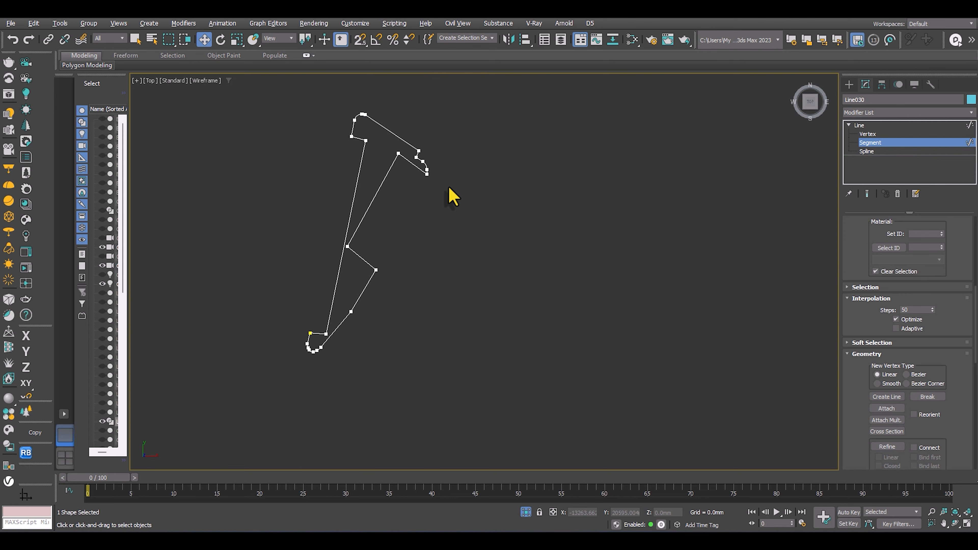
{"action": "middle_click_drag", "start_coordinate": [400, 181], "coordinate": [398, 205]}
Leave segment editing and apply an Extrude modifier with an amount of 4572 mm to the island outline.
{"action": "left_click", "coordinate": [859, 125]}
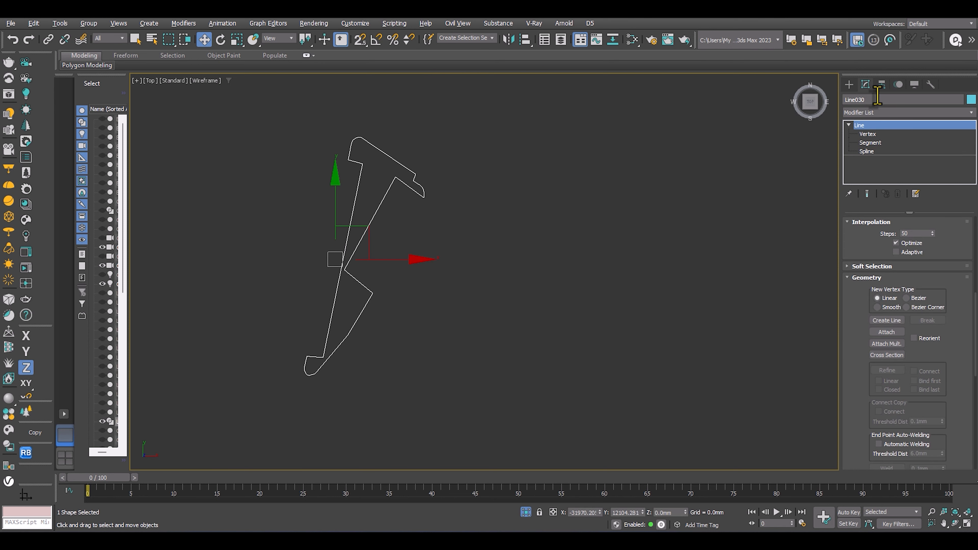
{"action": "left_click", "coordinate": [866, 112]}
{"action": "left_click", "coordinate": [865, 113]}
{"action": "left_click", "coordinate": [865, 113]}
{"action": "key", "text": "x"}
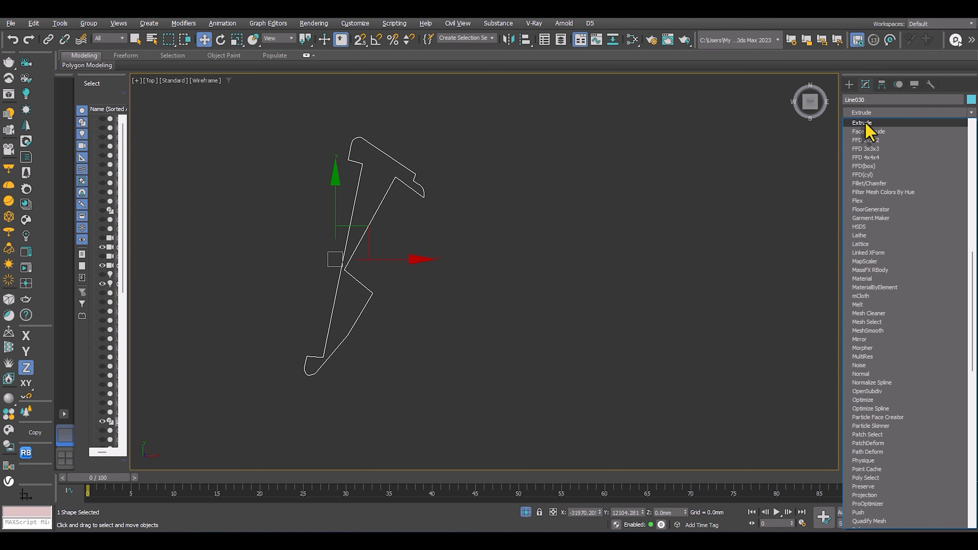
{"action": "left_click", "coordinate": [866, 123]}
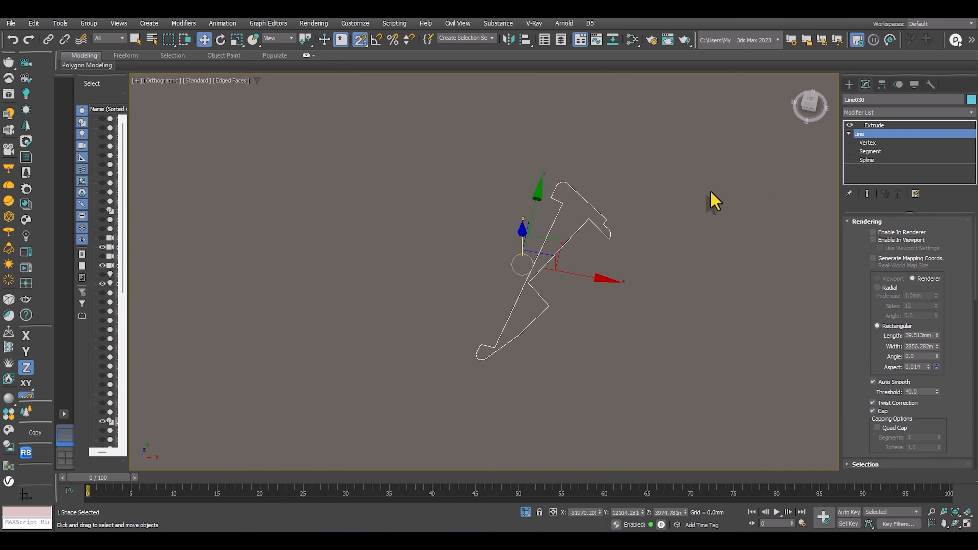
{"action": "middle_click_drag", "start_coordinate": [712, 201], "coordinate": [631, 253], "text": "alt"}
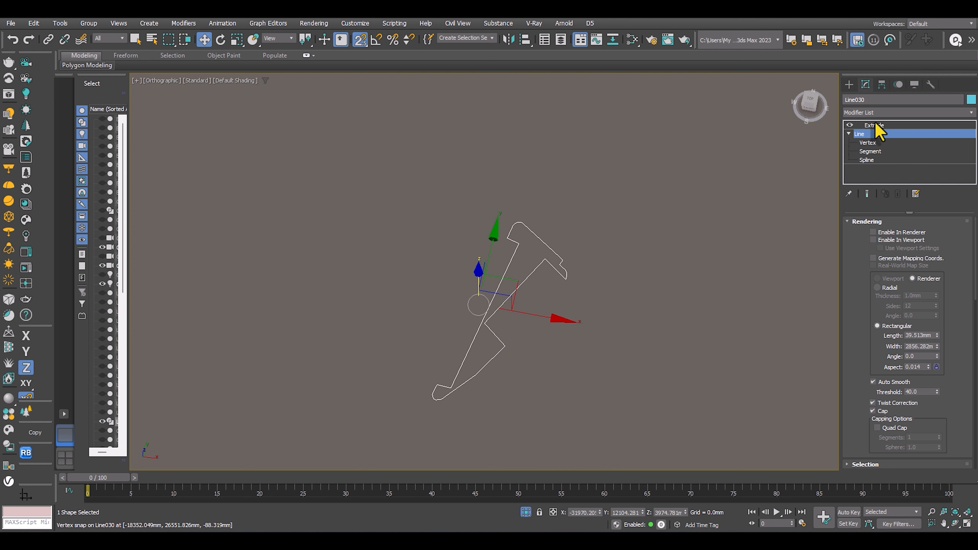
{"action": "left_click", "coordinate": [874, 125]}
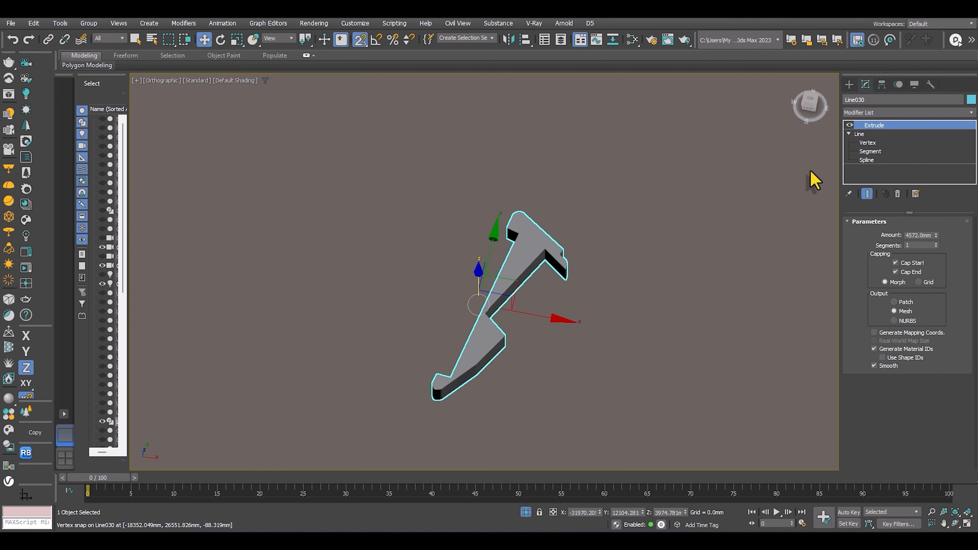
Unhide all scene objects to bring back the roads and buildings around the extruded island.
{"action": "middle_click_drag", "start_coordinate": [578, 231], "coordinate": [603, 252], "text": "alt"}
{"action": "right_click", "coordinate": [600, 243]}
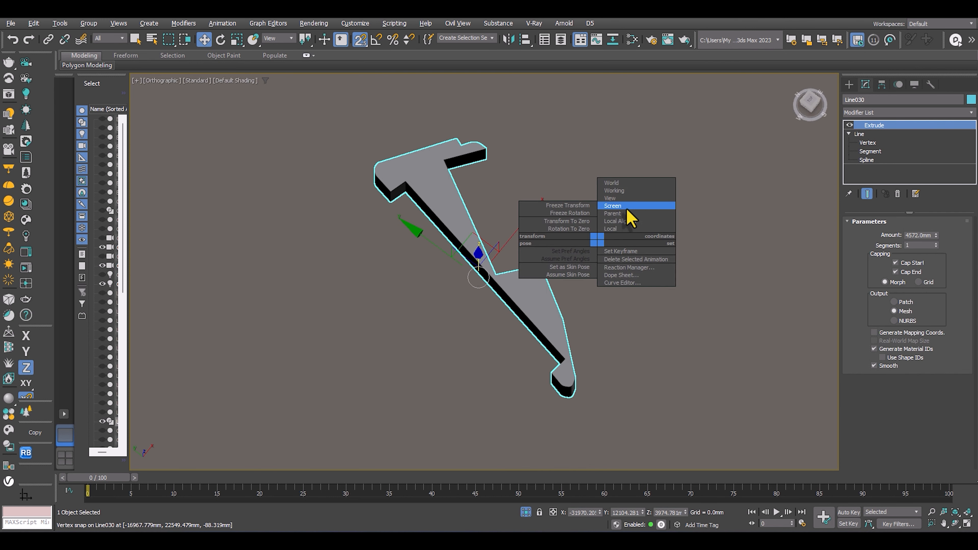
{"action": "right_click", "coordinate": [562, 196]}
{"action": "left_click", "coordinate": [581, 141]}
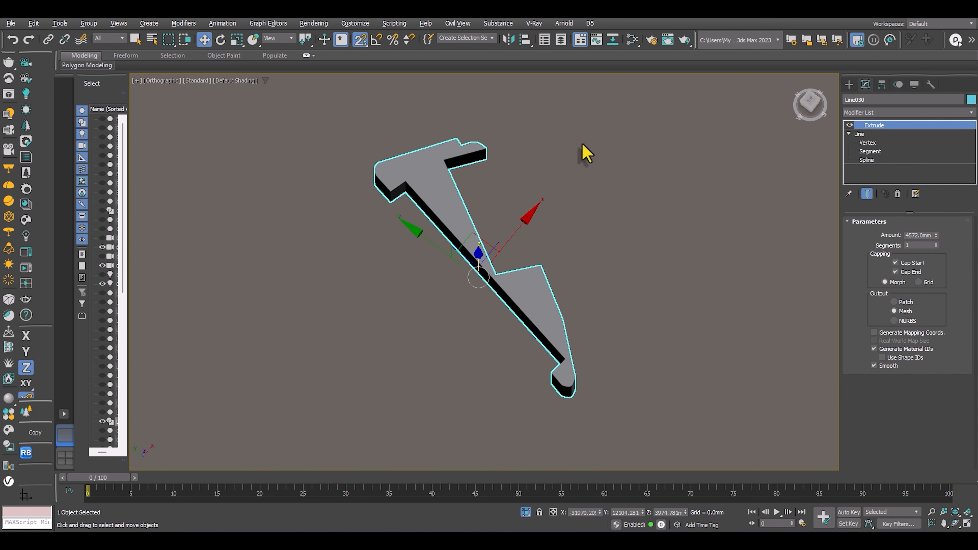
{"action": "scroll", "coordinate": [504, 275], "scroll_direction": "down", "scroll_amount": 4}
{"action": "middle_click_drag", "start_coordinate": [504, 275], "coordinate": [533, 265], "text": "alt"}
View the scene through Corona Camera002, turn snapping off, and lower the extruded island to about Z -244 mm.
{"action": "key", "text": "c"}
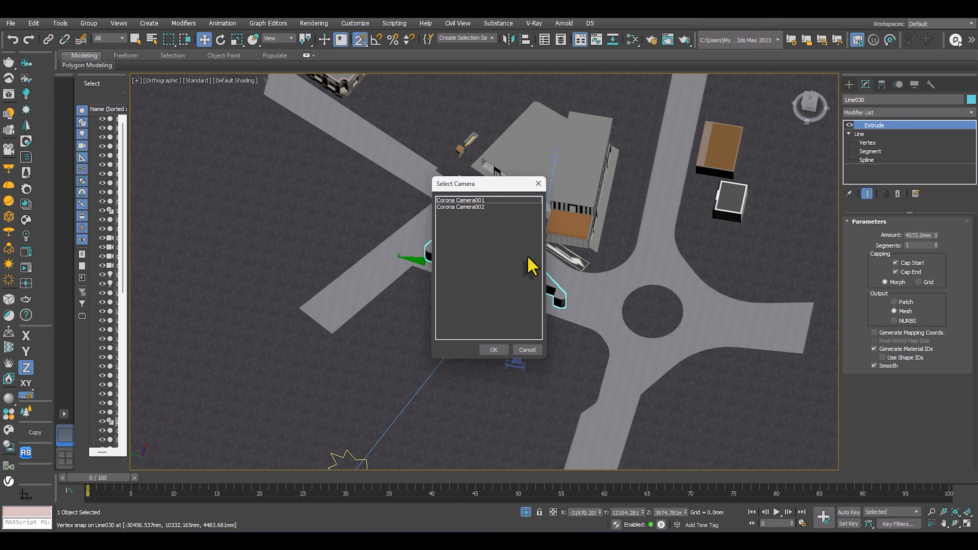
{"action": "double_click", "coordinate": [482, 208]}
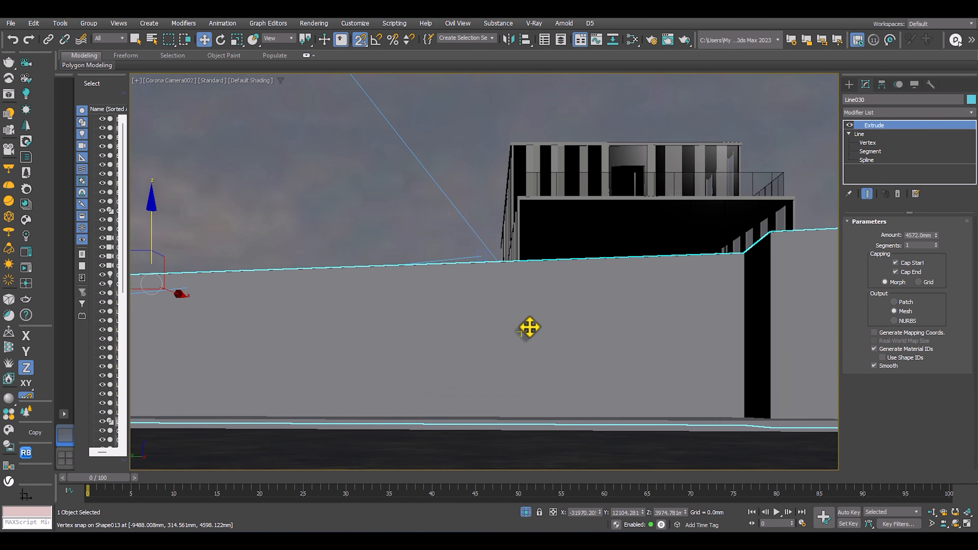
{"action": "key", "text": "s"}
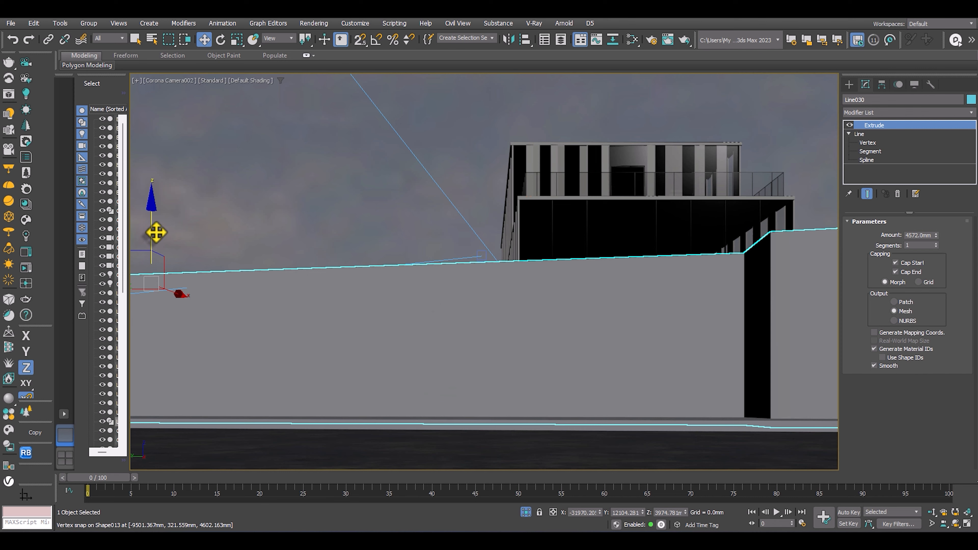
{"action": "left_click_drag", "start_coordinate": [156, 232], "coordinate": [164, 375]}
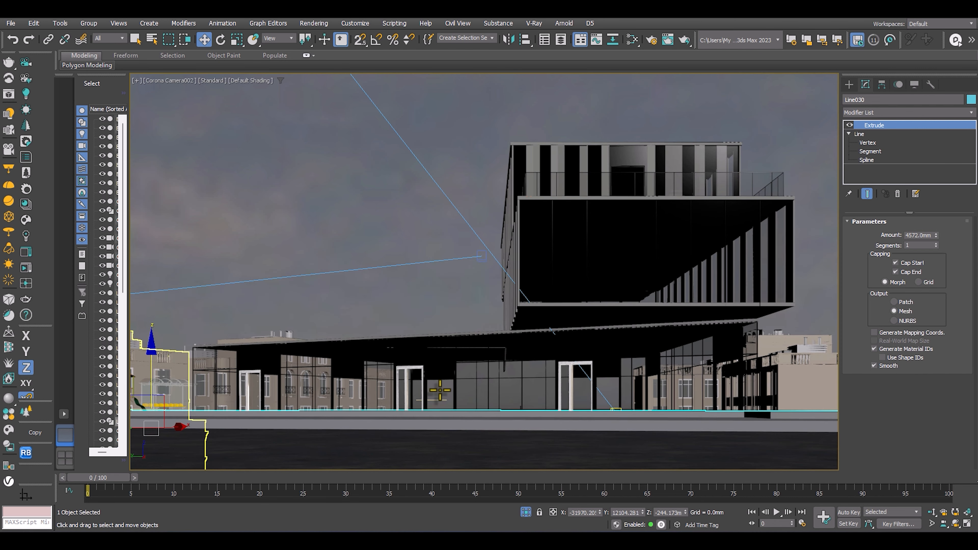
Restore the two-viewport layout and set the perspective viewport to Corona Camera001 beside Corona Camera002.
{"action": "left_click", "coordinate": [434, 431]}
{"action": "key", "text": "p"}
{"action": "scroll", "coordinate": [476, 400], "scroll_direction": "down", "scroll_amount": 10}
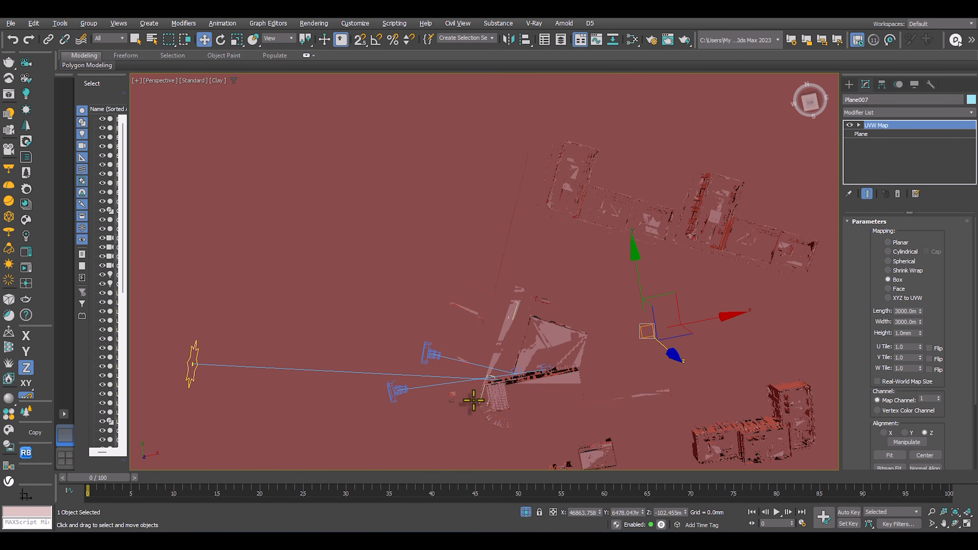
{"action": "scroll", "coordinate": [474, 401], "scroll_direction": "up", "scroll_amount": 3}
{"action": "key", "text": "alt+w"}
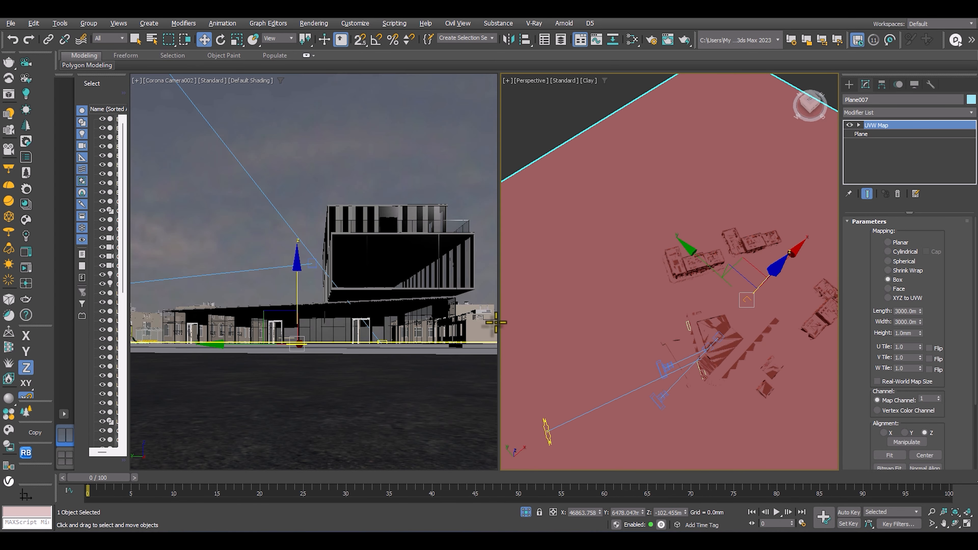
{"action": "key", "text": "c"}
{"action": "left_click_drag", "start_coordinate": [480, 182], "coordinate": [623, 179]}
{"action": "double_click", "coordinate": [620, 194]}
{"action": "left_click", "coordinate": [340, 326]}
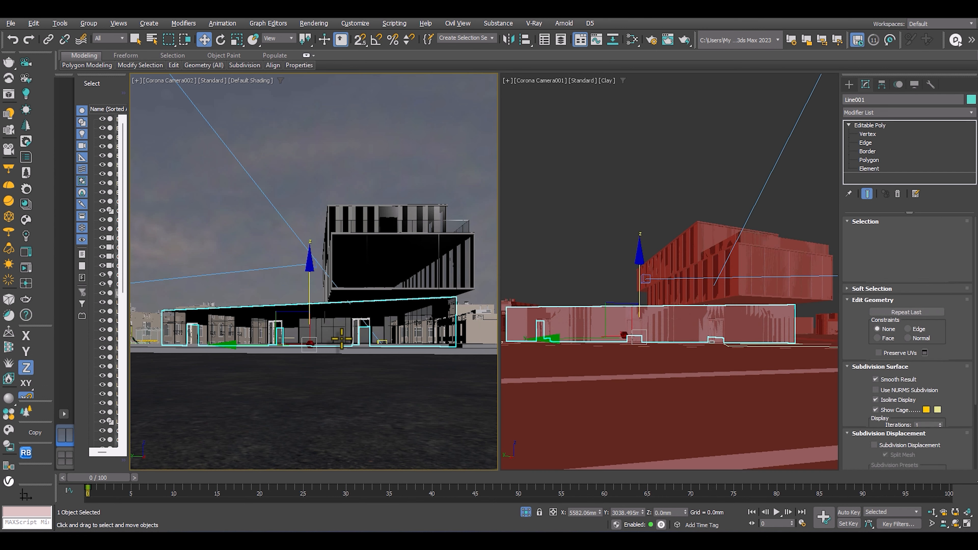
Change the Corona Camera002 viewport to a top view of the whole site and start interactive rendering from Corona Camera001.
{"action": "key", "text": "p"}
{"action": "middle_click_drag", "start_coordinate": [341, 326], "coordinate": [371, 245], "text": "alt"}
{"action": "key", "text": "t"}
{"action": "key", "text": "z"}
{"action": "scroll", "coordinate": [371, 246], "scroll_direction": "down", "scroll_amount": 5}
{"action": "middle_click_drag", "start_coordinate": [252, 267], "coordinate": [272, 302]}
{"action": "middle_click_drag", "start_coordinate": [271, 302], "coordinate": [312, 274], "text": "alt"}
{"action": "scroll", "coordinate": [261, 332], "scroll_direction": "up", "scroll_amount": 4}
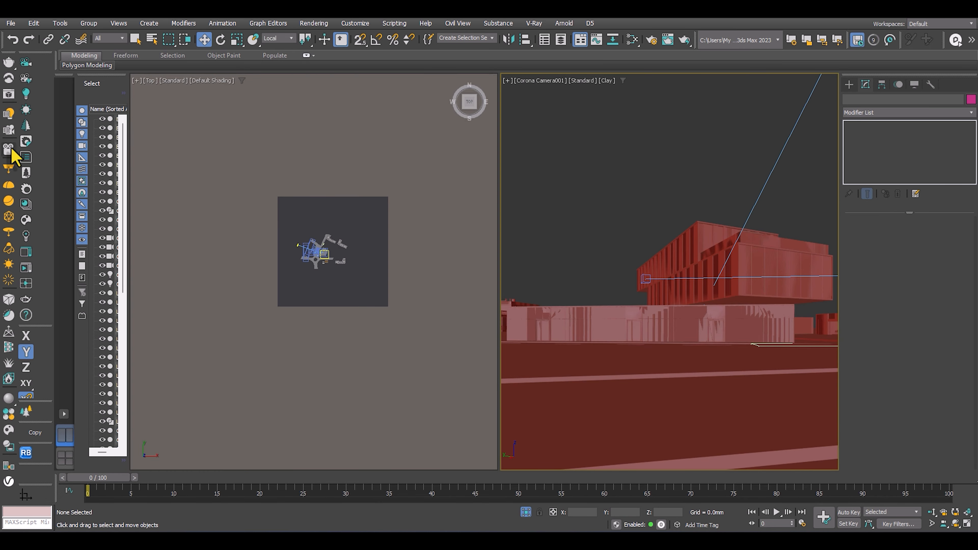
{"action": "left_click", "coordinate": [26, 268]}
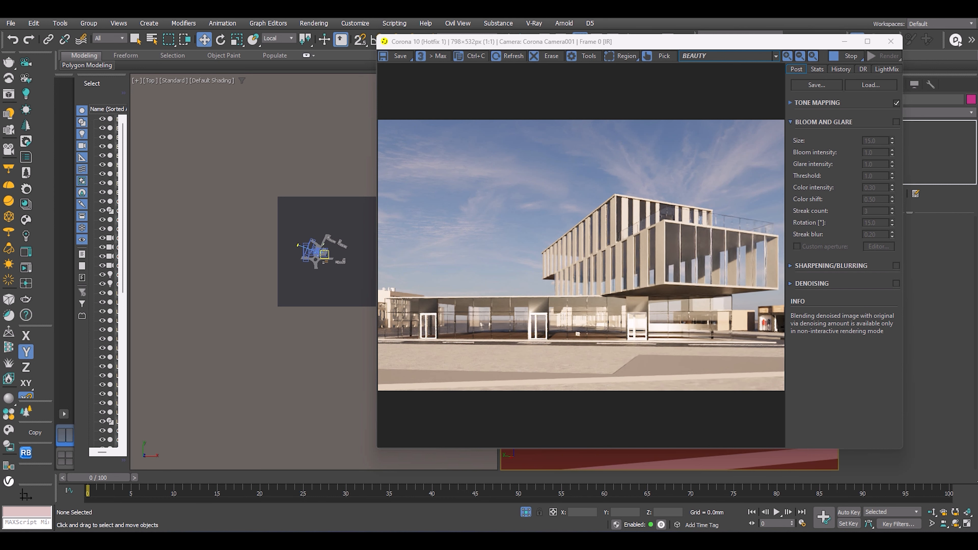
Examine the Le DomiNO reference photos for the facade, street surroundings, raised islands and vegetation beside the building.
{"action": "left_click_drag", "start_coordinate": [977, 110], "coordinate": [465, 110]}
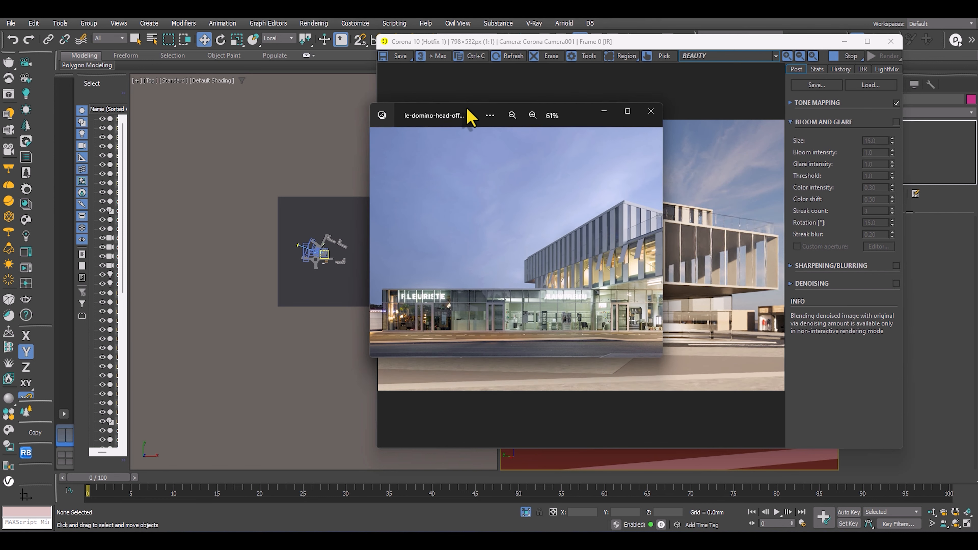
{"action": "scroll", "coordinate": [615, 304], "scroll_direction": "up", "scroll_amount": 4}
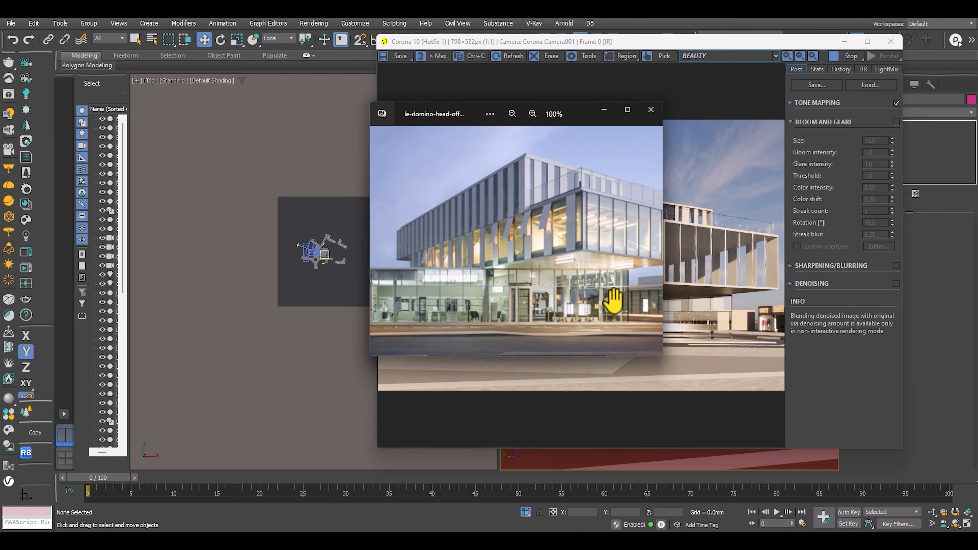
{"action": "scroll", "coordinate": [616, 304], "scroll_direction": "down", "scroll_amount": 4}
{"action": "key", "text": "Right"}
{"action": "scroll", "coordinate": [617, 246], "scroll_direction": "up", "scroll_amount": 3}
{"action": "left_click", "coordinate": [627, 109]}
{"action": "scroll", "coordinate": [716, 367], "scroll_direction": "up", "scroll_amount": 3}
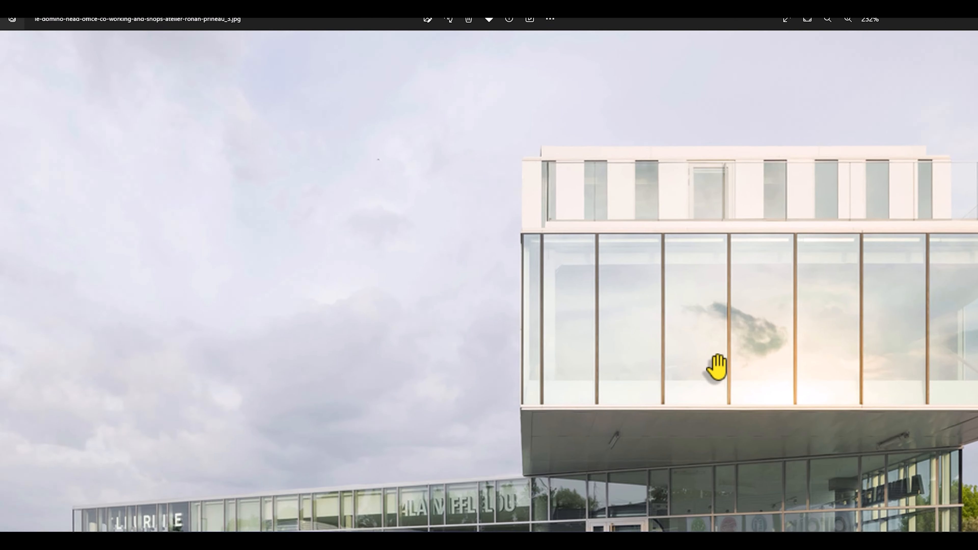
{"action": "scroll", "coordinate": [775, 256], "scroll_direction": "down", "scroll_amount": 3}
{"action": "left_click", "coordinate": [8, 270]}
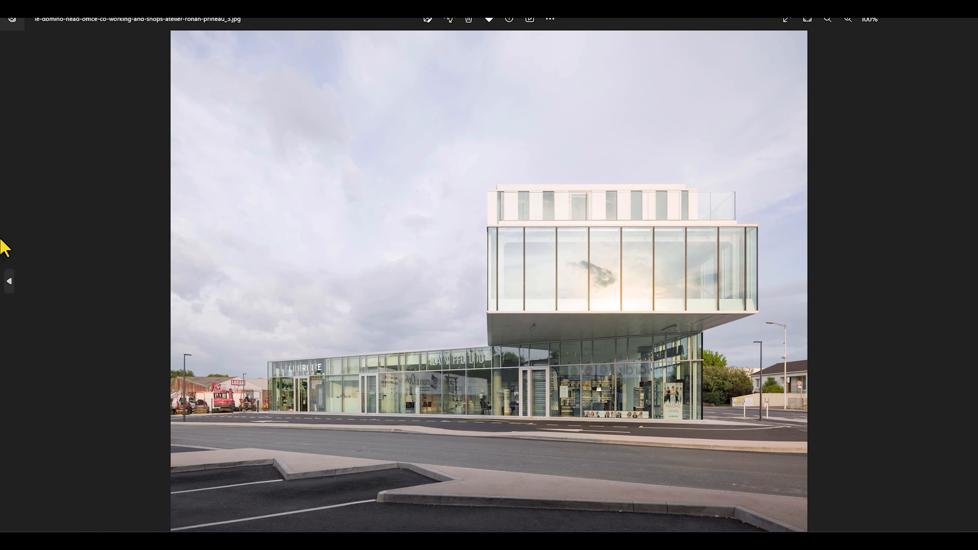
{"action": "left_click", "coordinate": [7, 270]}
{"action": "scroll", "coordinate": [495, 343], "scroll_direction": "up", "scroll_amount": 3}
{"action": "left_click_drag", "start_coordinate": [767, 438], "coordinate": [245, 279]}
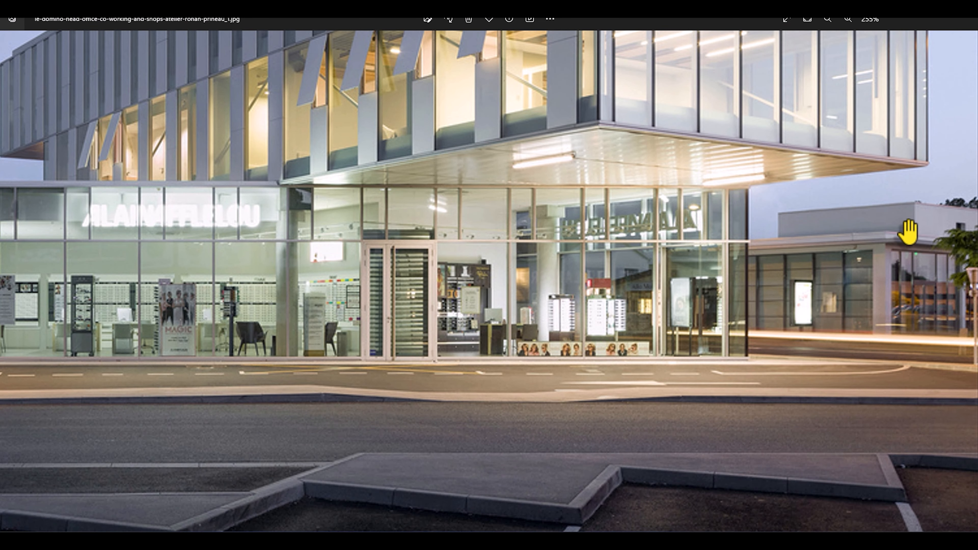
{"action": "scroll", "coordinate": [746, 271], "scroll_direction": "down", "scroll_amount": 1}
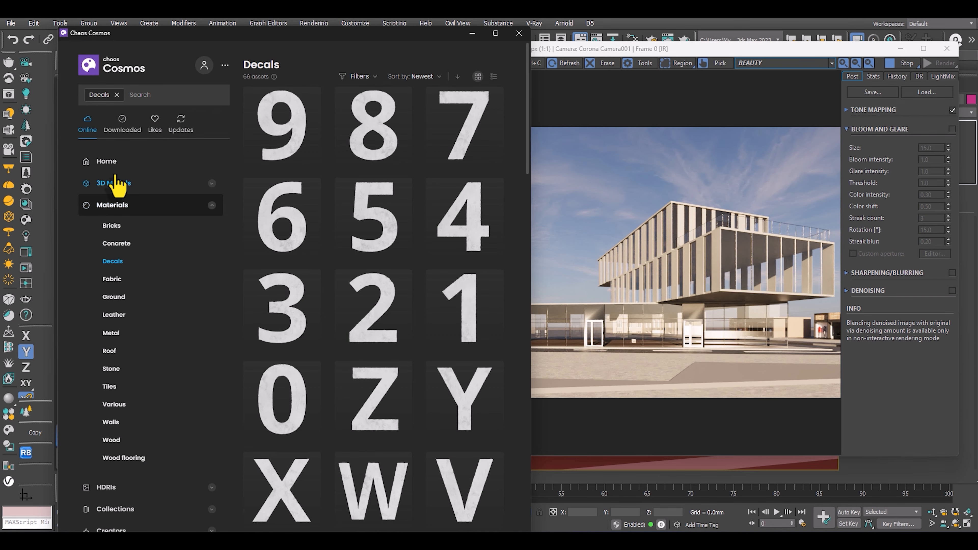
Browse the Trees category under Vegetation in the Cosmos 3D models for trees suited to the site.
{"action": "scroll", "coordinate": [121, 332], "scroll_direction": "down", "scroll_amount": 10}
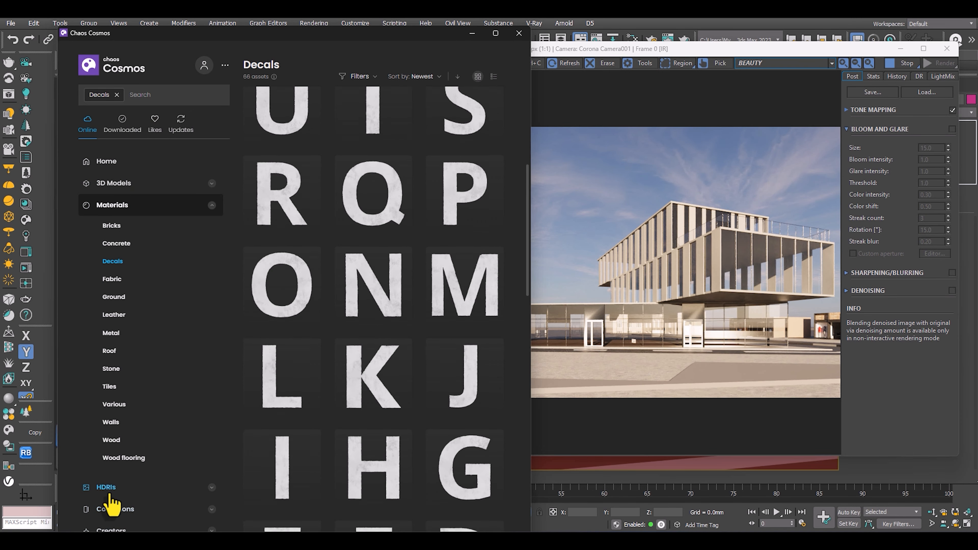
{"action": "scroll", "coordinate": [114, 207], "scroll_direction": "up", "scroll_amount": 10}
{"action": "left_click", "coordinate": [114, 184]}
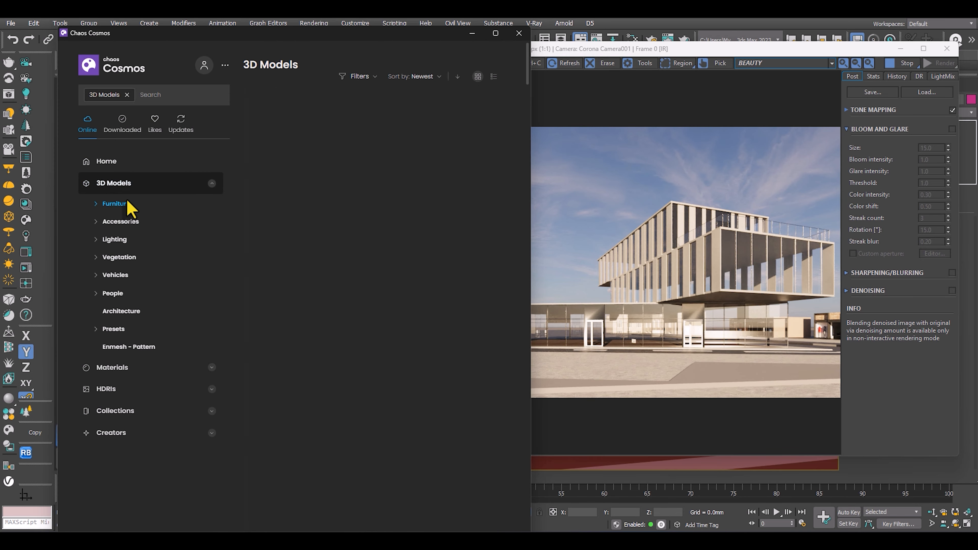
{"action": "left_click", "coordinate": [115, 257]}
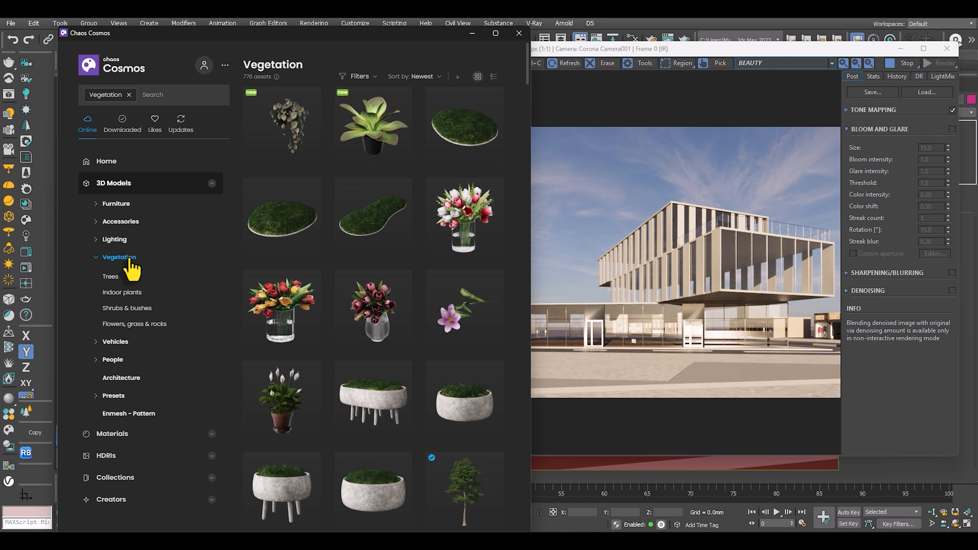
{"action": "left_click", "coordinate": [110, 277]}
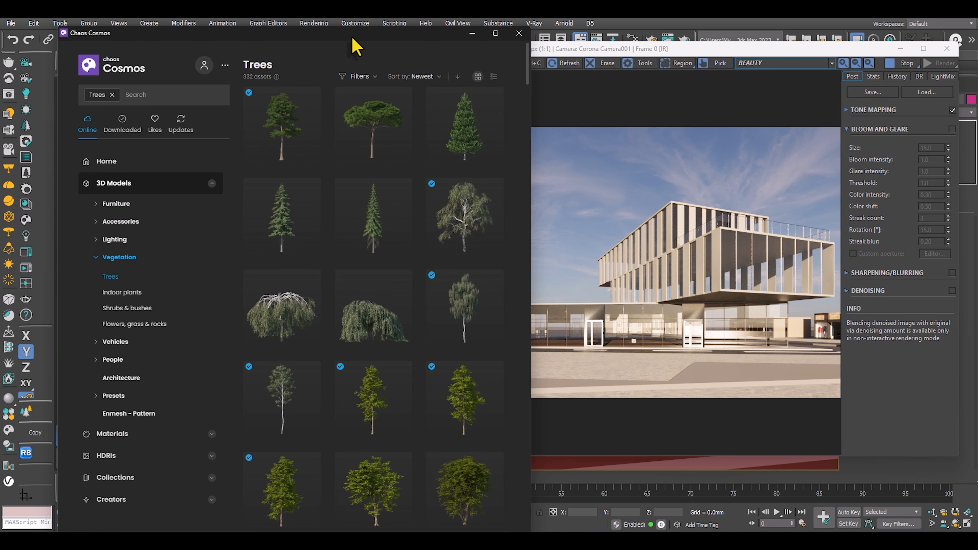
{"action": "left_click_drag", "start_coordinate": [352, 37], "coordinate": [257, 42]}
{"action": "scroll", "coordinate": [300, 201], "scroll_direction": "down", "scroll_amount": 5}
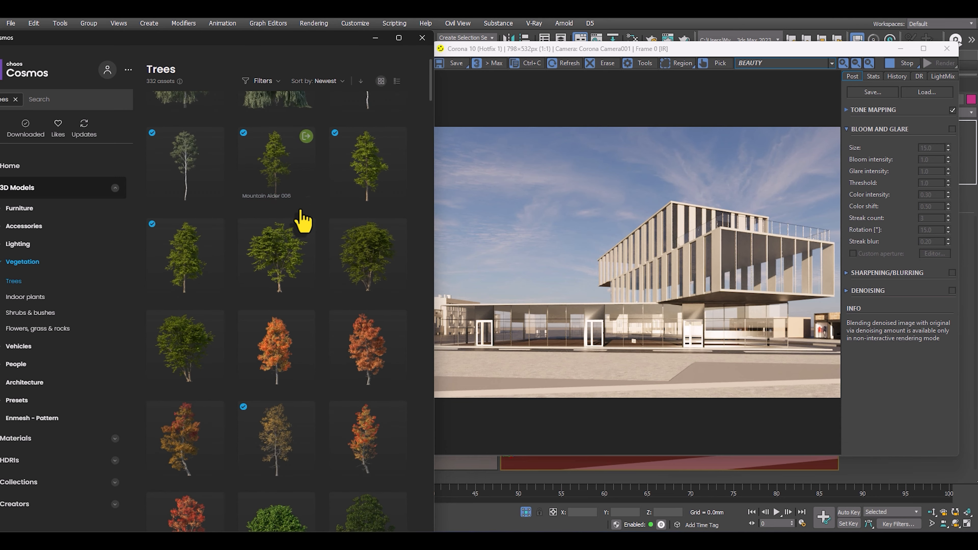
{"action": "scroll", "coordinate": [343, 173], "scroll_direction": "up", "scroll_amount": 6}
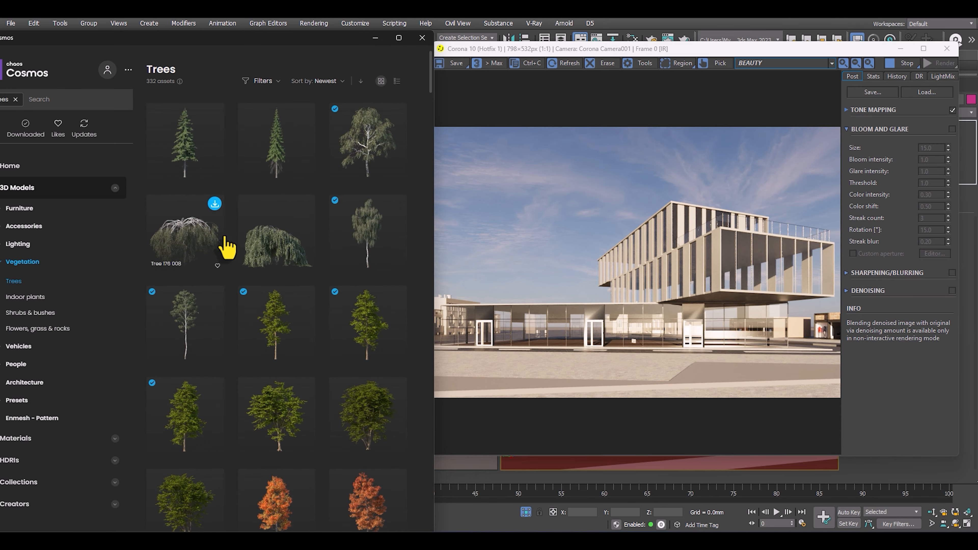
{"action": "scroll", "coordinate": [293, 211], "scroll_direction": "down", "scroll_amount": 5}
{"action": "scroll", "coordinate": [334, 214], "scroll_direction": "up", "scroll_amount": 5}
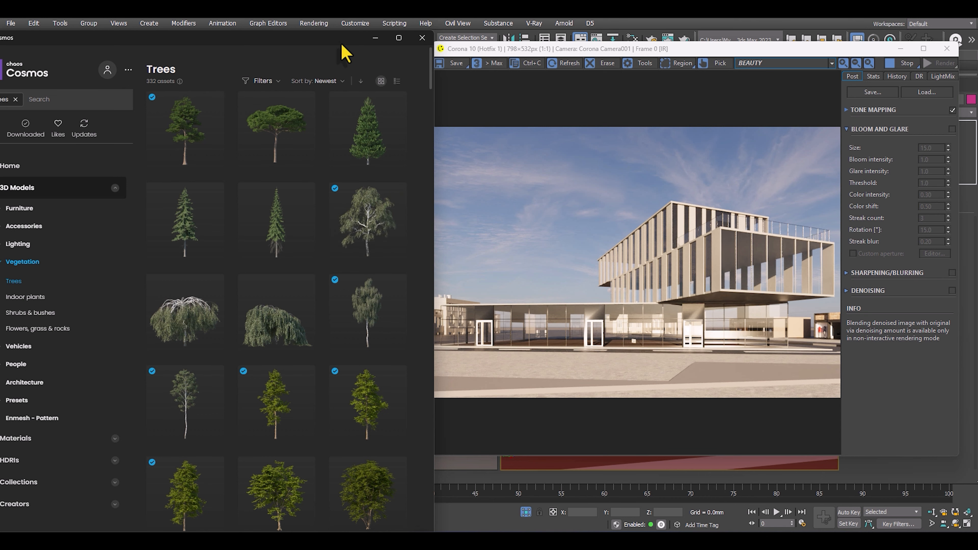
Clone the Tree 176 009 as a single instance onto the neighbouring circle of the tree row beside the curved road.
{"action": "left_click_drag", "start_coordinate": [360, 55], "coordinate": [840, 62]}
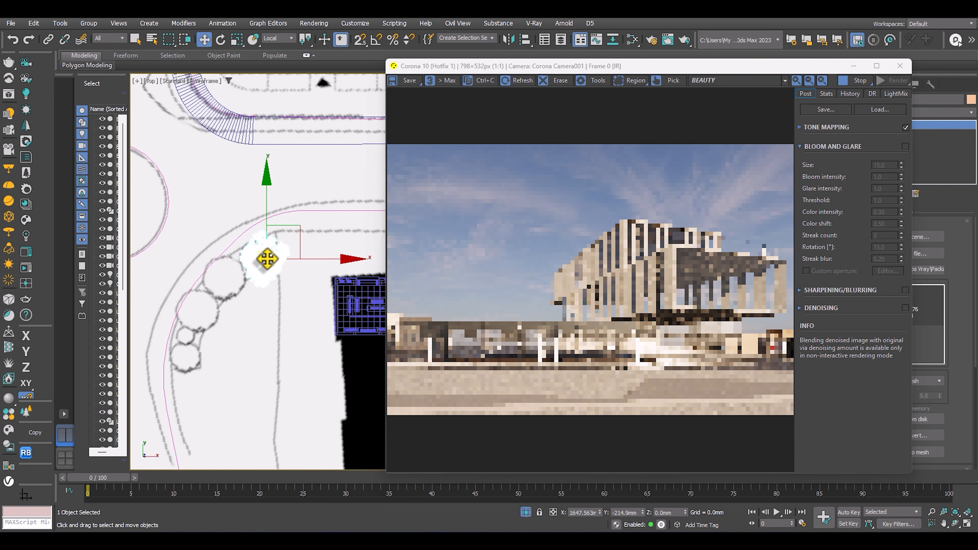
{"action": "mouse_move", "coordinate": [267, 259]}
{"action": "left_mouse_down"}
{"action": "mouse_move", "coordinate": [214, 280]}
{"action": "mouse_move", "coordinate": [223, 282]}
{"action": "left_mouse_up"}
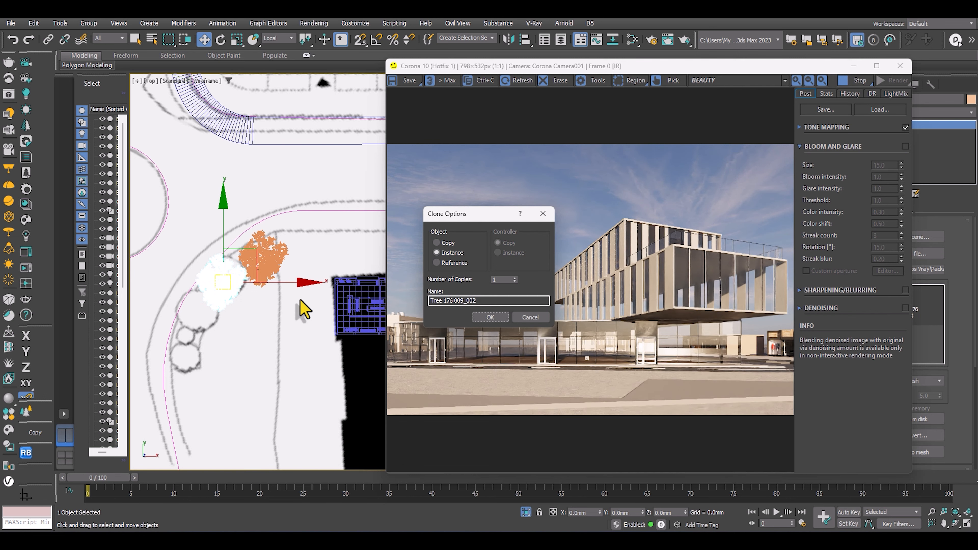
{"action": "left_click", "coordinate": [486, 318]}
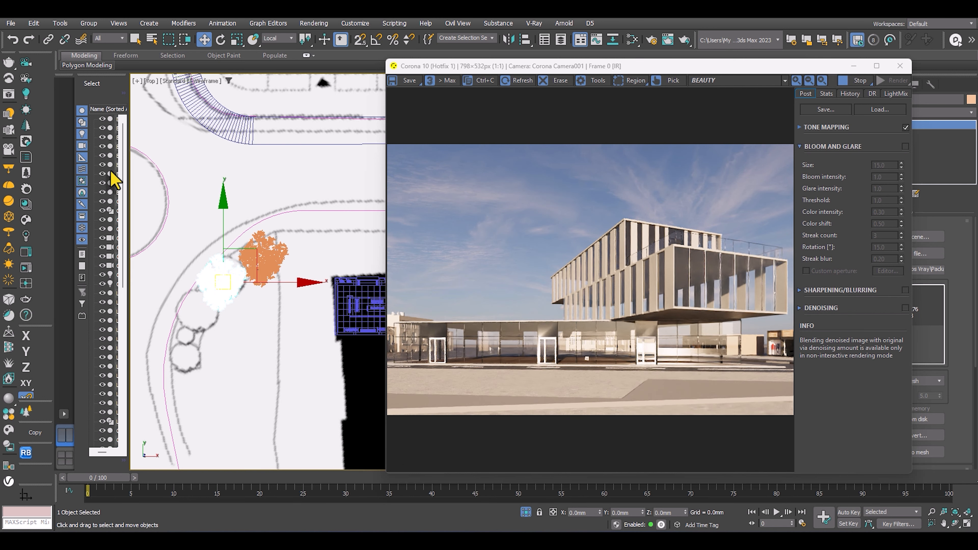
Import the Mountain Alder 006 tree from the Cosmos library into the scene.
{"action": "left_click_drag", "start_coordinate": [977, 82], "coordinate": [467, 62]}
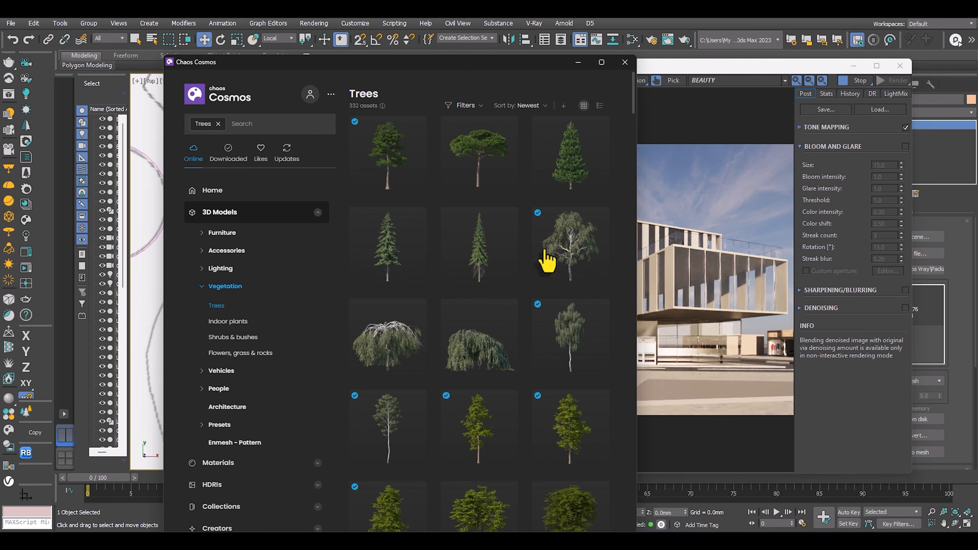
{"action": "scroll", "coordinate": [543, 256], "scroll_direction": "down", "scroll_amount": 5}
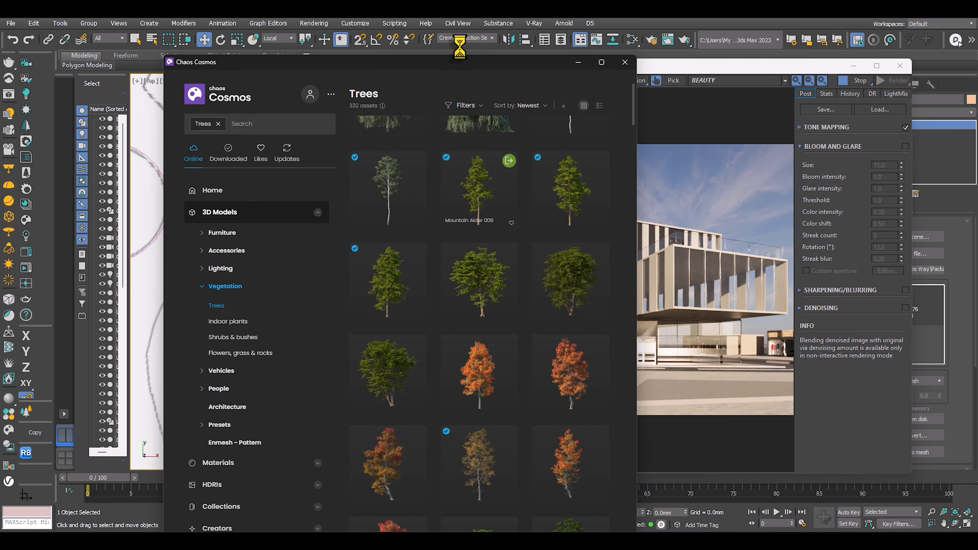
{"action": "left_click_drag", "start_coordinate": [472, 73], "coordinate": [976, 76]}
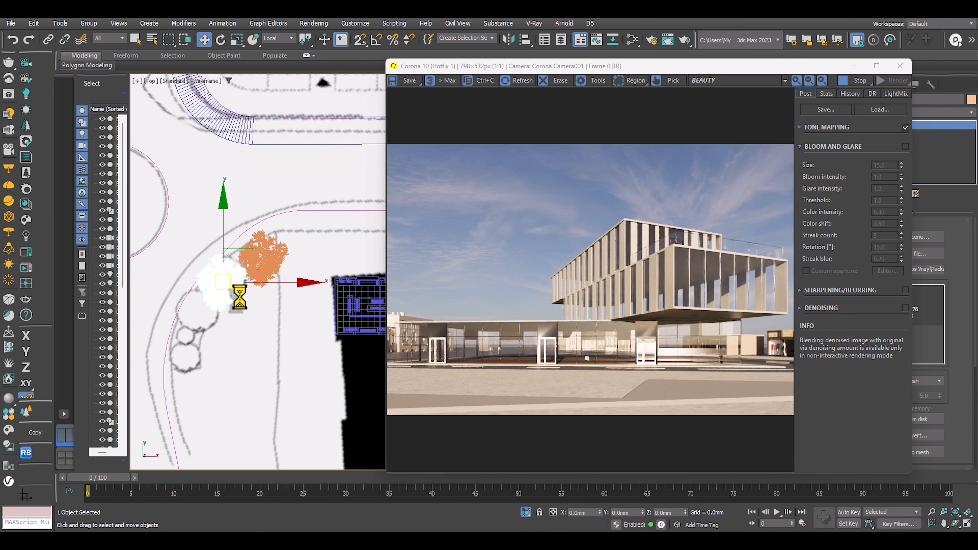
Move the imported Mountain Alder away from the main building towards the tree row beside the curved road.
{"action": "scroll", "coordinate": [242, 292], "scroll_direction": "down", "scroll_amount": 5}
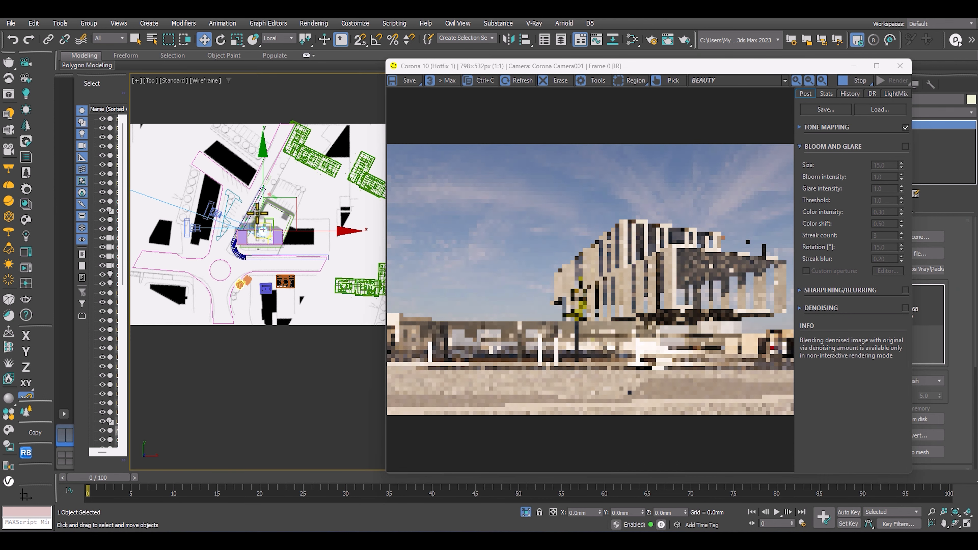
{"action": "left_click", "coordinate": [264, 252]}
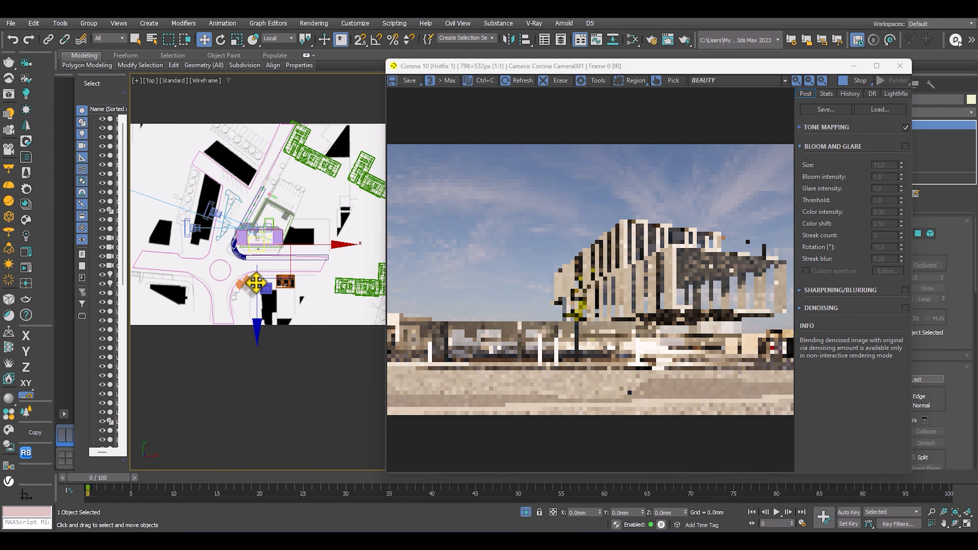
{"action": "scroll", "coordinate": [265, 242], "scroll_direction": "up", "scroll_amount": 5}
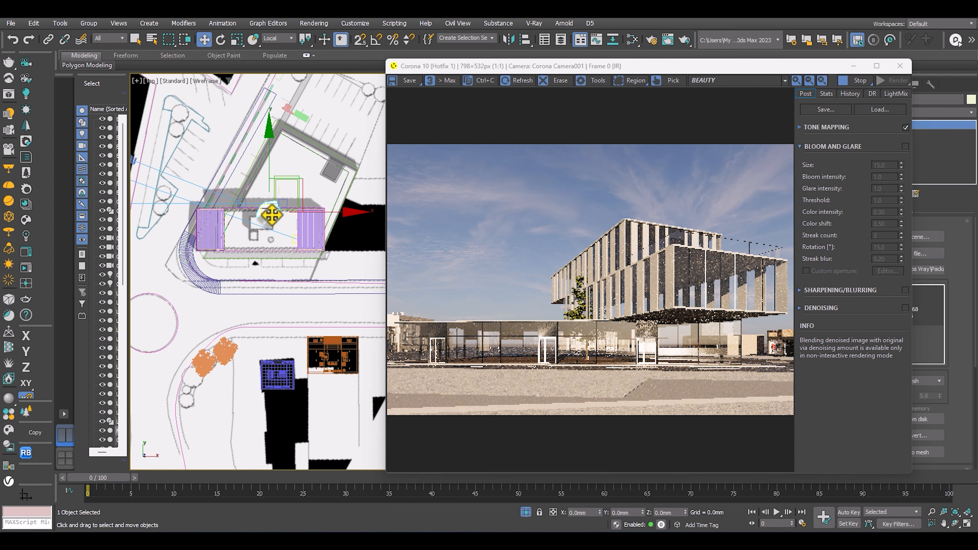
{"action": "left_click", "coordinate": [264, 393]}
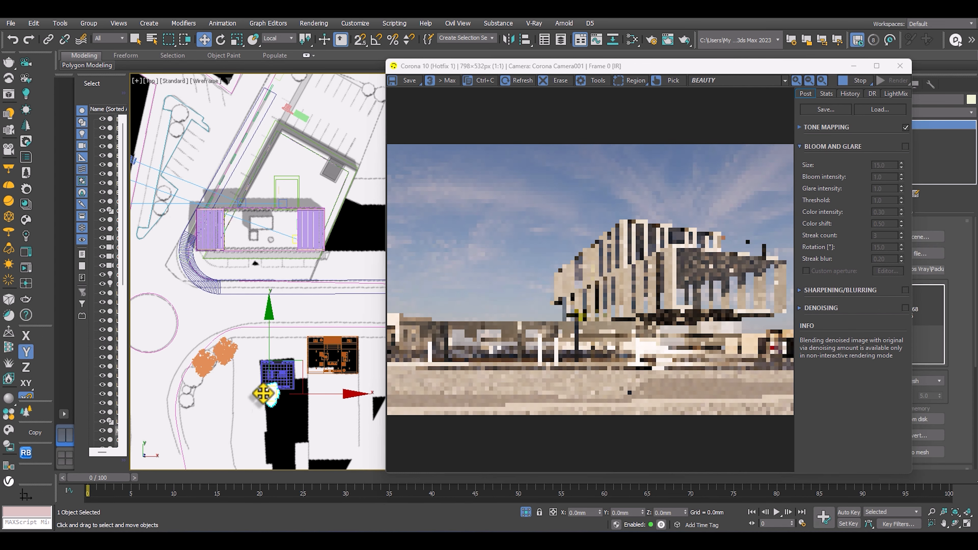
{"action": "left_click_drag", "start_coordinate": [268, 397], "coordinate": [183, 385]}
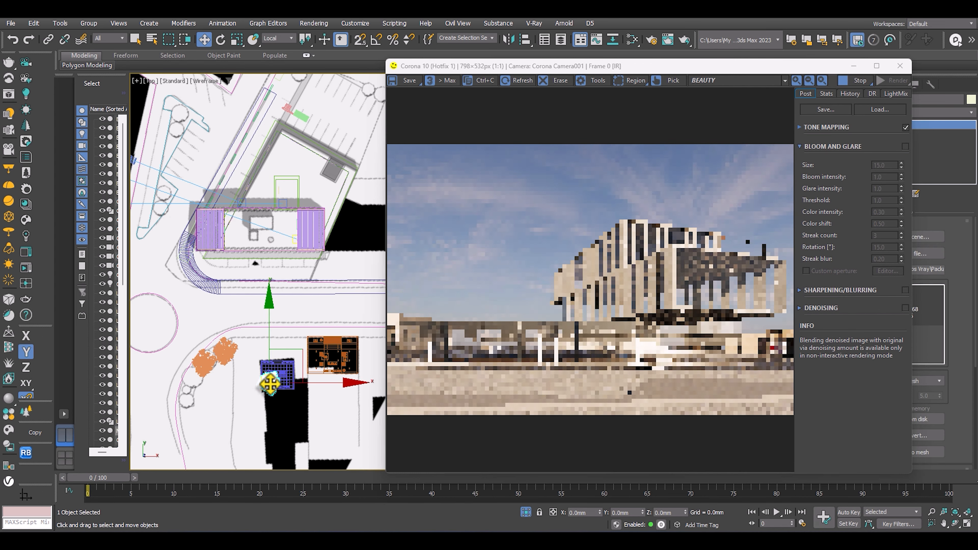
{"action": "left_click_drag", "start_coordinate": [269, 384], "coordinate": [202, 385]}
Relocate the three trees to the planting strip beside the L-shaped neighbouring building at the site's east end.
{"action": "scroll", "coordinate": [170, 385], "scroll_direction": "down", "scroll_amount": 5}
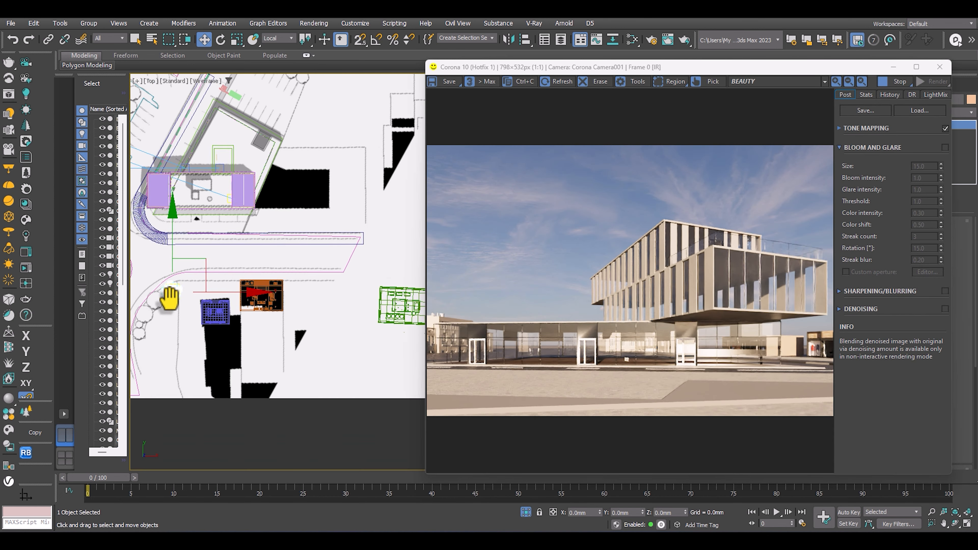
{"action": "left_click_drag", "start_coordinate": [213, 312], "coordinate": [338, 313]}
{"action": "scroll", "coordinate": [337, 314], "scroll_direction": "up", "scroll_amount": 5}
{"action": "scroll", "coordinate": [338, 314], "scroll_direction": "up", "scroll_amount": 6}
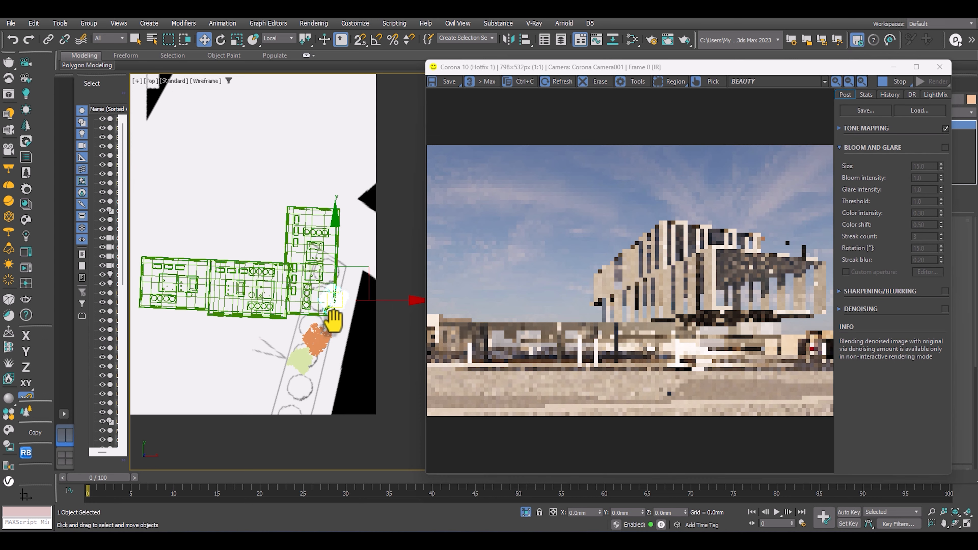
{"action": "left_click_drag", "start_coordinate": [300, 257], "coordinate": [279, 314]}
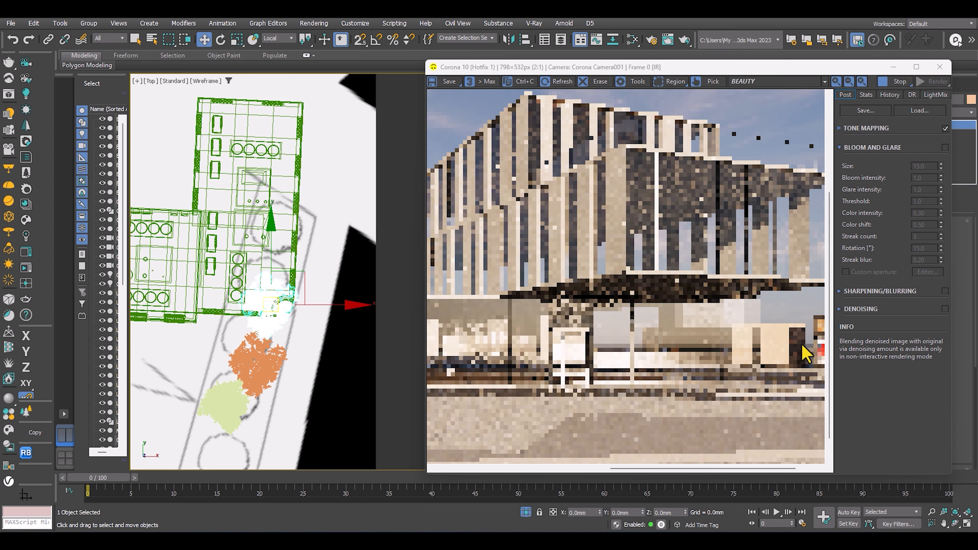
{"action": "scroll", "coordinate": [207, 242], "scroll_direction": "down", "scroll_amount": 9}
{"action": "scroll", "coordinate": [207, 242], "scroll_direction": "up", "scroll_amount": 6}
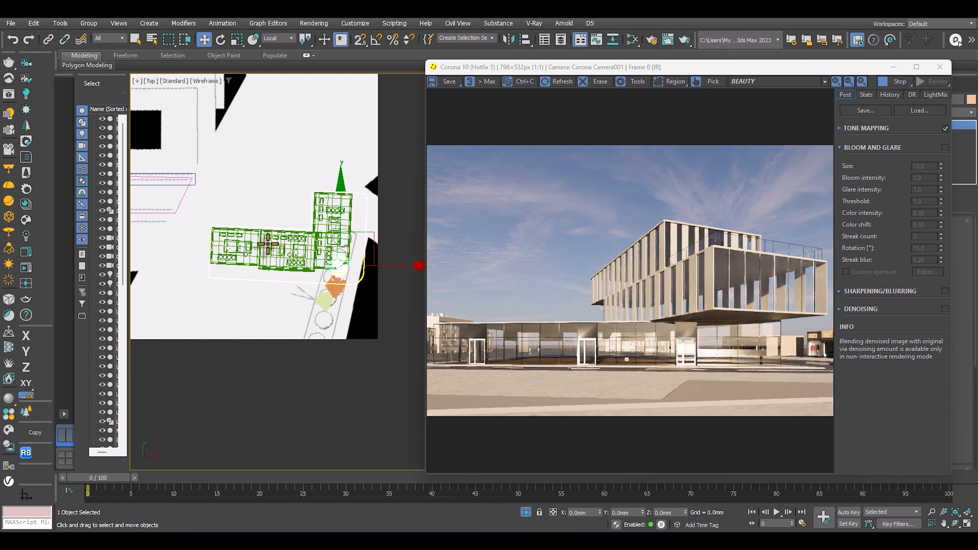
Select all three trees beside the L-shaped building and scale them up uniformly.
{"action": "scroll", "coordinate": [294, 191], "scroll_direction": "down", "scroll_amount": 2}
{"action": "middle_click_drag", "start_coordinate": [289, 193], "coordinate": [240, 197]}
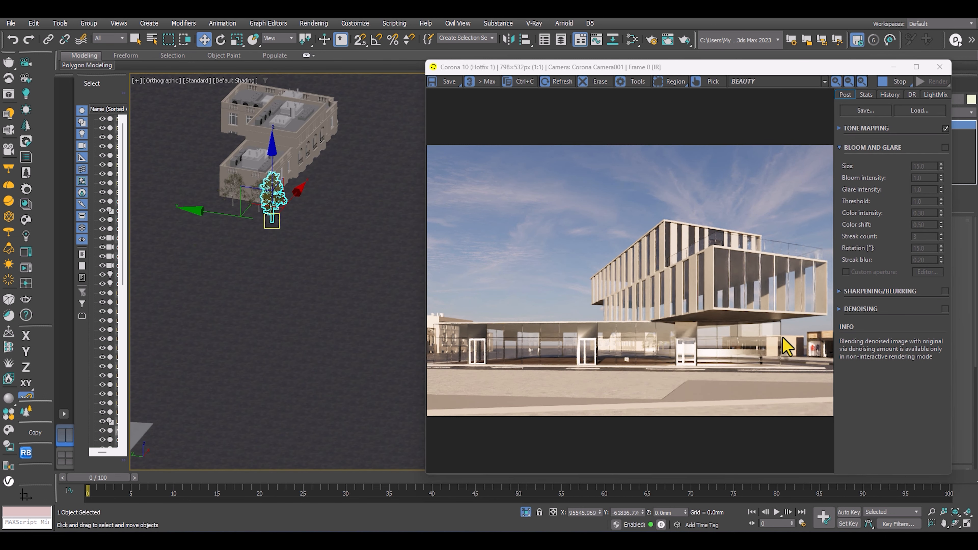
{"action": "scroll", "coordinate": [782, 340], "scroll_direction": "up", "scroll_amount": 1}
{"action": "scroll", "coordinate": [796, 344], "scroll_direction": "down", "scroll_amount": 1}
{"action": "scroll", "coordinate": [304, 196], "scroll_direction": "up", "scroll_amount": 4}
{"action": "left_click", "coordinate": [243, 197], "text": "ctrl"}
{"action": "left_click", "coordinate": [181, 181], "text": "ctrl"}
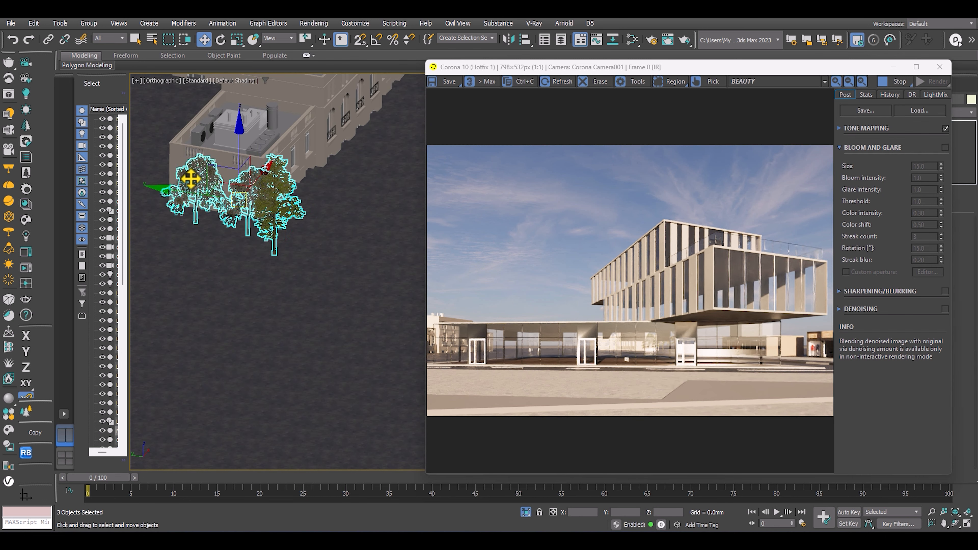
{"action": "middle_click_drag", "start_coordinate": [229, 200], "coordinate": [225, 207]}
{"action": "key", "text": "r"}
{"action": "left_click_drag", "start_coordinate": [241, 199], "coordinate": [339, 127]}
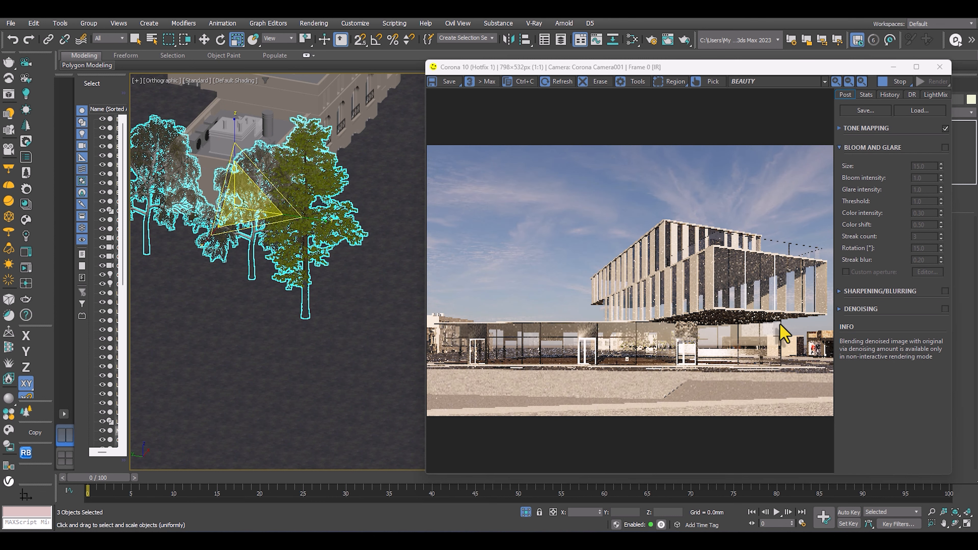
{"action": "scroll", "coordinate": [773, 323], "scroll_direction": "up", "scroll_amount": 1}
{"action": "scroll", "coordinate": [774, 323], "scroll_direction": "down", "scroll_amount": 1}
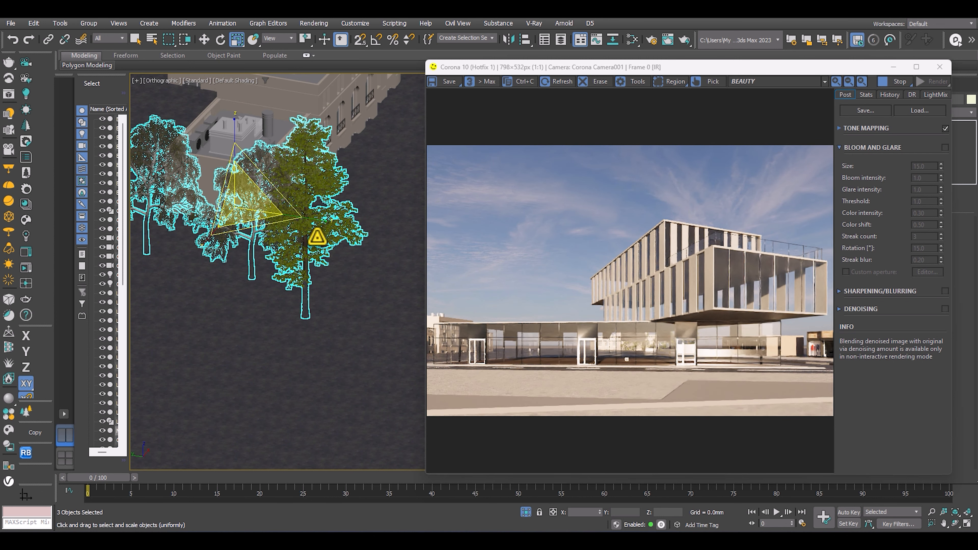
Move the three selected trees to the opposite end of the L-shaped building, on the side facing the roundabout.
{"action": "key", "text": "t"}
{"action": "scroll", "coordinate": [292, 270], "scroll_direction": "down", "scroll_amount": 5}
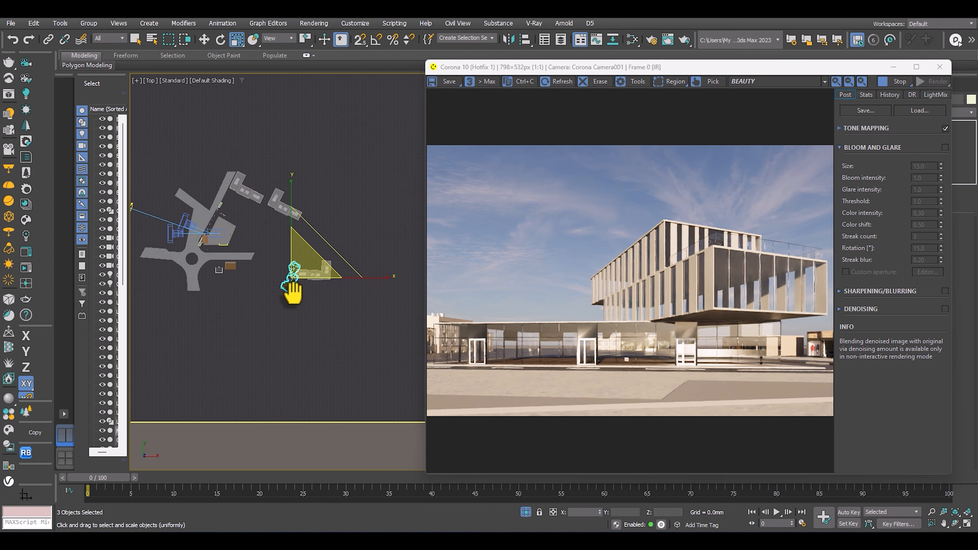
{"action": "key", "text": "w"}
{"action": "middle_click_drag", "start_coordinate": [266, 282], "coordinate": [269, 345], "text": "alt"}
{"action": "middle_click_drag", "start_coordinate": [281, 330], "coordinate": [161, 317]}
{"action": "middle_click_drag", "start_coordinate": [239, 303], "coordinate": [312, 262], "text": "alt"}
{"action": "scroll", "coordinate": [369, 267], "scroll_direction": "up", "scroll_amount": 2}
{"action": "scroll", "coordinate": [312, 262], "scroll_direction": "down", "scroll_amount": 2}
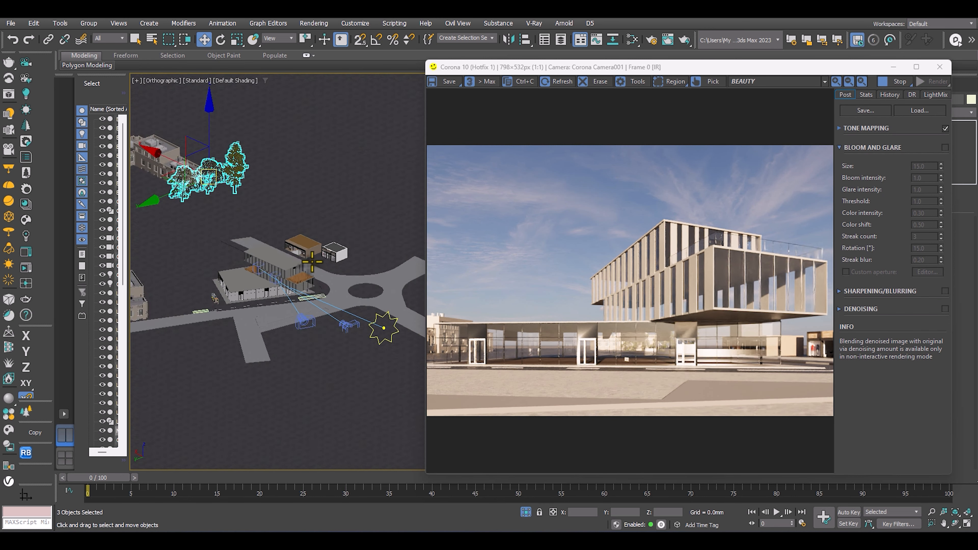
{"action": "key", "text": "t"}
{"action": "key", "text": "z"}
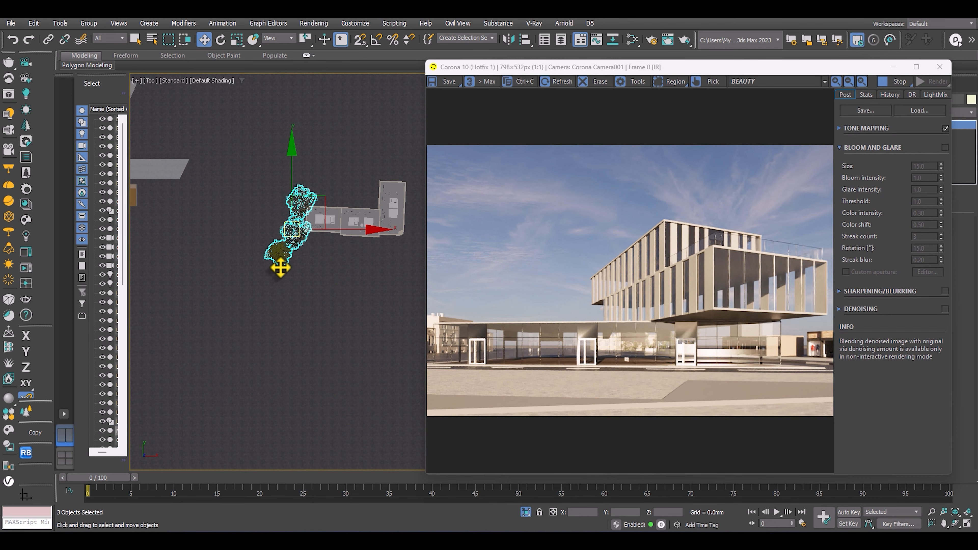
Copy the Mountain Alder from the group to the first circle of the tree row beside the curved road.
{"action": "left_click", "coordinate": [279, 268]}
{"action": "scroll", "coordinate": [295, 229], "scroll_direction": "down", "scroll_amount": 3}
{"action": "left_click_drag", "start_coordinate": [336, 191], "coordinate": [220, 140]}
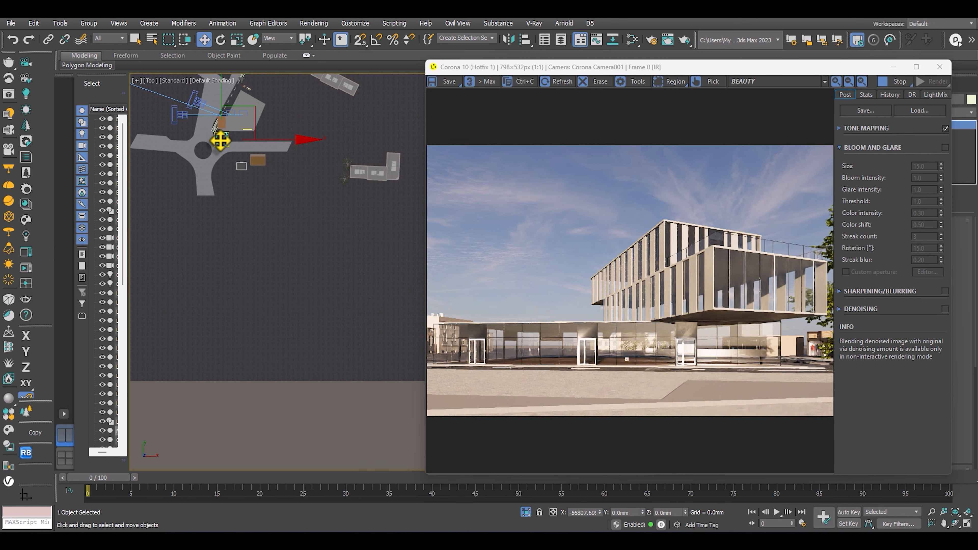
{"action": "scroll", "coordinate": [219, 143], "scroll_direction": "up", "scroll_amount": 9}
{"action": "middle_click_drag", "start_coordinate": [223, 143], "coordinate": [224, 209]}
{"action": "key", "text": "F3"}
{"action": "scroll", "coordinate": [217, 173], "scroll_direction": "down", "scroll_amount": 5}
{"action": "left_click_drag", "start_coordinate": [223, 208], "coordinate": [254, 238]}
{"action": "scroll", "coordinate": [241, 260], "scroll_direction": "up", "scroll_amount": 2}
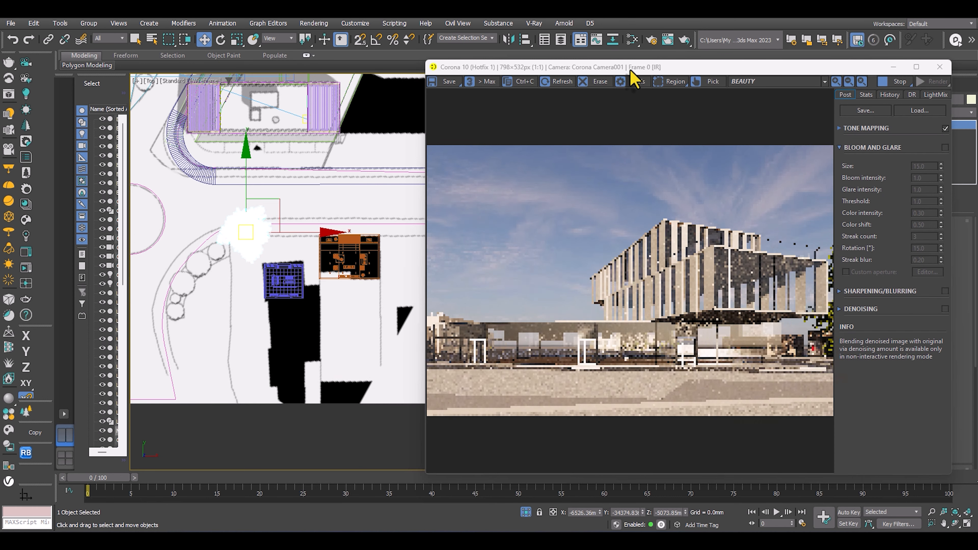
Check the tree placement in the interactive render from Corona Camera002 and again from Corona Camera001.
{"action": "left_click_drag", "start_coordinate": [632, 68], "coordinate": [226, 66]}
{"action": "key", "text": "c"}
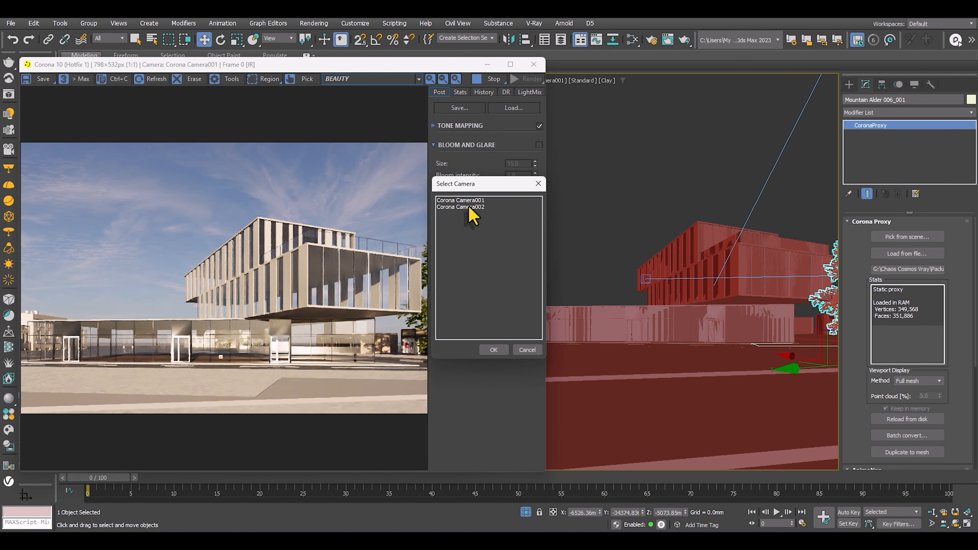
{"action": "double_click", "coordinate": [469, 211]}
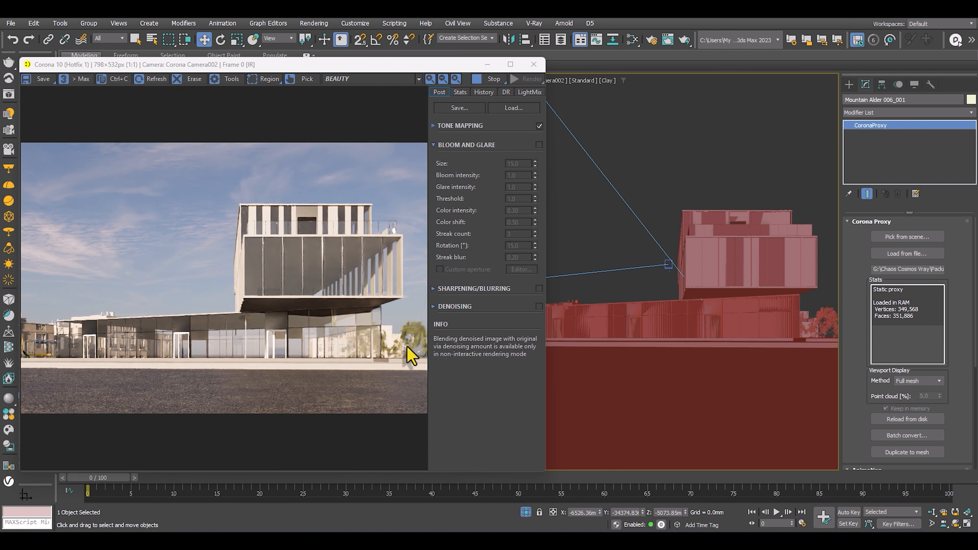
{"action": "key", "text": "c"}
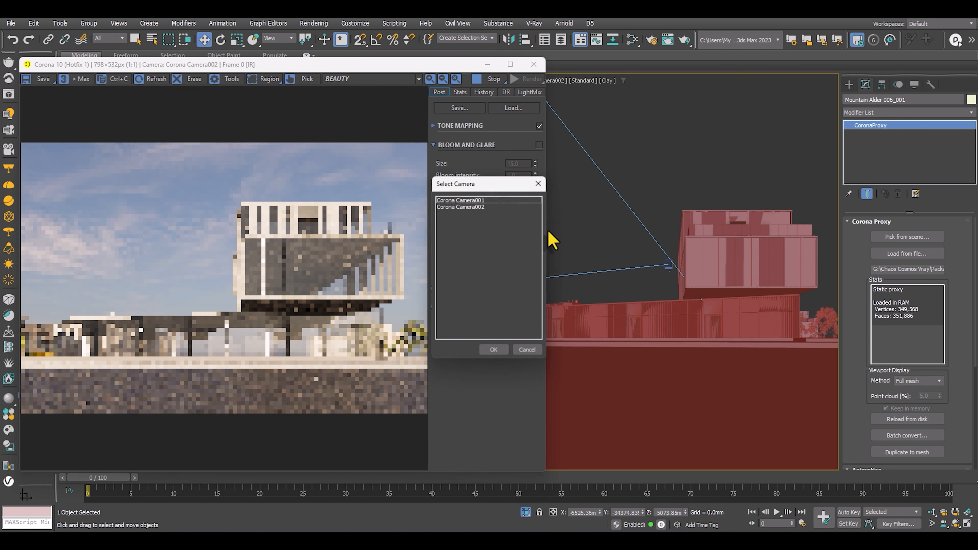
{"action": "double_click", "coordinate": [474, 203]}
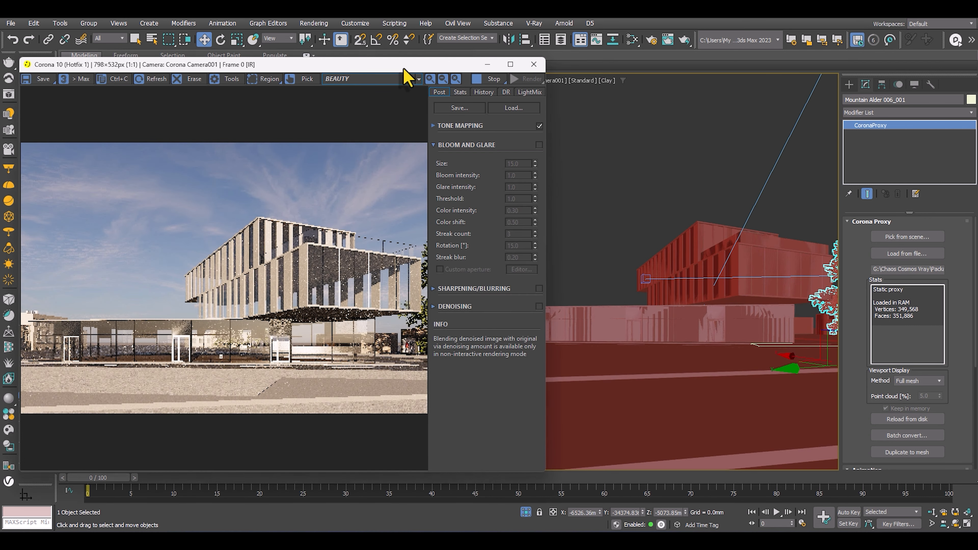
{"action": "left_click_drag", "start_coordinate": [402, 66], "coordinate": [751, 67]}
Clone the Mountain Alder as an instance onto the next circle of the row and rotate it about -30° around Z.
{"action": "left_click", "coordinate": [252, 259]}
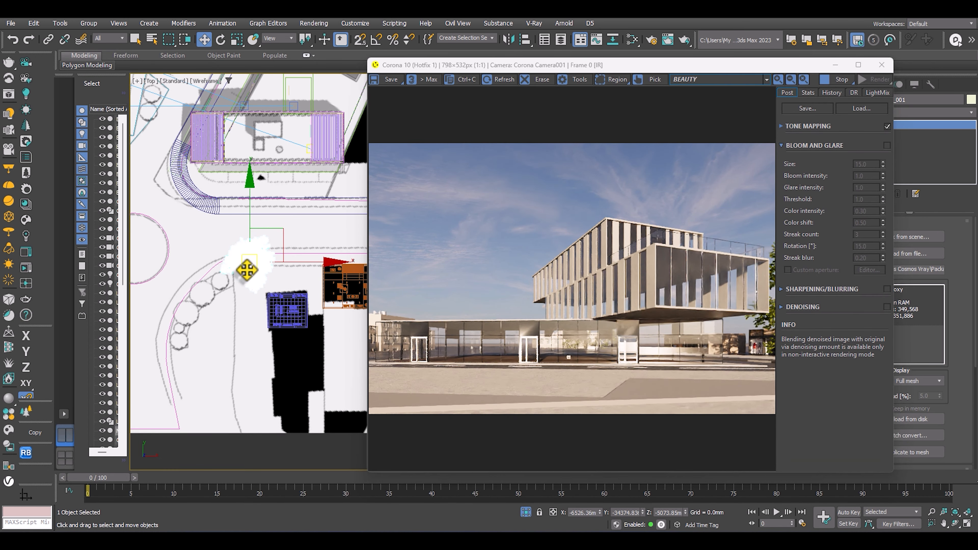
{"action": "left_click_drag", "start_coordinate": [264, 252], "coordinate": [217, 288]}
{"action": "key", "text": "w"}
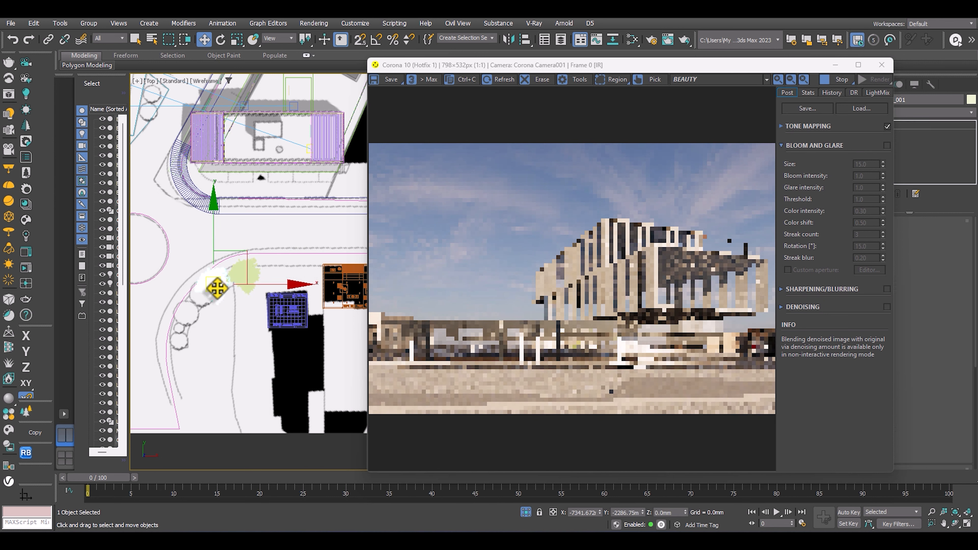
{"action": "left_click", "coordinate": [490, 322]}
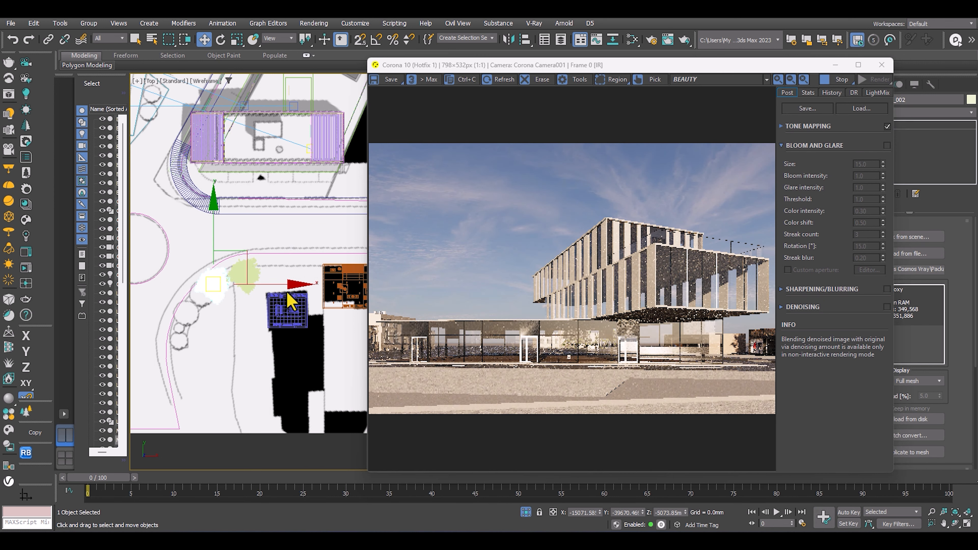
{"action": "key", "text": "e"}
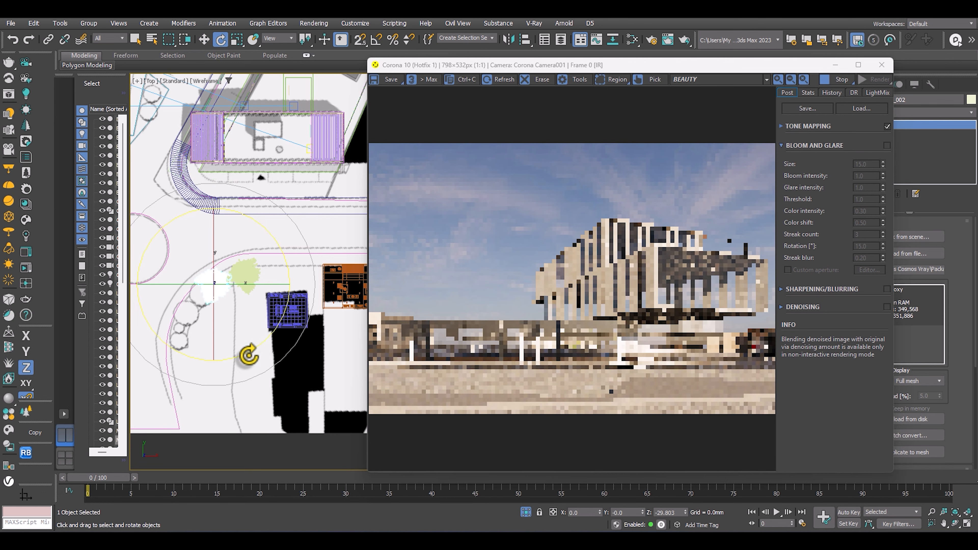
Clone the Mountain Alder as an instance onto the first circle of the tree row beside the long black building footprint.
{"action": "key", "text": "w"}
{"action": "scroll", "coordinate": [264, 318], "scroll_direction": "down", "scroll_amount": 4}
{"action": "scroll", "coordinate": [264, 318], "scroll_direction": "down", "scroll_amount": 5}
{"action": "scroll", "coordinate": [241, 343], "scroll_direction": "up", "scroll_amount": 6}
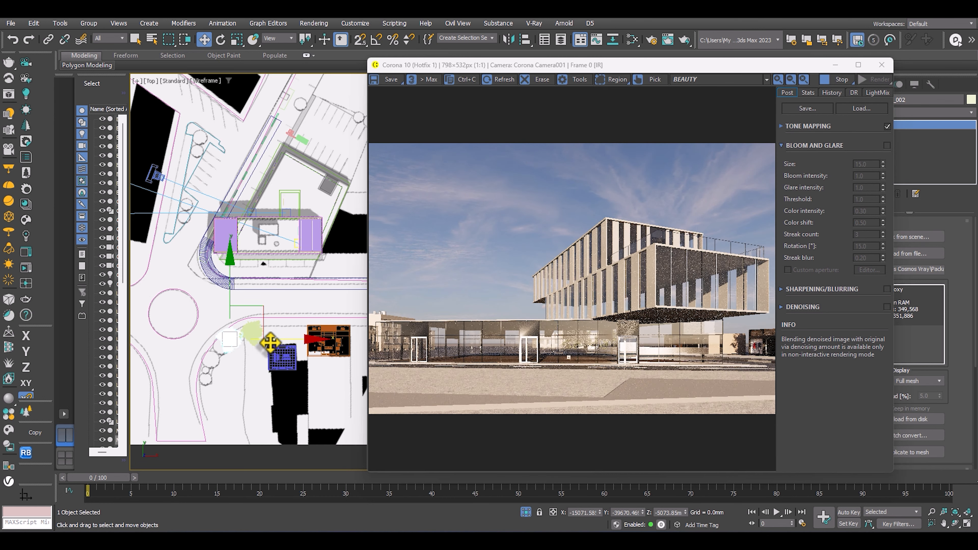
{"action": "left_click_drag", "start_coordinate": [231, 342], "coordinate": [147, 158], "text": "shift"}
{"action": "left_click", "coordinate": [490, 317]}
{"action": "middle_click_drag", "start_coordinate": [195, 174], "coordinate": [305, 218]}
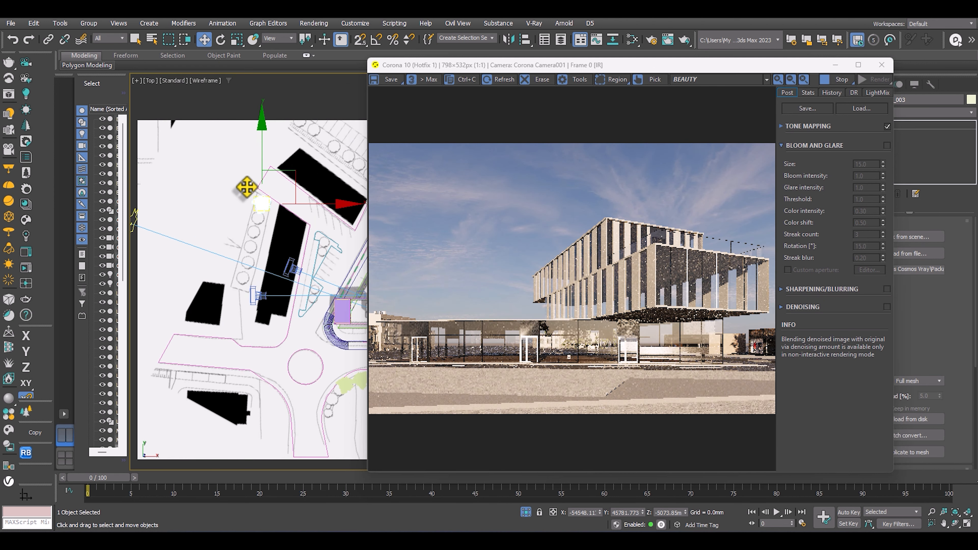
Clone the Mountain Alder as an instance onto the second circle of that row and adjust its position within the strip.
{"action": "left_click_drag", "start_coordinate": [257, 201], "coordinate": [316, 247], "text": "shift"}
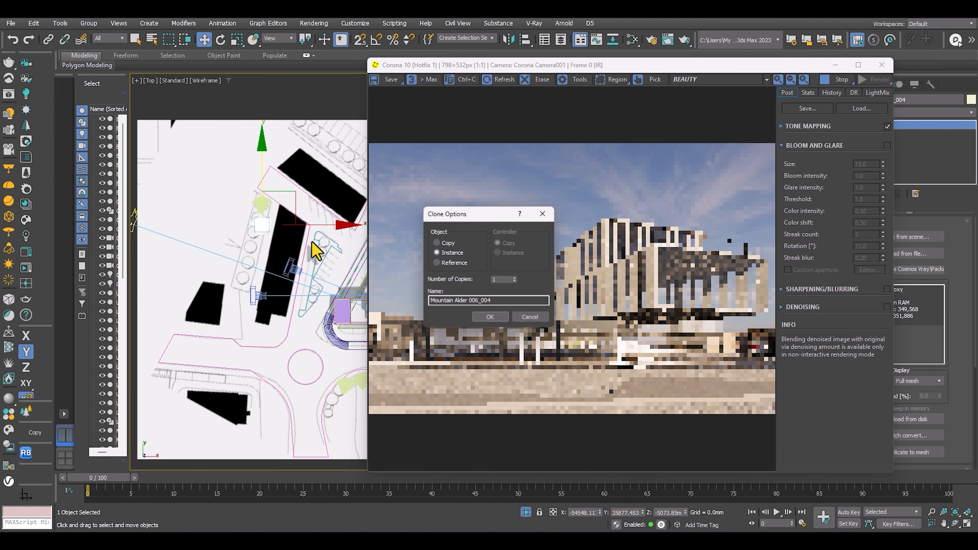
{"action": "left_click", "coordinate": [504, 301]}
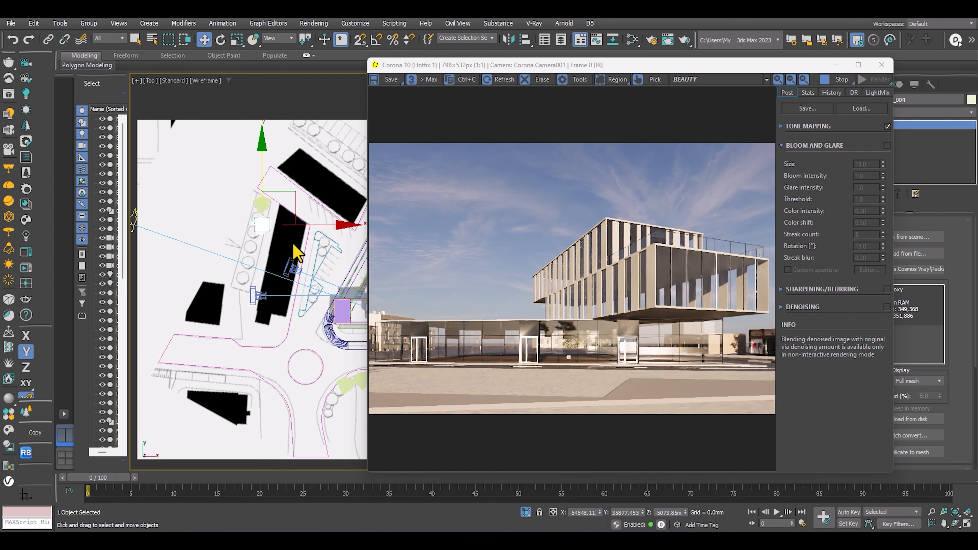
{"action": "scroll", "coordinate": [269, 238], "scroll_direction": "up", "scroll_amount": 6}
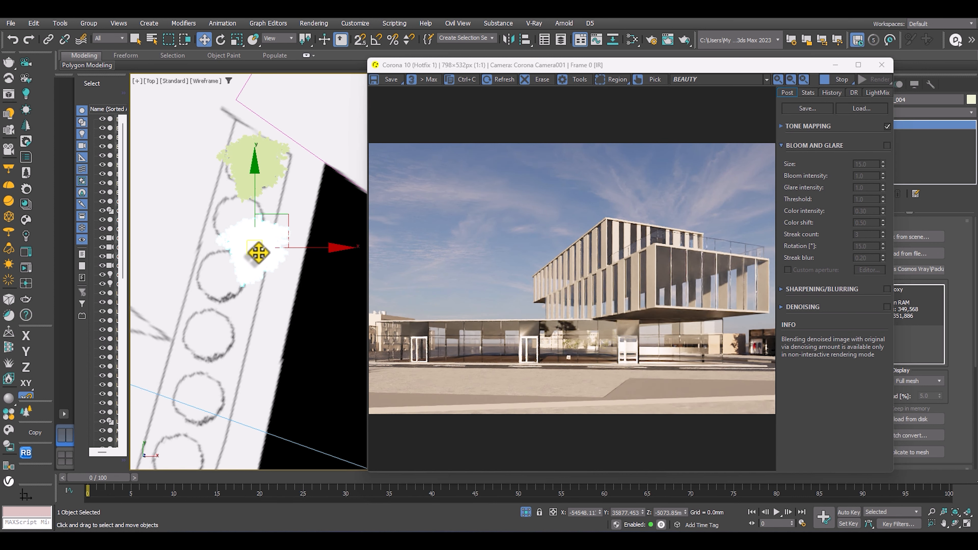
{"action": "left_click_drag", "start_coordinate": [244, 232], "coordinate": [242, 232]}
{"action": "mouse_move", "coordinate": [248, 233]}
{"action": "middle_mouse_down"}
{"action": "mouse_move", "coordinate": [255, 177]}
{"action": "mouse_move", "coordinate": [255, 222]}
{"action": "middle_mouse_up"}
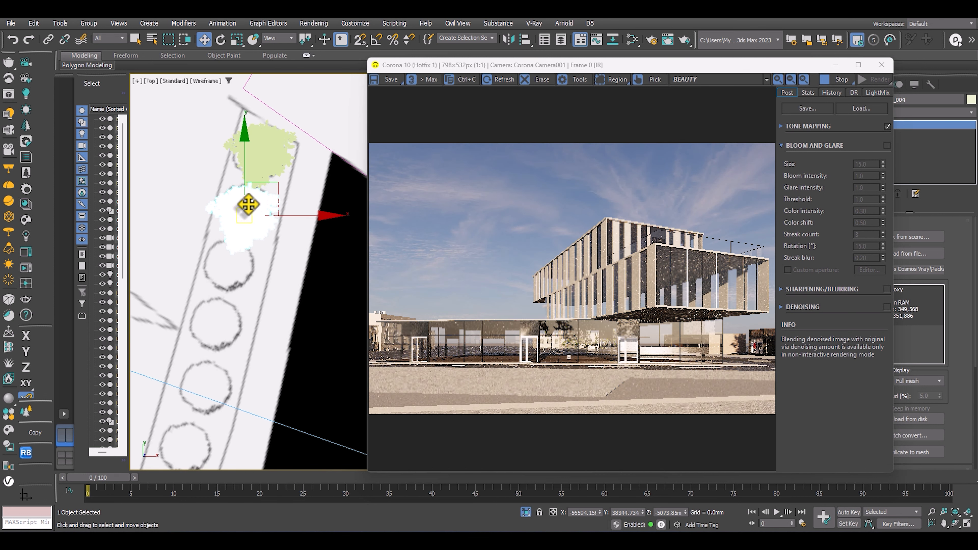
Clone a third Mountain Alder instance further along the row, then rotate it around Z and fine-tune its position.
{"action": "mouse_move", "coordinate": [250, 214]}
{"action": "left_mouse_down", "text": "shift"}
{"action": "mouse_move", "coordinate": [234, 212]}
{"action": "mouse_move", "coordinate": [216, 285]}
{"action": "left_mouse_up", "text": "shift"}
{"action": "left_click", "coordinate": [490, 316]}
{"action": "mouse_move", "coordinate": [258, 288]}
{"action": "middle_mouse_down"}
{"action": "mouse_move", "coordinate": [240, 284]}
{"action": "mouse_move", "coordinate": [245, 297]}
{"action": "mouse_move", "coordinate": [221, 287]}
{"action": "mouse_move", "coordinate": [236, 248]}
{"action": "mouse_move", "coordinate": [246, 296]}
{"action": "middle_mouse_up"}
{"action": "scroll", "coordinate": [210, 297], "scroll_direction": "down", "scroll_amount": 4}
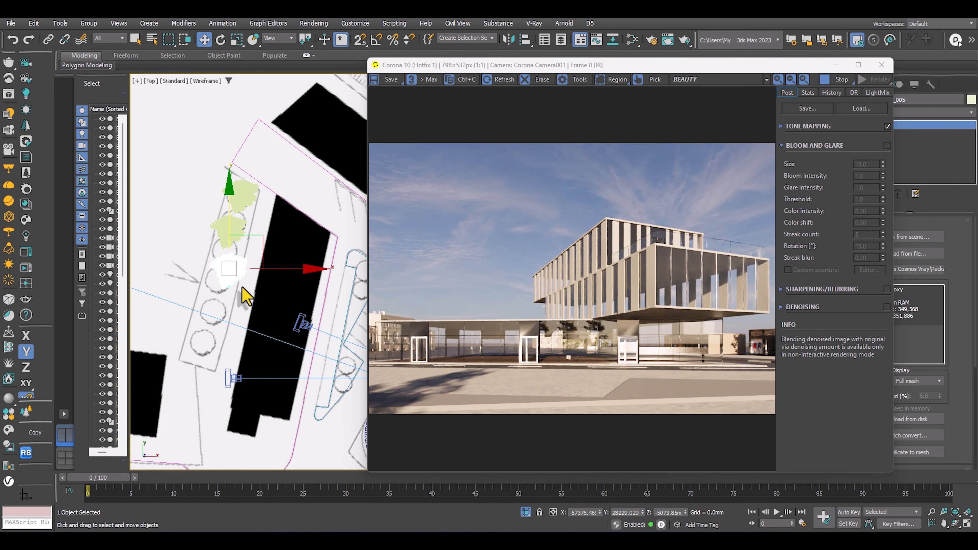
{"action": "key", "text": "e"}
{"action": "left_click_drag", "start_coordinate": [281, 323], "coordinate": [208, 345]}
{"action": "key", "text": "w"}
{"action": "left_click_drag", "start_coordinate": [232, 271], "coordinate": [234, 268]}
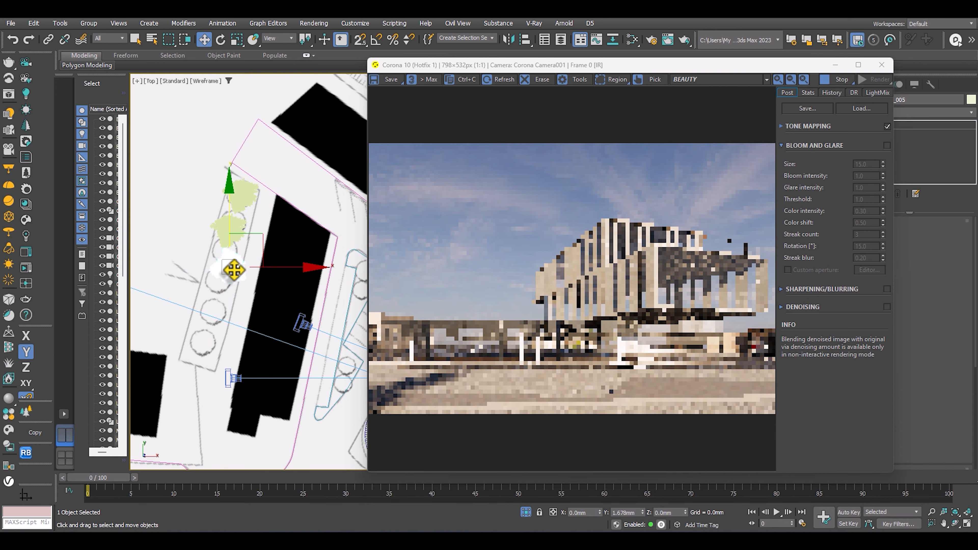
Select the three Mountain Alders in the row and scale them down uniformly to fit the planting circles.
{"action": "left_click", "coordinate": [239, 224]}
{"action": "left_click", "coordinate": [240, 190], "text": "ctrl"}
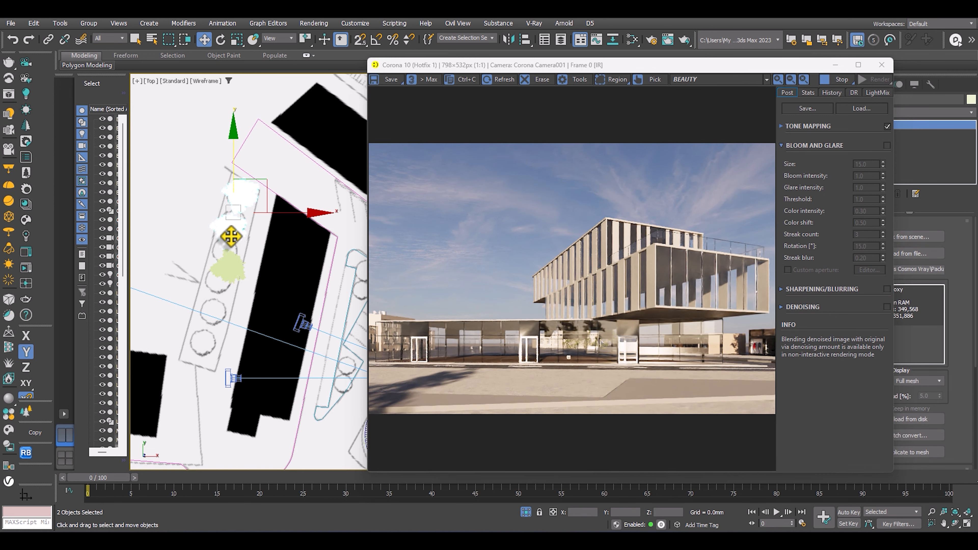
{"action": "left_click", "coordinate": [227, 273], "text": "ctrl"}
{"action": "key", "text": "r"}
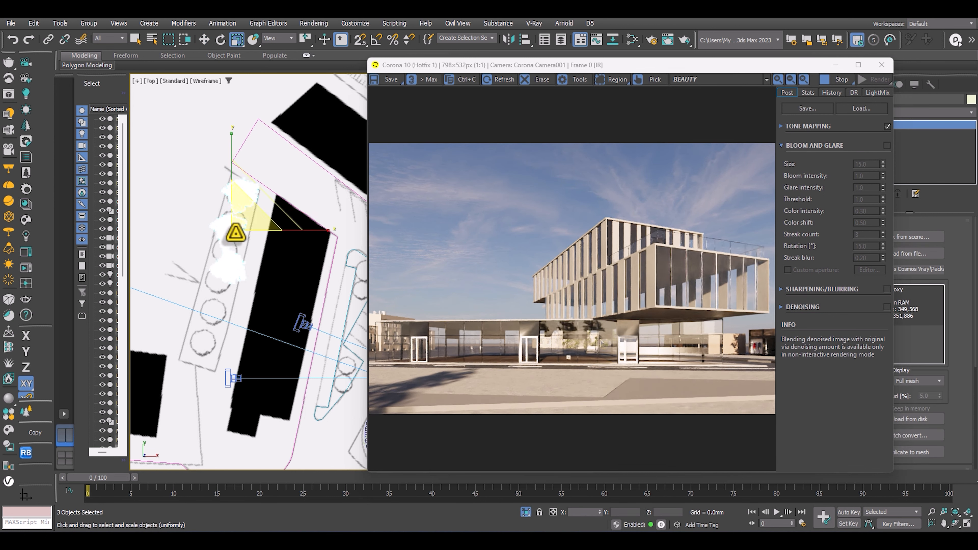
{"action": "mouse_move", "coordinate": [234, 220]}
{"action": "left_mouse_down"}
{"action": "mouse_move", "coordinate": [248, 233]}
{"action": "mouse_move", "coordinate": [226, 206]}
{"action": "left_mouse_up"}
{"action": "key", "text": "w"}
Clone the Tree 176 from the row's fourth circle as an instance onto the last circle and rotate it around Z.
{"action": "scroll", "coordinate": [236, 225], "scroll_direction": "up", "scroll_amount": 4}
{"action": "scroll", "coordinate": [240, 253], "scroll_direction": "down", "scroll_amount": 3}
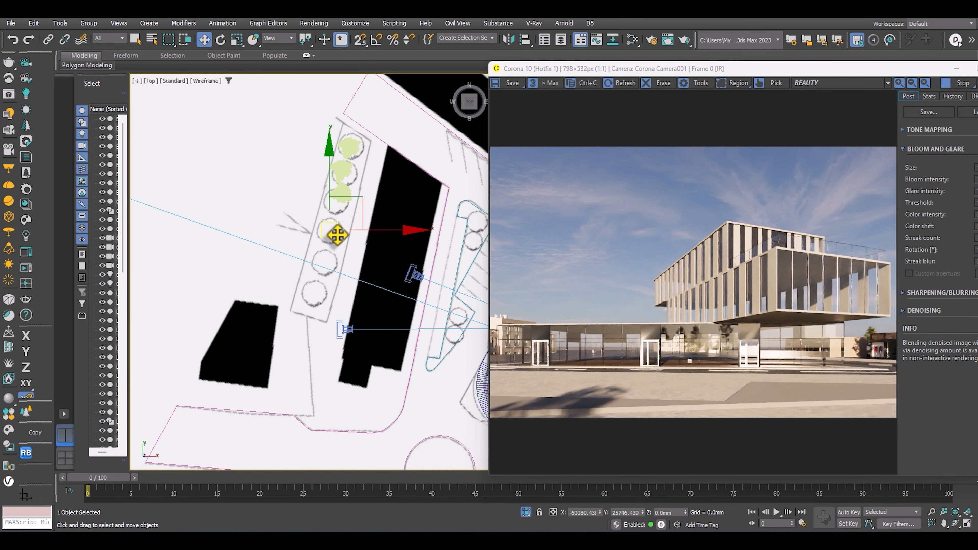
{"action": "left_click_drag", "start_coordinate": [337, 235], "coordinate": [316, 295], "text": "shift"}
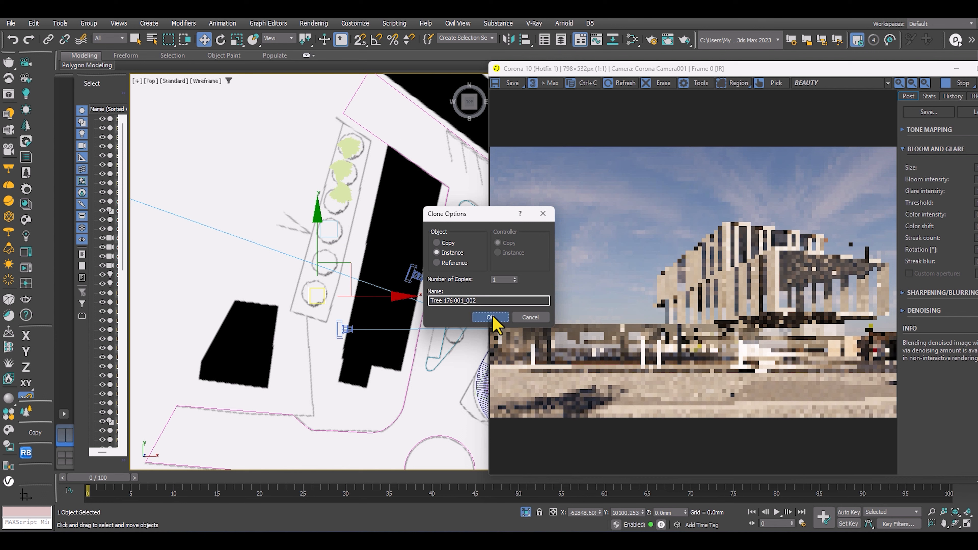
{"action": "left_click", "coordinate": [490, 317]}
{"action": "key", "text": "e"}
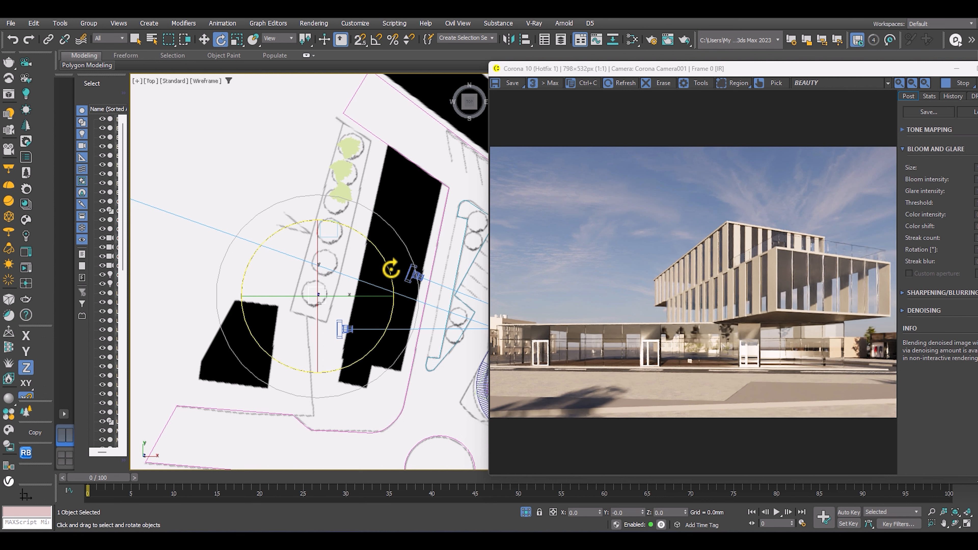
{"action": "left_click_drag", "start_coordinate": [390, 269], "coordinate": [388, 327]}
{"action": "key", "text": "w"}
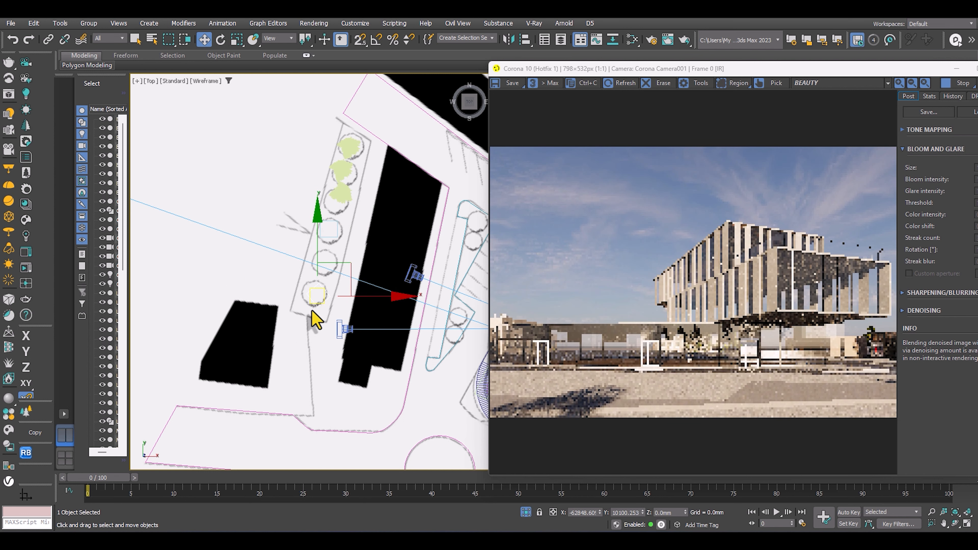
Scale the Tree 176 on the row's last circle uniformly to about 128%.
{"action": "key", "text": "r"}
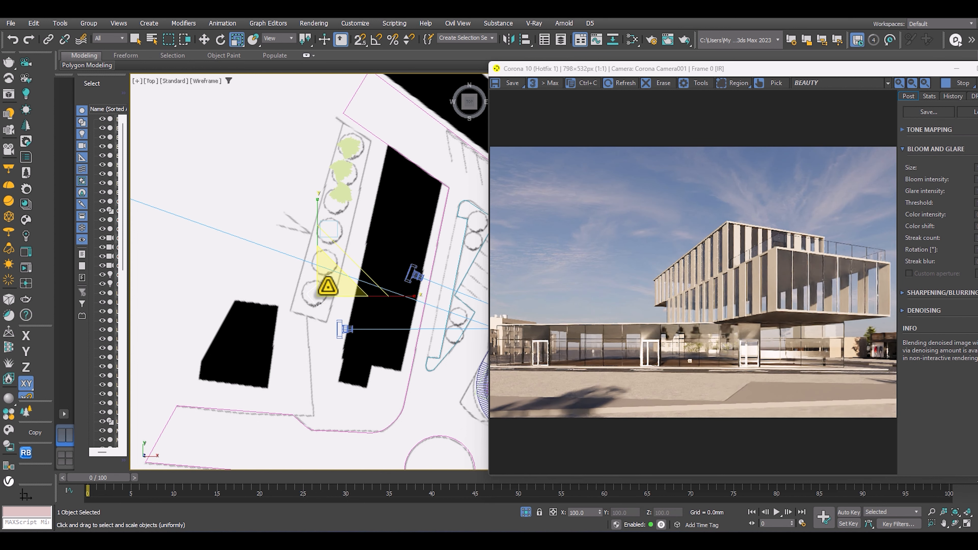
{"action": "left_click_drag", "start_coordinate": [330, 284], "coordinate": [327, 270]}
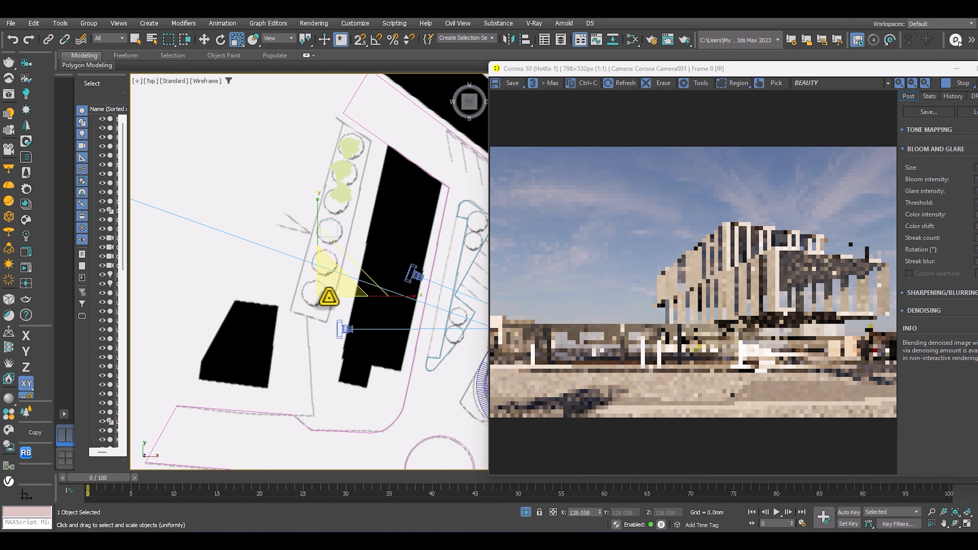
{"action": "key", "text": "w"}
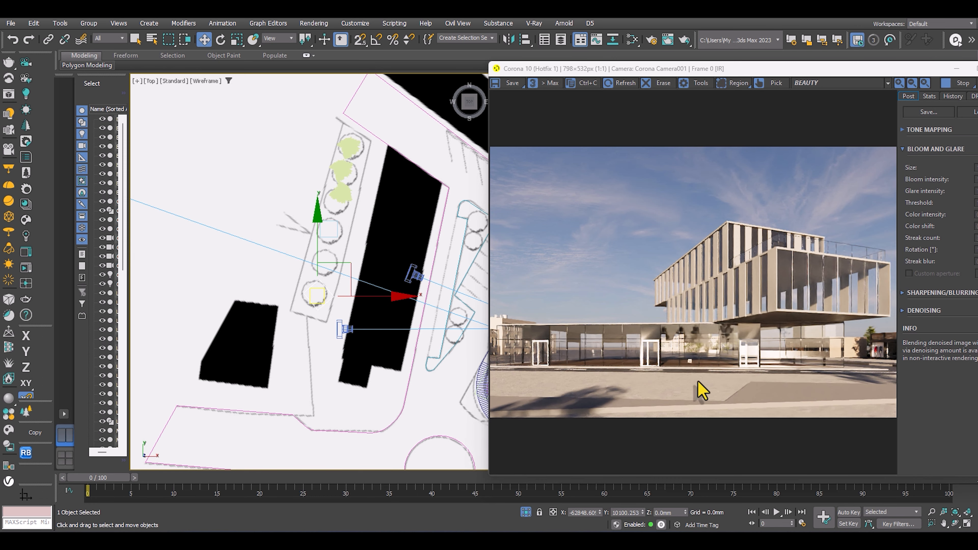
{"action": "left_click_drag", "start_coordinate": [754, 68], "coordinate": [608, 67]}
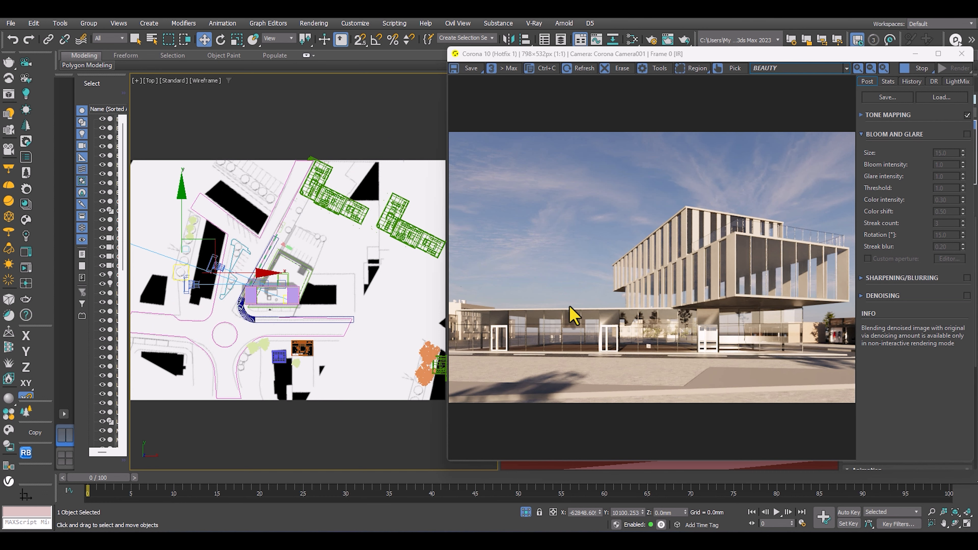
Clear the selection, open the Slate Material Editor beside the render and create a new empty node view.
{"action": "left_click", "coordinate": [258, 192]}
{"action": "key", "text": "m"}
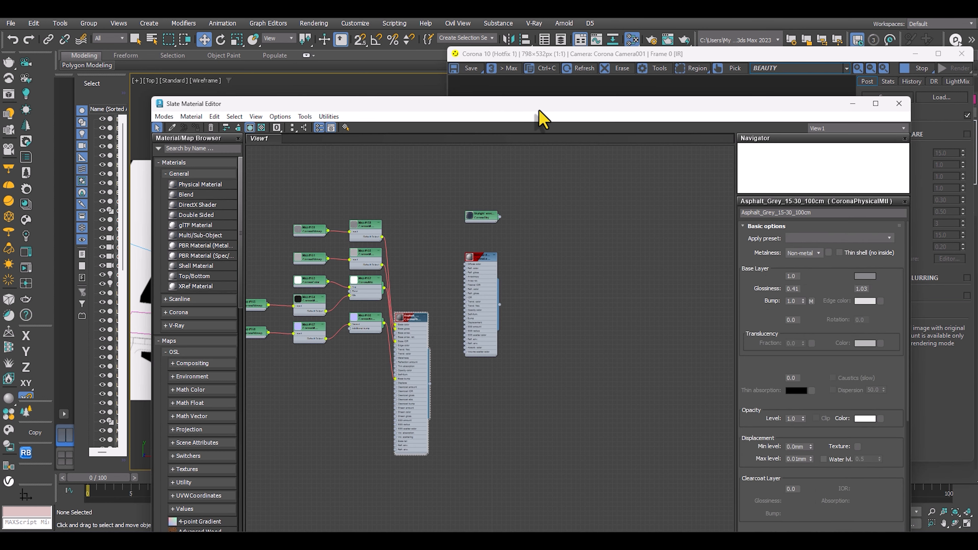
{"action": "left_click_drag", "start_coordinate": [537, 112], "coordinate": [384, 82]}
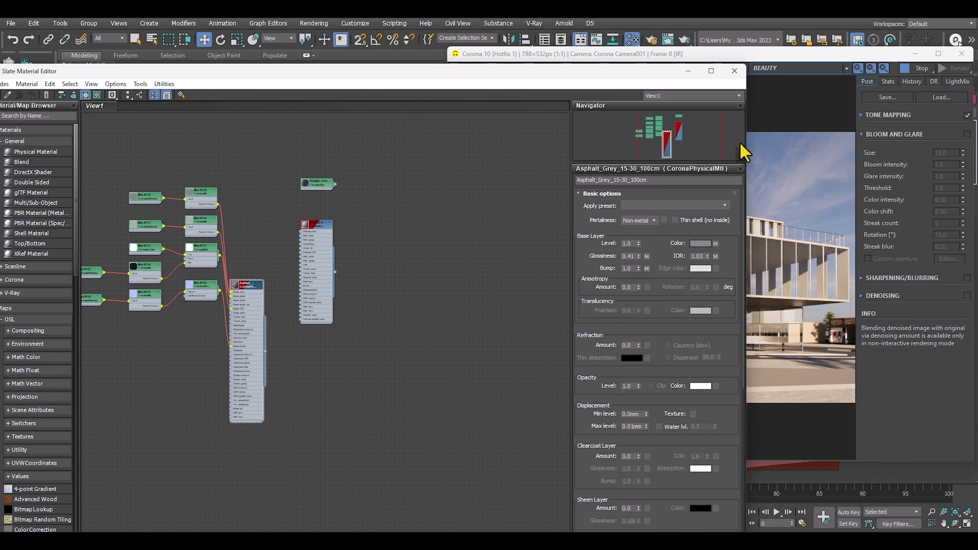
{"action": "left_click_drag", "start_coordinate": [610, 148], "coordinate": [289, 81]}
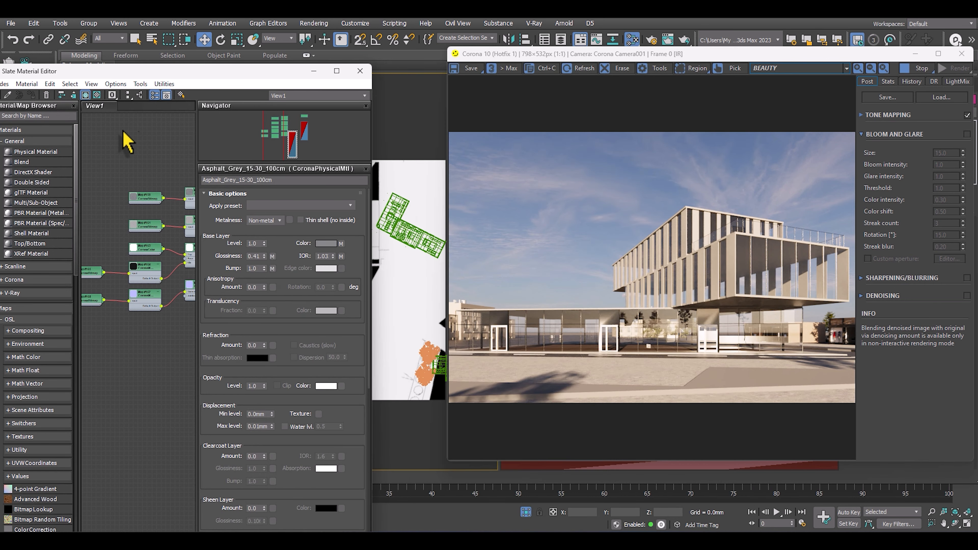
{"action": "right_click", "coordinate": [140, 107]}
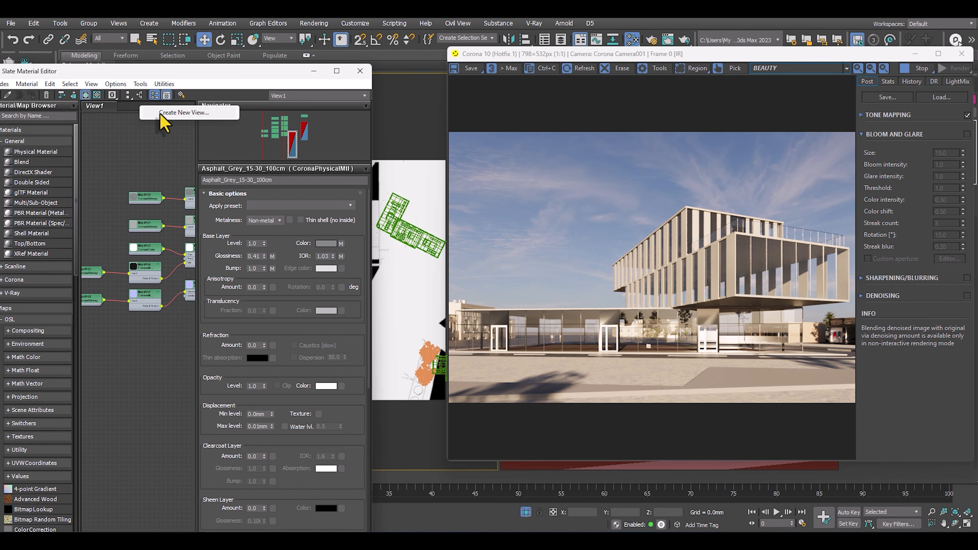
{"action": "left_click", "coordinate": [159, 114]}
{"action": "left_click", "coordinate": [161, 122]}
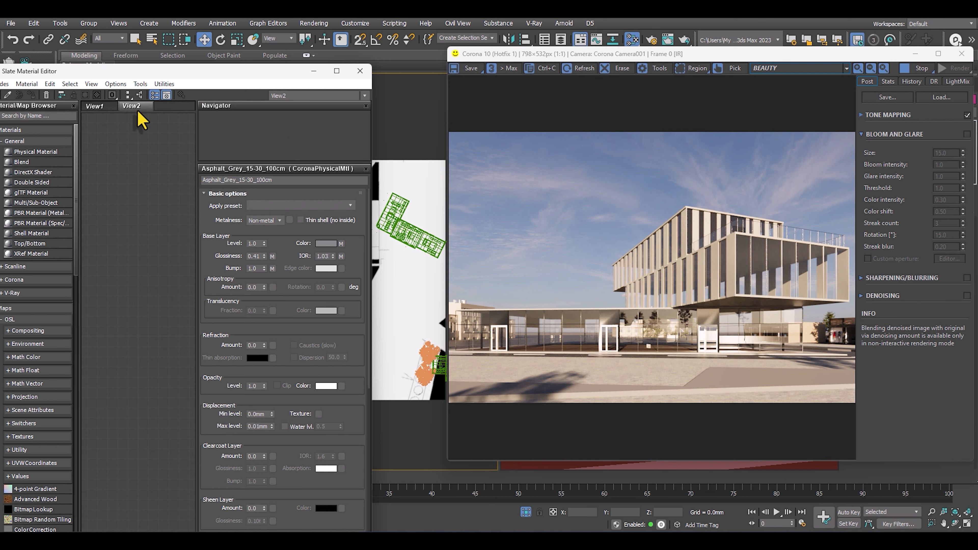
Add a new CoronaLegacyMtl material to the new node view.
{"action": "right_click", "coordinate": [129, 156]}
{"action": "left_click", "coordinate": [111, 152]}
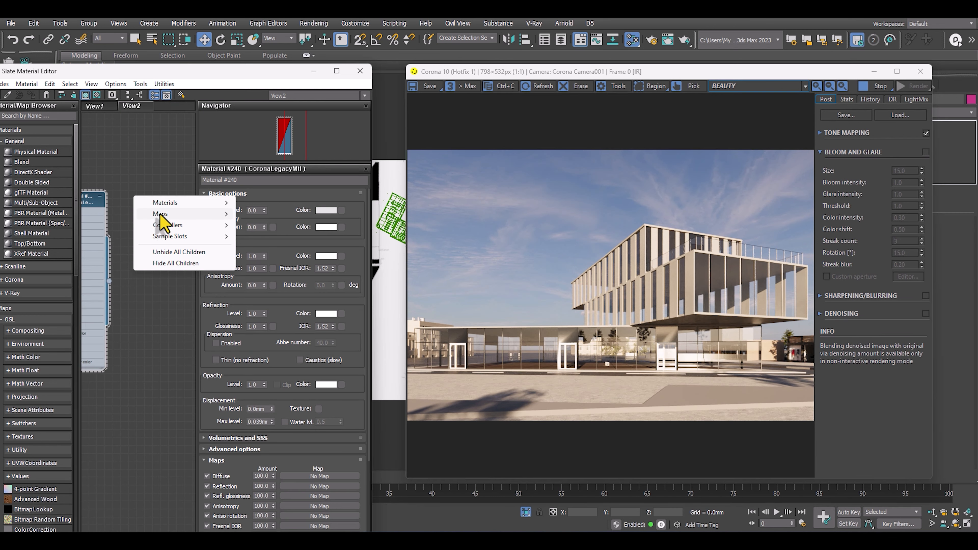
{"action": "mouse_move", "coordinate": [165, 203]}
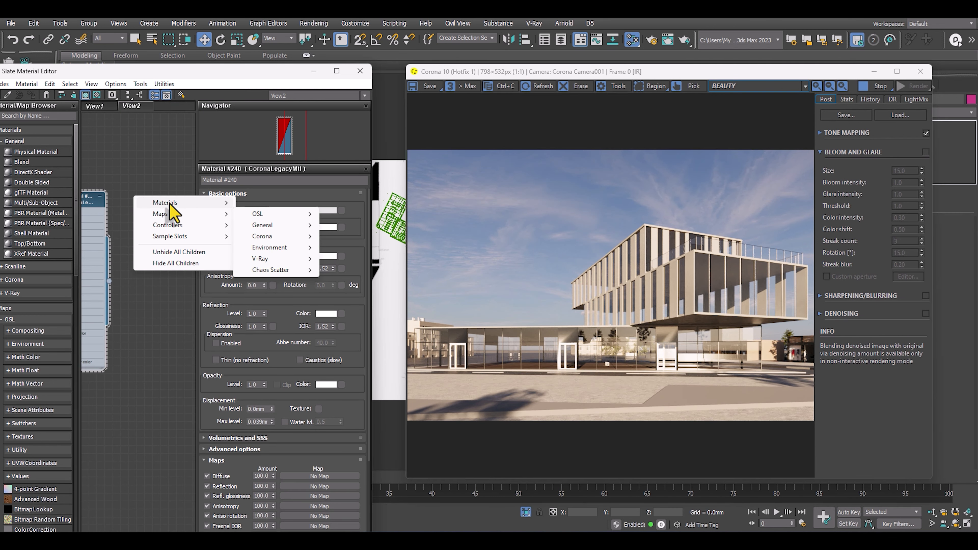
{"action": "mouse_move", "coordinate": [265, 227]}
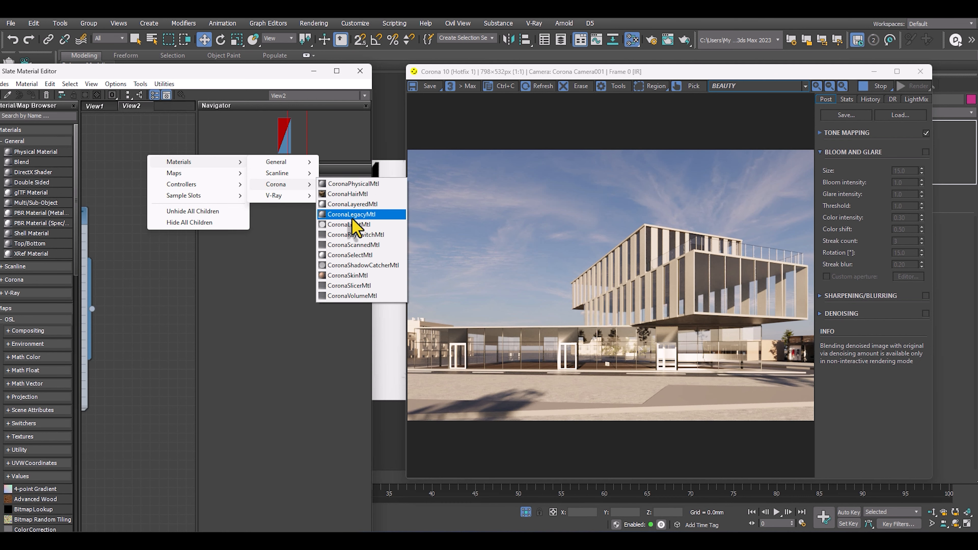
{"action": "left_click", "coordinate": [352, 214]}
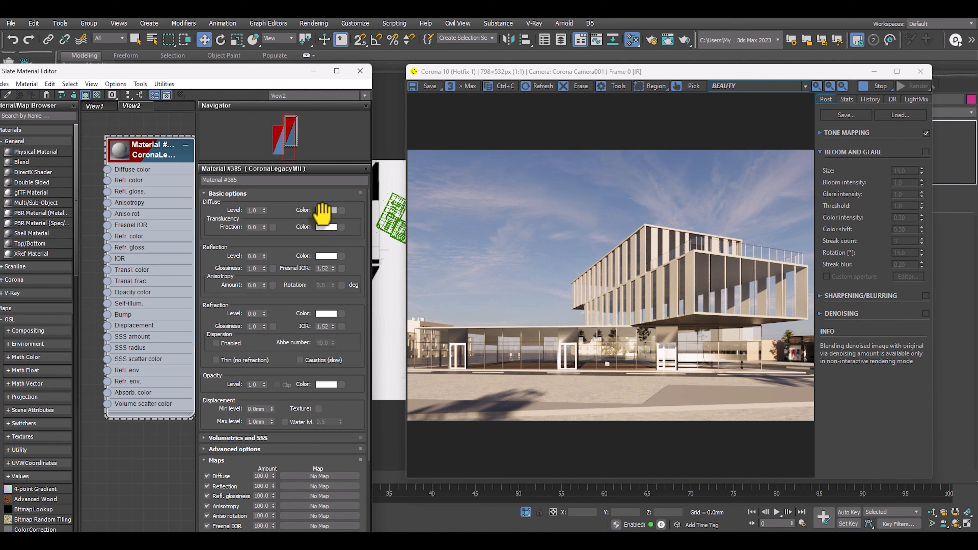
Give the new material a dark grey diffuse colour and white reflection with a reflection level of 1.0.
{"action": "left_click", "coordinate": [322, 212]}
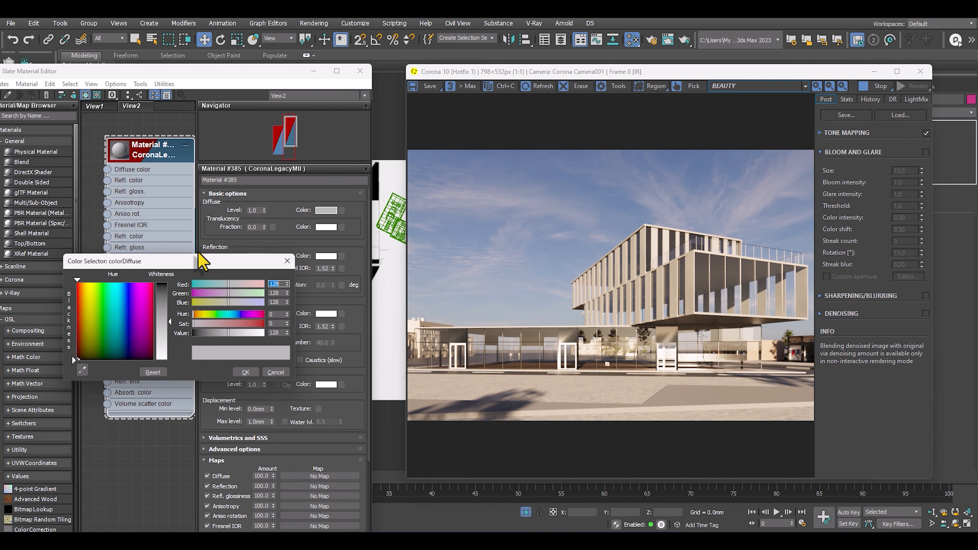
{"action": "left_click_drag", "start_coordinate": [198, 263], "coordinate": [201, 241]}
{"action": "left_click_drag", "start_coordinate": [176, 302], "coordinate": [176, 263]}
{"action": "left_click", "coordinate": [249, 350]}
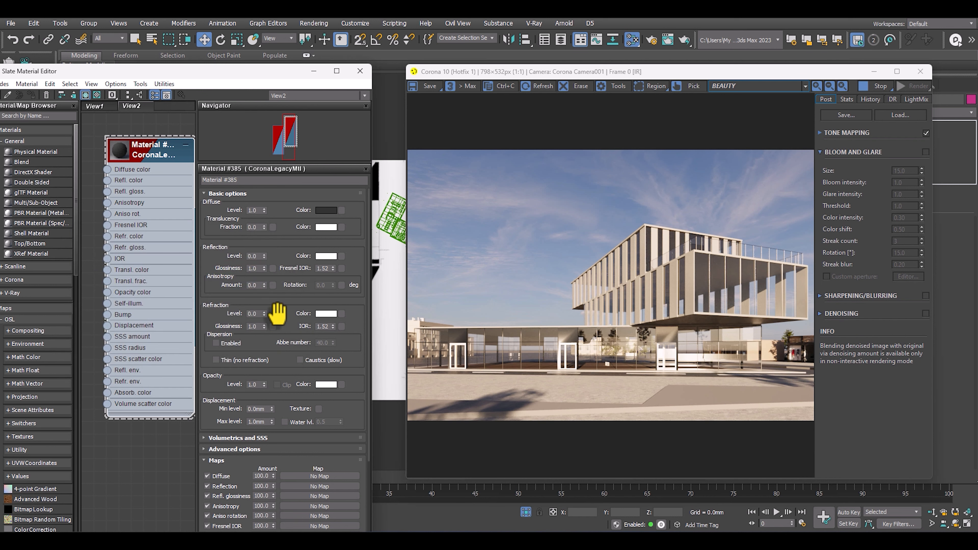
{"action": "left_click", "coordinate": [325, 256]}
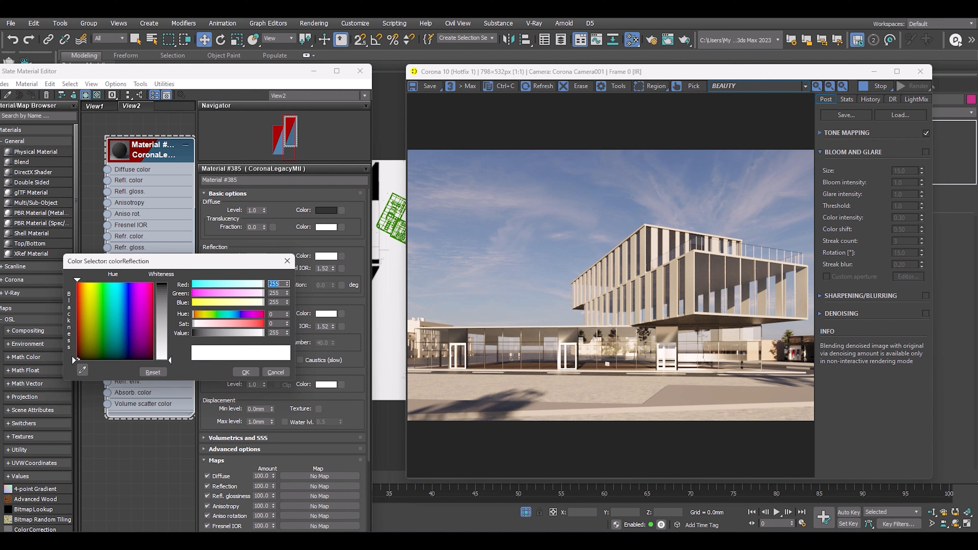
{"action": "left_click", "coordinate": [246, 372]}
{"action": "scroll", "coordinate": [131, 181], "scroll_direction": "down", "scroll_amount": 2}
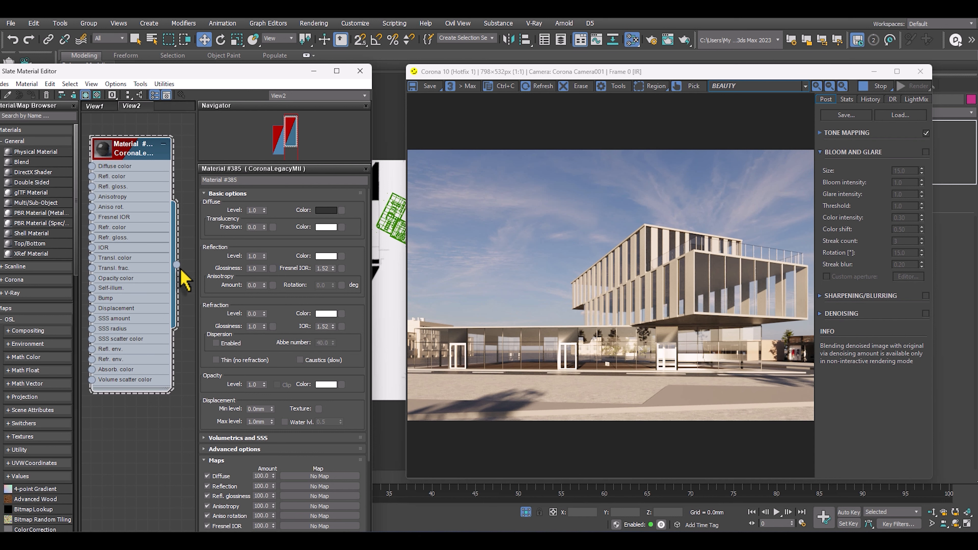
Assign the dark reflective material to the glazing of the building's upper volume in the Corona Camera001 view.
{"action": "left_click_drag", "start_coordinate": [654, 72], "coordinate": [678, 328]}
{"action": "left_click_drag", "start_coordinate": [176, 265], "coordinate": [717, 275]}
{"action": "left_click_drag", "start_coordinate": [730, 330], "coordinate": [707, 45]}
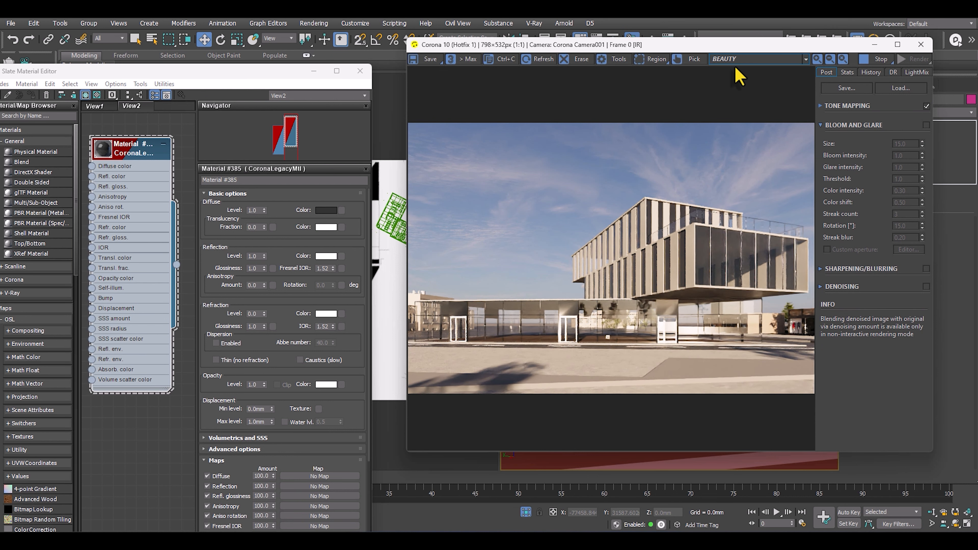
Change the Corona Camera001 viewport's shading mode from Clay to Default Shading.
{"action": "left_click_drag", "start_coordinate": [731, 47], "coordinate": [749, 286]}
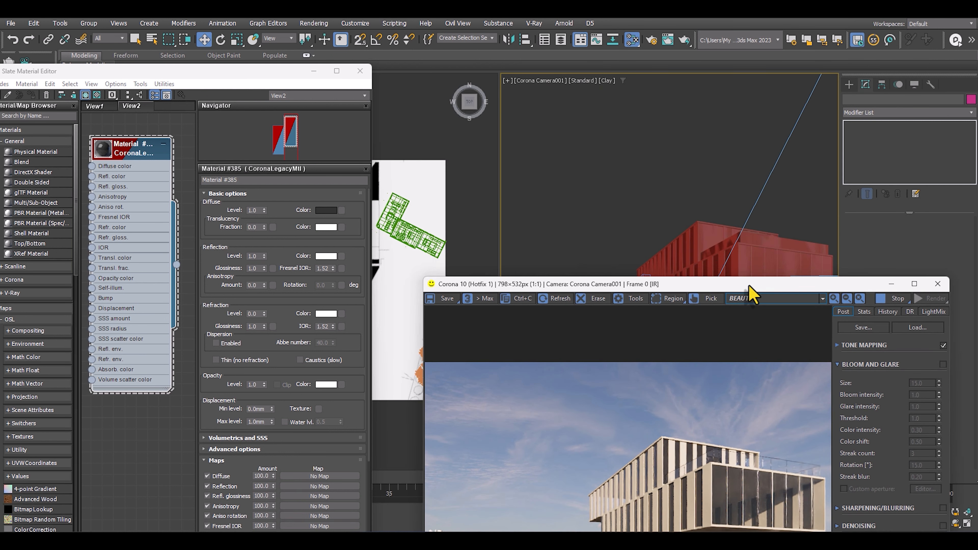
{"action": "left_click", "coordinate": [606, 81]}
{"action": "left_click", "coordinate": [620, 91]}
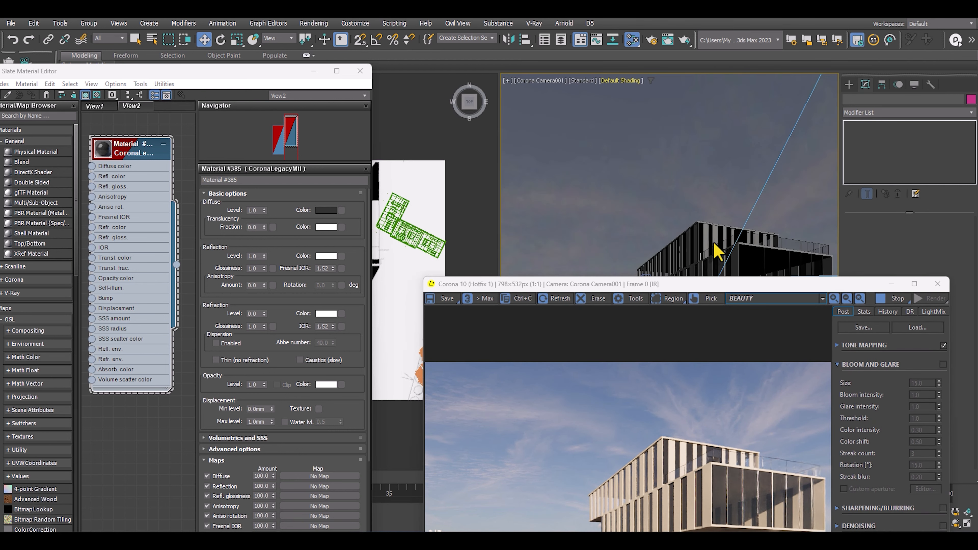
Select the glazing objects of the building's upper volumes together with the glass railing of the roof terrace.
{"action": "left_click", "coordinate": [707, 268]}
{"action": "left_click", "coordinate": [692, 236]}
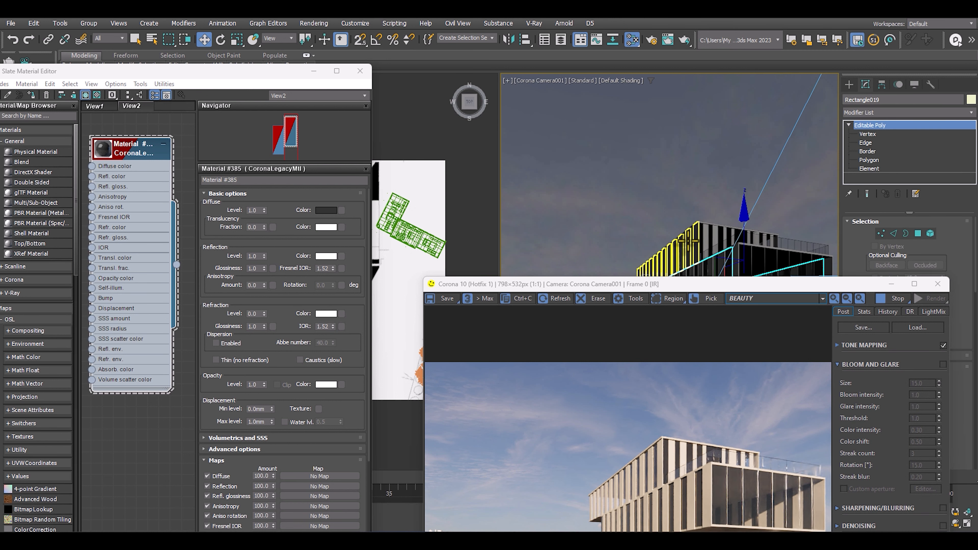
{"action": "left_click", "coordinate": [691, 239], "text": "ctrl"}
{"action": "left_click_drag", "start_coordinate": [703, 285], "coordinate": [715, 361]}
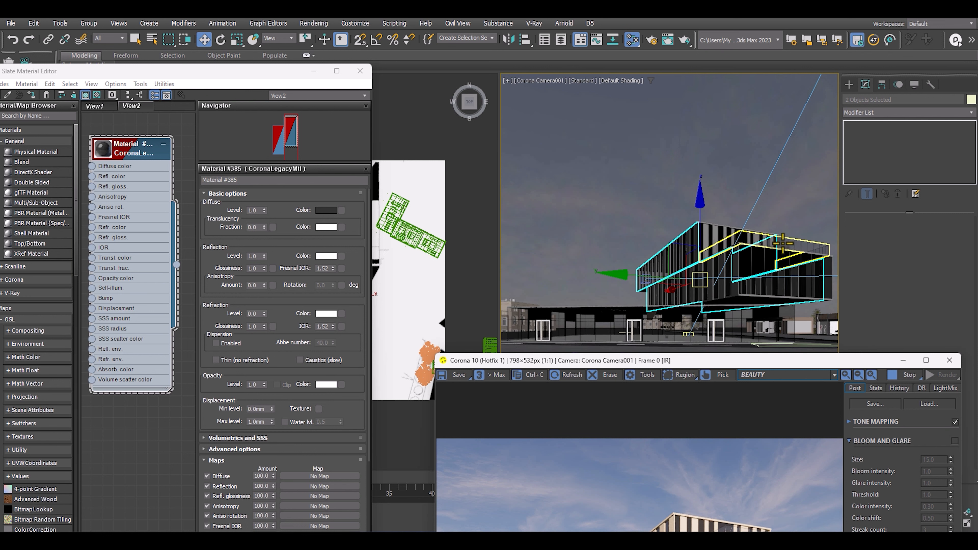
{"action": "left_click", "coordinate": [782, 243], "text": "ctrl"}
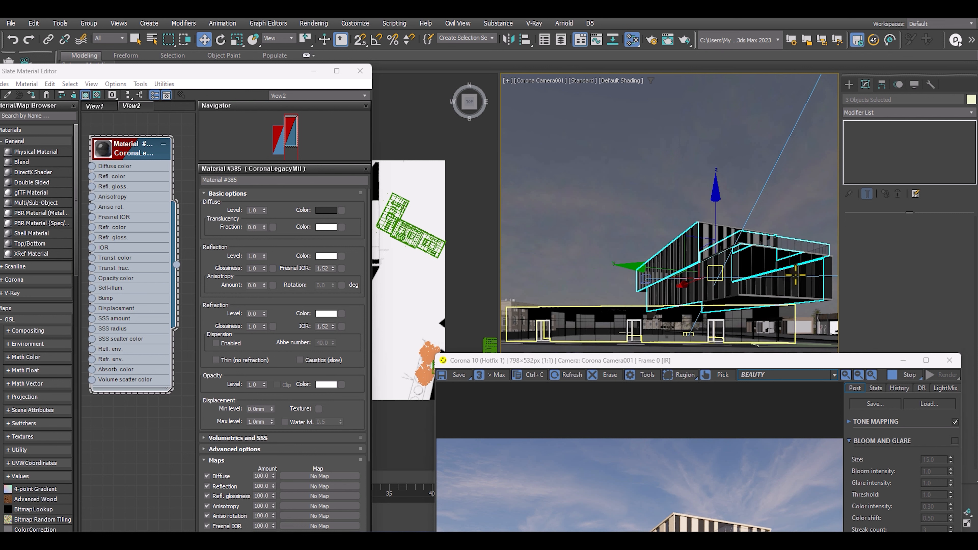
Examine the selected glazing around the roof terrace in a perspective view, then return to the Corona Camera001 view.
{"action": "key", "text": "p"}
{"action": "scroll", "coordinate": [753, 246], "scroll_direction": "up", "scroll_amount": 10}
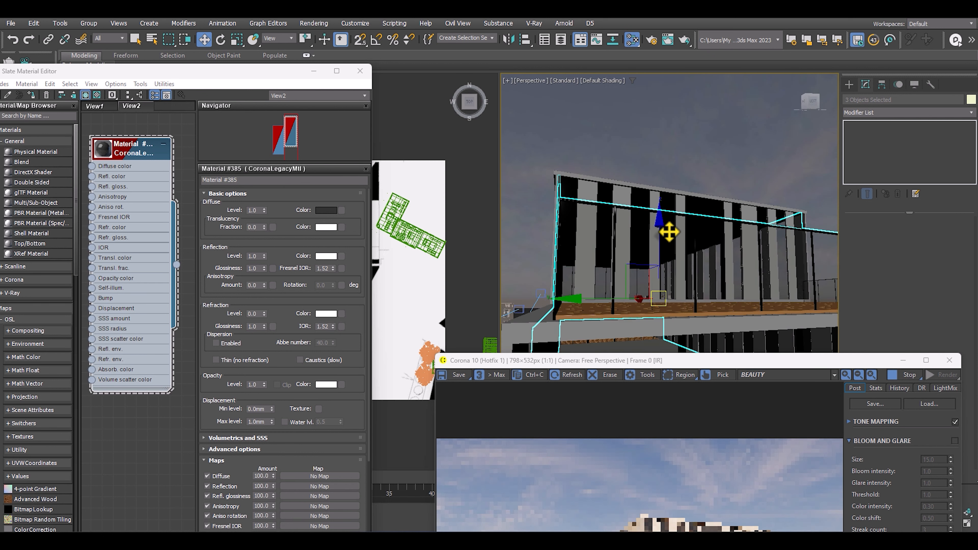
{"action": "middle_click_drag", "start_coordinate": [639, 226], "coordinate": [498, 289], "text": "alt"}
{"action": "scroll", "coordinate": [648, 248], "scroll_direction": "down", "scroll_amount": 4}
{"action": "middle_click_drag", "start_coordinate": [646, 251], "coordinate": [686, 275], "text": "alt"}
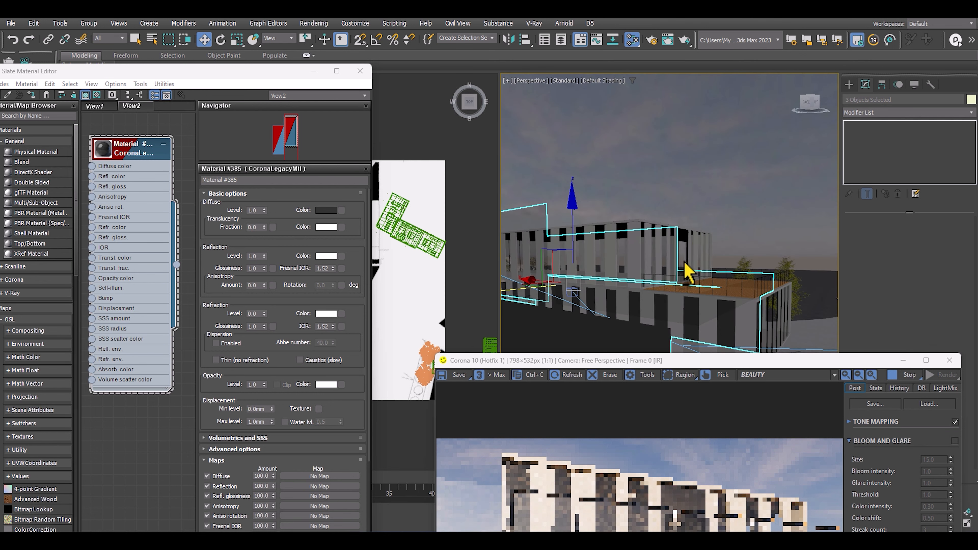
{"action": "scroll", "coordinate": [686, 256], "scroll_direction": "down", "scroll_amount": 2}
{"action": "key", "text": "c"}
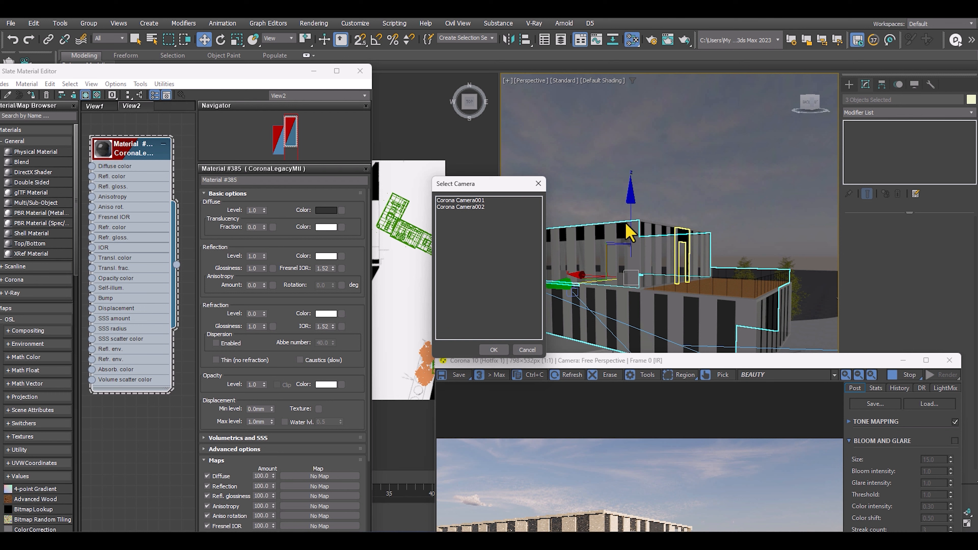
{"action": "double_click", "coordinate": [483, 206]}
{"action": "key", "text": "c"}
{"action": "double_click", "coordinate": [489, 201]}
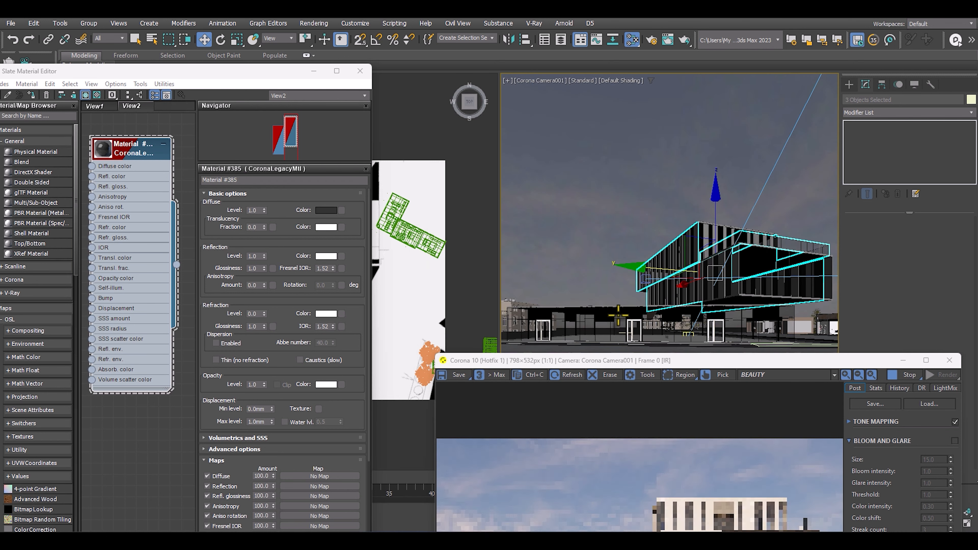
Assign the dark reflective material to the selected upper glazing and terrace railing, and check them in the interactive render.
{"action": "left_click_drag", "start_coordinate": [650, 362], "coordinate": [639, 58]}
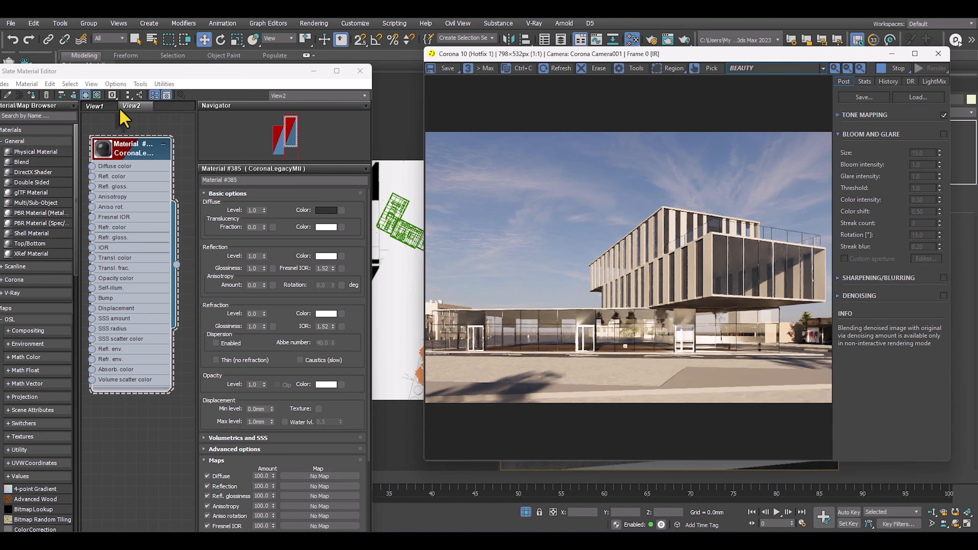
{"action": "left_click", "coordinate": [32, 95]}
{"action": "scroll", "coordinate": [683, 270], "scroll_direction": "up", "scroll_amount": 1}
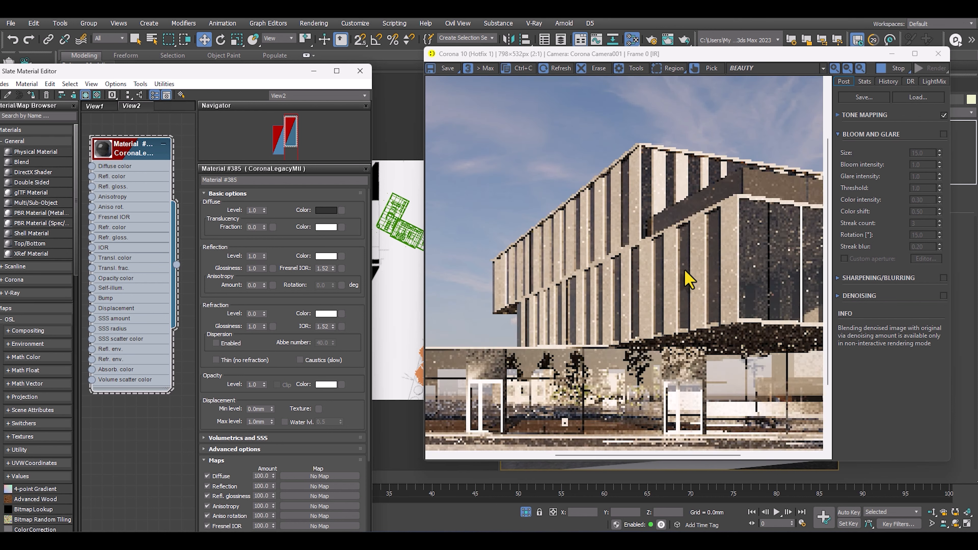
{"action": "scroll", "coordinate": [678, 269], "scroll_direction": "down", "scroll_amount": 1}
{"action": "scroll", "coordinate": [704, 285], "scroll_direction": "up", "scroll_amount": 1}
{"action": "scroll", "coordinate": [702, 280], "scroll_direction": "down", "scroll_amount": 1}
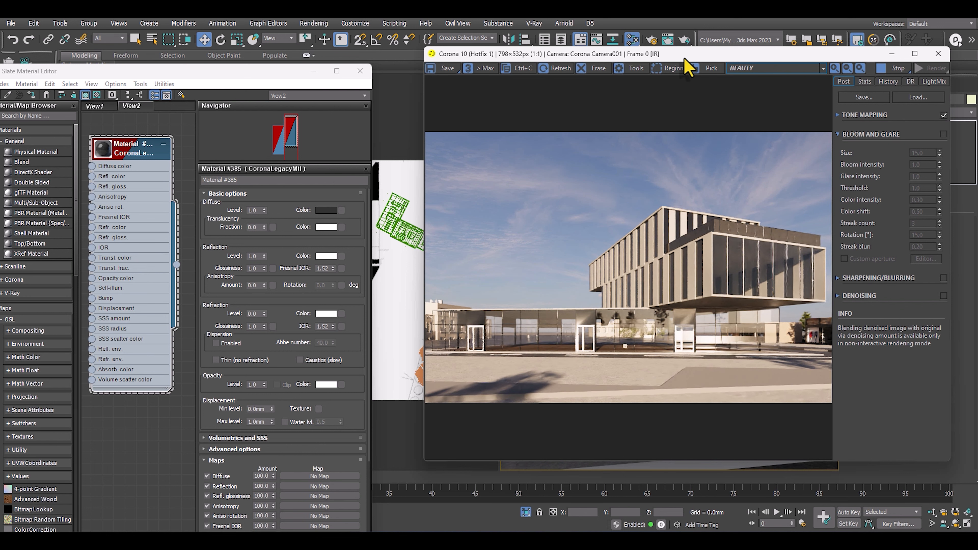
Add the front glazing, the ground-floor glazing and the top volume's glazing to the selection, using a maximized perspective view.
{"action": "left_click_drag", "start_coordinate": [684, 58], "coordinate": [683, 373]}
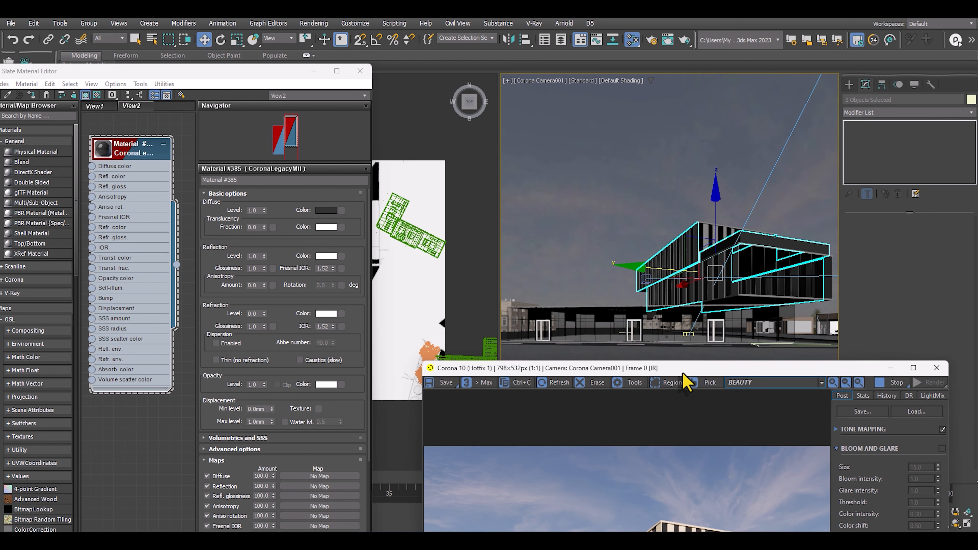
{"action": "left_click", "coordinate": [747, 261], "text": "ctrl"}
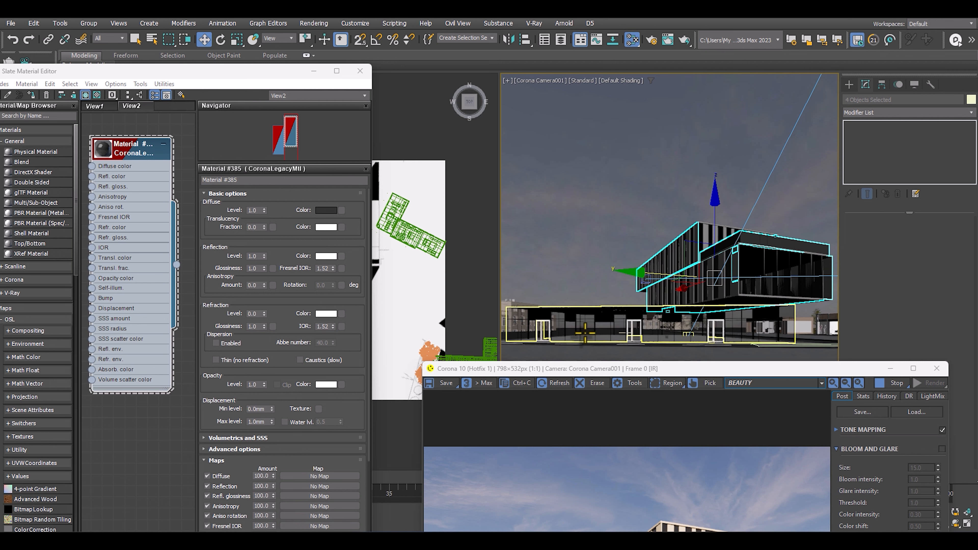
{"action": "left_click_drag", "start_coordinate": [620, 284], "coordinate": [426, 265]}
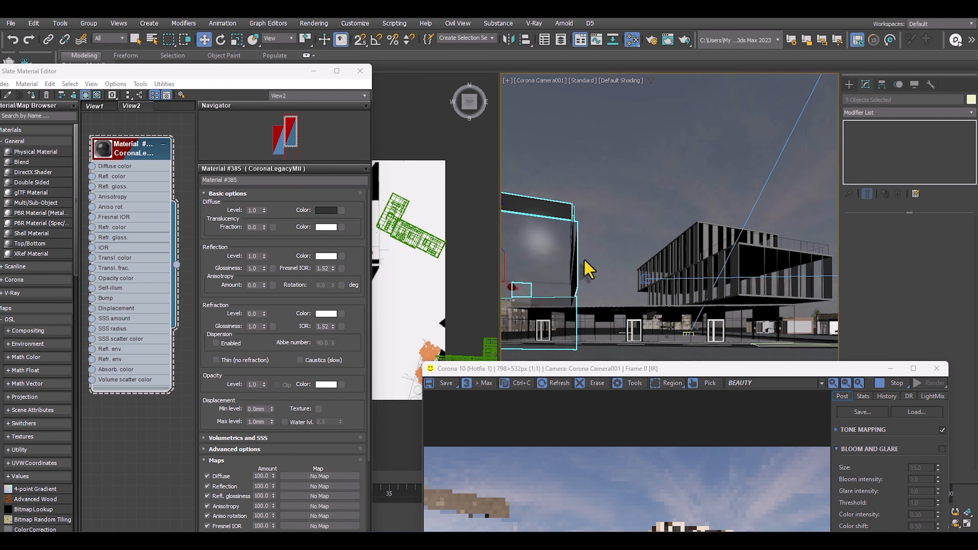
{"action": "key", "text": "alt+w"}
{"action": "key", "text": "p"}
{"action": "key", "text": "z"}
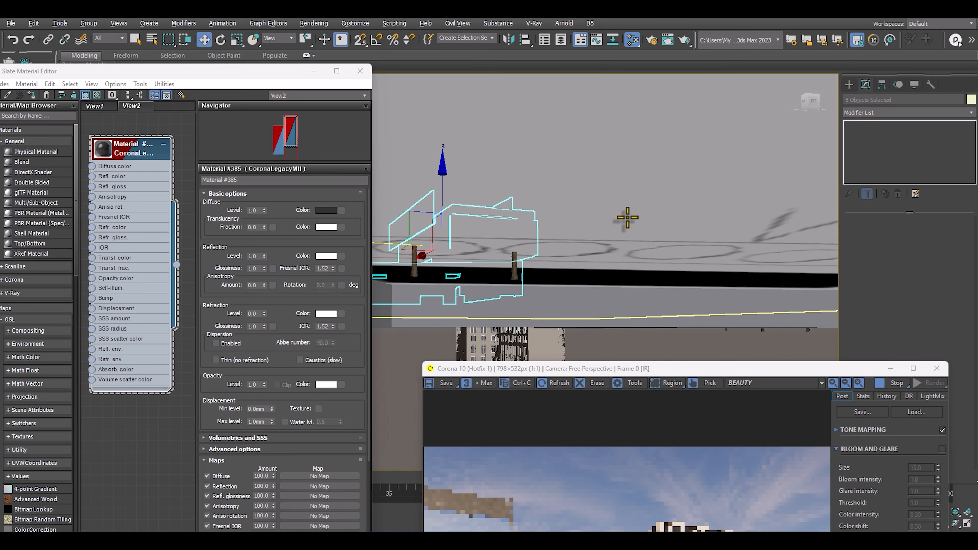
{"action": "middle_click_drag", "start_coordinate": [627, 218], "coordinate": [605, 205], "text": "alt"}
{"action": "scroll", "coordinate": [606, 205], "scroll_direction": "up", "scroll_amount": 3}
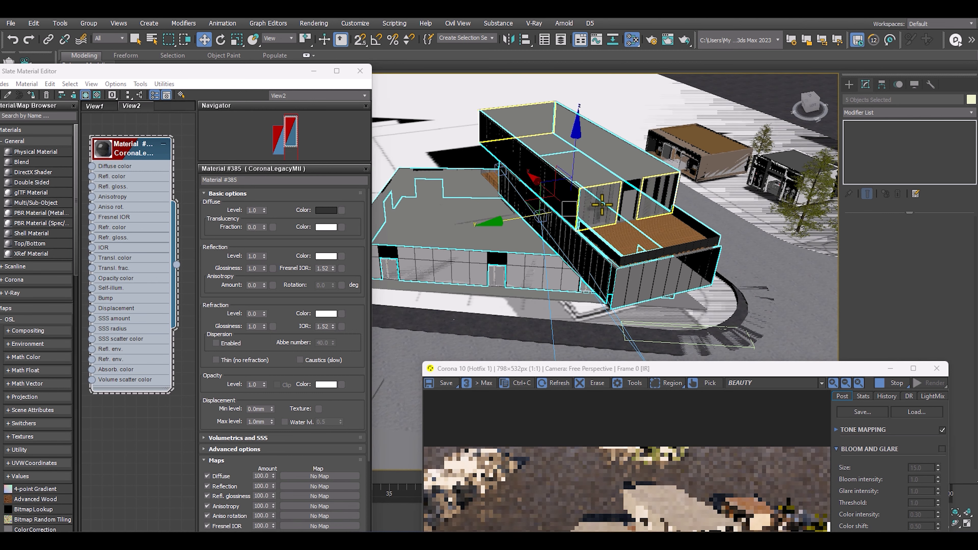
{"action": "scroll", "coordinate": [607, 193], "scroll_direction": "down", "scroll_amount": 6}
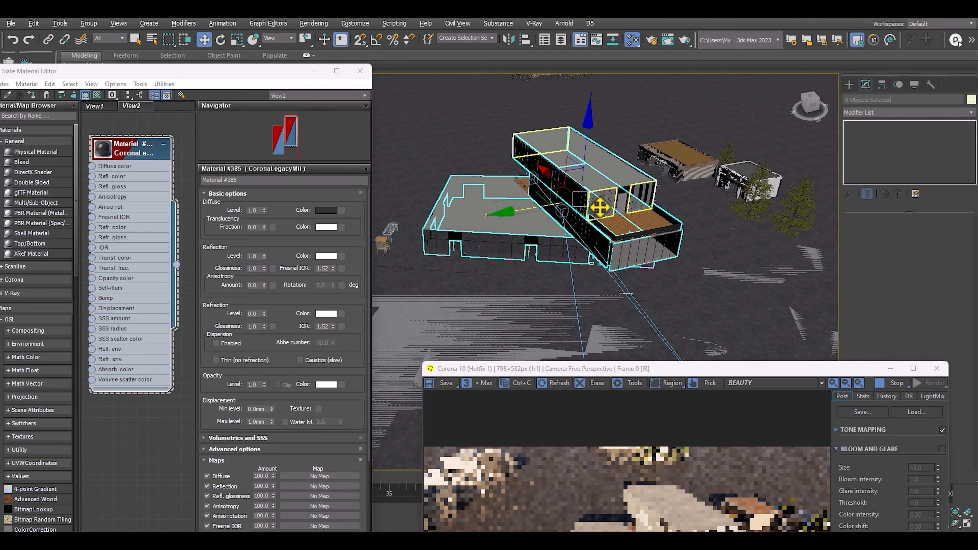
Examine the building from several sides for unselected glass, and undo the stray move of the selection.
{"action": "middle_click_drag", "start_coordinate": [534, 200], "coordinate": [676, 180], "text": "alt"}
{"action": "scroll", "coordinate": [601, 238], "scroll_direction": "up", "scroll_amount": 6}
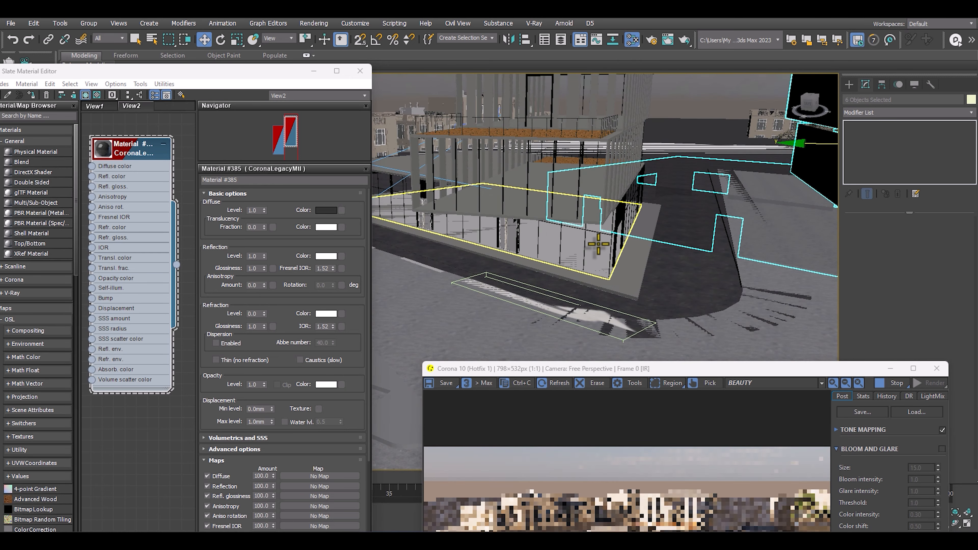
{"action": "middle_click_drag", "start_coordinate": [597, 244], "coordinate": [654, 233], "text": "alt"}
{"action": "scroll", "coordinate": [587, 225], "scroll_direction": "down", "scroll_amount": 5}
{"action": "scroll", "coordinate": [497, 251], "scroll_direction": "up", "scroll_amount": 5}
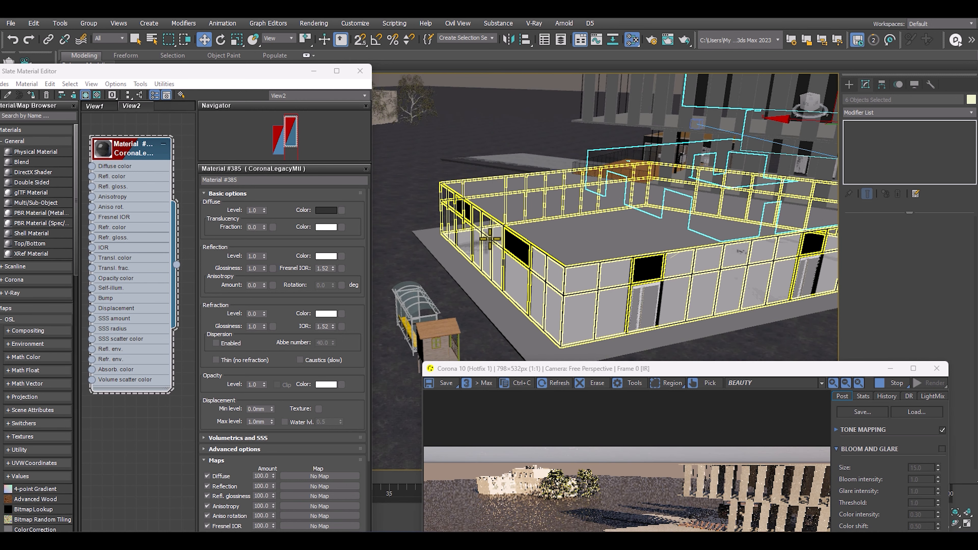
{"action": "scroll", "coordinate": [516, 245], "scroll_direction": "down", "scroll_amount": 3}
{"action": "middle_click_drag", "start_coordinate": [521, 245], "coordinate": [525, 262], "text": "alt"}
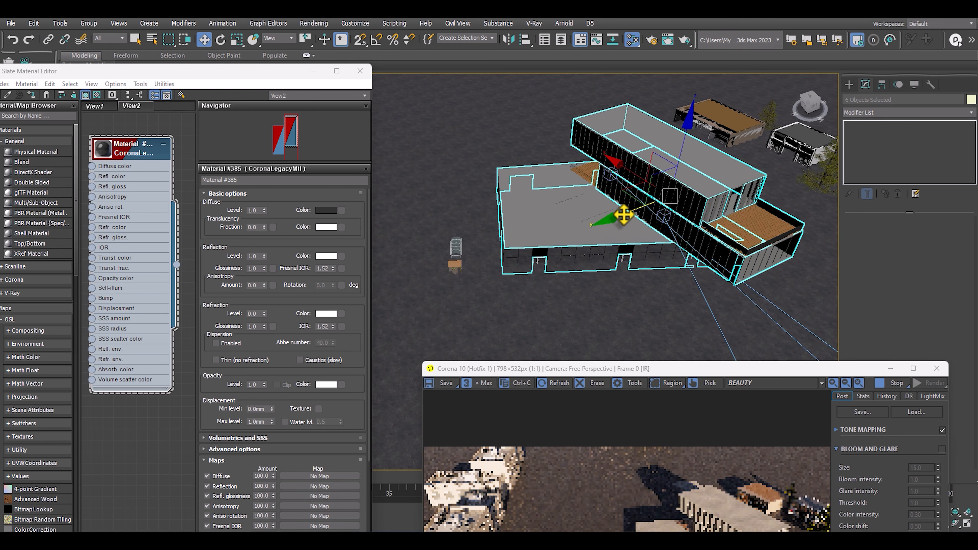
{"action": "left_click_drag", "start_coordinate": [624, 214], "coordinate": [411, 278]}
{"action": "key", "text": "ctrl+z"}
{"action": "middle_click_drag", "start_coordinate": [535, 205], "coordinate": [538, 189], "text": "alt"}
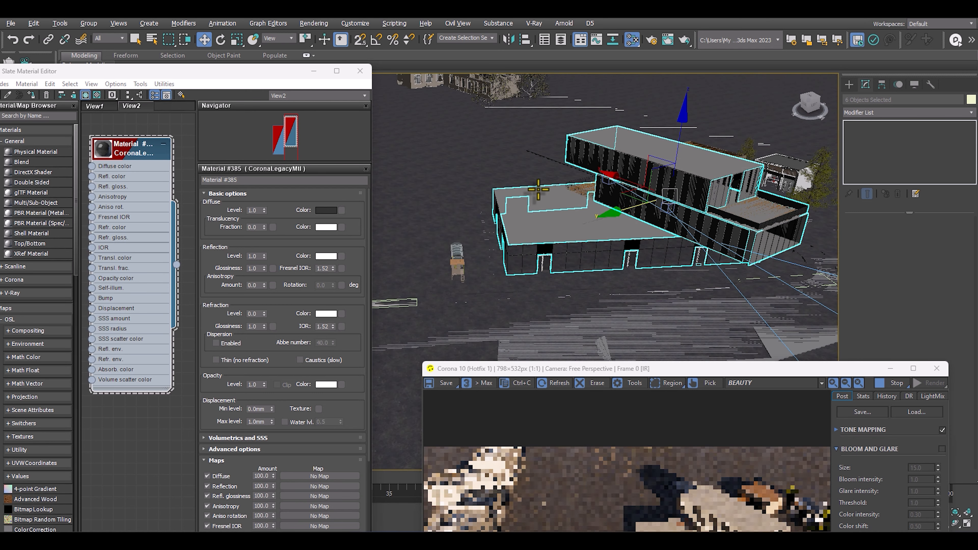
Group the selected glazing objects under the default group name.
{"action": "left_click", "coordinate": [89, 24]}
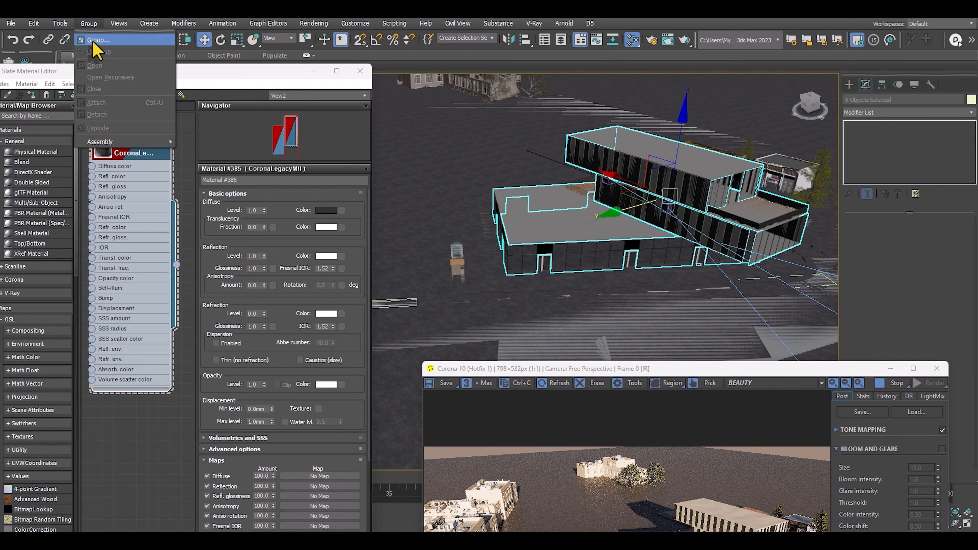
{"action": "left_click", "coordinate": [96, 40]}
{"action": "left_click", "coordinate": [503, 296]}
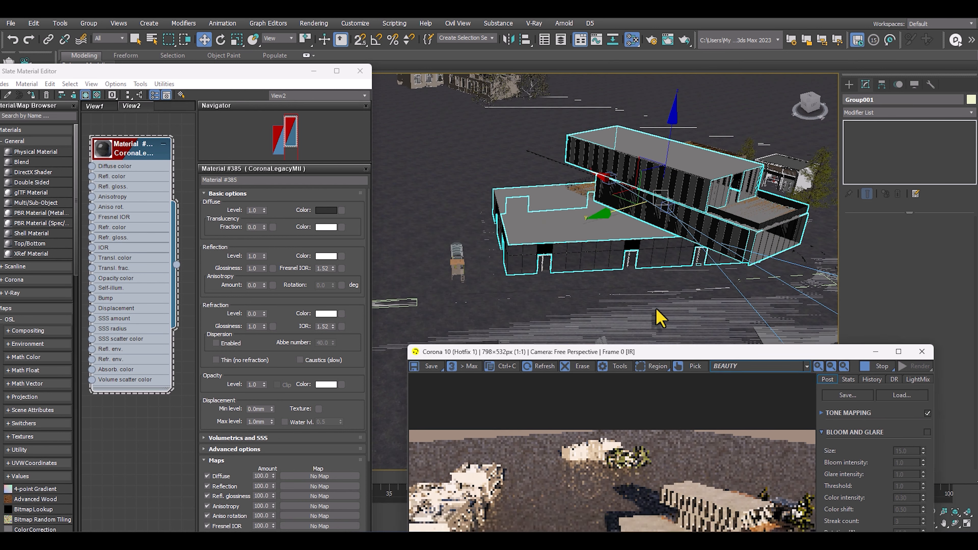
Return to the Corona Camera001 view and assign the dark reflective material to the whole glazing group.
{"action": "left_click_drag", "start_coordinate": [662, 354], "coordinate": [736, 296]}
{"action": "key", "text": "c"}
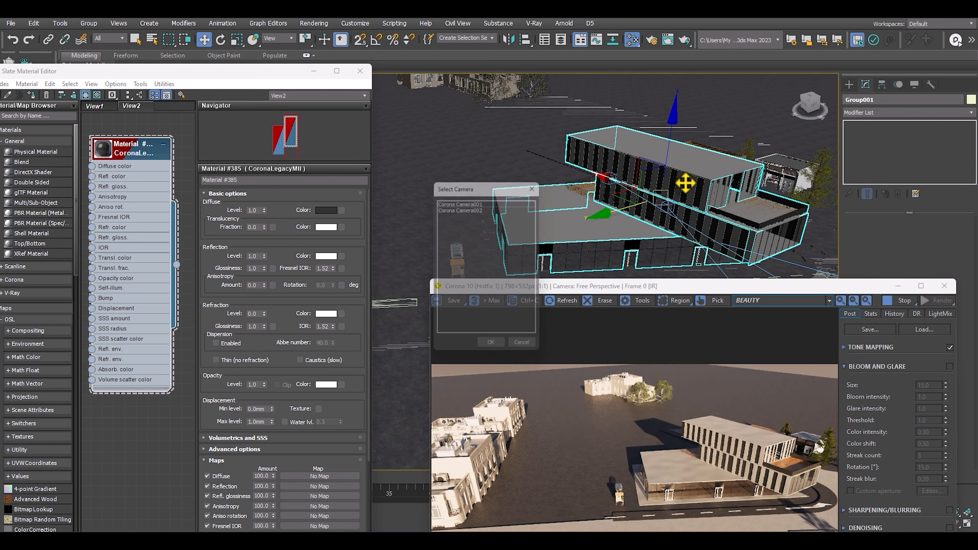
{"action": "double_click", "coordinate": [461, 204]}
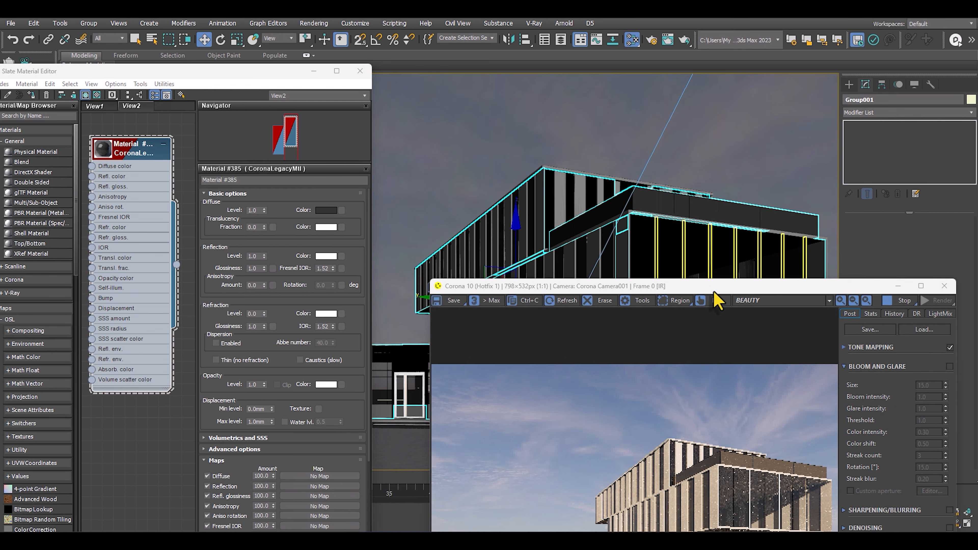
{"action": "left_click_drag", "start_coordinate": [713, 292], "coordinate": [705, 73]}
{"action": "left_click", "coordinate": [133, 155]}
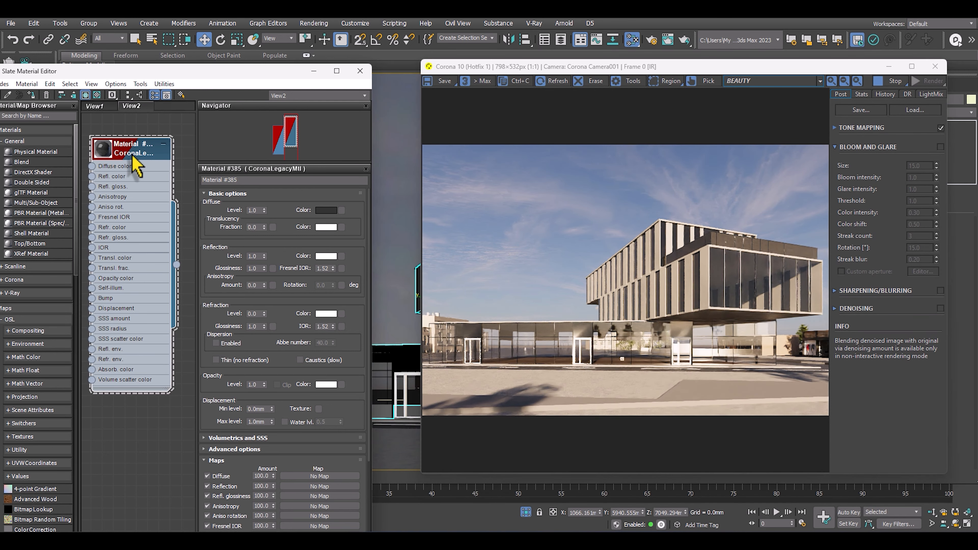
{"action": "left_click", "coordinate": [32, 94]}
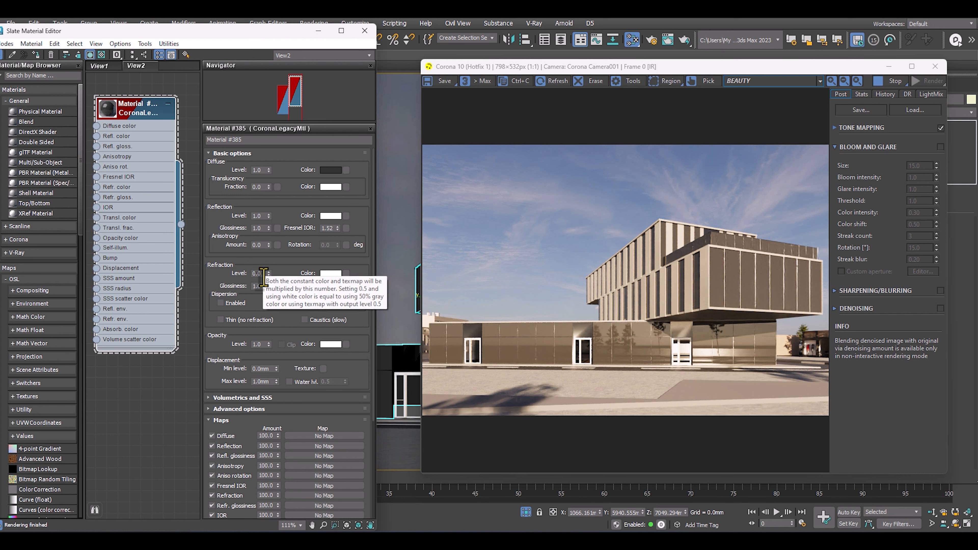
Set the glazing material's refraction level to 0.65.
{"action": "left_click_drag", "start_coordinate": [267, 275], "coordinate": [272, 242]}
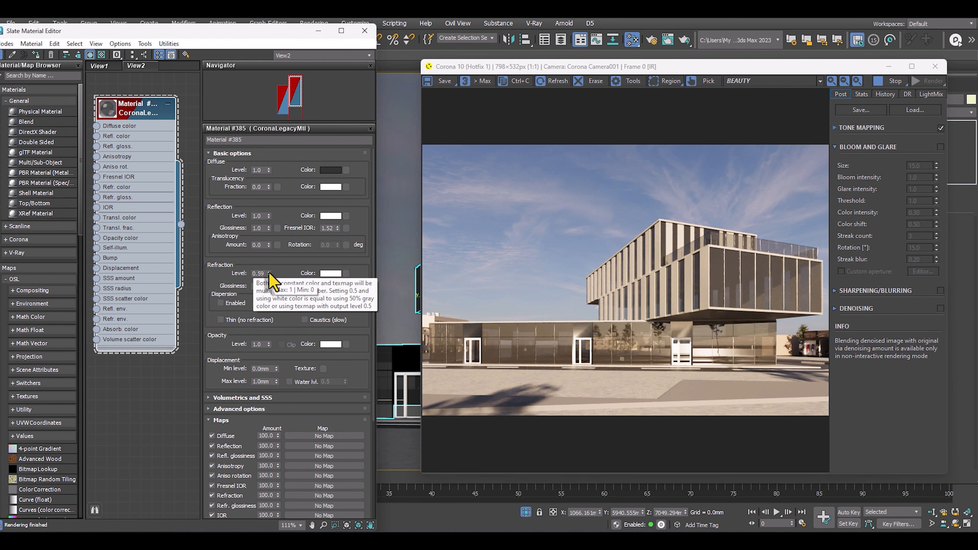
{"action": "left_click_drag", "start_coordinate": [269, 272], "coordinate": [268, 269]}
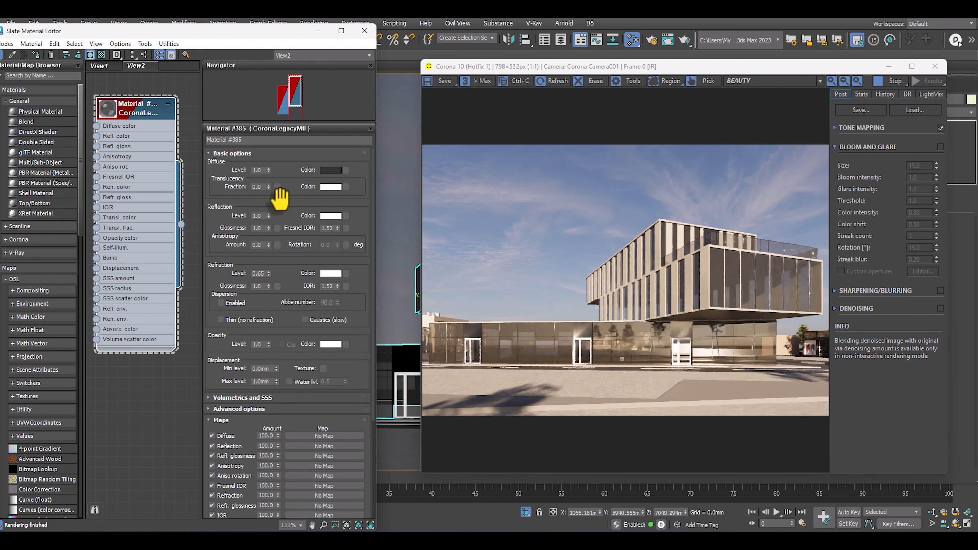
Give the glazing material a bright blue diffuse colour of red 7, green 107, blue 231 and compare it with the reference photo.
{"action": "left_click", "coordinate": [330, 170]}
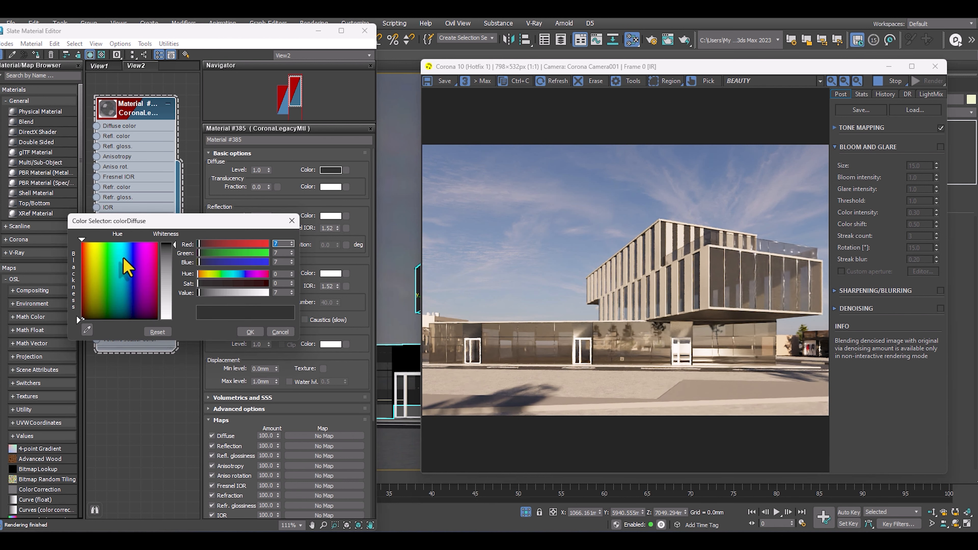
{"action": "left_click_drag", "start_coordinate": [154, 258], "coordinate": [126, 252]}
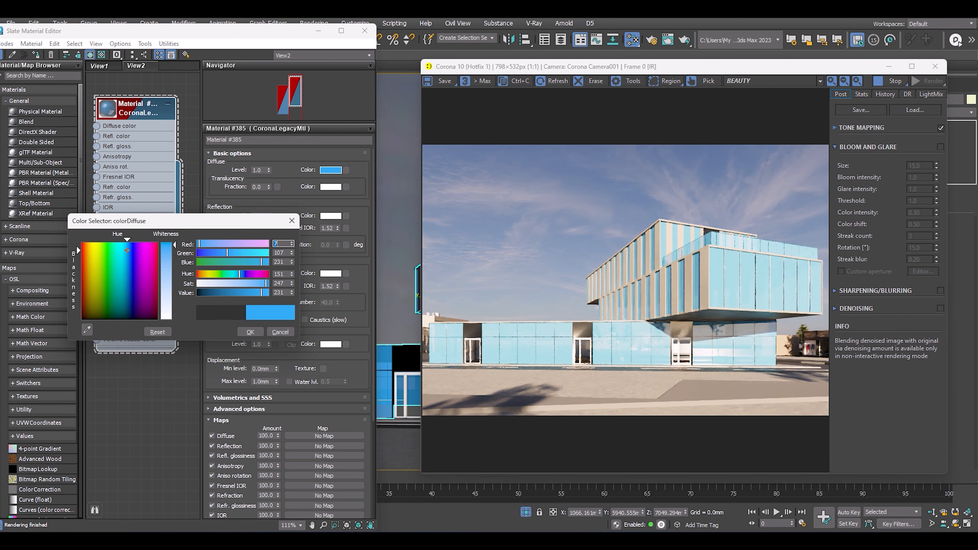
{"action": "left_click_drag", "start_coordinate": [976, 133], "coordinate": [465, 129]}
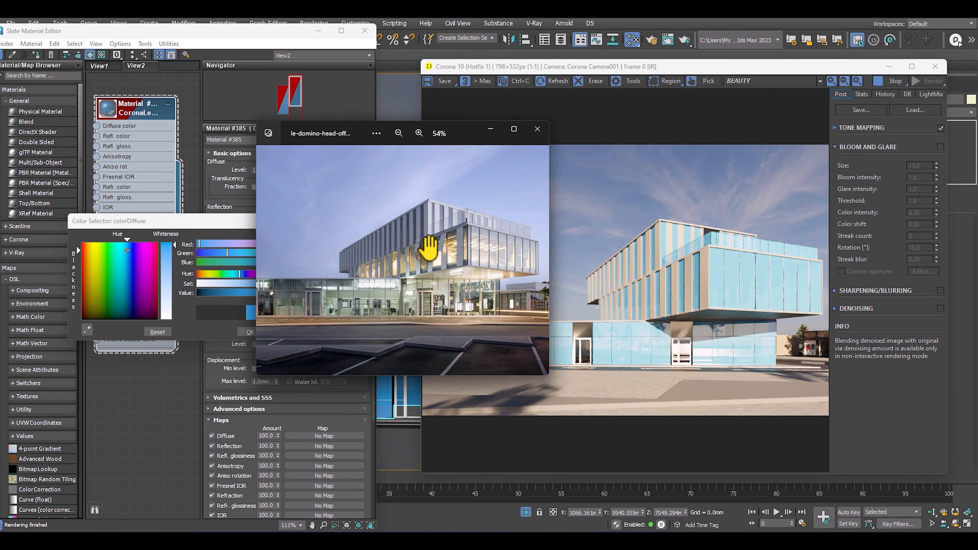
{"action": "left_click_drag", "start_coordinate": [445, 126], "coordinate": [976, 169]}
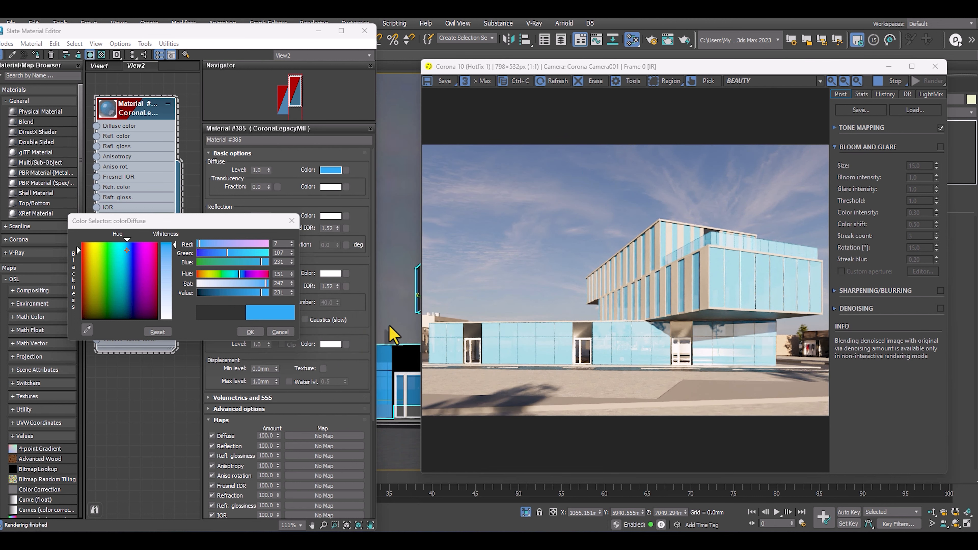
Try a dark, desaturated blue diffuse colour with hue 151, saturation 75 and value 10 on the glazing material.
{"action": "left_click", "coordinate": [203, 293]}
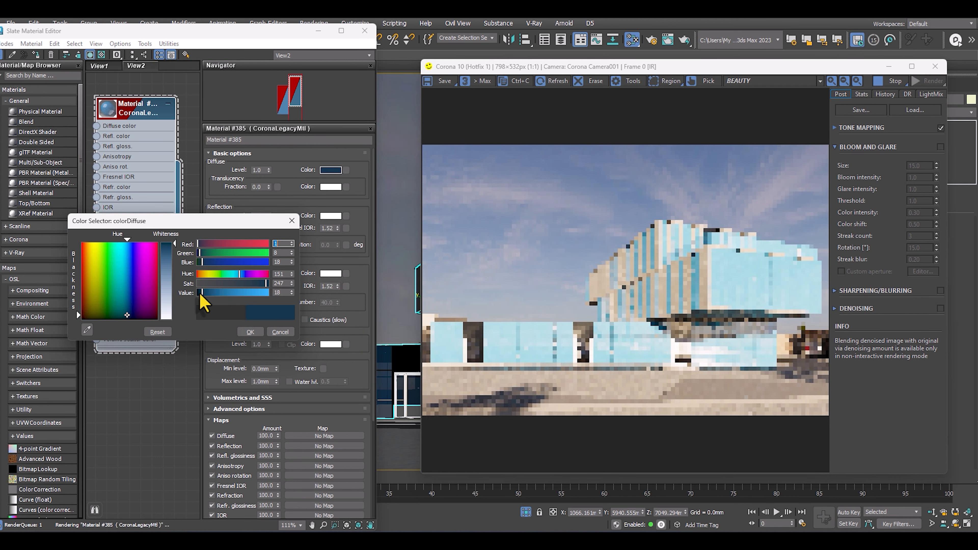
{"action": "left_click_drag", "start_coordinate": [175, 253], "coordinate": [175, 263]}
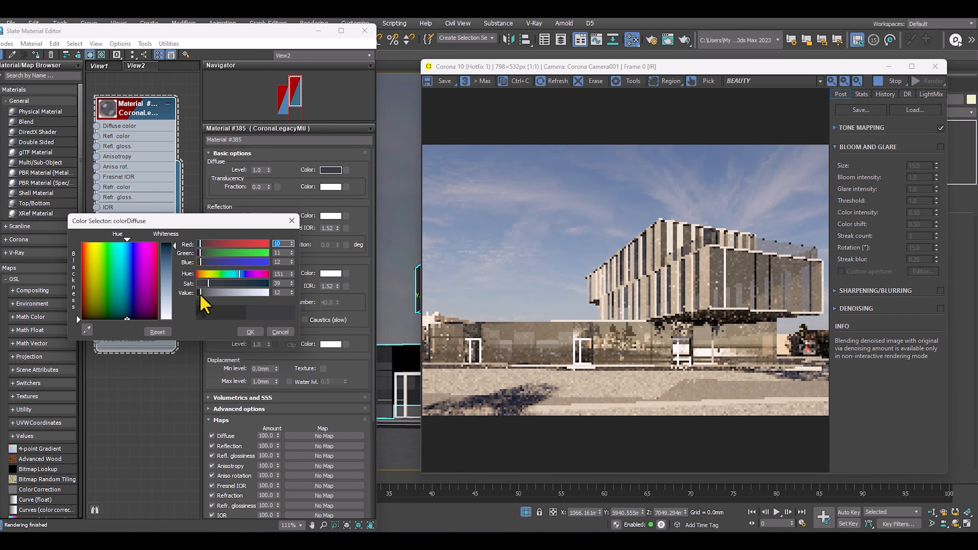
{"action": "left_click", "coordinate": [173, 248]}
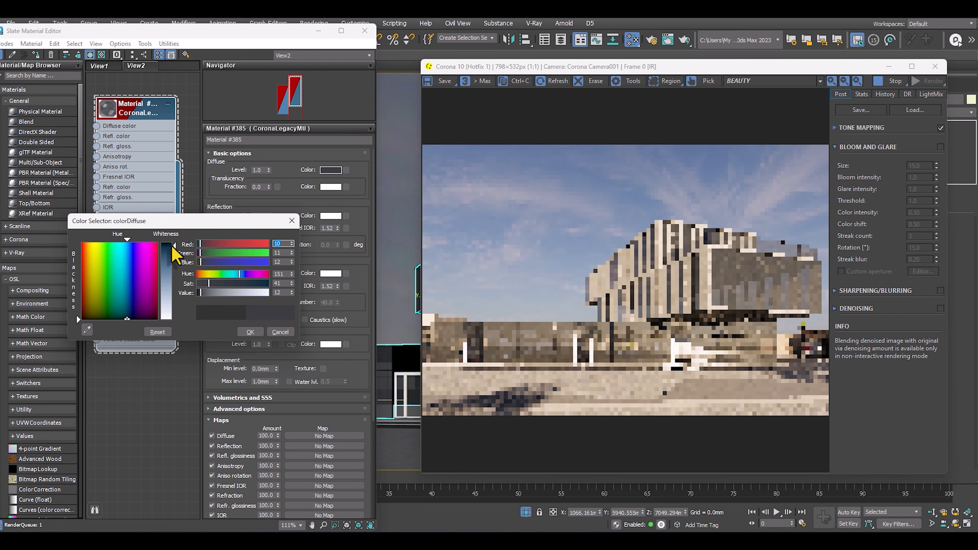
{"action": "left_click", "coordinate": [211, 283]}
{"action": "left_click", "coordinate": [165, 248]}
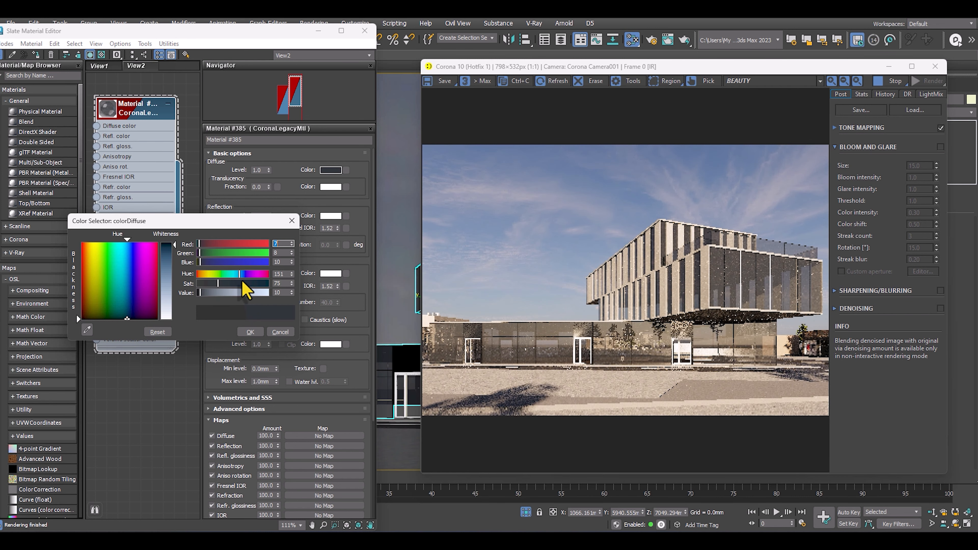
Set the glazing material's diffuse colour to a near-black blue with hue 150, saturation 253 and value 1.
{"action": "left_click", "coordinate": [128, 301]}
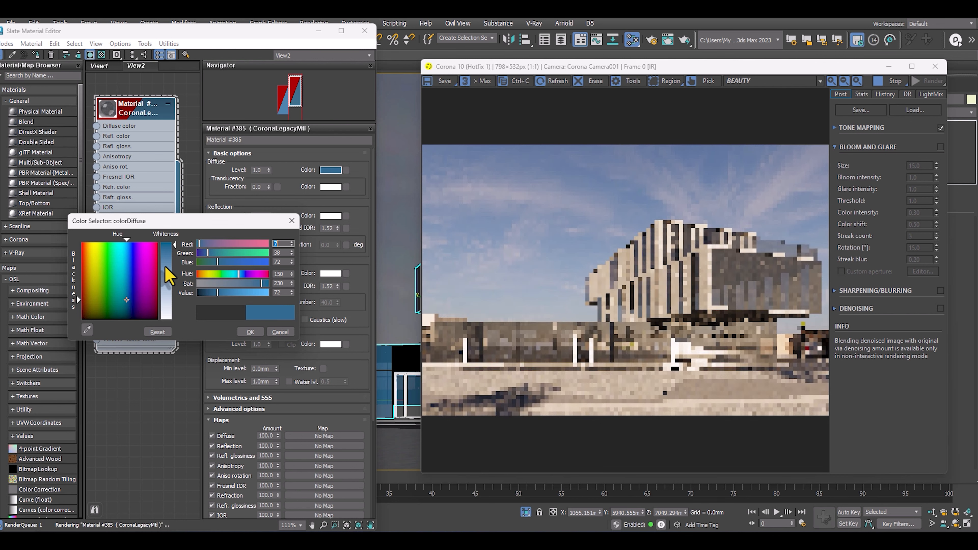
{"action": "left_click_drag", "start_coordinate": [209, 293], "coordinate": [199, 295]}
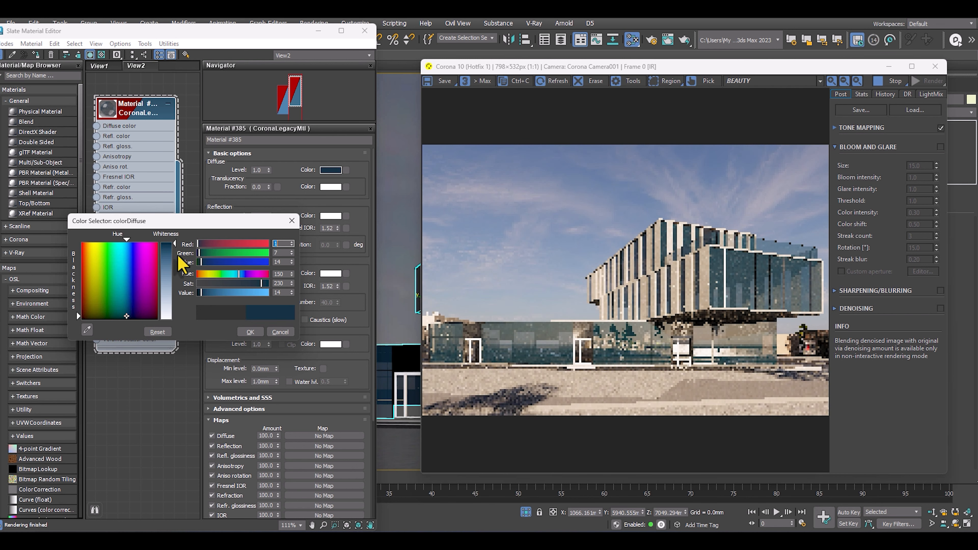
{"action": "left_click", "coordinate": [127, 286]}
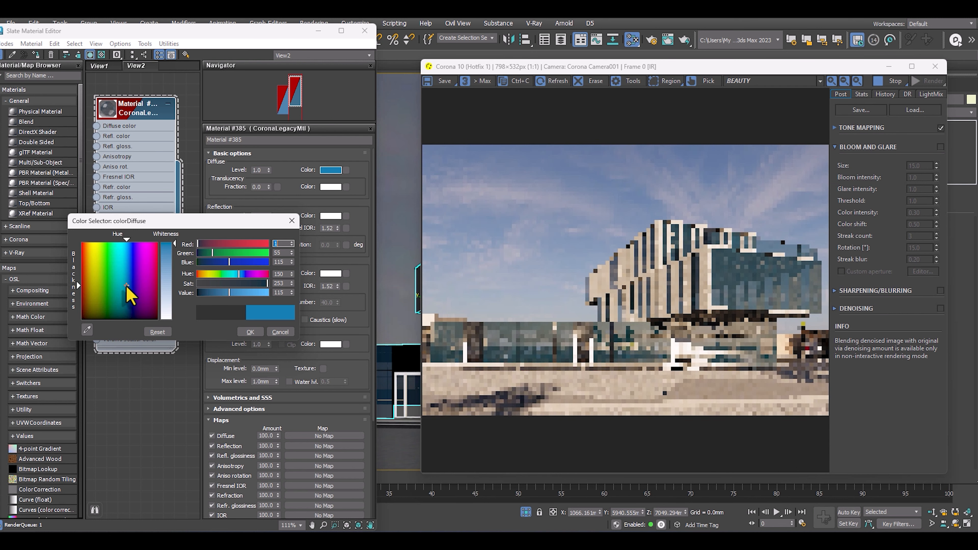
{"action": "left_click_drag", "start_coordinate": [202, 294], "coordinate": [198, 297]}
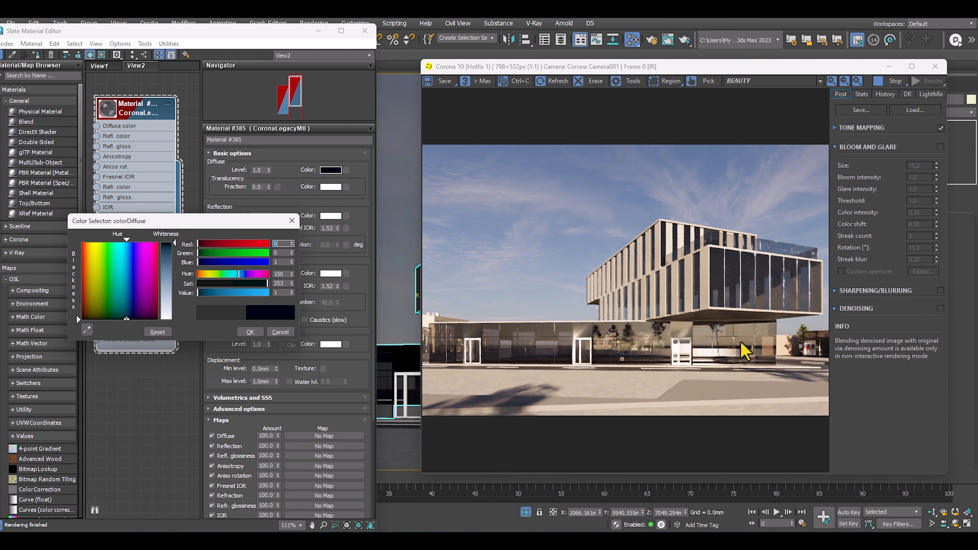
{"action": "left_click", "coordinate": [250, 332]}
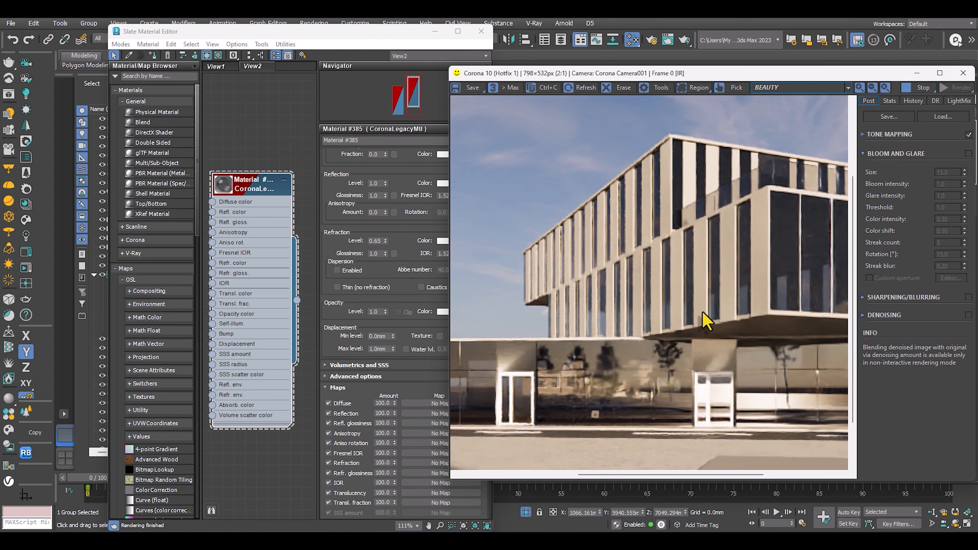
Examine the upper facade's vertical panels in the le-domino reference photo and compare them with the Corona render.
{"action": "scroll", "coordinate": [703, 317], "scroll_direction": "down", "scroll_amount": 1}
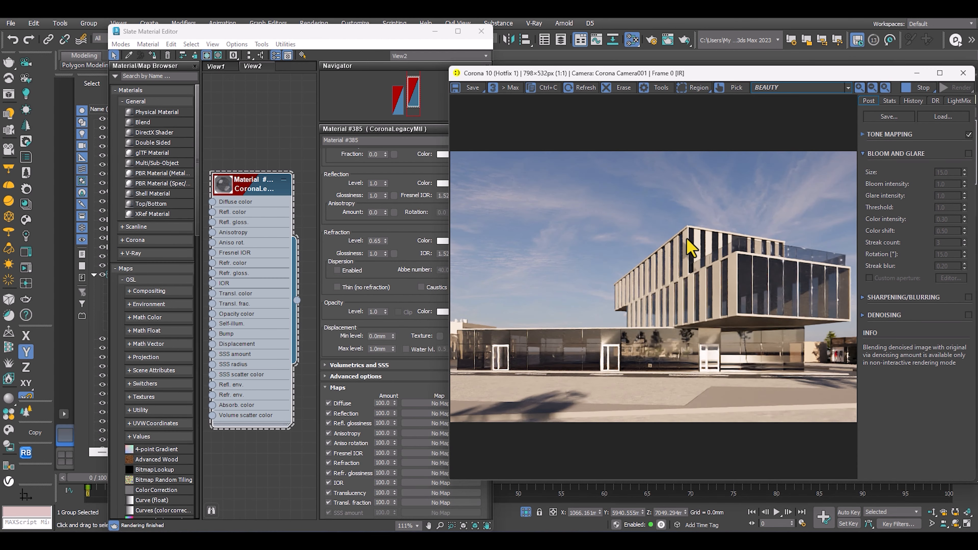
{"action": "scroll", "coordinate": [683, 288], "scroll_direction": "up", "scroll_amount": 1}
{"action": "scroll", "coordinate": [715, 293], "scroll_direction": "down", "scroll_amount": 1}
{"action": "key", "text": "alt+Tab"}
{"action": "left_click_drag", "start_coordinate": [589, 133], "coordinate": [349, 107]}
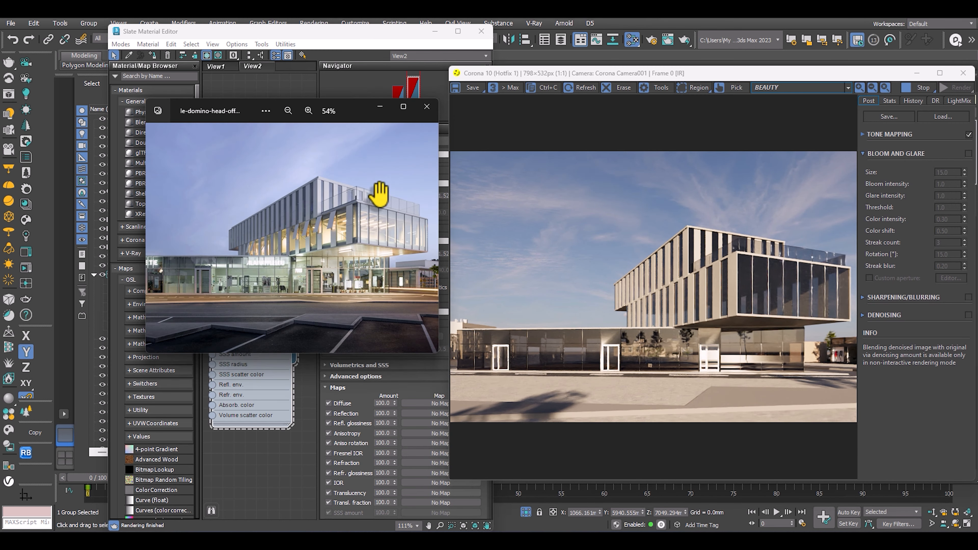
{"action": "scroll", "coordinate": [278, 244], "scroll_direction": "up", "scroll_amount": 8}
{"action": "left_click_drag", "start_coordinate": [316, 245], "coordinate": [319, 259]}
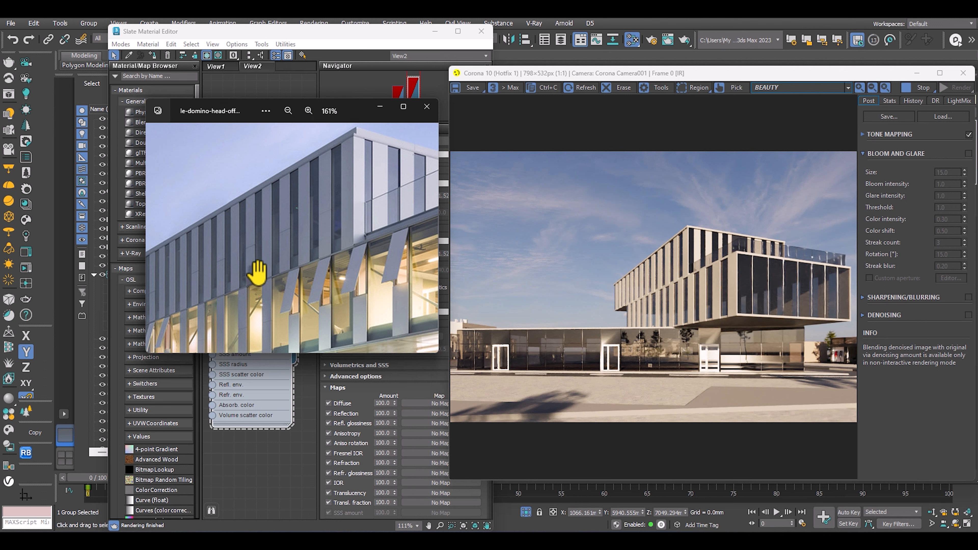
{"action": "scroll", "coordinate": [327, 251], "scroll_direction": "down", "scroll_amount": 6}
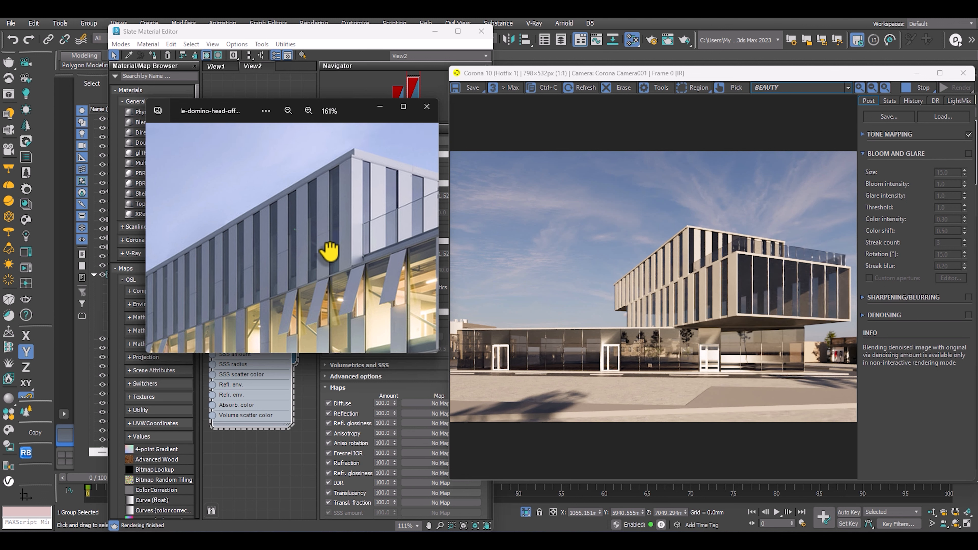
{"action": "left_click_drag", "start_coordinate": [360, 110], "coordinate": [384, 121]}
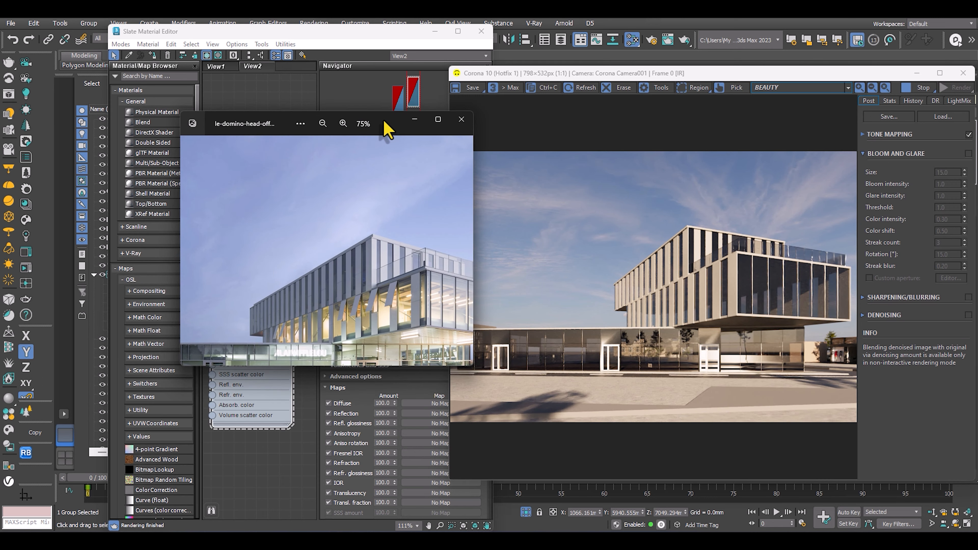
{"action": "left_click_drag", "start_coordinate": [384, 122], "coordinate": [384, 125]}
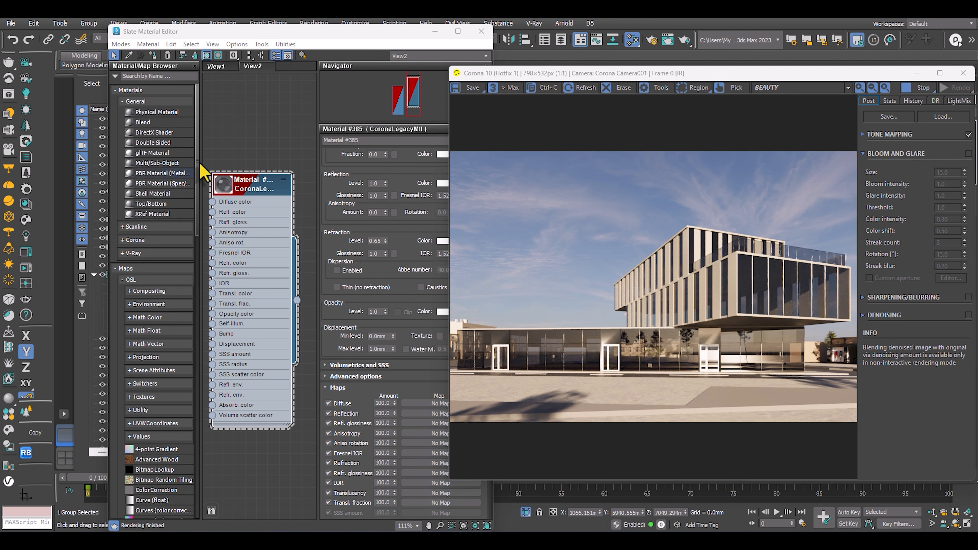
Add the Metal Sandblasted Black material from the Metals category of the Corona Material Library to the material node view.
{"action": "left_click_drag", "start_coordinate": [310, 38], "coordinate": [295, 40]}
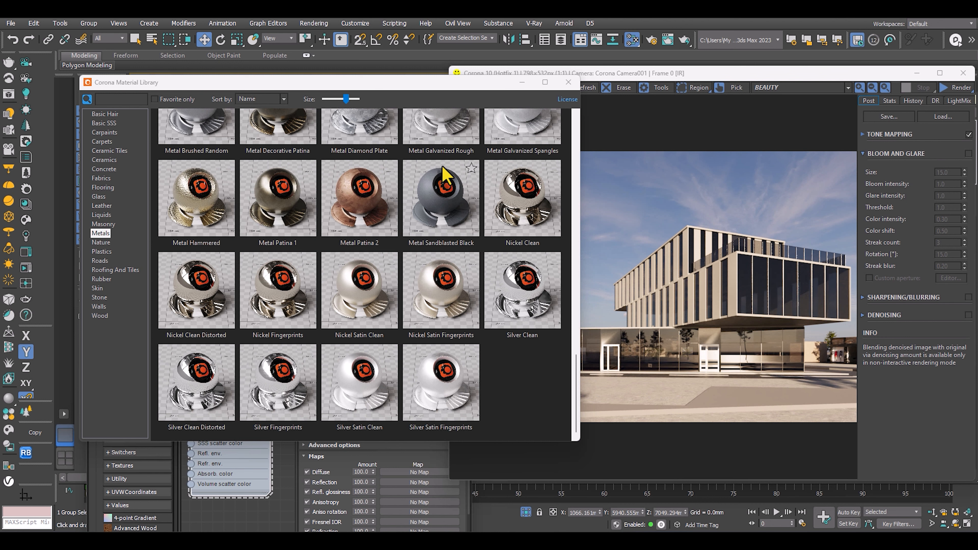
{"action": "left_click_drag", "start_coordinate": [435, 86], "coordinate": [614, 260]}
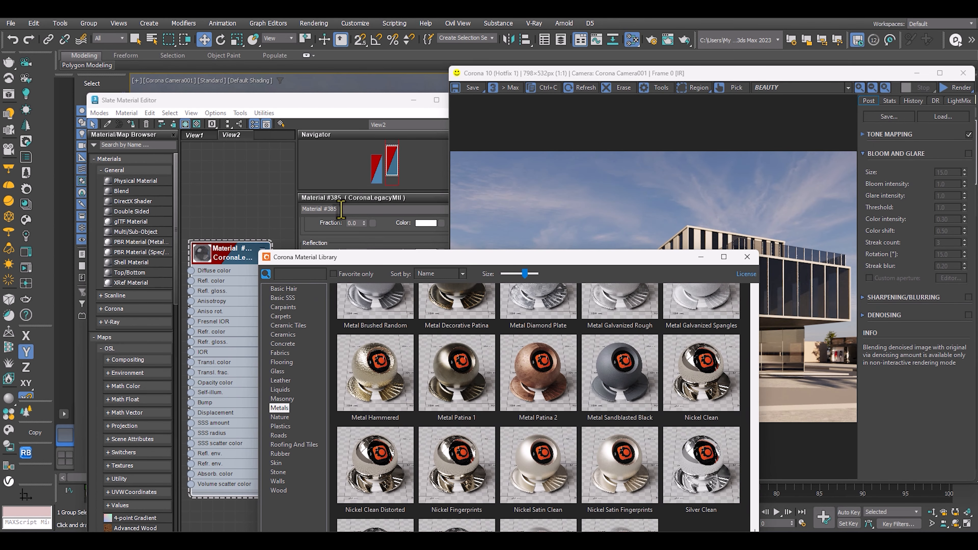
{"action": "scroll", "coordinate": [229, 203], "scroll_direction": "down", "scroll_amount": 4}
{"action": "left_click", "coordinate": [233, 202]}
{"action": "left_click", "coordinate": [441, 284]}
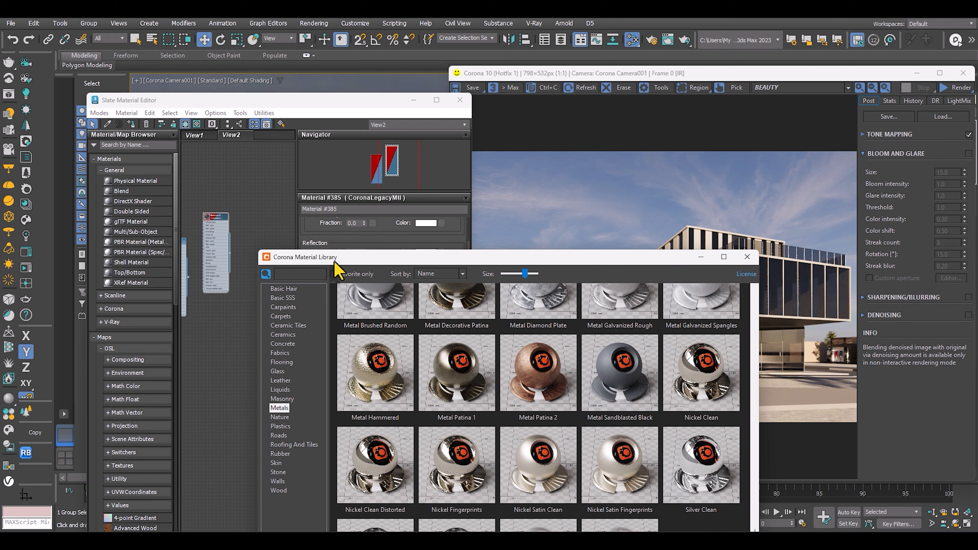
{"action": "left_click_drag", "start_coordinate": [518, 257], "coordinate": [255, 208]}
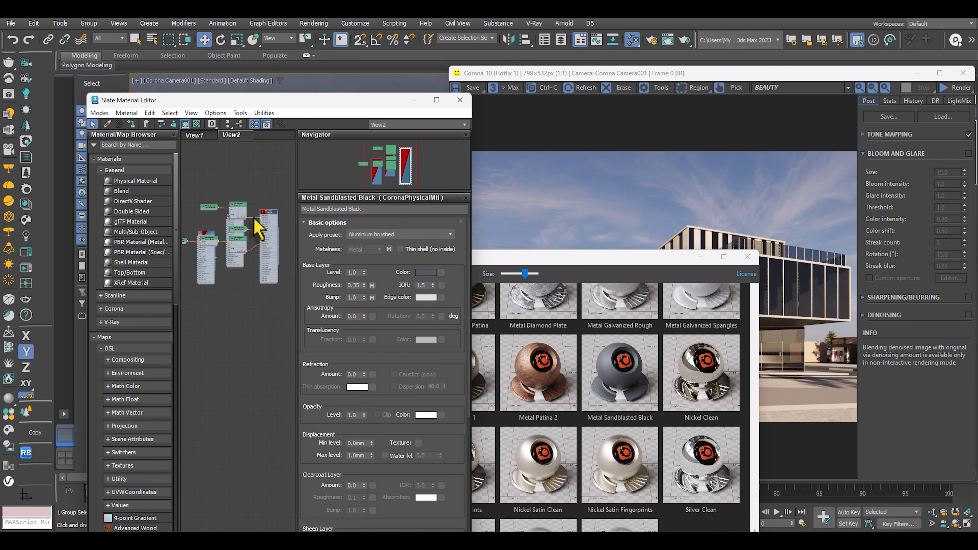
{"action": "scroll", "coordinate": [243, 241], "scroll_direction": "down", "scroll_amount": 3}
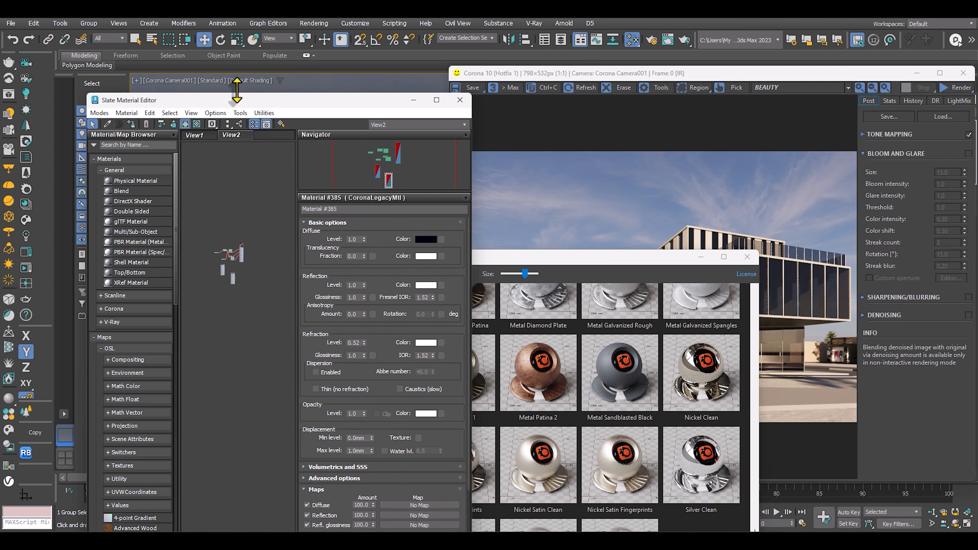
Enlarge the Slate Material Editor and clear the material library and render window off the viewport.
{"action": "left_click_drag", "start_coordinate": [233, 96], "coordinate": [233, 10]}
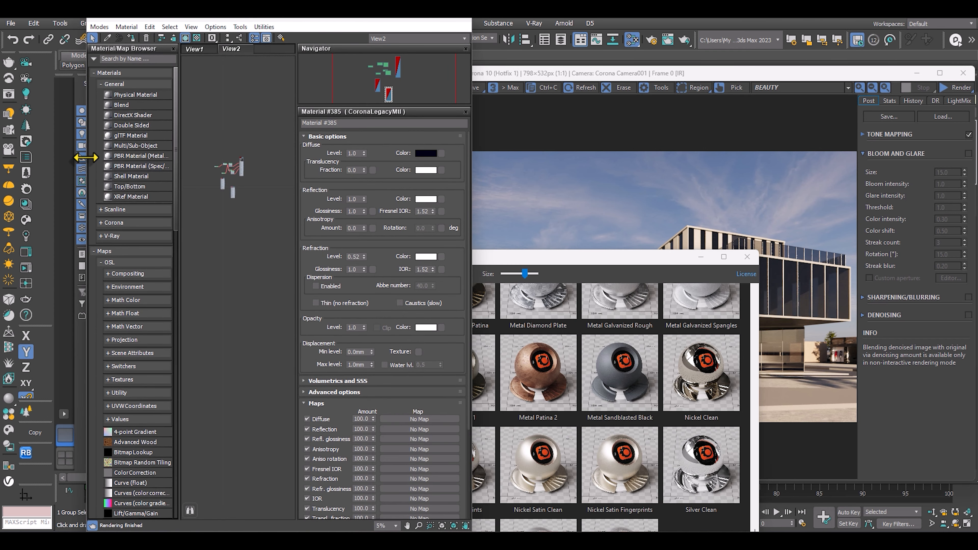
{"action": "left_click_drag", "start_coordinate": [85, 157], "coordinate": [0, 157]}
{"action": "scroll", "coordinate": [149, 171], "scroll_direction": "up", "scroll_amount": 8}
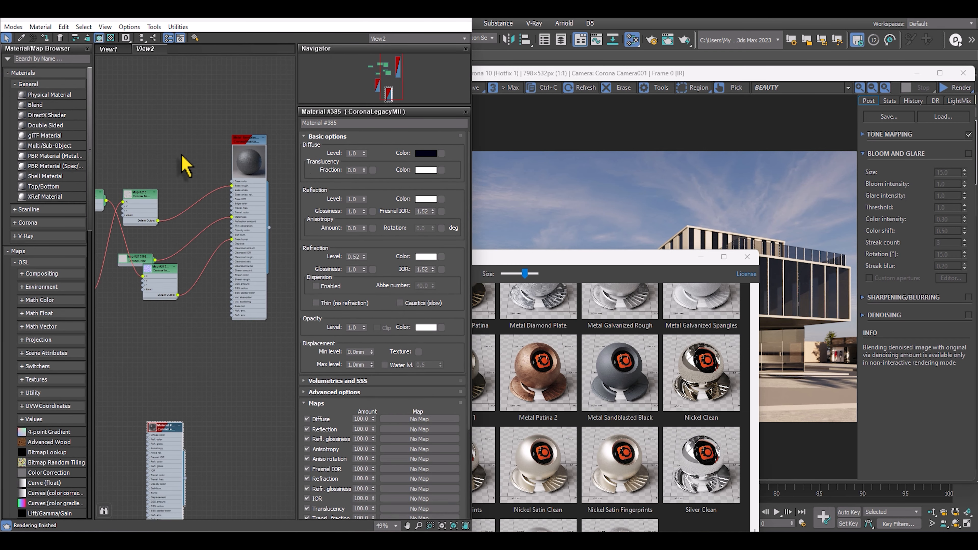
{"action": "left_click", "coordinate": [747, 257]}
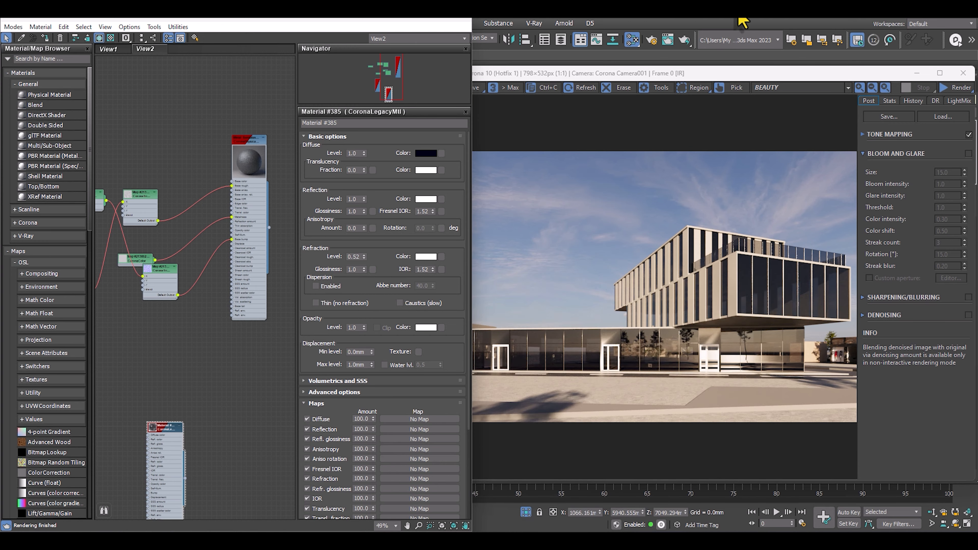
{"action": "left_click_drag", "start_coordinate": [742, 73], "coordinate": [931, 167]}
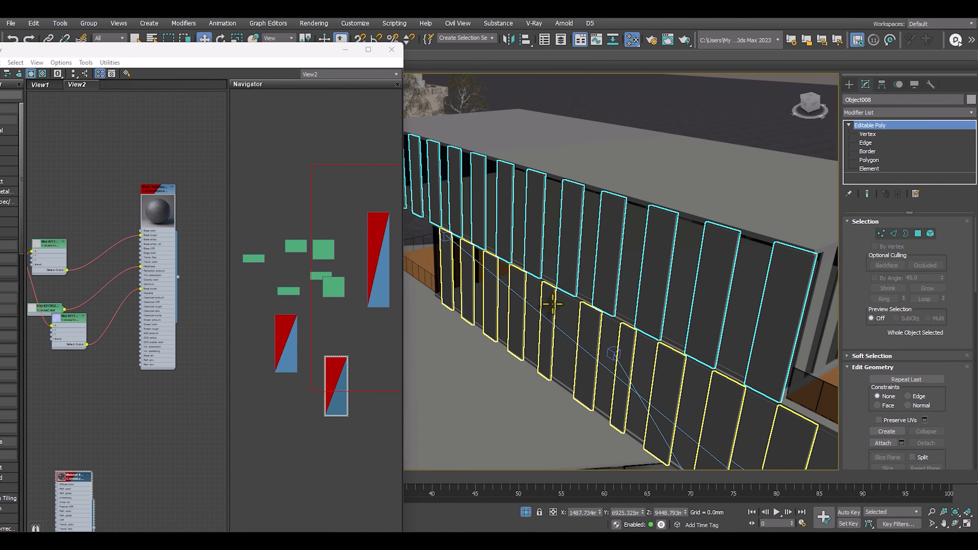
Select all objects similar to the upper facade's vertical panels with Select Similar.
{"action": "middle_click_drag", "start_coordinate": [552, 305], "coordinate": [570, 183]}
{"action": "scroll", "coordinate": [567, 187], "scroll_direction": "down", "scroll_amount": 5}
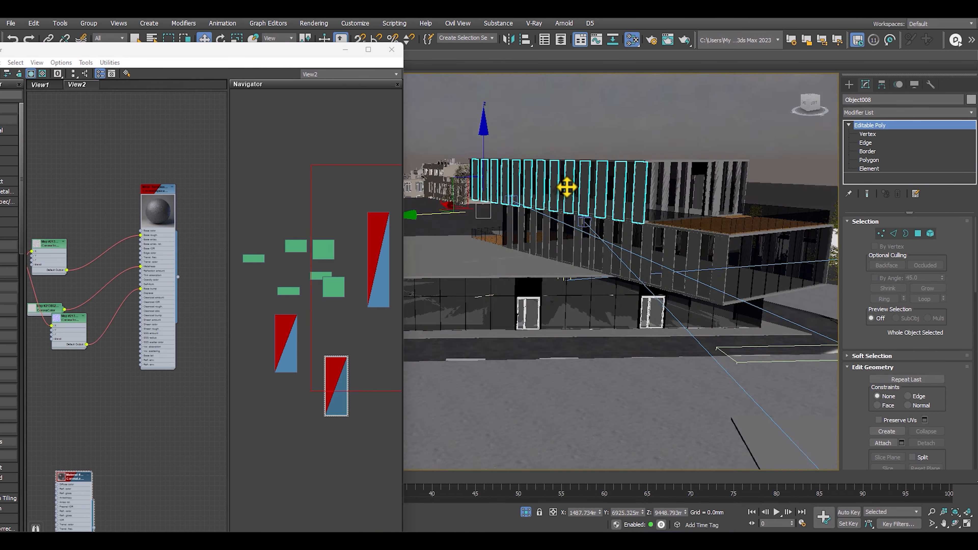
{"action": "right_click", "coordinate": [555, 185]}
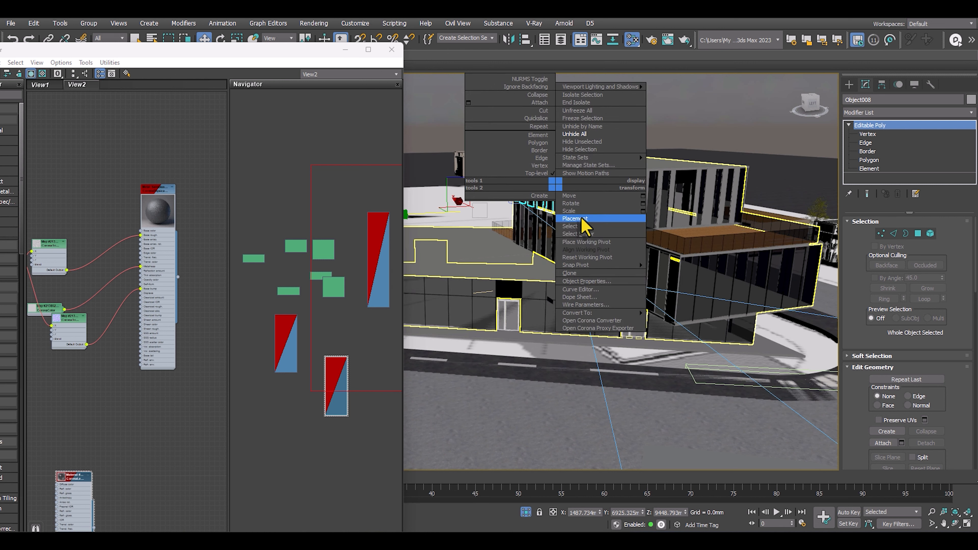
{"action": "left_click", "coordinate": [572, 236]}
Briefly move the selected similar objects off the building, undo that move, and isolate the selection.
{"action": "scroll", "coordinate": [590, 221], "scroll_direction": "down", "scroll_amount": 4}
{"action": "middle_click_drag", "start_coordinate": [589, 221], "coordinate": [573, 254], "text": "alt"}
{"action": "left_click_drag", "start_coordinate": [541, 221], "coordinate": [770, 201]}
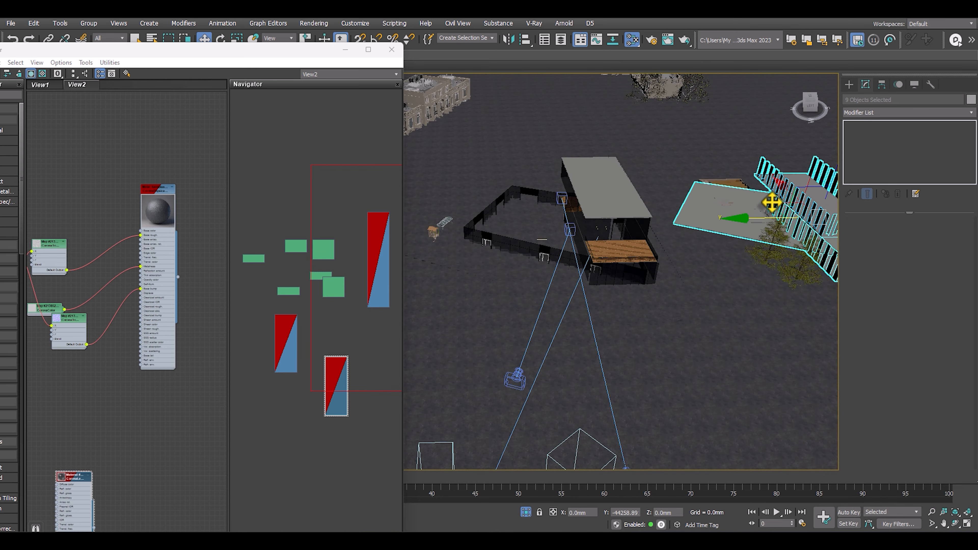
{"action": "middle_click_drag", "start_coordinate": [679, 219], "coordinate": [609, 193]}
{"action": "key", "text": "ctrl+z"}
{"action": "key", "text": "alt+q"}
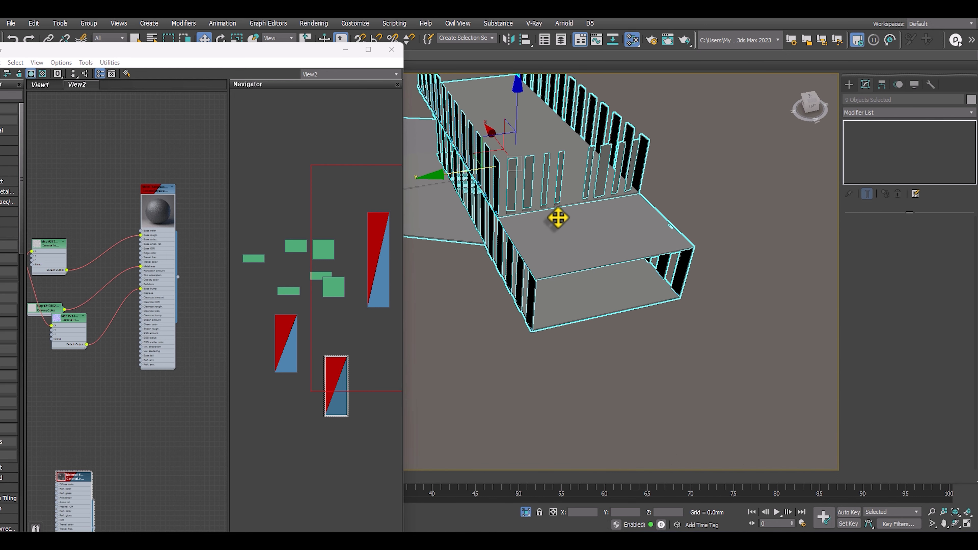
Remove the flat slabs from the isolated selection, keeping only the vertical facade panel objects selected.
{"action": "middle_click_drag", "start_coordinate": [578, 228], "coordinate": [569, 208]}
{"action": "left_click", "coordinate": [572, 230], "text": "alt"}
{"action": "left_click", "coordinate": [572, 276], "text": "alt"}
{"action": "middle_click_drag", "start_coordinate": [572, 277], "coordinate": [699, 302]}
{"action": "left_click", "coordinate": [630, 252], "text": "alt"}
{"action": "middle_click_drag", "start_coordinate": [494, 212], "coordinate": [724, 232], "text": "alt"}
{"action": "middle_click_drag", "start_coordinate": [635, 262], "coordinate": [673, 238], "text": "alt"}
Unhide all objects while keeping the facade panels selected, and check the panels around the terrace.
{"action": "right_click", "coordinate": [673, 238], "text": "alt"}
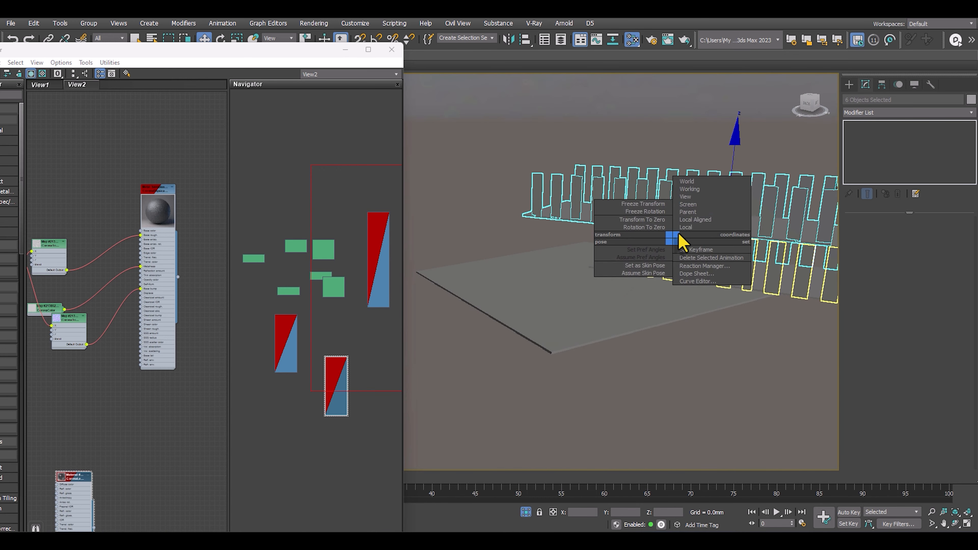
{"action": "left_click", "coordinate": [669, 168]}
{"action": "right_click", "coordinate": [659, 156]}
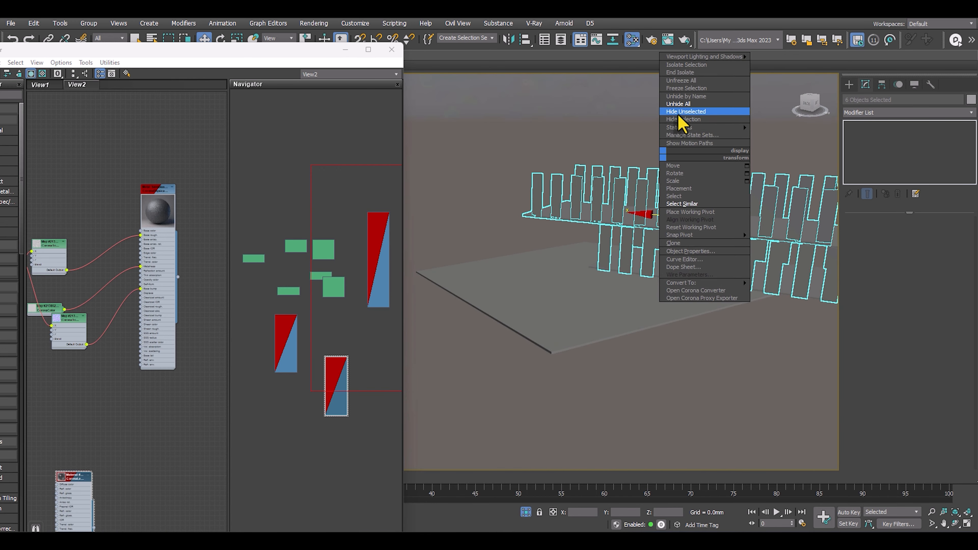
{"action": "left_click", "coordinate": [678, 104]}
{"action": "middle_click_drag", "start_coordinate": [635, 158], "coordinate": [600, 227], "text": "alt"}
{"action": "scroll", "coordinate": [648, 255], "scroll_direction": "up", "scroll_amount": 6}
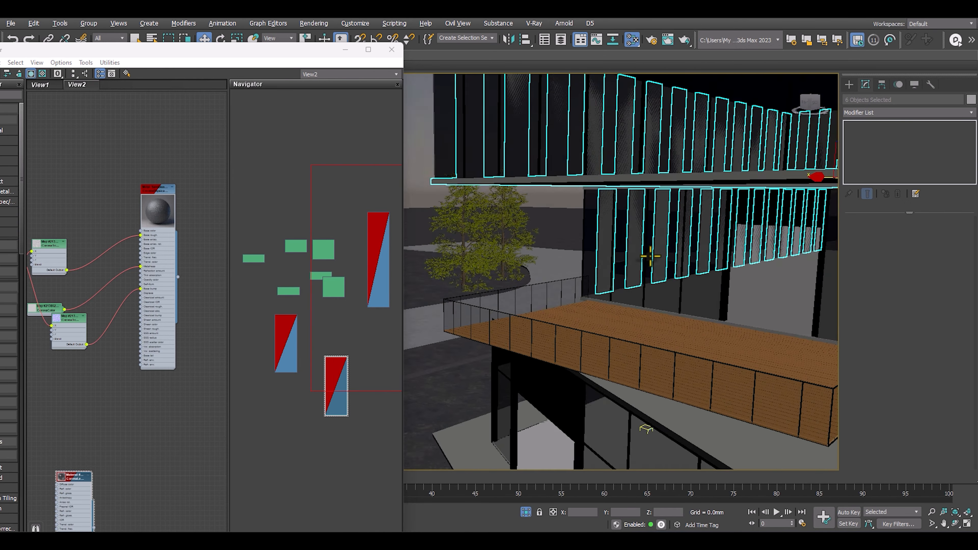
Group all the selected vertical facade panels, keeping the default group name.
{"action": "middle_click_drag", "start_coordinate": [648, 256], "coordinate": [485, 283]}
{"action": "scroll", "coordinate": [516, 251], "scroll_direction": "down", "scroll_amount": 8}
{"action": "mouse_move", "coordinate": [596, 239]}
{"action": "middle_mouse_down", "text": "alt"}
{"action": "mouse_move", "coordinate": [616, 227]}
{"action": "mouse_move", "coordinate": [612, 237]}
{"action": "middle_mouse_up", "text": "alt"}
{"action": "left_click", "coordinate": [86, 26]}
{"action": "left_click", "coordinate": [109, 48]}
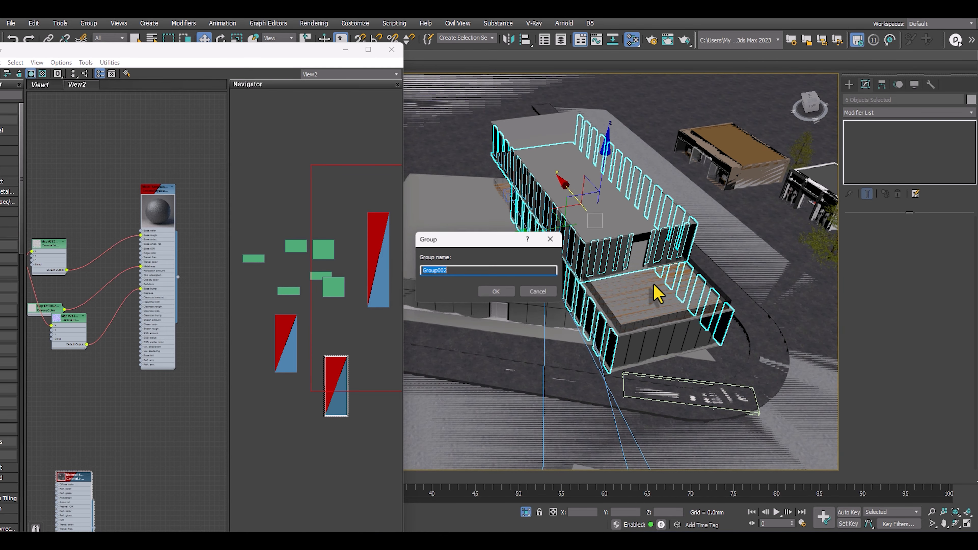
{"action": "left_click", "coordinate": [494, 292]}
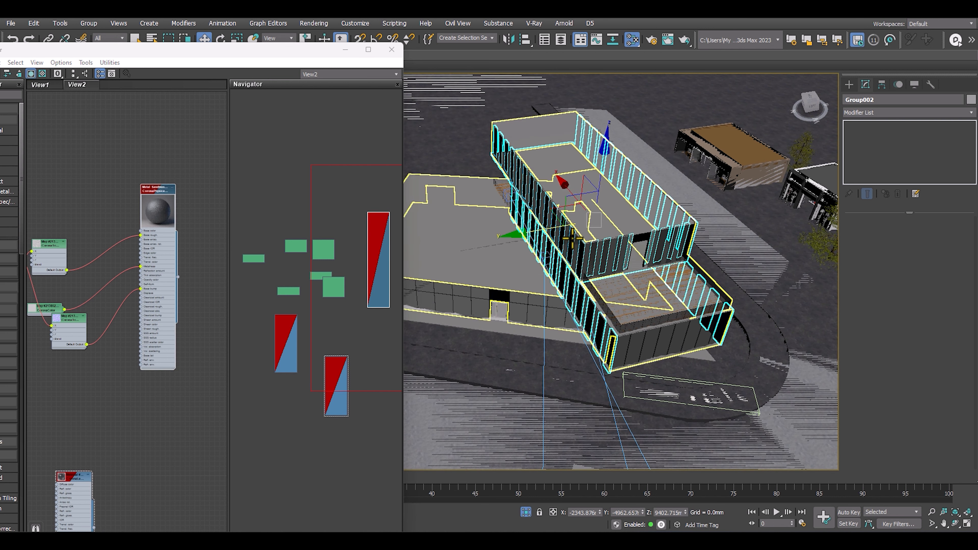
Isolate the facade panel group and select it again in the isolated view.
{"action": "key", "text": "alt+q"}
{"action": "middle_click_drag", "start_coordinate": [602, 229], "coordinate": [643, 193]}
{"action": "middle_click_drag", "start_coordinate": [579, 227], "coordinate": [578, 184], "text": "alt"}
{"action": "scroll", "coordinate": [546, 225], "scroll_direction": "up", "scroll_amount": 3}
{"action": "key", "text": "ctrl+d"}
{"action": "scroll", "coordinate": [578, 187], "scroll_direction": "down", "scroll_amount": 3}
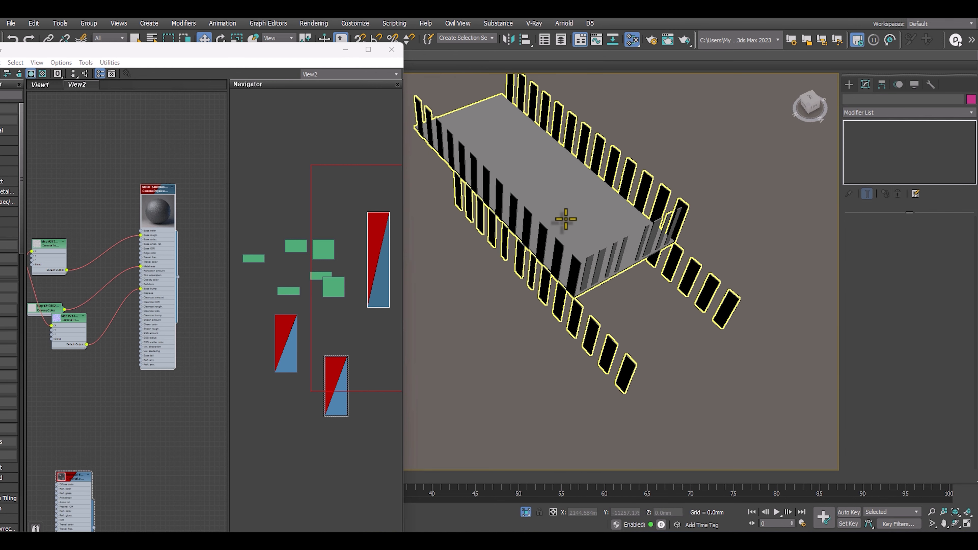
{"action": "left_click", "coordinate": [569, 218]}
{"action": "right_click", "coordinate": [562, 206]}
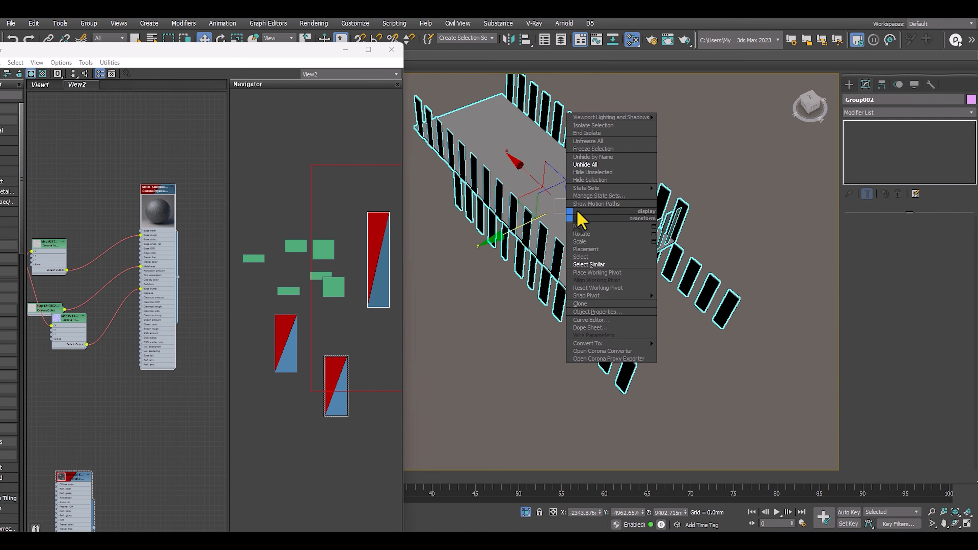
Open the facade panel group, detach the large flat slab from it, and close the group.
{"action": "left_click", "coordinate": [90, 27]}
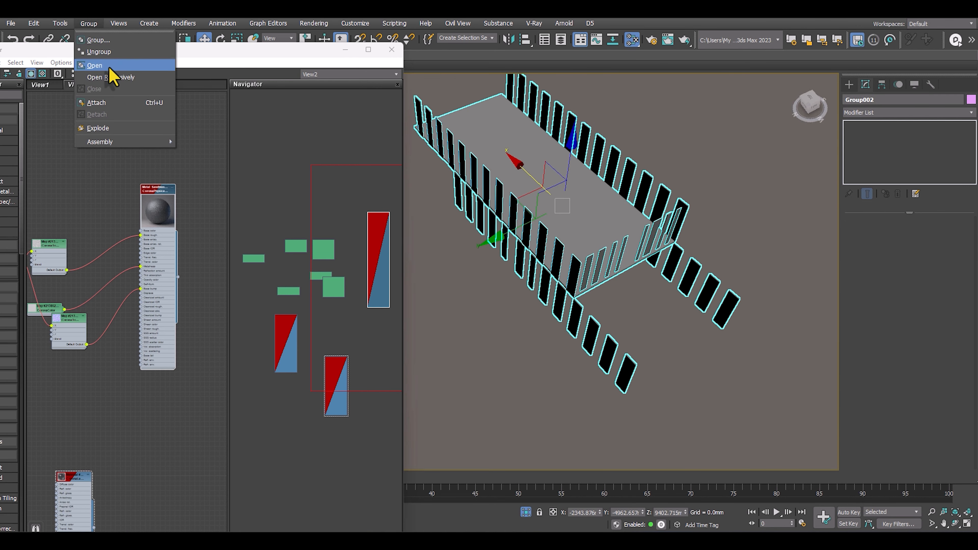
{"action": "left_click", "coordinate": [109, 67]}
{"action": "left_click", "coordinate": [498, 138]}
{"action": "left_click", "coordinate": [89, 23]}
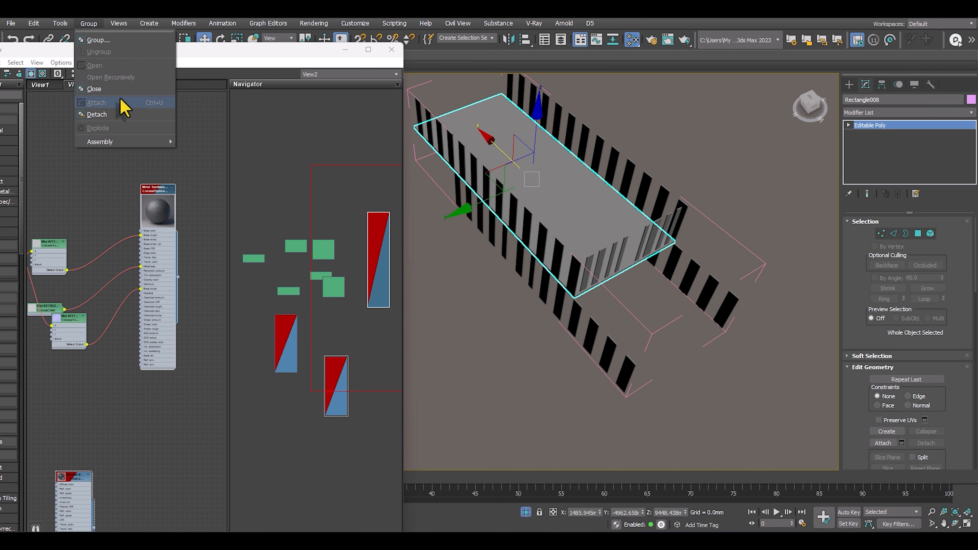
{"action": "left_click", "coordinate": [102, 116]}
{"action": "left_click", "coordinate": [547, 108]}
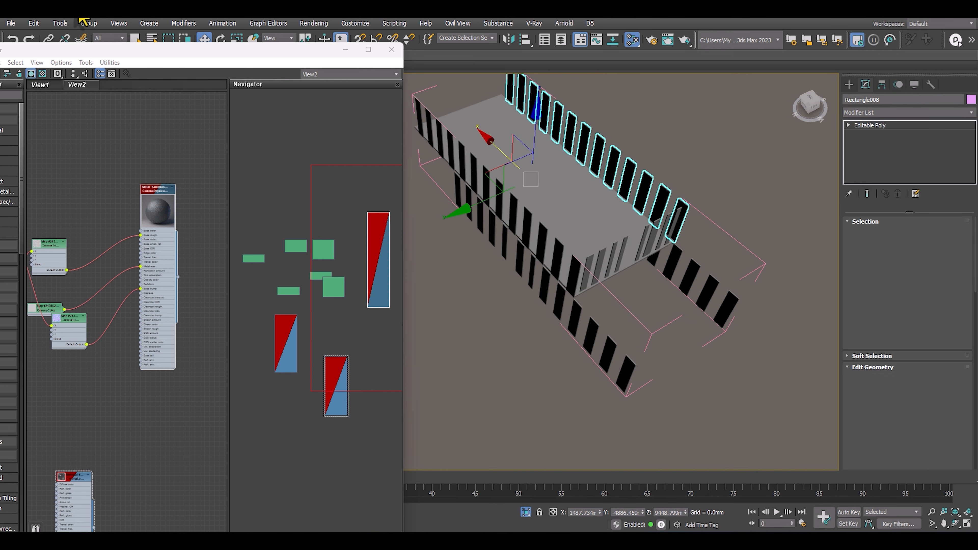
{"action": "left_click", "coordinate": [101, 23]}
{"action": "left_click", "coordinate": [120, 99]}
Hide the detached flat slab and select the facade panel group.
{"action": "left_click", "coordinate": [485, 132]}
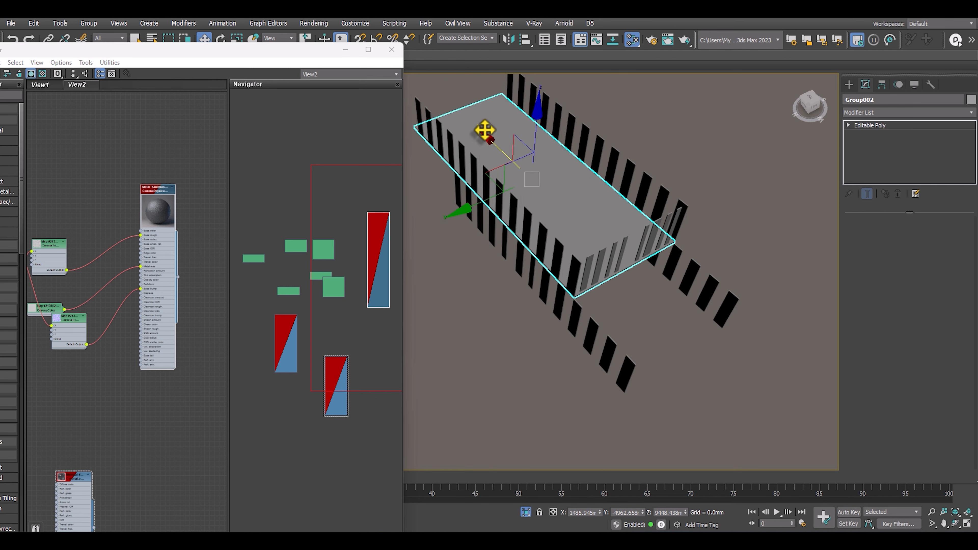
{"action": "right_click", "coordinate": [484, 131]}
{"action": "left_click", "coordinate": [504, 100]}
{"action": "left_click", "coordinate": [486, 186]}
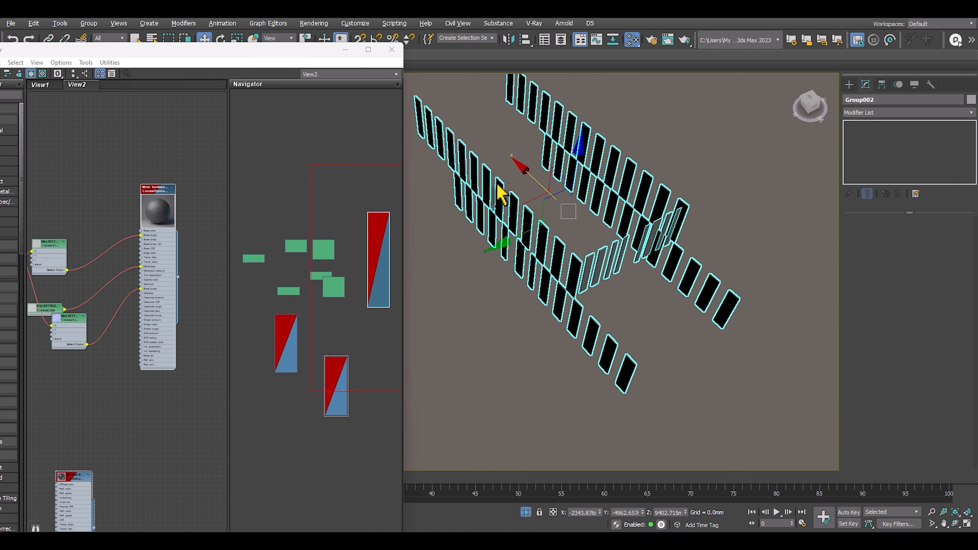
Assign the sandblasted metal Corona material to the selected facade panel group.
{"action": "middle_click_drag", "start_coordinate": [486, 186], "coordinate": [547, 140], "text": "alt"}
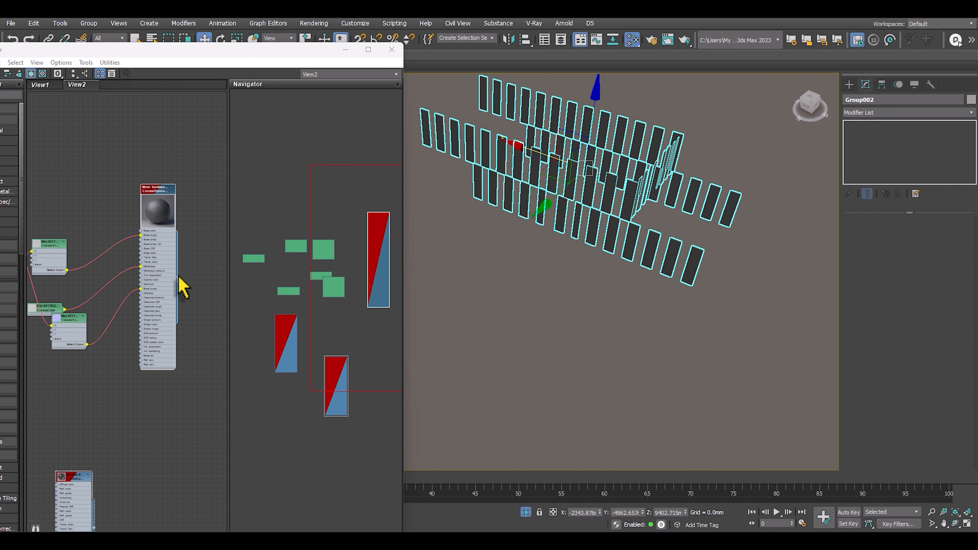
{"action": "left_click_drag", "start_coordinate": [178, 277], "coordinate": [502, 156]}
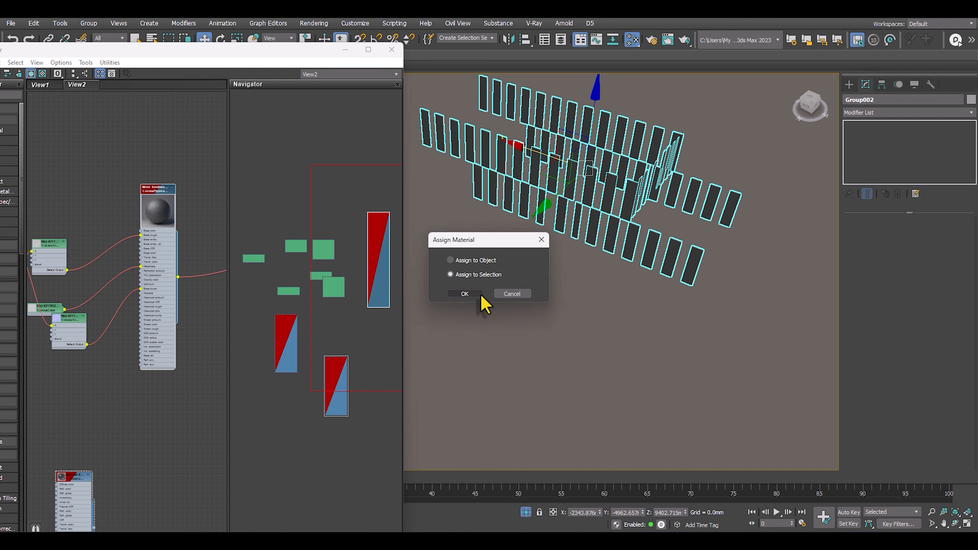
{"action": "left_click", "coordinate": [465, 294]}
Unhide all objects to bring back the whole building around the panel group.
{"action": "middle_click_drag", "start_coordinate": [605, 247], "coordinate": [595, 222], "text": "alt"}
{"action": "right_click", "coordinate": [645, 198]}
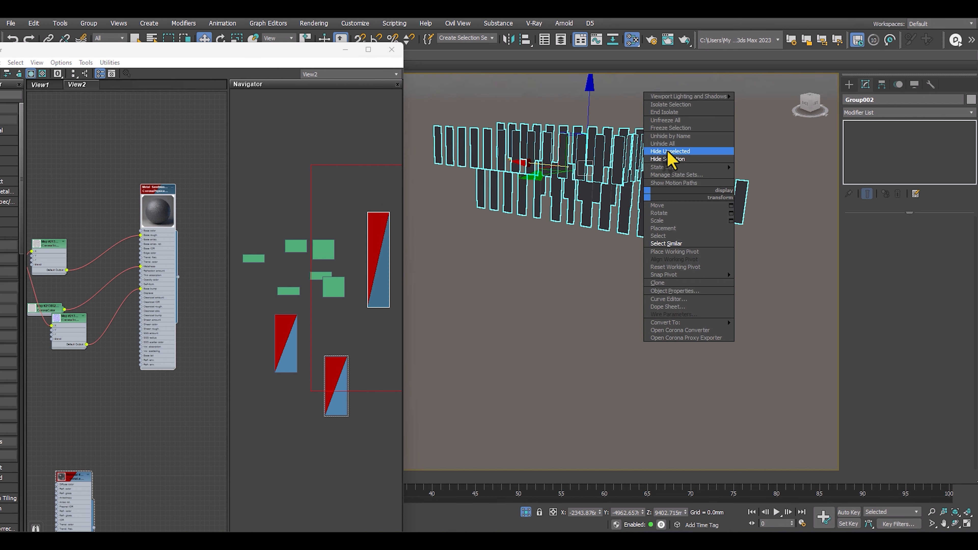
{"action": "left_click", "coordinate": [666, 143]}
{"action": "scroll", "coordinate": [643, 158], "scroll_direction": "up", "scroll_amount": 5}
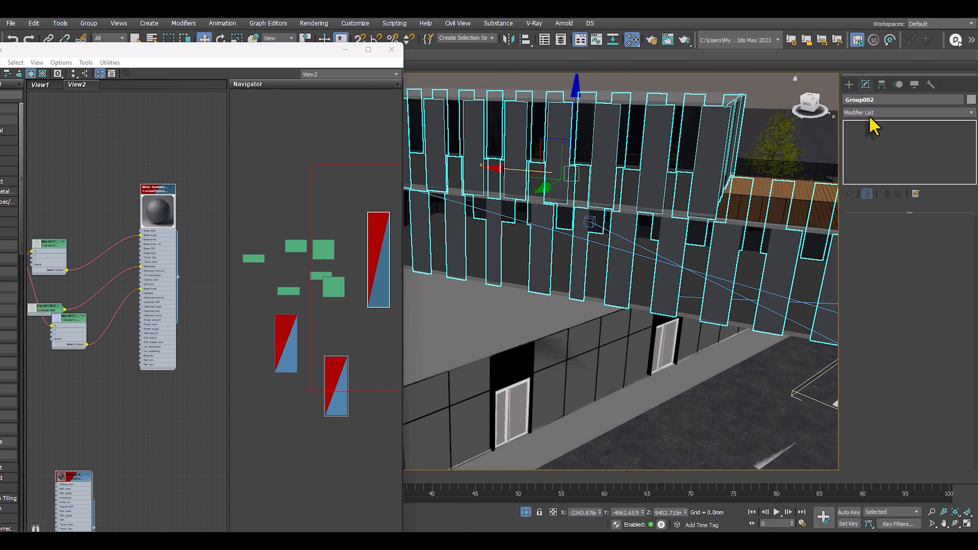
Add a UVW Map modifier to the facade panel group, enable Real-World Map Size, and check the panels.
{"action": "left_click", "coordinate": [868, 114]}
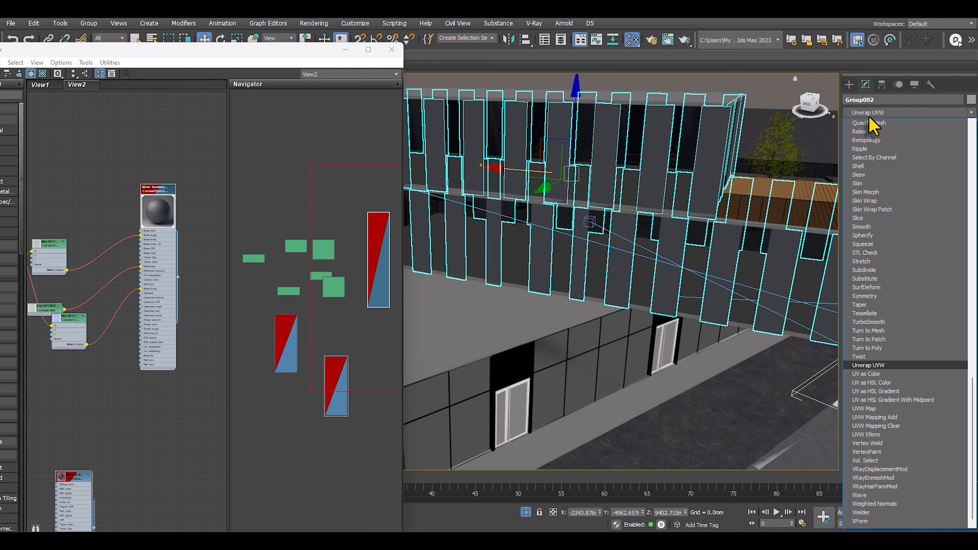
{"action": "type", "text": "uv"}
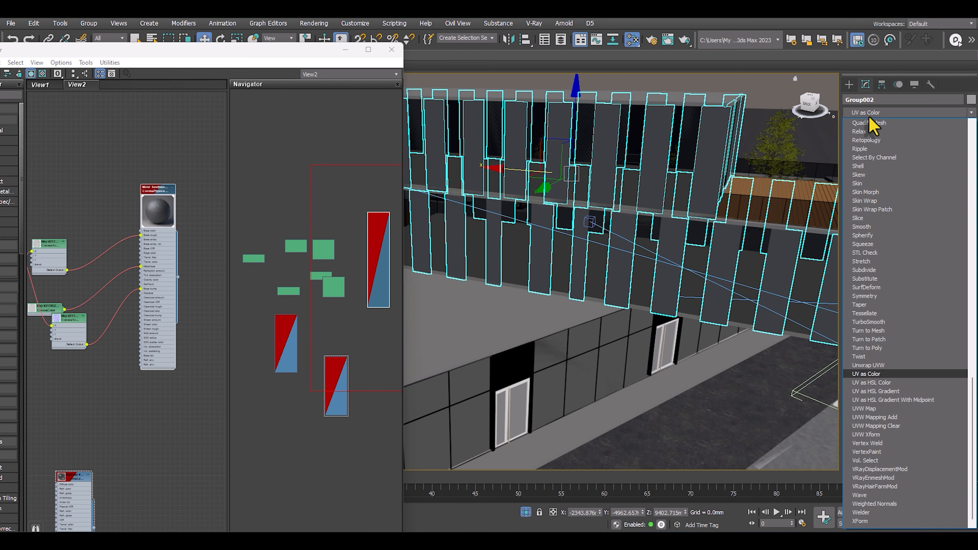
{"action": "left_click", "coordinate": [871, 409]}
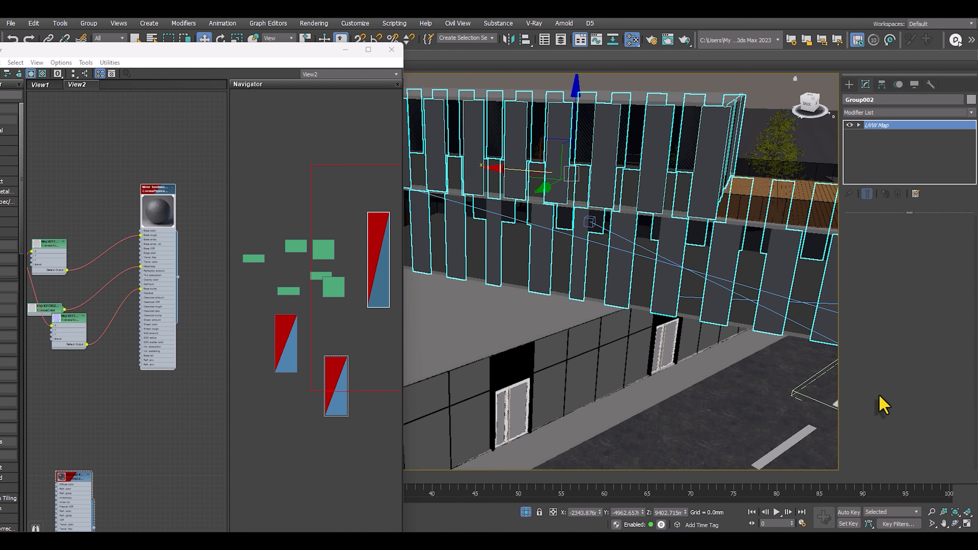
{"action": "left_click_drag", "start_coordinate": [874, 414], "coordinate": [869, 327]}
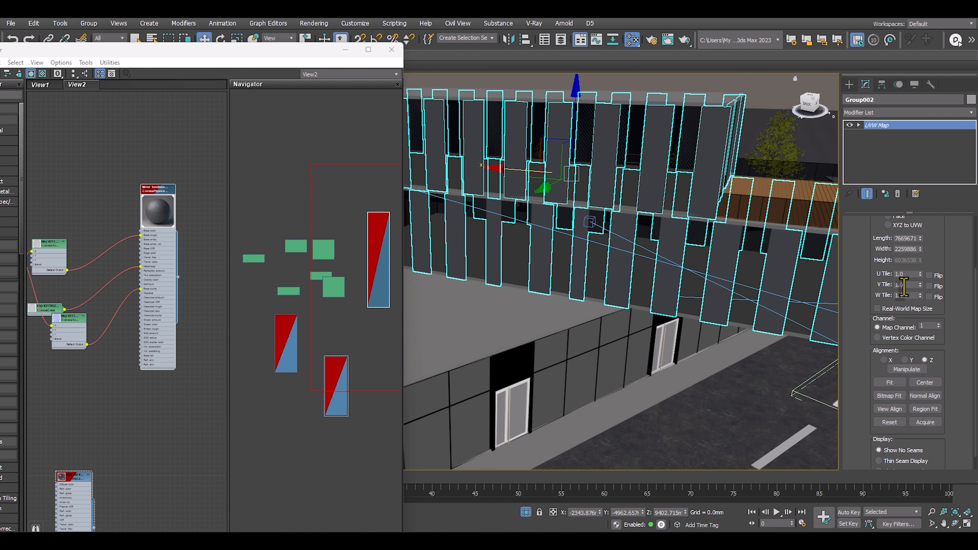
{"action": "left_click", "coordinate": [877, 308]}
{"action": "scroll", "coordinate": [574, 164], "scroll_direction": "up", "scroll_amount": 5}
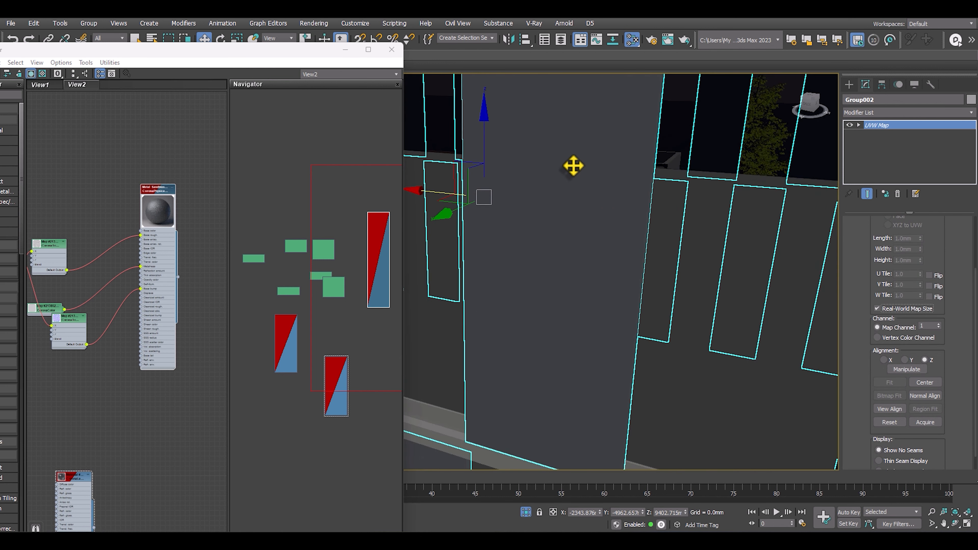
{"action": "scroll", "coordinate": [584, 175], "scroll_direction": "down", "scroll_amount": 4}
{"action": "mouse_move", "coordinate": [627, 212]}
{"action": "middle_mouse_down", "text": "alt"}
{"action": "mouse_move", "coordinate": [617, 193]}
{"action": "mouse_move", "coordinate": [609, 214]}
{"action": "middle_mouse_up", "text": "alt"}
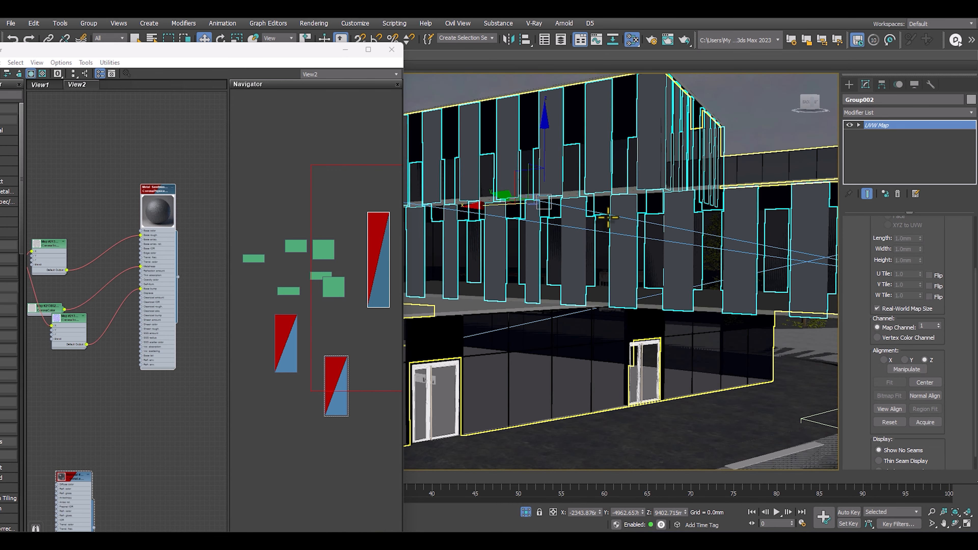
Switch the viewport to Corona Camera001, clear the selection, and show the safe frame.
{"action": "key", "text": "c"}
{"action": "double_click", "coordinate": [487, 207]}
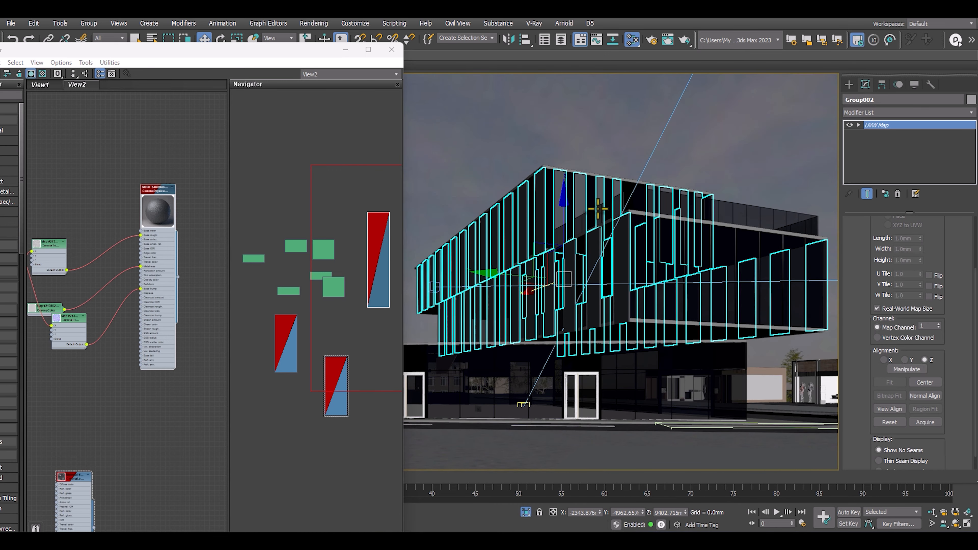
{"action": "left_click", "coordinate": [607, 162]}
{"action": "left_click", "coordinate": [617, 186]}
{"action": "key", "text": "shift+f"}
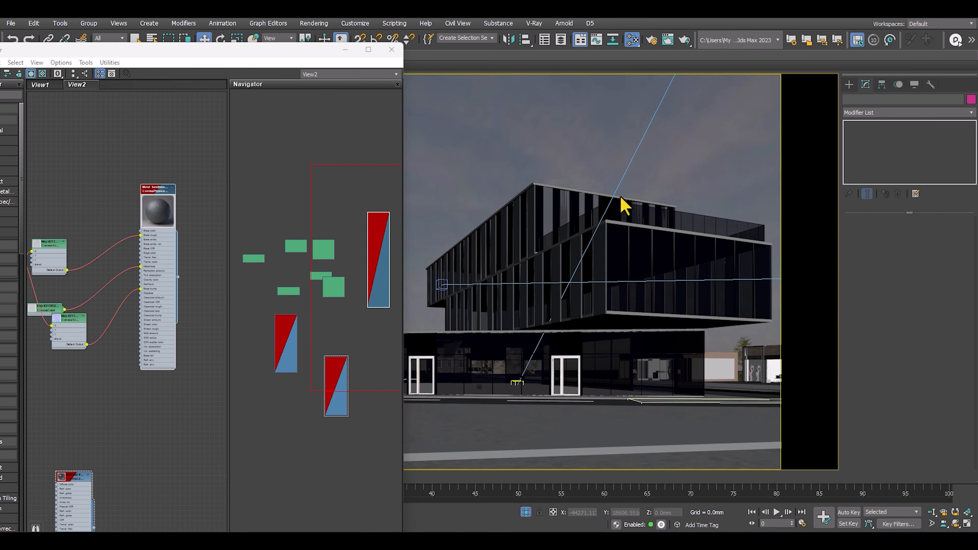
Move the Slate Material Editor aside, start Corona interactive rendering, and inspect the metal panels up close.
{"action": "left_click_drag", "start_coordinate": [23, 49], "coordinate": [79, 327]}
{"action": "left_click", "coordinate": [24, 267]}
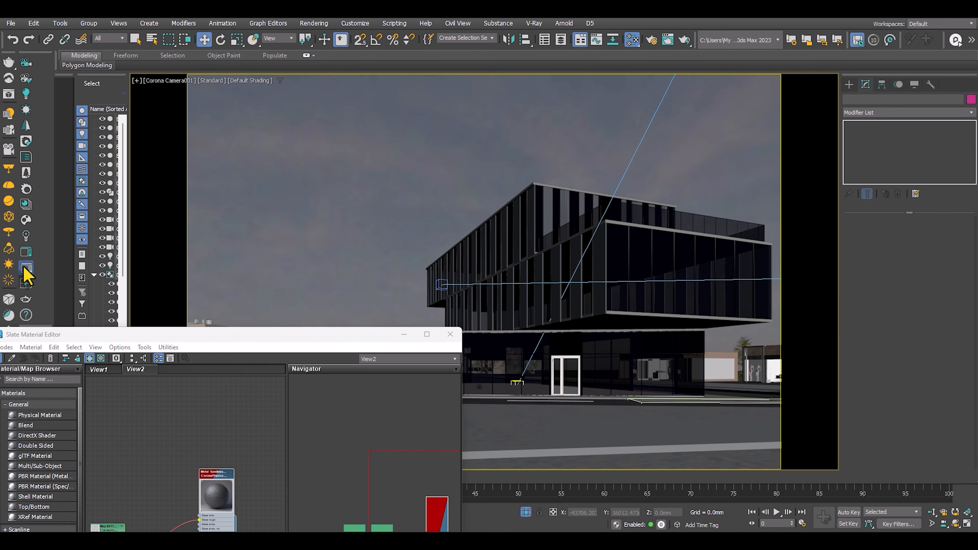
{"action": "left_click_drag", "start_coordinate": [300, 335], "coordinate": [334, 97]}
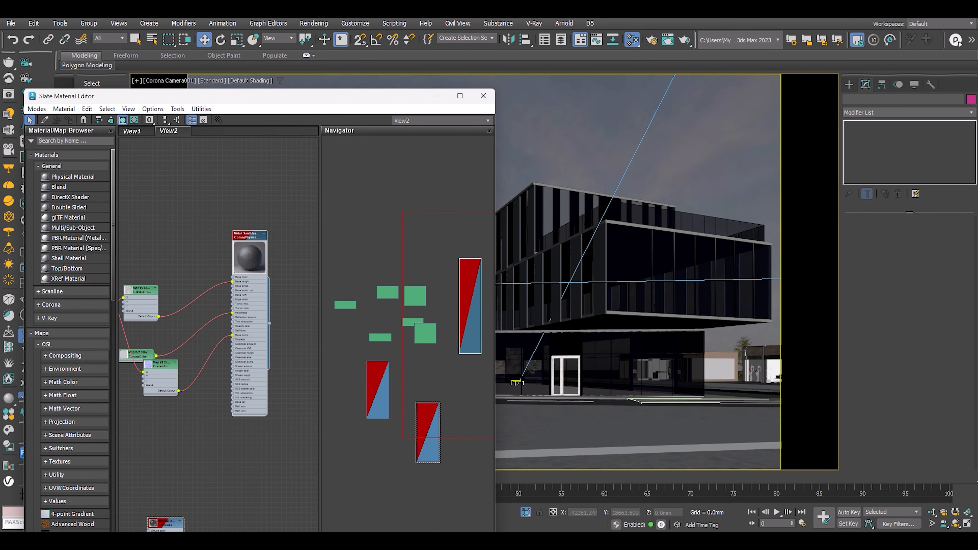
{"action": "left_click", "coordinate": [684, 39]}
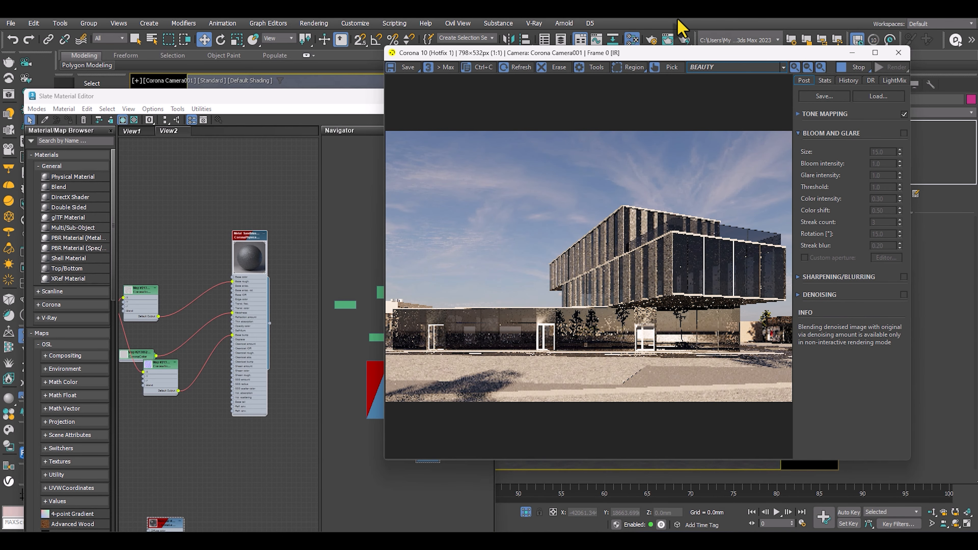
{"action": "scroll", "coordinate": [567, 279], "scroll_direction": "up", "scroll_amount": 1}
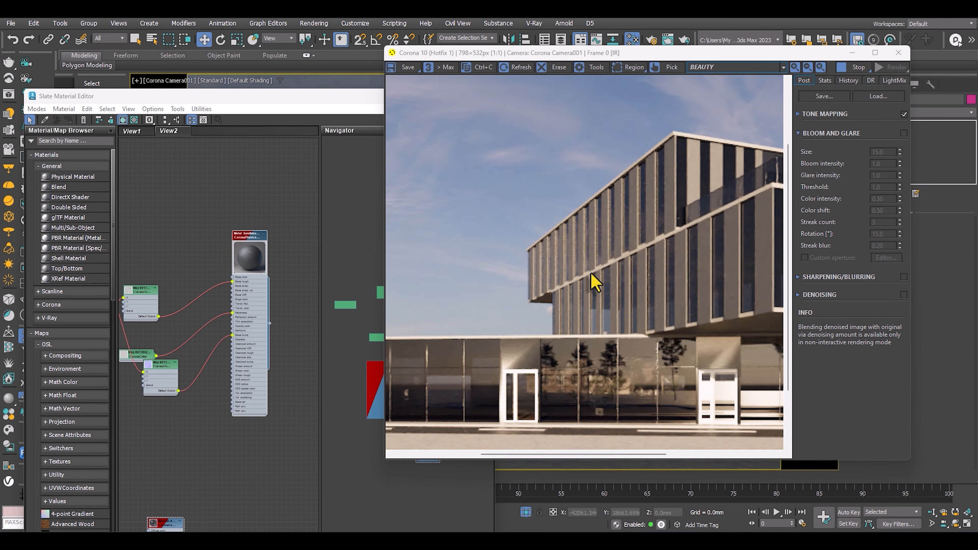
{"action": "scroll", "coordinate": [590, 269], "scroll_direction": "down", "scroll_amount": 1}
Examine the sandblasted metal material's node network and open the parameters of its CoronaColor map.
{"action": "double_click", "coordinate": [218, 234]}
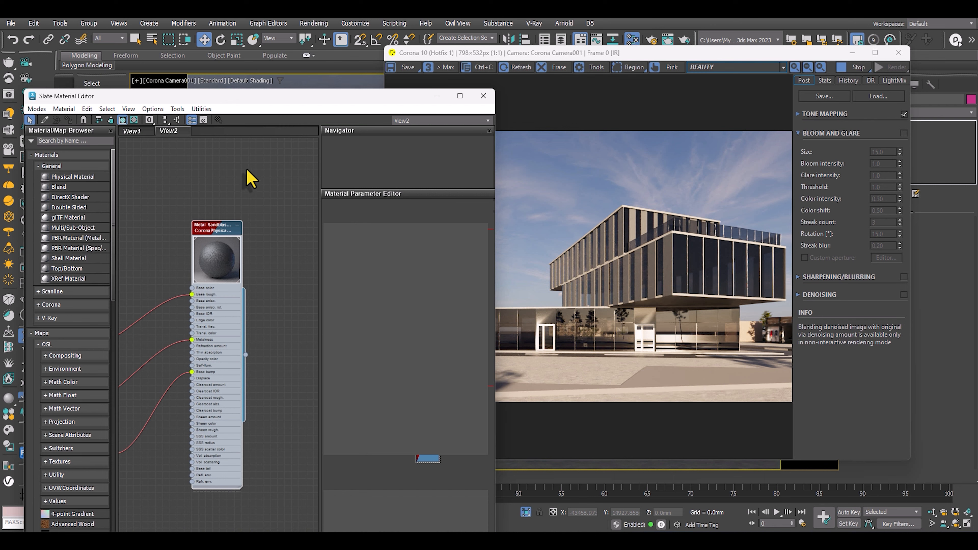
{"action": "scroll", "coordinate": [250, 178], "scroll_direction": "down", "scroll_amount": 3}
{"action": "middle_click_drag", "start_coordinate": [266, 164], "coordinate": [237, 183]}
{"action": "scroll", "coordinate": [225, 216], "scroll_direction": "down", "scroll_amount": 3}
{"action": "middle_click_drag", "start_coordinate": [147, 228], "coordinate": [146, 208]}
{"action": "scroll", "coordinate": [197, 246], "scroll_direction": "up", "scroll_amount": 4}
{"action": "scroll", "coordinate": [146, 208], "scroll_direction": "down", "scroll_amount": 1}
{"action": "middle_click_drag", "start_coordinate": [252, 236], "coordinate": [113, 263]}
{"action": "middle_click_drag", "start_coordinate": [182, 263], "coordinate": [184, 301]}
{"action": "scroll", "coordinate": [126, 322], "scroll_direction": "up", "scroll_amount": 1}
{"action": "scroll", "coordinate": [192, 314], "scroll_direction": "up", "scroll_amount": 1}
{"action": "double_click", "coordinate": [184, 302]}
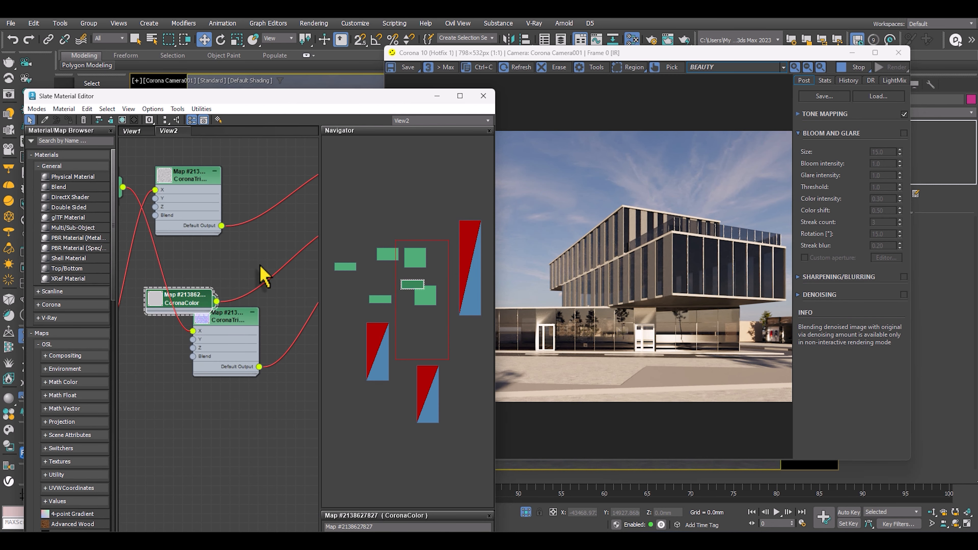
{"action": "scroll", "coordinate": [408, 281], "scroll_direction": "down", "scroll_amount": 5}
{"action": "scroll", "coordinate": [408, 281], "scroll_direction": "up", "scroll_amount": 4}
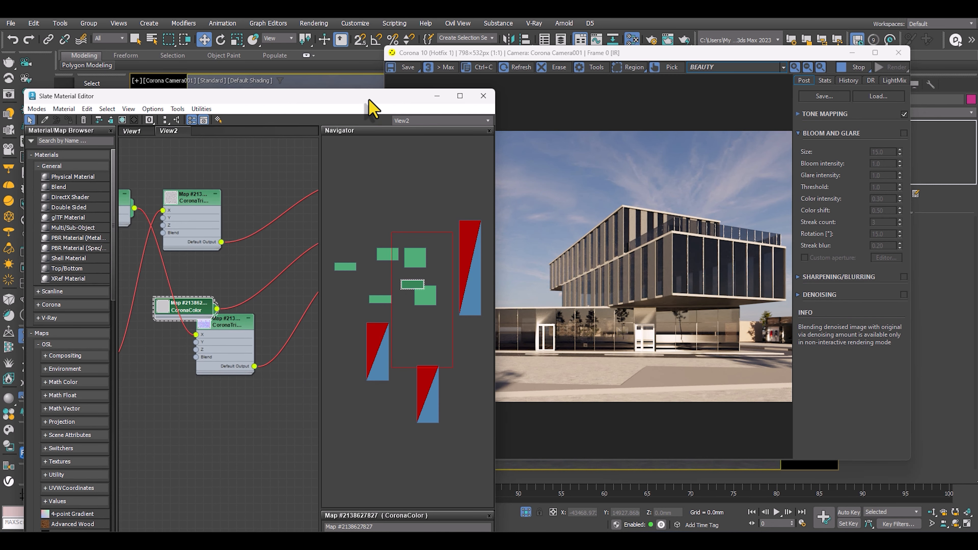
Enlarge the parameter area of the Slate Material Editor and open the CoronaColor map's solid color for editing.
{"action": "left_click_drag", "start_coordinate": [368, 101], "coordinate": [359, 22]}
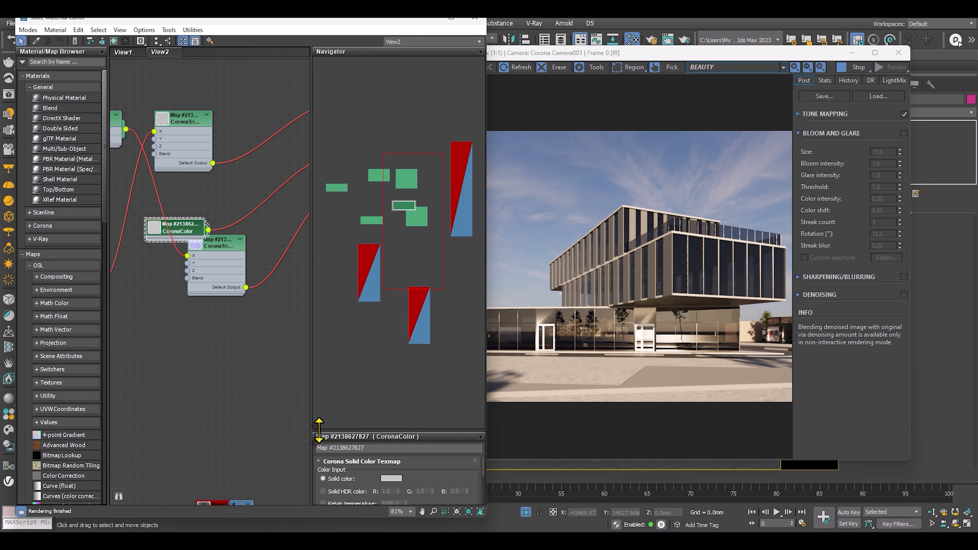
{"action": "left_click_drag", "start_coordinate": [318, 429], "coordinate": [396, 19]}
{"action": "left_click", "coordinate": [389, 157]}
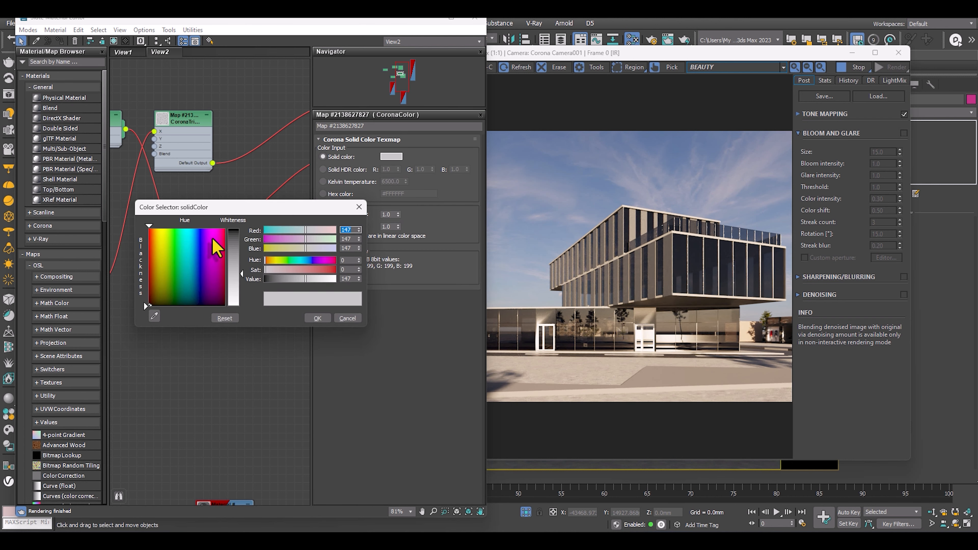
Bring up the le-domino reference photo and zoom in on the facade panels to examine their metal color.
{"action": "left_click_drag", "start_coordinate": [977, 127], "coordinate": [670, 119]}
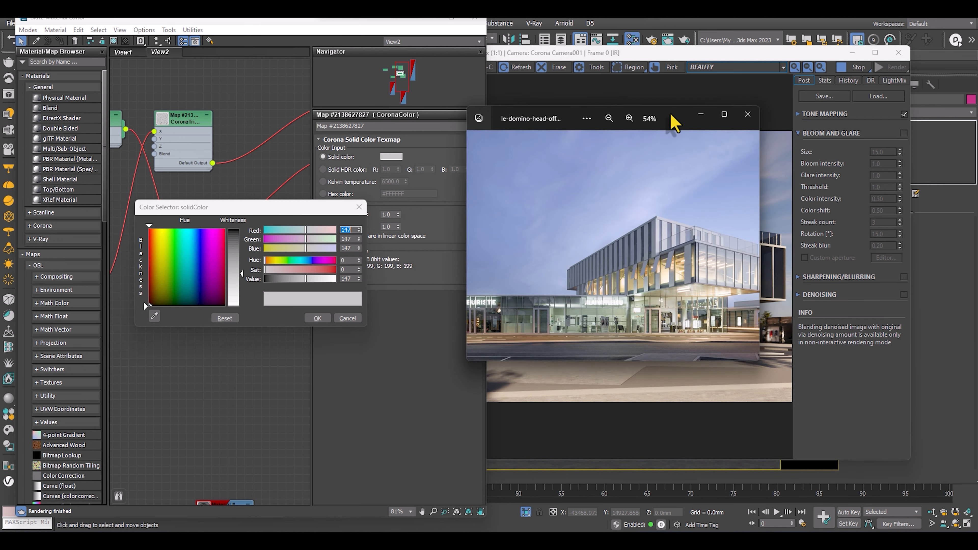
{"action": "scroll", "coordinate": [694, 298], "scroll_direction": "up", "scroll_amount": 8}
{"action": "left_click_drag", "start_coordinate": [685, 245], "coordinate": [668, 242]}
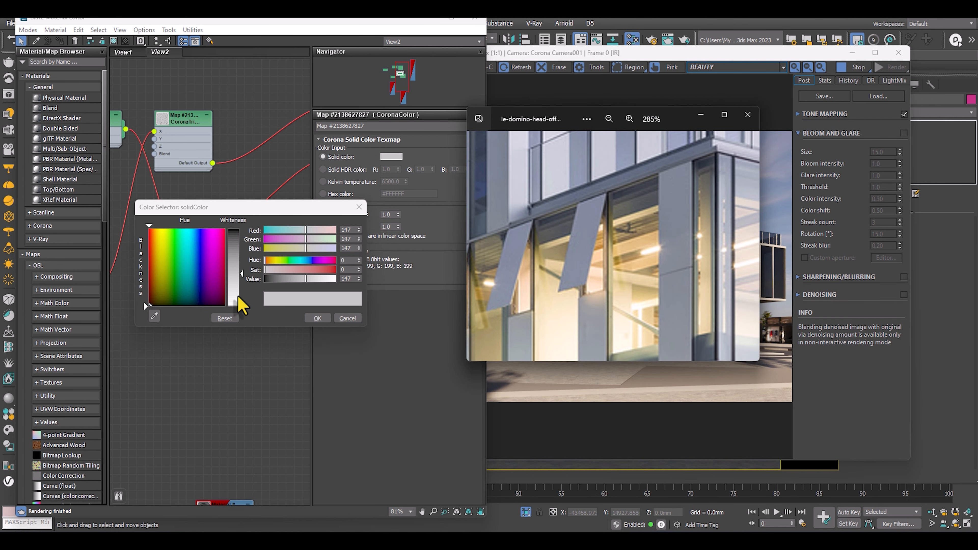
Try to sample a replacement for the CoronaColor map's solid color with the eyedropper, comparing against the reference photo.
{"action": "left_click", "coordinate": [154, 316]}
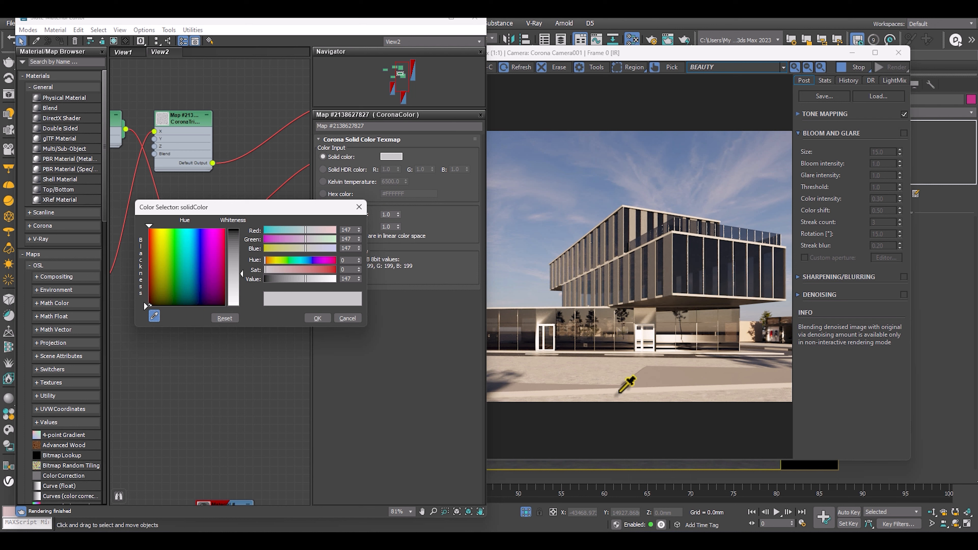
{"action": "left_click", "coordinate": [231, 269]}
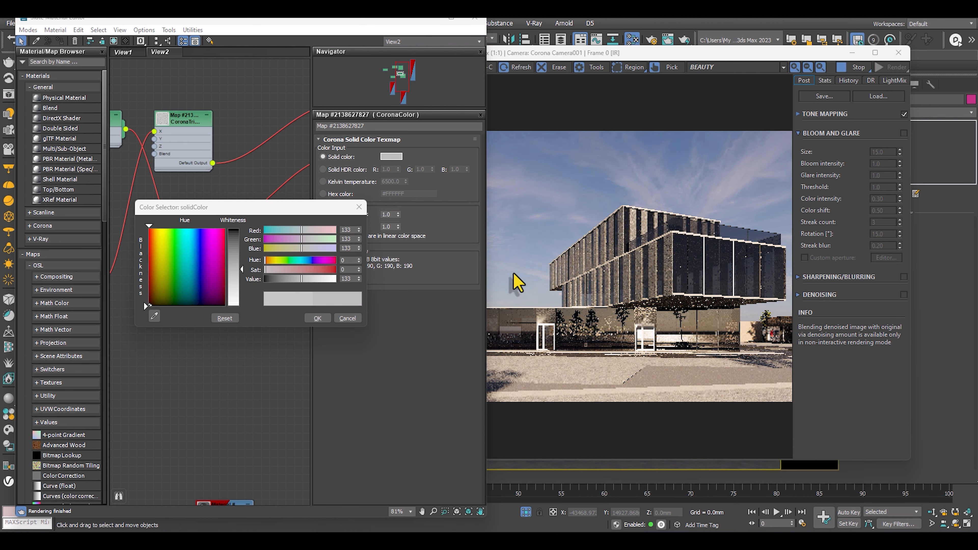
{"action": "key", "text": "alt+Tab"}
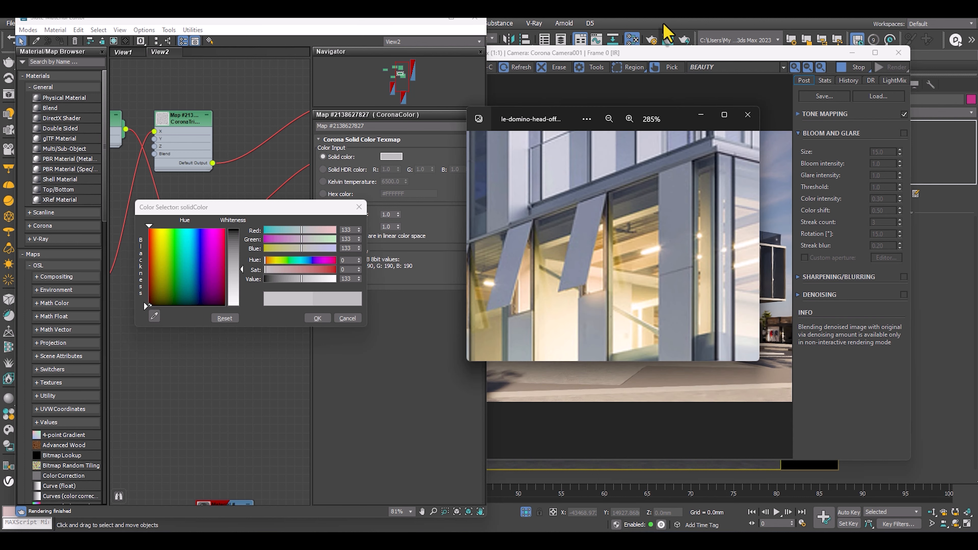
{"action": "key", "text": "alt+Tab"}
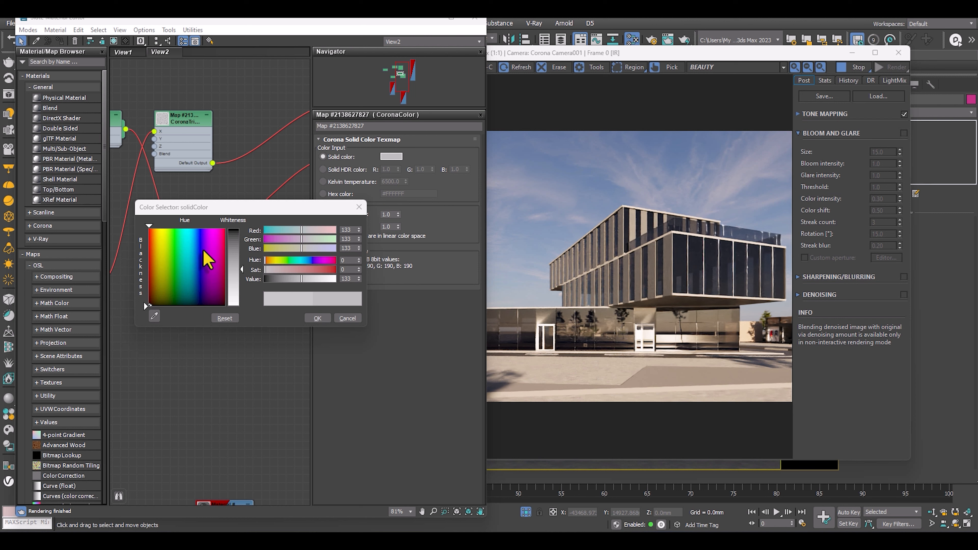
Set the CoronaColor map's solid color to a pale blue with sRGB values of 218, 232, 249.
{"action": "left_click", "coordinate": [194, 244]}
{"action": "left_click_drag", "start_coordinate": [235, 252], "coordinate": [235, 284]}
{"action": "left_click", "coordinate": [317, 318]}
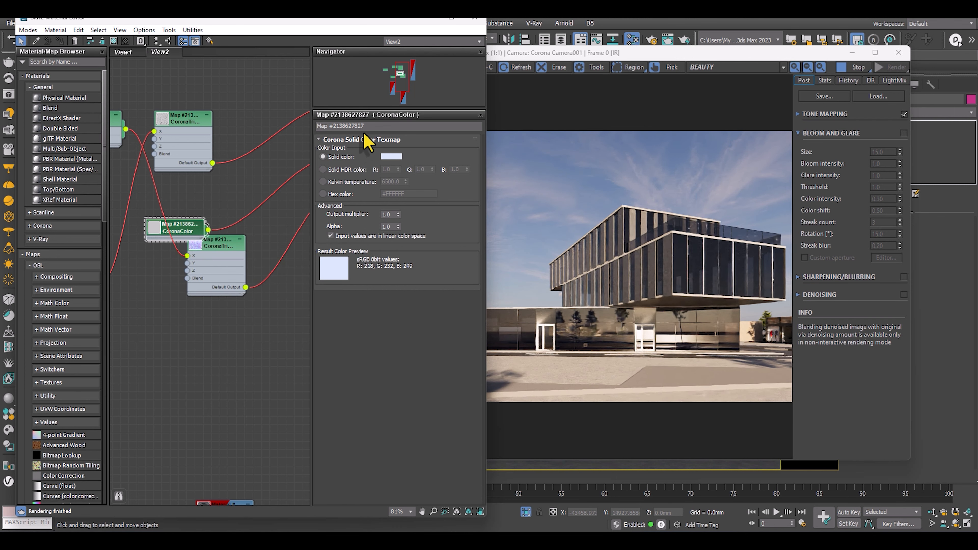
Trace the sandblasted metal's bitmap, normal and triplanar nodes, and check the facade panels up close in the render.
{"action": "middle_click_drag", "start_coordinate": [245, 235], "coordinate": [285, 272]}
{"action": "scroll", "coordinate": [239, 247], "scroll_direction": "down", "scroll_amount": 2}
{"action": "middle_click_drag", "start_coordinate": [172, 280], "coordinate": [228, 241]}
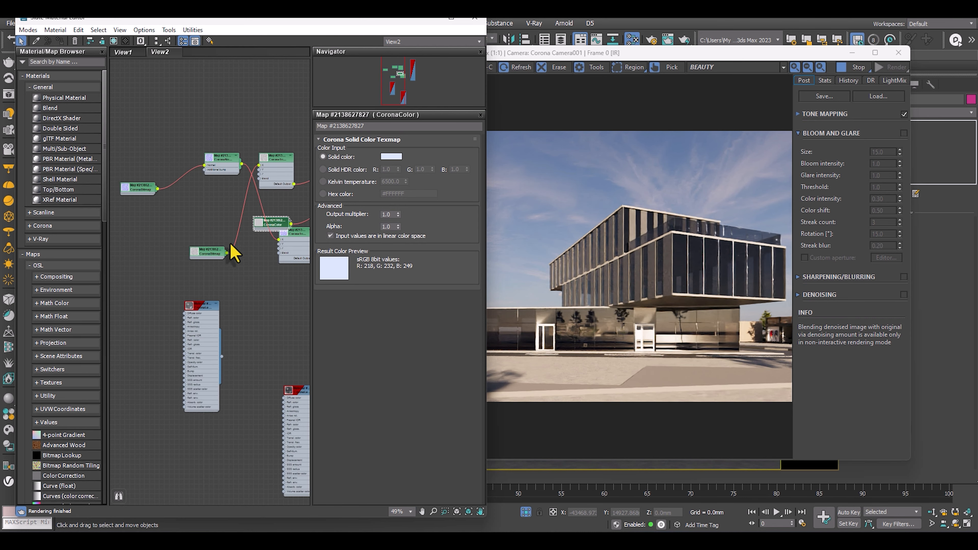
{"action": "middle_click_drag", "start_coordinate": [215, 205], "coordinate": [225, 229]}
{"action": "scroll", "coordinate": [231, 216], "scroll_direction": "up", "scroll_amount": 3}
{"action": "left_click_drag", "start_coordinate": [234, 192], "coordinate": [262, 382]}
{"action": "left_click_drag", "start_coordinate": [117, 227], "coordinate": [175, 327]}
{"action": "scroll", "coordinate": [606, 286], "scroll_direction": "up", "scroll_amount": 2}
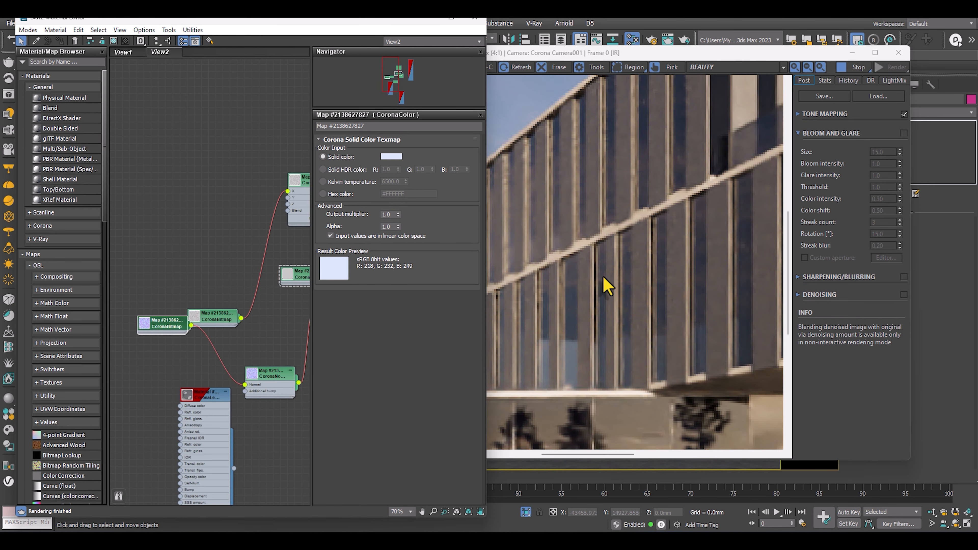
{"action": "left_click", "coordinate": [569, 274]}
{"action": "scroll", "coordinate": [569, 274], "scroll_direction": "down", "scroll_amount": 2}
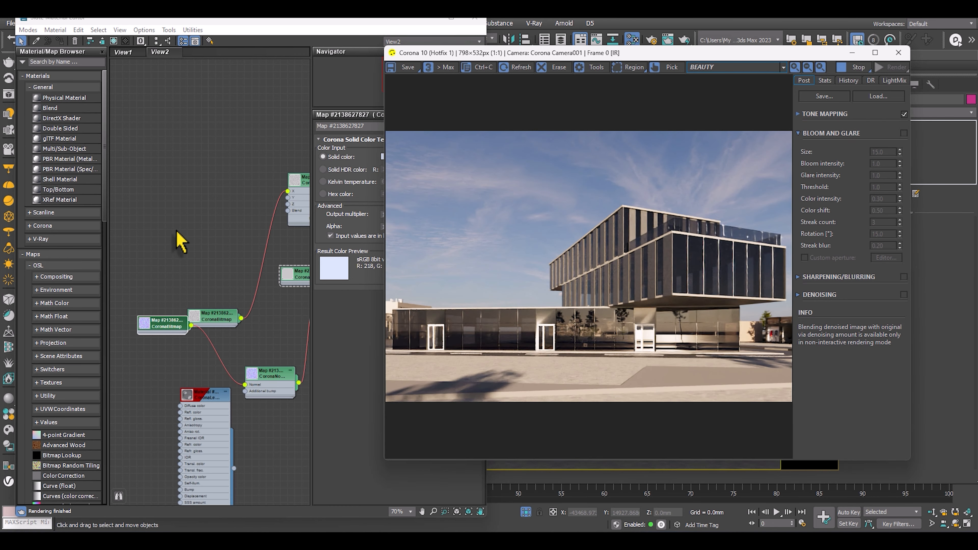
{"action": "middle_click_drag", "start_coordinate": [177, 231], "coordinate": [190, 178]}
{"action": "middle_click_drag", "start_coordinate": [201, 220], "coordinate": [200, 258]}
{"action": "scroll", "coordinate": [227, 208], "scroll_direction": "up", "scroll_amount": 3}
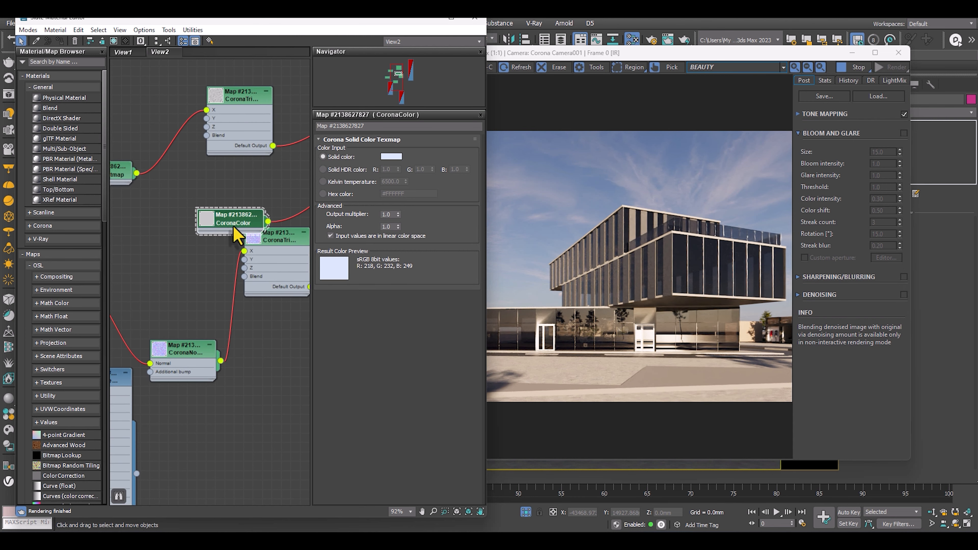
Move the CoronaColor node clear of the lower CoronaTriplanar node and open the bitmap feeding the upper CoronaTriplanar map.
{"action": "left_click_drag", "start_coordinate": [239, 226], "coordinate": [219, 180]}
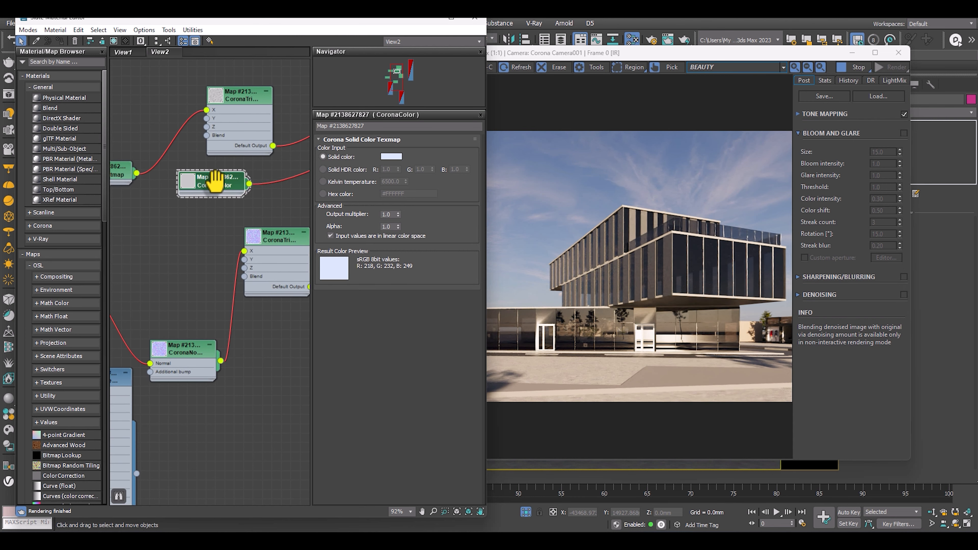
{"action": "scroll", "coordinate": [219, 180], "scroll_direction": "down", "scroll_amount": 2}
{"action": "left_click", "coordinate": [222, 160]}
{"action": "scroll", "coordinate": [220, 181], "scroll_direction": "down", "scroll_amount": 3}
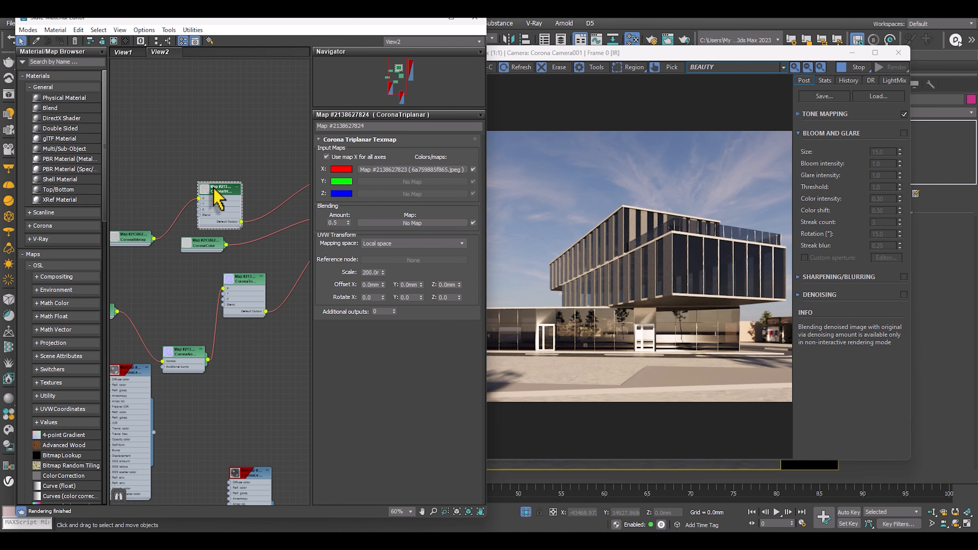
{"action": "left_click", "coordinate": [406, 171]}
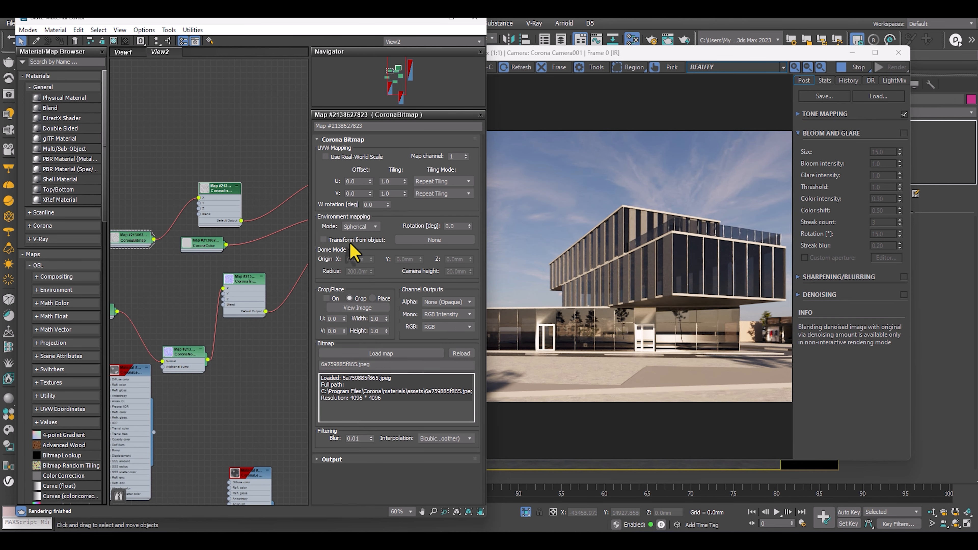
Delete the upper CoronaTriplanar map and its bitmap from the sandblasted metal material.
{"action": "scroll", "coordinate": [200, 192], "scroll_direction": "down", "scroll_amount": 2}
{"action": "left_click_drag", "start_coordinate": [210, 192], "coordinate": [220, 150]}
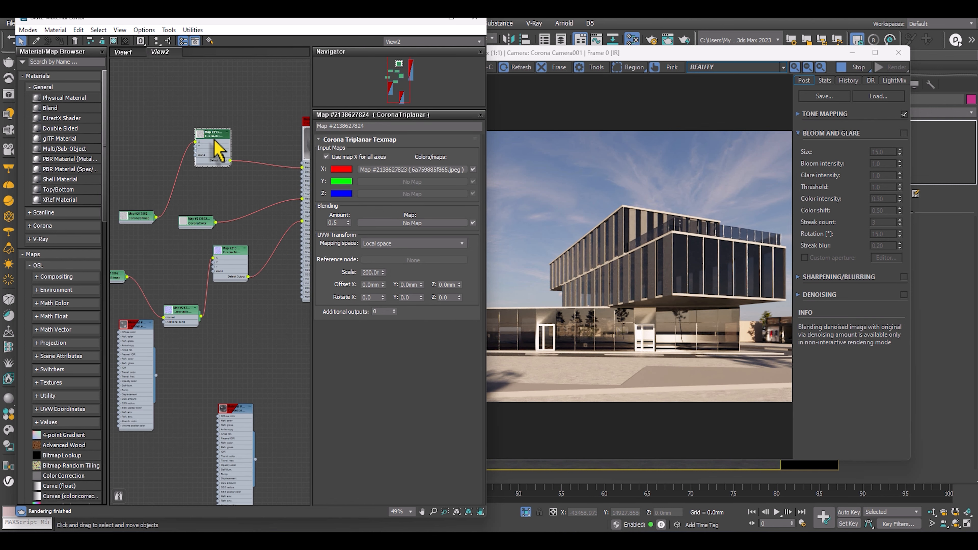
{"action": "key", "text": "Delete"}
{"action": "middle_click_drag", "start_coordinate": [145, 222], "coordinate": [115, 270]}
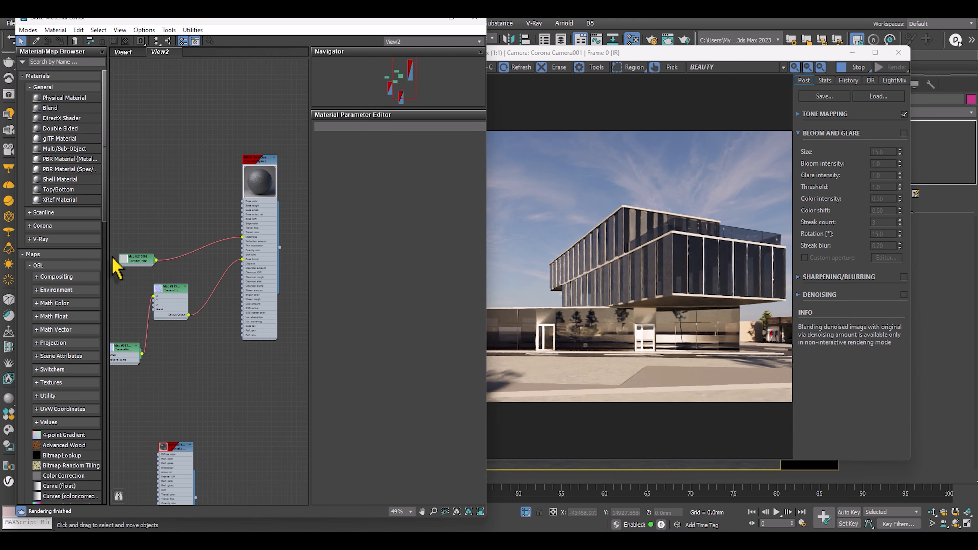
Delete the CoronaTriplanar, CoronaNormal and bitmap nodes that drive the sandblasted metal's base bump.
{"action": "left_click_drag", "start_coordinate": [128, 263], "coordinate": [133, 213]}
{"action": "scroll", "coordinate": [247, 230], "scroll_direction": "up", "scroll_amount": 1}
{"action": "middle_click_drag", "start_coordinate": [245, 230], "coordinate": [282, 166]}
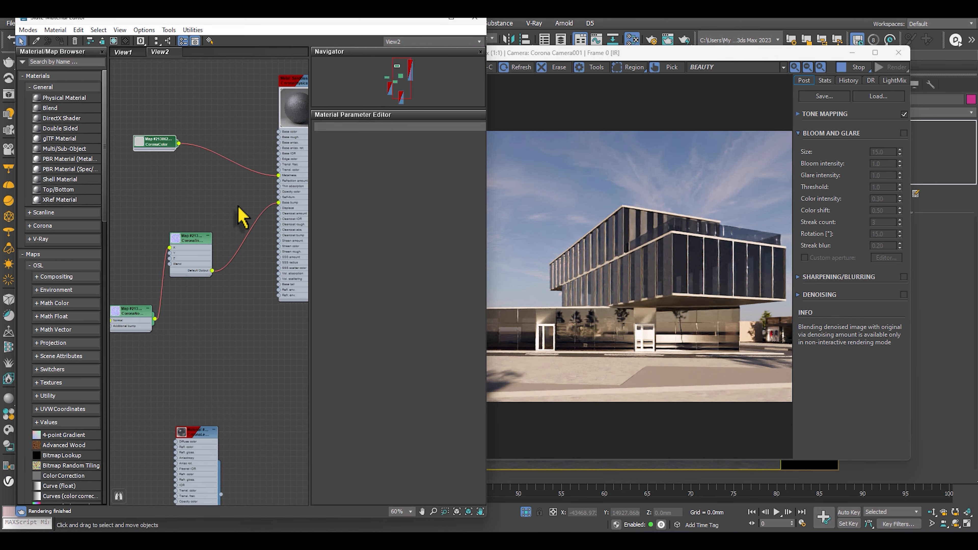
{"action": "scroll", "coordinate": [237, 208], "scroll_direction": "down", "scroll_amount": 2}
{"action": "middle_click_drag", "start_coordinate": [211, 226], "coordinate": [220, 191]}
{"action": "scroll", "coordinate": [254, 194], "scroll_direction": "up", "scroll_amount": 1}
{"action": "scroll", "coordinate": [296, 191], "scroll_direction": "up", "scroll_amount": 2}
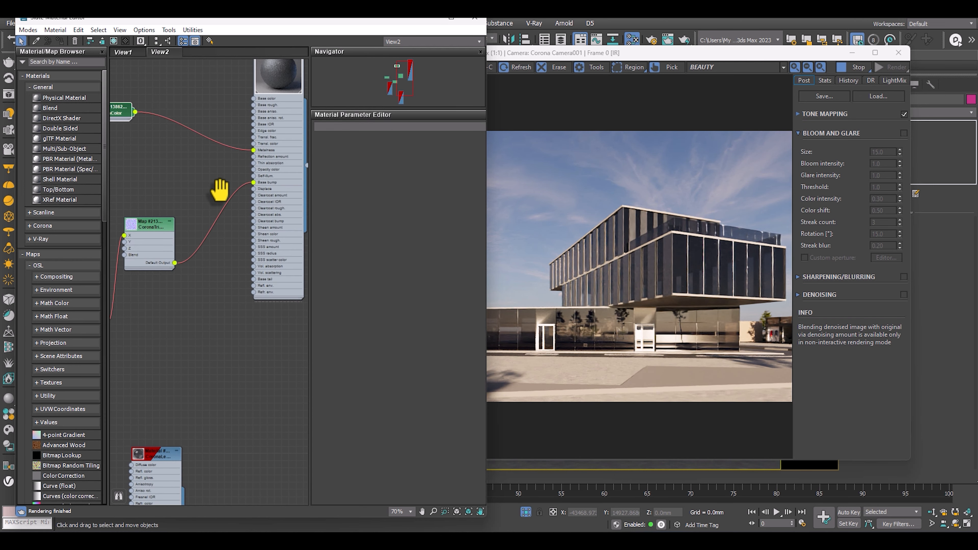
{"action": "scroll", "coordinate": [216, 192], "scroll_direction": "down", "scroll_amount": 2}
{"action": "left_click_drag", "start_coordinate": [209, 192], "coordinate": [153, 266]}
{"action": "middle_click_drag", "start_coordinate": [153, 270], "coordinate": [266, 243]}
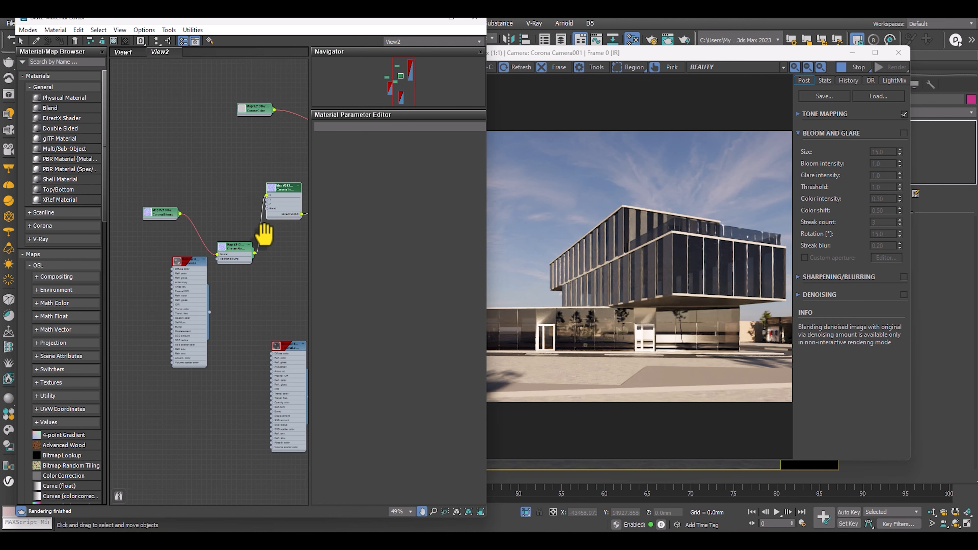
{"action": "key", "text": "Delete"}
{"action": "left_click", "coordinate": [231, 255]}
{"action": "key", "text": "Delete"}
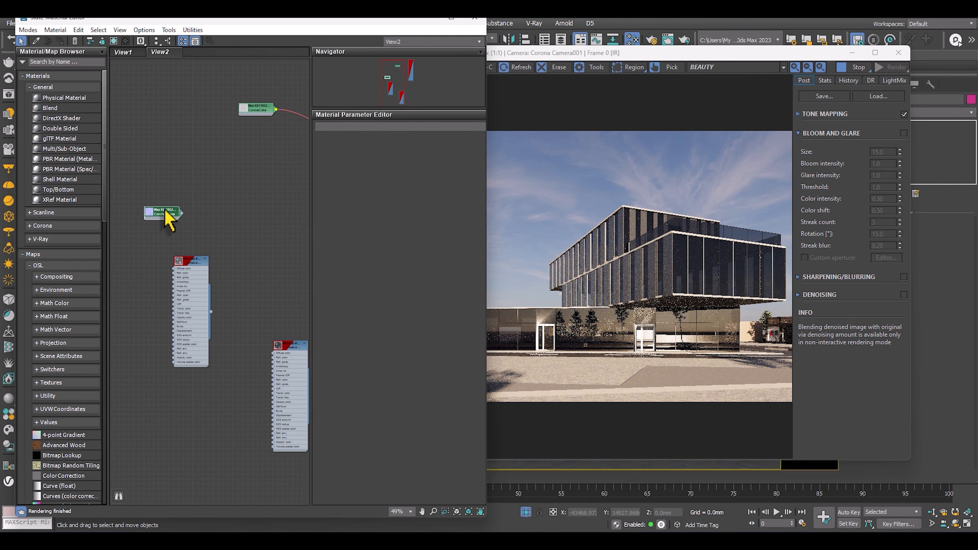
{"action": "middle_click_drag", "start_coordinate": [258, 172], "coordinate": [163, 239]}
{"action": "scroll", "coordinate": [209, 173], "scroll_direction": "up", "scroll_amount": 2}
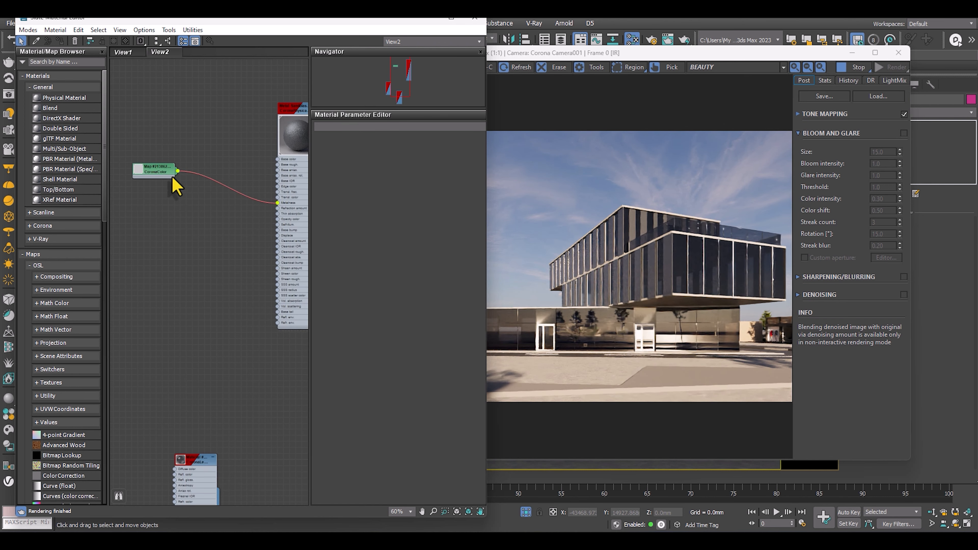
Connect the CoronaColor map to the sandblasted metal's Base color input and reposition its node beside the material.
{"action": "left_click_drag", "start_coordinate": [154, 171], "coordinate": [181, 225]}
{"action": "scroll", "coordinate": [268, 206], "scroll_direction": "up", "scroll_amount": 4}
{"action": "middle_click_drag", "start_coordinate": [272, 203], "coordinate": [223, 222]}
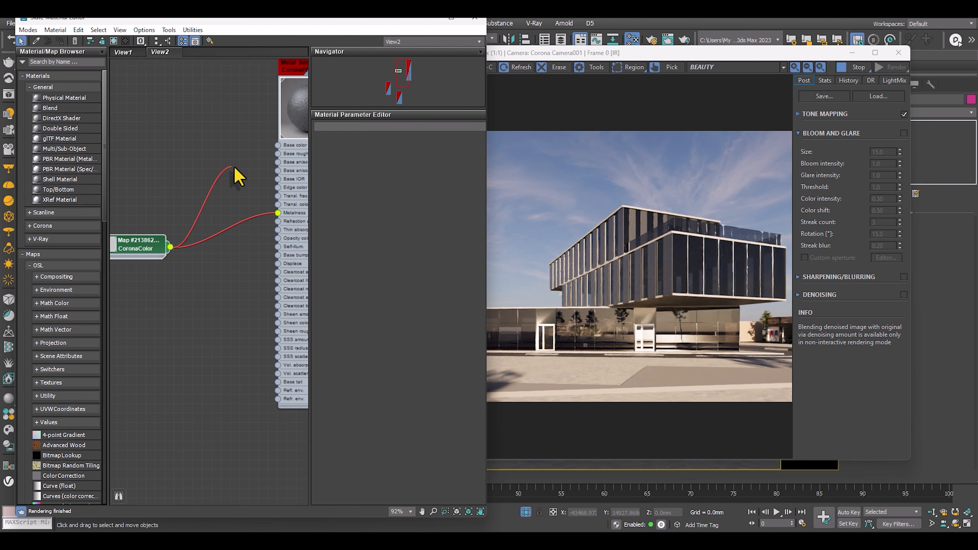
{"action": "left_click_drag", "start_coordinate": [263, 141], "coordinate": [279, 145]}
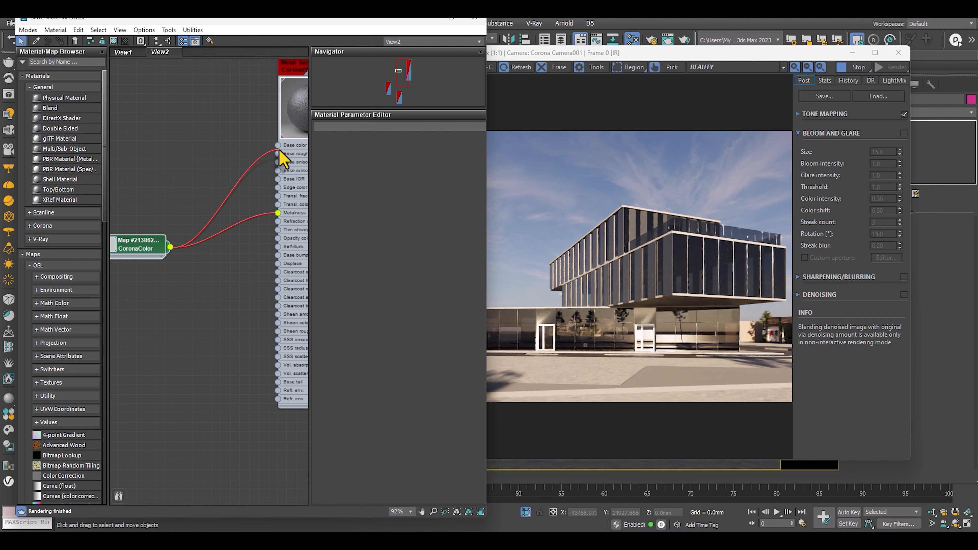
{"action": "scroll", "coordinate": [227, 192], "scroll_direction": "down", "scroll_amount": 3}
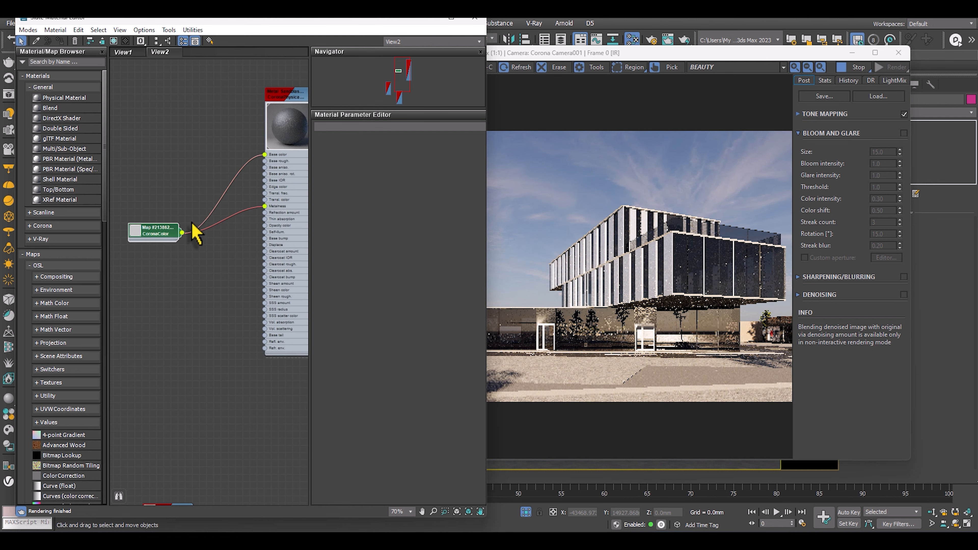
{"action": "left_click_drag", "start_coordinate": [169, 231], "coordinate": [177, 189]}
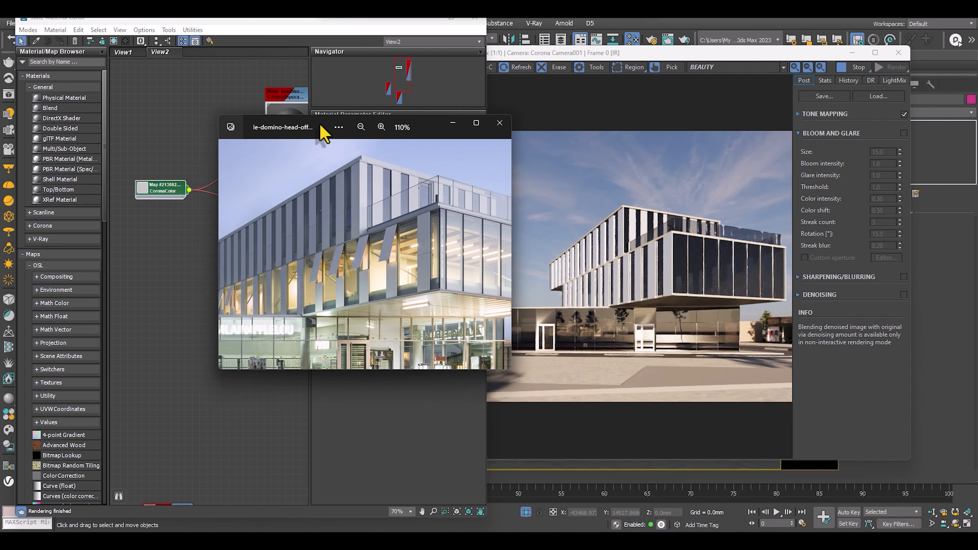
Open the Metal Sandblasted Black material's parameters and space its node and the CoronaColor node apart.
{"action": "left_click_drag", "start_coordinate": [323, 130], "coordinate": [977, 124]}
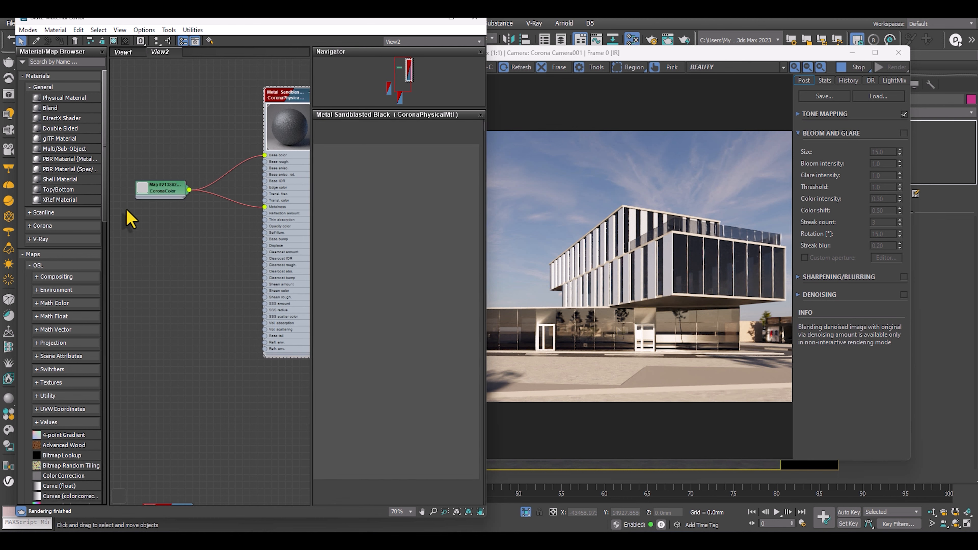
{"action": "left_click_drag", "start_coordinate": [268, 104], "coordinate": [233, 105]}
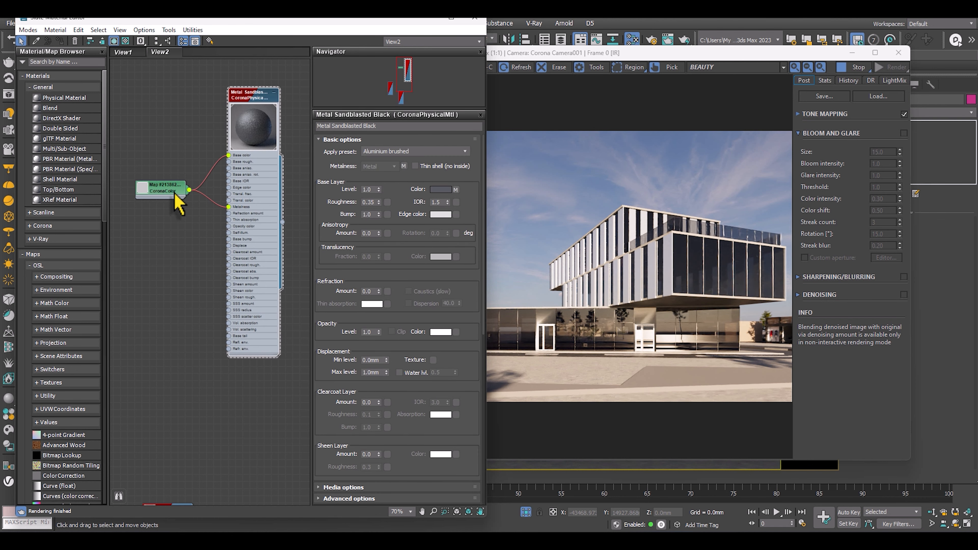
{"action": "left_click_drag", "start_coordinate": [172, 193], "coordinate": [151, 229]}
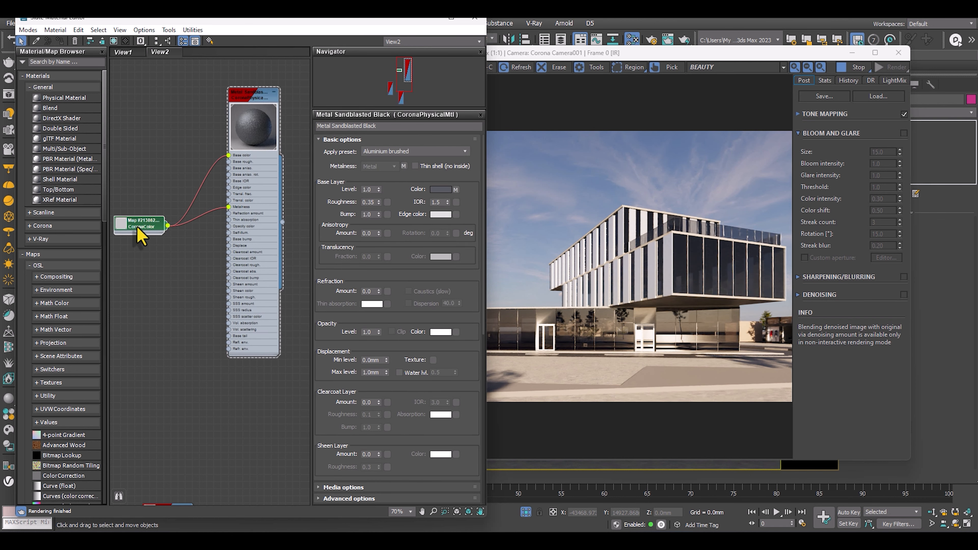
Darken the CoronaColor map's solid color to a blue-grey of red 47, green 54, blue 62.
{"action": "double_click", "coordinate": [137, 228]}
{"action": "left_click", "coordinate": [387, 157]}
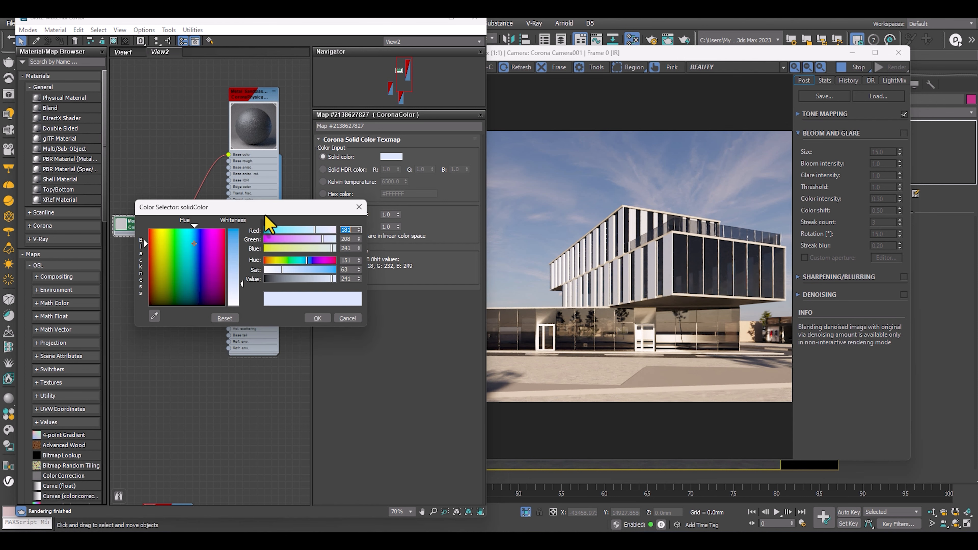
{"action": "left_click_drag", "start_coordinate": [297, 283], "coordinate": [282, 280]}
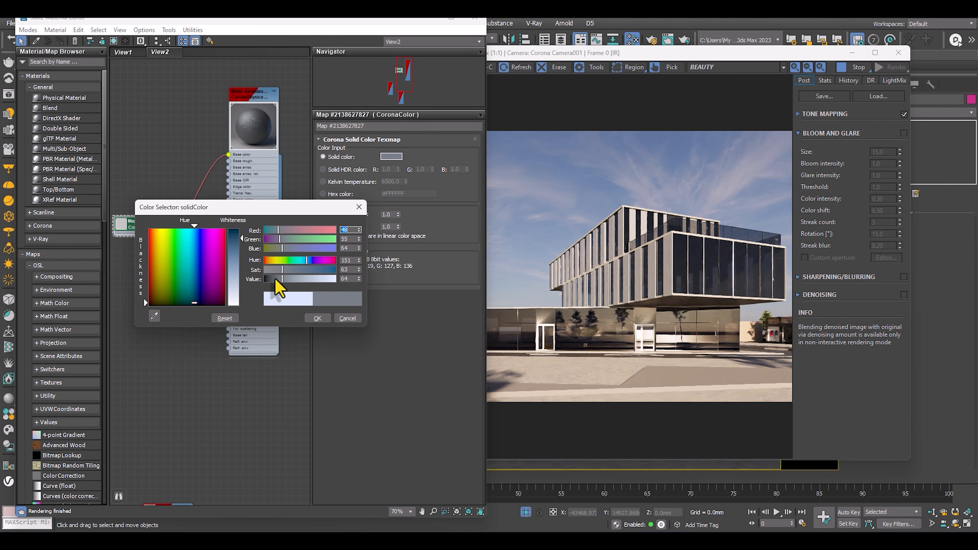
{"action": "left_click", "coordinate": [274, 280]}
{"action": "left_click", "coordinate": [283, 281]}
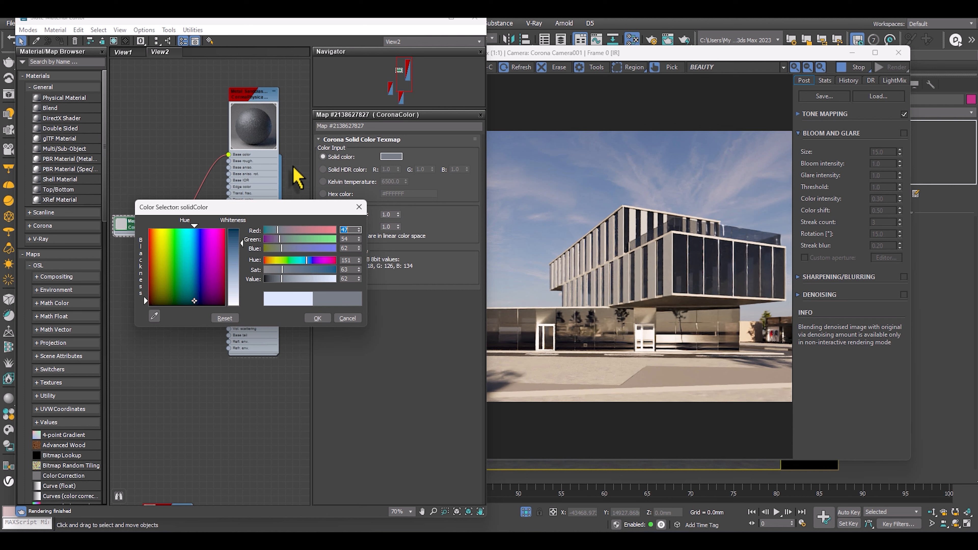
{"action": "left_click", "coordinate": [318, 319]}
Open the parameters of the unconnected CoronaLegacyMtl node, Material #385.
{"action": "scroll", "coordinate": [252, 230], "scroll_direction": "down", "scroll_amount": 4}
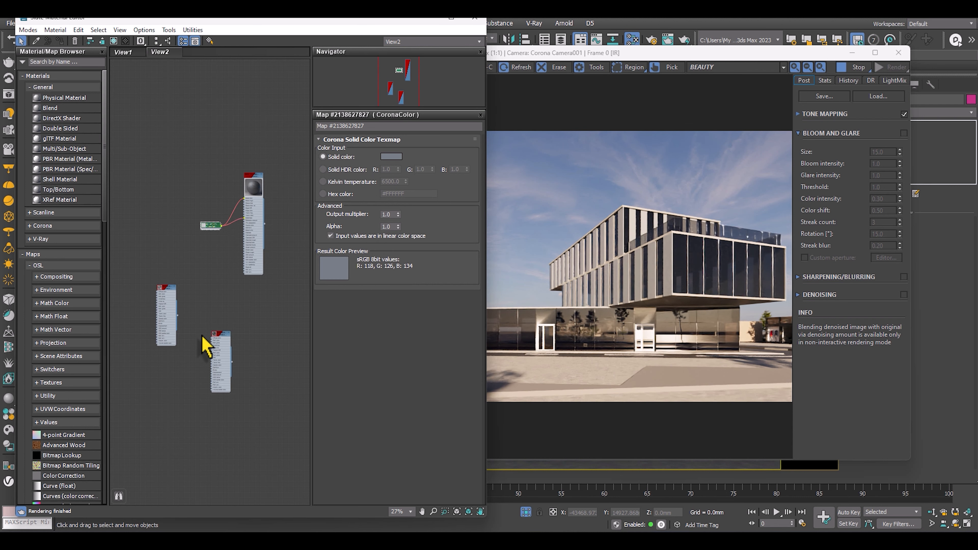
{"action": "scroll", "coordinate": [200, 335], "scroll_direction": "up", "scroll_amount": 3}
{"action": "double_click", "coordinate": [241, 340]}
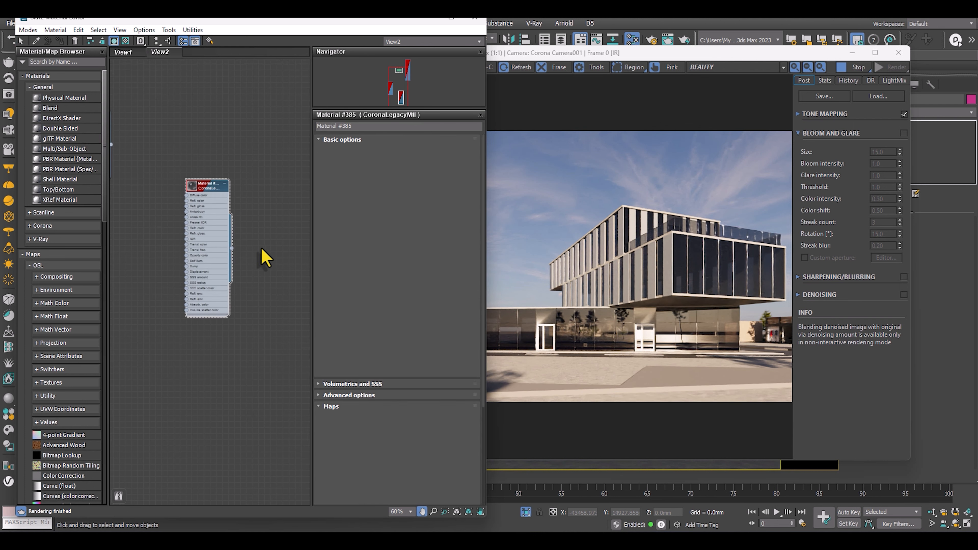
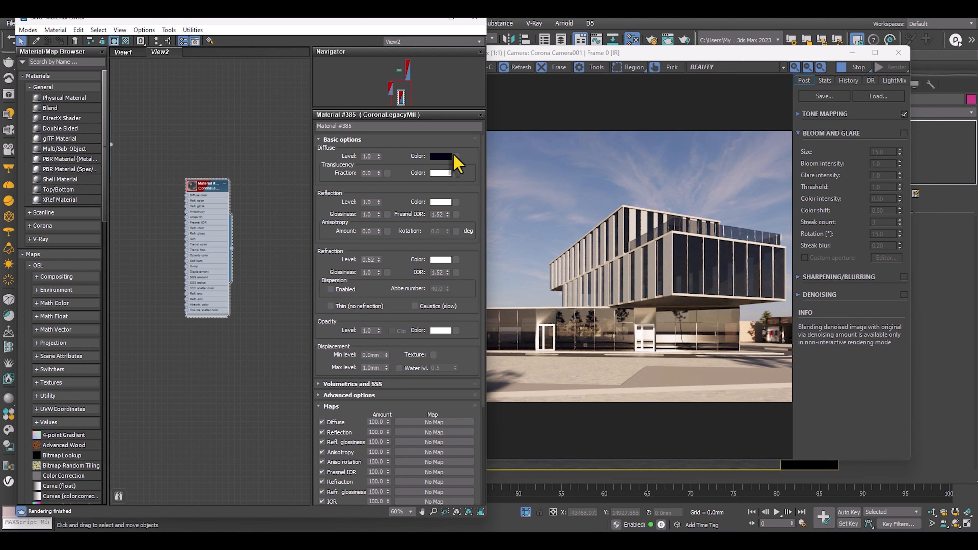
Set Material #385's diffuse color to near-black blue with red 0, green 0, blue 1, and its refraction level to 0.77.
{"action": "left_click", "coordinate": [441, 157]}
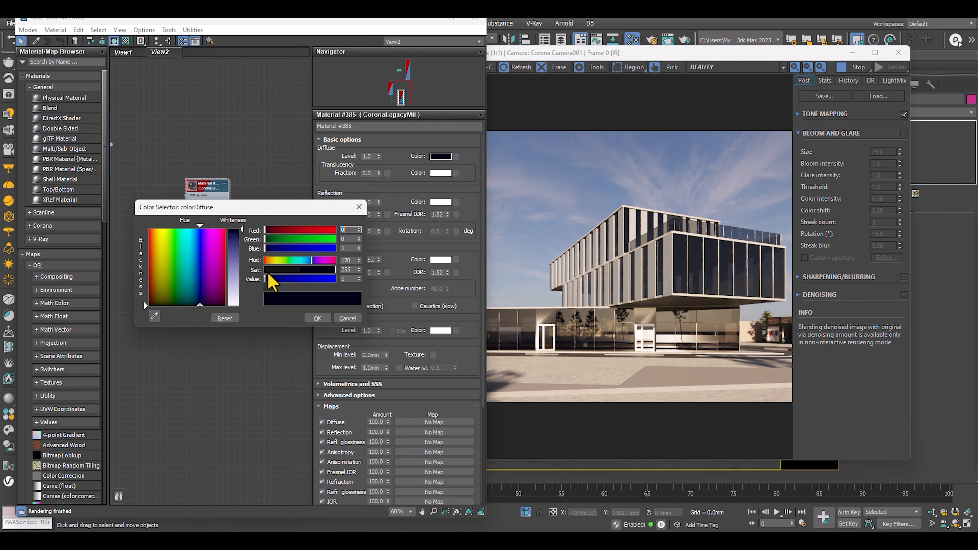
{"action": "left_click", "coordinate": [235, 233]}
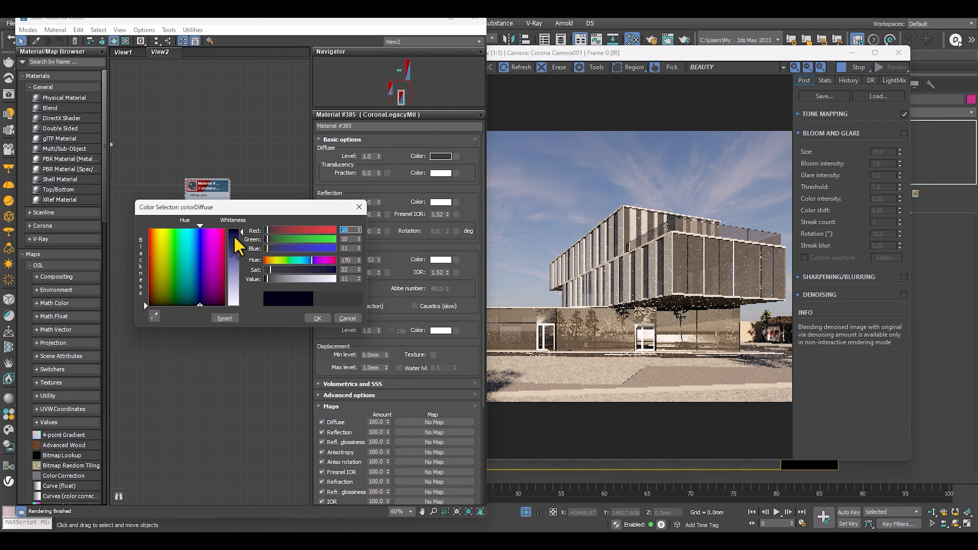
{"action": "left_click", "coordinate": [196, 241]}
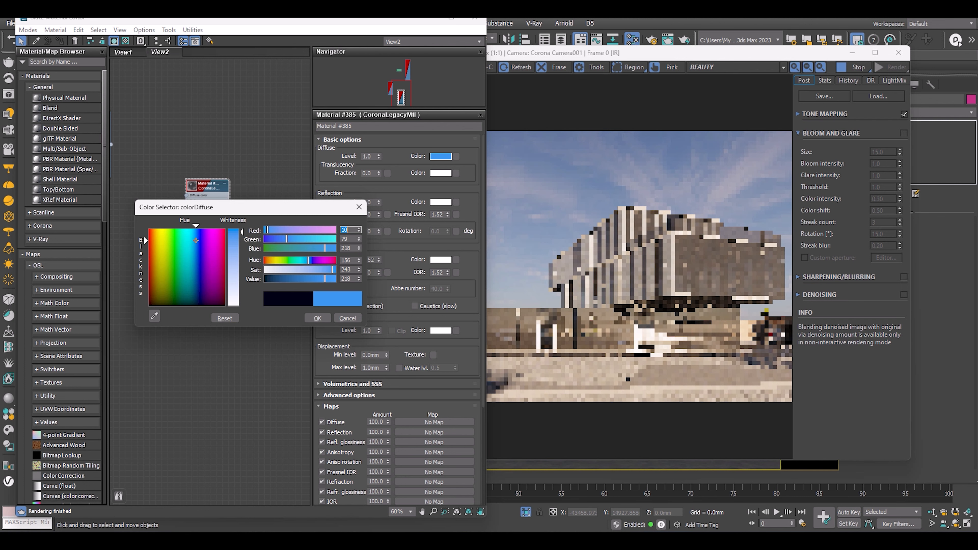
{"action": "left_click", "coordinate": [266, 280]}
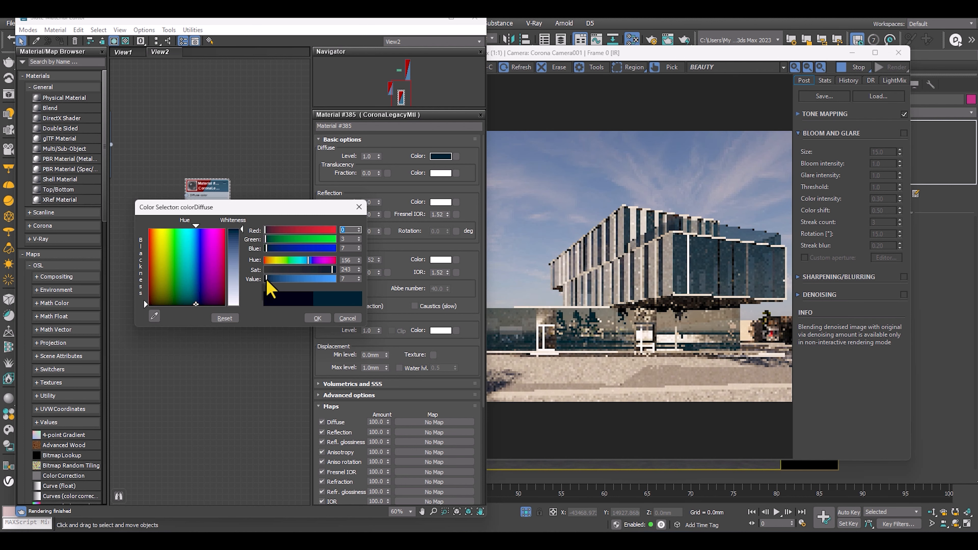
{"action": "left_click", "coordinate": [265, 280]}
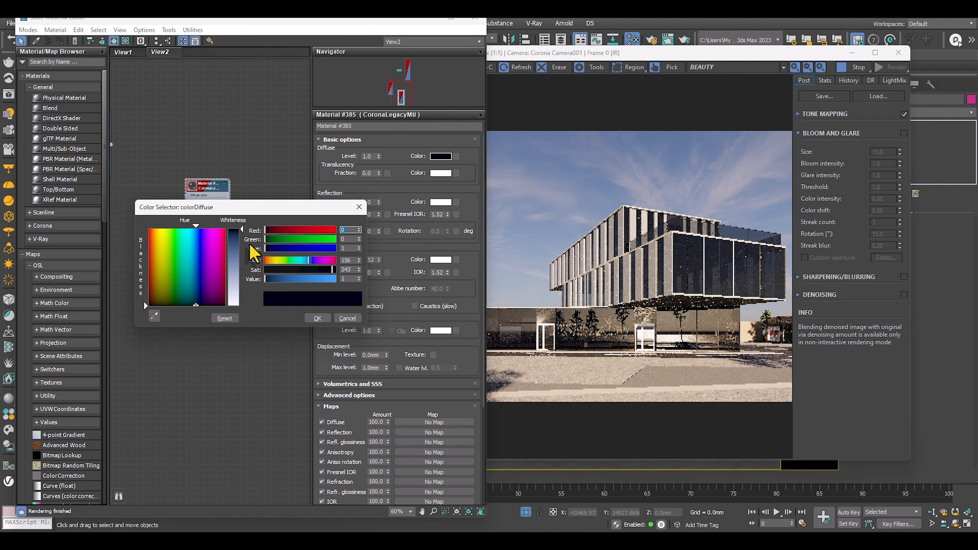
{"action": "left_click", "coordinate": [318, 317]}
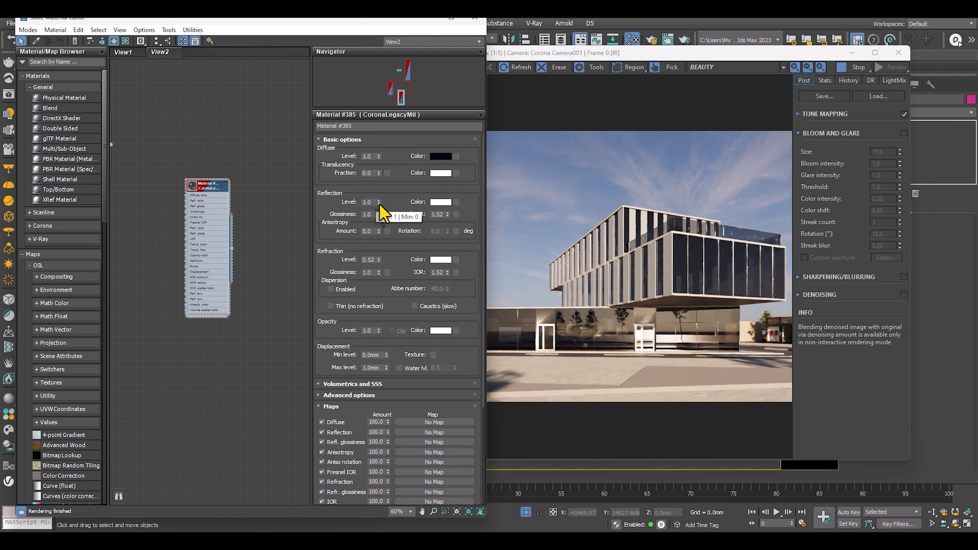
{"action": "left_click_drag", "start_coordinate": [379, 260], "coordinate": [379, 241]}
Rearrange the render window and material editor to expose the model, and select the upper facade's striped panel group.
{"action": "left_click", "coordinate": [732, 256]}
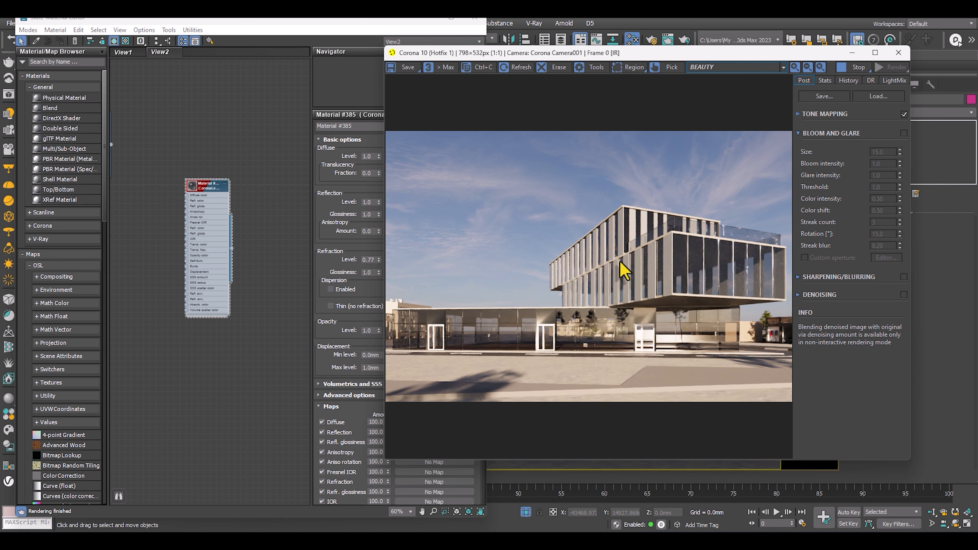
{"action": "left_click_drag", "start_coordinate": [655, 53], "coordinate": [760, 308]}
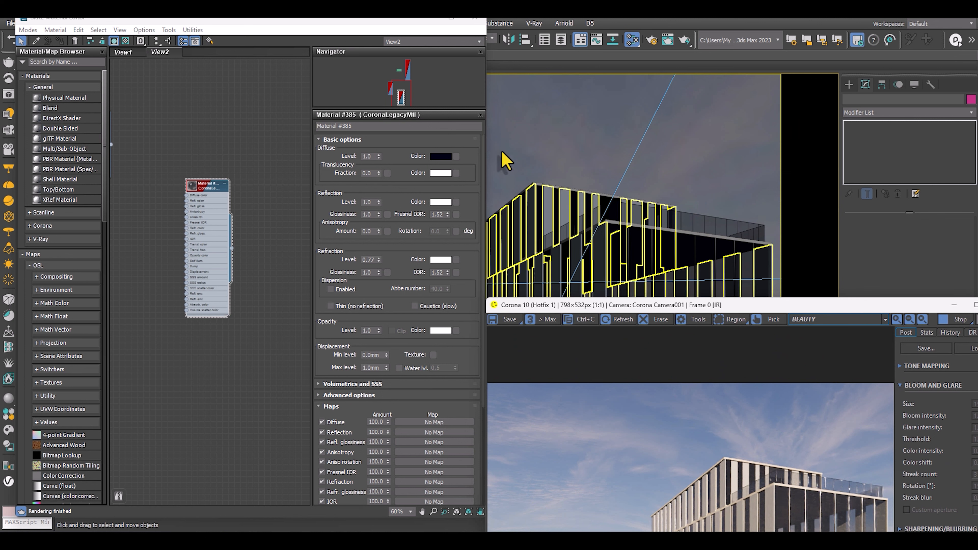
{"action": "left_click_drag", "start_coordinate": [410, 24], "coordinate": [314, 79]}
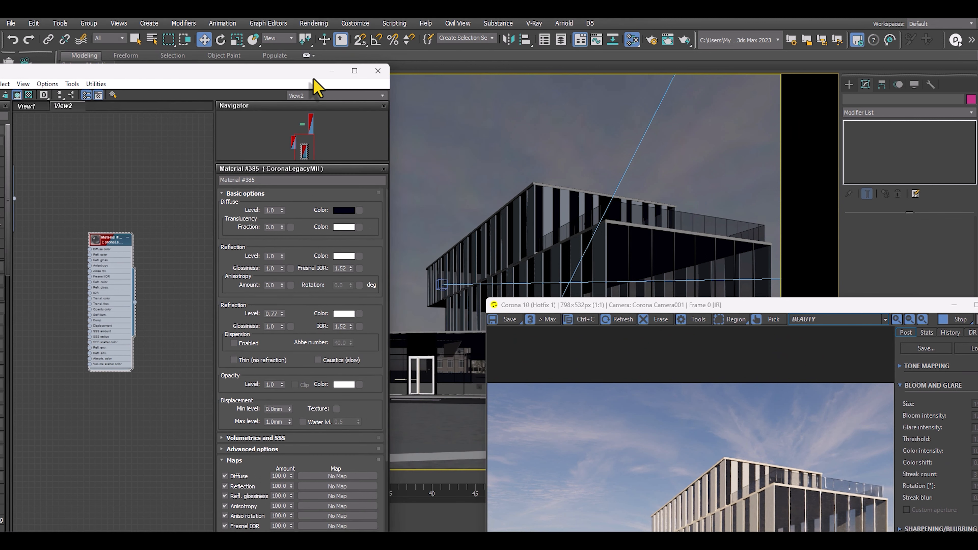
{"action": "left_click", "coordinate": [516, 222]}
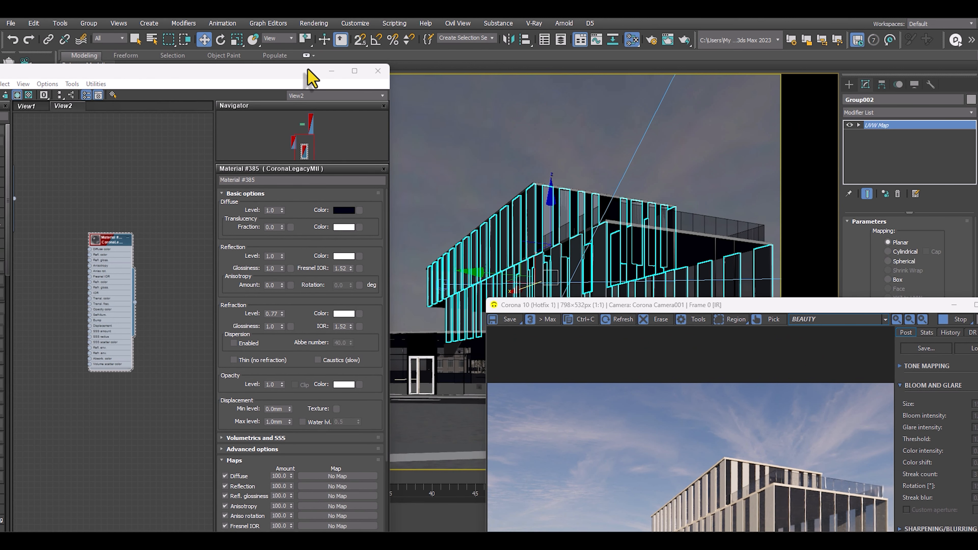
{"action": "left_click_drag", "start_coordinate": [312, 77], "coordinate": [813, 66]}
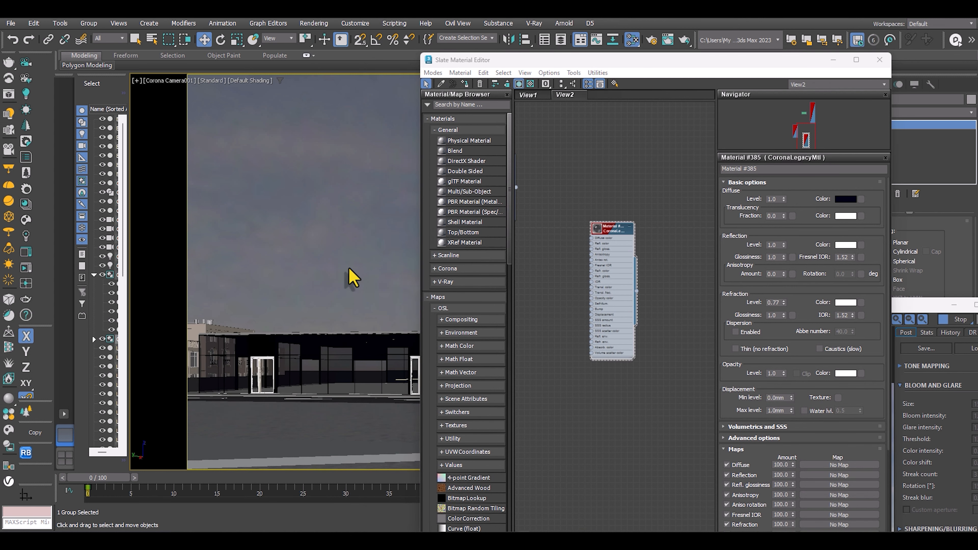
Show the building in a shaded orthographic overview, pick one of its horizontal slabs, and select all similar objects.
{"action": "key", "text": "t"}
{"action": "scroll", "coordinate": [334, 274], "scroll_direction": "up", "scroll_amount": 5}
{"action": "mouse_move", "coordinate": [333, 277]}
{"action": "middle_mouse_down", "text": "alt"}
{"action": "mouse_move", "coordinate": [363, 241]}
{"action": "mouse_move", "coordinate": [321, 250]}
{"action": "mouse_move", "coordinate": [256, 230]}
{"action": "mouse_move", "coordinate": [371, 217]}
{"action": "mouse_move", "coordinate": [298, 175]}
{"action": "middle_mouse_up", "text": "alt"}
{"action": "key", "text": "F3"}
{"action": "left_click", "coordinate": [291, 232]}
{"action": "scroll", "coordinate": [293, 232], "scroll_direction": "up", "scroll_amount": 3}
{"action": "left_click", "coordinate": [310, 225]}
{"action": "scroll", "coordinate": [304, 174], "scroll_direction": "down", "scroll_amount": 5}
{"action": "right_click", "coordinate": [310, 173]}
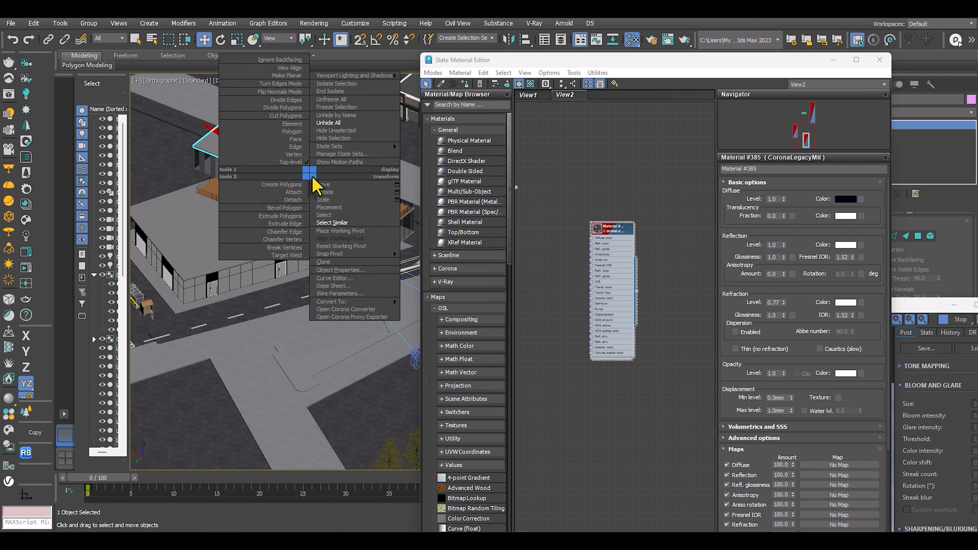
{"action": "left_click", "coordinate": [332, 223]}
Try moving the two selected slabs away from the building to check the selection, and undo the move.
{"action": "scroll", "coordinate": [247, 235], "scroll_direction": "down", "scroll_amount": 5}
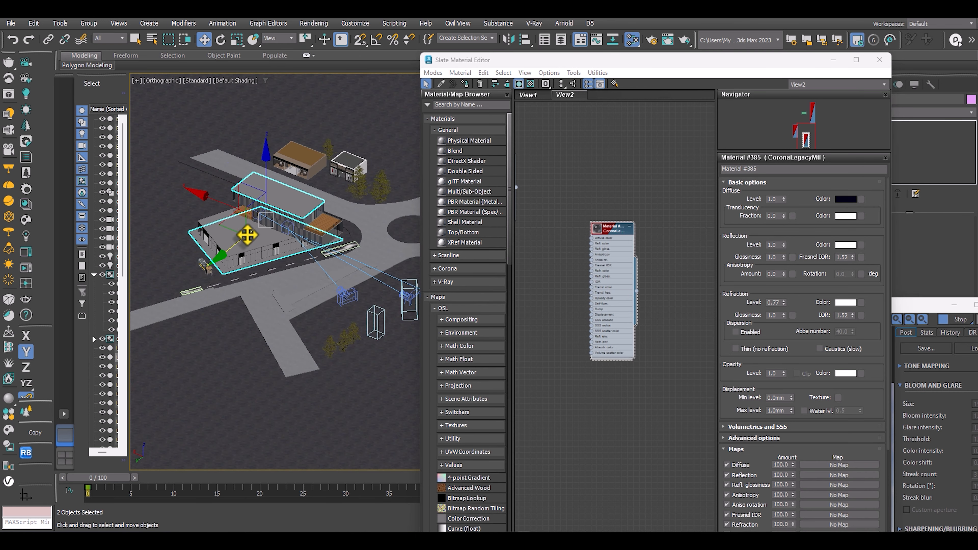
{"action": "left_click_drag", "start_coordinate": [247, 235], "coordinate": [152, 286]}
{"action": "scroll", "coordinate": [275, 216], "scroll_direction": "up", "scroll_amount": 3}
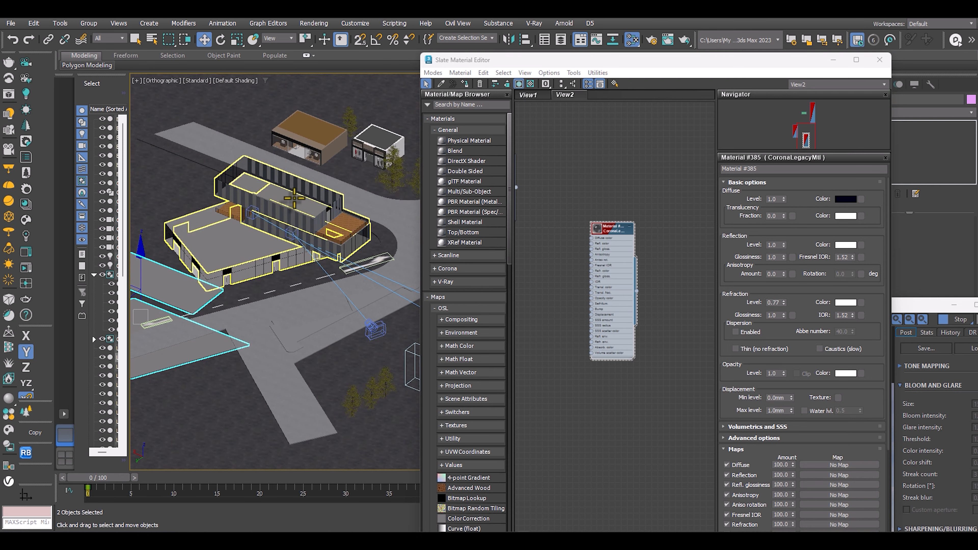
{"action": "key", "text": "ctrl+z"}
Add two more of the building's horizontal floor and roof slabs to the selection.
{"action": "scroll", "coordinate": [294, 198], "scroll_direction": "up", "scroll_amount": 5}
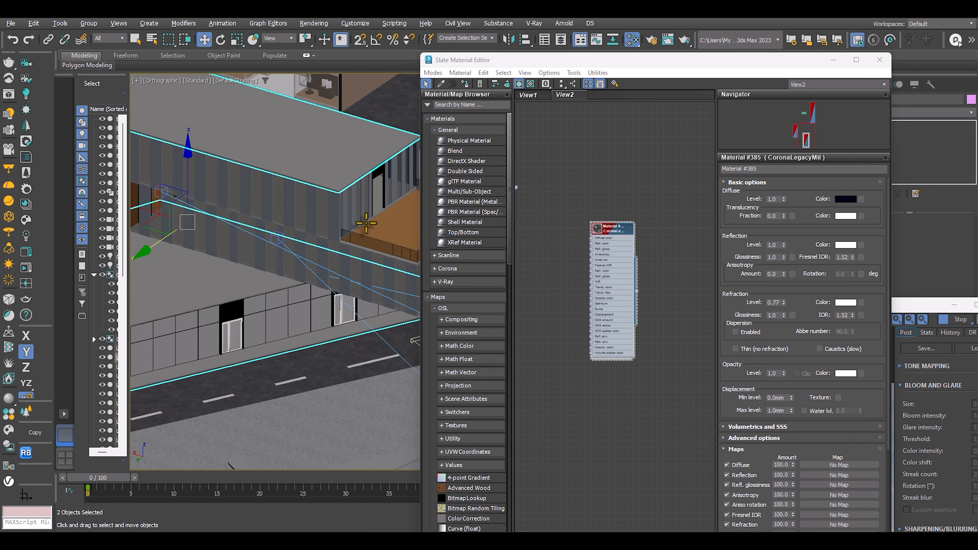
{"action": "scroll", "coordinate": [366, 223], "scroll_direction": "up", "scroll_amount": 4}
{"action": "middle_click_drag", "start_coordinate": [376, 203], "coordinate": [349, 233]}
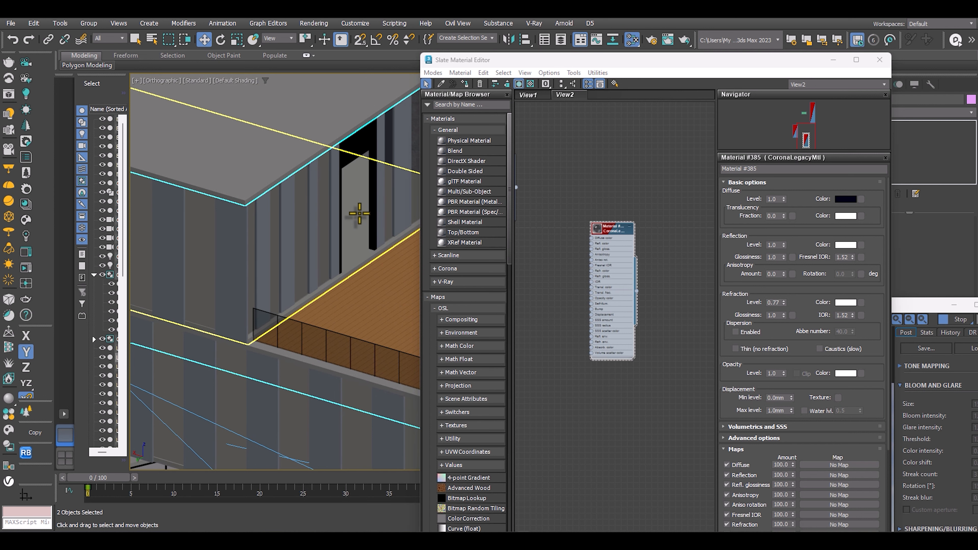
{"action": "scroll", "coordinate": [359, 214], "scroll_direction": "down", "scroll_amount": 6}
{"action": "scroll", "coordinate": [261, 304], "scroll_direction": "up", "scroll_amount": 6}
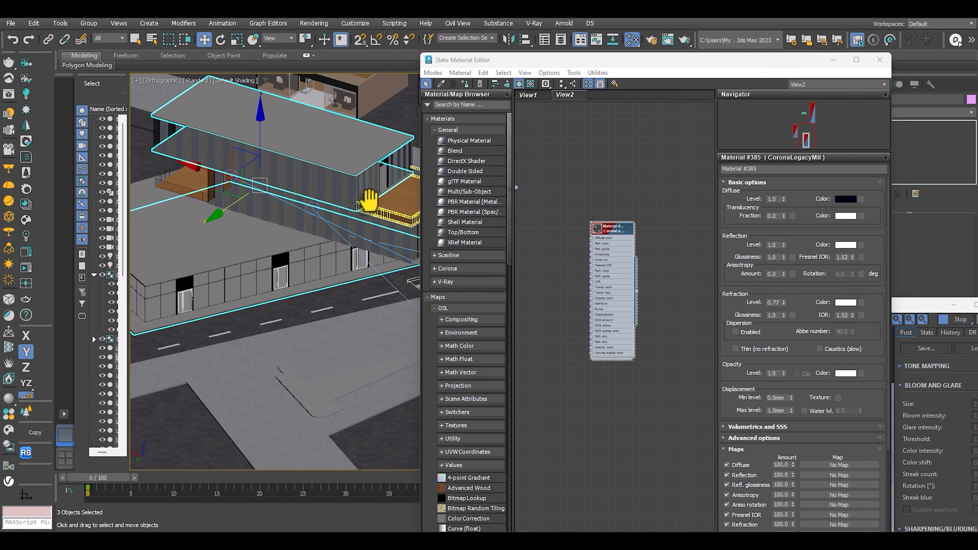
{"action": "scroll", "coordinate": [262, 304], "scroll_direction": "up", "scroll_amount": 2}
{"action": "scroll", "coordinate": [264, 302], "scroll_direction": "up", "scroll_amount": 2}
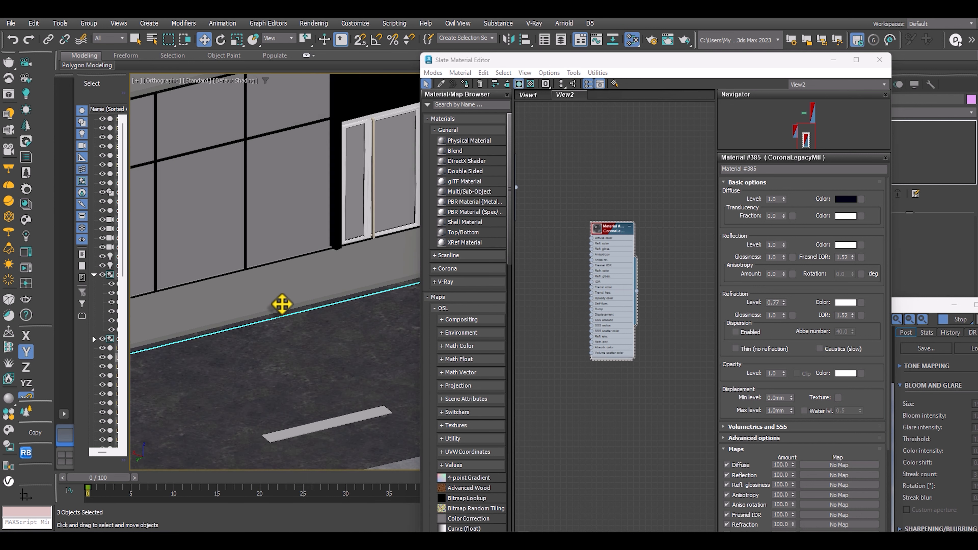
{"action": "scroll", "coordinate": [275, 296], "scroll_direction": "down", "scroll_amount": 4}
{"action": "left_click", "coordinate": [223, 228], "text": "ctrl"}
{"action": "scroll", "coordinate": [239, 227], "scroll_direction": "down", "scroll_amount": 8}
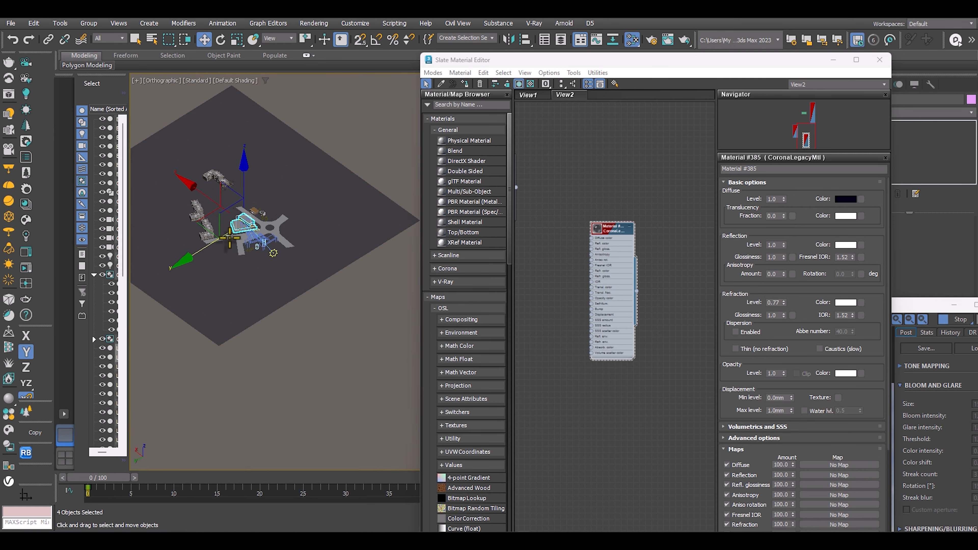
Try moving the four selected slabs off the building to check for missing ones, and undo the move.
{"action": "scroll", "coordinate": [229, 228], "scroll_direction": "up", "scroll_amount": 4}
{"action": "left_click_drag", "start_coordinate": [243, 218], "coordinate": [139, 291]}
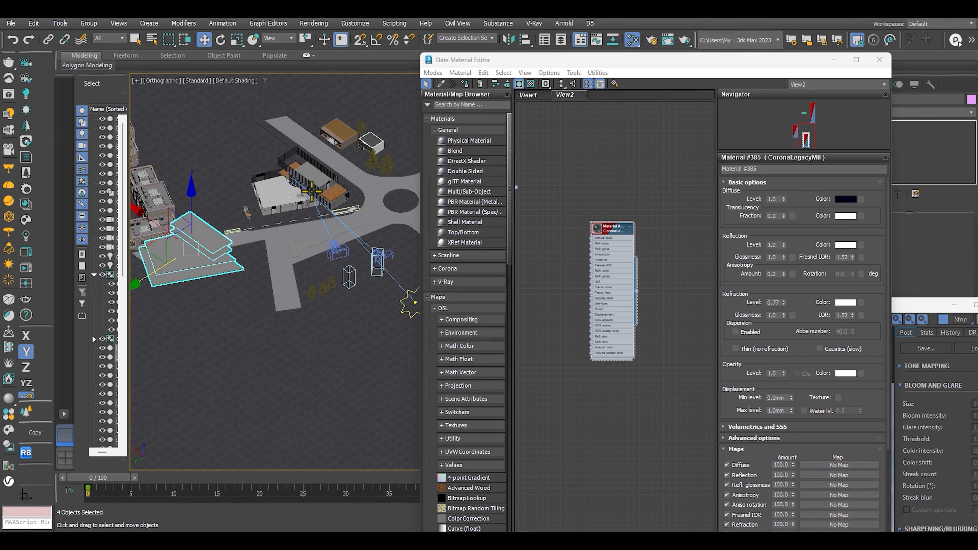
{"action": "scroll", "coordinate": [306, 174], "scroll_direction": "up", "scroll_amount": 6}
{"action": "key", "text": "ctrl+z"}
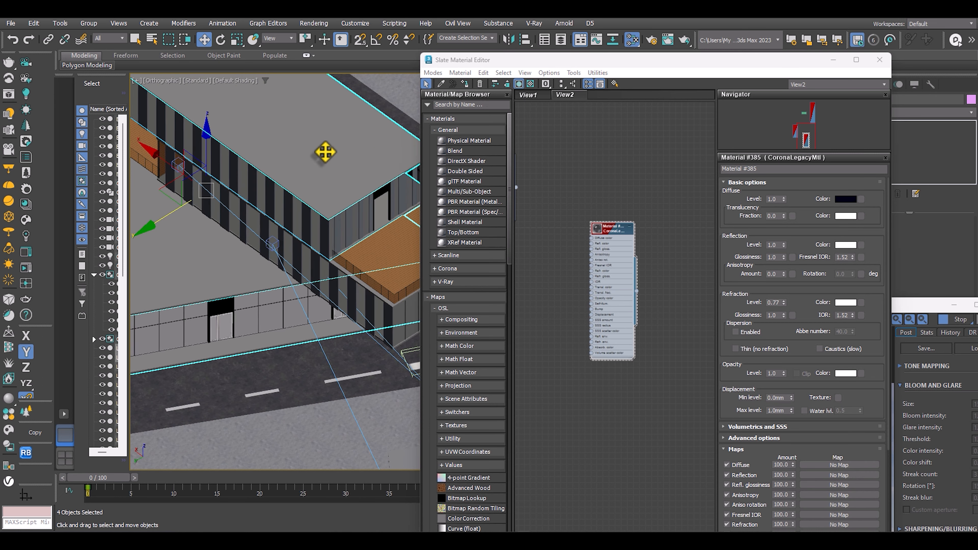
Add the remaining slab near the wooden terrace to the selected slabs.
{"action": "middle_click_drag", "start_coordinate": [325, 154], "coordinate": [353, 157], "text": "alt"}
{"action": "middle_click_drag", "start_coordinate": [214, 184], "coordinate": [385, 157], "text": "alt"}
{"action": "scroll", "coordinate": [243, 163], "scroll_direction": "up", "scroll_amount": 5}
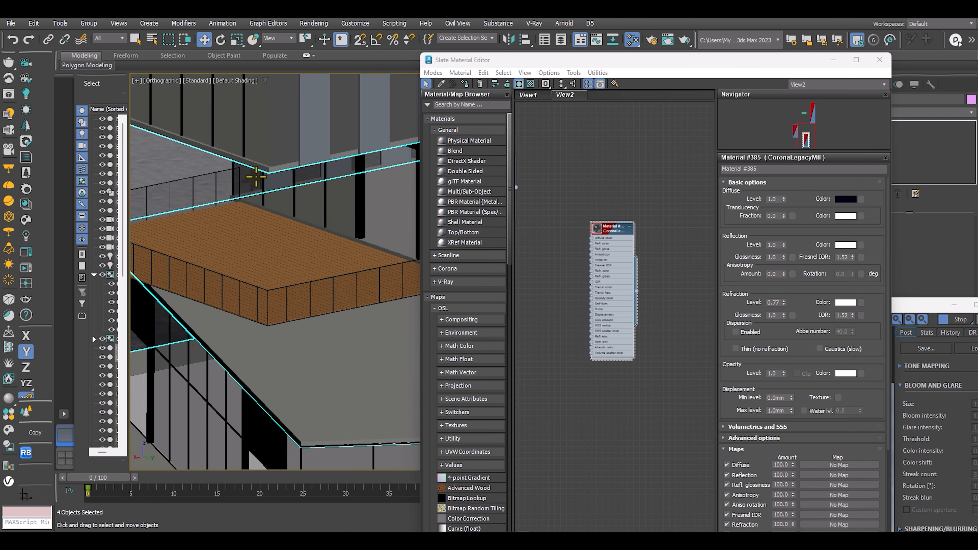
{"action": "middle_click_drag", "start_coordinate": [258, 168], "coordinate": [242, 182], "text": "alt"}
{"action": "left_click", "coordinate": [366, 216], "text": "ctrl"}
Isolate the five selected slabs and group them under the default name.
{"action": "scroll", "coordinate": [360, 218], "scroll_direction": "down", "scroll_amount": 5}
{"action": "key", "text": "alt+q"}
{"action": "scroll", "coordinate": [352, 221], "scroll_direction": "down", "scroll_amount": 5}
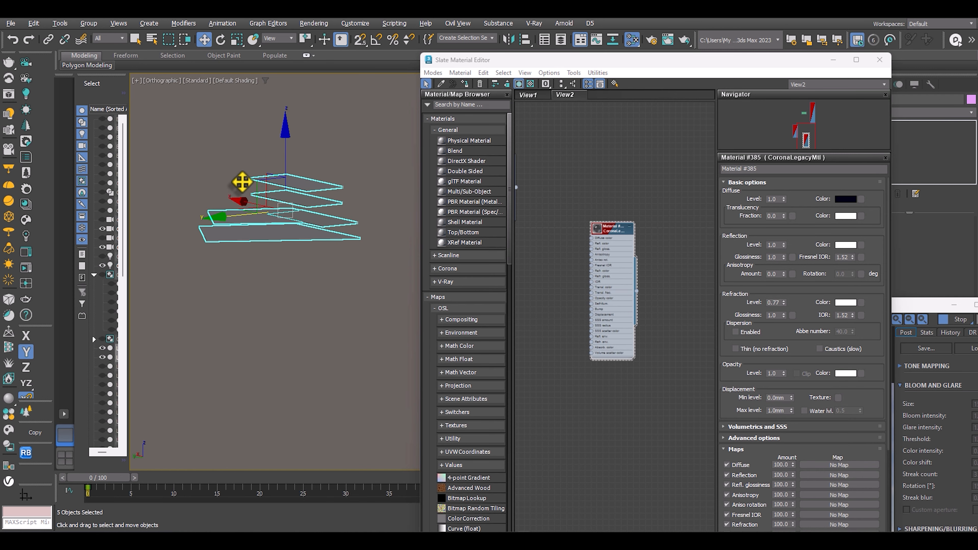
{"action": "left_click", "coordinate": [89, 23]}
{"action": "left_click", "coordinate": [94, 33]}
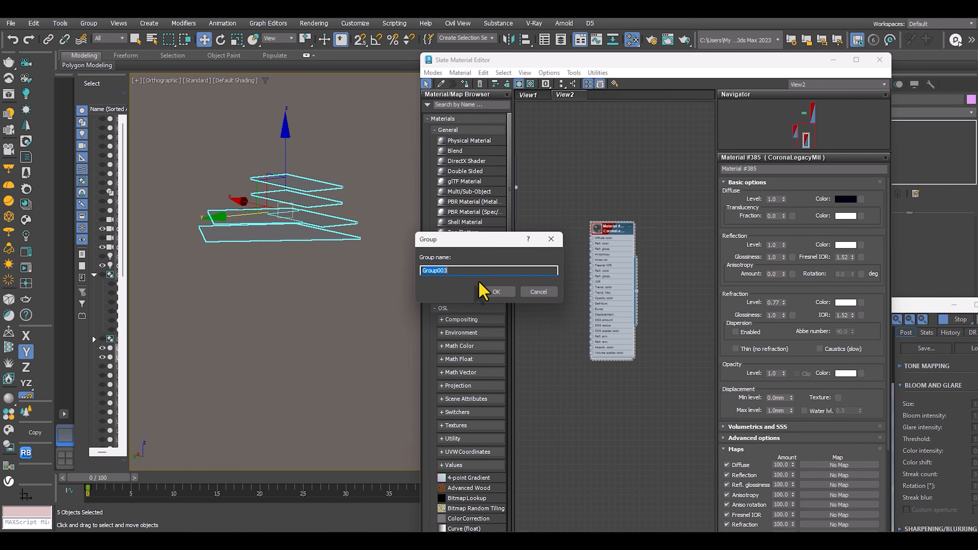
{"action": "left_click", "coordinate": [498, 289]}
Assign the Metal Sandblasted Black material to the selected group of slabs.
{"action": "scroll", "coordinate": [305, 221], "scroll_direction": "up", "scroll_amount": 3}
{"action": "middle_click_drag", "start_coordinate": [305, 221], "coordinate": [318, 243], "text": "alt"}
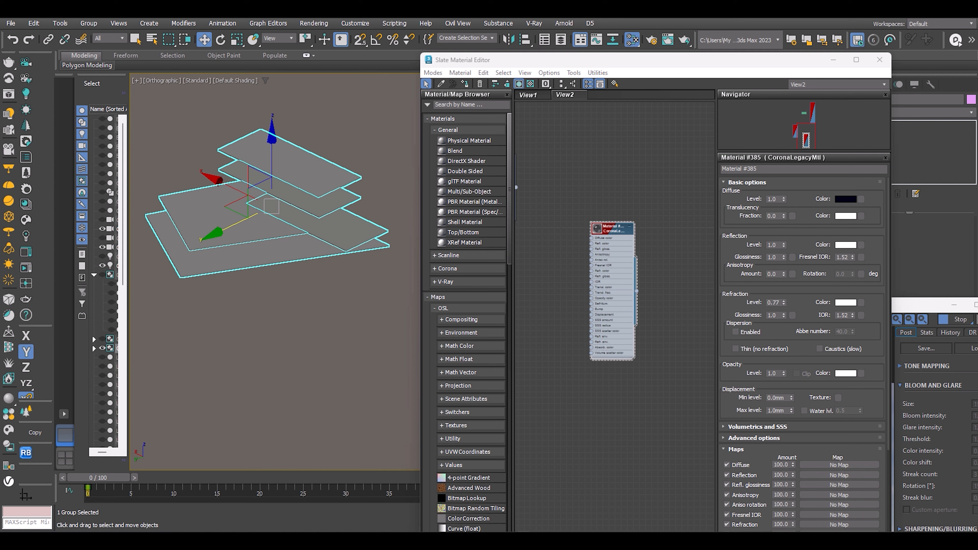
{"action": "middle_click_drag", "start_coordinate": [284, 240], "coordinate": [319, 239], "text": "alt"}
{"action": "middle_click_drag", "start_coordinate": [670, 197], "coordinate": [594, 203]}
{"action": "scroll", "coordinate": [595, 204], "scroll_direction": "down", "scroll_amount": 7}
{"action": "scroll", "coordinate": [597, 234], "scroll_direction": "up", "scroll_amount": 7}
{"action": "middle_click_drag", "start_coordinate": [608, 135], "coordinate": [624, 238]}
{"action": "double_click", "coordinate": [631, 172]}
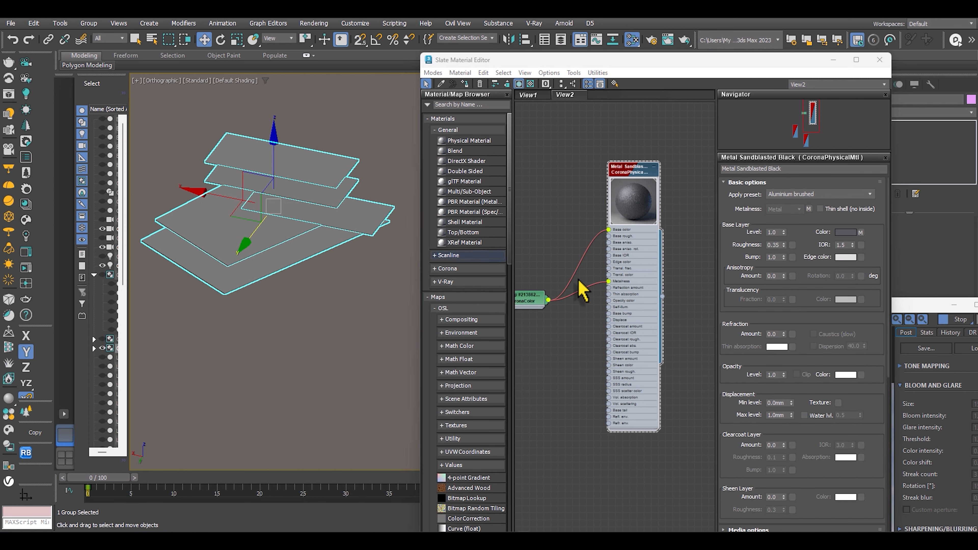
{"action": "left_click_drag", "start_coordinate": [662, 297], "coordinate": [515, 149]}
{"action": "left_click_drag", "start_coordinate": [315, 179], "coordinate": [325, 181]}
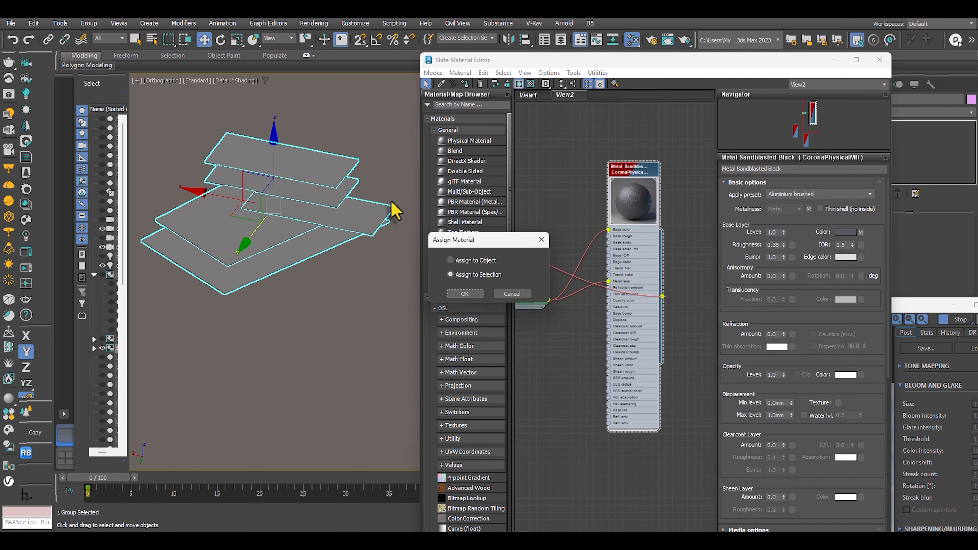
{"action": "left_click", "coordinate": [505, 307]}
Move the material editor and render window off the viewport and restore the rest of the scene from isolation.
{"action": "left_click_drag", "start_coordinate": [606, 64], "coordinate": [222, 110]}
{"action": "left_click_drag", "start_coordinate": [750, 311], "coordinate": [726, 175]}
{"action": "right_click", "coordinate": [650, 117]}
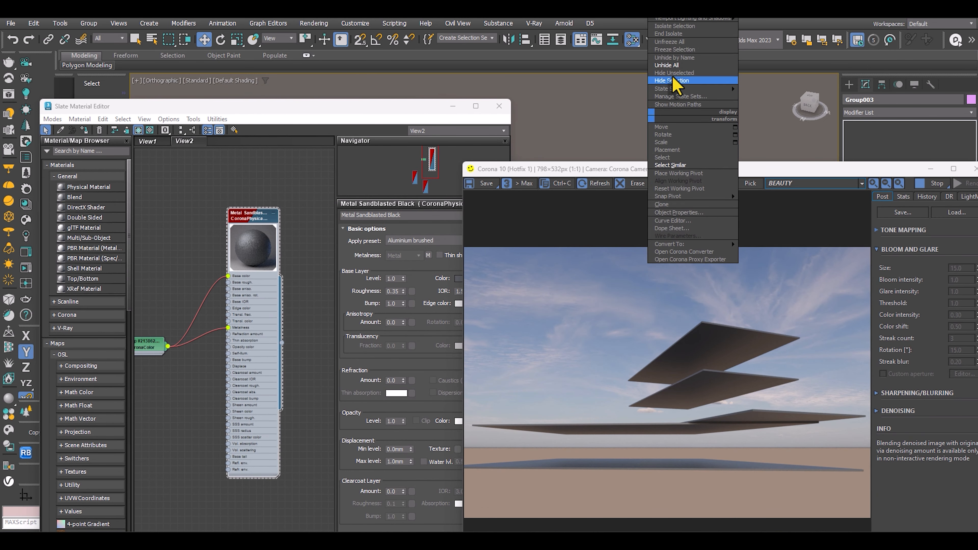
{"action": "left_click", "coordinate": [672, 80]}
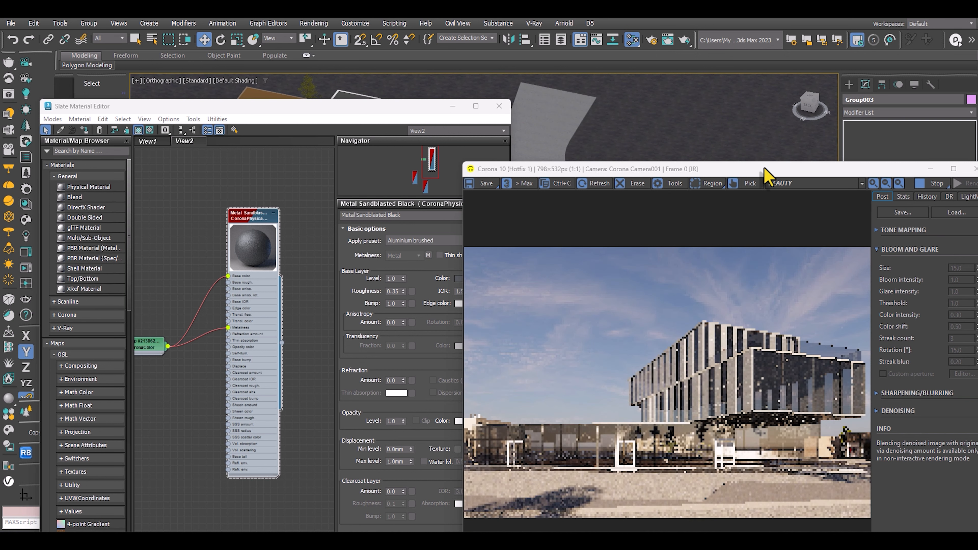
Add a UVW Map modifier to the slab group with Real-World Map Size enabled.
{"action": "left_click_drag", "start_coordinate": [764, 171], "coordinate": [541, 138]}
{"action": "left_click", "coordinate": [885, 112]}
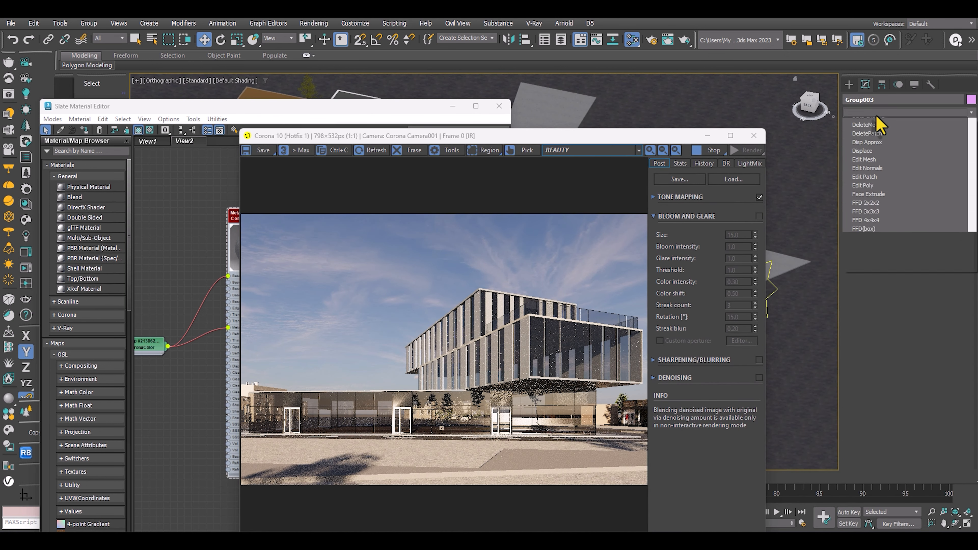
{"action": "key", "text": "u"}
{"action": "key", "text": "u"}
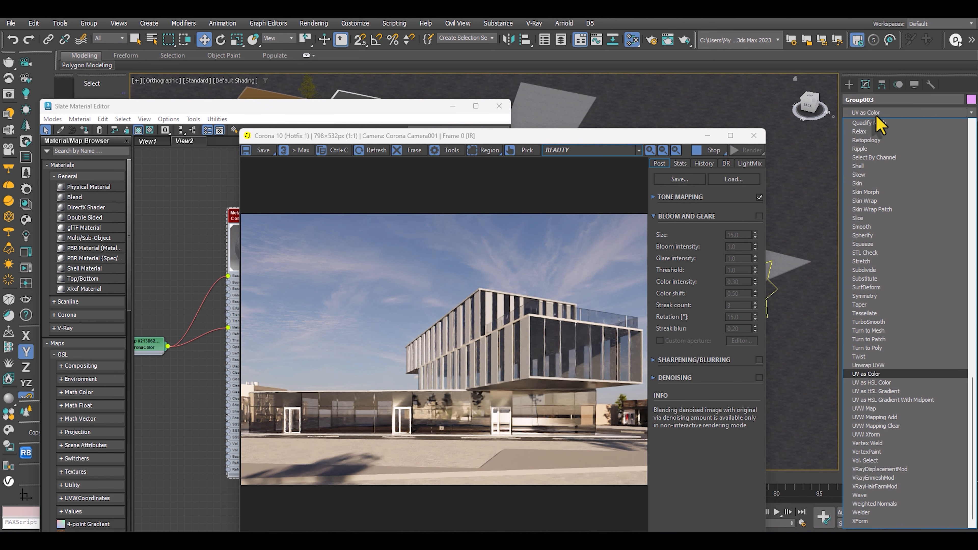
{"action": "left_click", "coordinate": [873, 409]}
{"action": "left_click", "coordinate": [877, 381]}
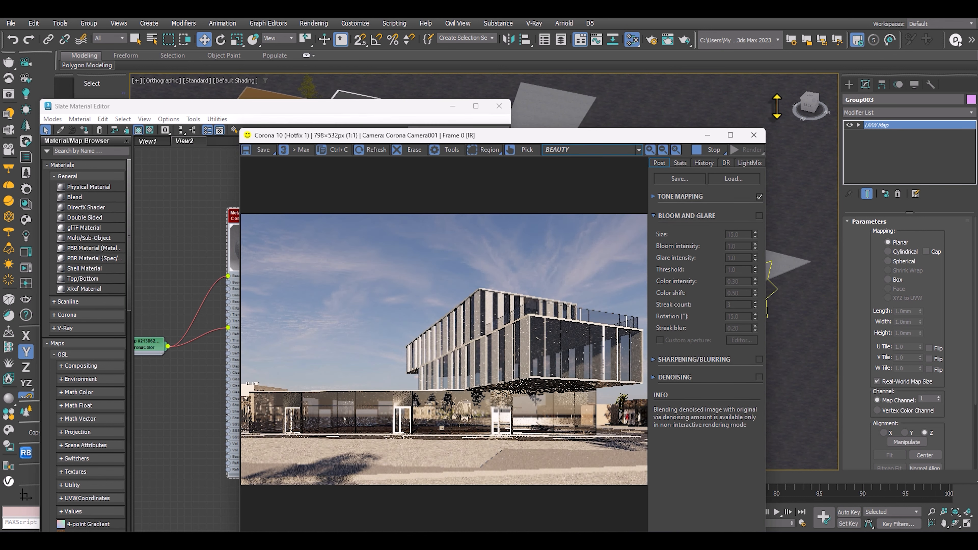
Move the render window and material editor clear of the viewport and select the road surface around the building.
{"action": "left_click_drag", "start_coordinate": [633, 116], "coordinate": [858, 104]}
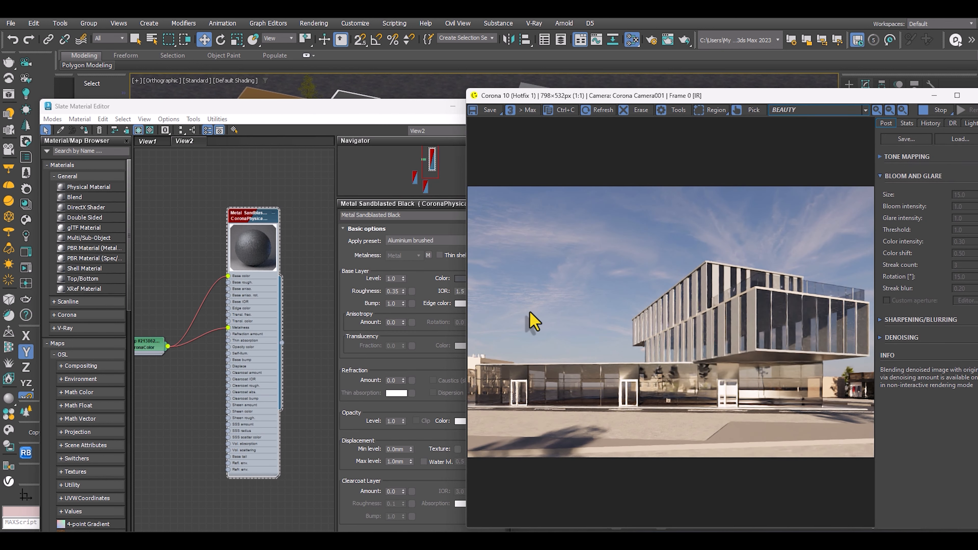
{"action": "left_click_drag", "start_coordinate": [374, 108], "coordinate": [255, 387]}
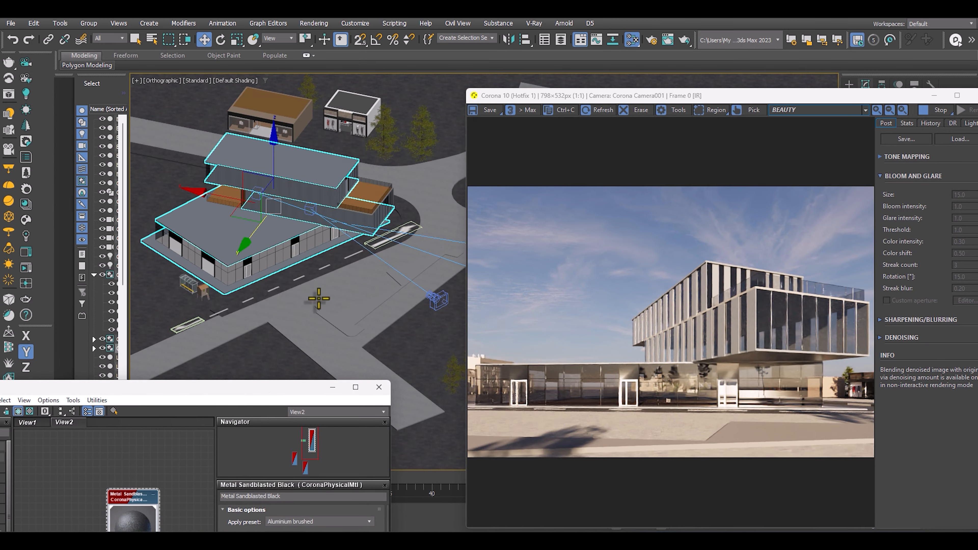
{"action": "scroll", "coordinate": [318, 300], "scroll_direction": "down", "scroll_amount": 3}
{"action": "scroll", "coordinate": [328, 295], "scroll_direction": "up", "scroll_amount": 3}
{"action": "left_click", "coordinate": [307, 289]}
{"action": "middle_click_drag", "start_coordinate": [322, 286], "coordinate": [324, 253], "text": "alt"}
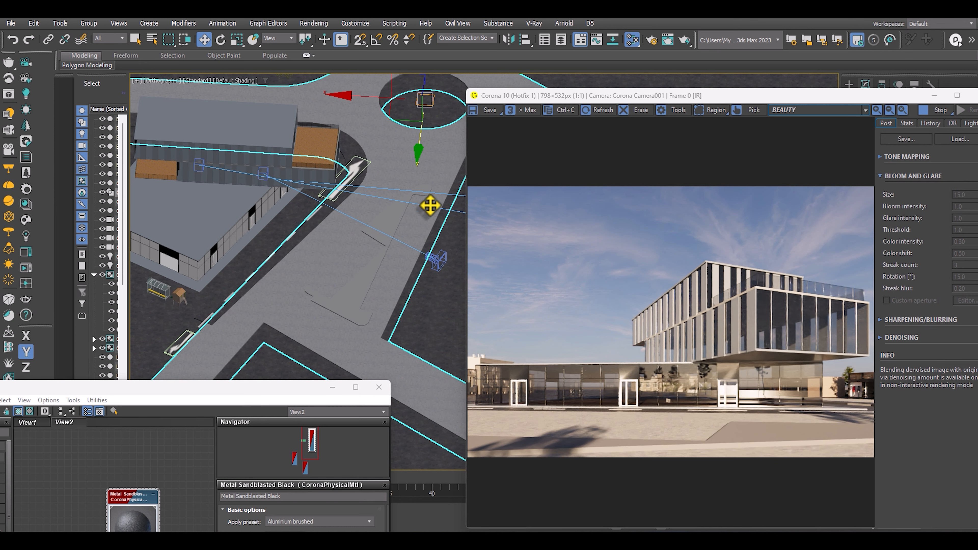
{"action": "left_click_drag", "start_coordinate": [209, 394], "coordinate": [273, 424]}
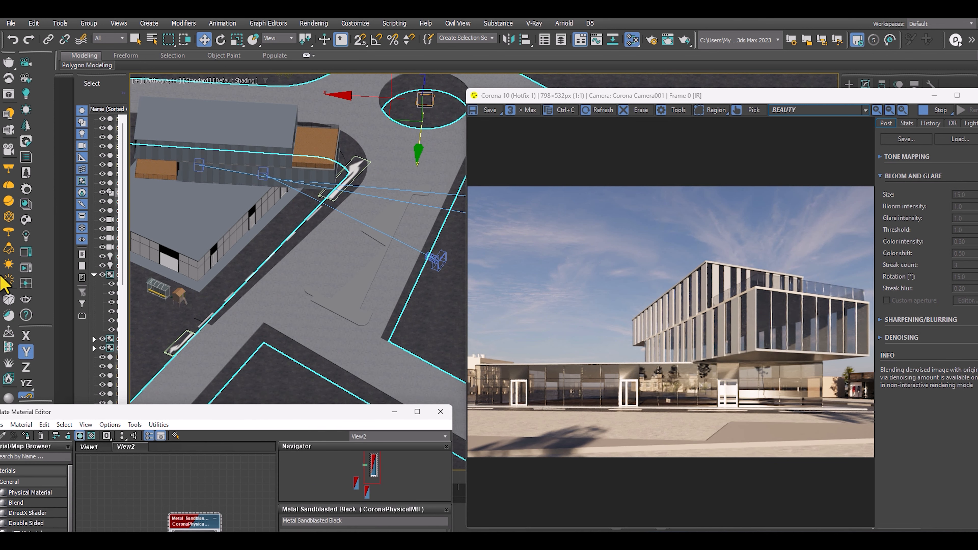
Look through the Roads category of the Corona Material Library for an asphalt material.
{"action": "left_click", "coordinate": [26, 204]}
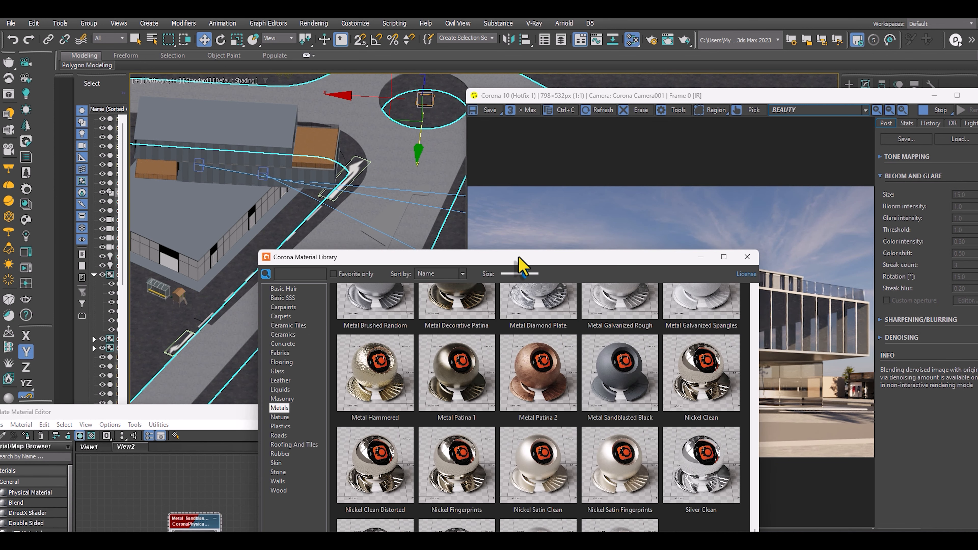
{"action": "left_click_drag", "start_coordinate": [518, 258], "coordinate": [415, 67]}
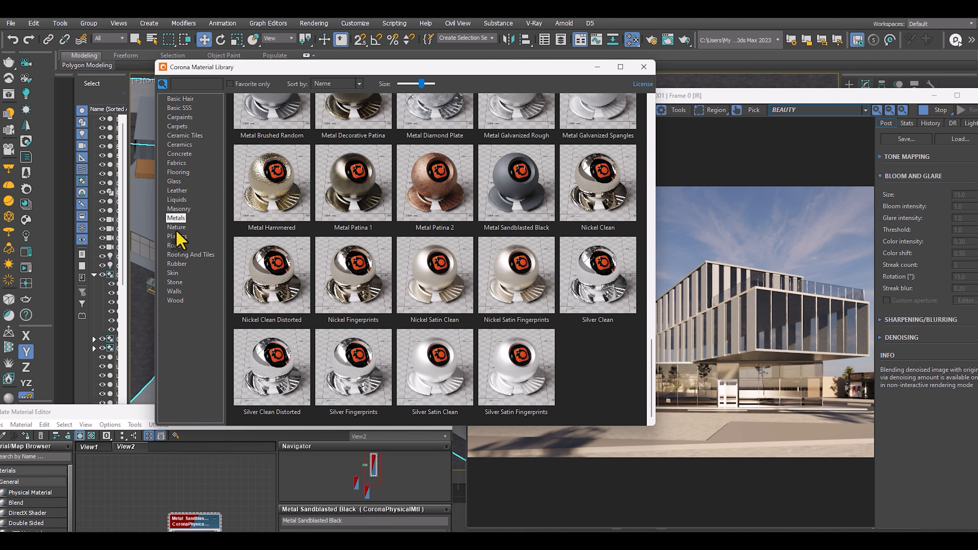
{"action": "left_click", "coordinate": [176, 246]}
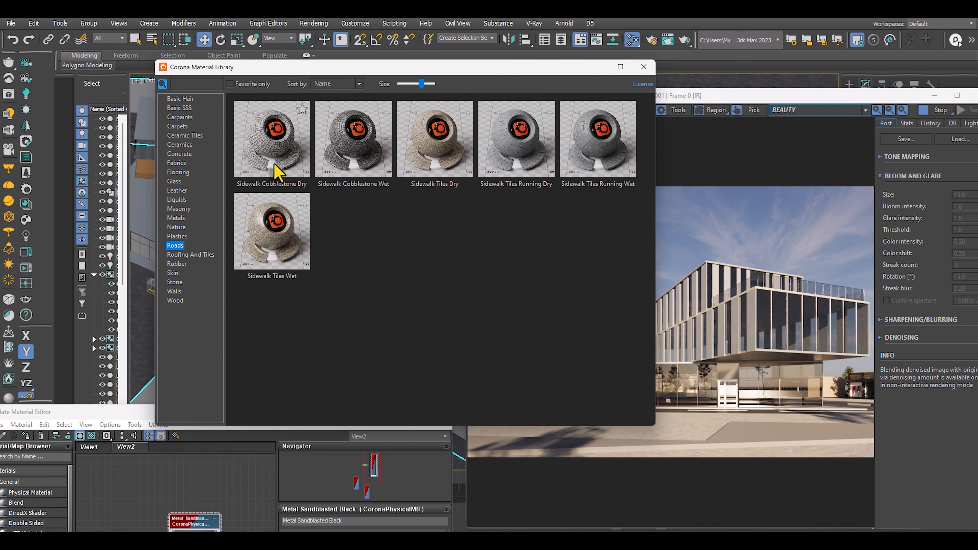
{"action": "left_click", "coordinate": [643, 67]}
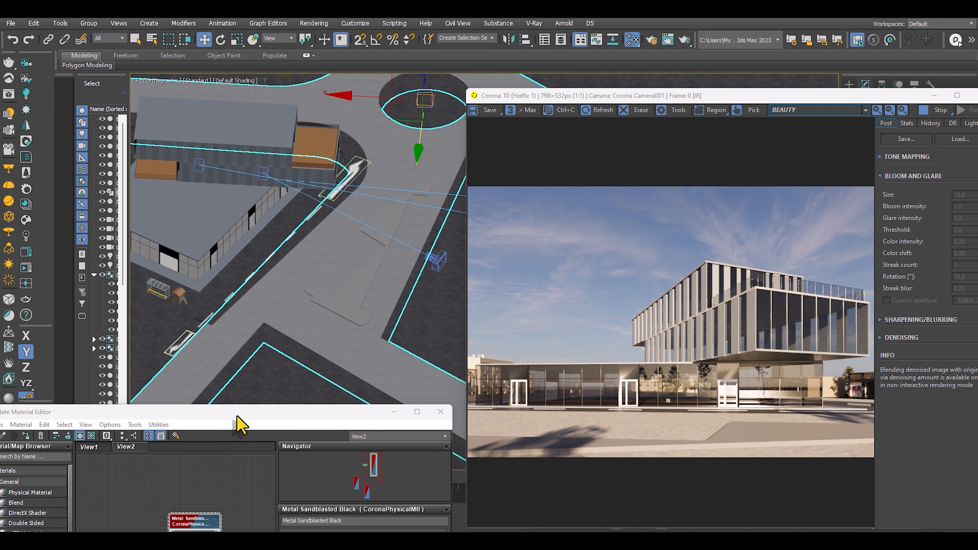
Import the Asphalt Black Cracked material from the Ground assets of Chaos Cosmos onto the selected road.
{"action": "left_click_drag", "start_coordinate": [237, 416], "coordinate": [427, 277]}
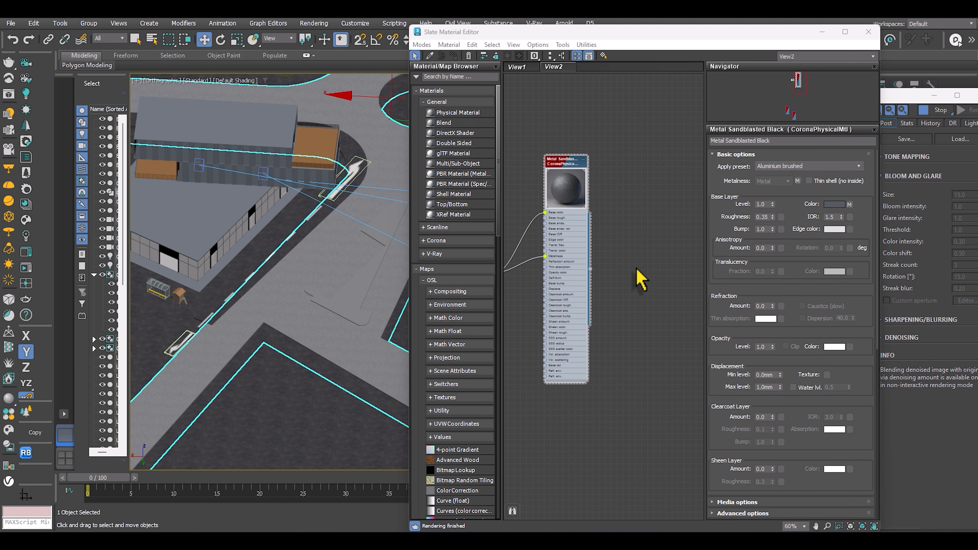
{"action": "left_click", "coordinate": [643, 278]}
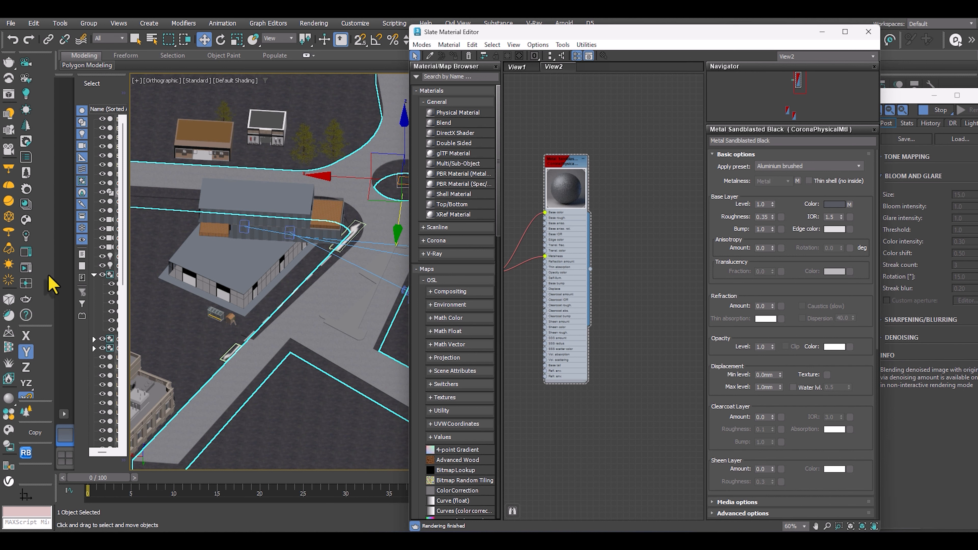
{"action": "left_click", "coordinate": [25, 232]}
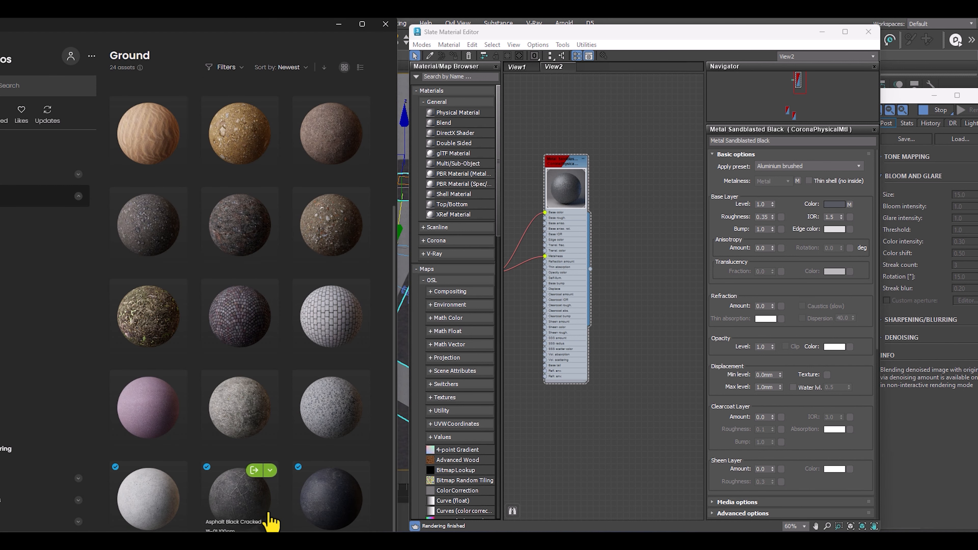
{"action": "left_click", "coordinate": [255, 470]}
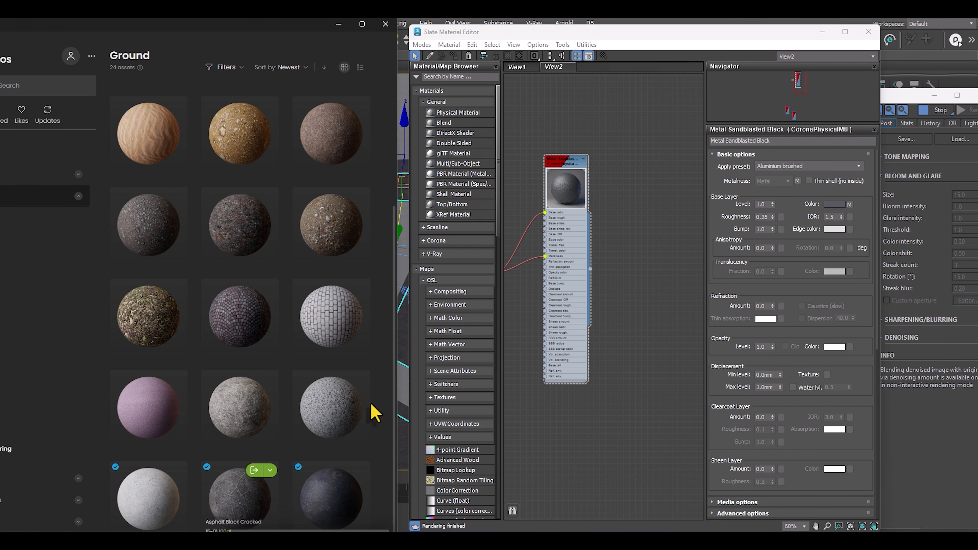
{"action": "left_click", "coordinate": [342, 27]}
Pick the asphalt material from the road and load its node graph into an empty area of the material editor.
{"action": "scroll", "coordinate": [337, 328], "scroll_direction": "up", "scroll_amount": 4}
{"action": "middle_click_drag", "start_coordinate": [336, 323], "coordinate": [216, 371]}
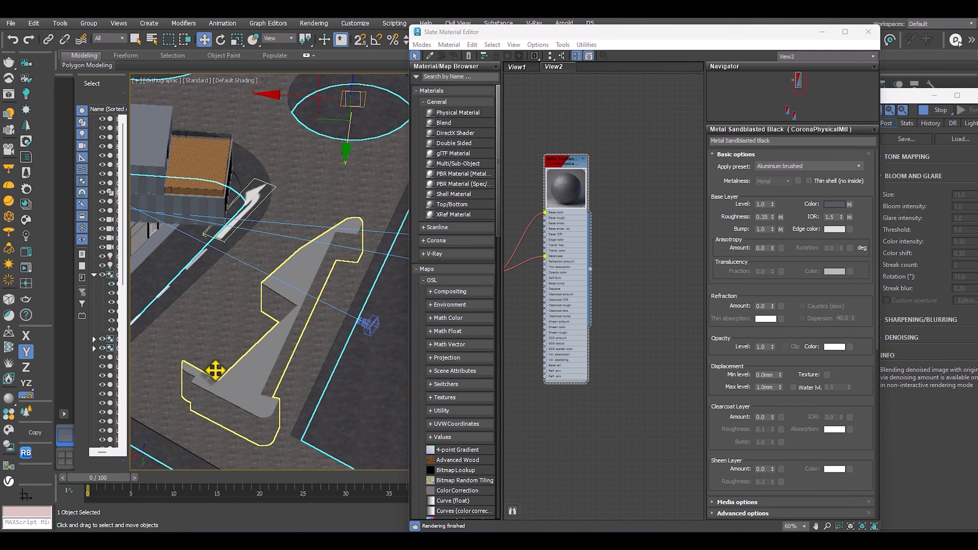
{"action": "scroll", "coordinate": [231, 360], "scroll_direction": "down", "scroll_amount": 4}
{"action": "middle_click_drag", "start_coordinate": [597, 200], "coordinate": [573, 271]}
{"action": "scroll", "coordinate": [574, 266], "scroll_direction": "down", "scroll_amount": 2}
{"action": "middle_click_drag", "start_coordinate": [577, 261], "coordinate": [647, 284]}
{"action": "middle_click_drag", "start_coordinate": [636, 150], "coordinate": [672, 385]}
{"action": "middle_click_drag", "start_coordinate": [633, 312], "coordinate": [638, 265]}
{"action": "left_click", "coordinate": [430, 56]}
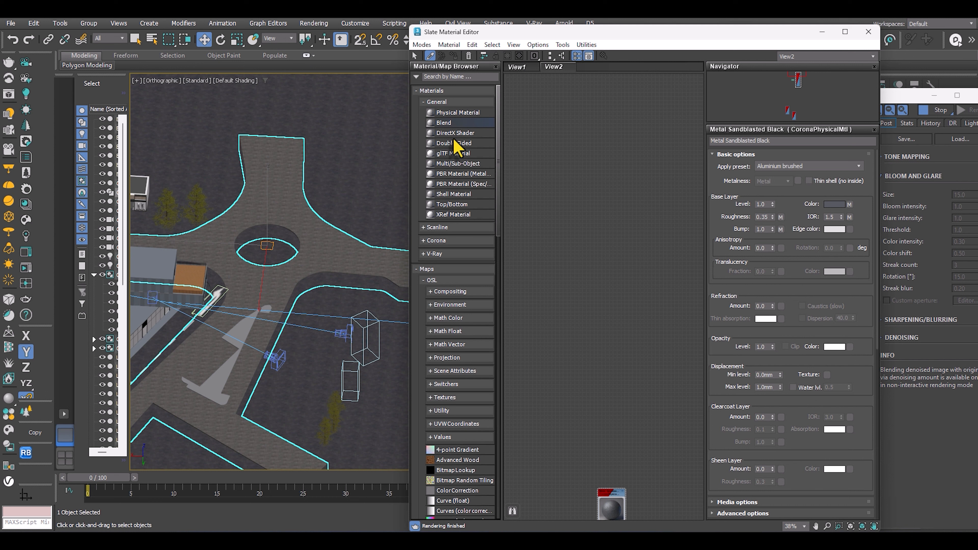
{"action": "left_click", "coordinate": [265, 196]}
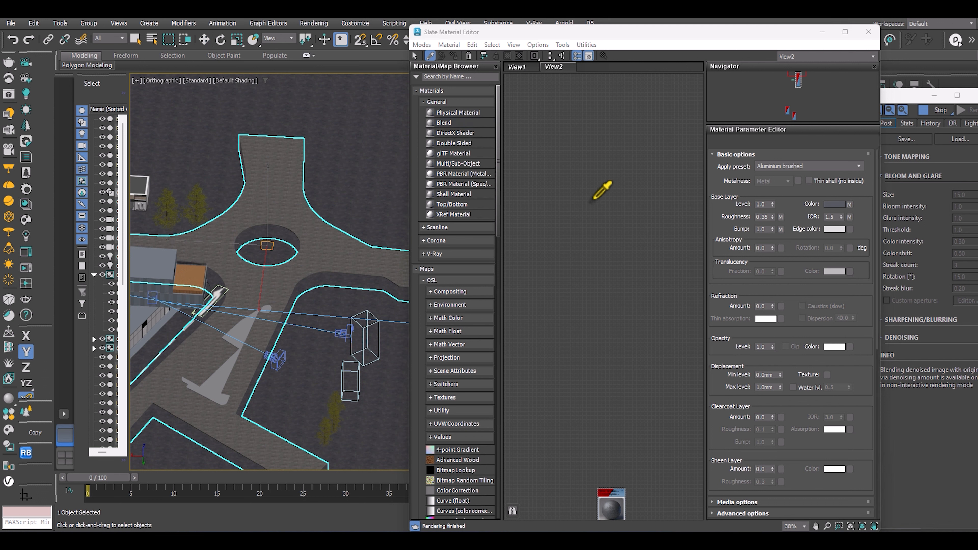
{"action": "middle_click_drag", "start_coordinate": [597, 221], "coordinate": [629, 188]}
{"action": "scroll", "coordinate": [666, 233], "scroll_direction": "up", "scroll_amount": 3}
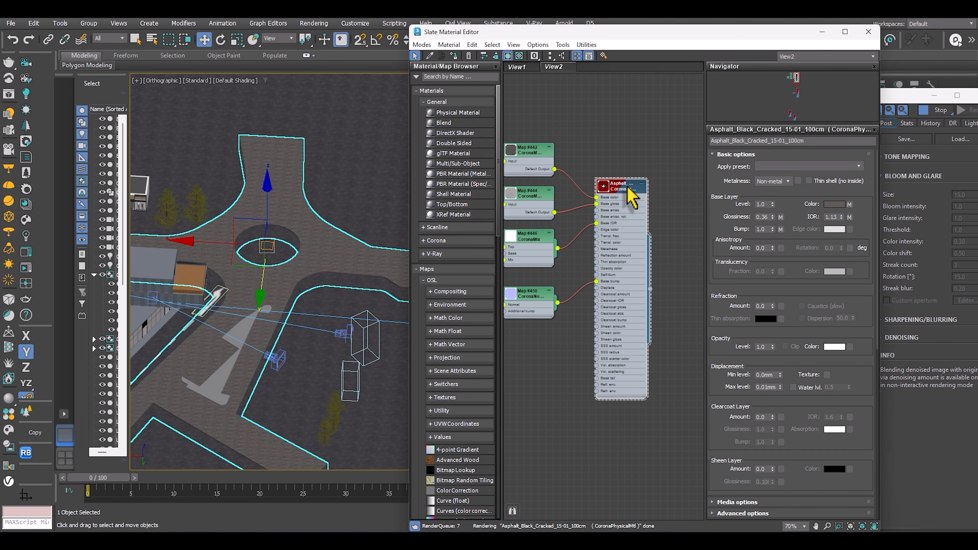
{"action": "scroll", "coordinate": [573, 245], "scroll_direction": "up", "scroll_amount": 1}
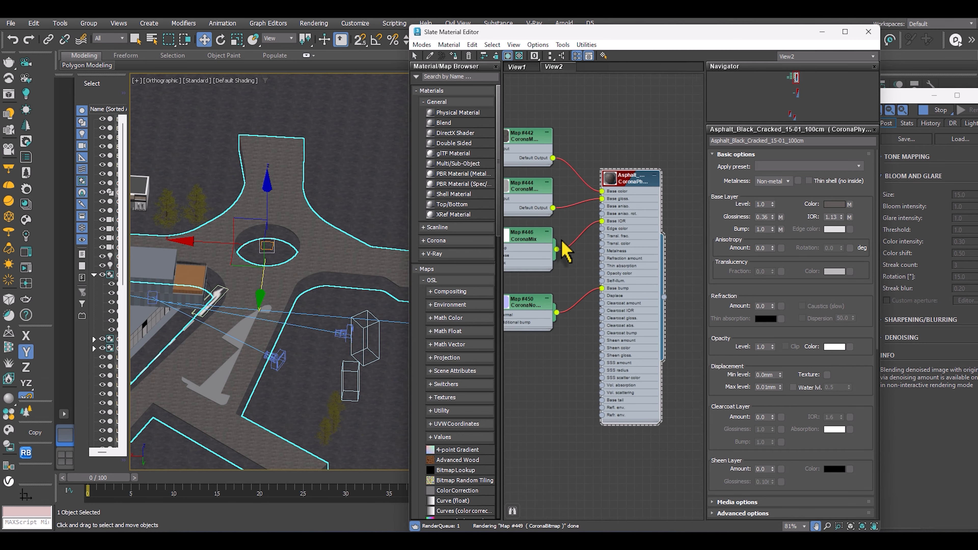
{"action": "middle_click_drag", "start_coordinate": [564, 244], "coordinate": [623, 198]}
{"action": "scroll", "coordinate": [312, 242], "scroll_direction": "up", "scroll_amount": 3}
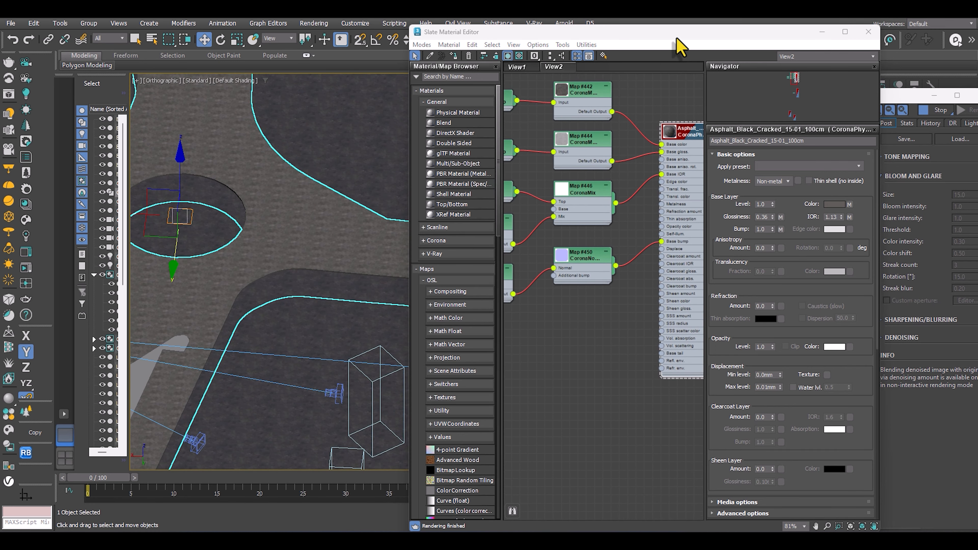
Uncover the interactive render and examine how the asphalt looks on the road in front of the building.
{"action": "left_click_drag", "start_coordinate": [677, 38], "coordinate": [273, 72]}
{"action": "scroll", "coordinate": [670, 400], "scroll_direction": "up", "scroll_amount": 3}
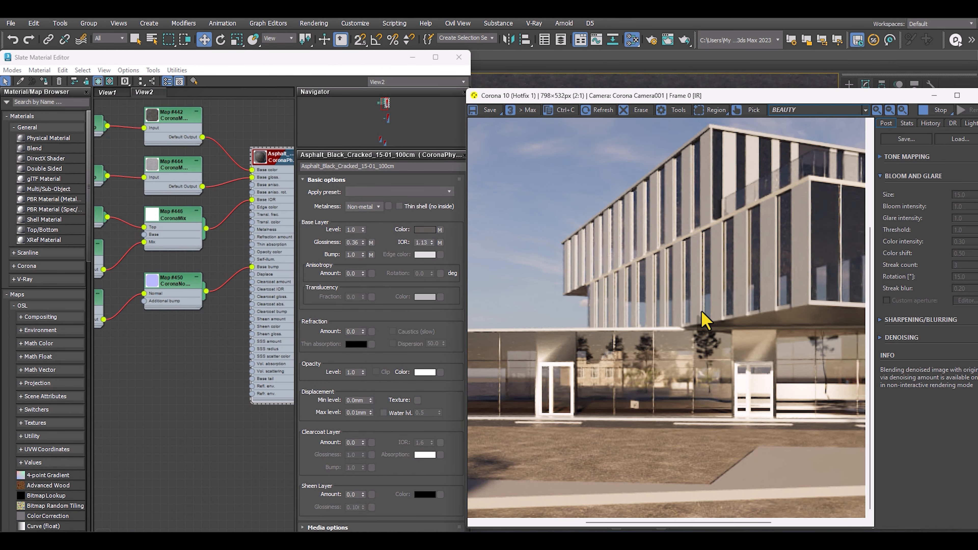
{"action": "scroll", "coordinate": [701, 312], "scroll_direction": "down", "scroll_amount": 2}
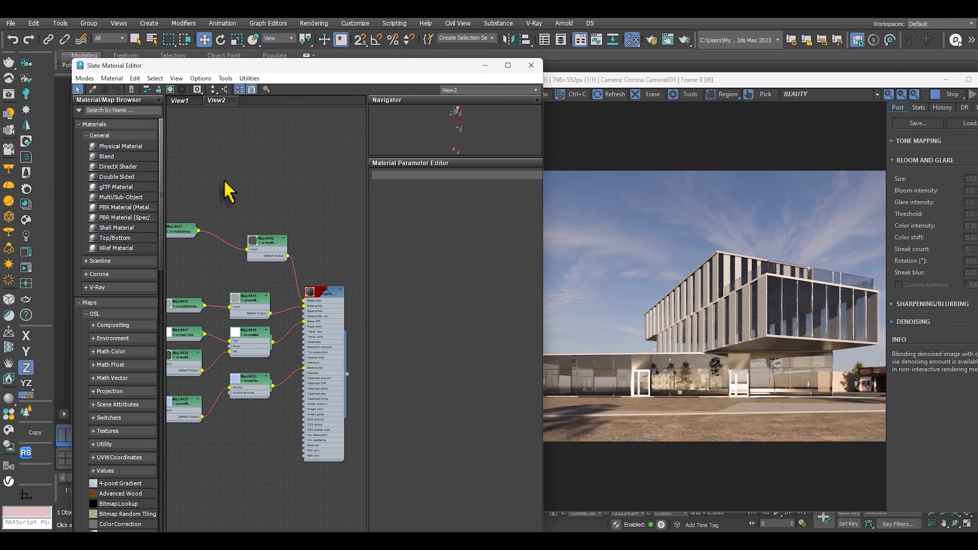
Add a CoronaColorCorrect map above the asphalt material's nodes.
{"action": "right_click", "coordinate": [224, 170]}
{"action": "mouse_move", "coordinate": [250, 188]}
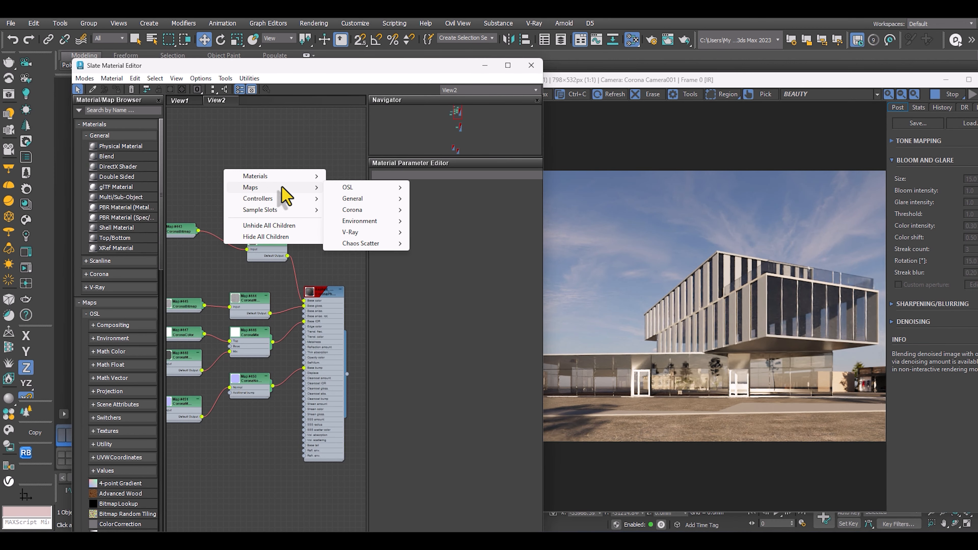
{"action": "mouse_move", "coordinate": [352, 209]}
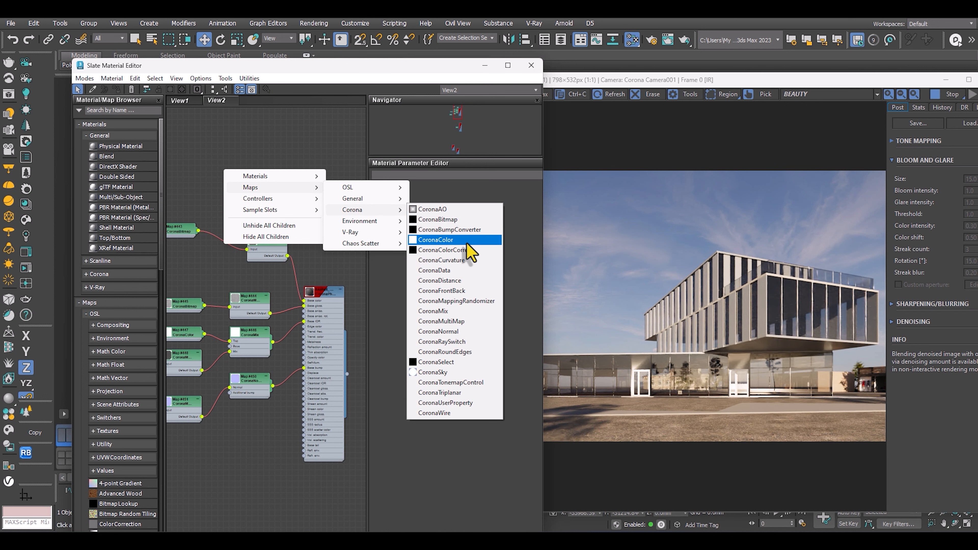
{"action": "left_click", "coordinate": [447, 250]}
{"action": "left_click_drag", "start_coordinate": [227, 170], "coordinate": [256, 178]}
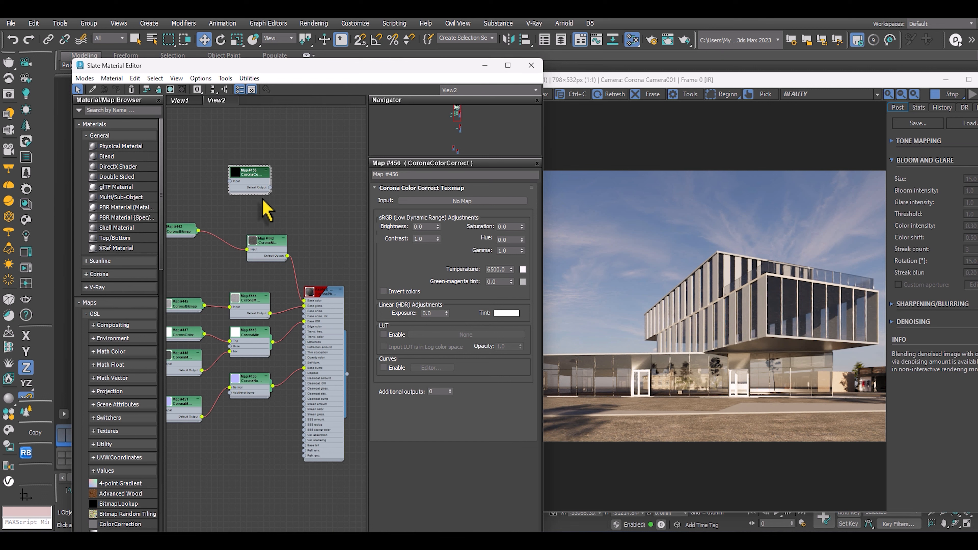
Route the asphalt's colour CoronaMappingRandomizer through the CoronaColorCorrect map into the material's Base color.
{"action": "middle_click_drag", "start_coordinate": [297, 284], "coordinate": [291, 274]}
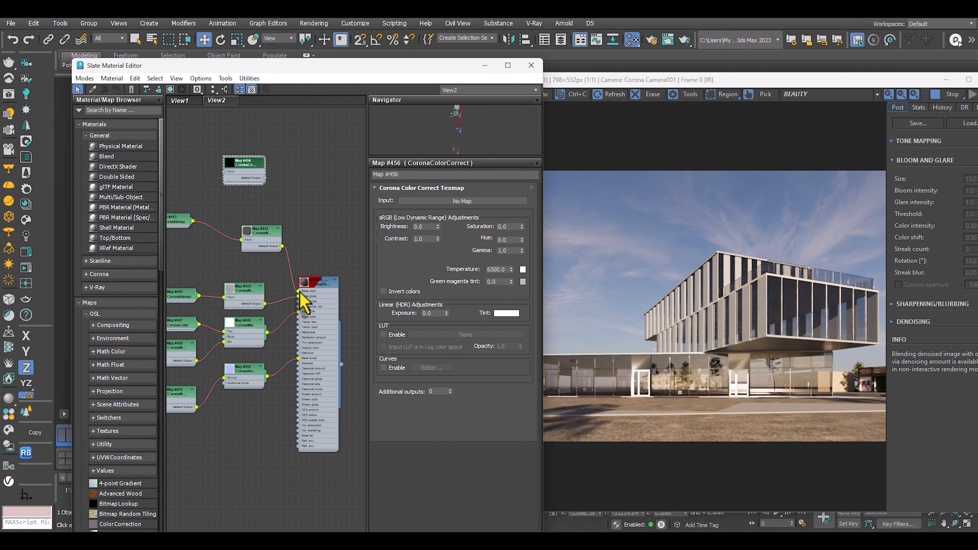
{"action": "mouse_move", "coordinate": [300, 292]}
{"action": "left_mouse_down"}
{"action": "mouse_move", "coordinate": [318, 244]}
{"action": "mouse_move", "coordinate": [225, 171]}
{"action": "mouse_move", "coordinate": [306, 192]}
{"action": "mouse_move", "coordinate": [295, 290]}
{"action": "left_mouse_up"}
{"action": "left_click", "coordinate": [309, 270]}
{"action": "scroll", "coordinate": [302, 269], "scroll_direction": "up", "scroll_amount": 3}
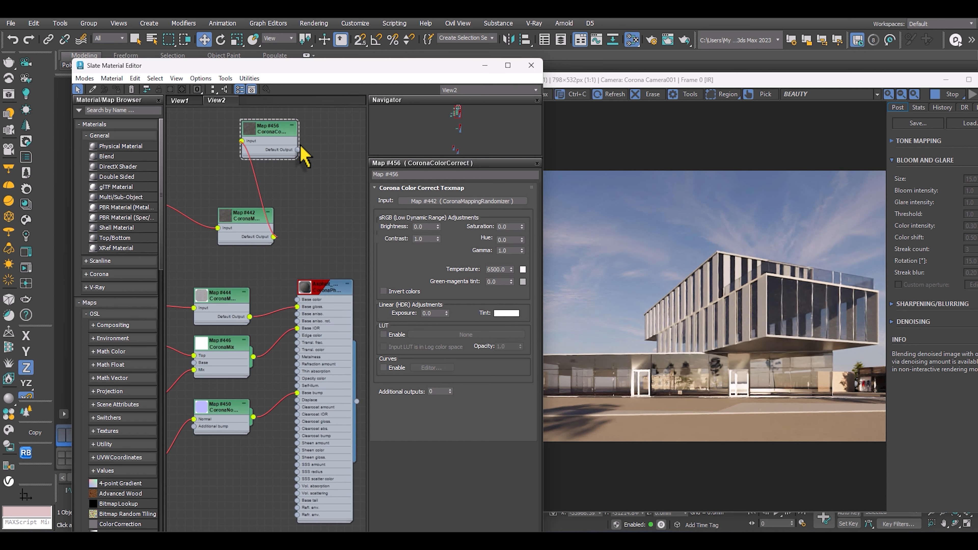
{"action": "left_click_drag", "start_coordinate": [297, 150], "coordinate": [297, 299]}
{"action": "left_click_drag", "start_coordinate": [285, 134], "coordinate": [332, 150]}
{"action": "scroll", "coordinate": [292, 181], "scroll_direction": "down", "scroll_amount": 3}
{"action": "middle_click_drag", "start_coordinate": [293, 180], "coordinate": [288, 213]}
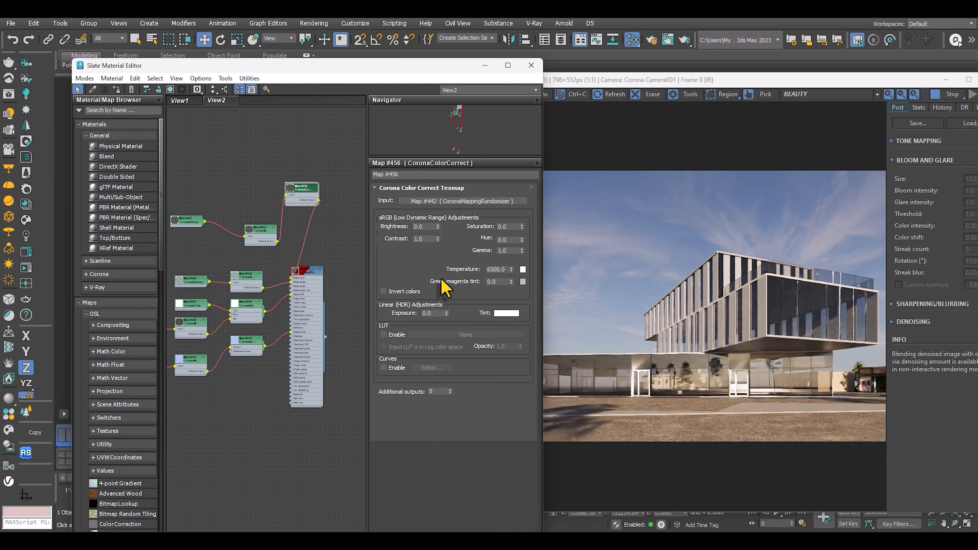
Set the asphalt colour correction to saturation -0.32 and gamma 0.6, and inspect the road in the render.
{"action": "double_click", "coordinate": [509, 227]}
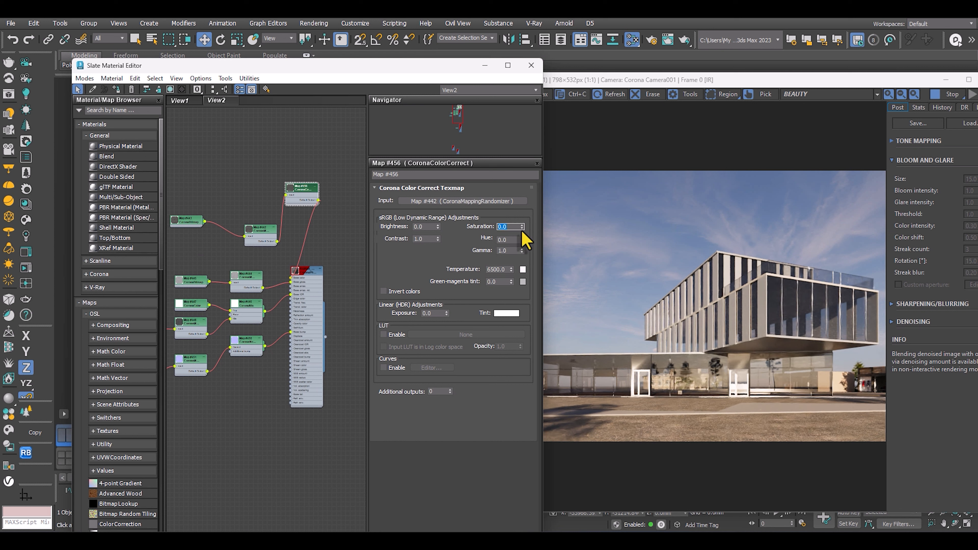
{"action": "left_click_drag", "start_coordinate": [522, 228], "coordinate": [521, 237]}
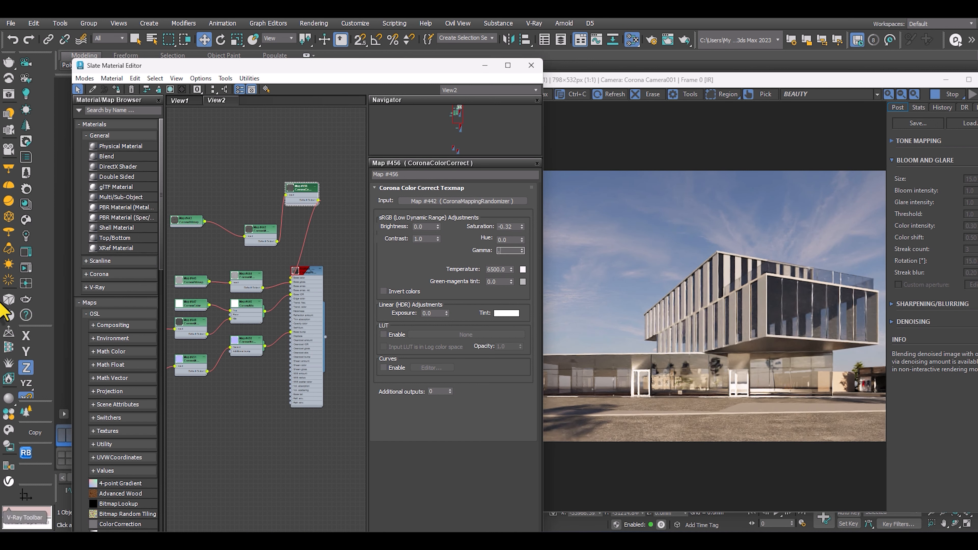
{"action": "key", "text": "Return"}
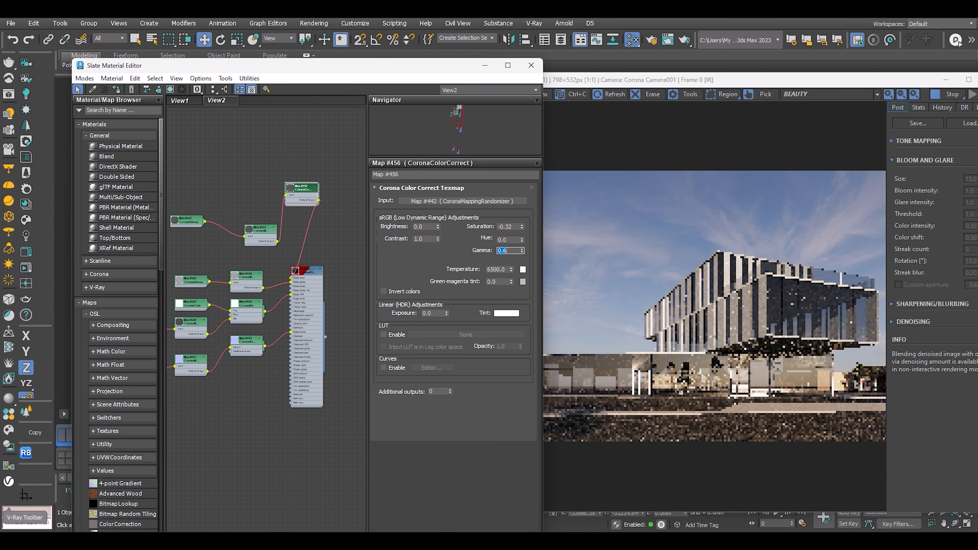
{"action": "scroll", "coordinate": [749, 429], "scroll_direction": "up", "scroll_amount": 1}
{"action": "scroll", "coordinate": [804, 428], "scroll_direction": "down", "scroll_amount": 1}
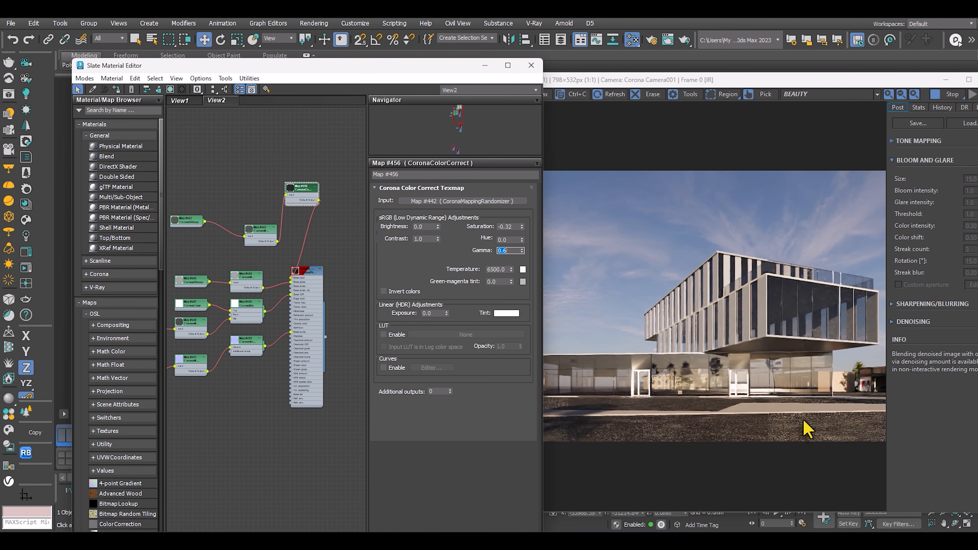
{"action": "scroll", "coordinate": [799, 428], "scroll_direction": "up", "scroll_amount": 1}
{"action": "scroll", "coordinate": [774, 436], "scroll_direction": "down", "scroll_amount": 1}
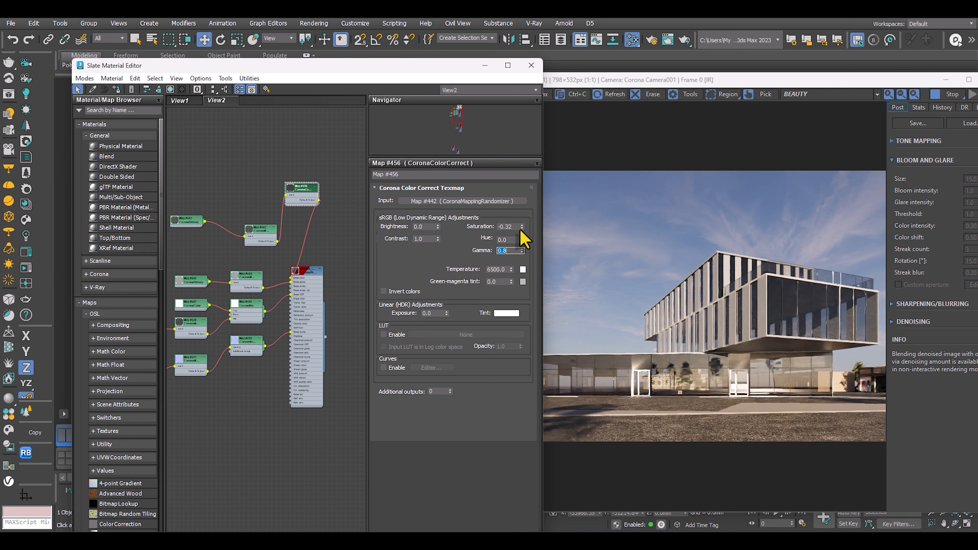
Set the asphalt colour correction to saturation -0.85, gamma 0.8, contrast 0.62 and brightness -0.02.
{"action": "left_click_drag", "start_coordinate": [523, 230], "coordinate": [524, 250]}
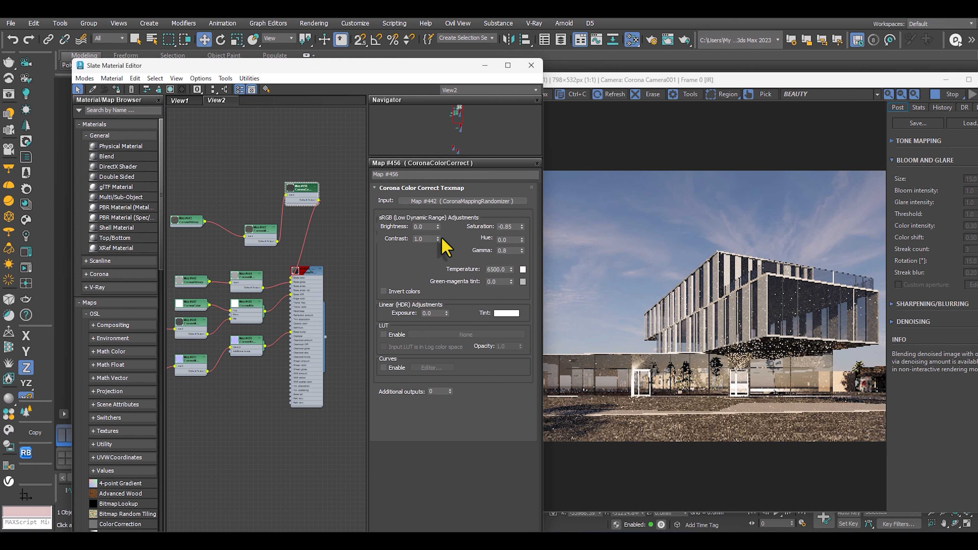
{"action": "left_click_drag", "start_coordinate": [438, 241], "coordinate": [441, 181]}
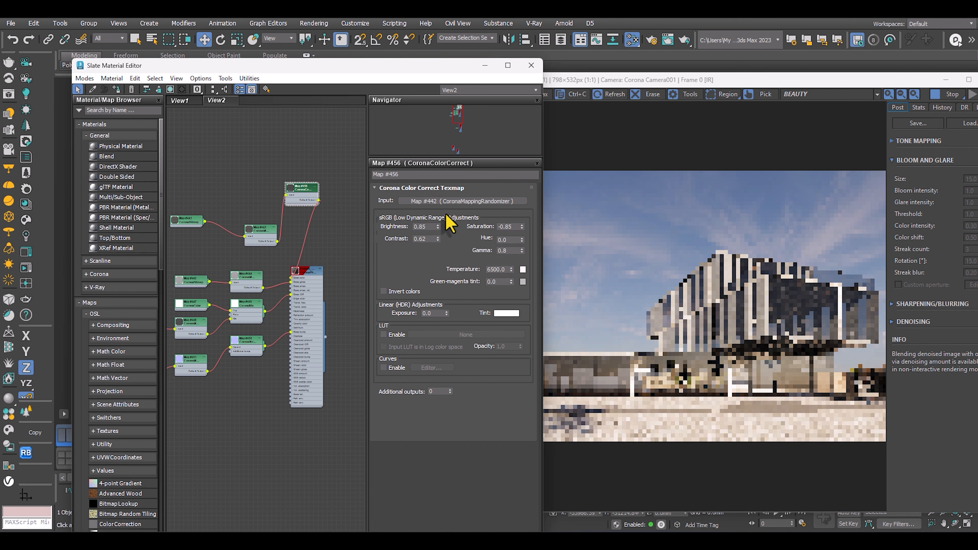
{"action": "left_click_drag", "start_coordinate": [437, 227], "coordinate": [438, 265]}
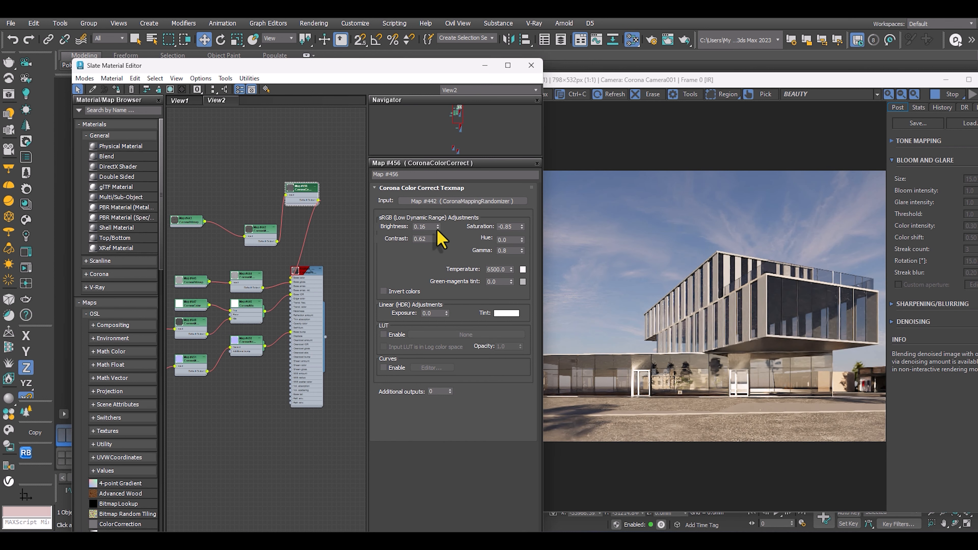
{"action": "mouse_move", "coordinate": [437, 226]}
{"action": "left_mouse_down"}
{"action": "mouse_move", "coordinate": [439, 259]}
{"action": "mouse_move", "coordinate": [440, 225]}
{"action": "left_mouse_up"}
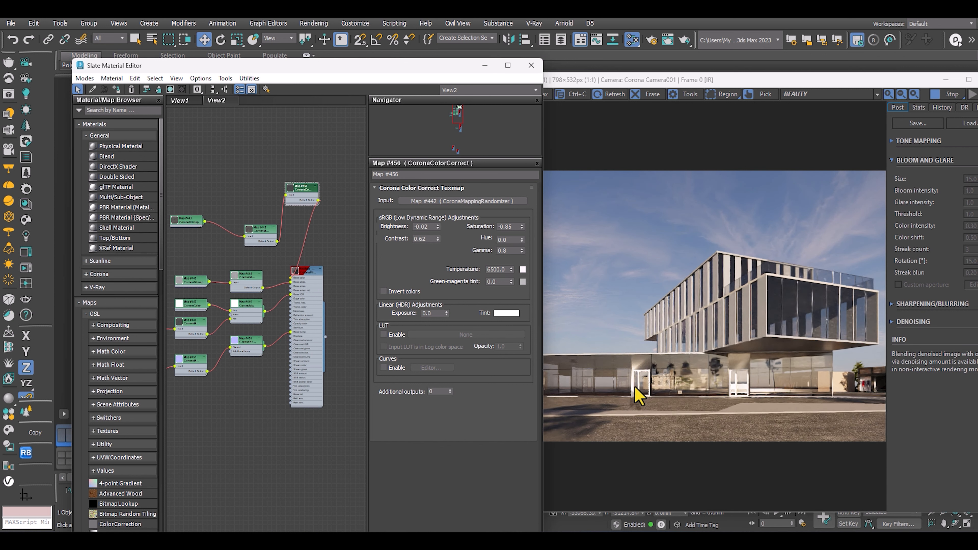
Set the asphalt colour correction to gamma 0.6 and brightness 0.14.
{"action": "double_click", "coordinate": [510, 251]}
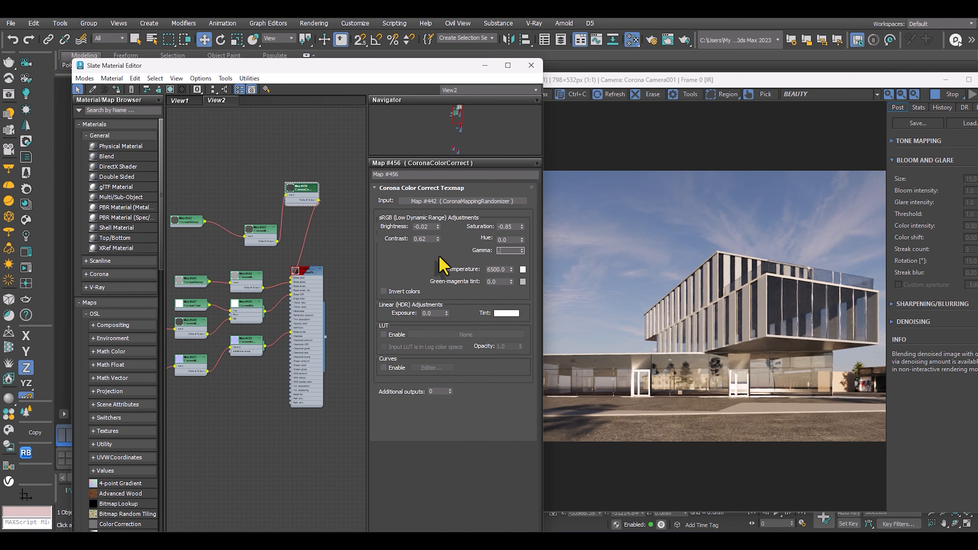
{"action": "type", "text": ".6"}
{"action": "key", "text": "Return"}
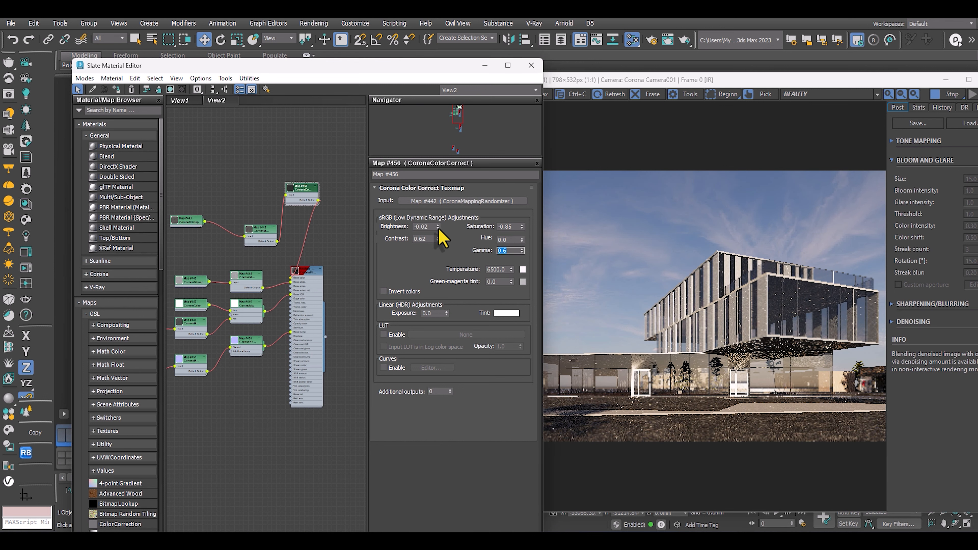
{"action": "left_click_drag", "start_coordinate": [437, 227], "coordinate": [436, 214]}
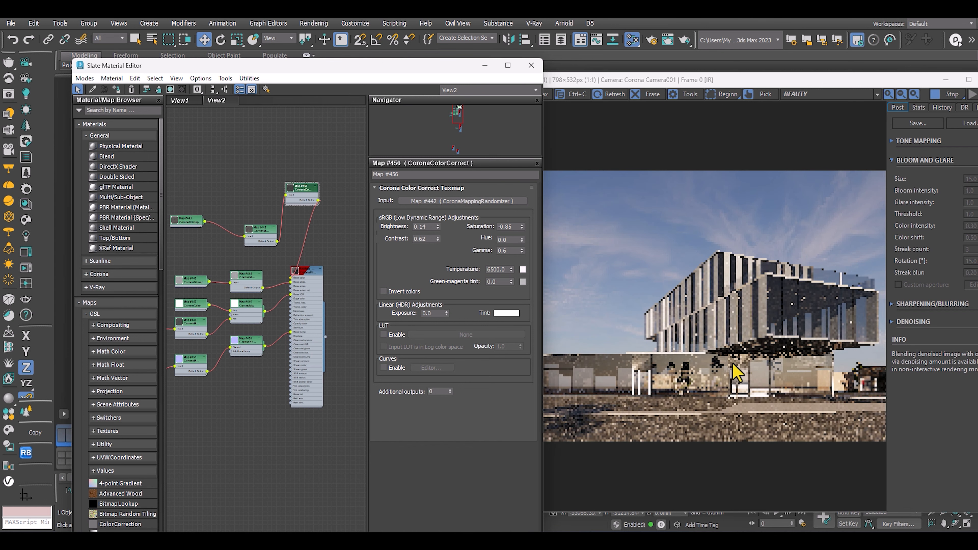
Examine the road's asphalt texture and tone up close in the interactive render.
{"action": "left_click", "coordinate": [733, 150]}
{"action": "left_click_drag", "start_coordinate": [749, 82], "coordinate": [539, 34]}
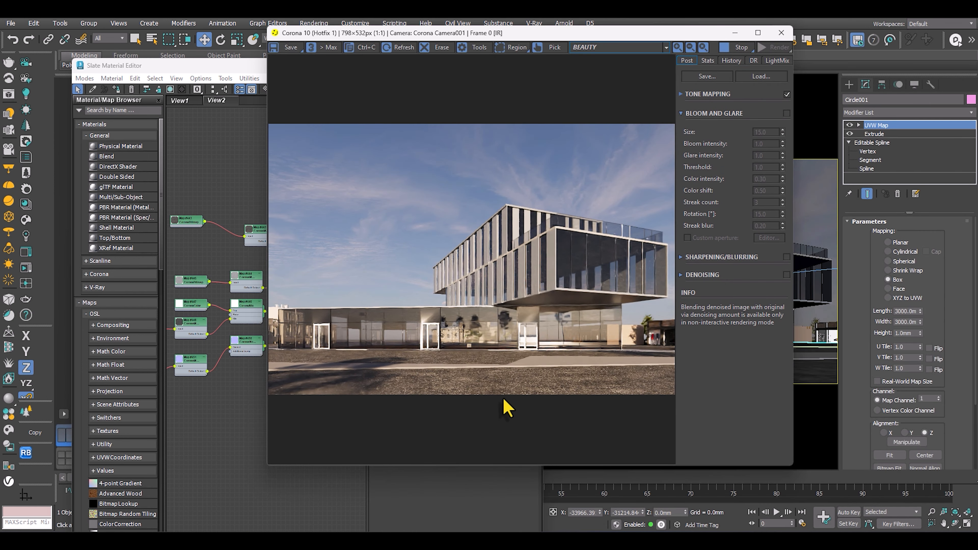
{"action": "scroll", "coordinate": [504, 394], "scroll_direction": "up", "scroll_amount": 2}
{"action": "middle_click_drag", "start_coordinate": [499, 396], "coordinate": [522, 280]}
{"action": "scroll", "coordinate": [487, 352], "scroll_direction": "down", "scroll_amount": 2}
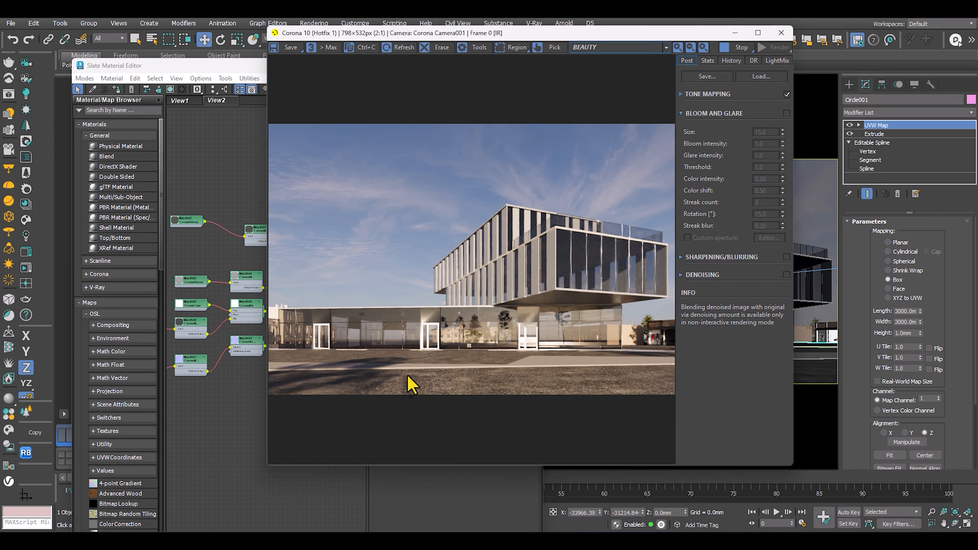
{"action": "scroll", "coordinate": [458, 378], "scroll_direction": "up", "scroll_amount": 1}
{"action": "scroll", "coordinate": [461, 376], "scroll_direction": "down", "scroll_amount": 1}
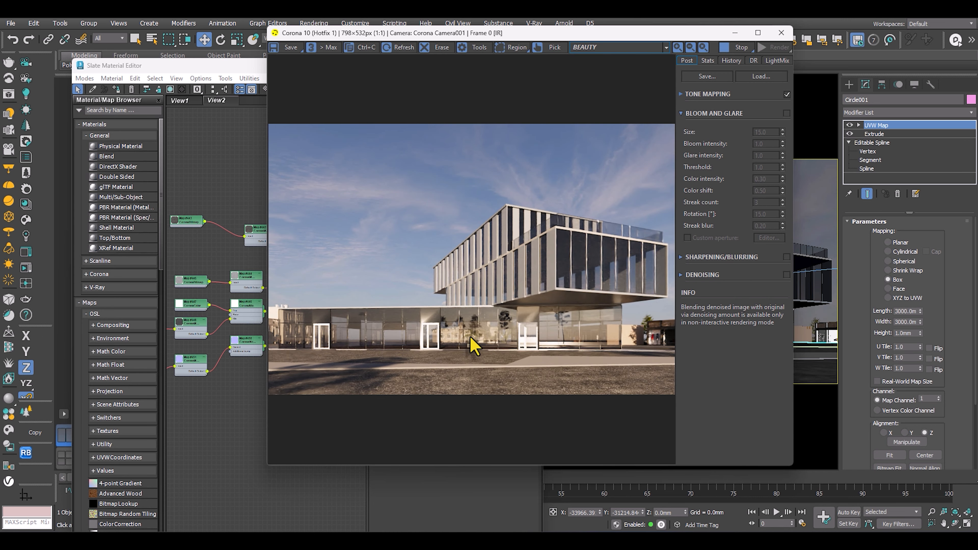
{"action": "scroll", "coordinate": [465, 370], "scroll_direction": "up", "scroll_amount": 1}
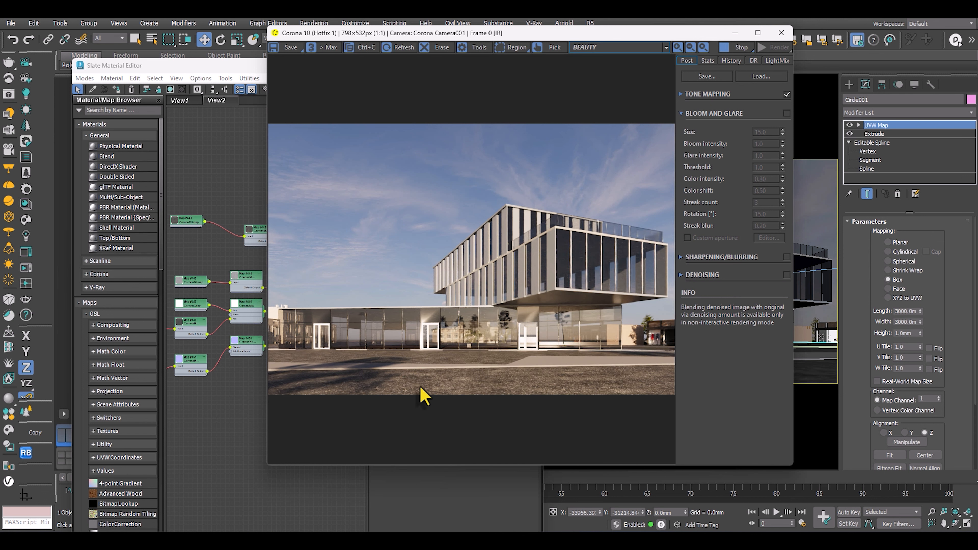
Assign the colour-corrected asphalt material to the dashed road strip beside the building.
{"action": "left_click_drag", "start_coordinate": [561, 38], "coordinate": [748, 164]}
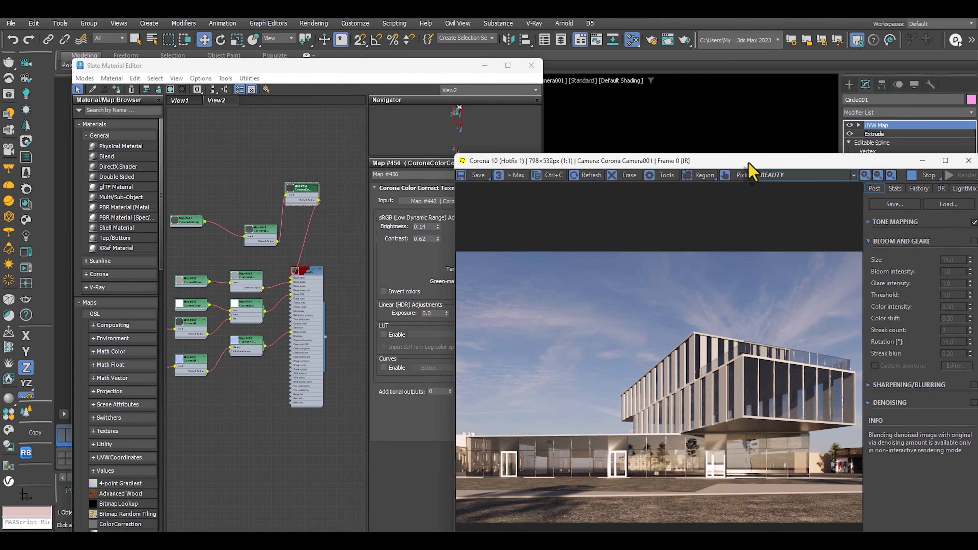
{"action": "left_click_drag", "start_coordinate": [470, 77], "coordinate": [848, 109]}
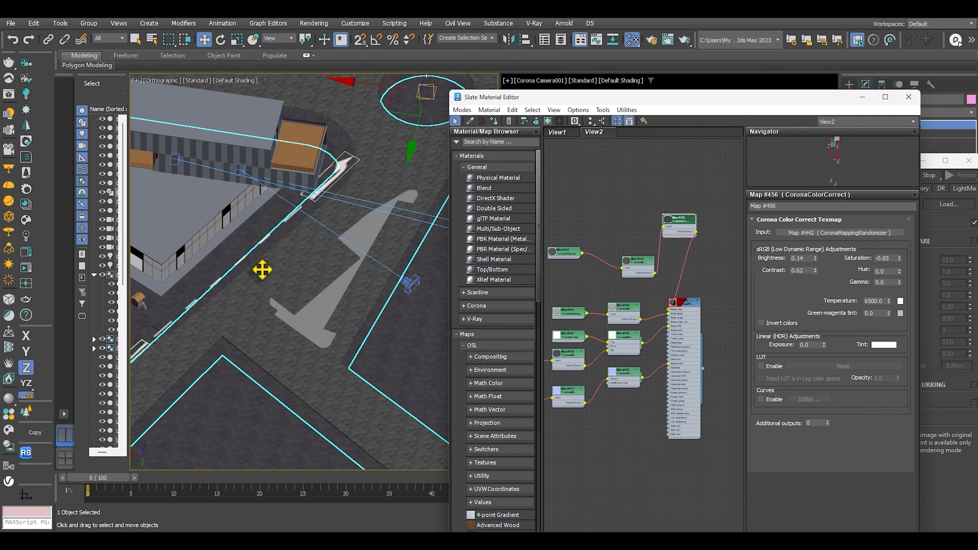
{"action": "scroll", "coordinate": [288, 260], "scroll_direction": "up", "scroll_amount": 5}
{"action": "scroll", "coordinate": [285, 251], "scroll_direction": "up", "scroll_amount": 3}
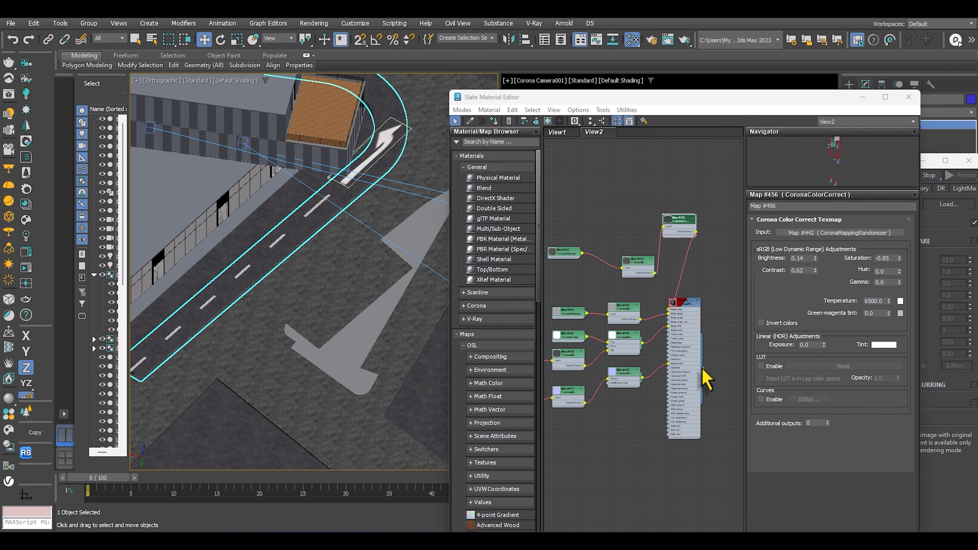
{"action": "left_click_drag", "start_coordinate": [702, 369], "coordinate": [295, 245]}
{"action": "scroll", "coordinate": [293, 242], "scroll_direction": "up", "scroll_amount": 5}
{"action": "middle_click_drag", "start_coordinate": [293, 242], "coordinate": [229, 236]}
{"action": "scroll", "coordinate": [239, 241], "scroll_direction": "down", "scroll_amount": 4}
{"action": "scroll", "coordinate": [296, 269], "scroll_direction": "down", "scroll_amount": 5}
{"action": "scroll", "coordinate": [648, 246], "scroll_direction": "down", "scroll_amount": 3}
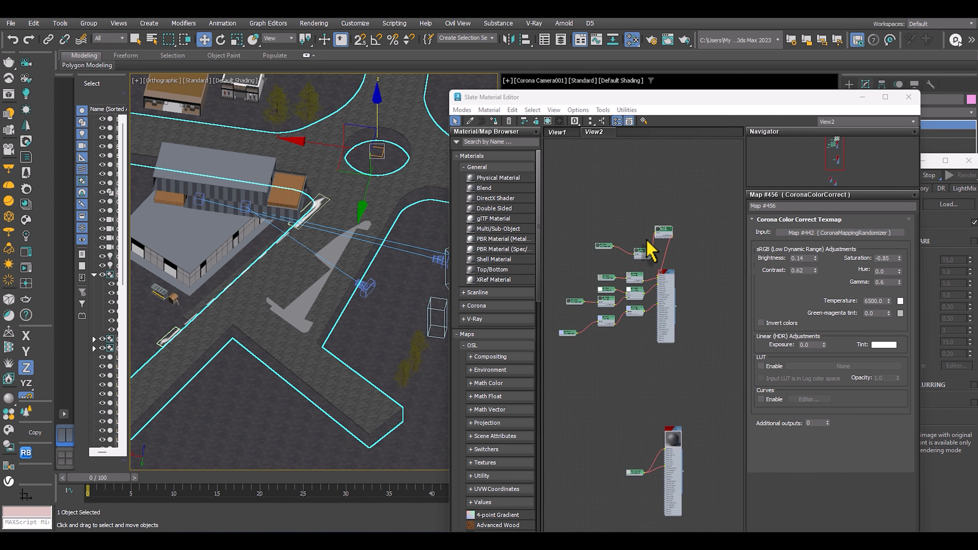
Sample the Asphalt_Black_15-01_100cm material from the scene into the material graph and arrange its node.
{"action": "middle_click_drag", "start_coordinate": [649, 246], "coordinate": [472, 335]}
{"action": "scroll", "coordinate": [266, 262], "scroll_direction": "up", "scroll_amount": 8}
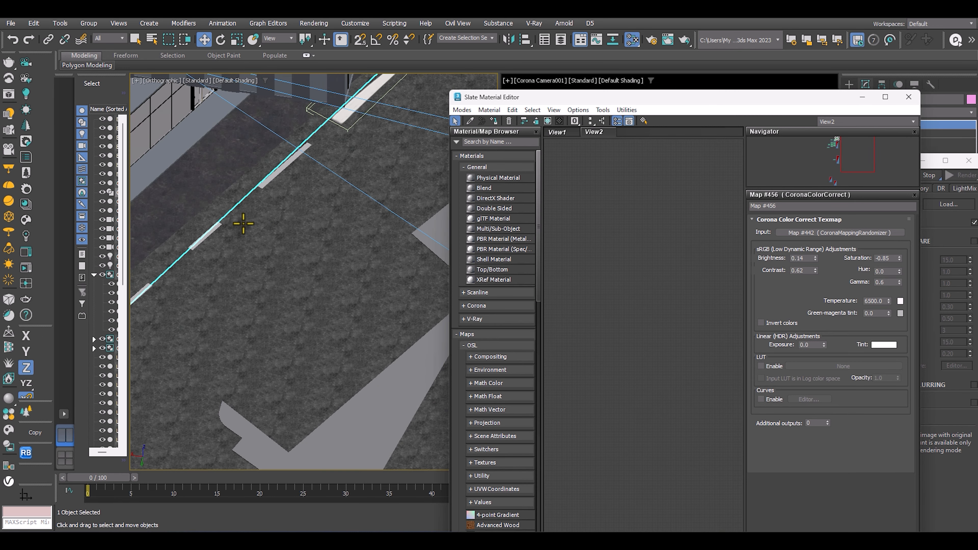
{"action": "middle_click_drag", "start_coordinate": [248, 222], "coordinate": [300, 273]}
{"action": "scroll", "coordinate": [255, 217], "scroll_direction": "down", "scroll_amount": 2}
{"action": "scroll", "coordinate": [262, 209], "scroll_direction": "down", "scroll_amount": 2}
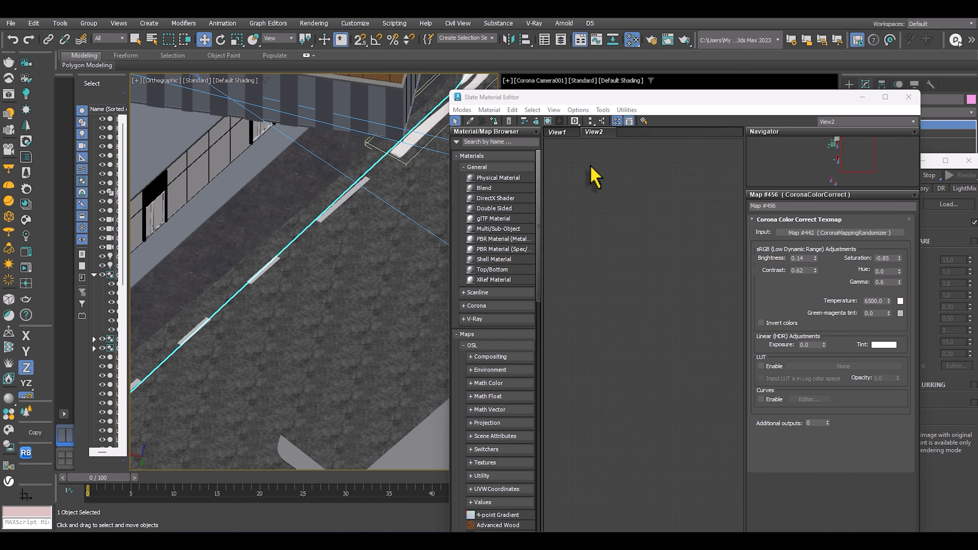
{"action": "left_click", "coordinate": [470, 120]}
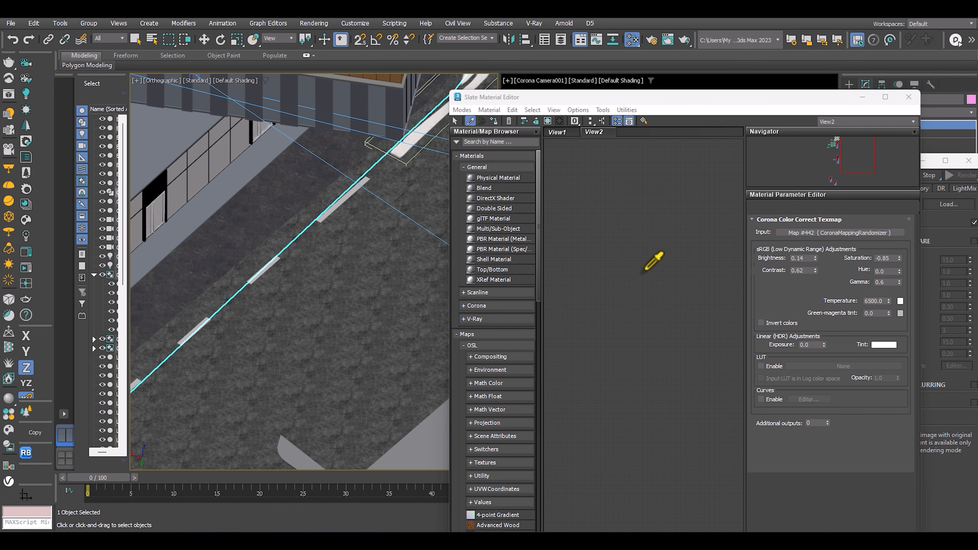
{"action": "scroll", "coordinate": [651, 364], "scroll_direction": "up", "scroll_amount": 5}
{"action": "middle_click_drag", "start_coordinate": [678, 314], "coordinate": [722, 241]}
{"action": "mouse_move", "coordinate": [687, 190]}
{"action": "left_mouse_down"}
{"action": "mouse_move", "coordinate": [691, 198]}
{"action": "mouse_move", "coordinate": [693, 181]}
{"action": "left_mouse_up"}
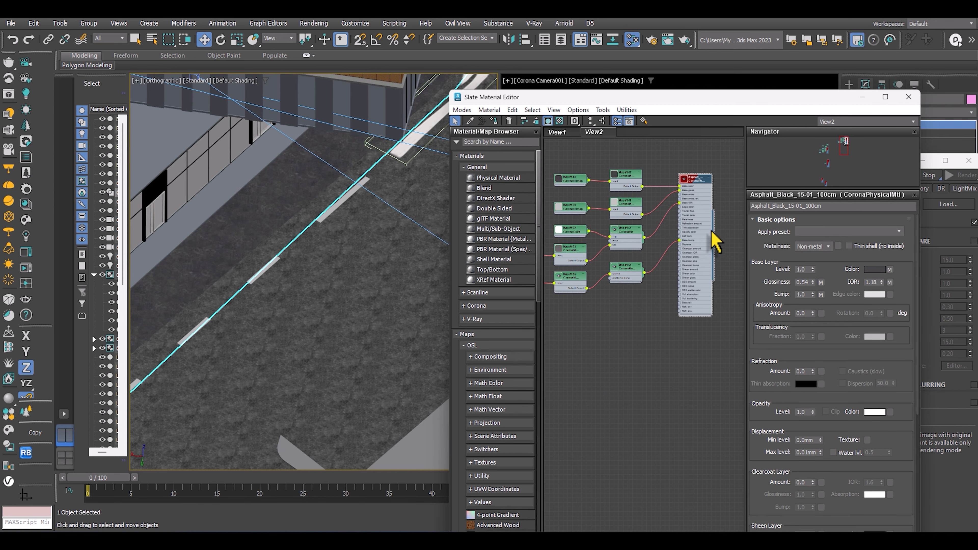
Assign the Asphalt_Black_15-01_100cm material to the main road surface and the dashed road strip.
{"action": "left_click_drag", "start_coordinate": [715, 245], "coordinate": [331, 237]}
{"action": "scroll", "coordinate": [332, 236], "scroll_direction": "down", "scroll_amount": 3}
{"action": "middle_click_drag", "start_coordinate": [334, 237], "coordinate": [280, 264]}
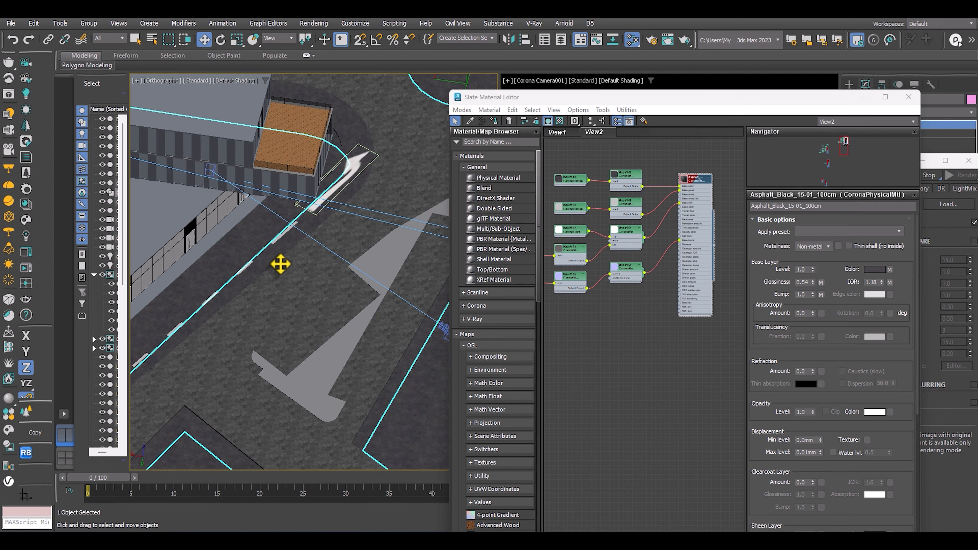
{"action": "scroll", "coordinate": [259, 265], "scroll_direction": "up", "scroll_amount": 1}
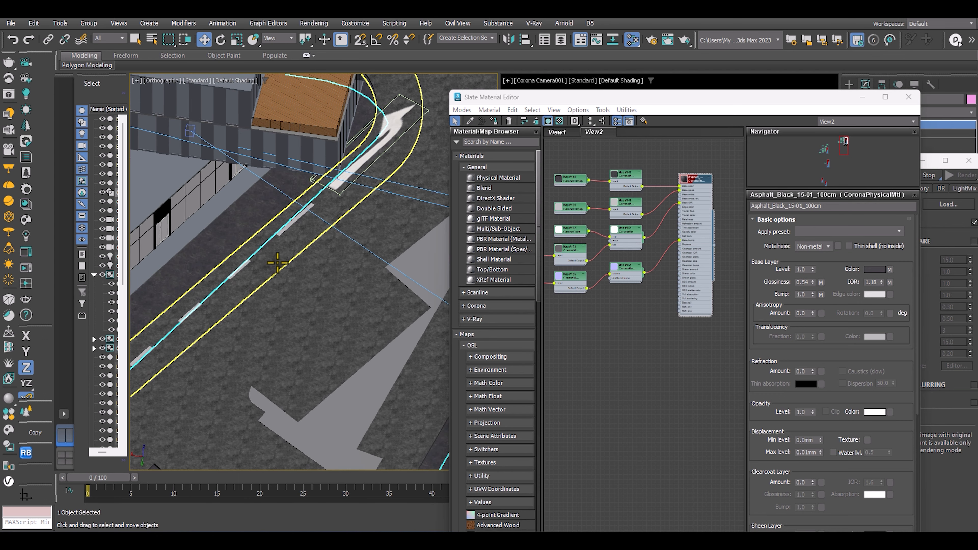
{"action": "scroll", "coordinate": [672, 225], "scroll_direction": "down", "scroll_amount": 2}
{"action": "scroll", "coordinate": [668, 215], "scroll_direction": "down", "scroll_amount": 3}
{"action": "middle_click_drag", "start_coordinate": [649, 185], "coordinate": [607, 261]}
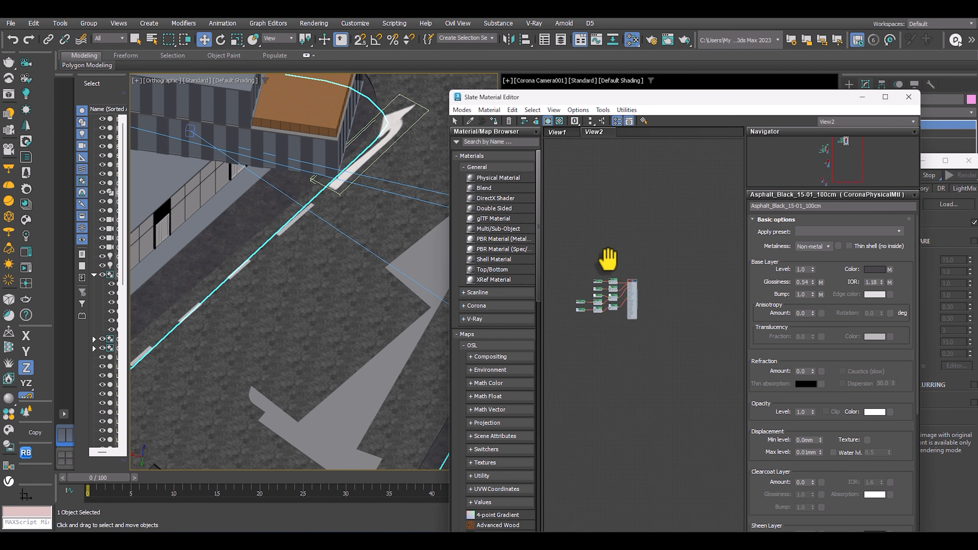
{"action": "left_click_drag", "start_coordinate": [638, 299], "coordinate": [645, 261]}
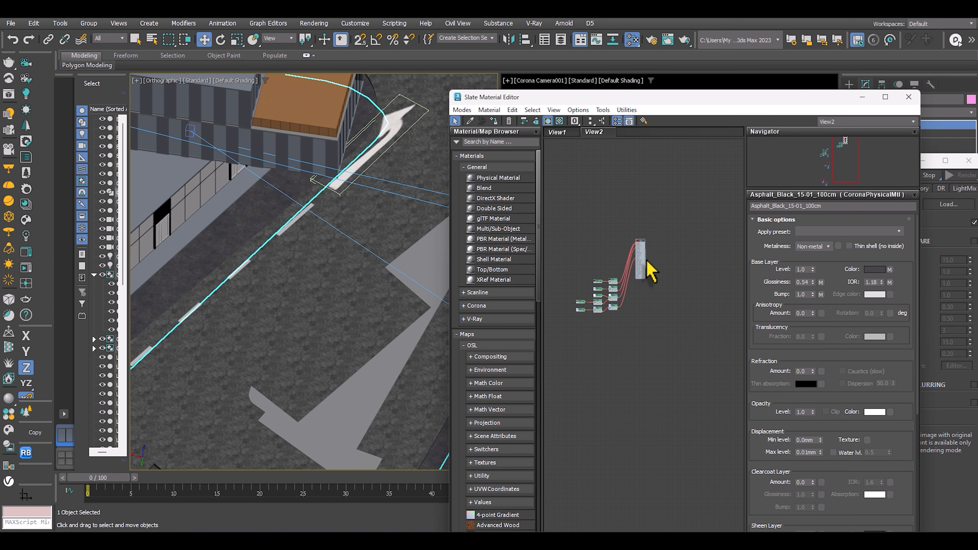
{"action": "scroll", "coordinate": [655, 263], "scroll_direction": "up", "scroll_amount": 6}
{"action": "middle_click_drag", "start_coordinate": [655, 266], "coordinate": [714, 322]}
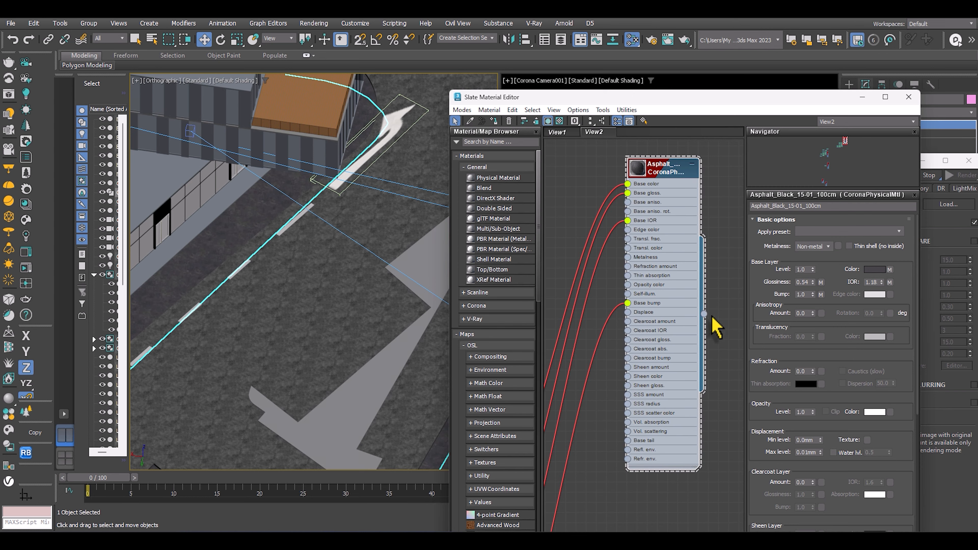
{"action": "scroll", "coordinate": [323, 331], "scroll_direction": "down", "scroll_amount": 5}
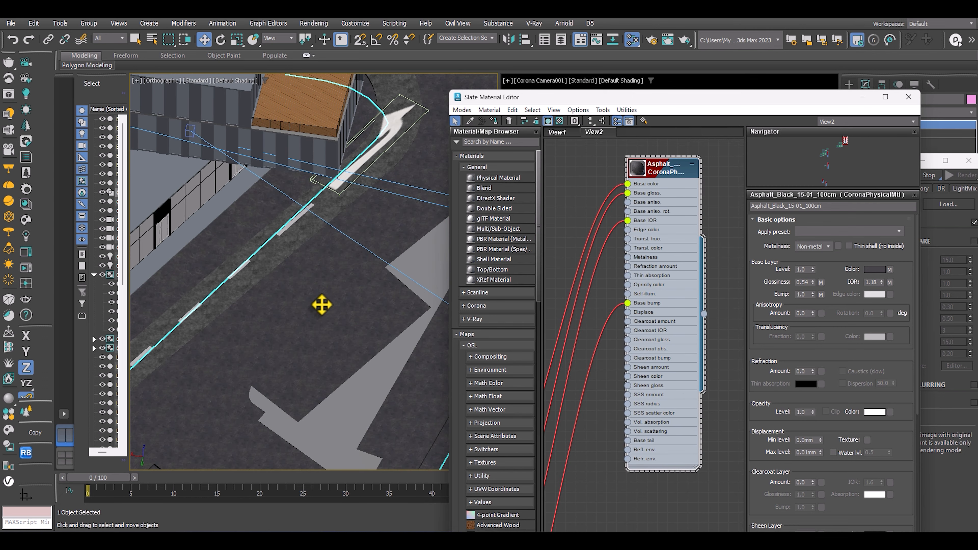
{"action": "middle_click_drag", "start_coordinate": [323, 305], "coordinate": [265, 312]}
Inspect the black asphalt road in the interactive render and put away the Slate Material Editor.
{"action": "left_click_drag", "start_coordinate": [739, 97], "coordinate": [299, 56]}
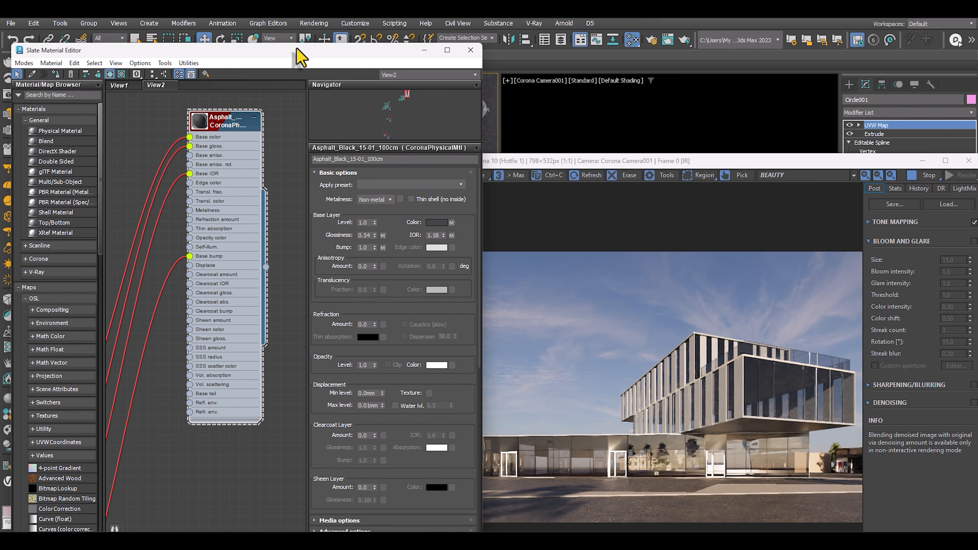
{"action": "left_click_drag", "start_coordinate": [682, 162], "coordinate": [642, 37]}
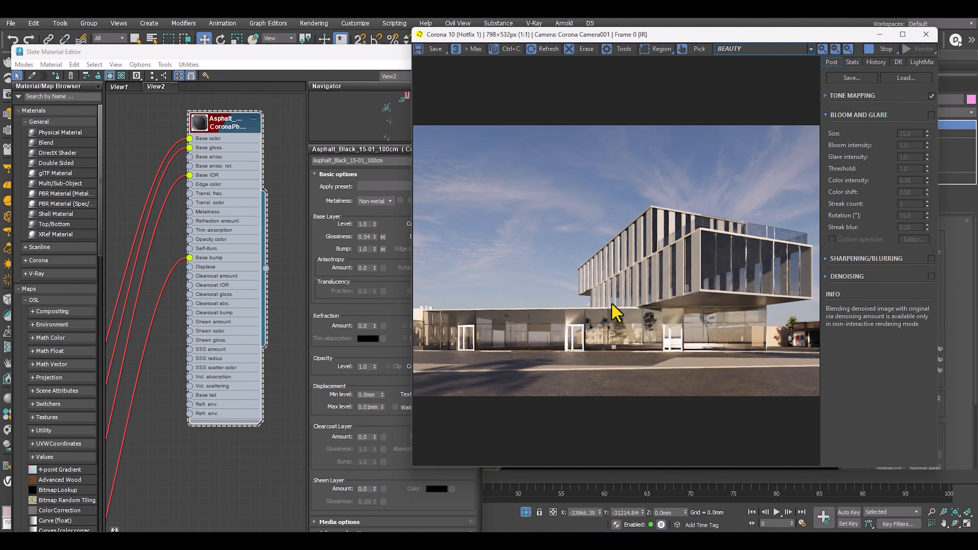
{"action": "scroll", "coordinate": [612, 310], "scroll_direction": "up", "scroll_amount": 1}
{"action": "middle_click_drag", "start_coordinate": [612, 202], "coordinate": [521, 208]}
{"action": "scroll", "coordinate": [620, 252], "scroll_direction": "down", "scroll_amount": 1}
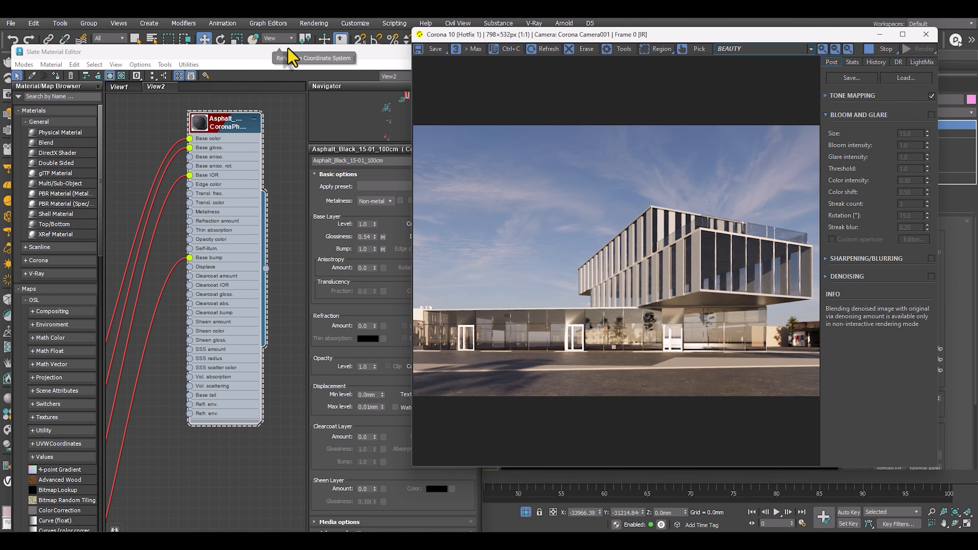
{"action": "left_click", "coordinate": [285, 54]}
{"action": "left_click_drag", "start_coordinate": [283, 55], "coordinate": [204, 71]}
{"action": "left_click", "coordinate": [392, 72]}
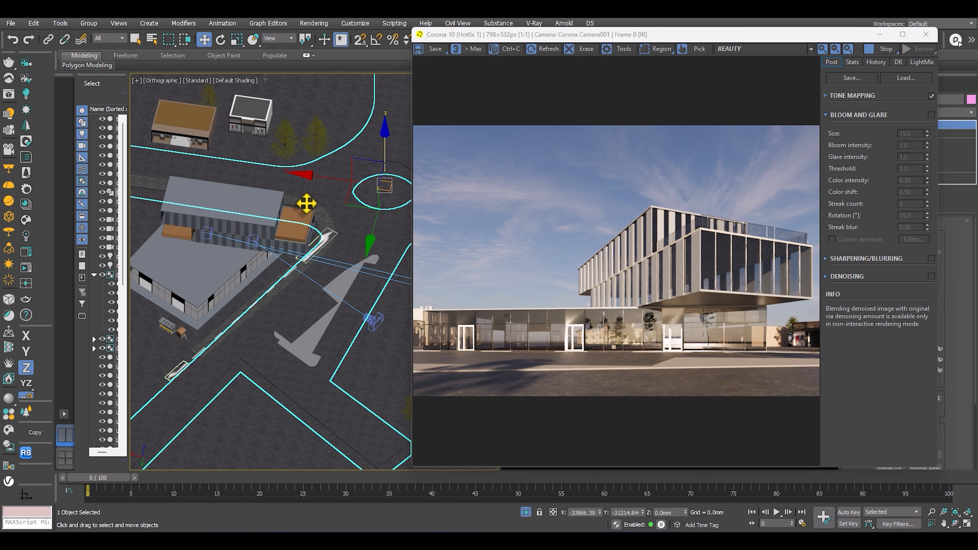
Set the render output size to 3000 by 2000 in Render Setup.
{"action": "left_click", "coordinate": [279, 253]}
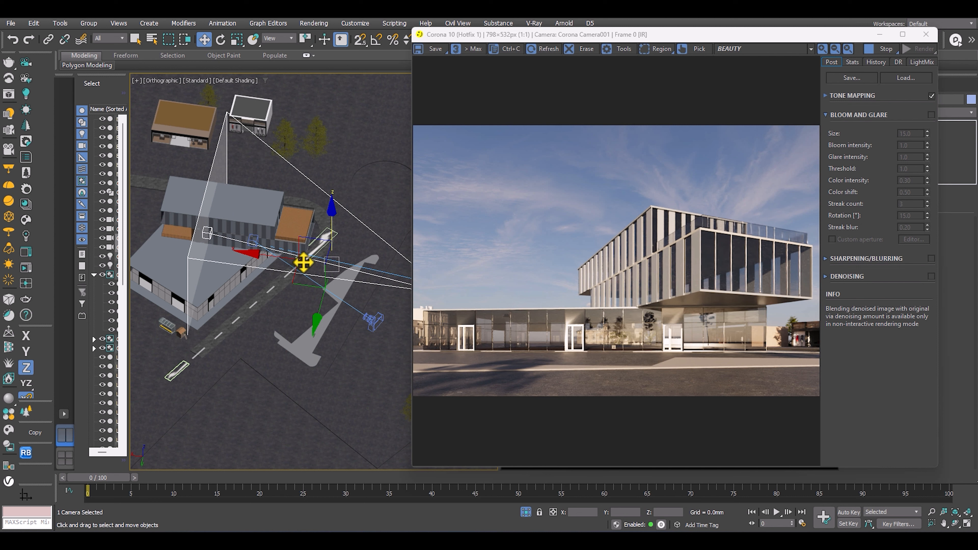
{"action": "key", "text": "F10"}
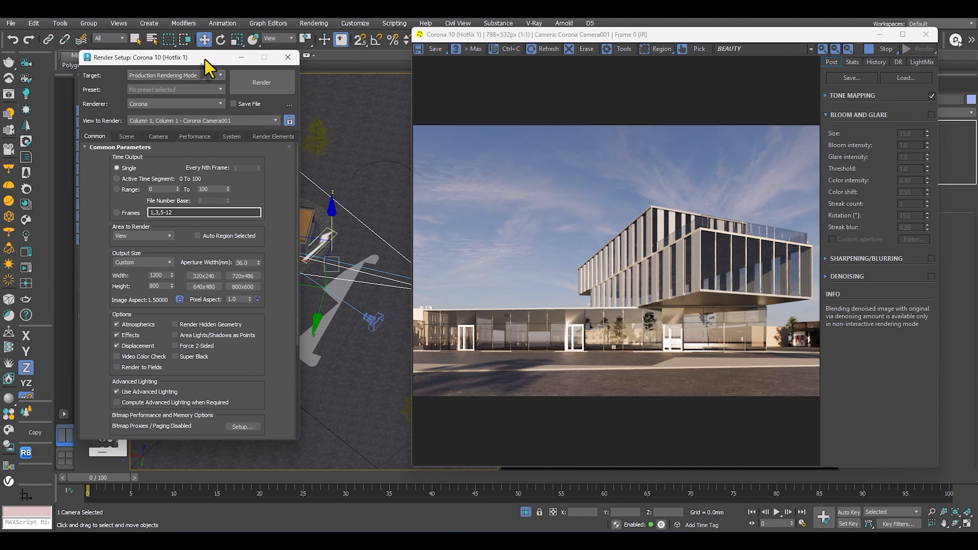
{"action": "left_click_drag", "start_coordinate": [197, 60], "coordinate": [301, 36]}
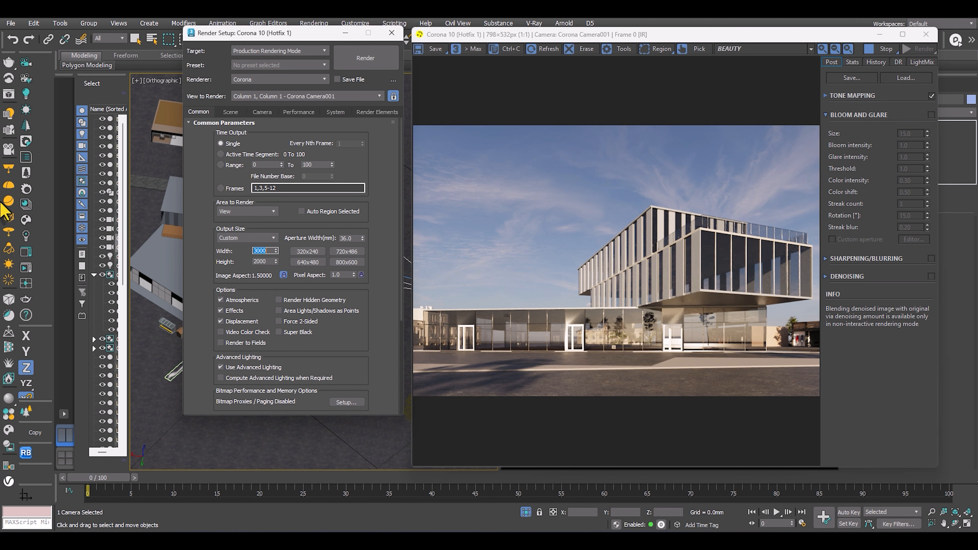
Set Corona's noise level limit to 1.5 % and the denoising mode to NVIDIA GPU AI (fast preview).
{"action": "left_click", "coordinate": [230, 112]}
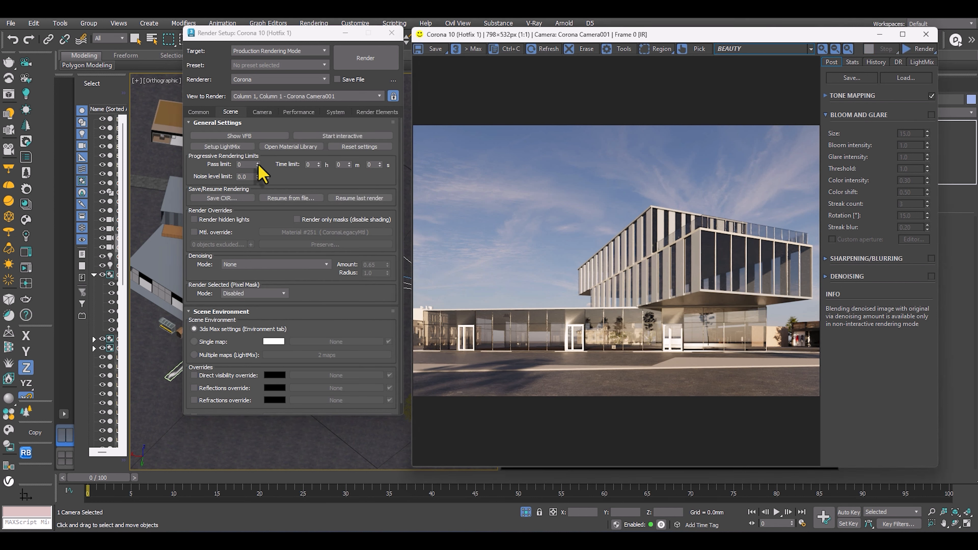
{"action": "double_click", "coordinate": [246, 177]}
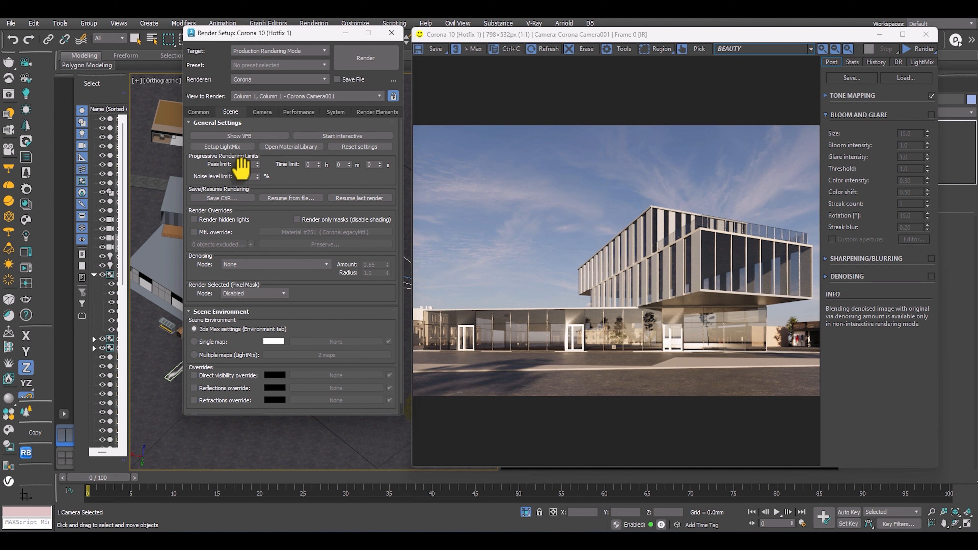
{"action": "left_click", "coordinate": [249, 177]}
{"action": "left_click", "coordinate": [249, 263]}
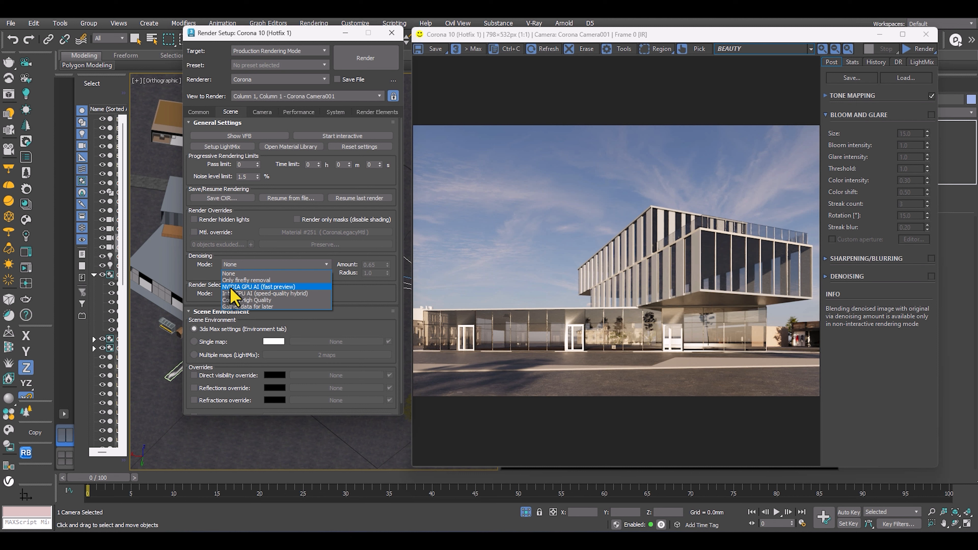
{"action": "left_click", "coordinate": [248, 288]}
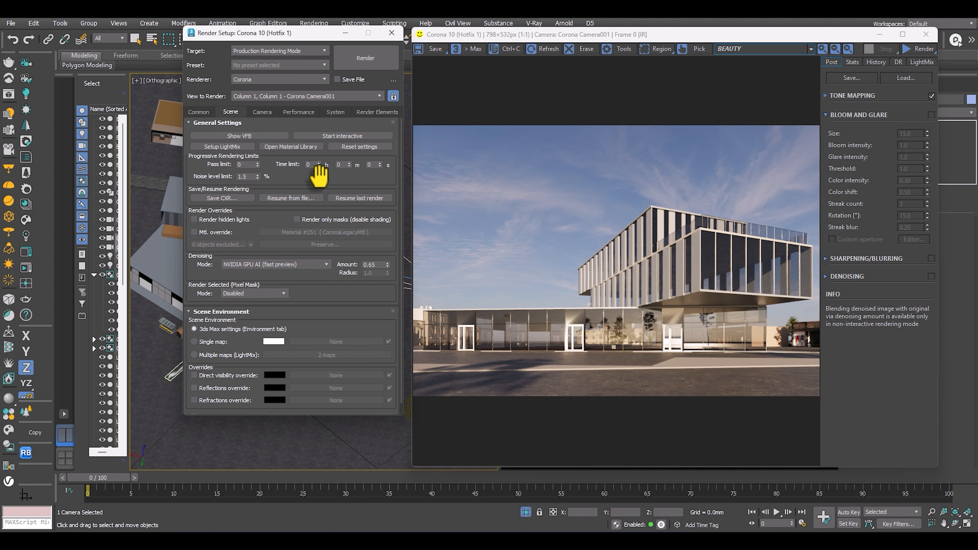
Restart the interactive render and view the building in the Corona frame buffer.
{"action": "left_click", "coordinate": [908, 49]}
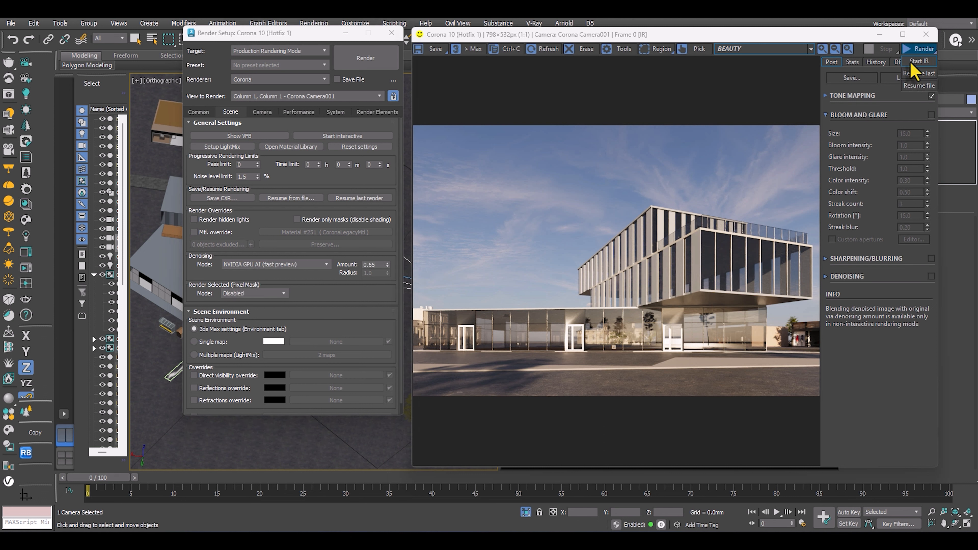
{"action": "left_click", "coordinate": [912, 62]}
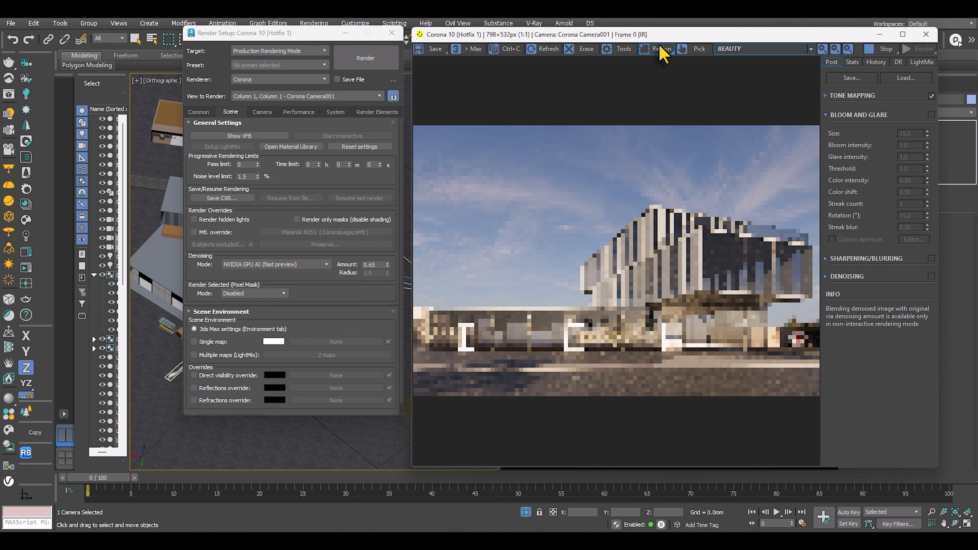
{"action": "left_click_drag", "start_coordinate": [660, 37], "coordinate": [698, 42]}
{"action": "scroll", "coordinate": [685, 335], "scroll_direction": "up", "scroll_amount": 1}
{"action": "scroll", "coordinate": [686, 323], "scroll_direction": "down", "scroll_amount": 1}
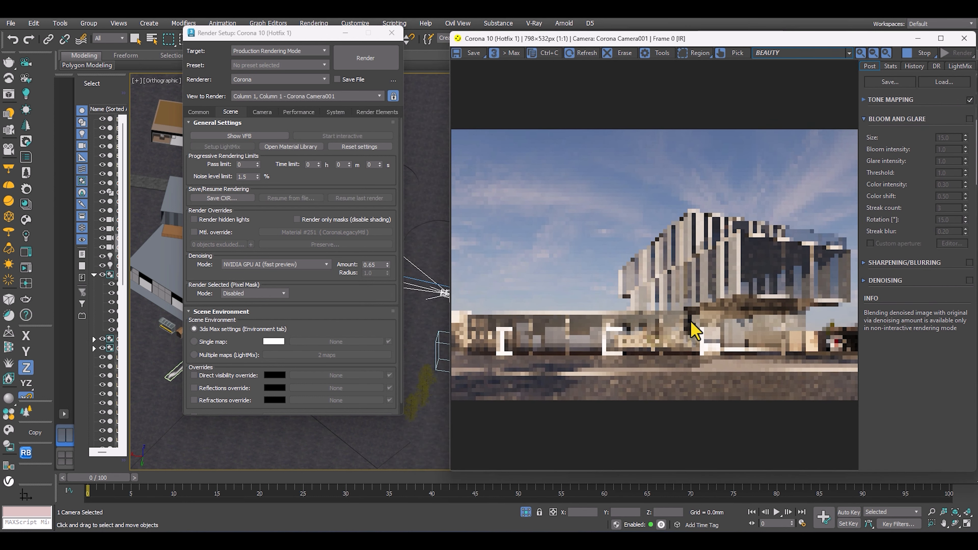
Inspect the noise in the interactive render and set the denoising mode to Corona High Quality.
{"action": "scroll", "coordinate": [715, 279], "scroll_direction": "up", "scroll_amount": 1}
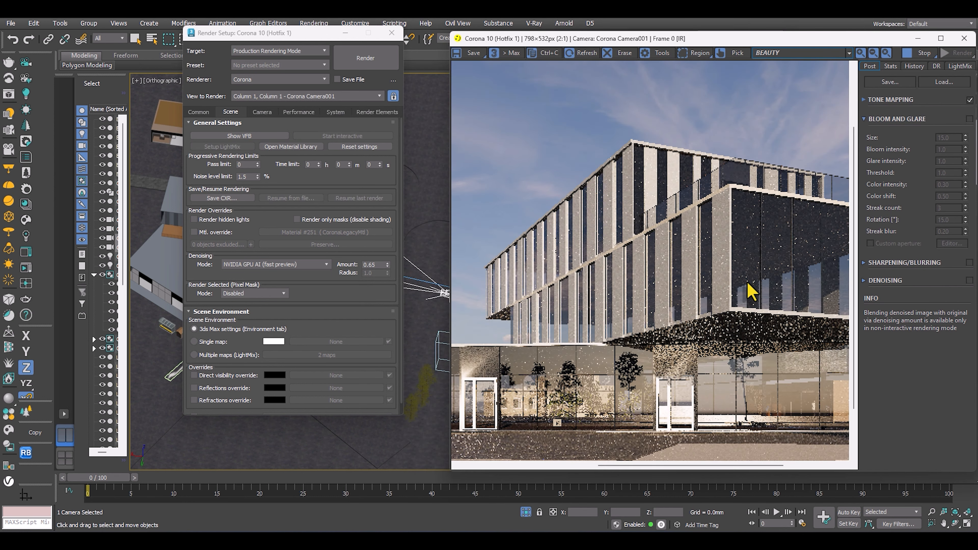
{"action": "scroll", "coordinate": [748, 291], "scroll_direction": "up", "scroll_amount": 1}
{"action": "scroll", "coordinate": [672, 247], "scroll_direction": "down", "scroll_amount": 2}
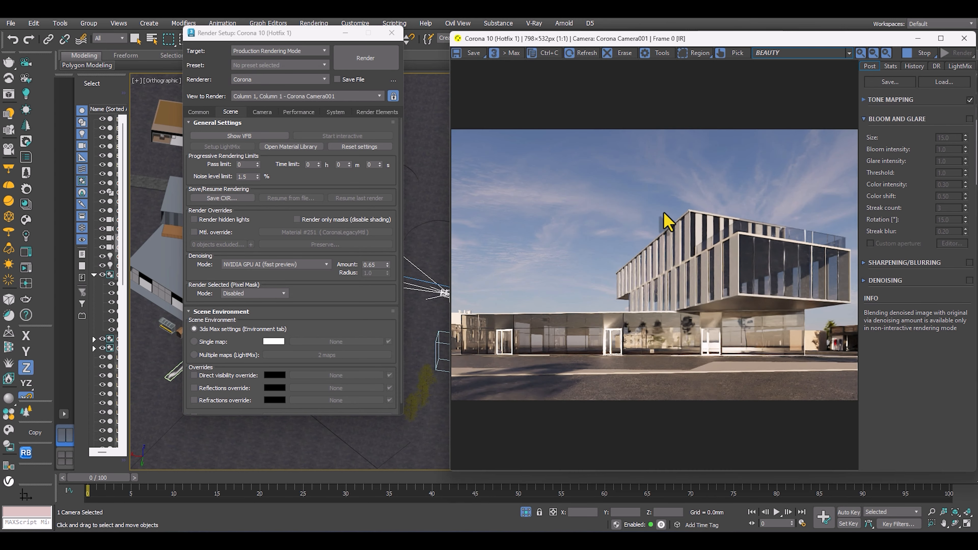
{"action": "scroll", "coordinate": [251, 266], "scroll_direction": "down", "scroll_amount": 1}
{"action": "left_click", "coordinate": [251, 255]}
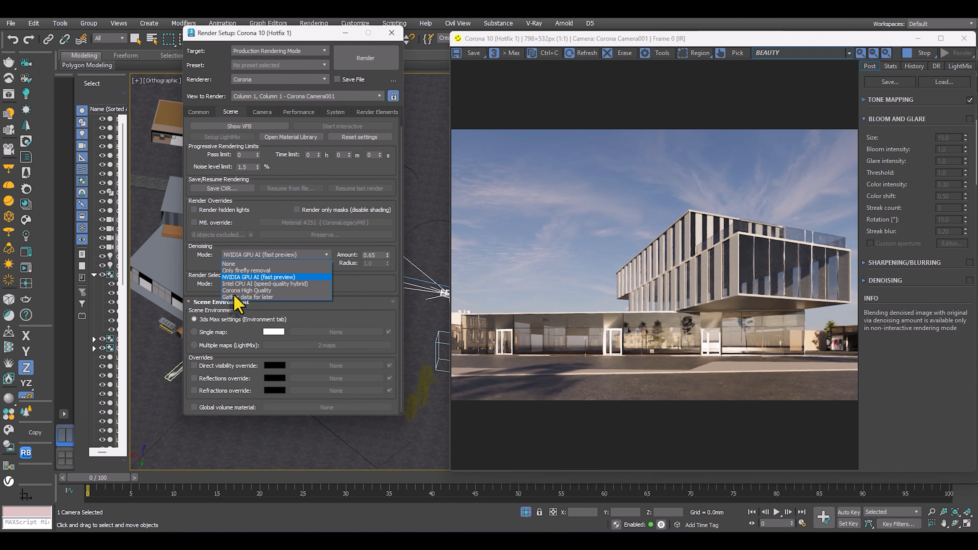
{"action": "left_click", "coordinate": [238, 291]}
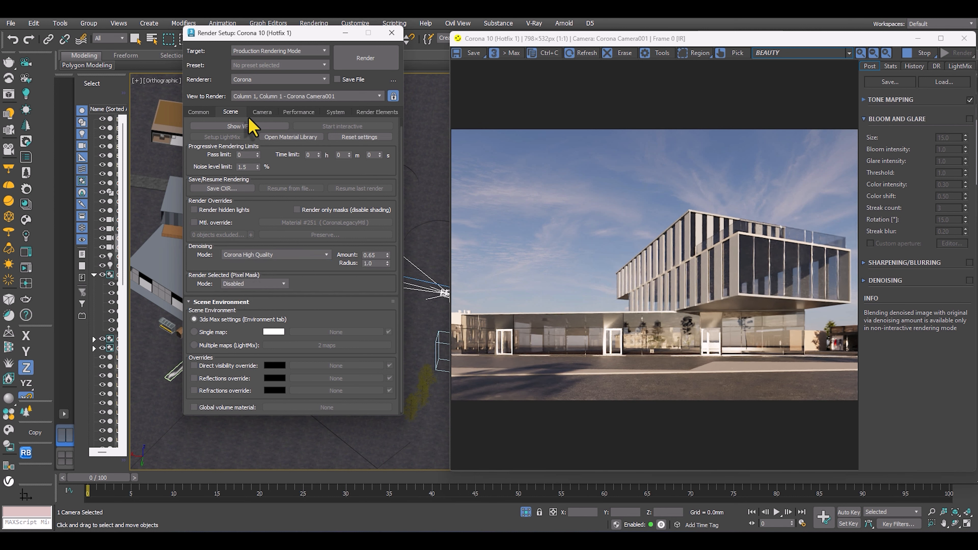
Stop the interactive render and generate an Interactive LightMix setup separated by instanced lights and included in denoising.
{"action": "left_click", "coordinate": [259, 112]}
{"action": "left_click", "coordinate": [297, 112]}
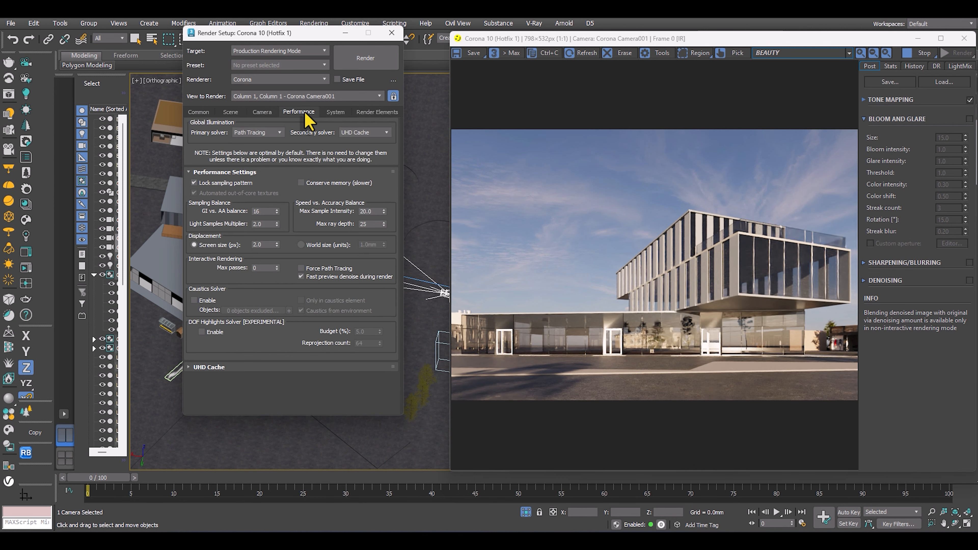
{"action": "left_click", "coordinate": [338, 112]}
{"action": "left_click", "coordinate": [374, 112]}
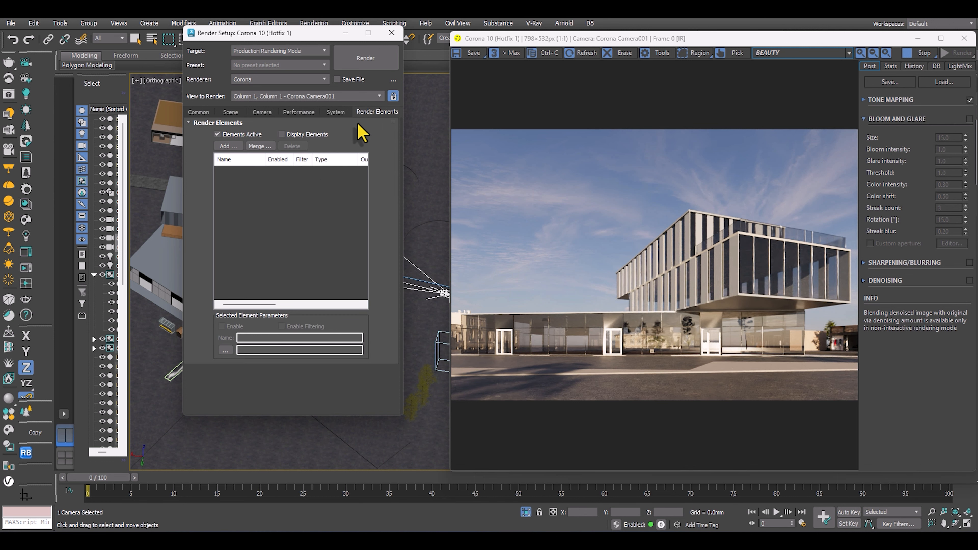
{"action": "left_click", "coordinate": [26, 235]}
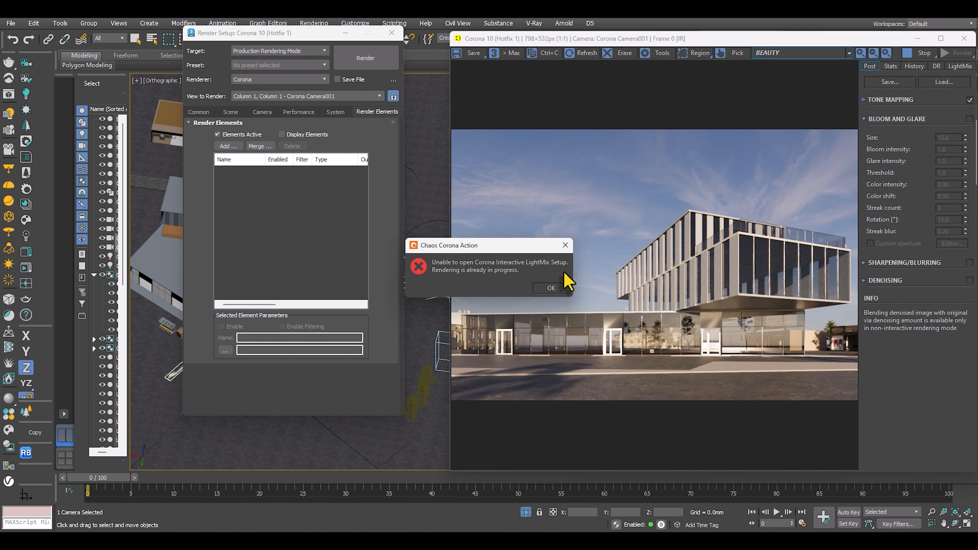
{"action": "left_click", "coordinate": [564, 245]}
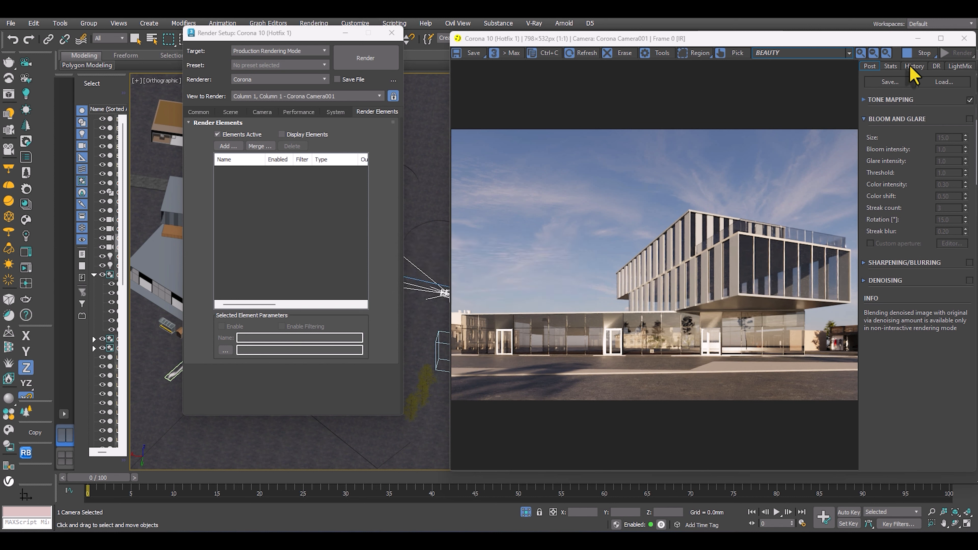
{"action": "left_click", "coordinate": [920, 53]}
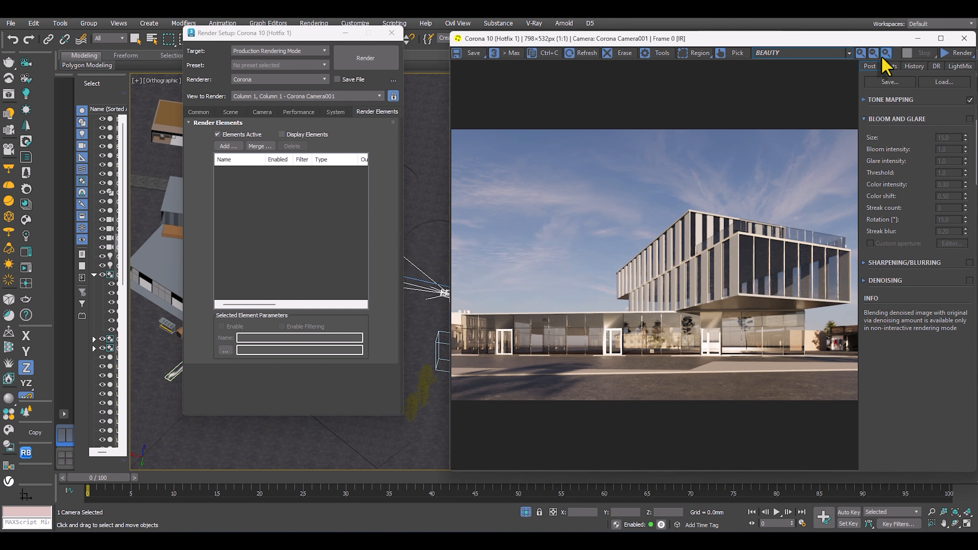
{"action": "left_click", "coordinate": [27, 219]}
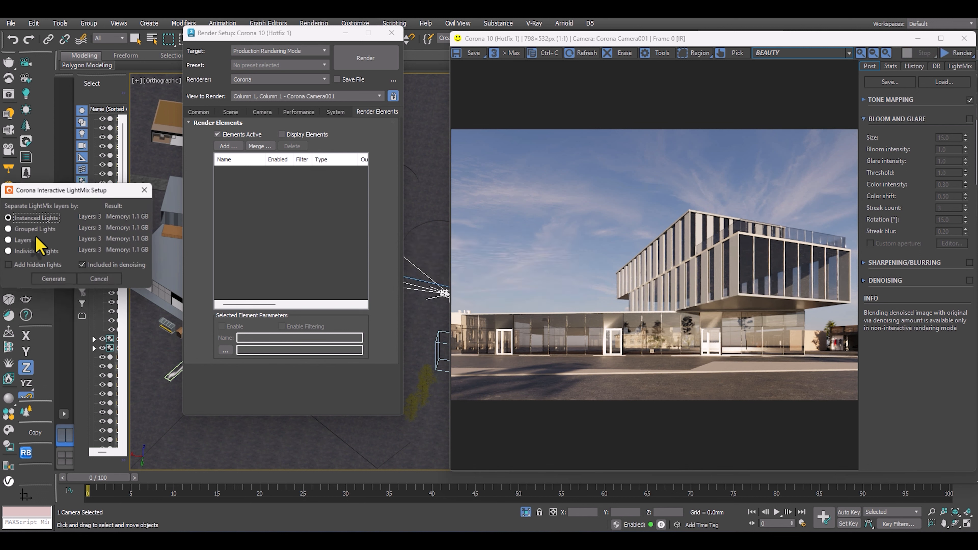
{"action": "left_click", "coordinate": [47, 281]}
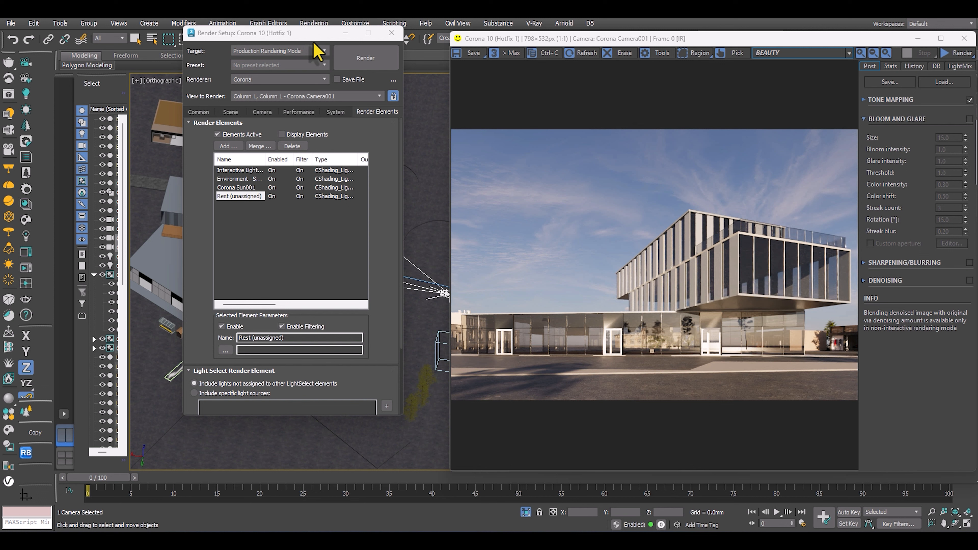
Put away the frame buffer and Render Setup, and restart the interactive render to view the Interactive LightMix.
{"action": "left_click_drag", "start_coordinate": [314, 42], "coordinate": [198, 100]}
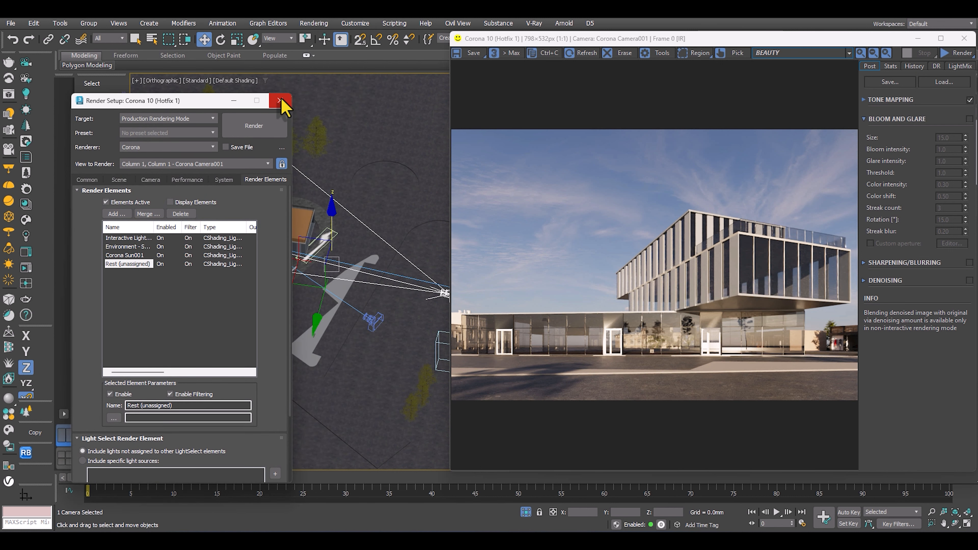
{"action": "left_click_drag", "start_coordinate": [655, 45], "coordinate": [494, 64]}
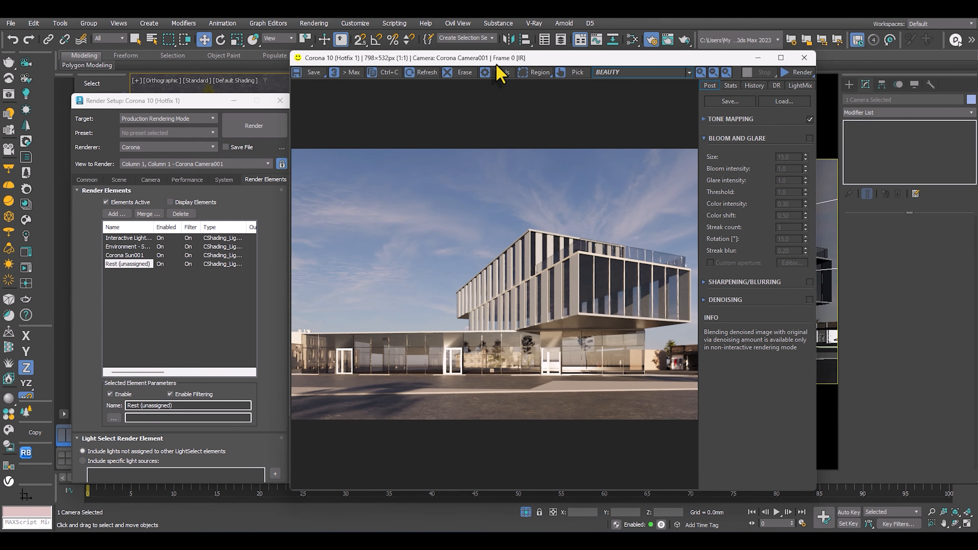
{"action": "left_click", "coordinate": [800, 60]}
{"action": "left_click", "coordinate": [280, 100]}
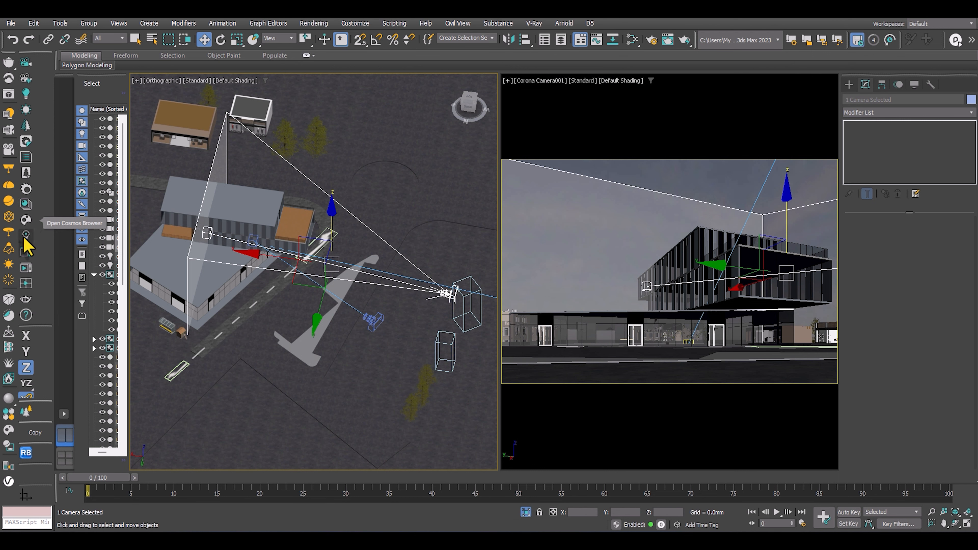
{"action": "left_click", "coordinate": [26, 268]}
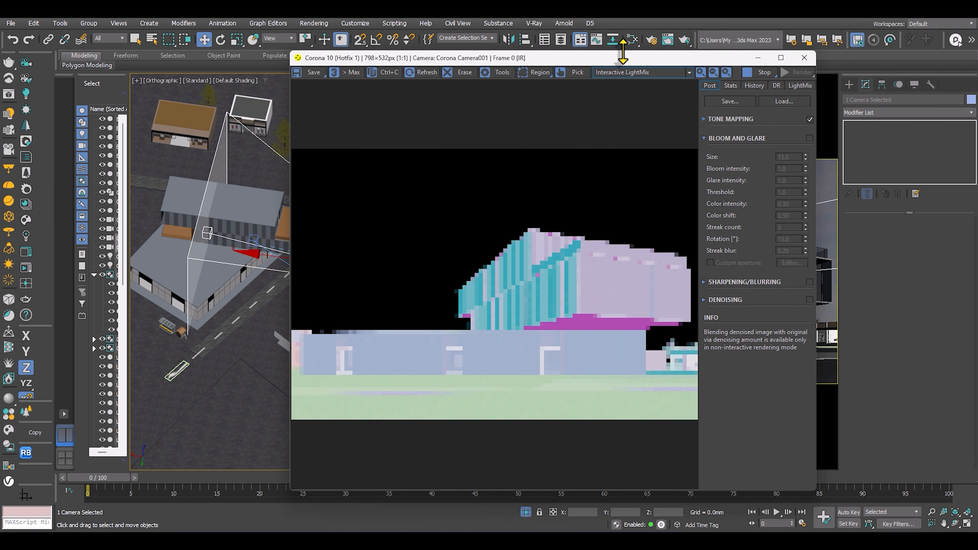
{"action": "left_click_drag", "start_coordinate": [631, 62], "coordinate": [785, 50]}
{"action": "scroll", "coordinate": [641, 333], "scroll_direction": "up", "scroll_amount": 1}
{"action": "scroll", "coordinate": [597, 315], "scroll_direction": "down", "scroll_amount": 1}
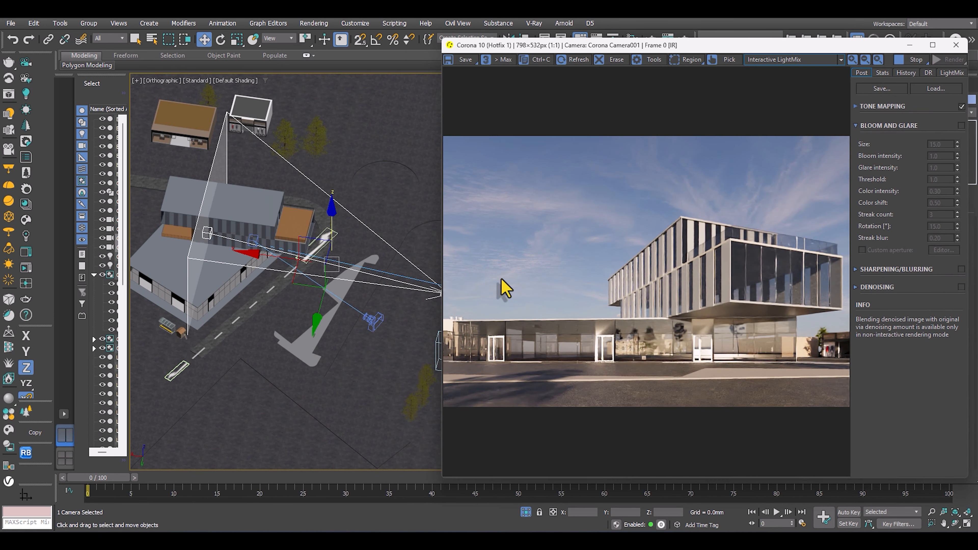
Reopen Render Setup and turn off the fast preview denoise during render in Corona's performance settings.
{"action": "left_click", "coordinate": [313, 231]}
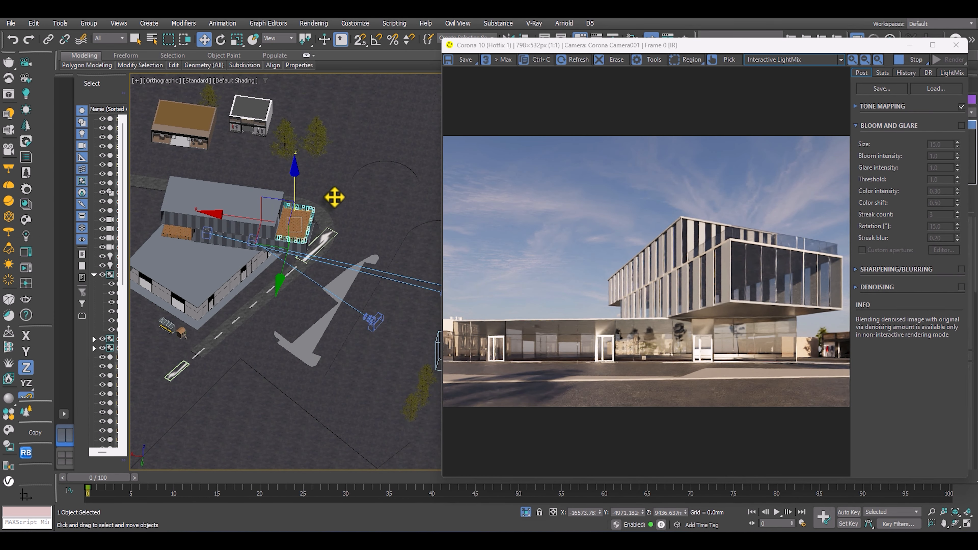
{"action": "key", "text": "F10"}
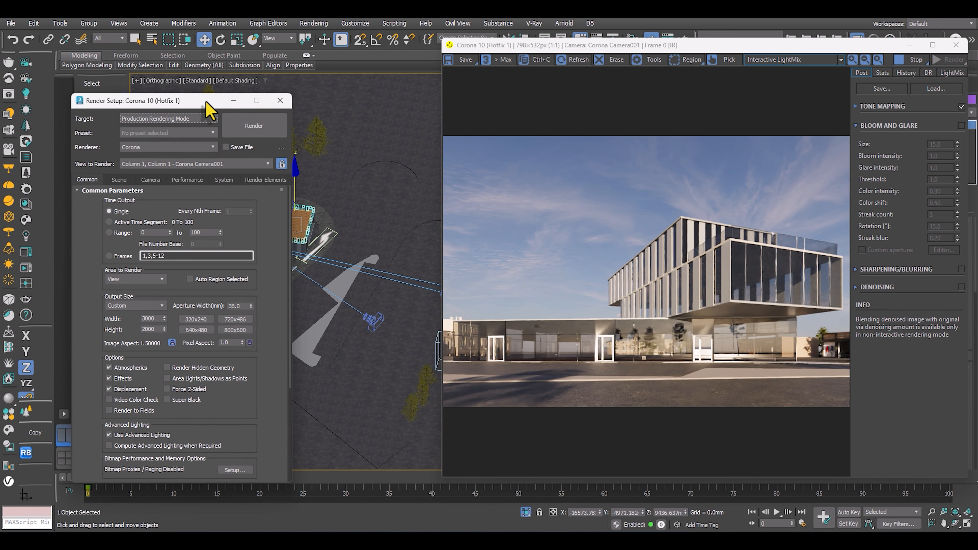
{"action": "left_click_drag", "start_coordinate": [209, 105], "coordinate": [292, 87]}
{"action": "left_click", "coordinate": [202, 155]}
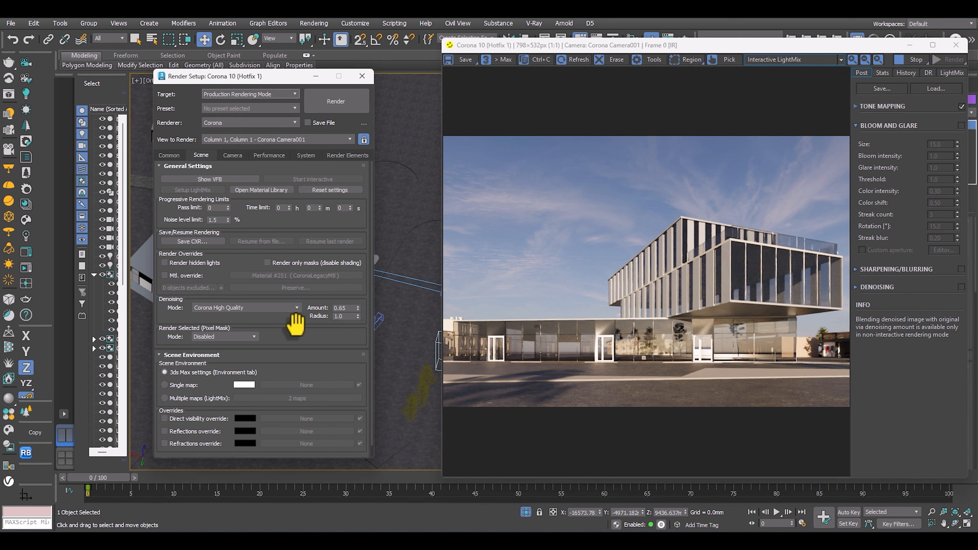
{"action": "scroll", "coordinate": [295, 324], "scroll_direction": "down", "scroll_amount": 1}
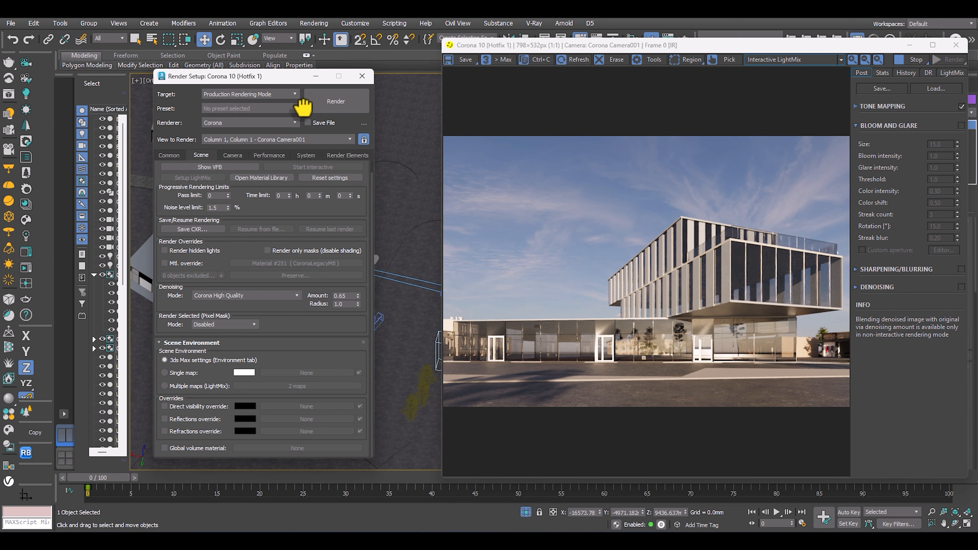
{"action": "scroll", "coordinate": [301, 181], "scroll_direction": "up", "scroll_amount": 1}
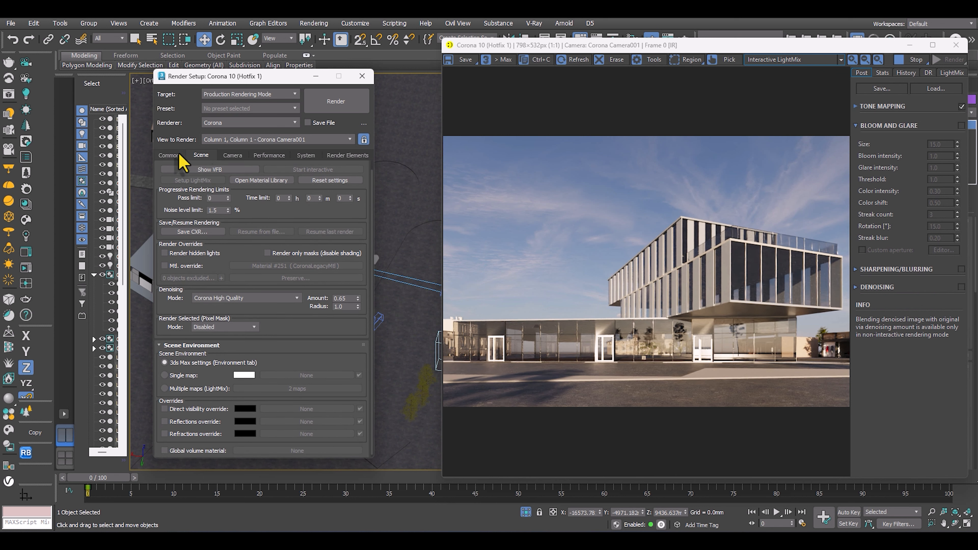
{"action": "left_click", "coordinate": [169, 155]}
{"action": "left_click", "coordinate": [232, 155]}
{"action": "left_click", "coordinate": [265, 156]}
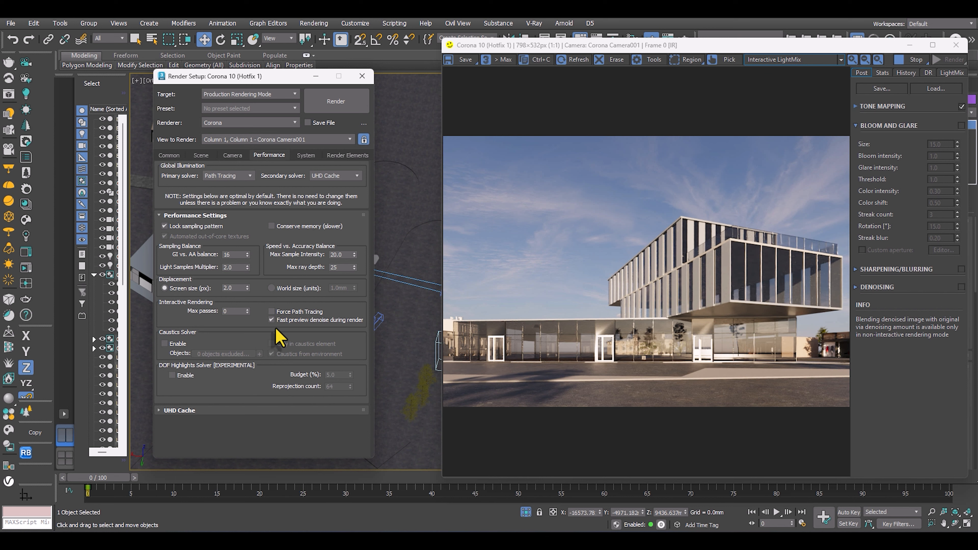
{"action": "mouse_move", "coordinate": [274, 329]}
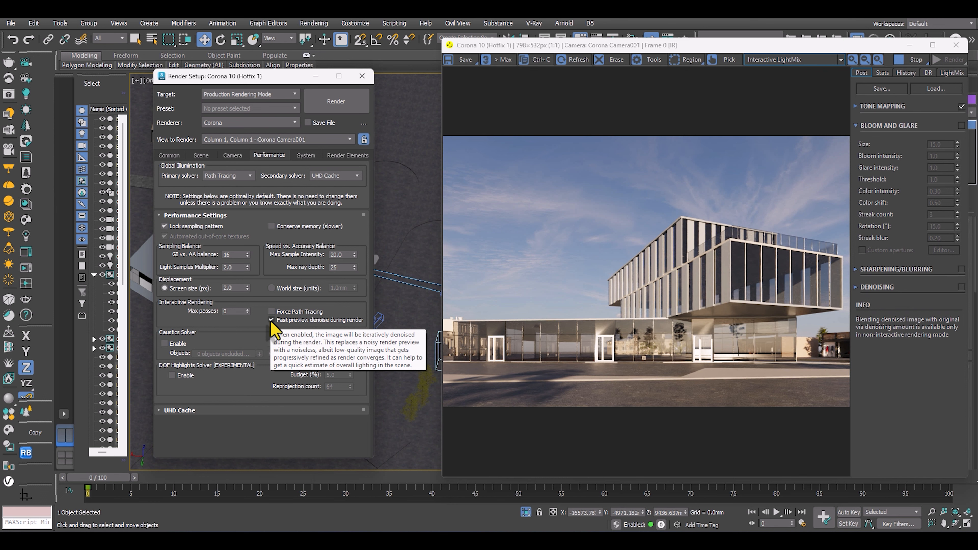
{"action": "left_click", "coordinate": [272, 320]}
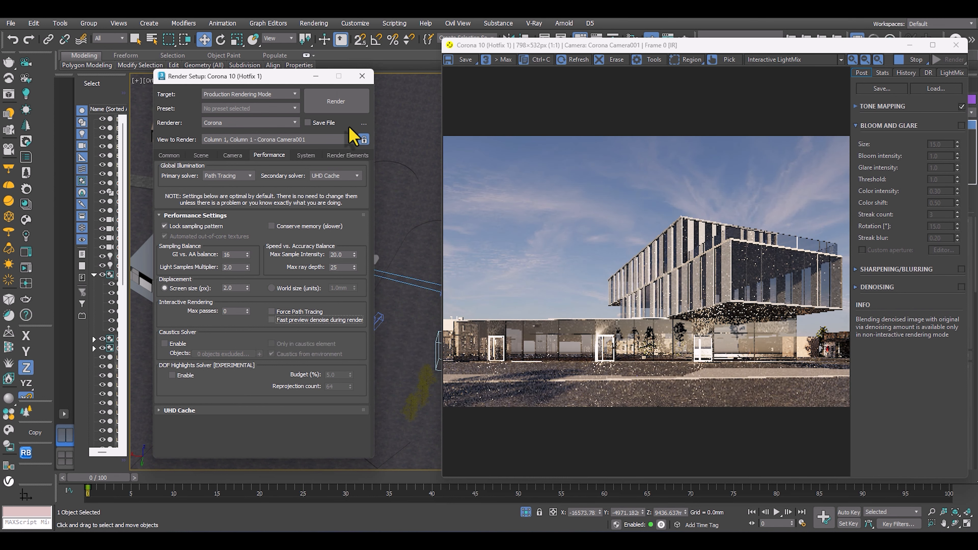
Enlarge the Corona frame buffer, inspect the building without preview denoising, and put away Render Setup.
{"action": "scroll", "coordinate": [702, 323], "scroll_direction": "up", "scroll_amount": 1}
{"action": "middle_click_drag", "start_coordinate": [680, 285], "coordinate": [613, 293]}
{"action": "scroll", "coordinate": [612, 285], "scroll_direction": "down", "scroll_amount": 1}
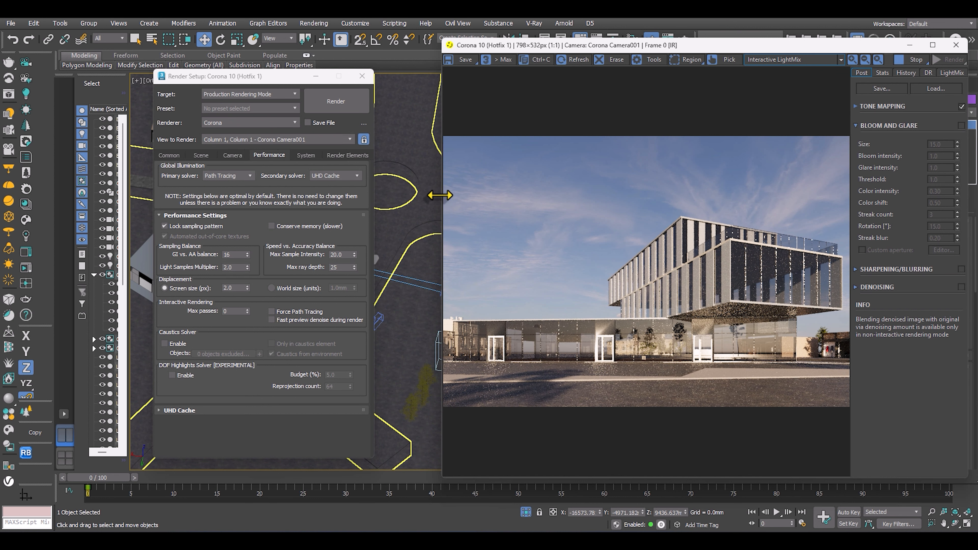
{"action": "left_click_drag", "start_coordinate": [440, 195], "coordinate": [211, 194]}
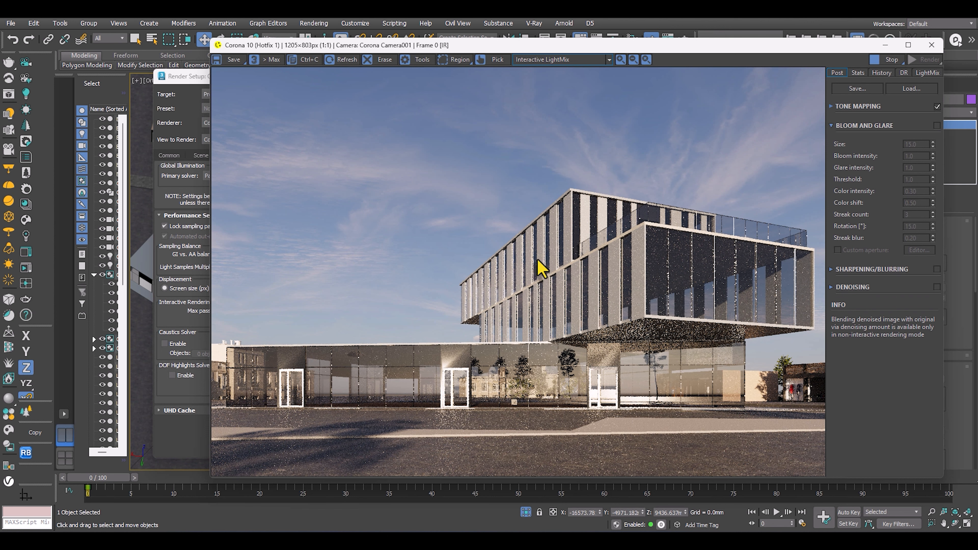
{"action": "scroll", "coordinate": [601, 315], "scroll_direction": "up", "scroll_amount": 1}
{"action": "scroll", "coordinate": [609, 299], "scroll_direction": "down", "scroll_amount": 1}
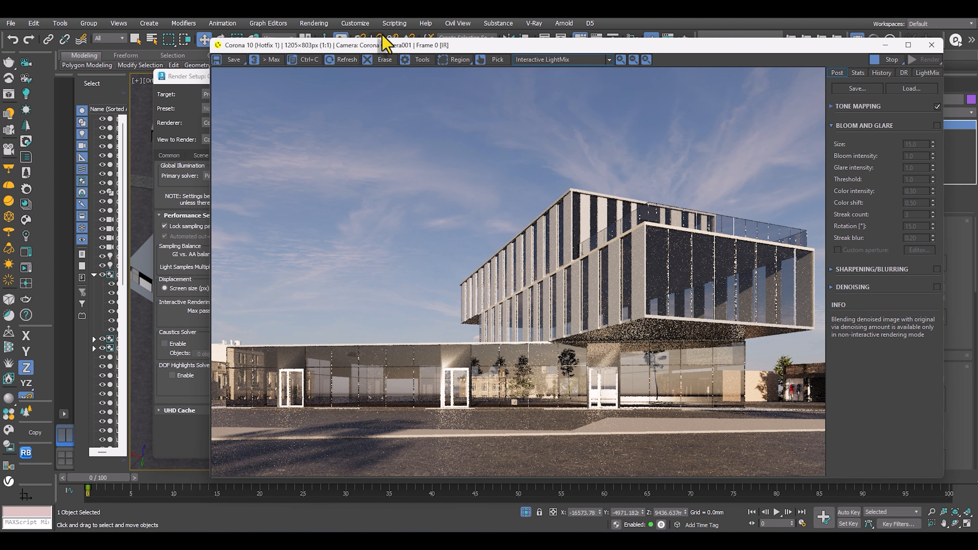
{"action": "left_click_drag", "start_coordinate": [489, 45], "coordinate": [510, 36]}
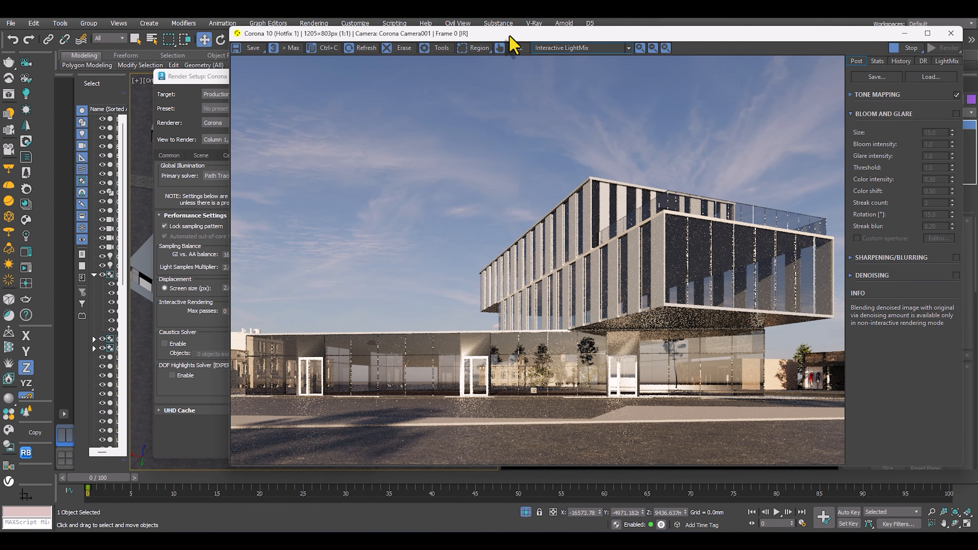
{"action": "left_click_drag", "start_coordinate": [196, 79], "coordinate": [152, 85]}
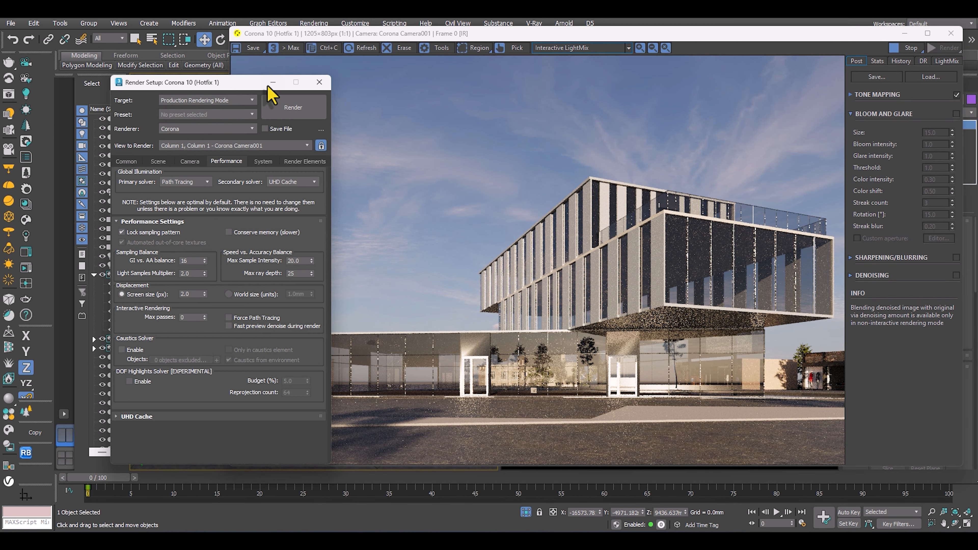
{"action": "left_click_drag", "start_coordinate": [543, 42], "coordinate": [681, 37]}
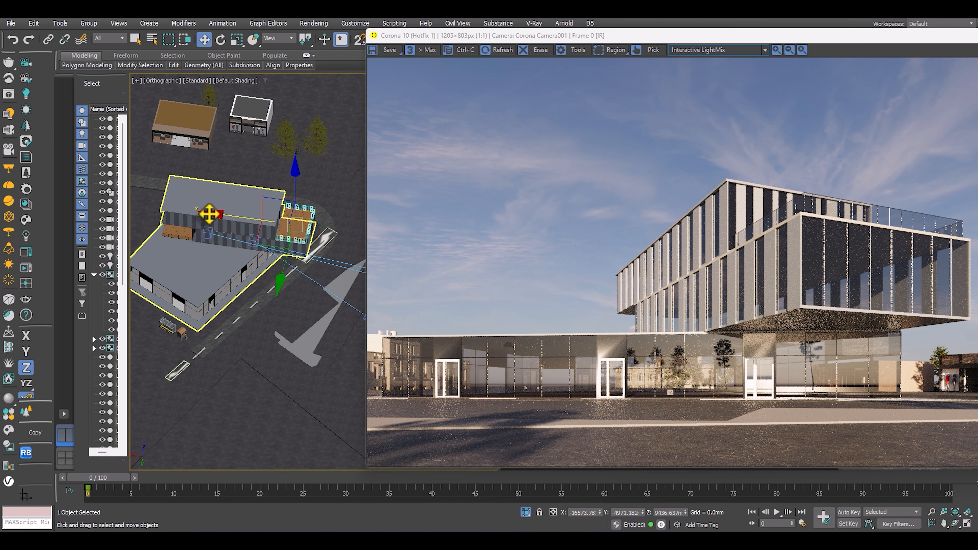
In the top view, move the Corona Sun along the Y axis to about Y 88,450 mm.
{"action": "key", "text": "t"}
{"action": "key", "text": "z"}
{"action": "scroll", "coordinate": [255, 228], "scroll_direction": "down", "scroll_amount": 10}
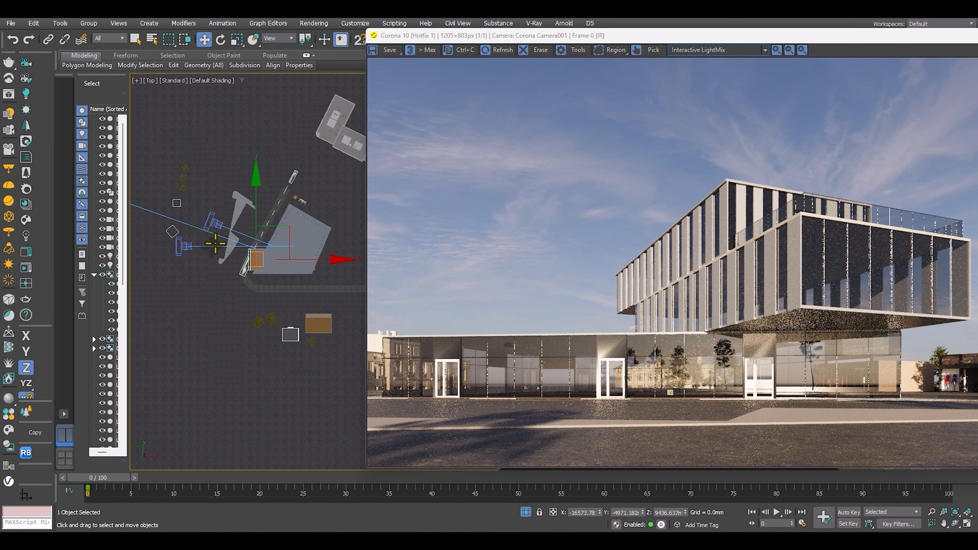
{"action": "middle_click_drag", "start_coordinate": [182, 260], "coordinate": [217, 279]}
{"action": "left_click", "coordinate": [211, 276]}
{"action": "middle_click_drag", "start_coordinate": [223, 236], "coordinate": [225, 148]}
{"action": "left_click_drag", "start_coordinate": [211, 142], "coordinate": [235, 94]}
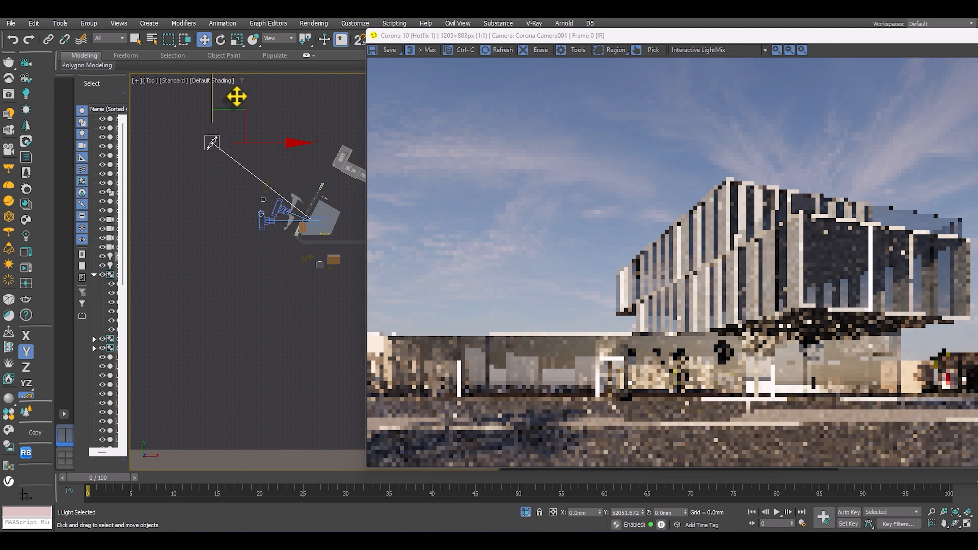
In the front view, raise the Corona Sun to a height of about 114,260 mm.
{"action": "key", "text": "f"}
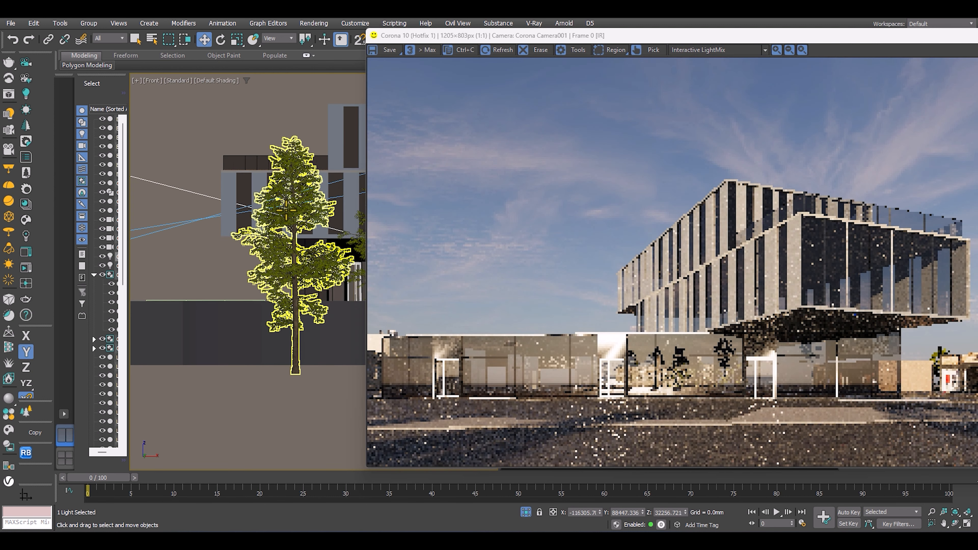
{"action": "key", "text": "z"}
{"action": "middle_click_drag", "start_coordinate": [265, 225], "coordinate": [219, 216]}
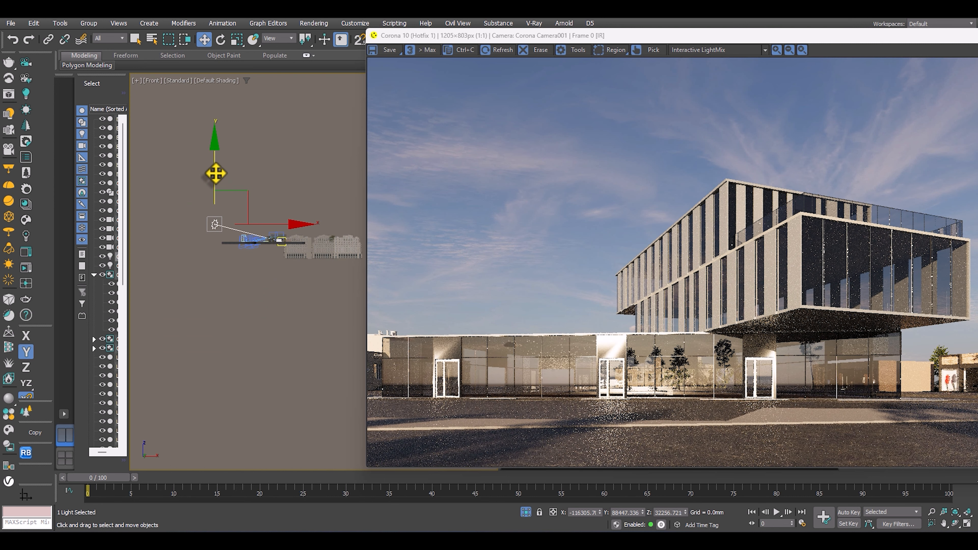
{"action": "left_click_drag", "start_coordinate": [215, 171], "coordinate": [228, 131]}
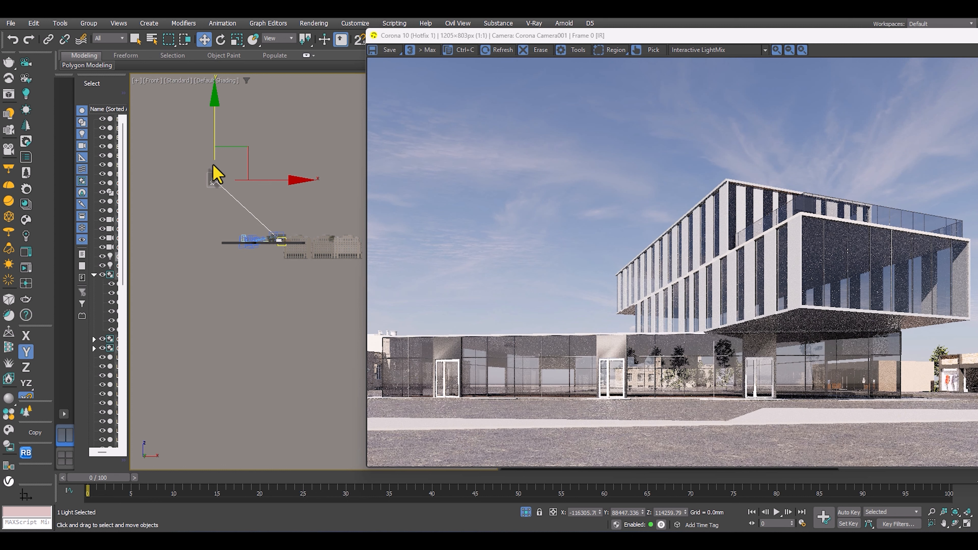
Lower the Corona Sun to about Z 19,706 mm, and in the top view move it along X to about X 20,286 mm.
{"action": "left_click_drag", "start_coordinate": [215, 133], "coordinate": [223, 184]}
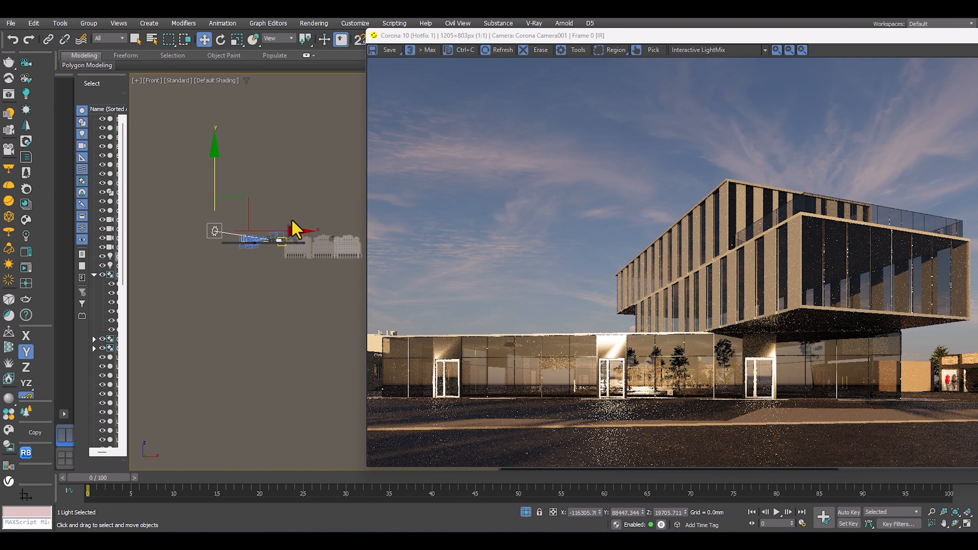
{"action": "key", "text": "t"}
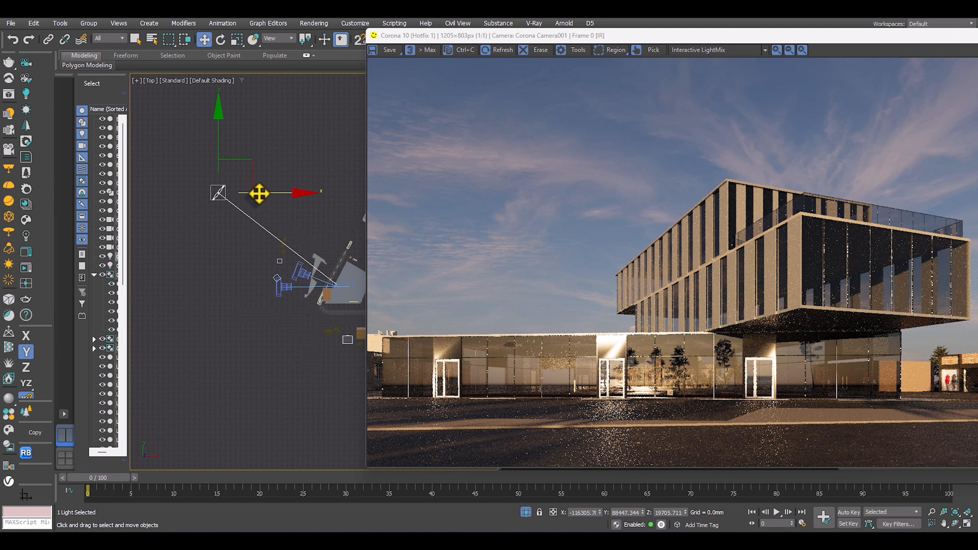
{"action": "left_click_drag", "start_coordinate": [259, 193], "coordinate": [407, 182]}
{"action": "middle_click_drag", "start_coordinate": [233, 205], "coordinate": [166, 208]}
{"action": "scroll", "coordinate": [201, 202], "scroll_direction": "down", "scroll_amount": 2}
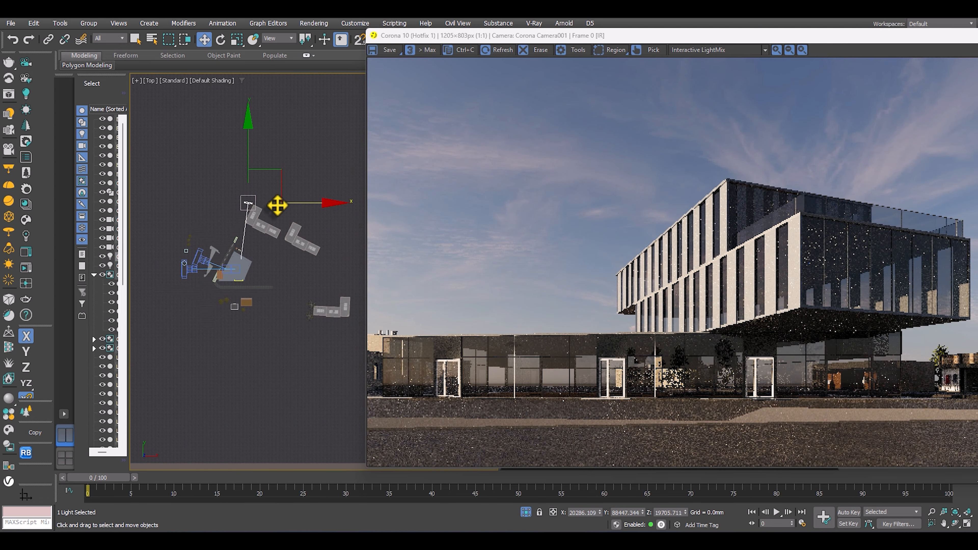
Move the Corona Sun behind the building to about X 130,129 mm, Y -8,142 mm, and lower it to about Z 1,779 mm.
{"action": "left_click_drag", "start_coordinate": [278, 206], "coordinate": [328, 243]}
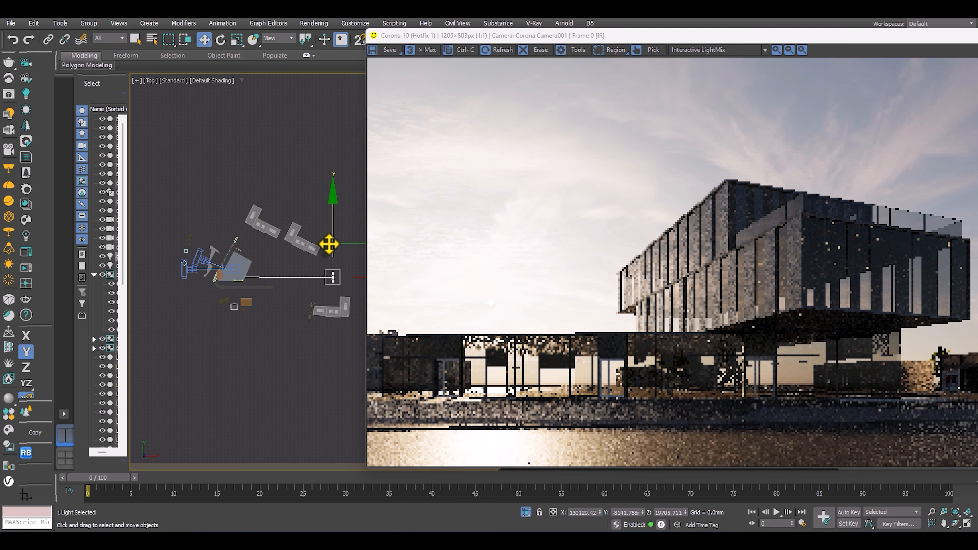
{"action": "middle_click_drag", "start_coordinate": [329, 244], "coordinate": [295, 167]}
{"action": "scroll", "coordinate": [309, 208], "scroll_direction": "down", "scroll_amount": 2}
{"action": "left_click_drag", "start_coordinate": [304, 134], "coordinate": [304, 149]}
{"action": "middle_click_drag", "start_coordinate": [308, 157], "coordinate": [313, 177], "text": "alt"}
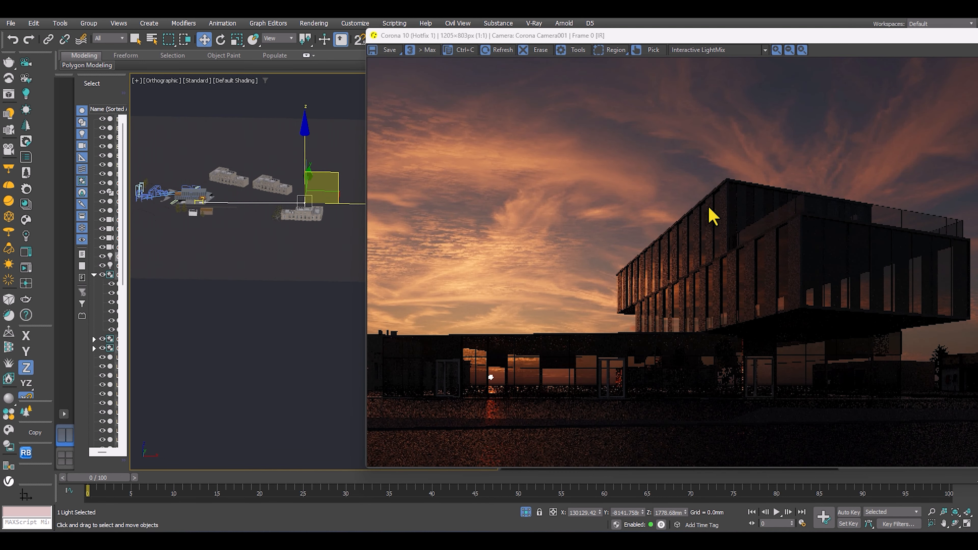
Examine the sun disc behind the ground-floor glazing and its reflection on the road in the interactive render.
{"action": "scroll", "coordinate": [512, 389], "scroll_direction": "up", "scroll_amount": 1}
{"action": "scroll", "coordinate": [477, 358], "scroll_direction": "up", "scroll_amount": 1}
{"action": "middle_click_drag", "start_coordinate": [478, 354], "coordinate": [517, 309]}
{"action": "scroll", "coordinate": [551, 288], "scroll_direction": "down", "scroll_amount": 2}
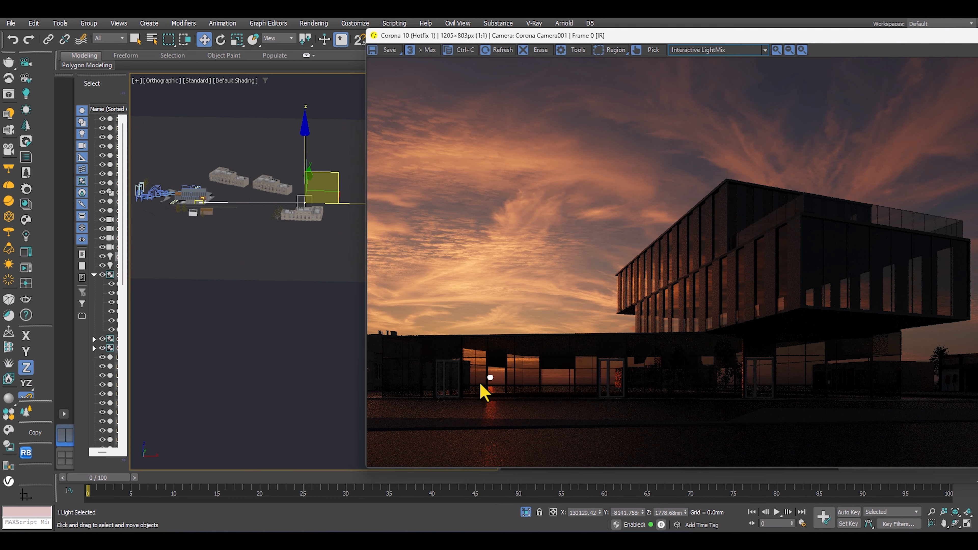
{"action": "scroll", "coordinate": [483, 391], "scroll_direction": "up", "scroll_amount": 1}
{"action": "middle_click_drag", "start_coordinate": [515, 398], "coordinate": [602, 203]}
{"action": "scroll", "coordinate": [562, 295], "scroll_direction": "up", "scroll_amount": 1}
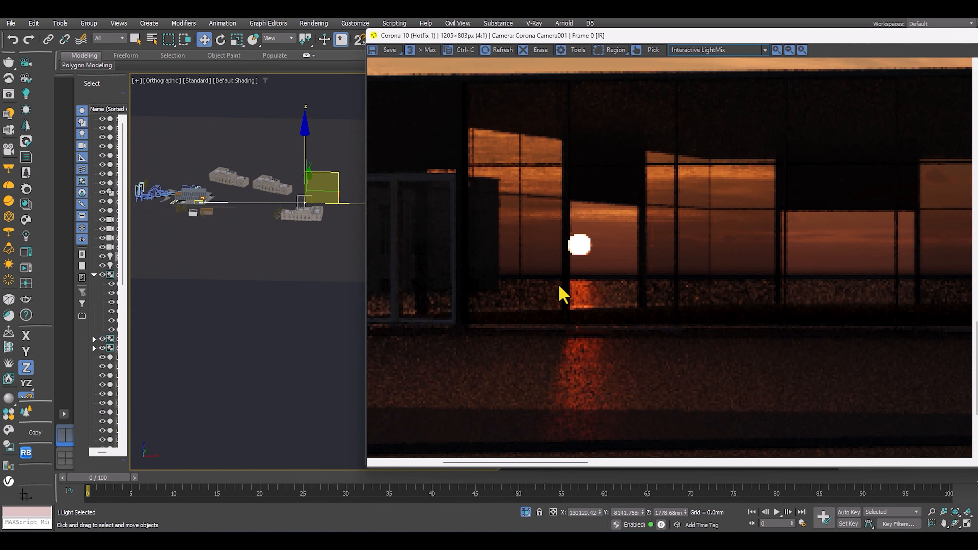
Raise the Corona Sun in two stages, to about Z 3,664 mm and about Z 20,702 mm.
{"action": "scroll", "coordinate": [561, 319], "scroll_direction": "down", "scroll_amount": 2}
{"action": "middle_click_drag", "start_coordinate": [308, 163], "coordinate": [300, 206]}
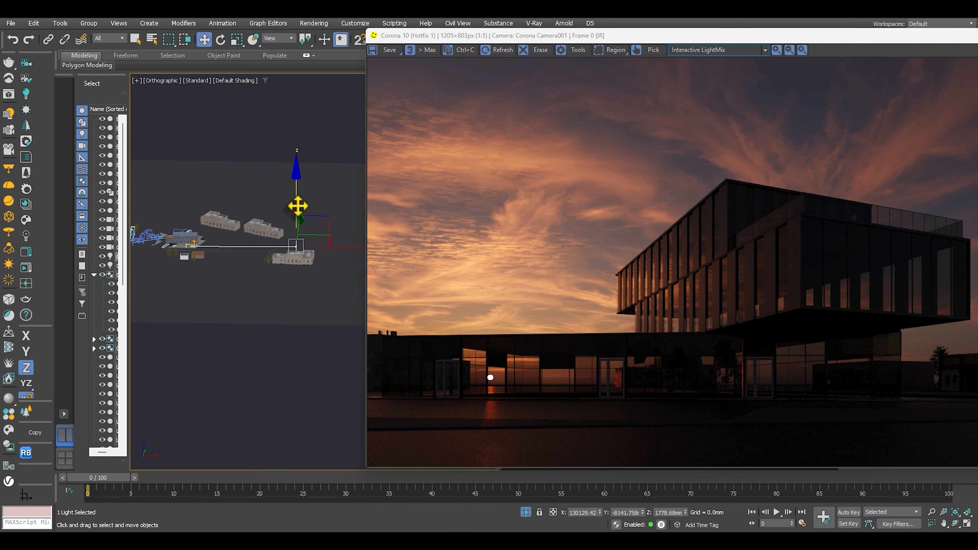
{"action": "left_click_drag", "start_coordinate": [298, 207], "coordinate": [297, 203]}
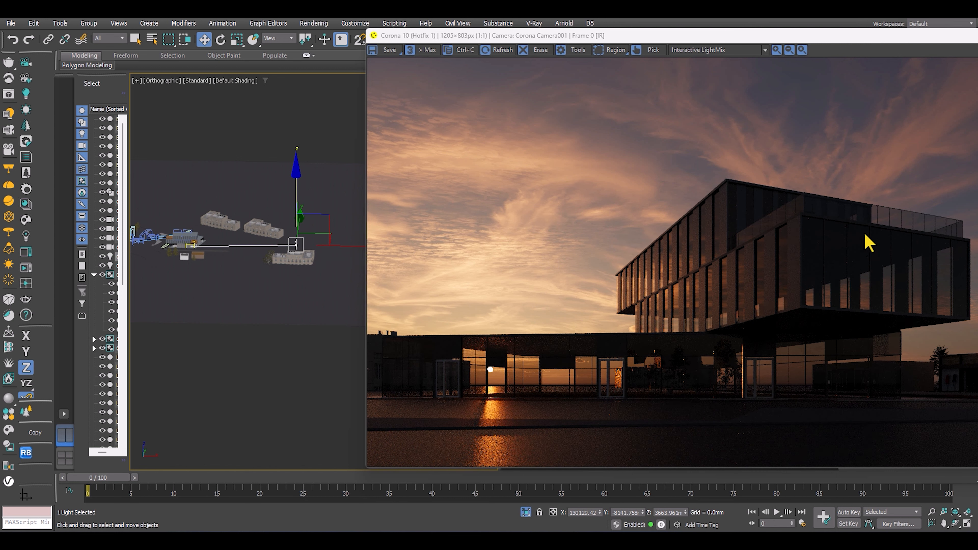
{"action": "scroll", "coordinate": [329, 199], "scroll_direction": "up", "scroll_amount": 2}
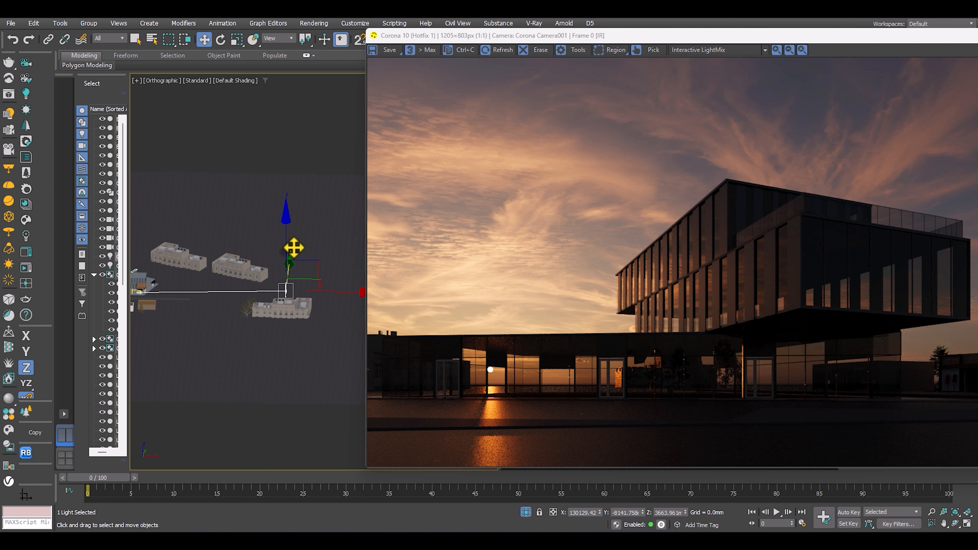
{"action": "left_click_drag", "start_coordinate": [287, 244], "coordinate": [284, 211]}
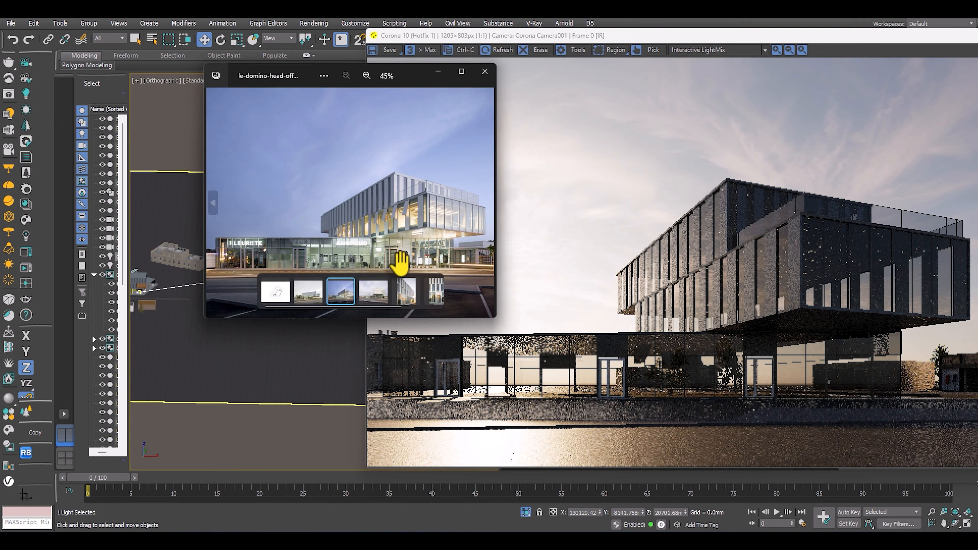
Open the dusk reference photo of the building and examine its facade, interior lighting and sky, enlarged and in full.
{"action": "scroll", "coordinate": [399, 259], "scroll_direction": "up", "scroll_amount": 5}
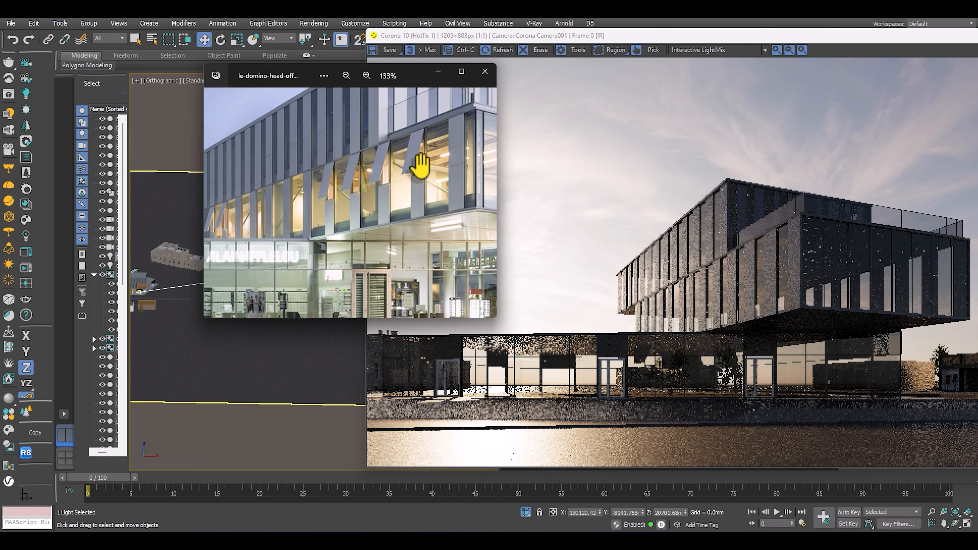
{"action": "scroll", "coordinate": [370, 179], "scroll_direction": "down", "scroll_amount": 5}
{"action": "scroll", "coordinate": [188, 257], "scroll_direction": "up", "scroll_amount": 4}
{"action": "scroll", "coordinate": [199, 259], "scroll_direction": "up", "scroll_amount": 4}
{"action": "scroll", "coordinate": [301, 247], "scroll_direction": "up", "scroll_amount": 4}
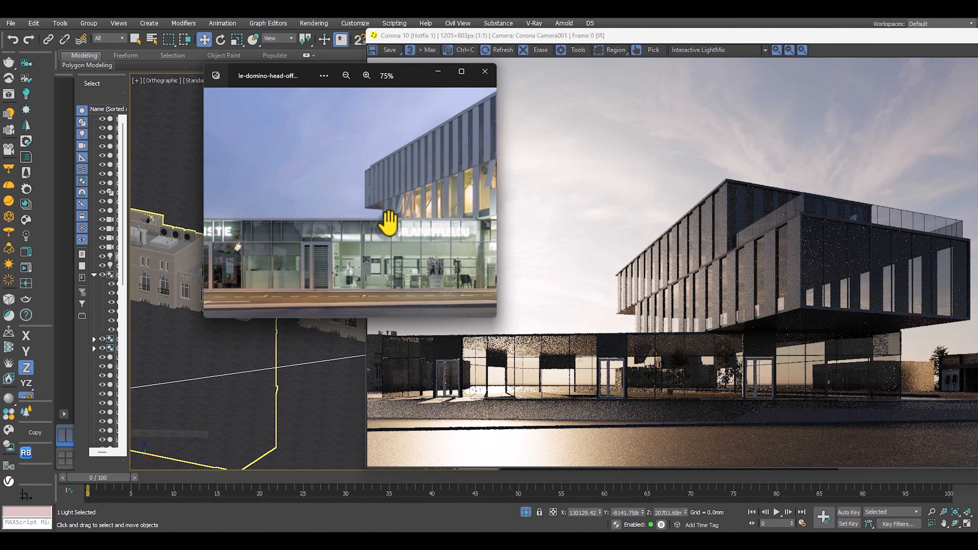
{"action": "scroll", "coordinate": [439, 190], "scroll_direction": "down", "scroll_amount": 4}
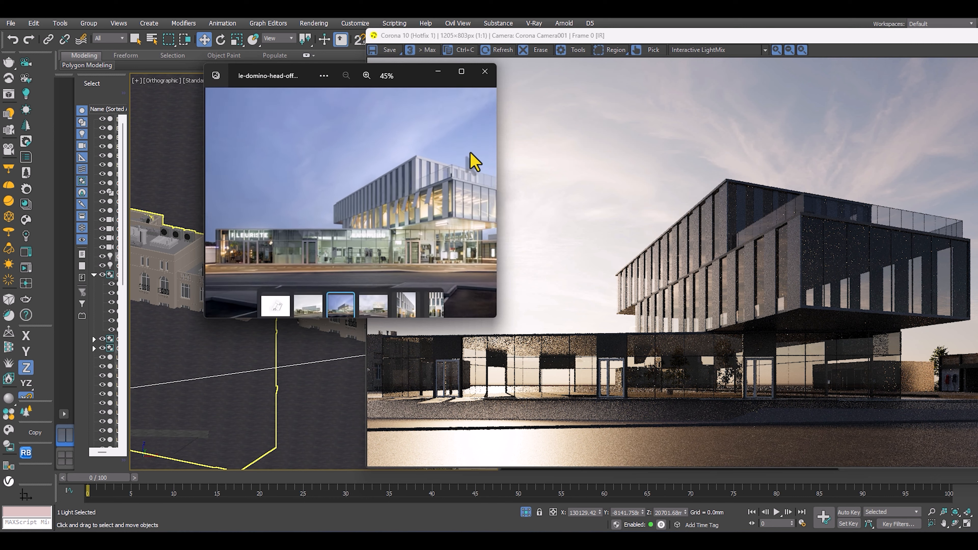
{"action": "double_click", "coordinate": [332, 65]}
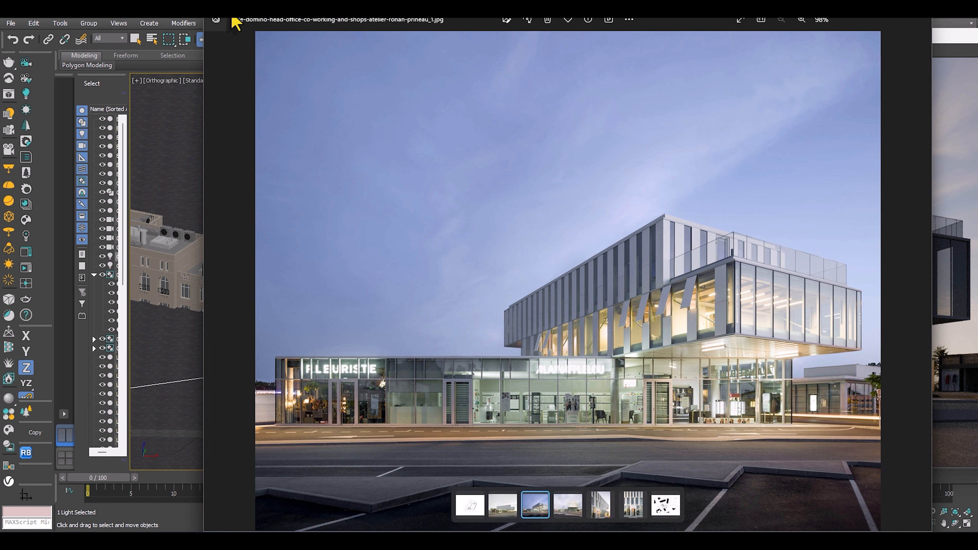
{"action": "left_click_drag", "start_coordinate": [233, 16], "coordinate": [977, 154]}
Raise the Corona Sun along Z to a height of about 85,099 mm.
{"action": "scroll", "coordinate": [250, 285], "scroll_direction": "down", "scroll_amount": 6}
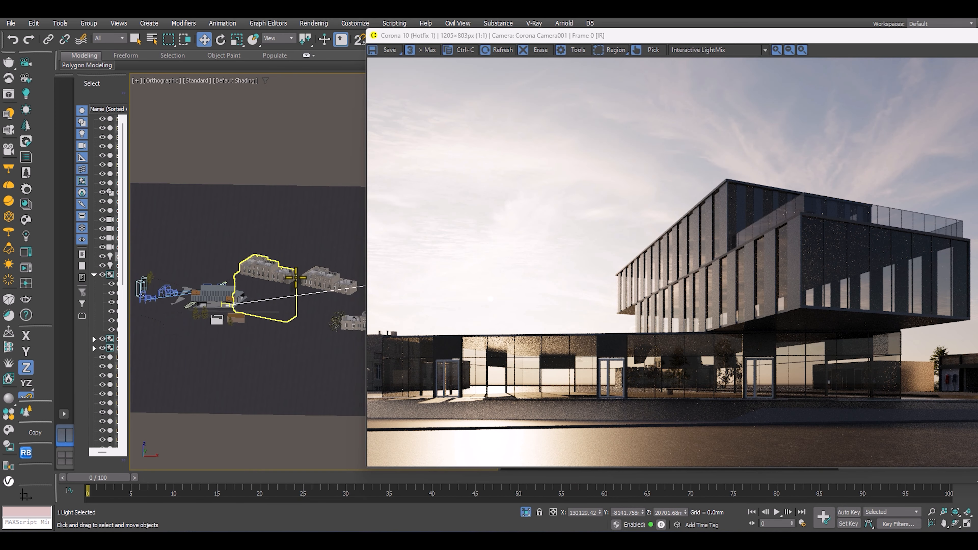
{"action": "scroll", "coordinate": [238, 319], "scroll_direction": "down", "scroll_amount": 2}
{"action": "middle_click_drag", "start_coordinate": [238, 319], "coordinate": [195, 338]}
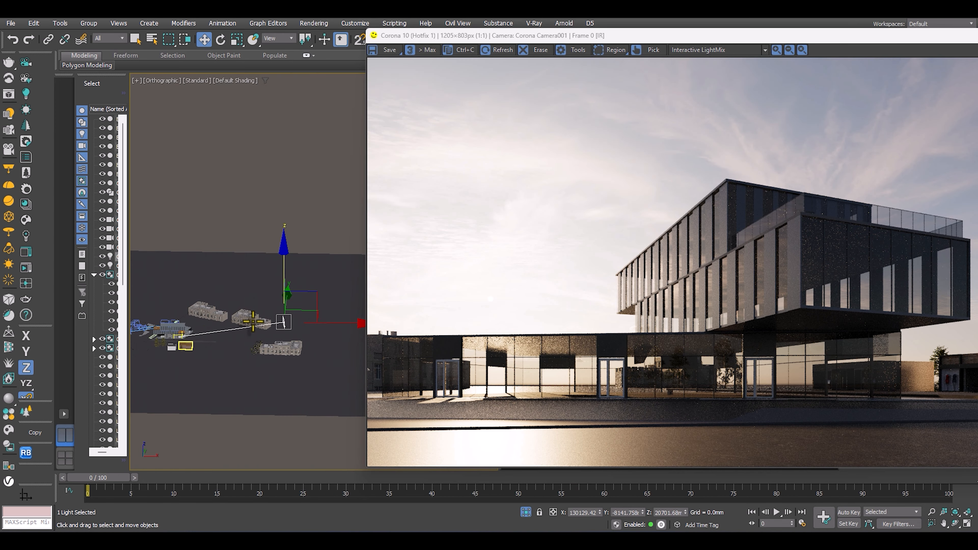
{"action": "middle_click_drag", "start_coordinate": [280, 323], "coordinate": [220, 325], "text": "alt"}
{"action": "left_click_drag", "start_coordinate": [260, 310], "coordinate": [259, 261]}
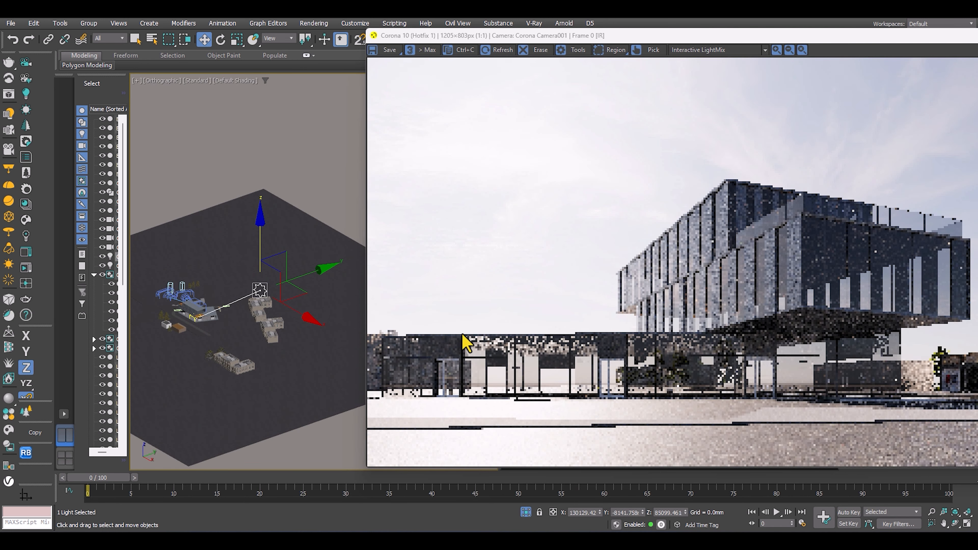
In the top view, move the Corona Sun along X to the camera side of the building, at about X -119,994 mm.
{"action": "key", "text": "t"}
{"action": "middle_click_drag", "start_coordinate": [208, 313], "coordinate": [154, 327]}
{"action": "scroll", "coordinate": [155, 327], "scroll_direction": "down", "scroll_amount": 4}
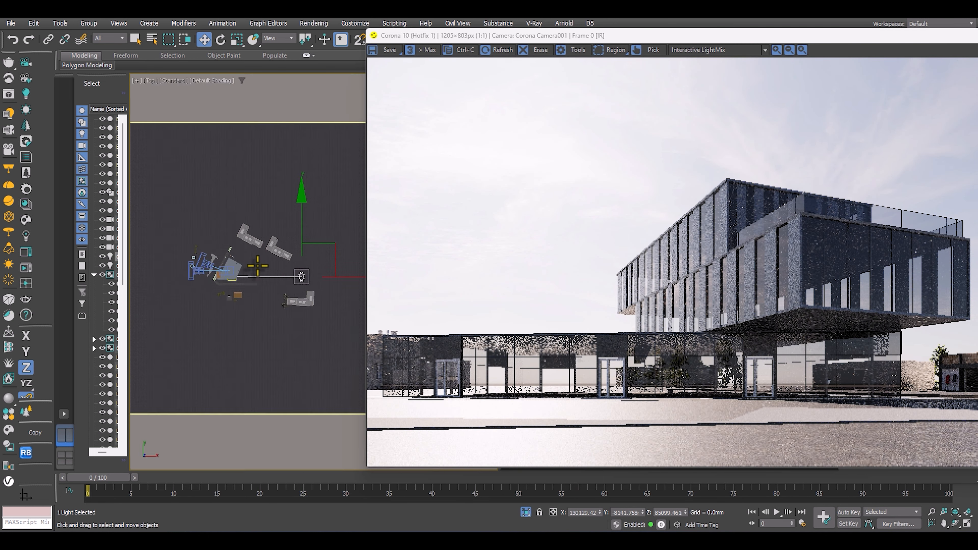
{"action": "scroll", "coordinate": [254, 288], "scroll_direction": "up", "scroll_amount": 3}
{"action": "left_click", "coordinate": [333, 284]}
{"action": "left_click_drag", "start_coordinate": [333, 284], "coordinate": [215, 308]}
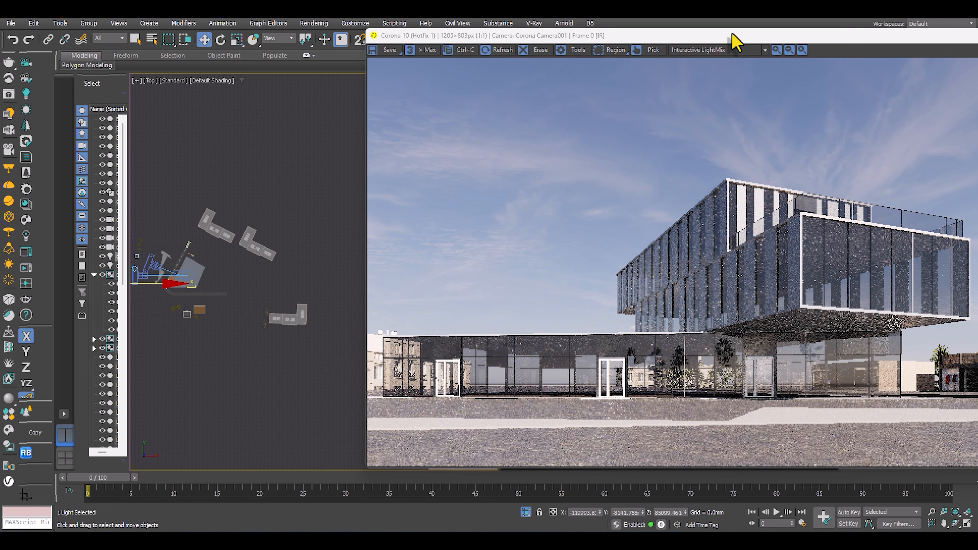
Reposition the Corona frame buffer so its post-processing settings are in view, and inspect the facade and entrance doors.
{"action": "left_click_drag", "start_coordinate": [729, 38], "coordinate": [598, 45]}
{"action": "scroll", "coordinate": [561, 332], "scroll_direction": "up", "scroll_amount": 1}
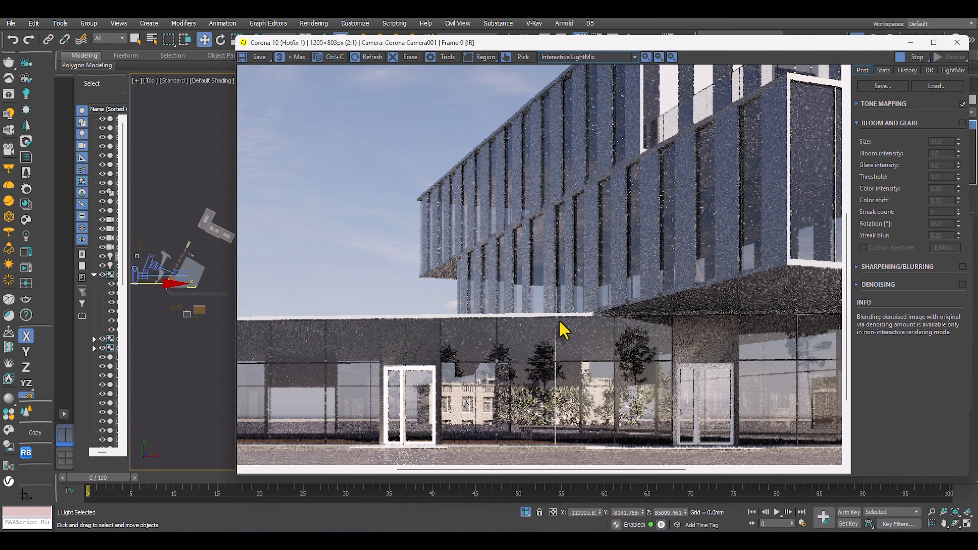
{"action": "scroll", "coordinate": [504, 347], "scroll_direction": "down", "scroll_amount": 1}
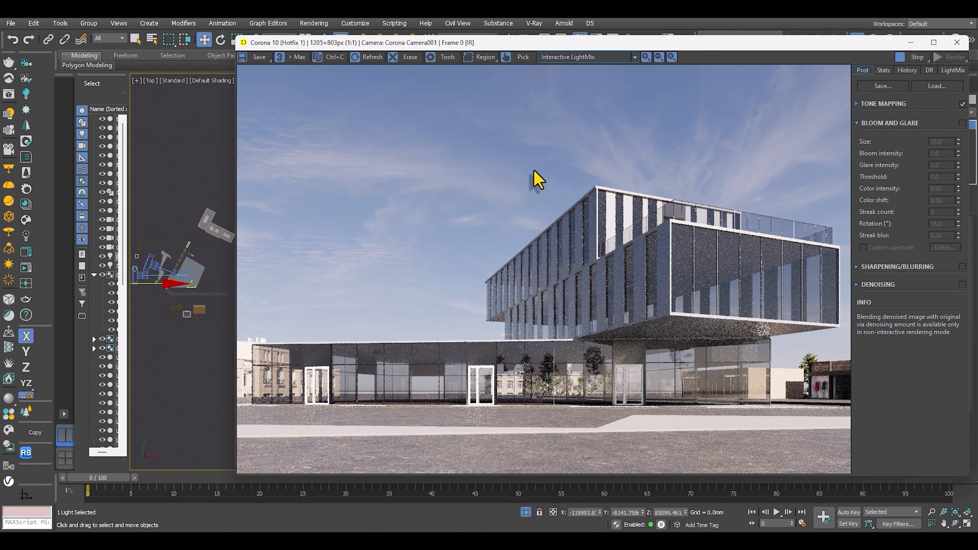
{"action": "left_click_drag", "start_coordinate": [633, 42], "coordinate": [501, 46]}
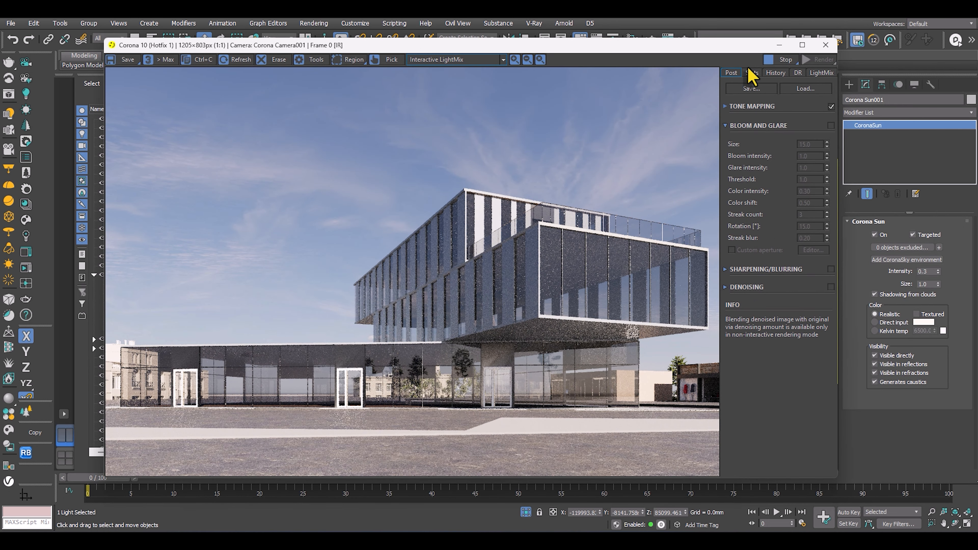
Expand the tone mapping settings, try a brighter exposure, and set Simple Exposure to -0.320.
{"action": "left_click", "coordinate": [726, 106]}
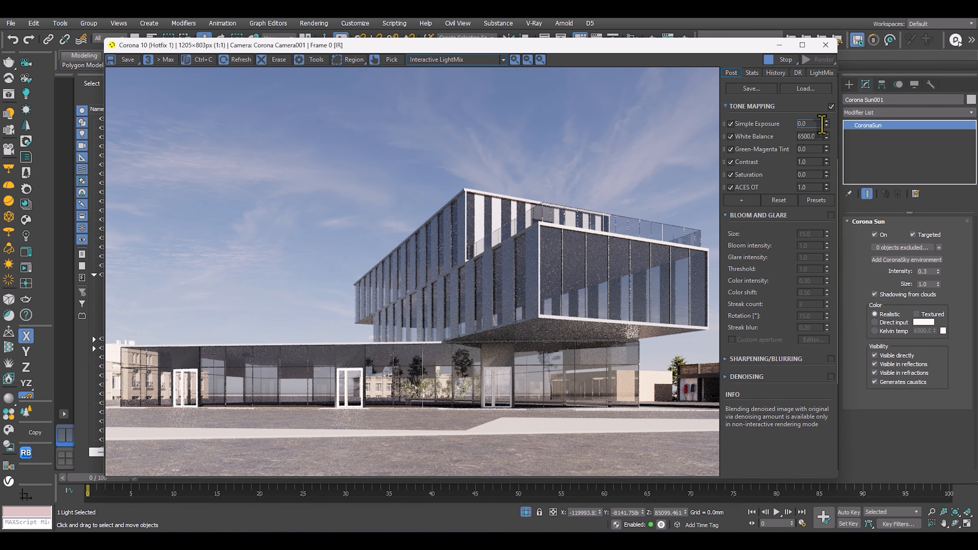
{"action": "left_click_drag", "start_coordinate": [827, 123], "coordinate": [823, 77]}
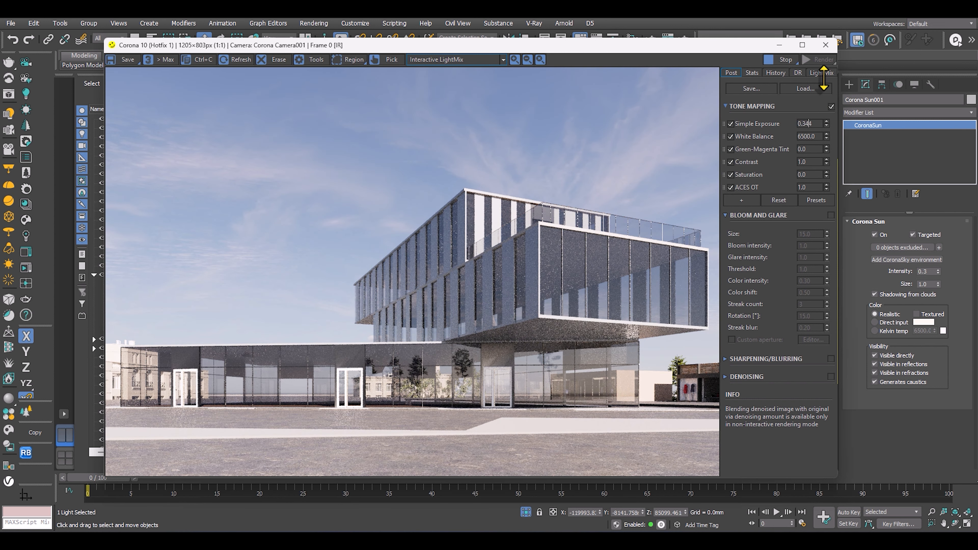
{"action": "left_click_drag", "start_coordinate": [826, 127], "coordinate": [837, 220]}
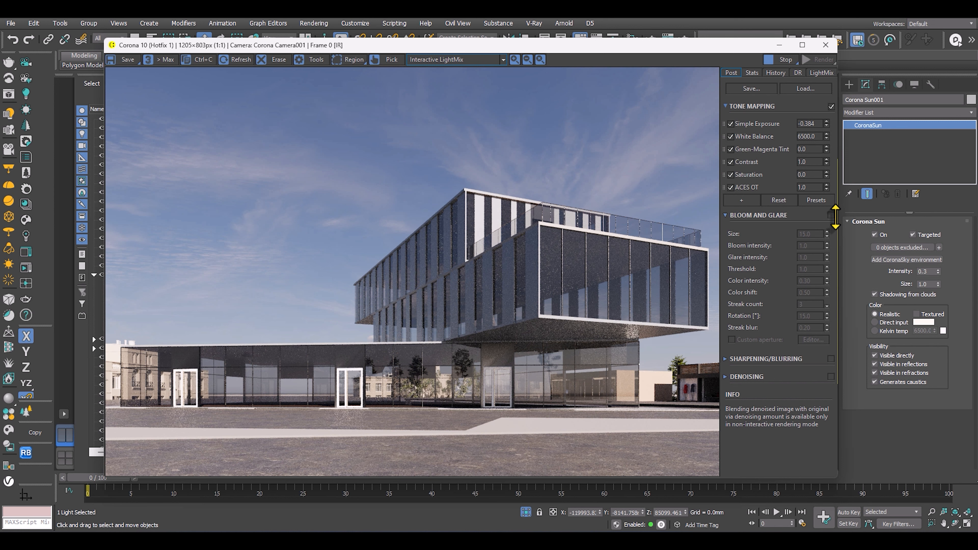
Warm the render by setting the tone mapping White Balance to about 7,022.
{"action": "double_click", "coordinate": [814, 137]}
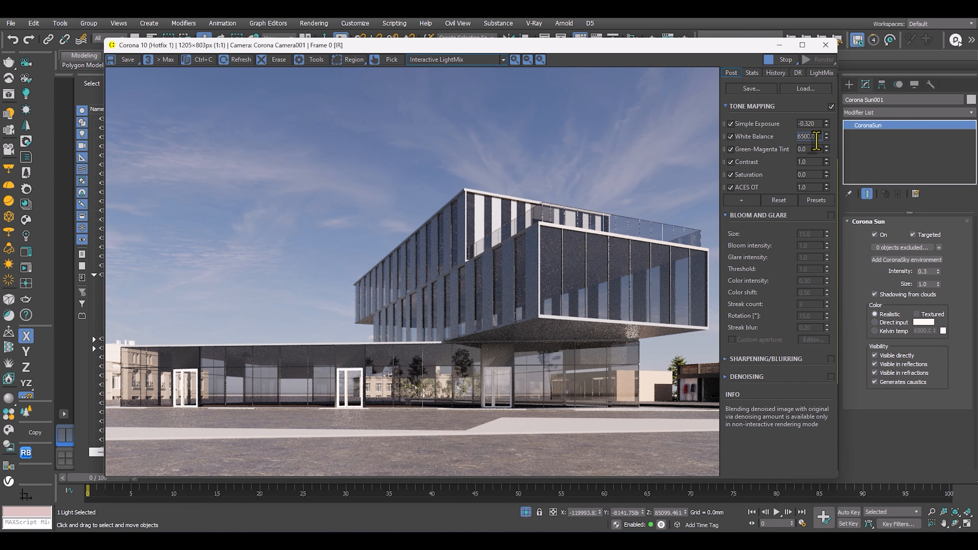
{"action": "mouse_move", "coordinate": [826, 138]}
{"action": "left_mouse_down"}
{"action": "mouse_move", "coordinate": [831, 239]}
{"action": "mouse_move", "coordinate": [823, 144]}
{"action": "left_mouse_up"}
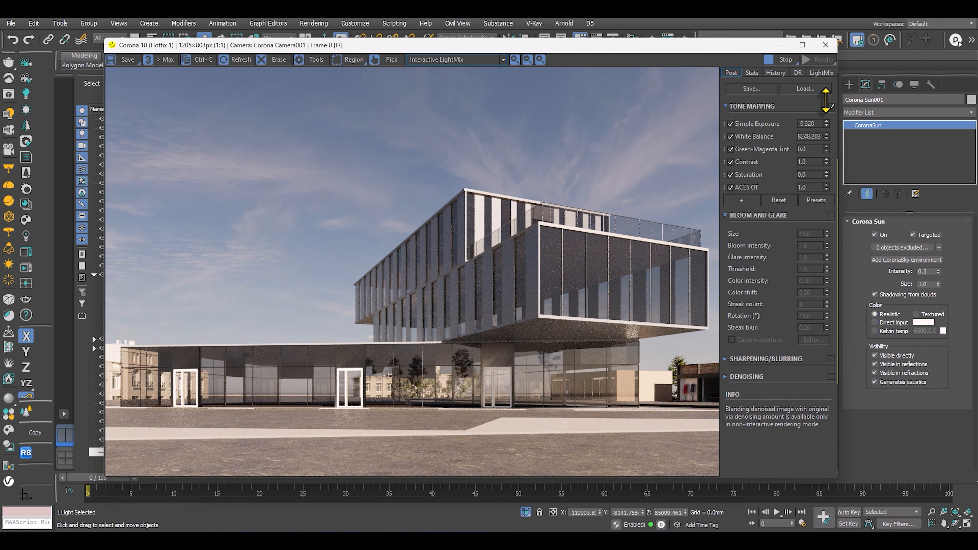
{"action": "left_click_drag", "start_coordinate": [826, 120], "coordinate": [826, 127]}
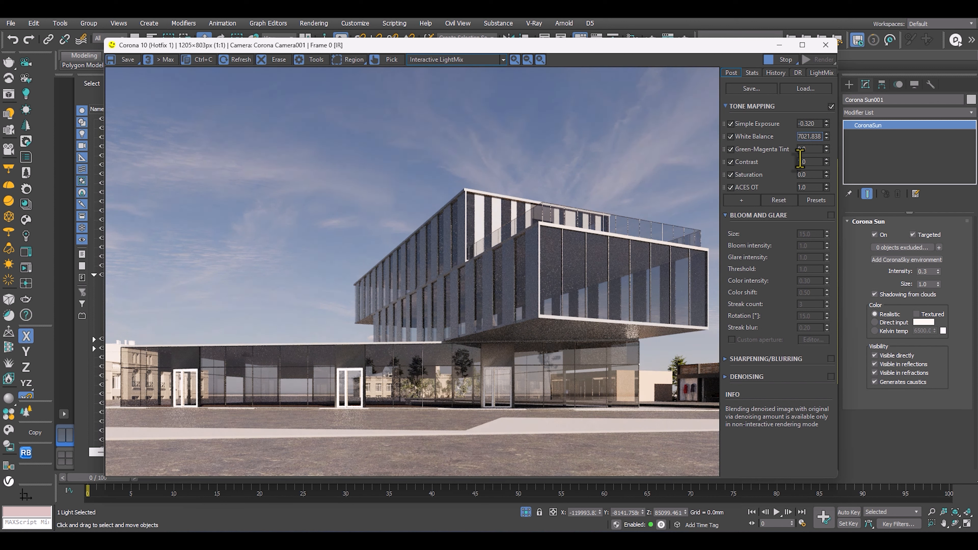
Add a Curves operator to the tone mapping stack after ACES OT.
{"action": "left_click", "coordinate": [742, 200]}
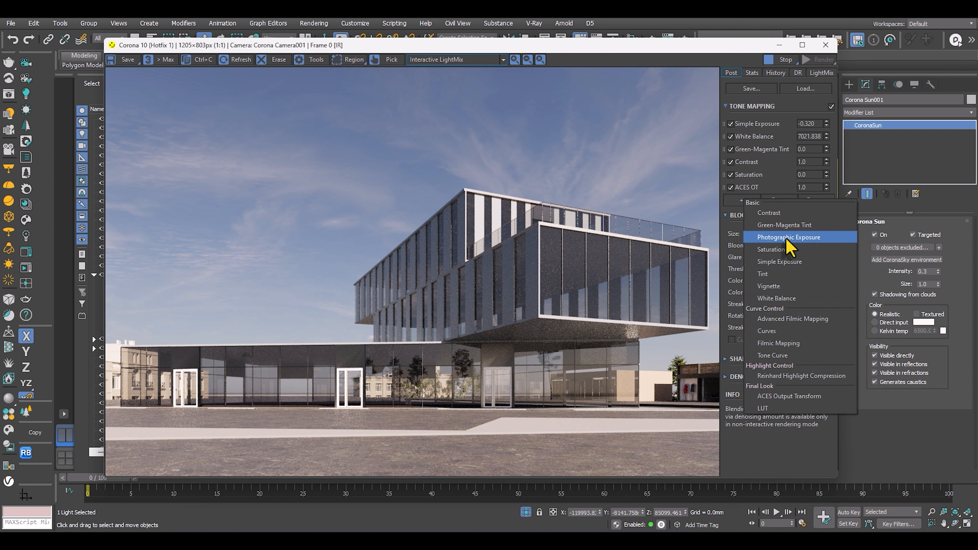
{"action": "left_click", "coordinate": [773, 186]}
{"action": "left_click", "coordinate": [742, 200]}
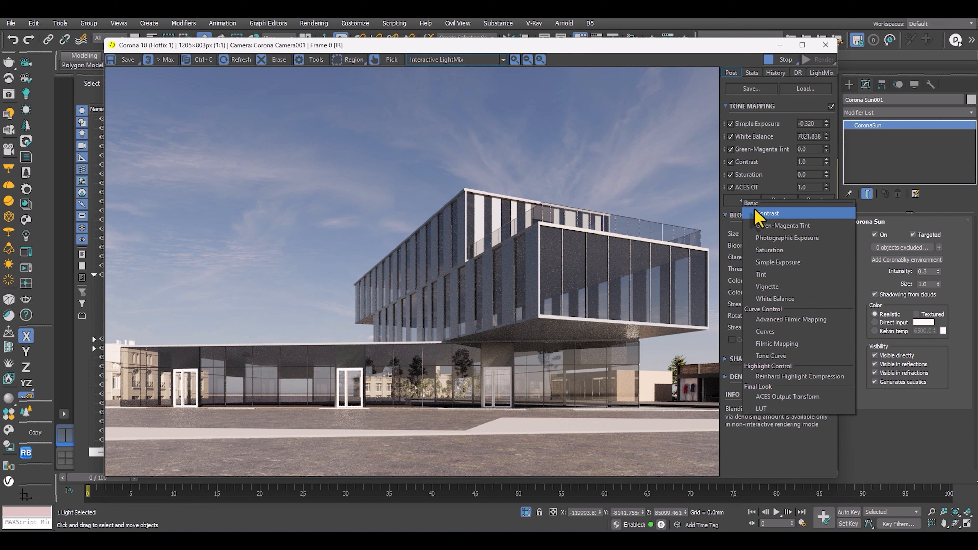
{"action": "left_click", "coordinate": [783, 330]}
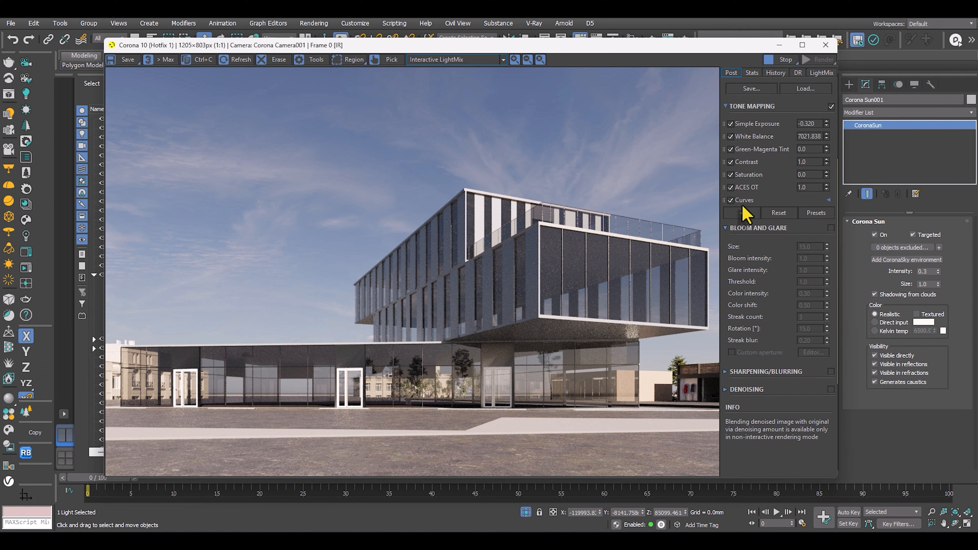
Shape the brightness curve into a gentle S with darker shadows and brighter highlights, and inspect the render in the repositioned frame buffer.
{"action": "left_click", "coordinate": [828, 200]}
{"action": "left_click_drag", "start_coordinate": [746, 289], "coordinate": [747, 292]}
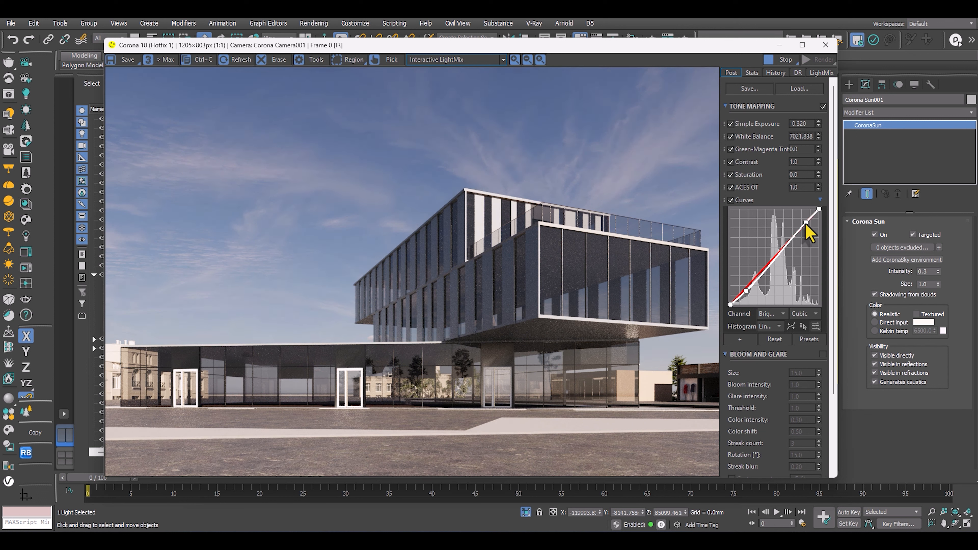
{"action": "left_click_drag", "start_coordinate": [805, 224], "coordinate": [804, 221]}
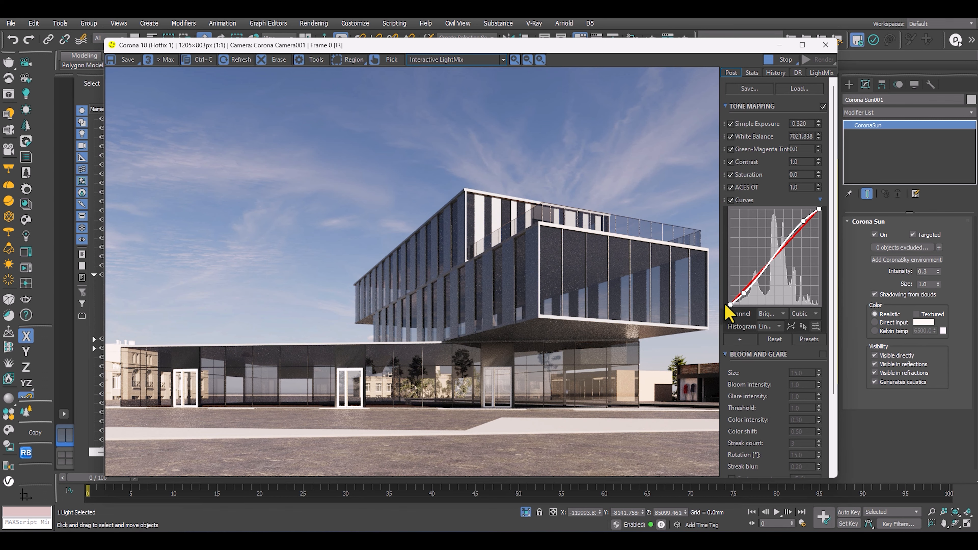
{"action": "scroll", "coordinate": [423, 346], "scroll_direction": "up", "scroll_amount": 1}
{"action": "scroll", "coordinate": [425, 339], "scroll_direction": "down", "scroll_amount": 1}
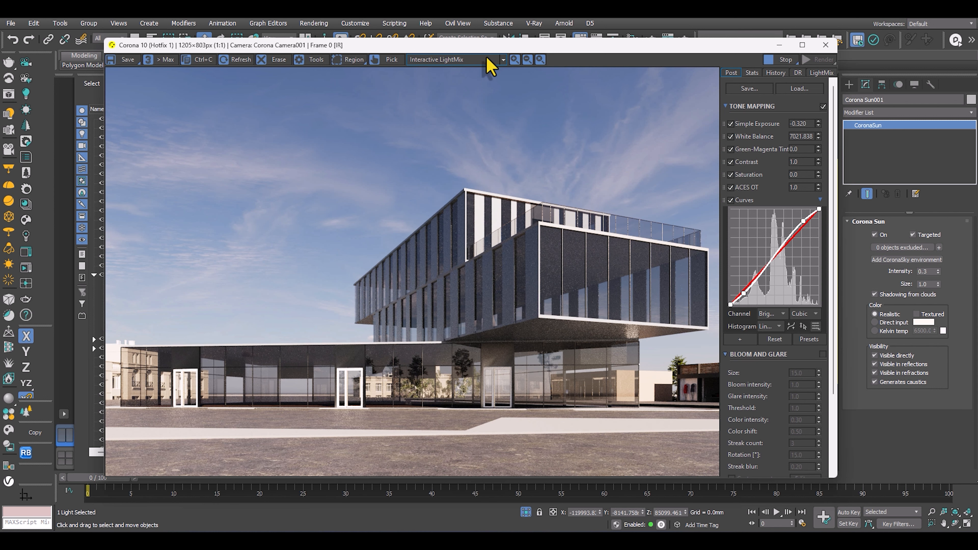
{"action": "left_click_drag", "start_coordinate": [525, 49], "coordinate": [531, 30]}
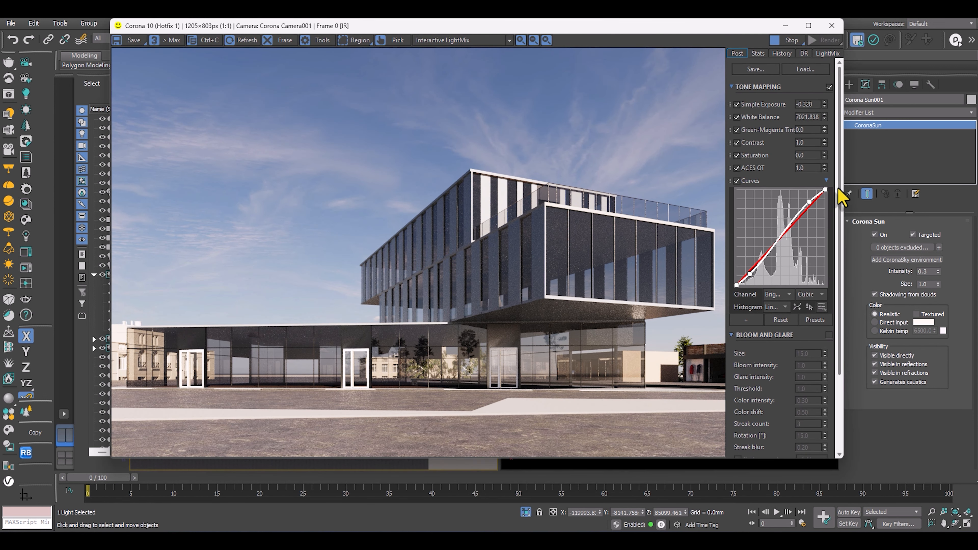
Try the Bloom and Glare effect at its default settings on the render and turn it back off.
{"action": "left_click_drag", "start_coordinate": [840, 192], "coordinate": [825, 306]}
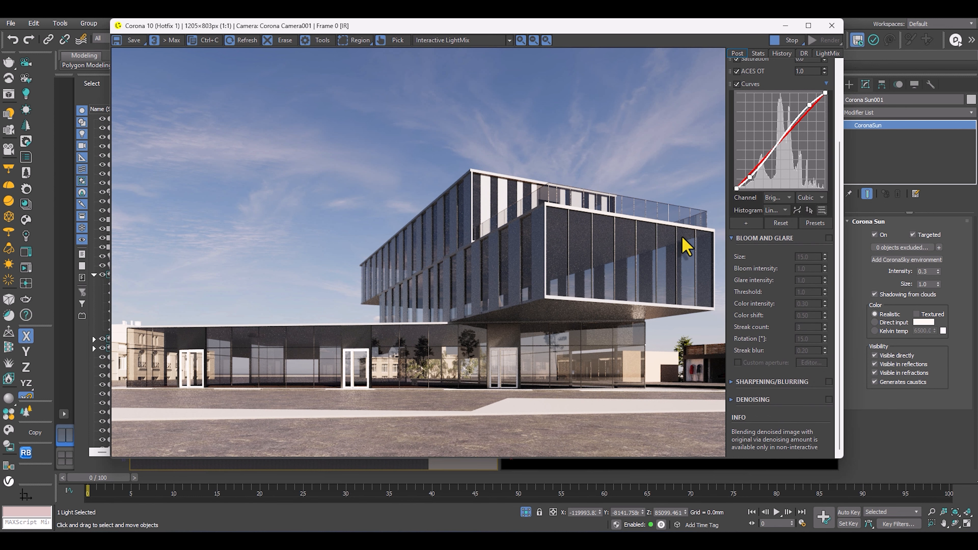
{"action": "scroll", "coordinate": [757, 267], "scroll_direction": "up", "scroll_amount": 1}
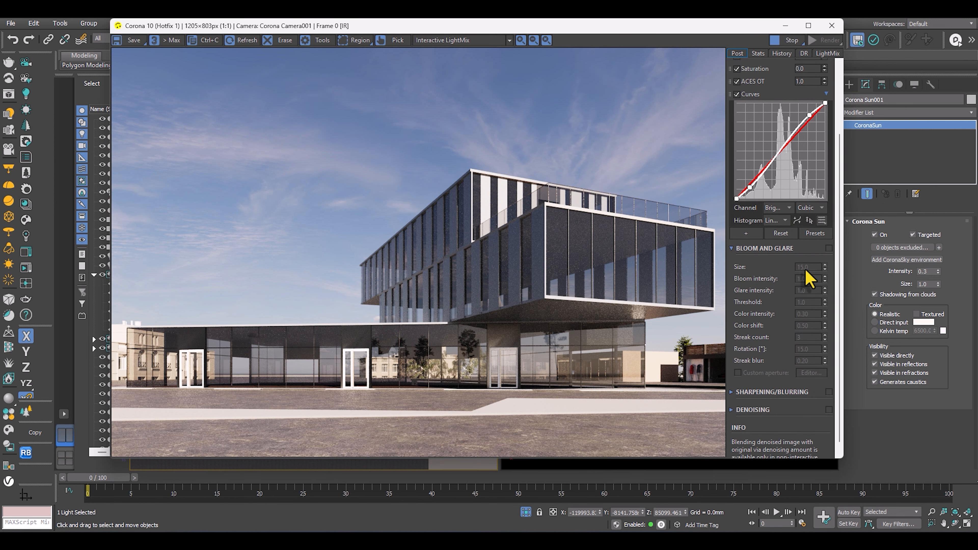
{"action": "left_click", "coordinate": [829, 248]}
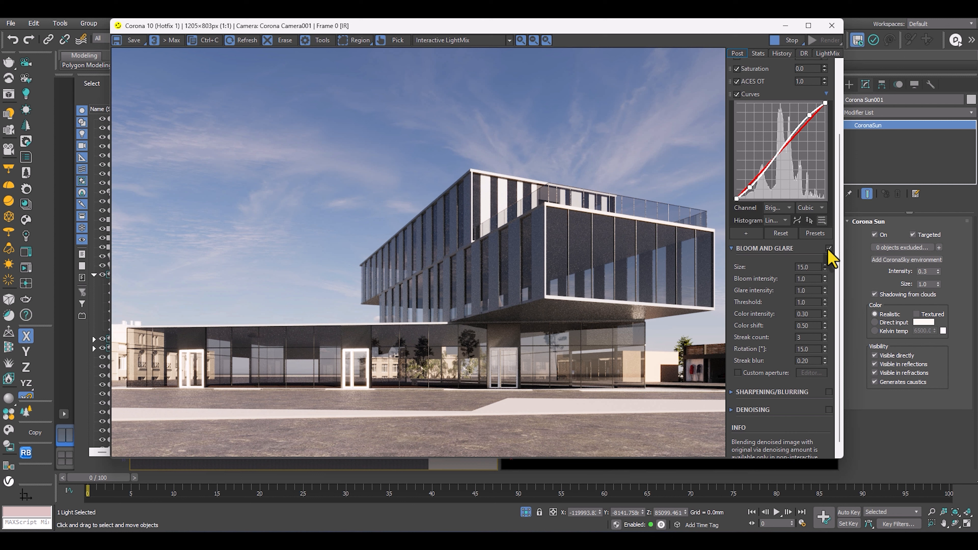
{"action": "left_click", "coordinate": [828, 248]}
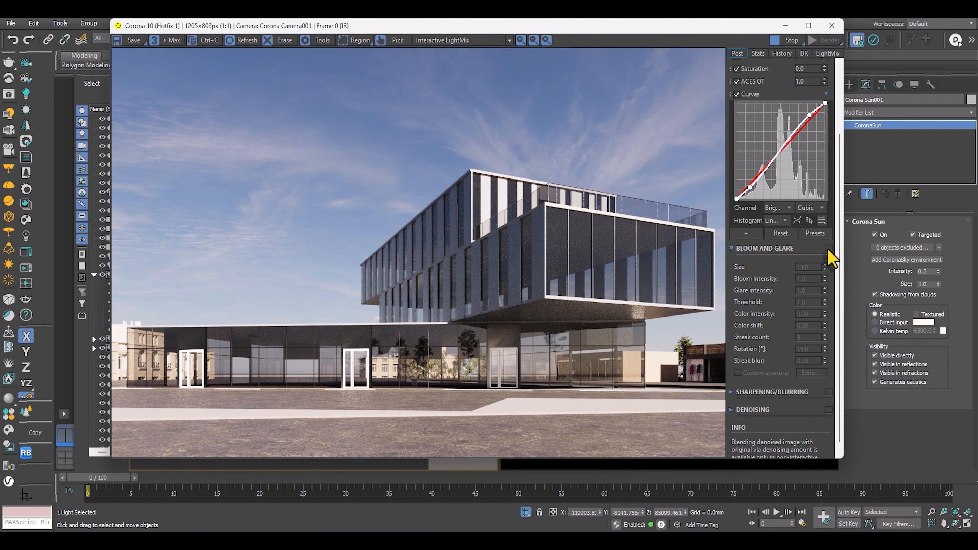
Add a Vignette operator after Curves in the tone mapping stack and set it to about 1.279.
{"action": "scroll", "coordinate": [747, 104], "scroll_direction": "up", "scroll_amount": 3}
{"action": "left_click", "coordinate": [746, 320]}
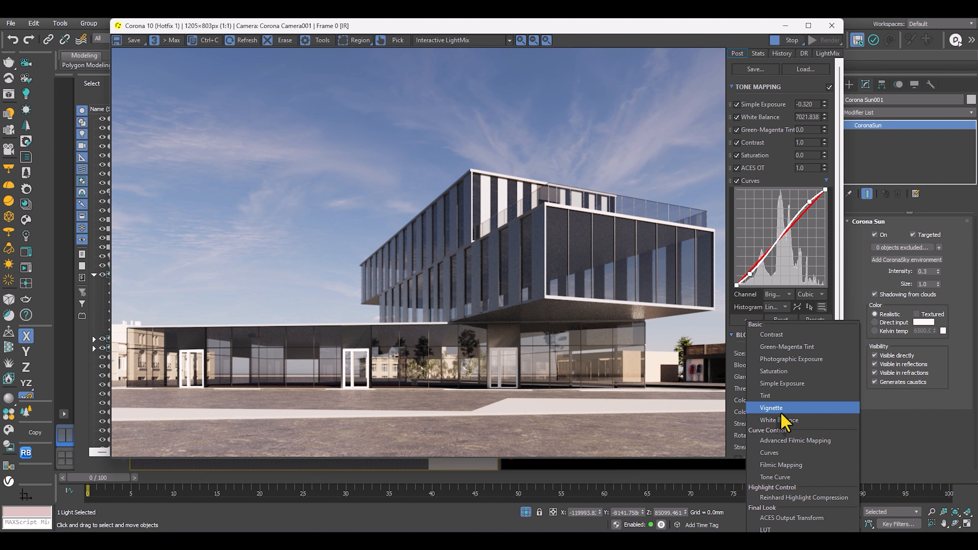
{"action": "left_click", "coordinate": [774, 408]}
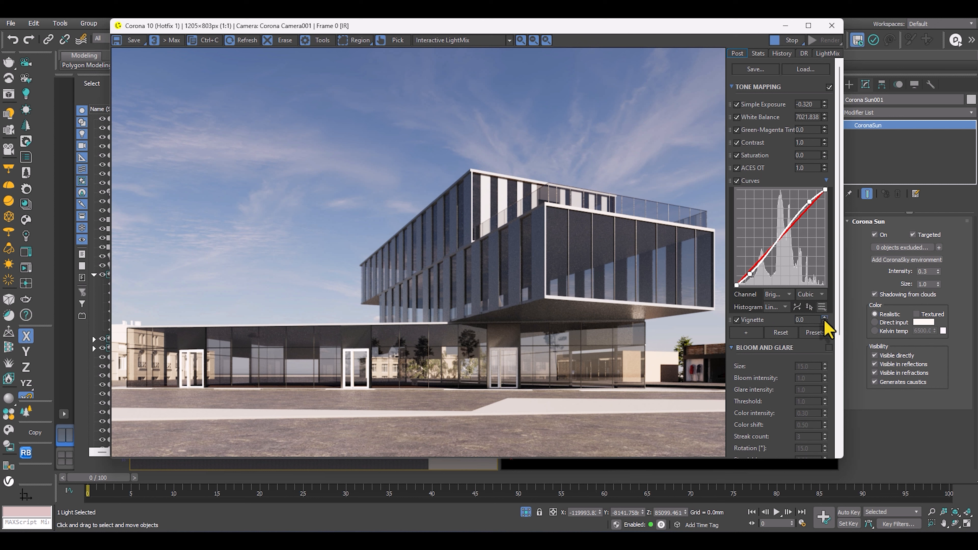
{"action": "left_click_drag", "start_coordinate": [825, 323], "coordinate": [821, 144]}
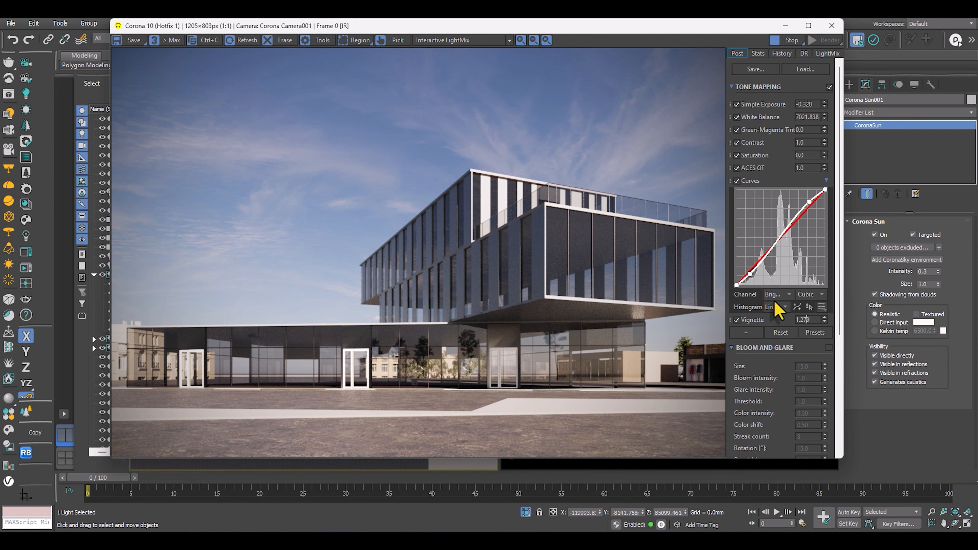
Reposition the frame buffer and examine the vignetted interactive render up close and as a whole.
{"action": "left_click_drag", "start_coordinate": [602, 27], "coordinate": [632, 67]}
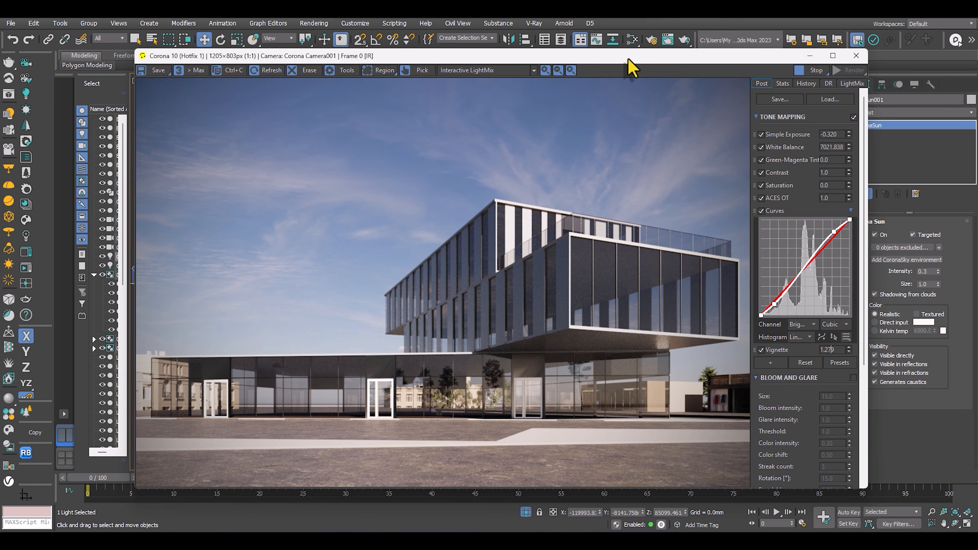
{"action": "mouse_move", "coordinate": [629, 60]}
{"action": "left_mouse_down"}
{"action": "mouse_move", "coordinate": [646, 66]}
{"action": "mouse_move", "coordinate": [629, 61]}
{"action": "mouse_move", "coordinate": [633, 47]}
{"action": "left_mouse_up"}
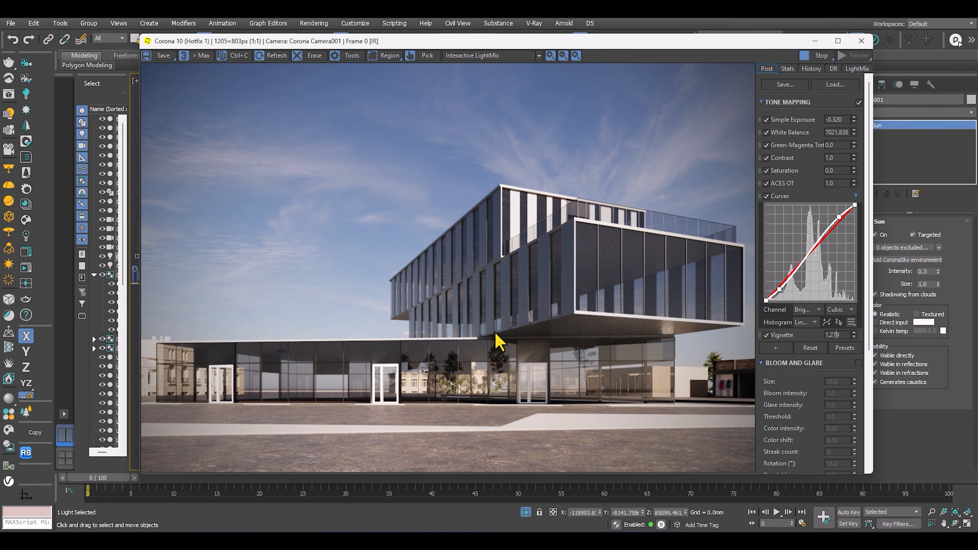
{"action": "scroll", "coordinate": [509, 333], "scroll_direction": "up", "scroll_amount": 1}
{"action": "scroll", "coordinate": [508, 333], "scroll_direction": "down", "scroll_amount": 1}
{"action": "mouse_move", "coordinate": [611, 43]}
{"action": "left_mouse_down"}
{"action": "mouse_move", "coordinate": [568, 47]}
{"action": "mouse_move", "coordinate": [616, 42]}
{"action": "left_mouse_up"}
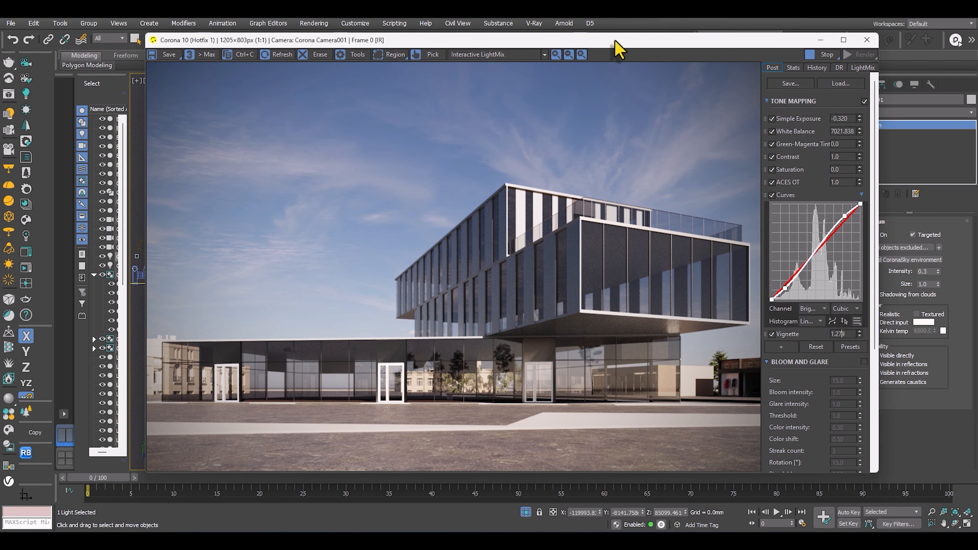
{"action": "scroll", "coordinate": [535, 250], "scroll_direction": "up", "scroll_amount": 2}
{"action": "scroll", "coordinate": [537, 254], "scroll_direction": "down", "scroll_amount": 2}
Replace the interactive session with a full 3000×2000 px render of Corona Camera001 and inspect its first pass in the maximized frame buffer.
{"action": "left_click", "coordinate": [832, 56]}
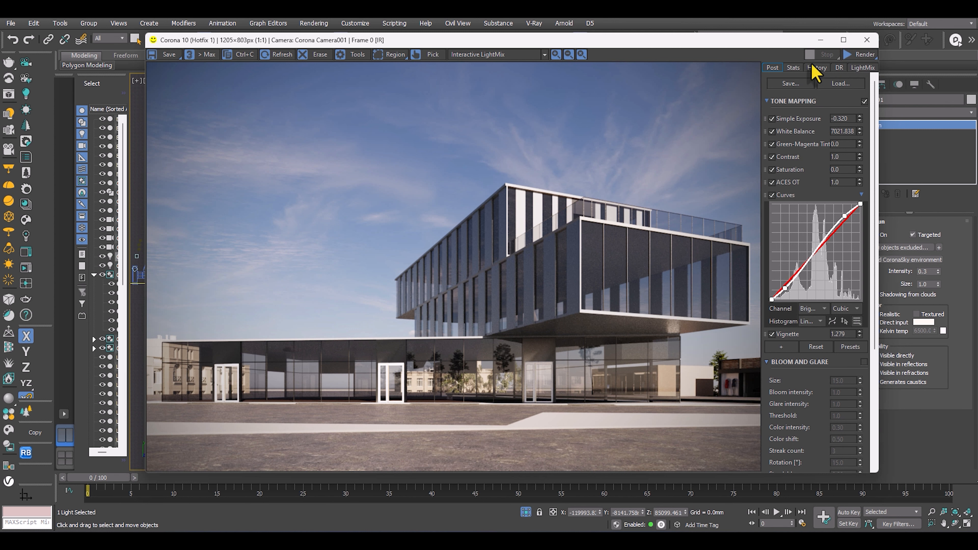
{"action": "left_click", "coordinate": [862, 55]}
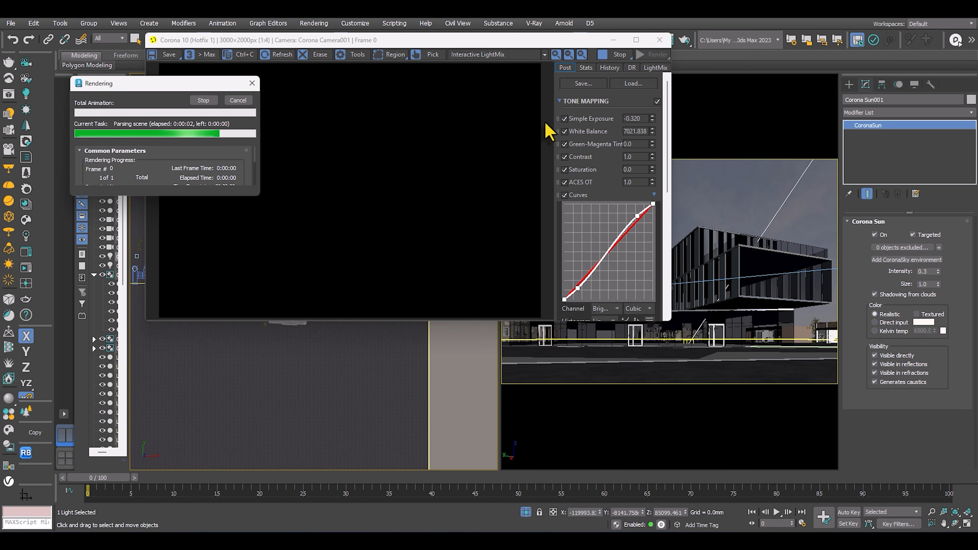
{"action": "mouse_move", "coordinate": [494, 41]}
{"action": "left_mouse_down"}
{"action": "mouse_move", "coordinate": [508, 55]}
{"action": "mouse_move", "coordinate": [612, 52]}
{"action": "left_mouse_up"}
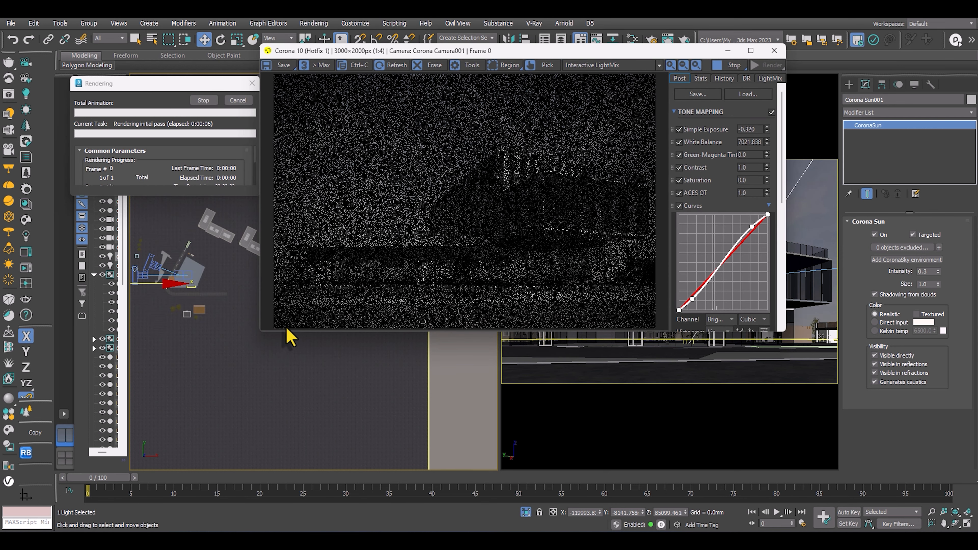
{"action": "left_click", "coordinate": [751, 51]}
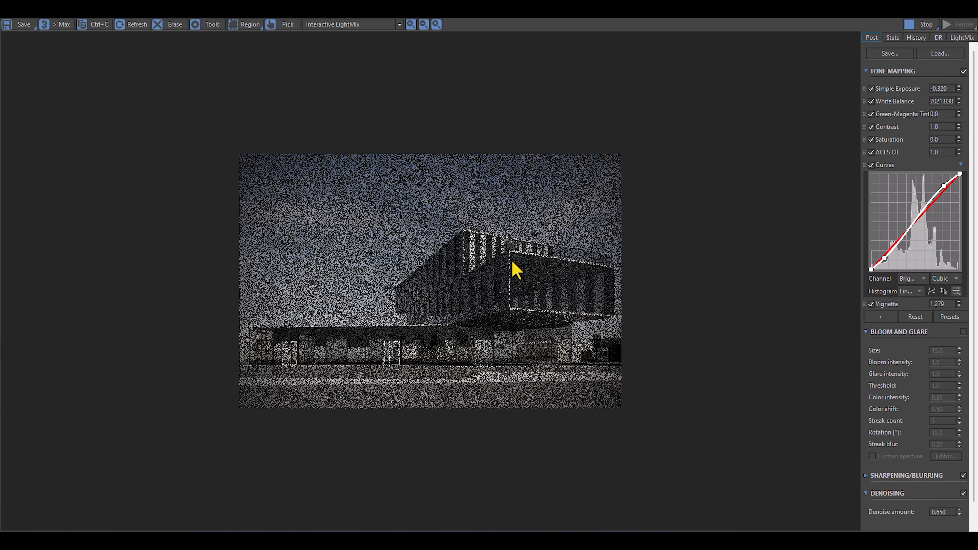
{"action": "scroll", "coordinate": [475, 288], "scroll_direction": "up", "scroll_amount": 1}
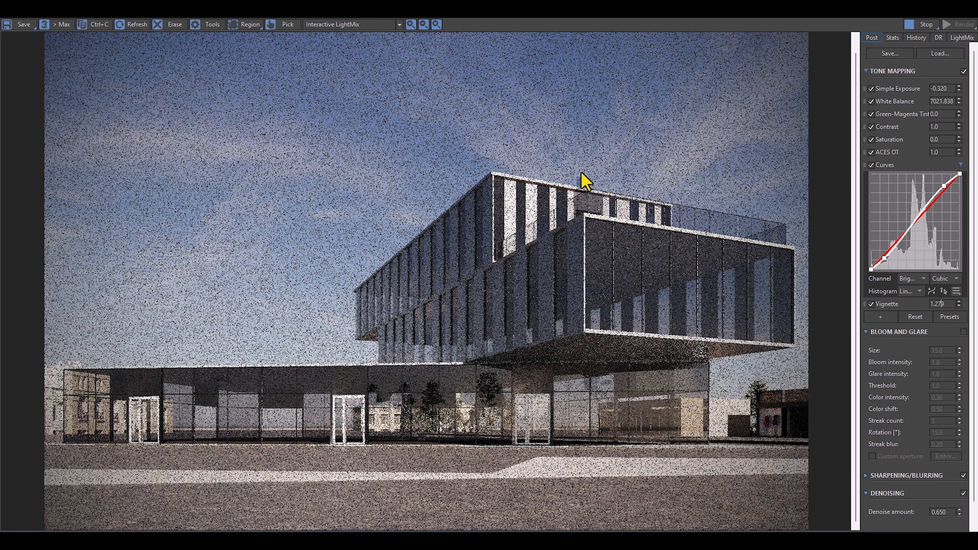
{"action": "scroll", "coordinate": [659, 262], "scroll_direction": "down", "scroll_amount": 1}
{"action": "scroll", "coordinate": [433, 381], "scroll_direction": "up", "scroll_amount": 1}
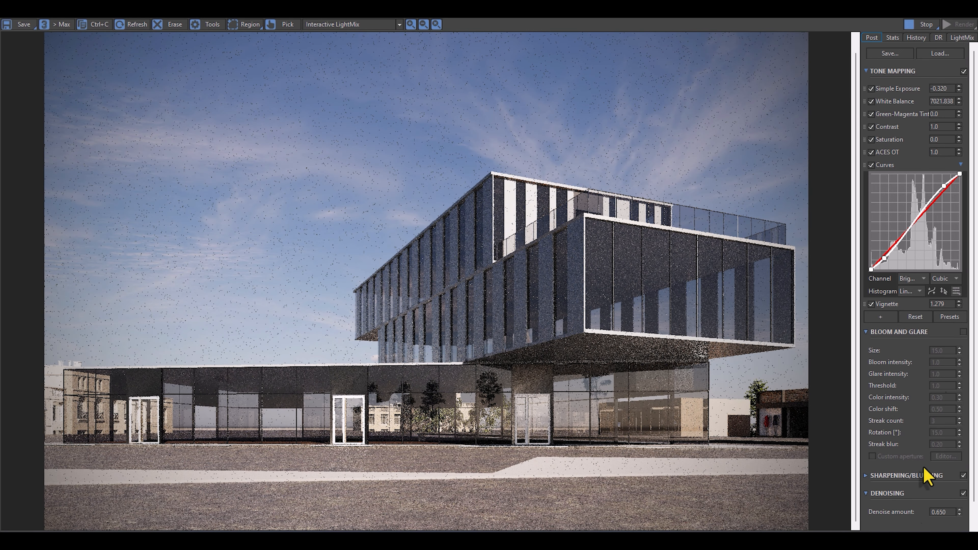
Restore and enlarge the frame buffer window, and set the Denoise amount to 0.990.
{"action": "left_click", "coordinate": [939, 13]}
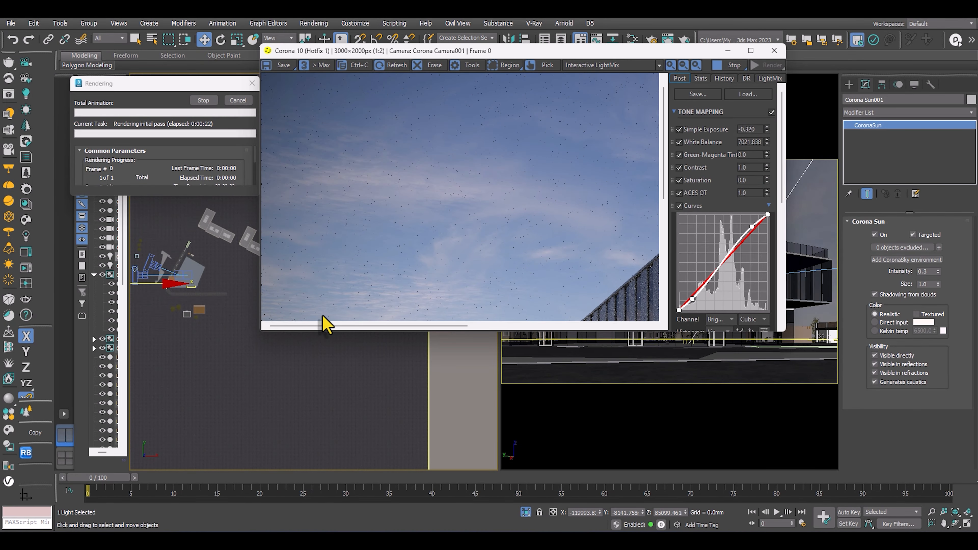
{"action": "scroll", "coordinate": [398, 210], "scroll_direction": "down", "scroll_amount": 1}
{"action": "left_click_drag", "start_coordinate": [259, 332], "coordinate": [138, 439]}
{"action": "scroll", "coordinate": [489, 406], "scroll_direction": "up", "scroll_amount": 1}
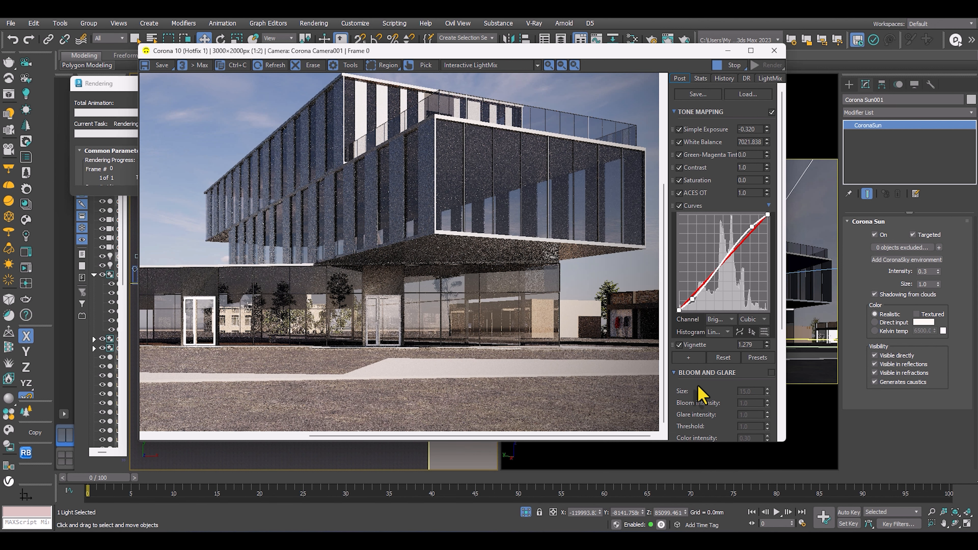
{"action": "scroll", "coordinate": [497, 247], "scroll_direction": "down", "scroll_amount": 1}
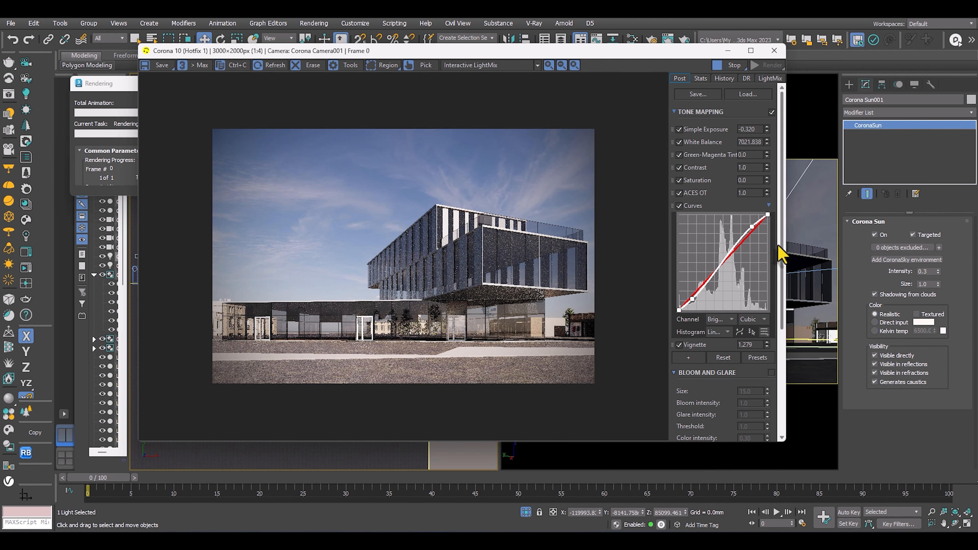
{"action": "left_click_drag", "start_coordinate": [779, 251], "coordinate": [773, 462]}
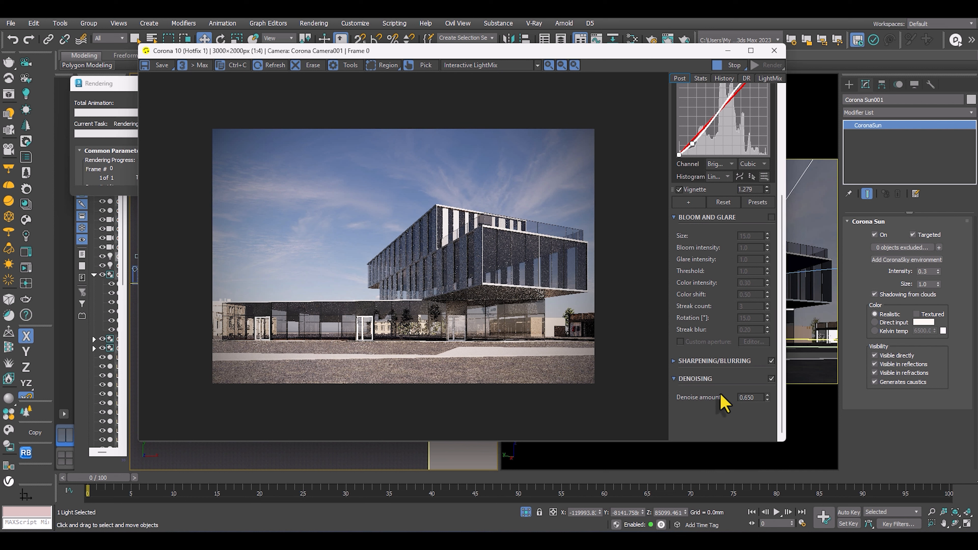
{"action": "double_click", "coordinate": [748, 397]}
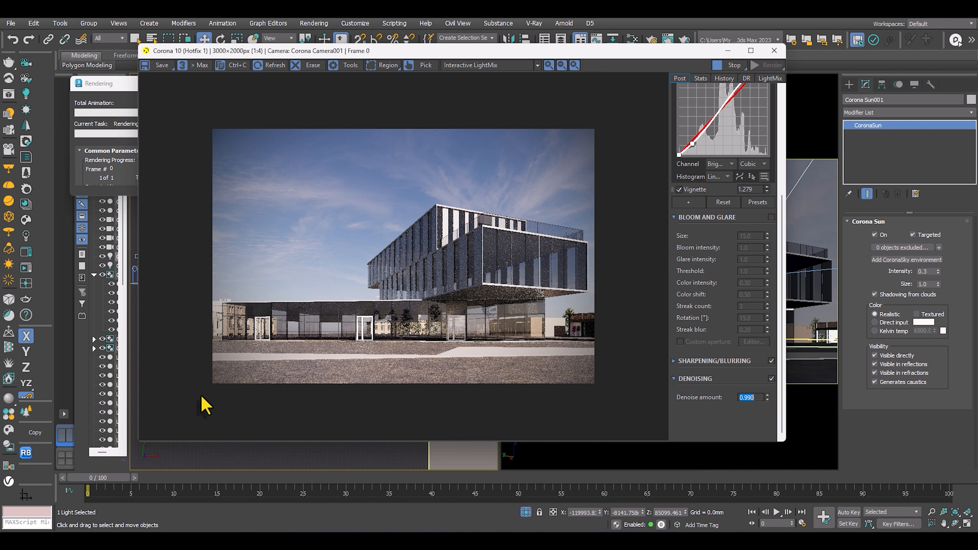
Examine the sky, facade panels, cantilever underside and ground-floor glazing of the ongoing render for noise and detail.
{"action": "scroll", "coordinate": [437, 233], "scroll_direction": "up", "scroll_amount": 1}
{"action": "scroll", "coordinate": [441, 171], "scroll_direction": "down", "scroll_amount": 1}
{"action": "scroll", "coordinate": [325, 256], "scroll_direction": "up", "scroll_amount": 1}
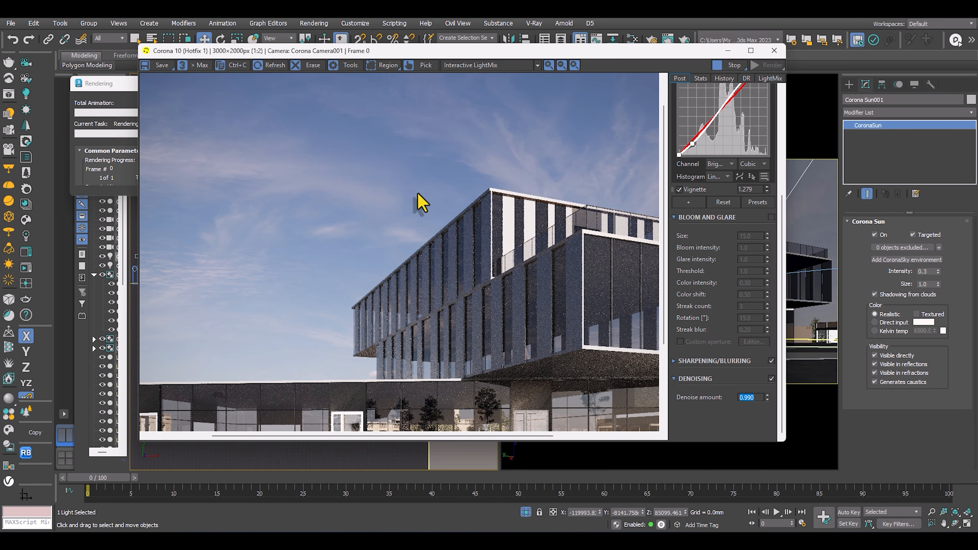
{"action": "scroll", "coordinate": [515, 267], "scroll_direction": "down", "scroll_amount": 1}
{"action": "scroll", "coordinate": [428, 212], "scroll_direction": "up", "scroll_amount": 1}
{"action": "scroll", "coordinate": [518, 241], "scroll_direction": "down", "scroll_amount": 1}
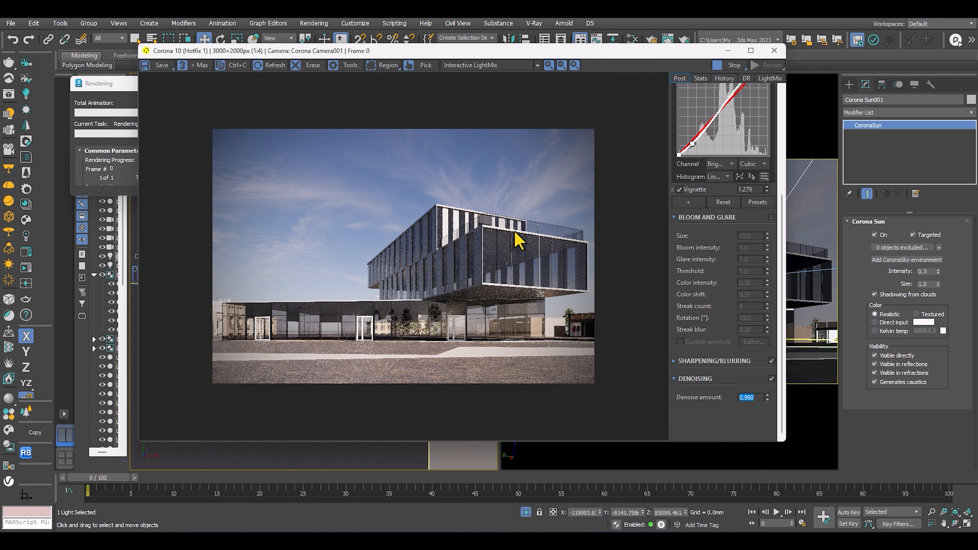
{"action": "scroll", "coordinate": [366, 364], "scroll_direction": "up", "scroll_amount": 1}
{"action": "left_click_drag", "start_coordinate": [343, 356], "coordinate": [467, 345]}
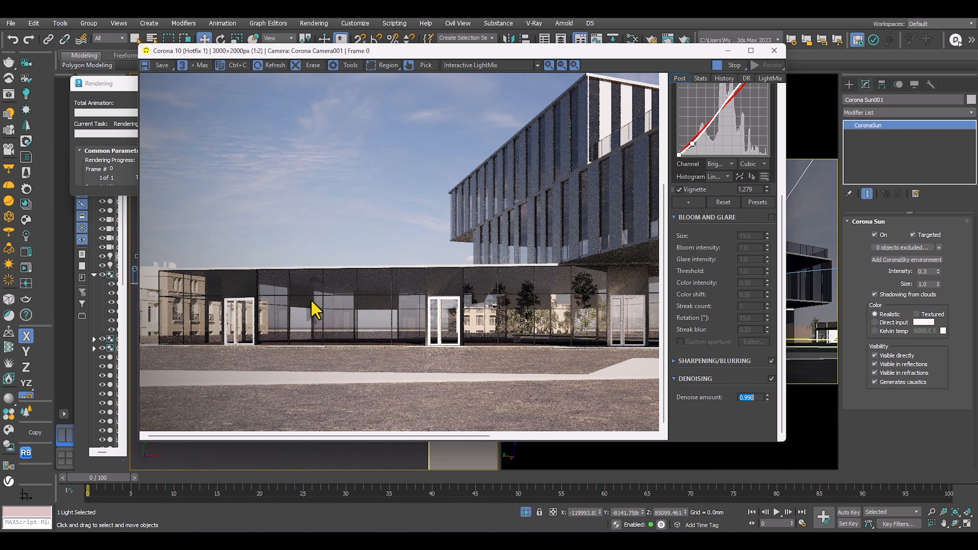
{"action": "scroll", "coordinate": [312, 302], "scroll_direction": "down", "scroll_amount": 1}
{"action": "scroll", "coordinate": [597, 304], "scroll_direction": "up", "scroll_amount": 1}
{"action": "middle_click_drag", "start_coordinate": [575, 302], "coordinate": [547, 334]}
{"action": "middle_click_drag", "start_coordinate": [455, 117], "coordinate": [502, 174]}
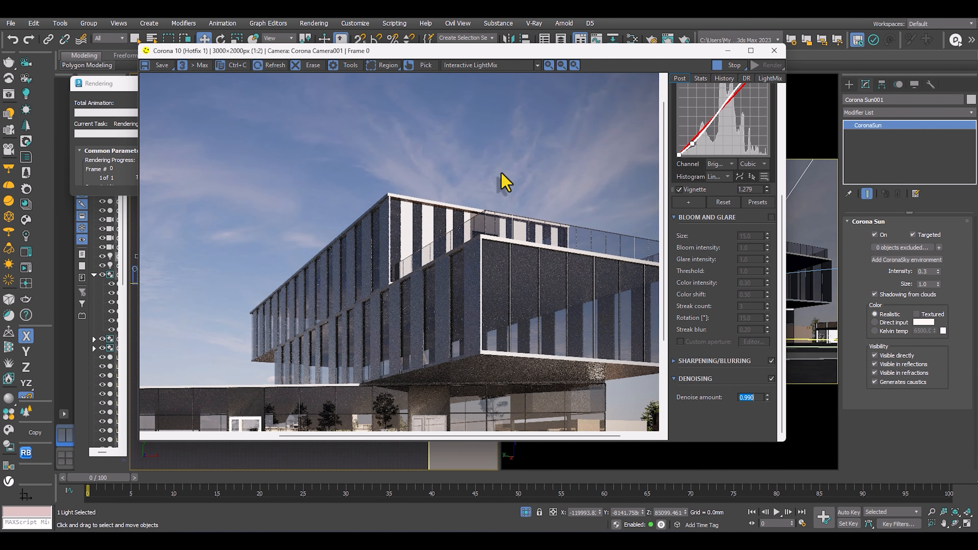
{"action": "scroll", "coordinate": [459, 267], "scroll_direction": "down", "scroll_amount": 1}
{"action": "scroll", "coordinate": [332, 394], "scroll_direction": "up", "scroll_amount": 1}
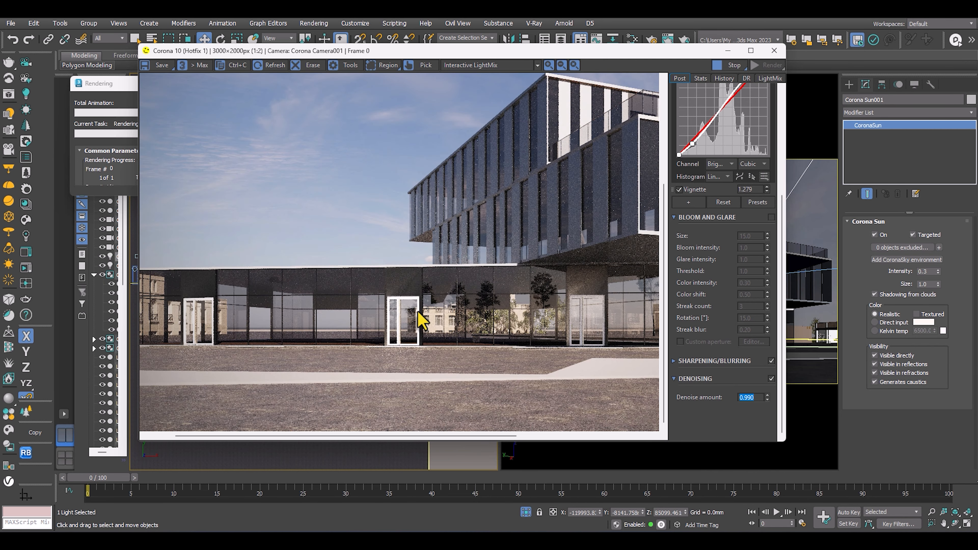
{"action": "scroll", "coordinate": [420, 319], "scroll_direction": "down", "scroll_amount": 1}
Review the progressing Camera001 render in the maximized frame buffer and restore the window.
{"action": "left_click", "coordinate": [751, 50]}
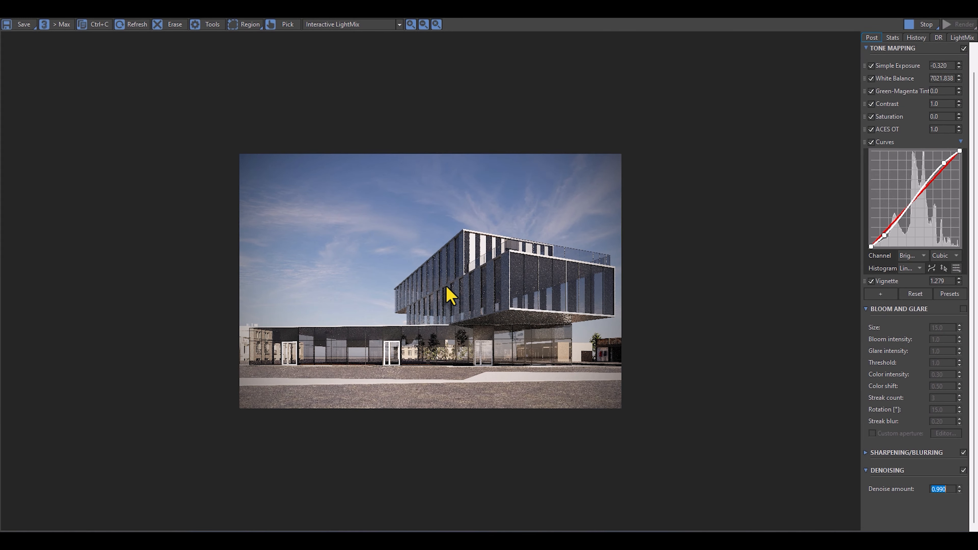
{"action": "scroll", "coordinate": [451, 296], "scroll_direction": "up", "scroll_amount": 1}
{"action": "scroll", "coordinate": [477, 298], "scroll_direction": "down", "scroll_amount": 1}
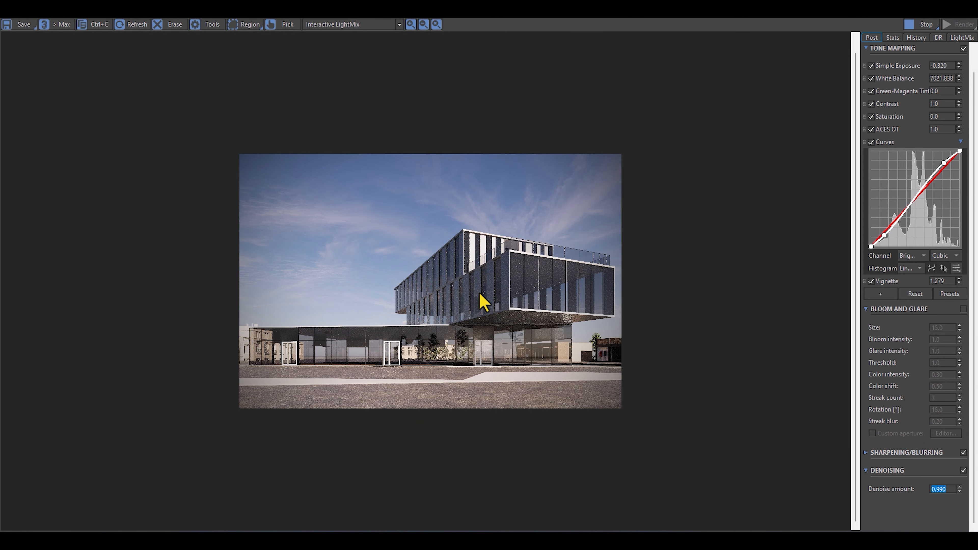
{"action": "scroll", "coordinate": [484, 302], "scroll_direction": "up", "scroll_amount": 1}
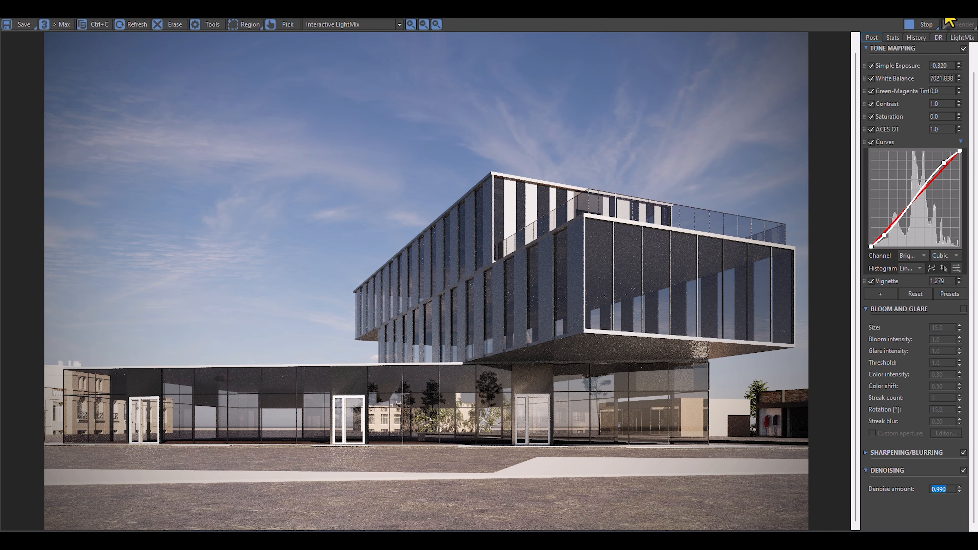
{"action": "left_click", "coordinate": [944, 11]}
Move and enlarge the frame buffer window, and check the whole building as the render passes accumulate.
{"action": "scroll", "coordinate": [464, 202], "scroll_direction": "down", "scroll_amount": 1}
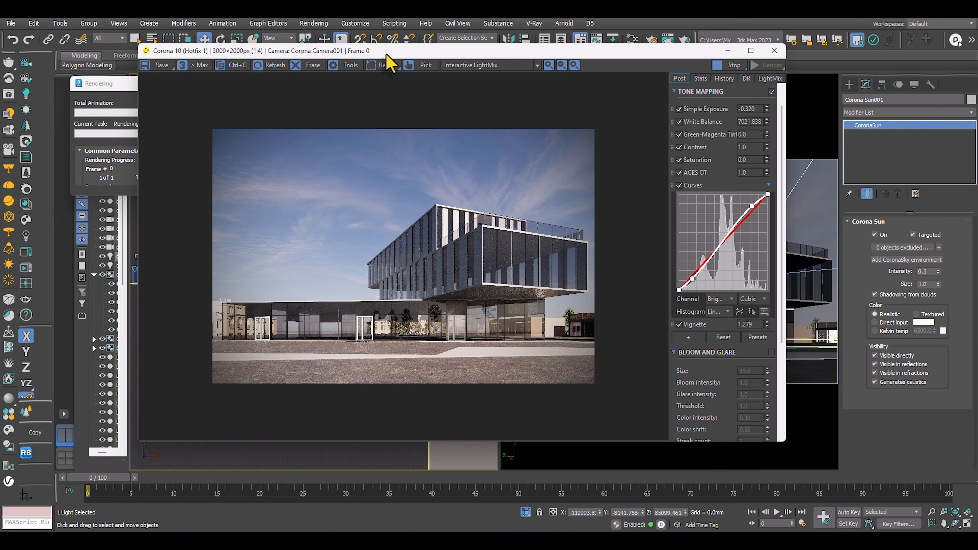
{"action": "left_click_drag", "start_coordinate": [387, 51], "coordinate": [512, 87]}
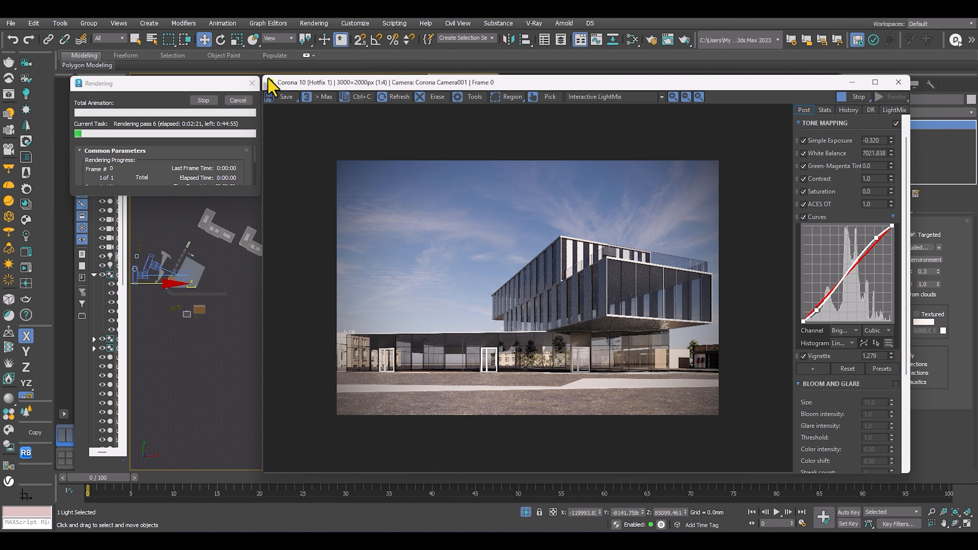
{"action": "left_click_drag", "start_coordinate": [264, 77], "coordinate": [249, 54]}
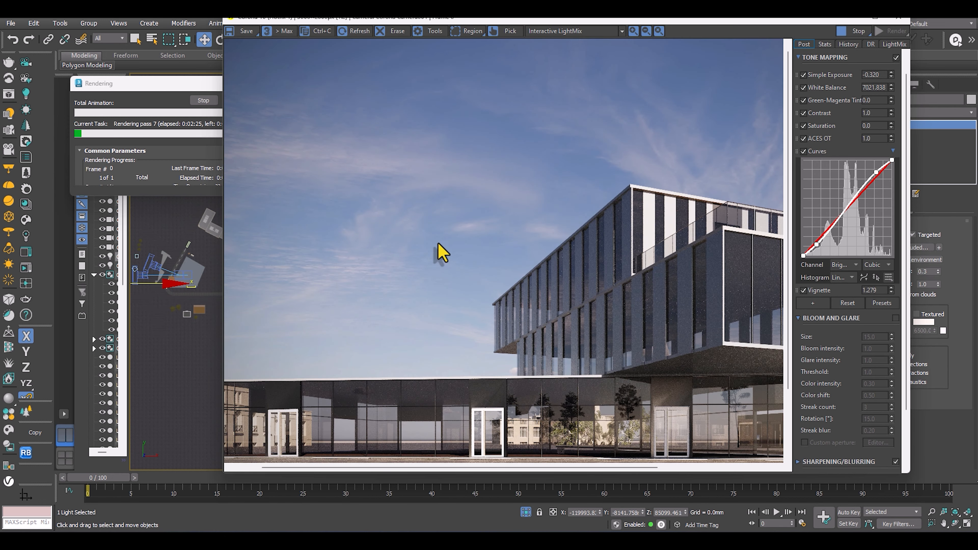
{"action": "scroll", "coordinate": [519, 208], "scroll_direction": "down", "scroll_amount": 1}
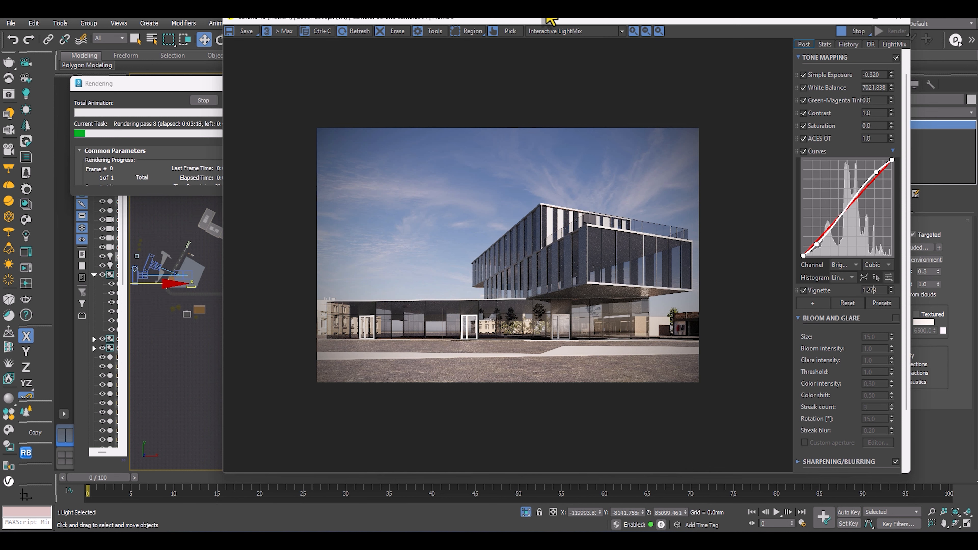
{"action": "left_click_drag", "start_coordinate": [682, 23], "coordinate": [607, 32]}
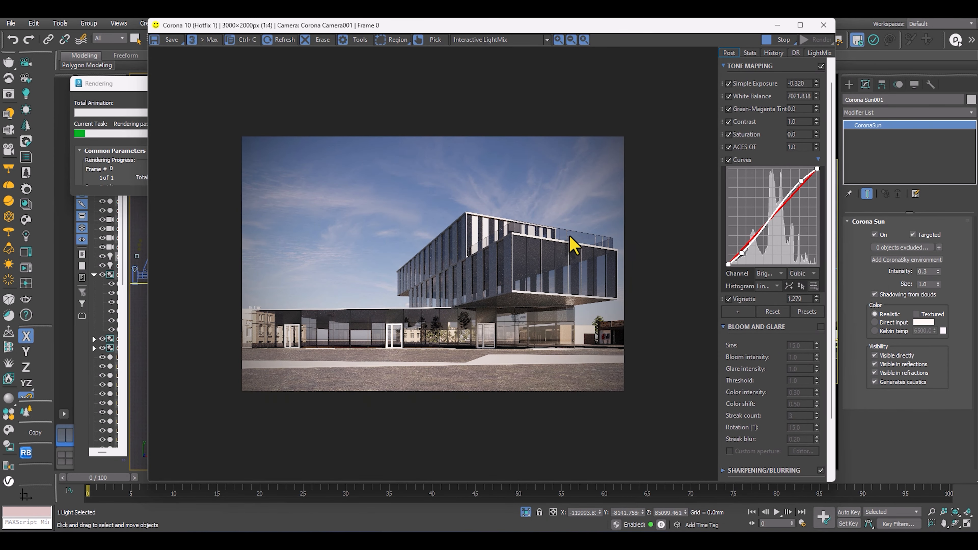
{"action": "scroll", "coordinate": [559, 284], "scroll_direction": "up", "scroll_amount": 1}
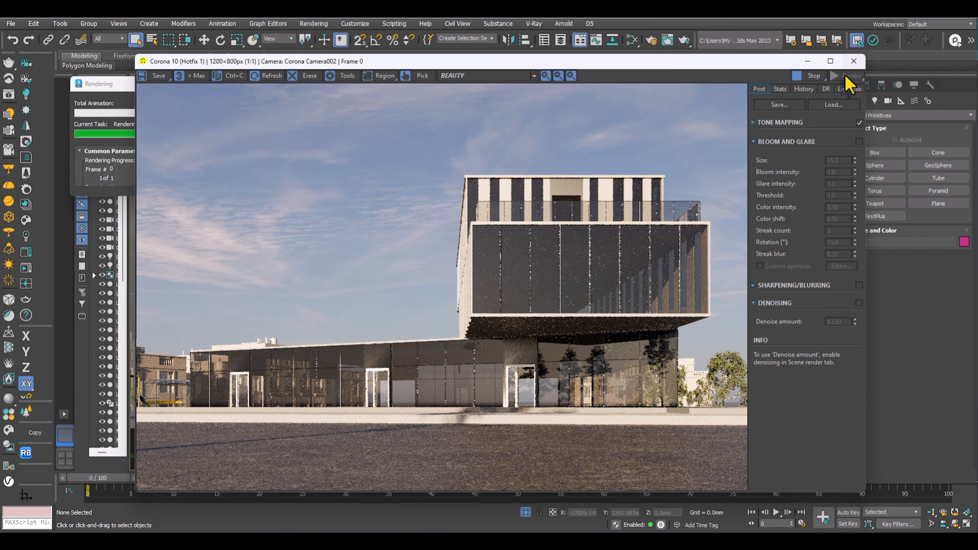
View the Corona Camera002 render in the maximized frame buffer, and move the restored window clear of the Rendering dialog.
{"action": "left_click", "coordinate": [830, 62]}
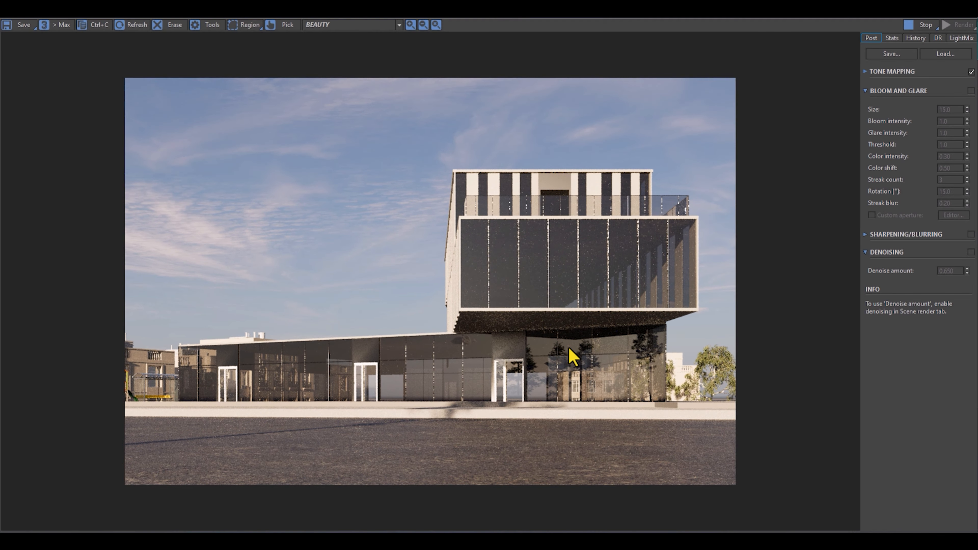
{"action": "left_click", "coordinate": [944, 14]}
{"action": "left_click_drag", "start_coordinate": [595, 61], "coordinate": [672, 54]}
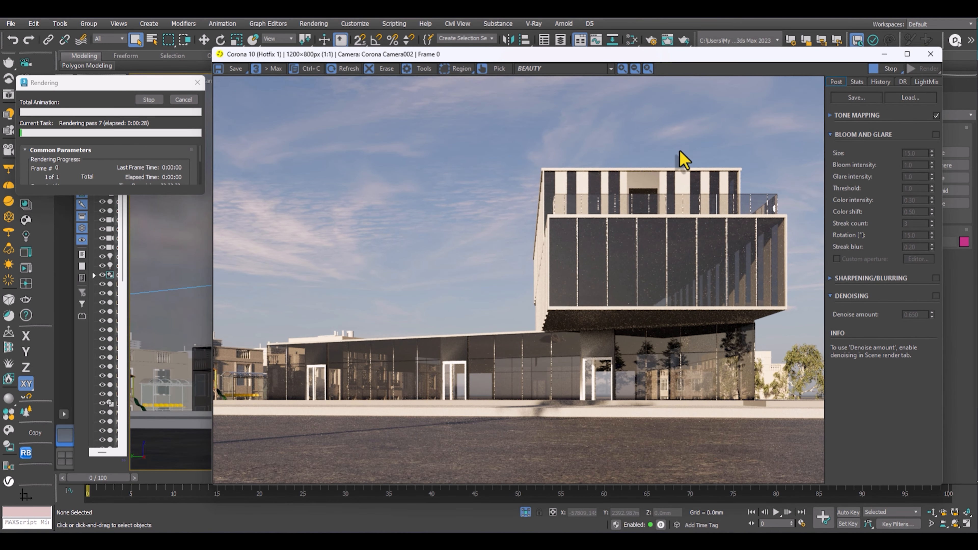